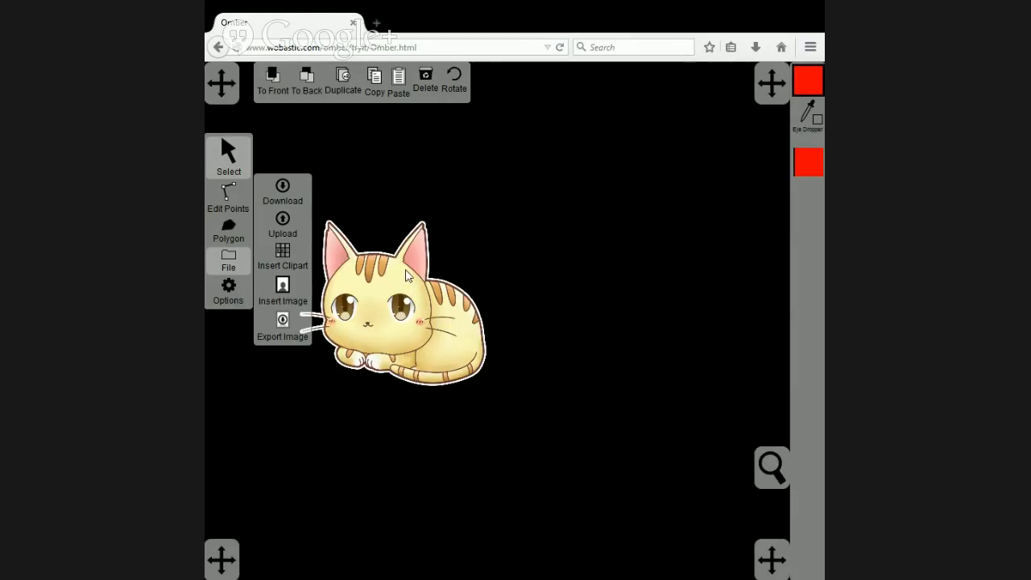
Duplicate the cat image, place the copy to the right as a reference, and nudge the original slightly toward it.
click(390, 249)
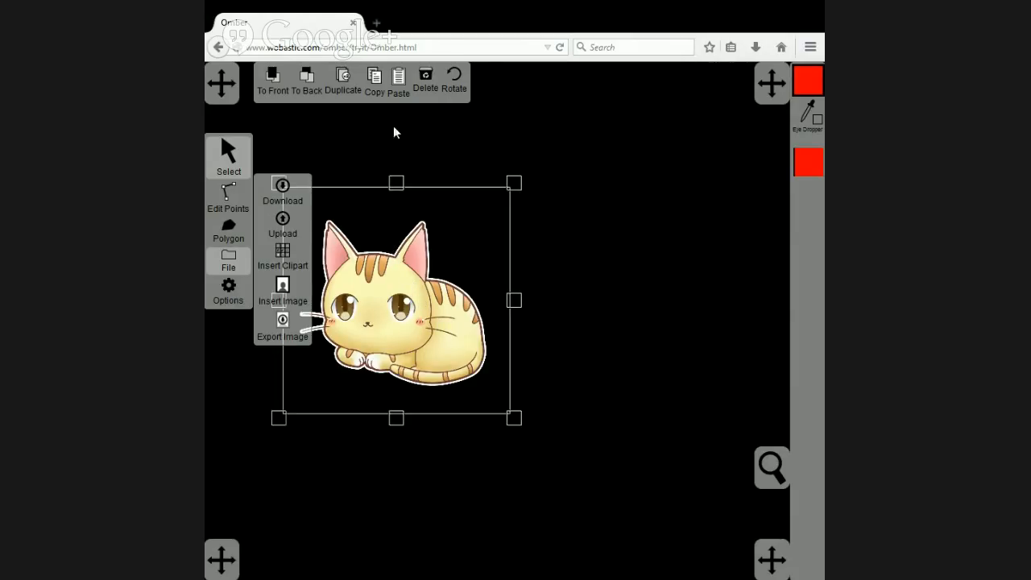
click(342, 78)
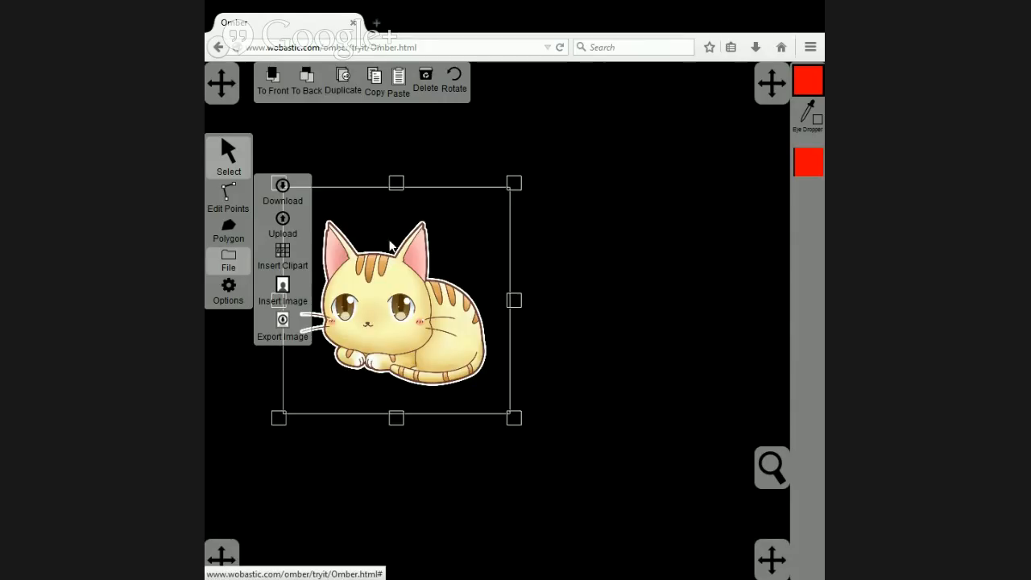
drag(390, 295, 638, 306)
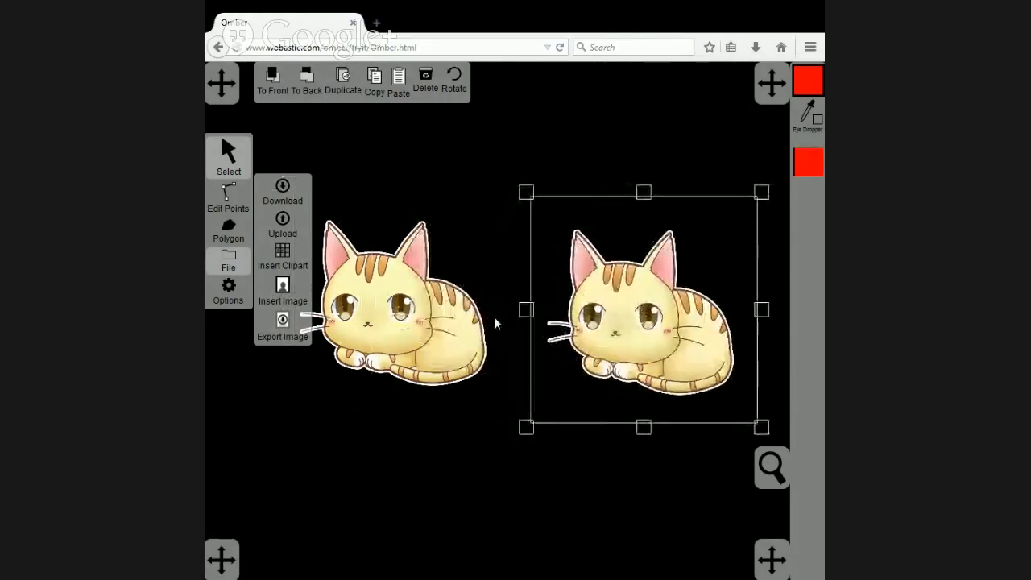
drag(400, 314, 412, 317)
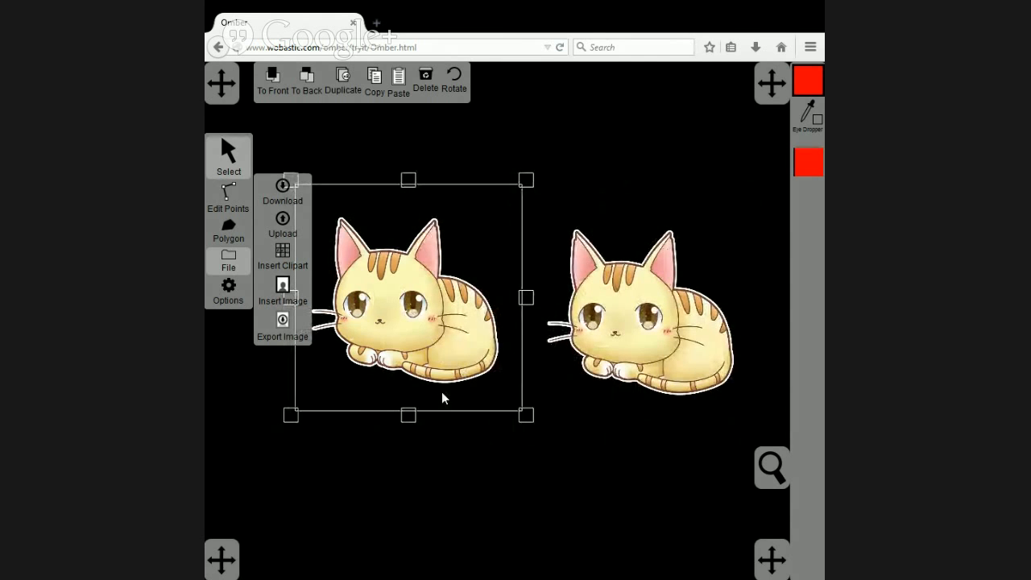
Trace the original cat's head outline with the Polygon tool to create a closed red shape.
scroll(442, 389, up, 3)
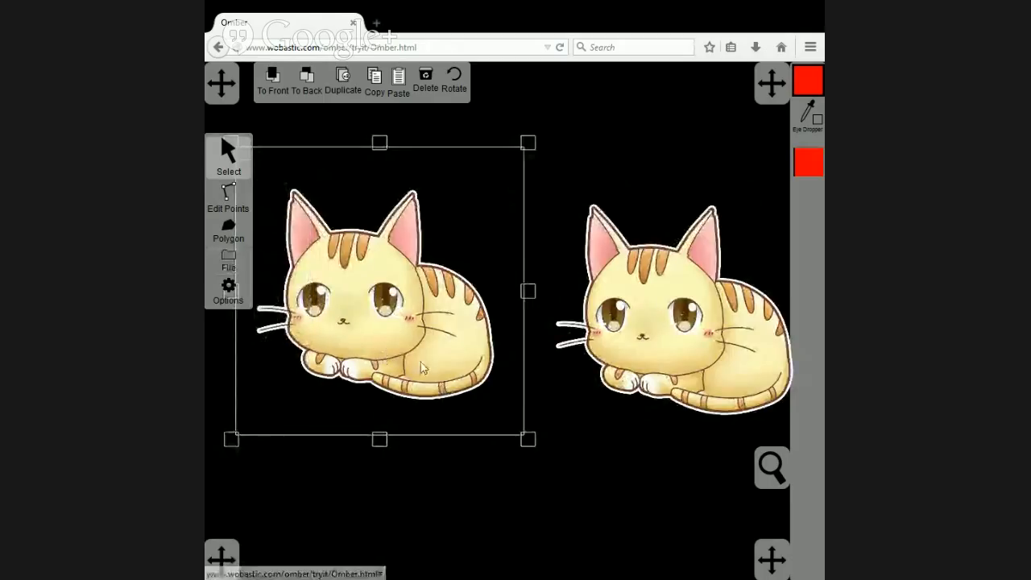
scroll(427, 369, up, 1)
drag(486, 358, 523, 349)
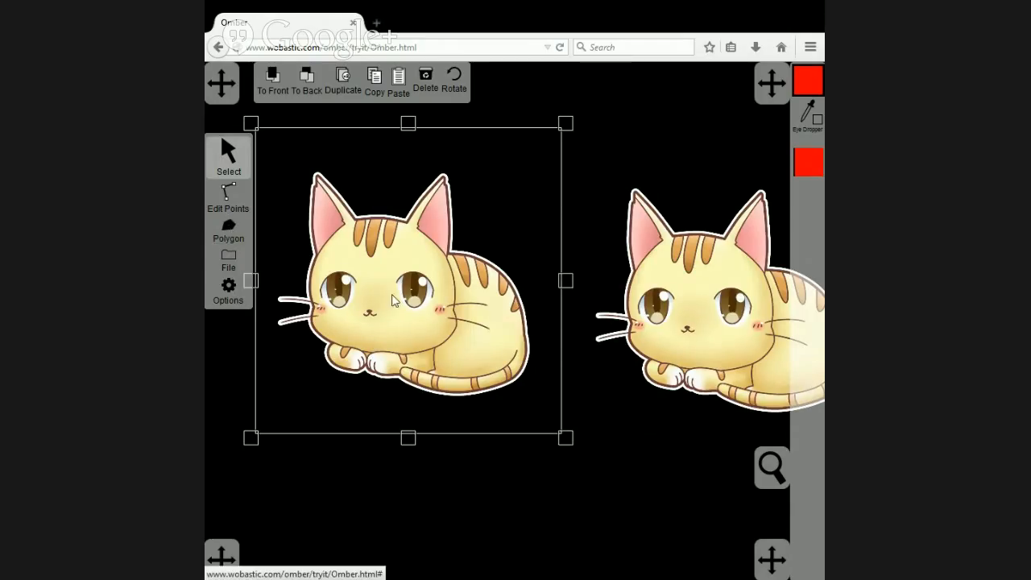
scroll(411, 304, up, 3)
drag(364, 299, 481, 342)
scroll(476, 304, up, 3)
click(218, 245)
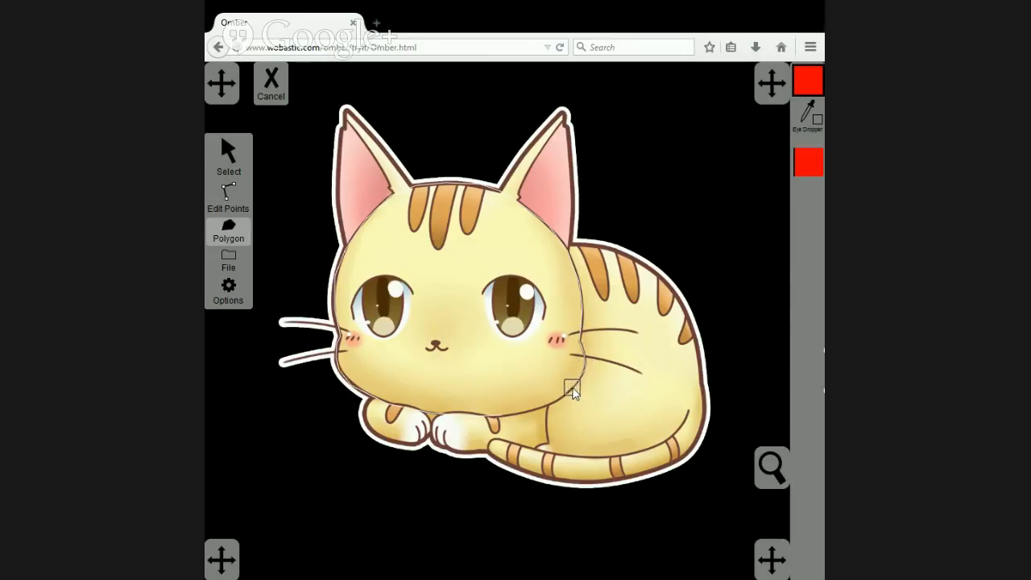
click(502, 416)
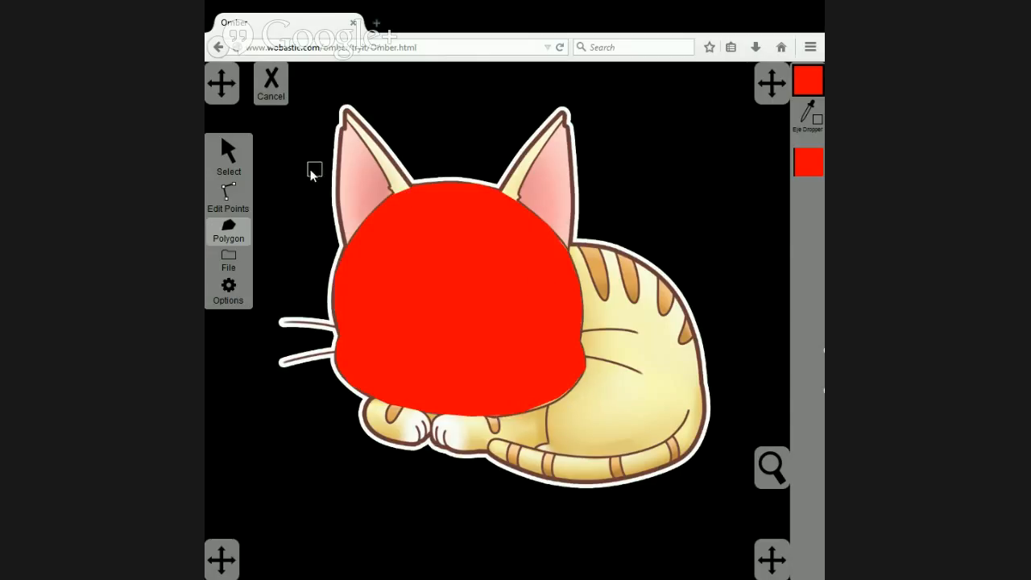
Move the reference cat image closer to the cat with the traced head.
click(241, 150)
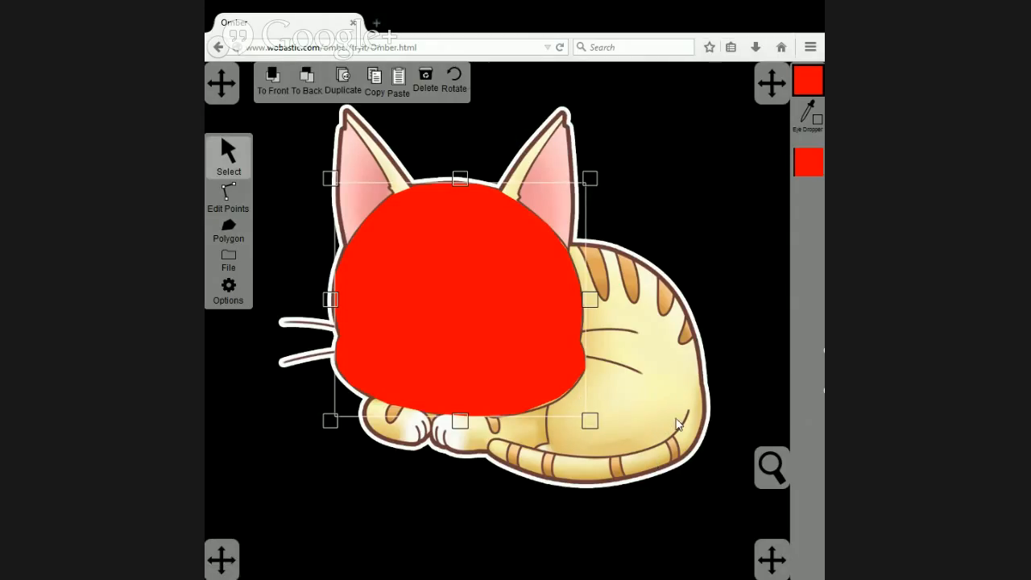
scroll(679, 405, down, 5)
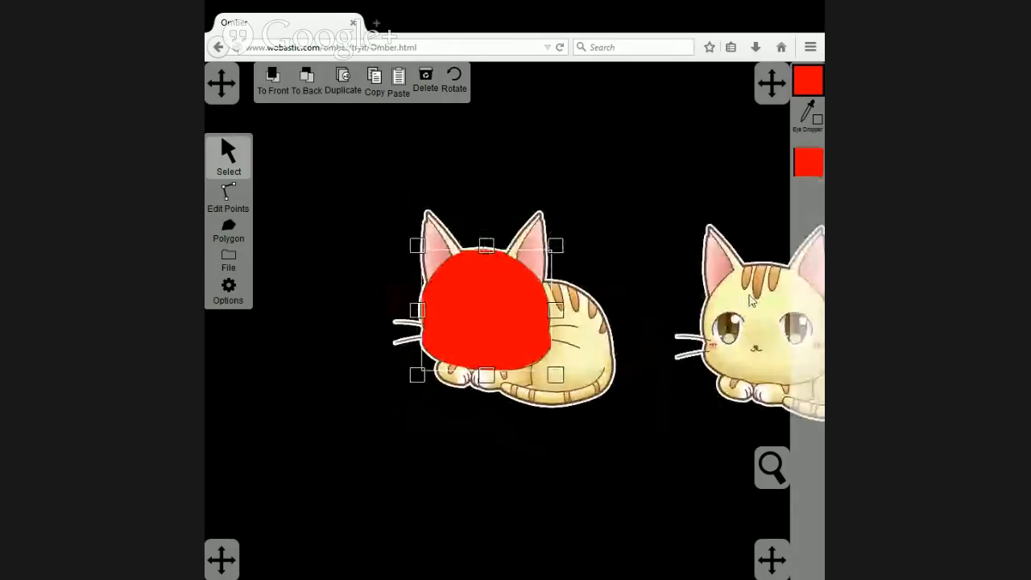
drag(752, 300, 692, 303)
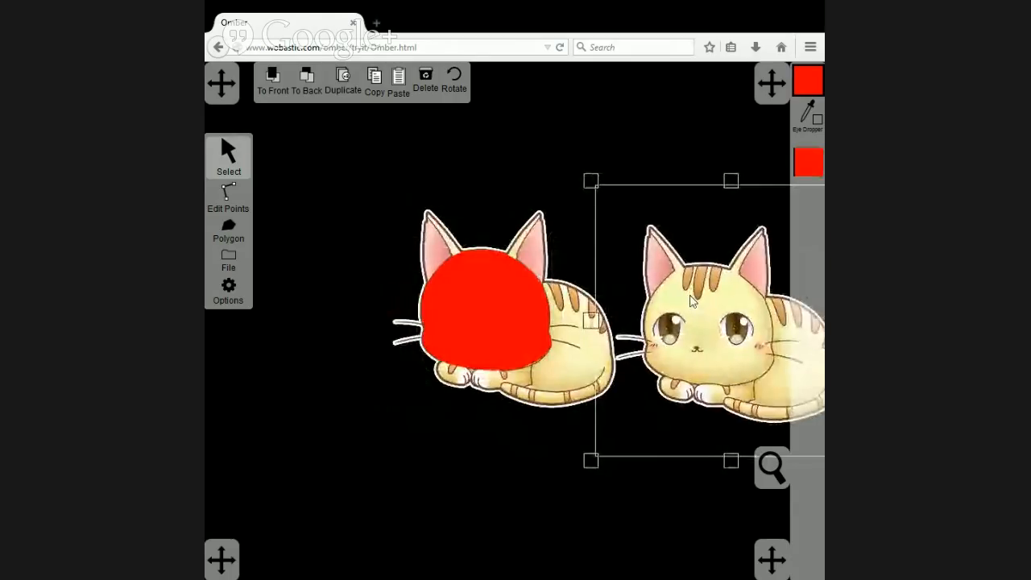
Recolour the red head polygon with the light yellow sampled between the reference cat's eyes.
click(493, 303)
scroll(729, 350, up, 1)
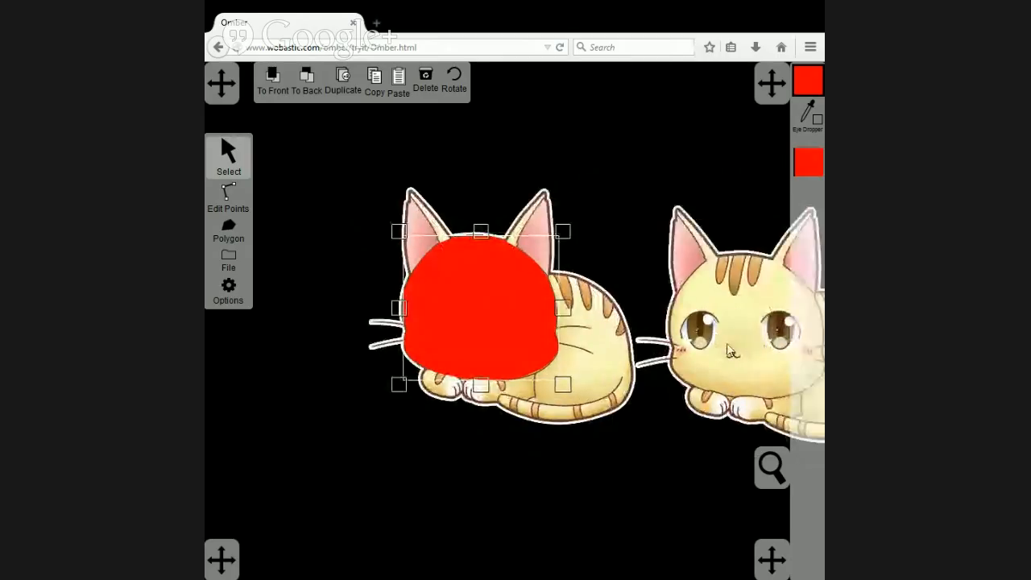
drag(727, 346, 623, 355)
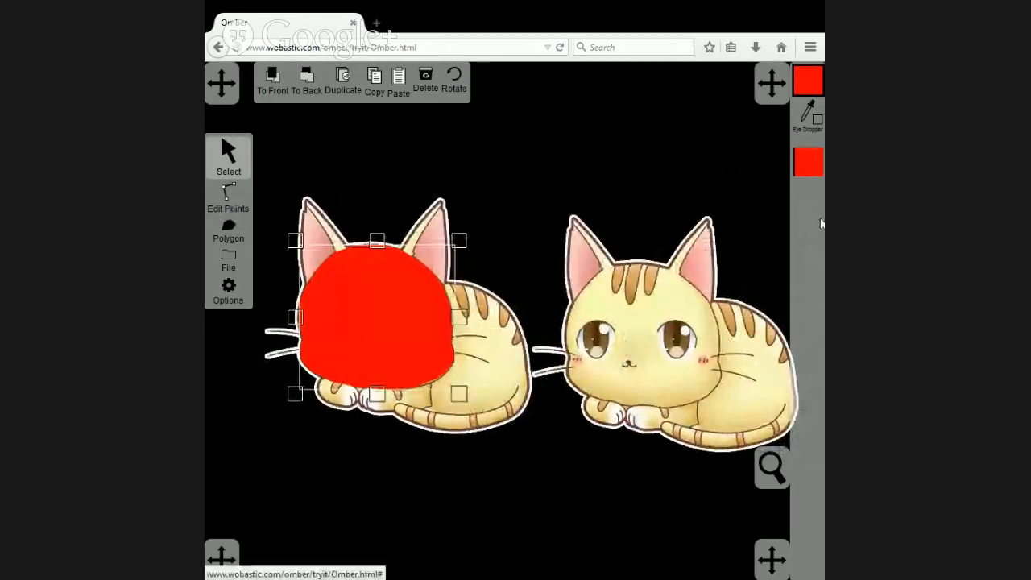
click(808, 114)
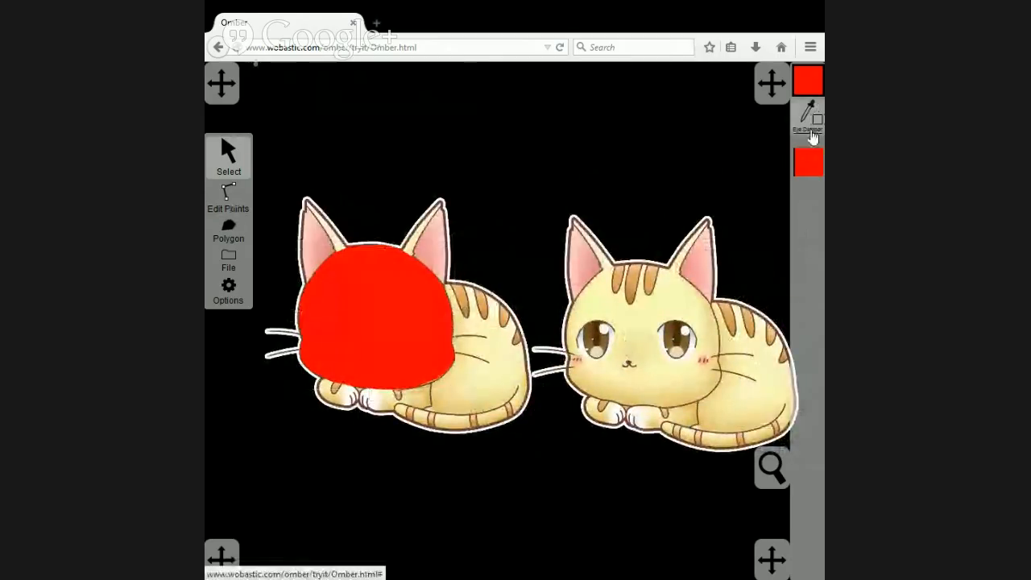
click(640, 332)
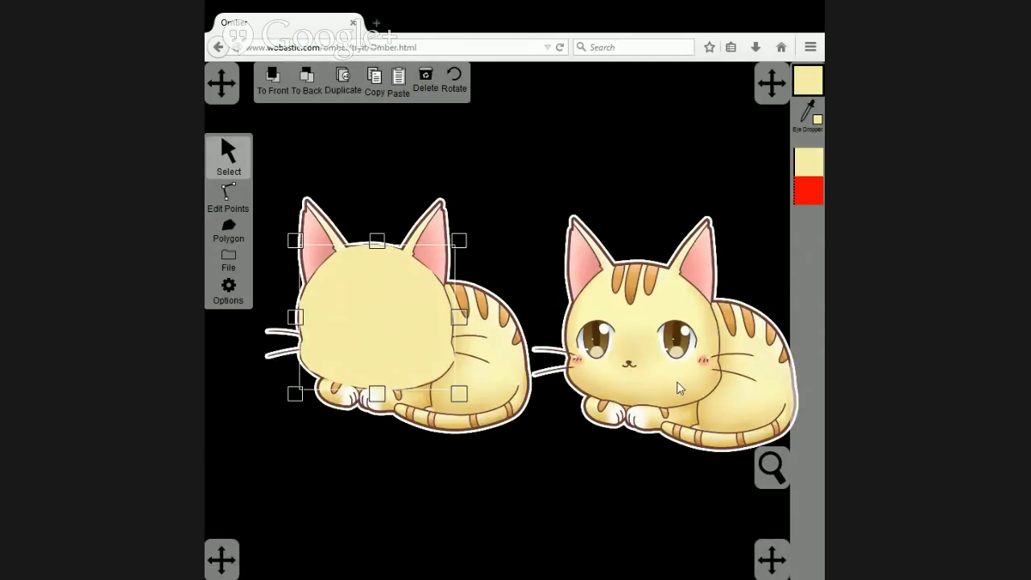
Select the head polygon's lower edge points and colour them with the darker yellow sampled from the reference cat's right cheek edge.
click(225, 195)
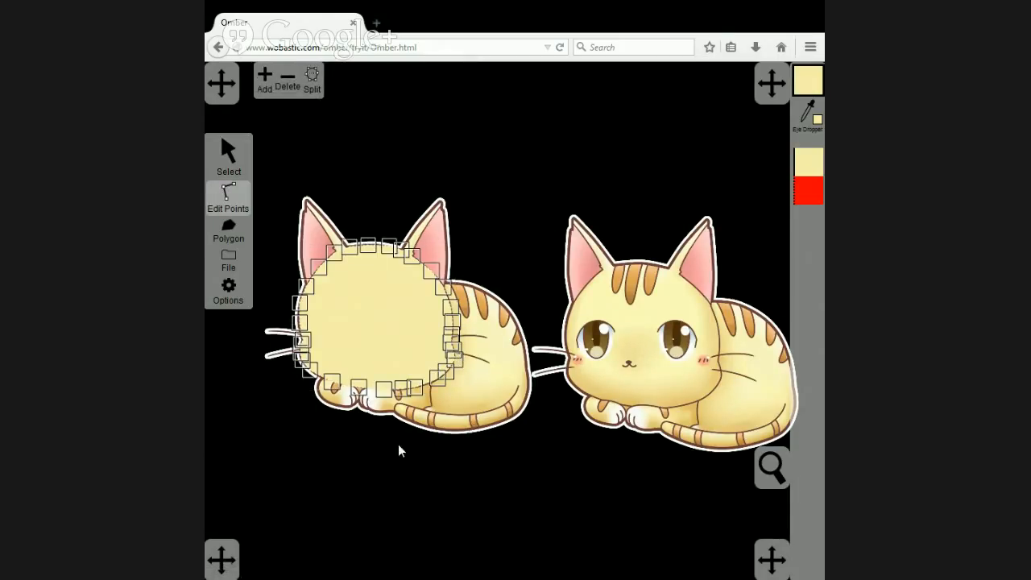
drag(284, 425, 463, 374)
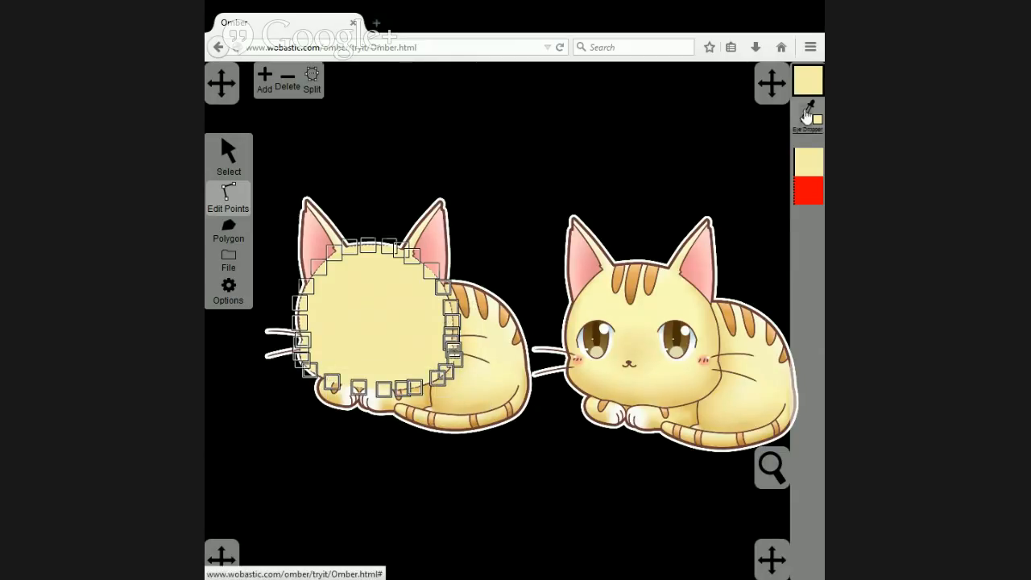
click(729, 344)
click(714, 337)
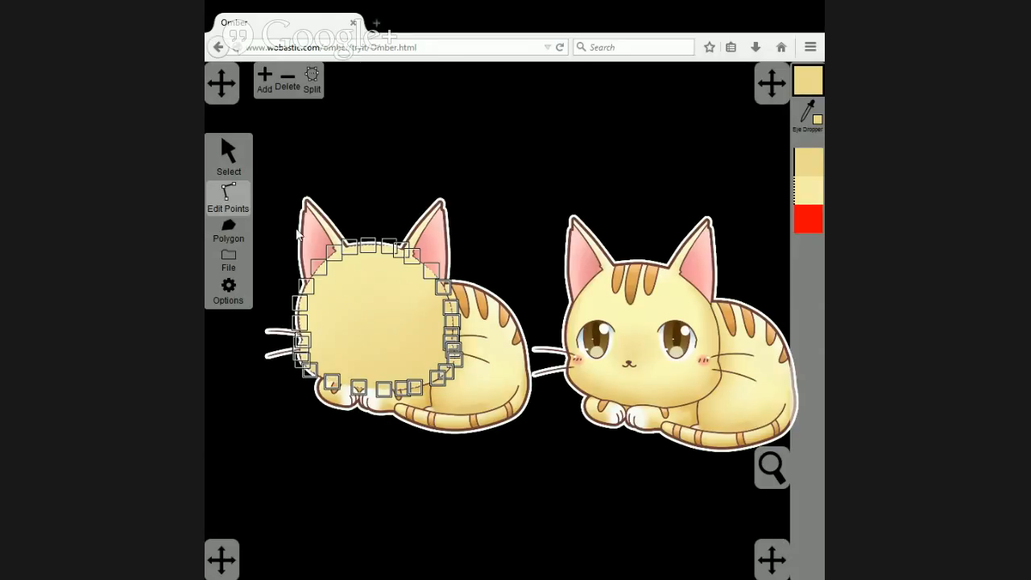
Colour the head polygon's upper-left points with the pale yellow sampled from the reference cat's forehead beside the left ear.
drag(278, 205, 383, 284)
click(808, 118)
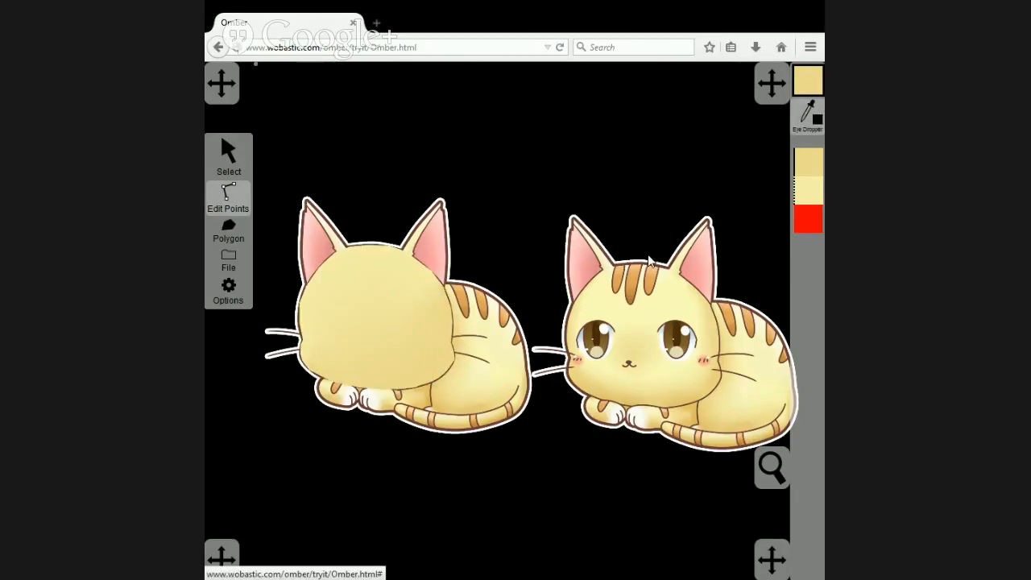
click(610, 275)
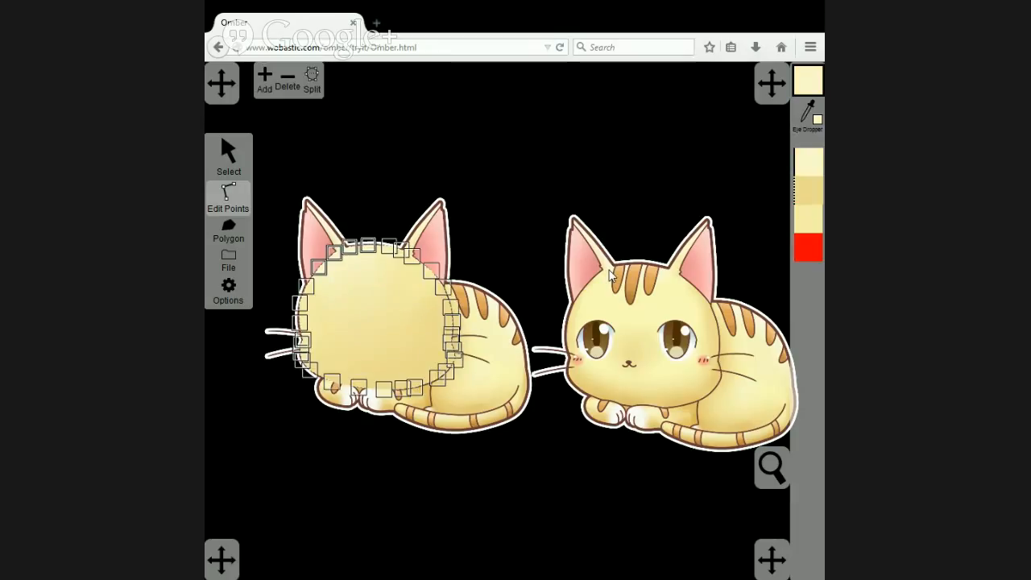
click(370, 178)
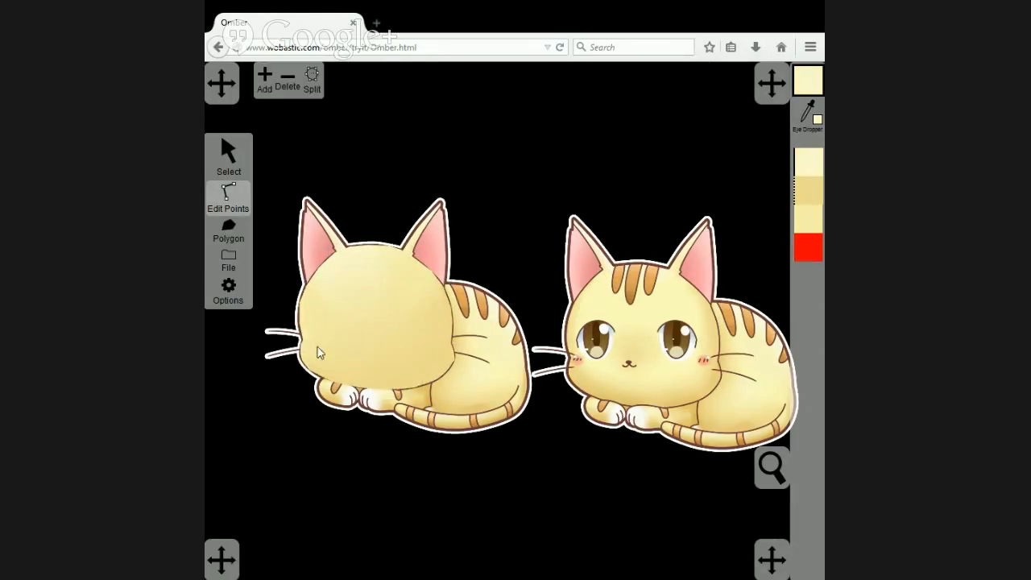
Adjust the head polygon's points around the left ear to match the outline, and select the point at the right ear's base.
scroll(372, 299, up, 5)
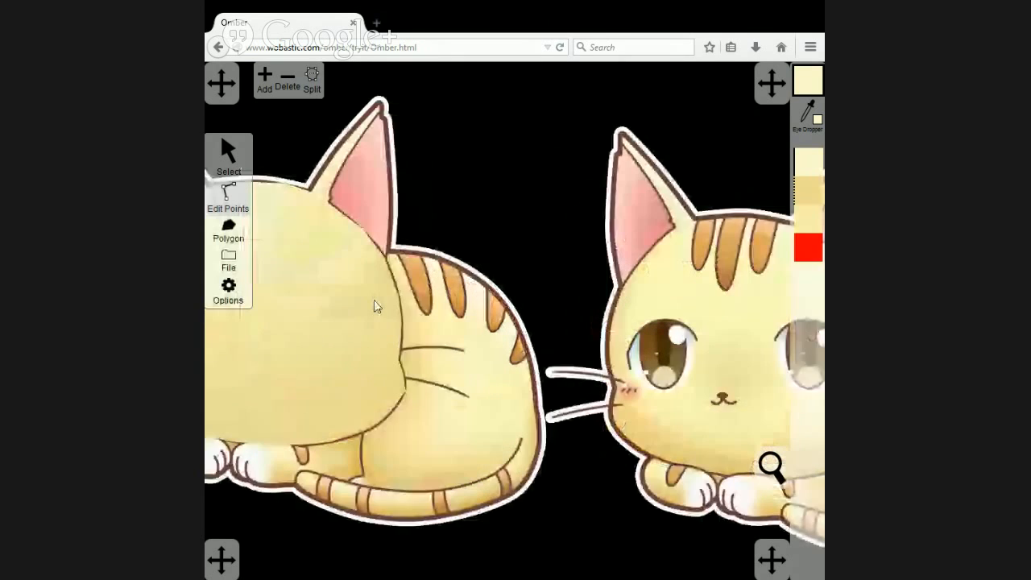
scroll(547, 361, down, 3)
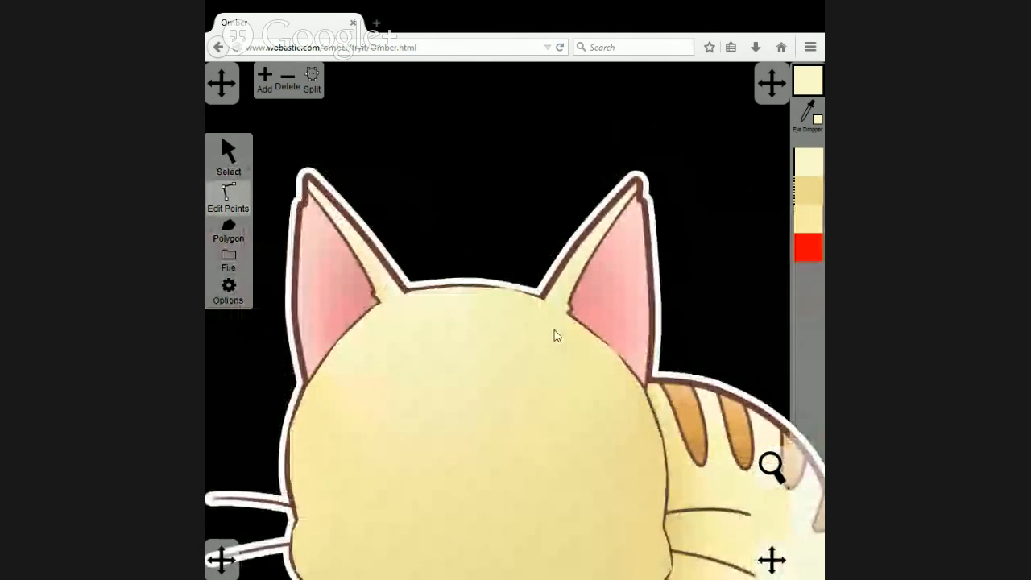
click(400, 363)
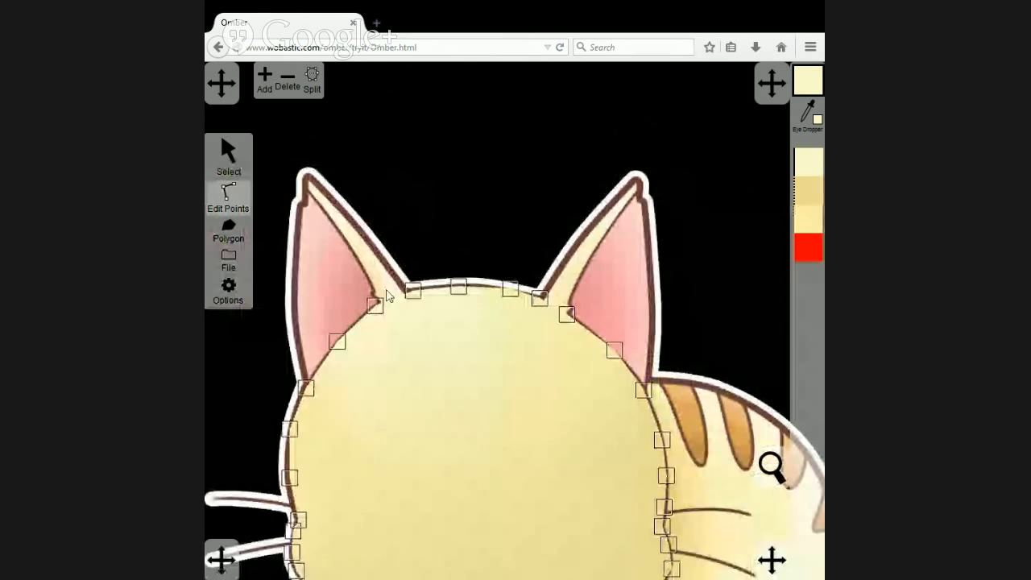
drag(377, 303, 406, 291)
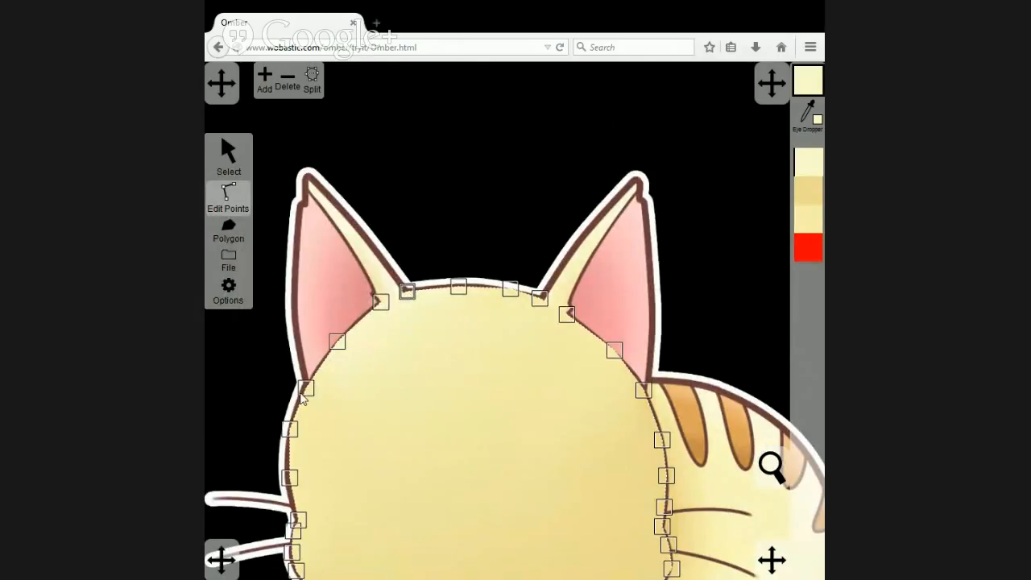
drag(306, 389, 309, 387)
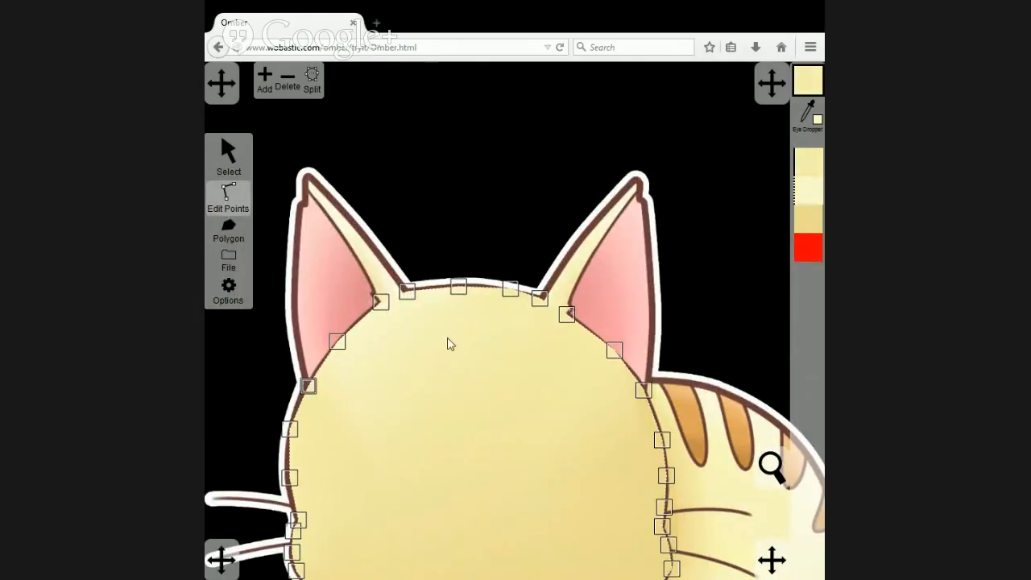
click(643, 393)
click(644, 392)
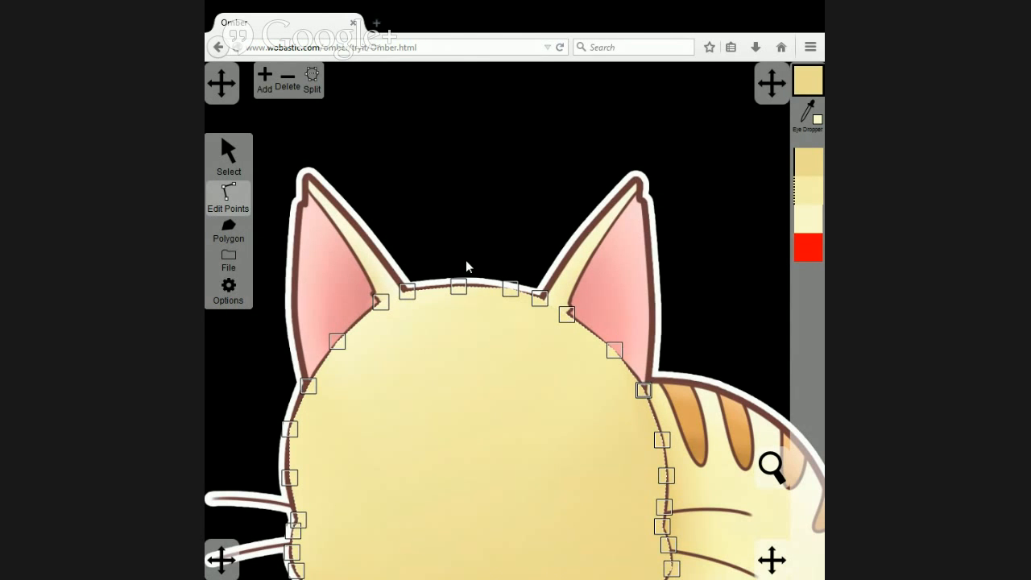
Trace the cream strip along the left ear's inner edge as a polygon filled with the darker yellow.
scroll(465, 260, down, 4)
scroll(479, 275, down, 2)
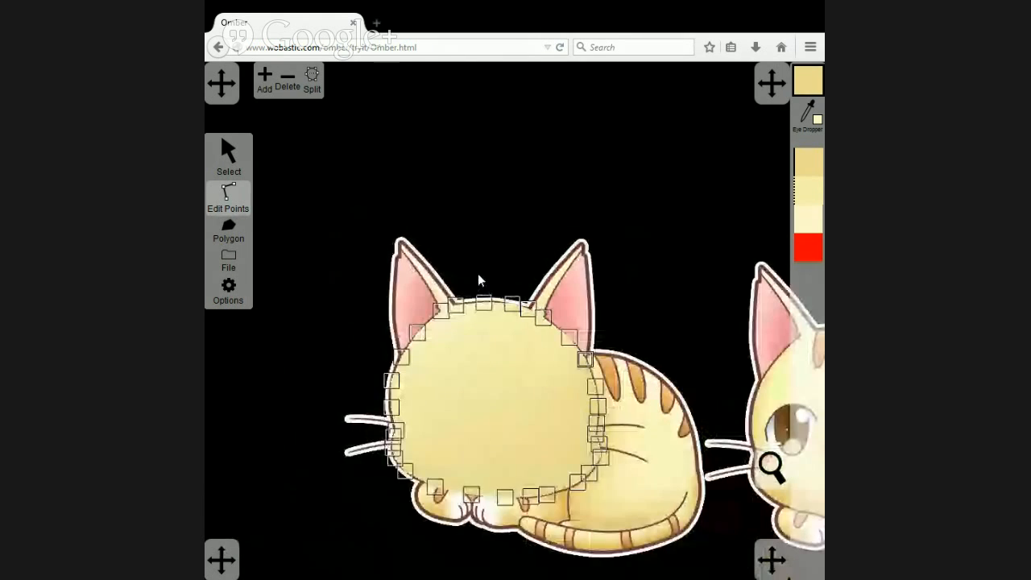
drag(659, 354, 600, 320)
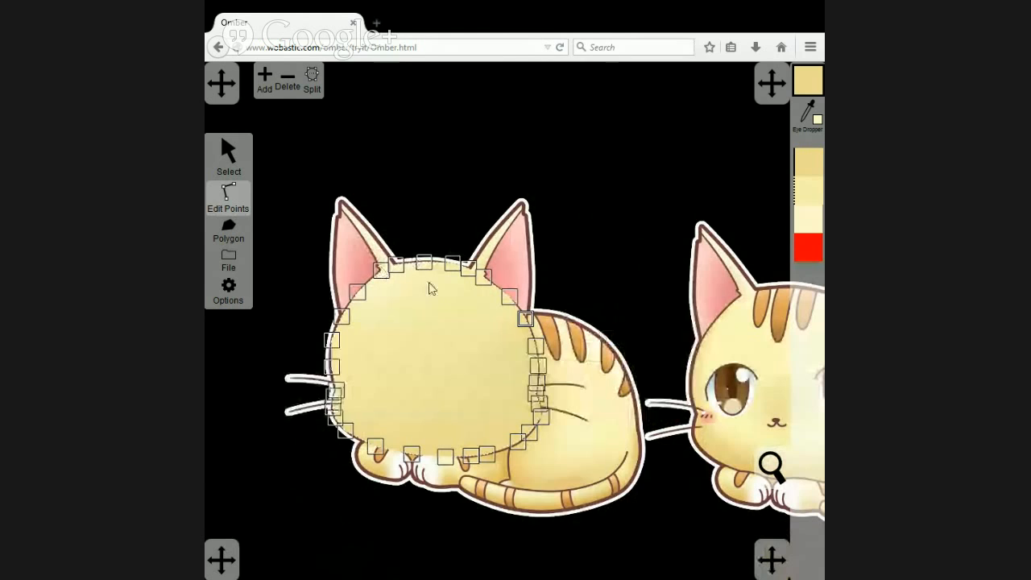
drag(610, 345, 503, 314)
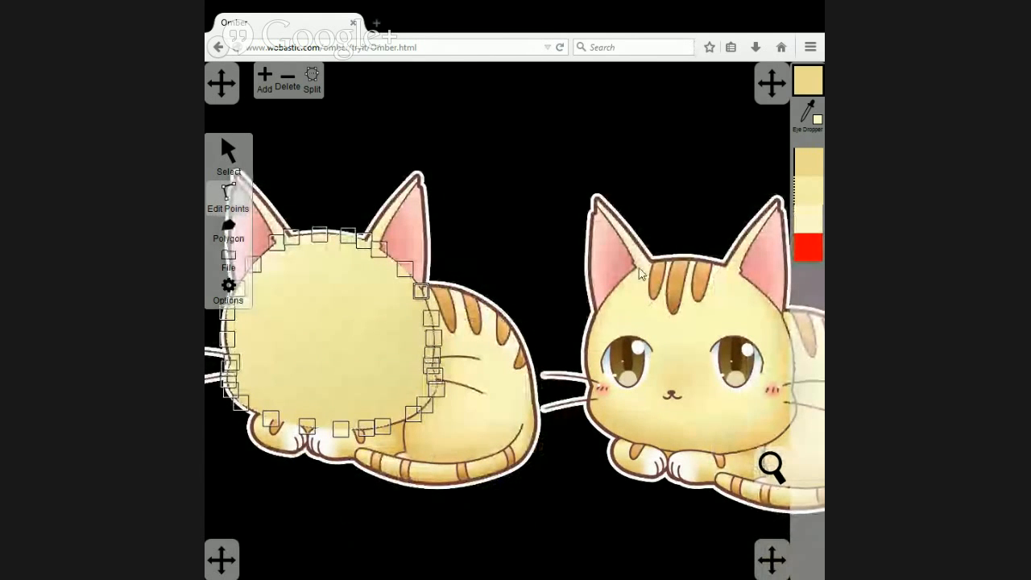
scroll(397, 305, up, 1)
scroll(397, 304, up, 2)
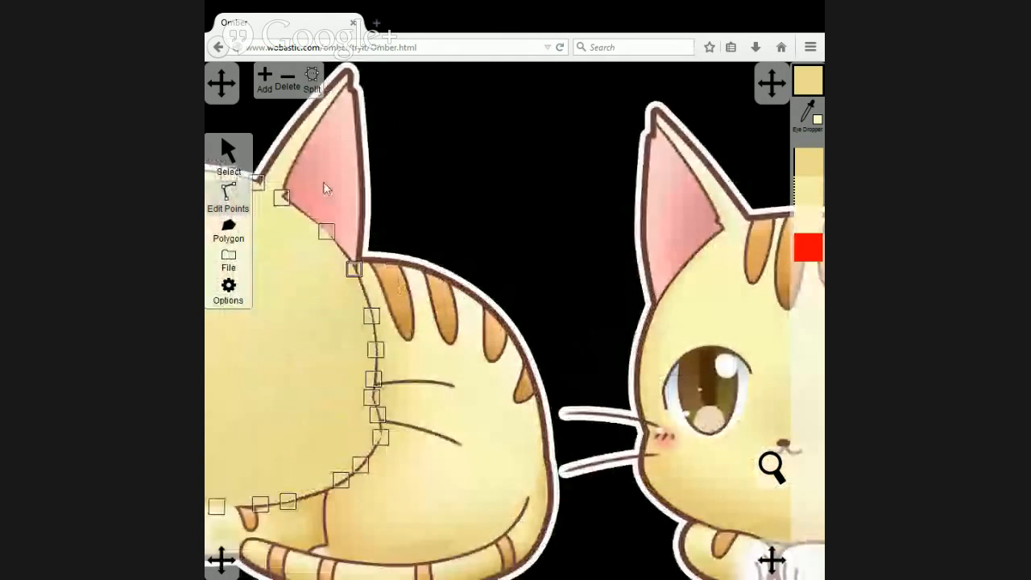
drag(324, 185, 604, 323)
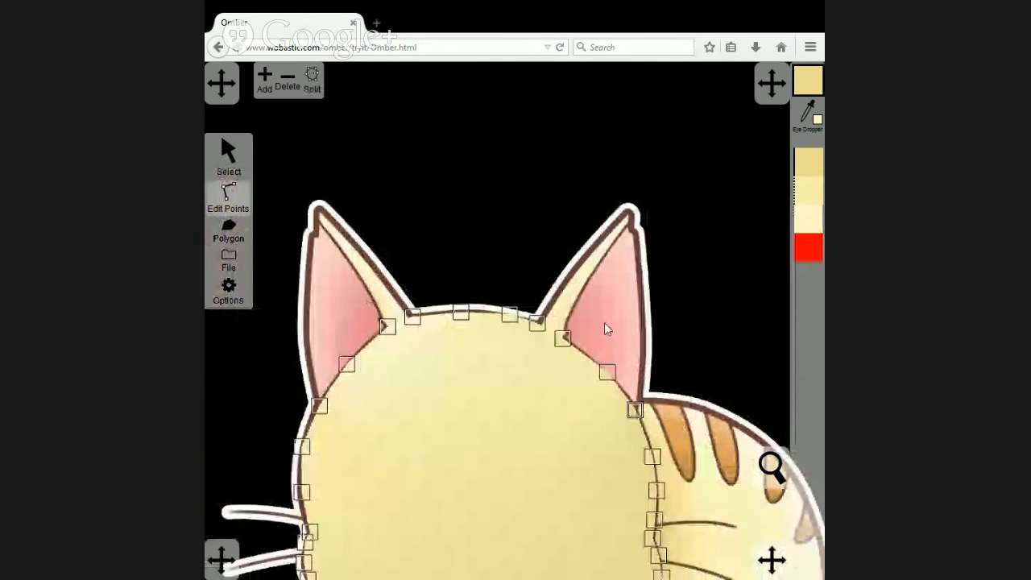
click(229, 224)
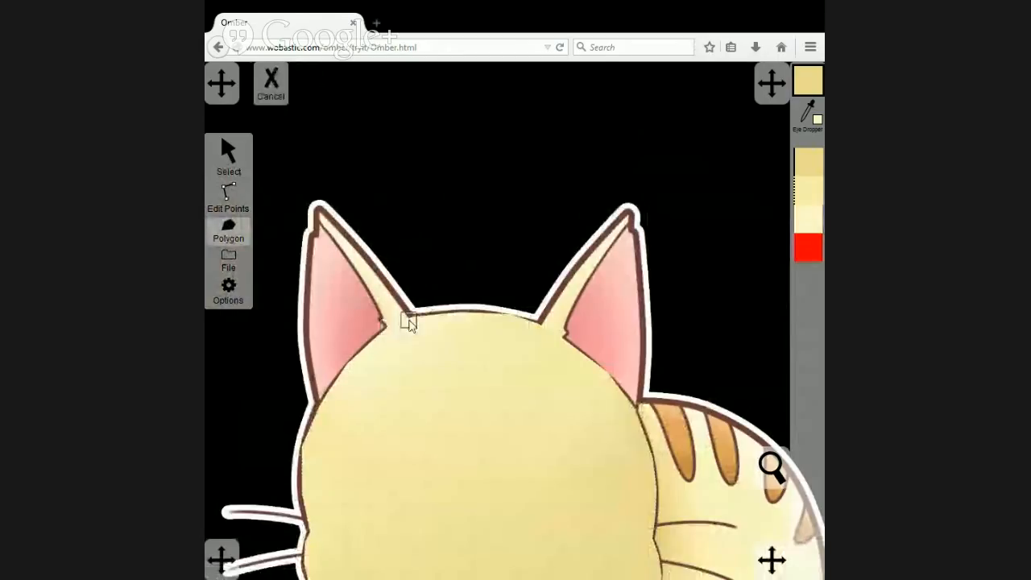
click(412, 316)
click(321, 223)
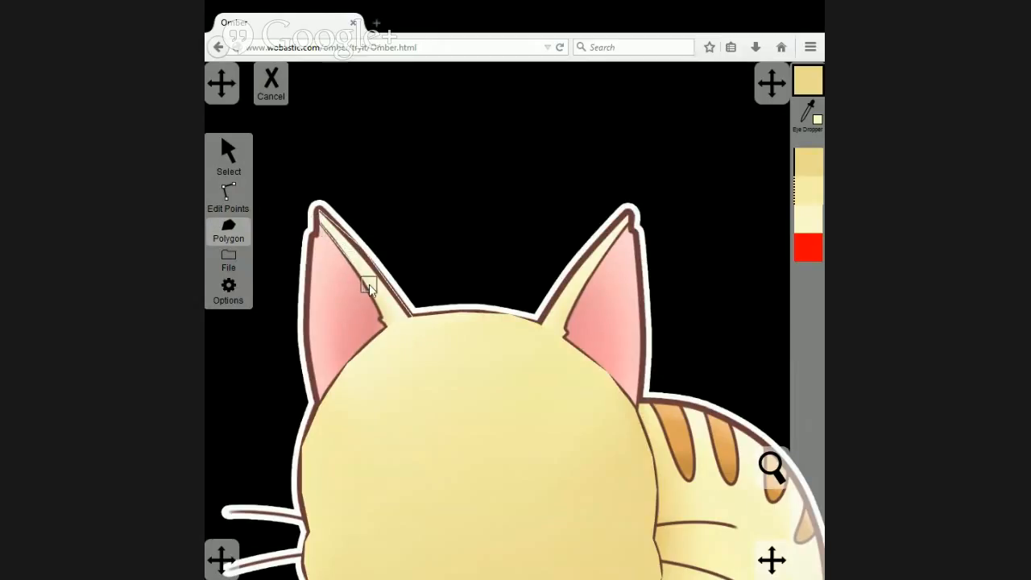
click(387, 328)
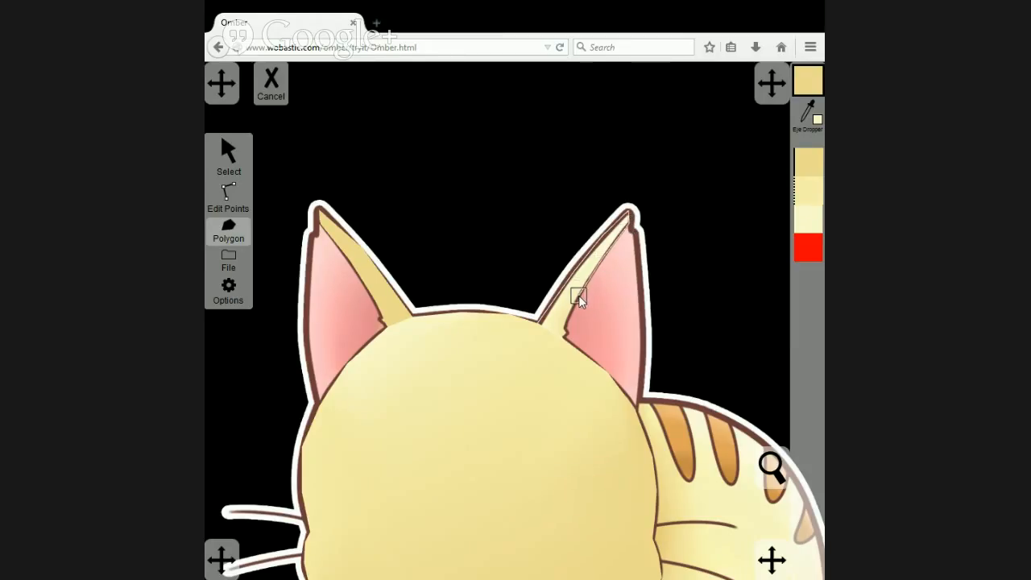
Complete the polygon tracing the cream strip along the right ear's inner edge and show its points for editing.
click(563, 334)
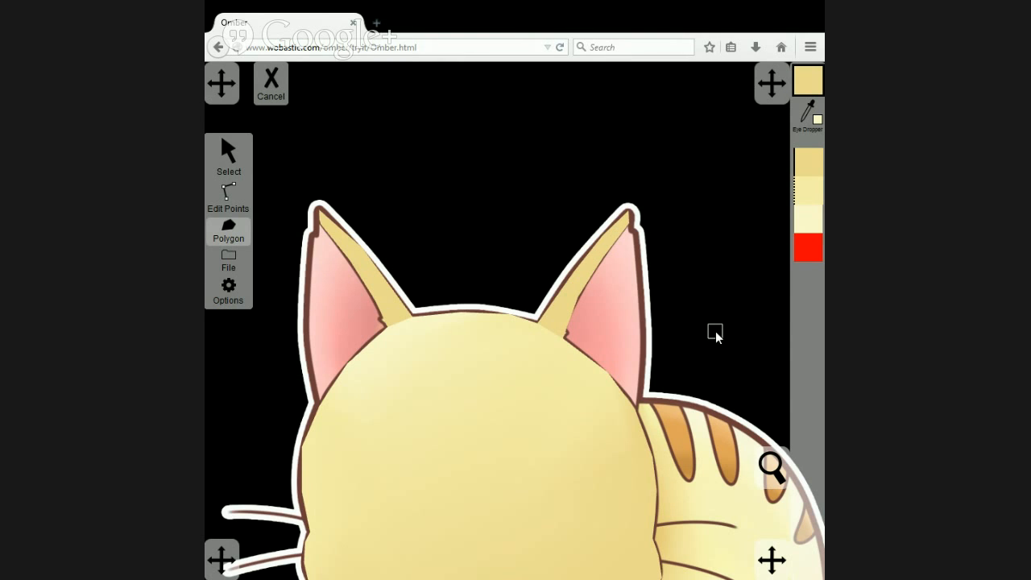
drag(715, 331, 596, 250)
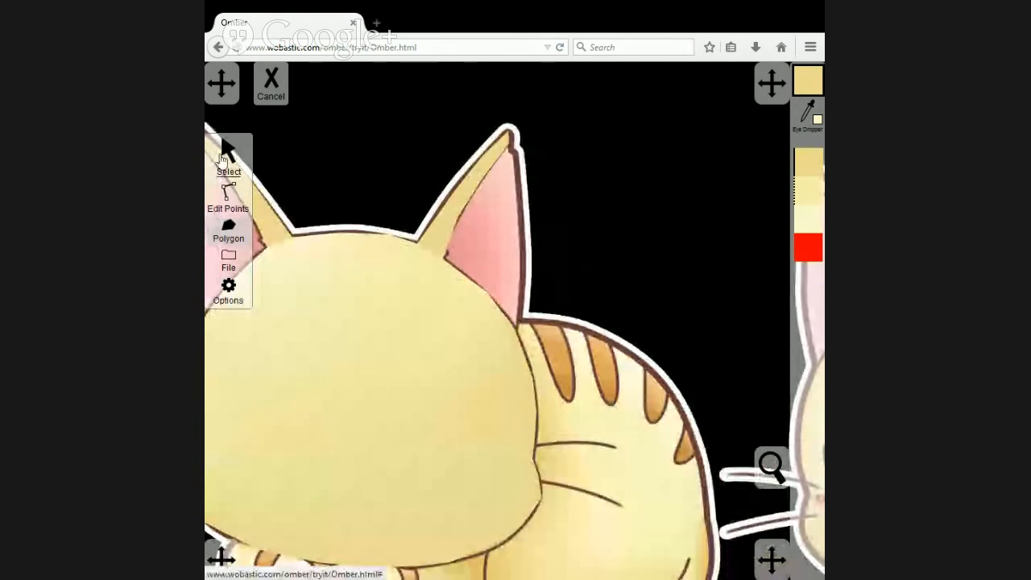
click(229, 195)
drag(465, 275, 397, 238)
drag(672, 285, 569, 261)
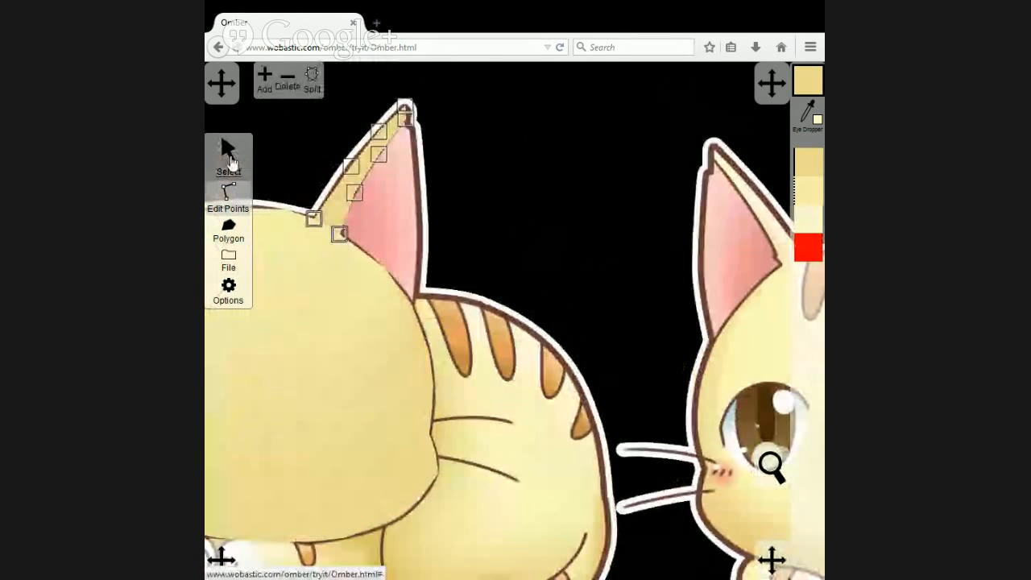
Recolour the whole right ear strip polygon with the pale cream sampled from the reference cat's right ear strip.
click(229, 155)
scroll(551, 233, down, 1)
scroll(551, 234, down, 2)
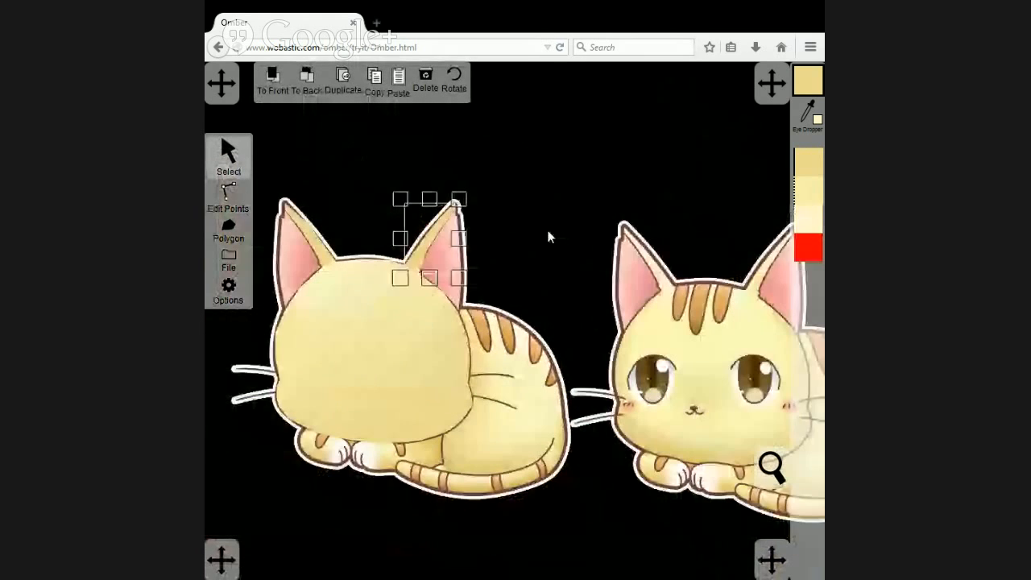
drag(603, 258, 552, 241)
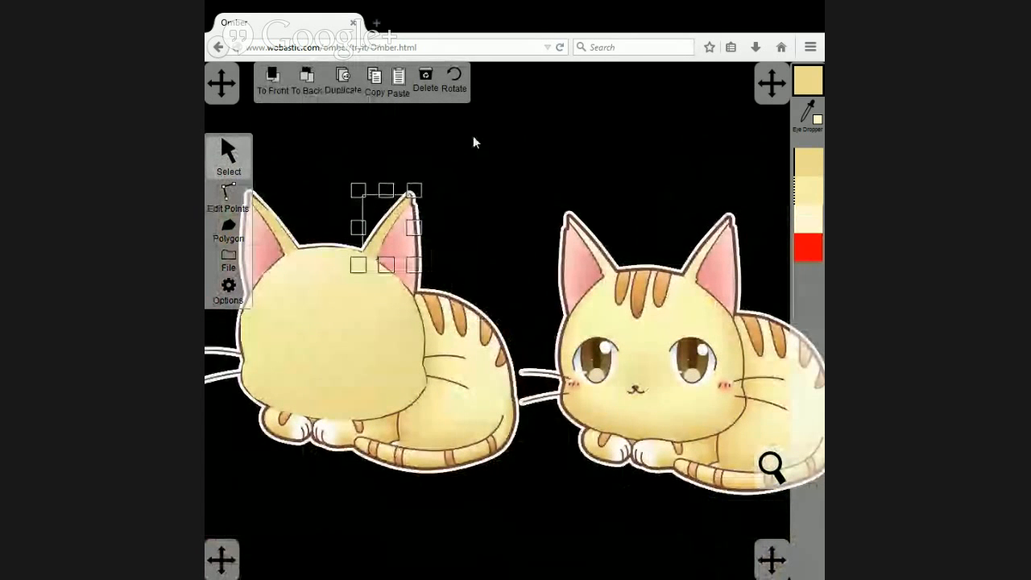
click(808, 111)
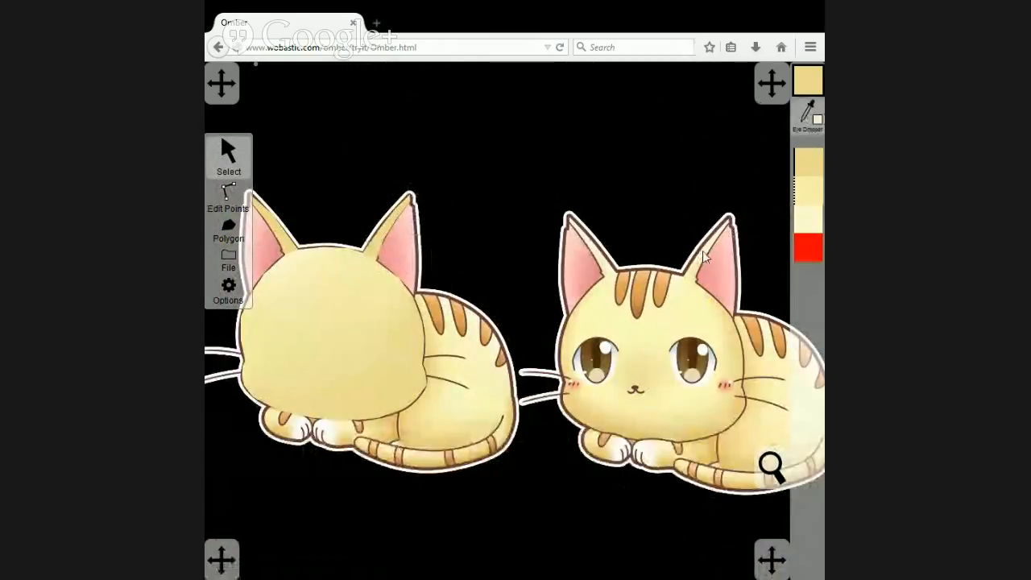
click(702, 251)
Recolour the whole left ear strip polygon with the cream sampled from the reference cat's left ear strip.
click(275, 235)
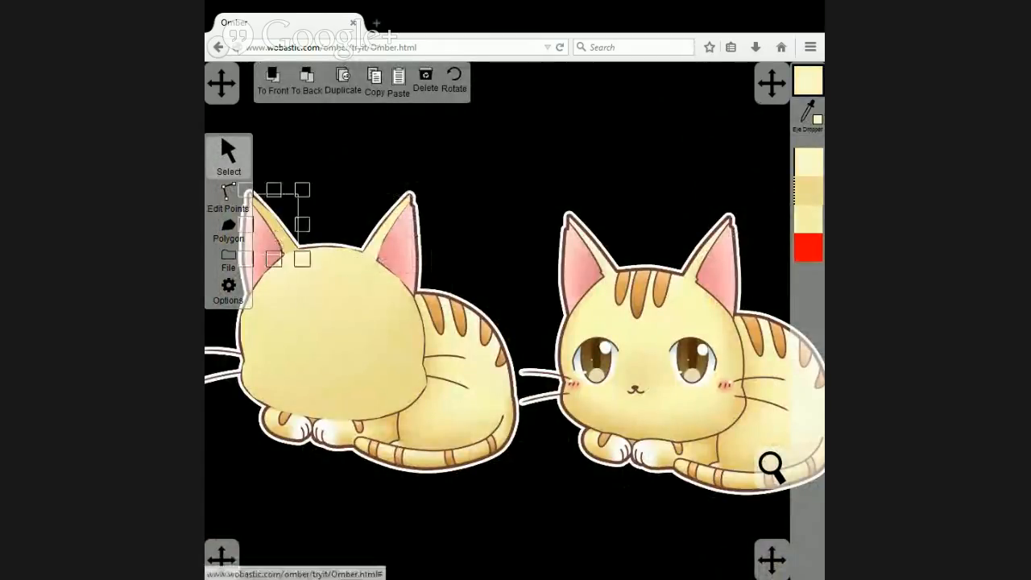
click(808, 112)
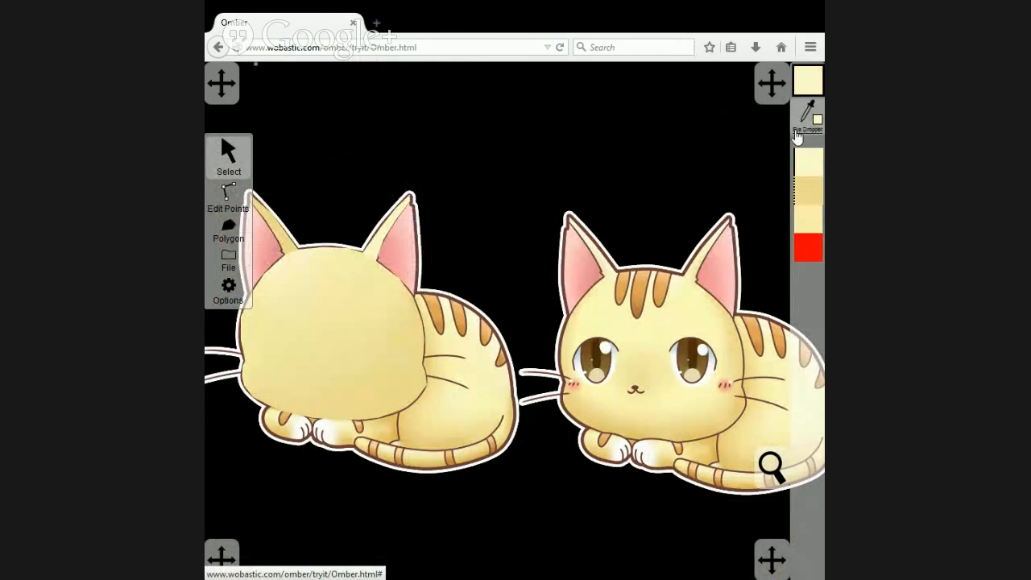
click(602, 259)
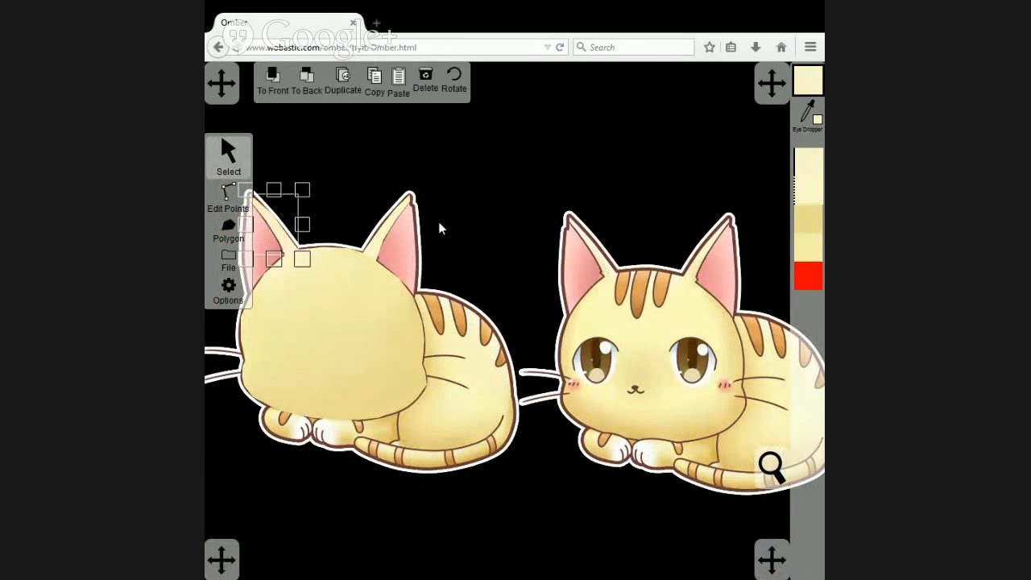
Colour the left ear strip's inner and outer base points with yellows sampled from the matching spots on the reference cat.
click(240, 207)
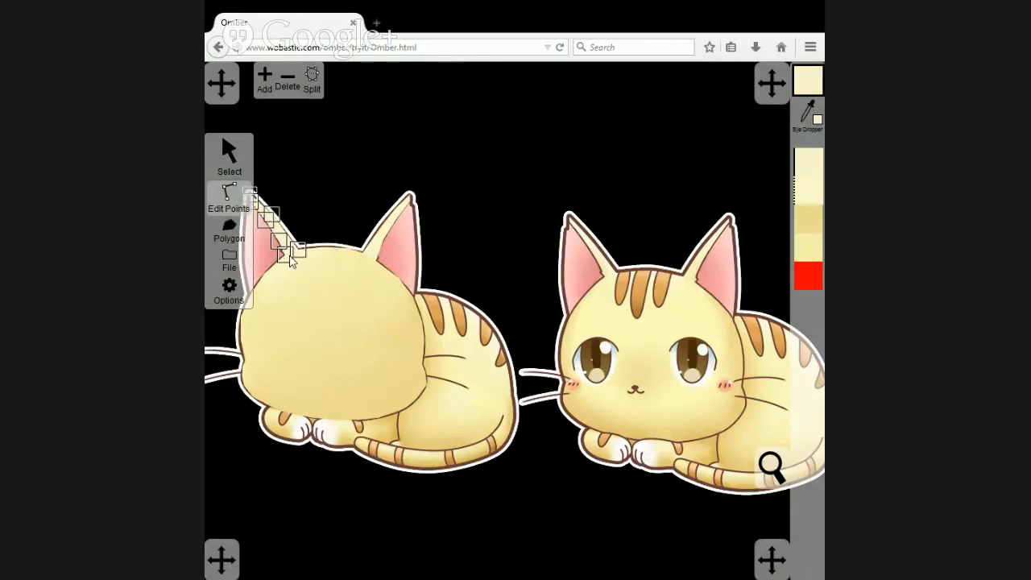
scroll(304, 271, up, 5)
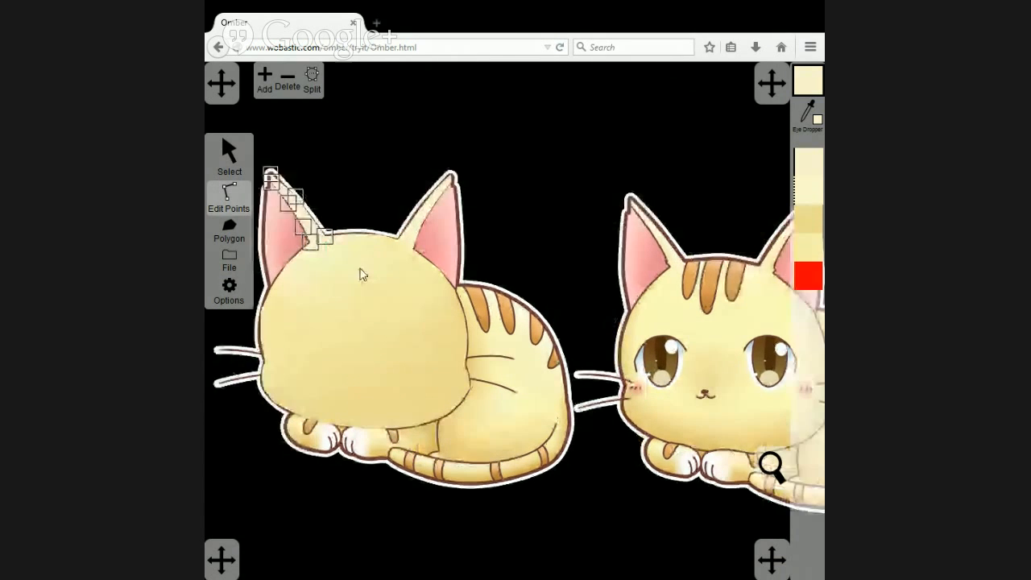
drag(321, 267, 438, 255)
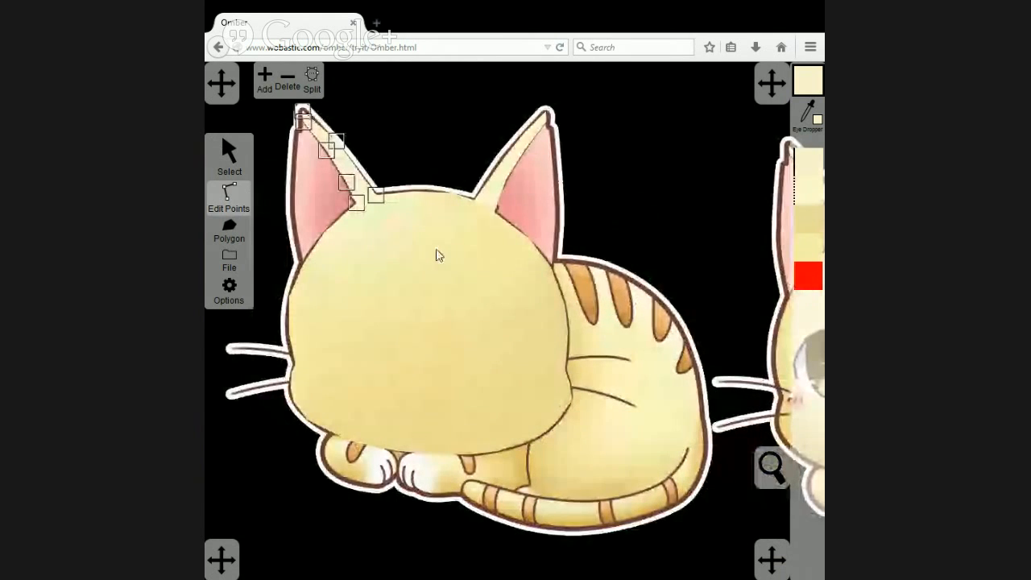
drag(559, 264, 507, 283)
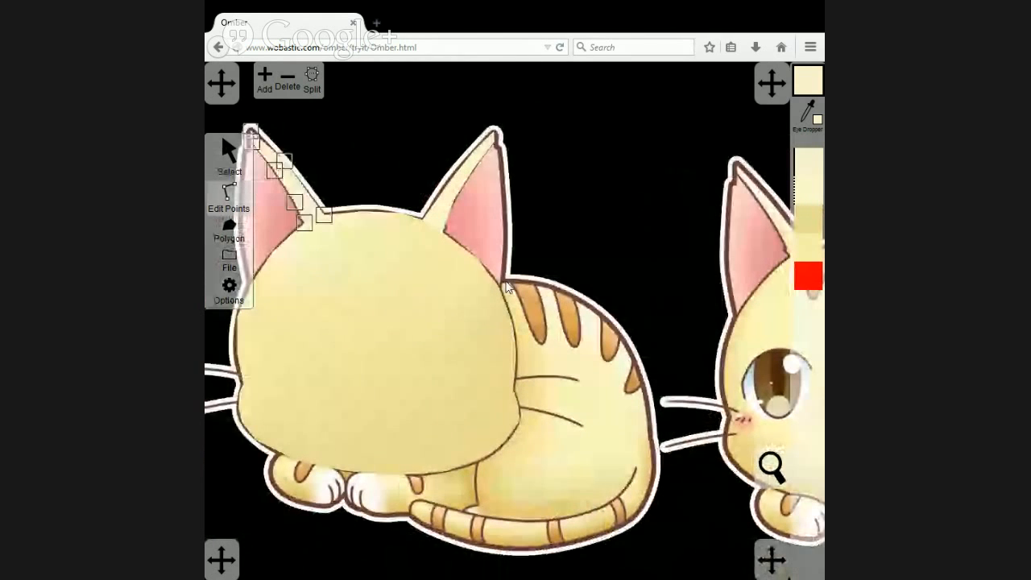
click(380, 158)
click(307, 213)
click(304, 223)
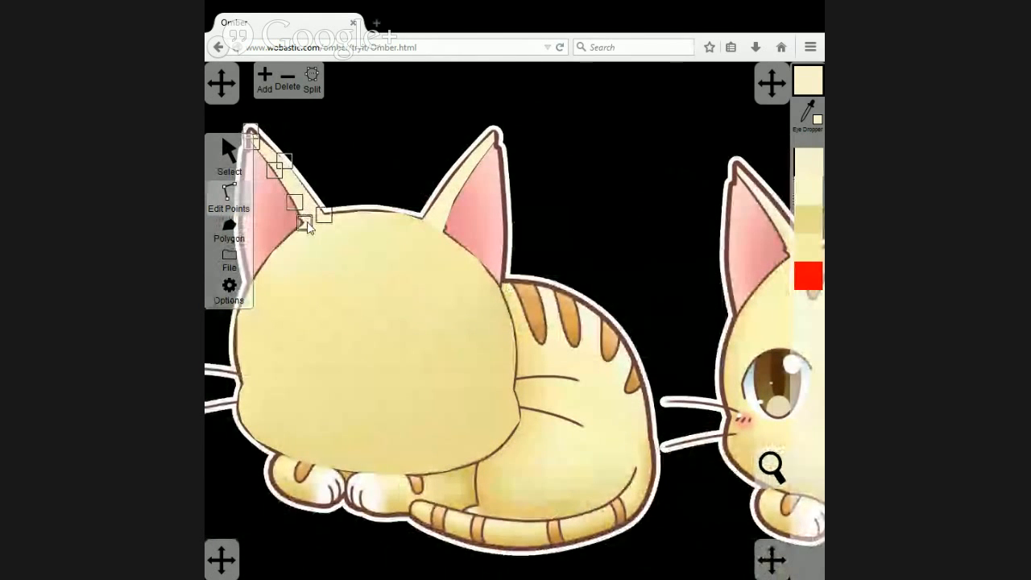
drag(720, 149, 674, 144)
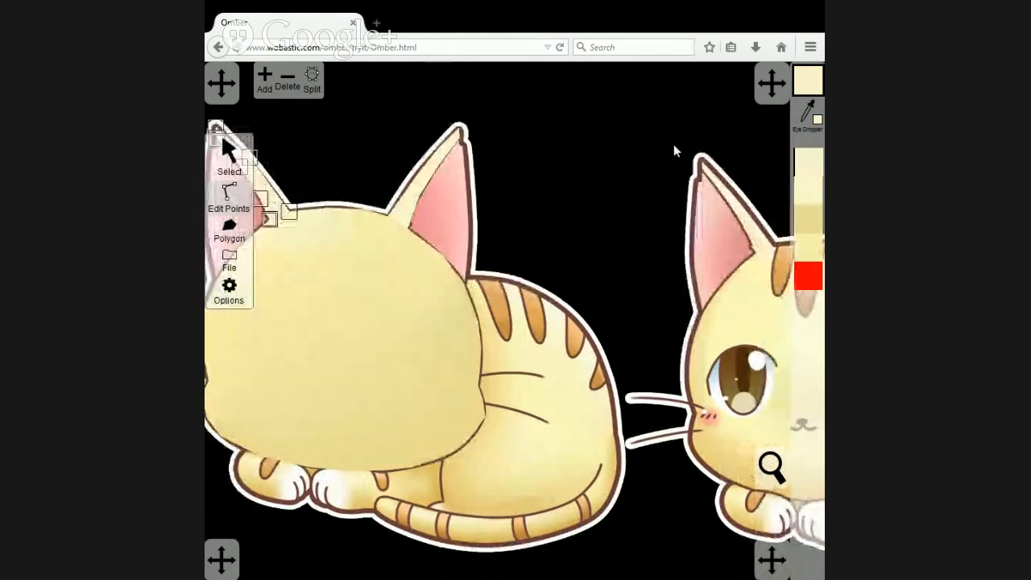
click(811, 115)
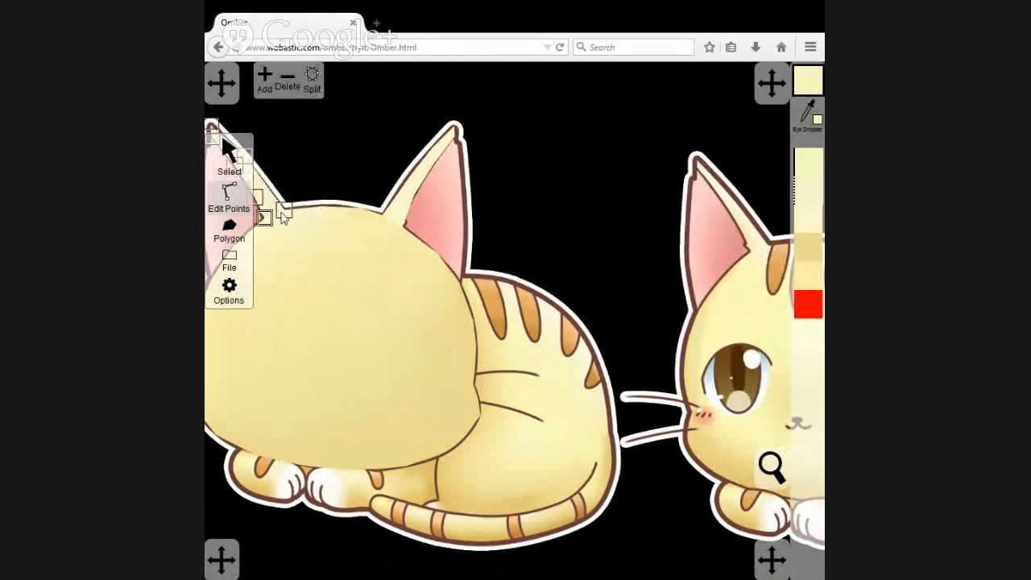
click(286, 211)
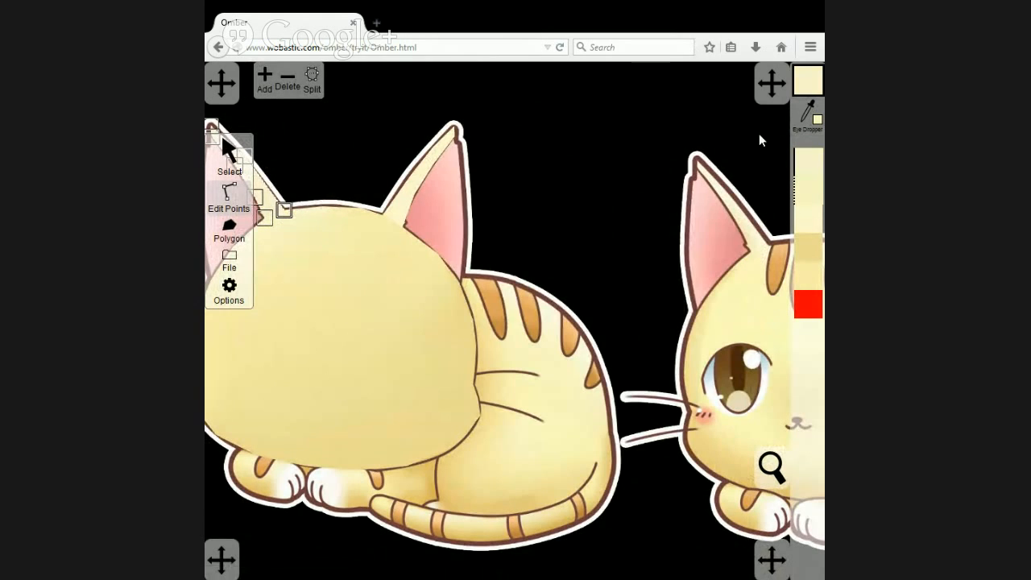
click(808, 116)
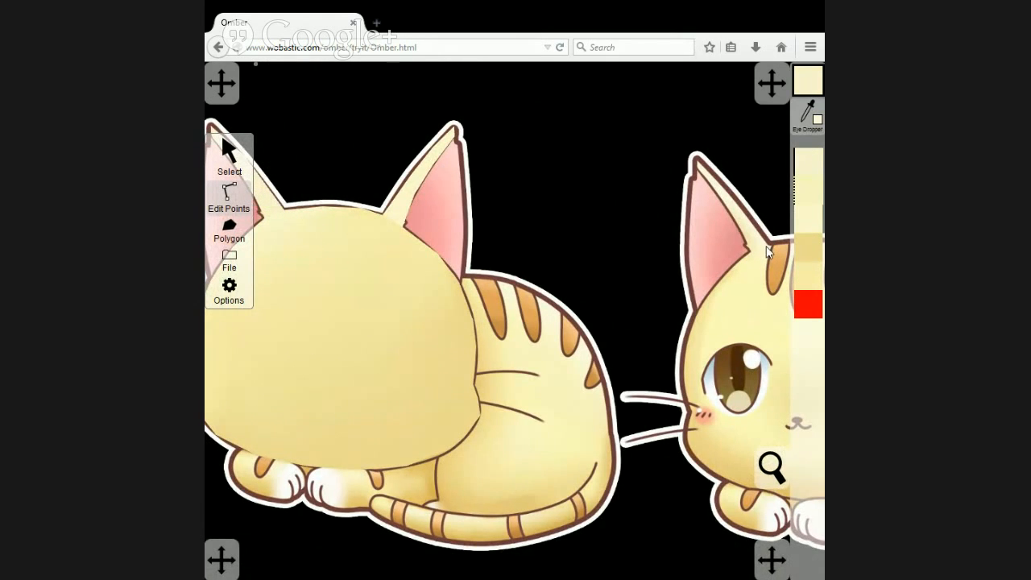
click(768, 252)
Colour the right ear strip's outer and inner base points with yellows sampled at the reference cat's right ear base.
click(390, 216)
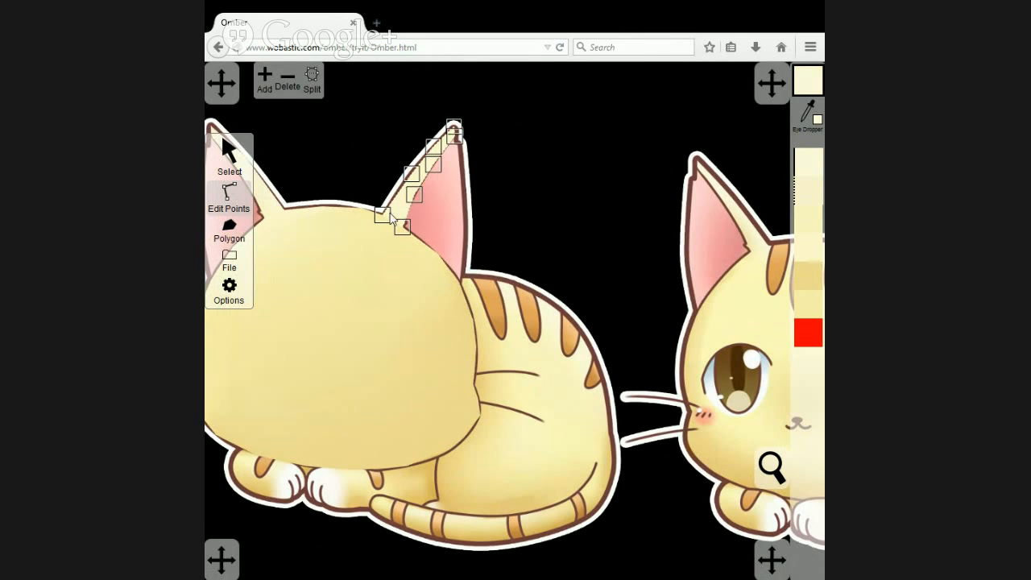
drag(699, 293, 593, 293)
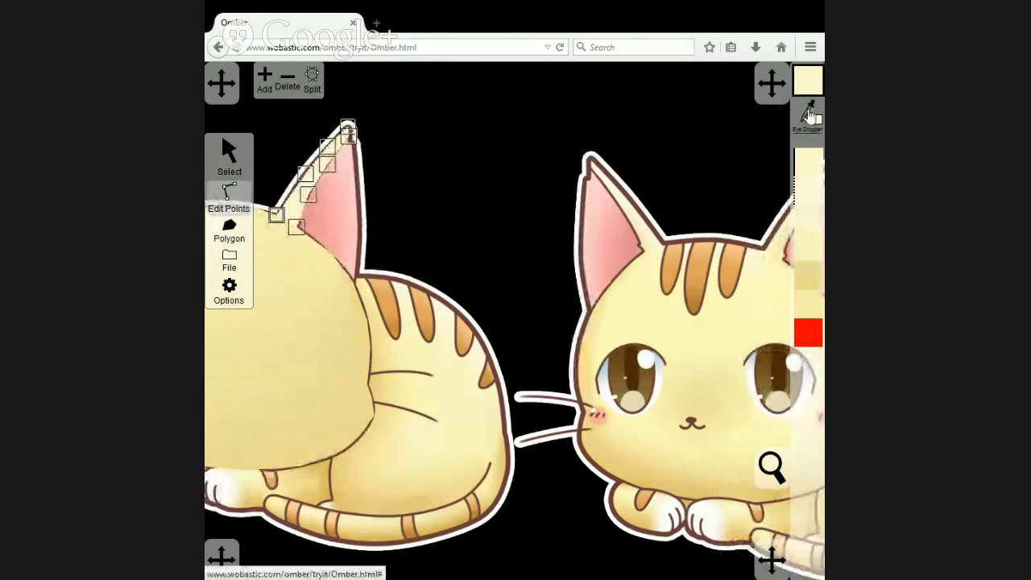
click(767, 252)
click(298, 229)
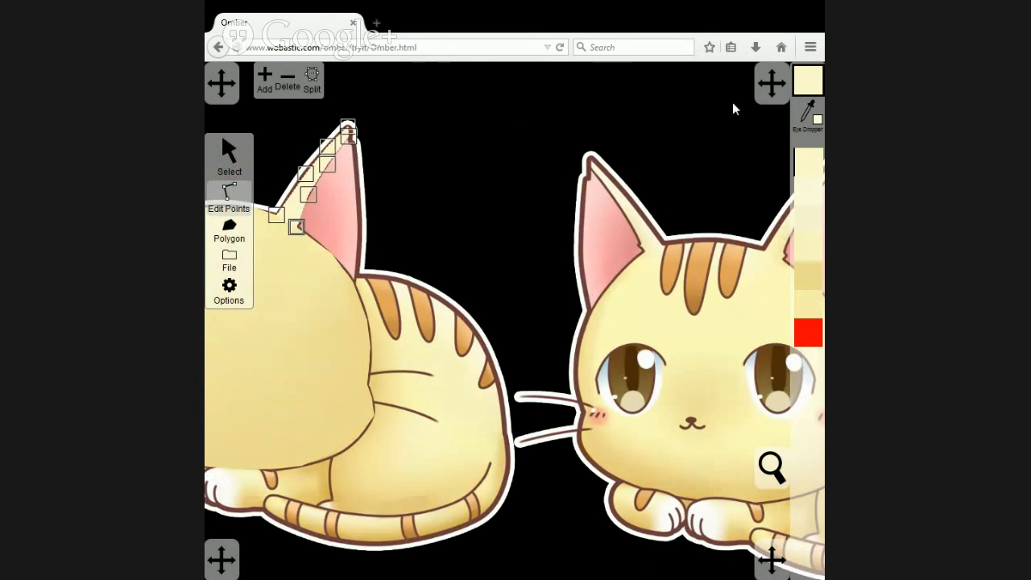
click(780, 256)
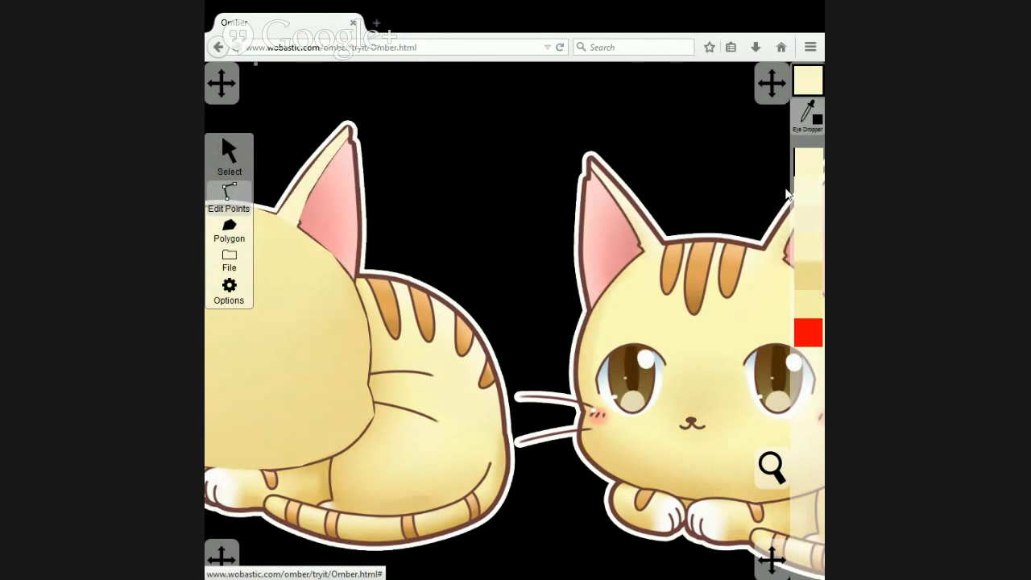
click(780, 256)
drag(392, 199, 571, 160)
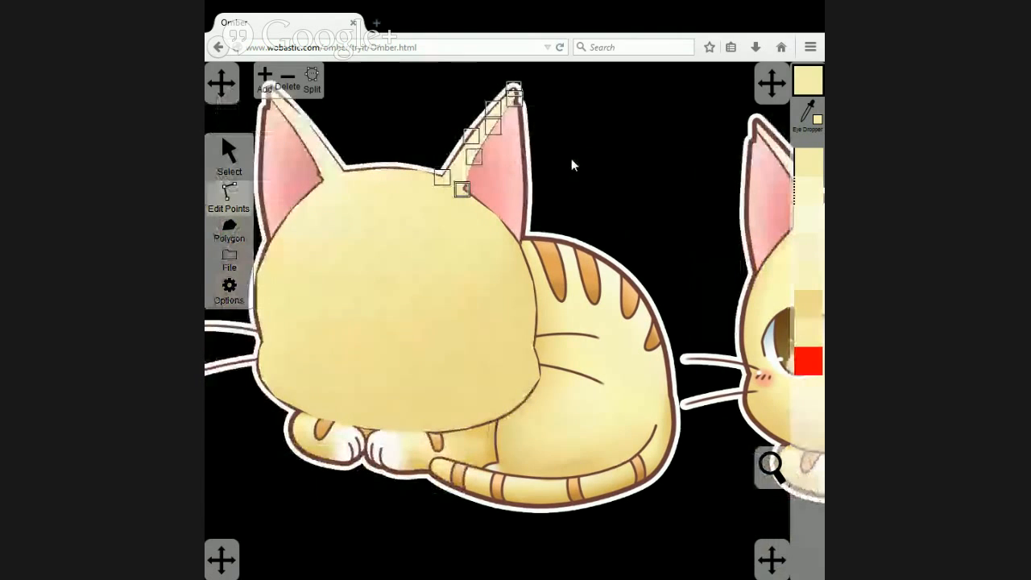
Match the head polygon's two points at the right ear's base to the colours of the ear strip's base points.
click(466, 196)
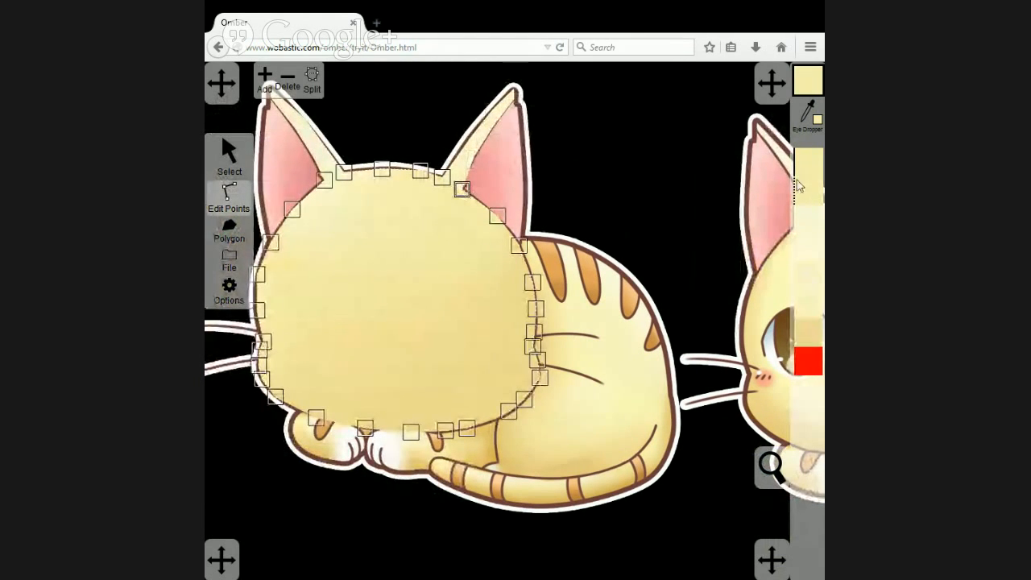
click(467, 171)
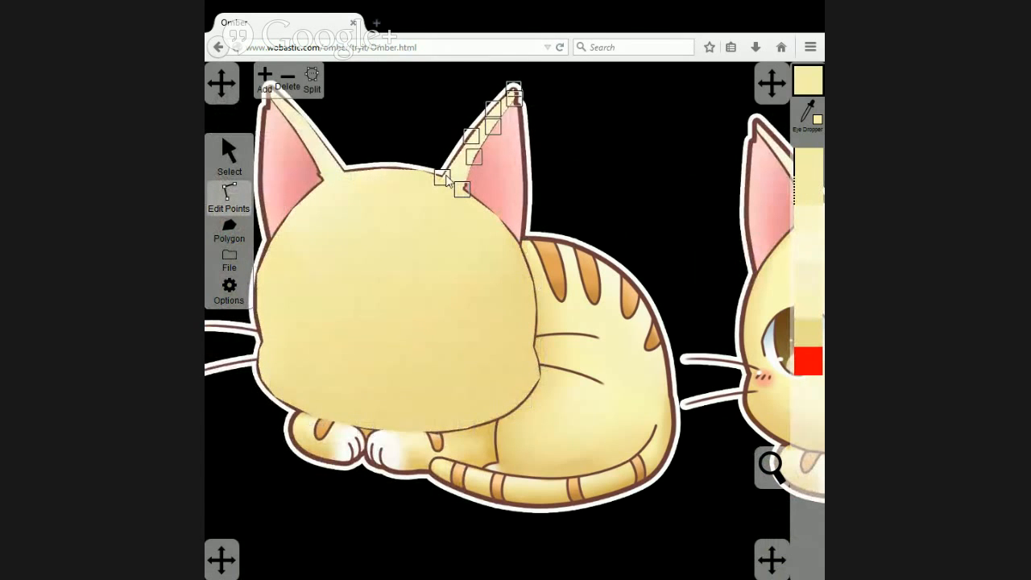
click(431, 210)
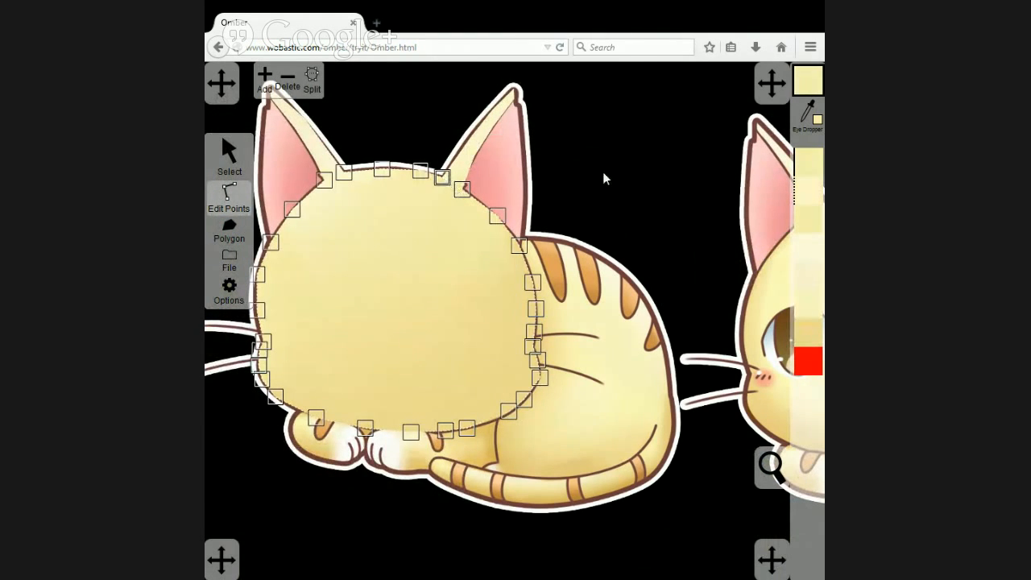
click(798, 188)
Match the head polygon's two points at the left ear's base to the strip's base point colours, and clear the selection.
click(319, 159)
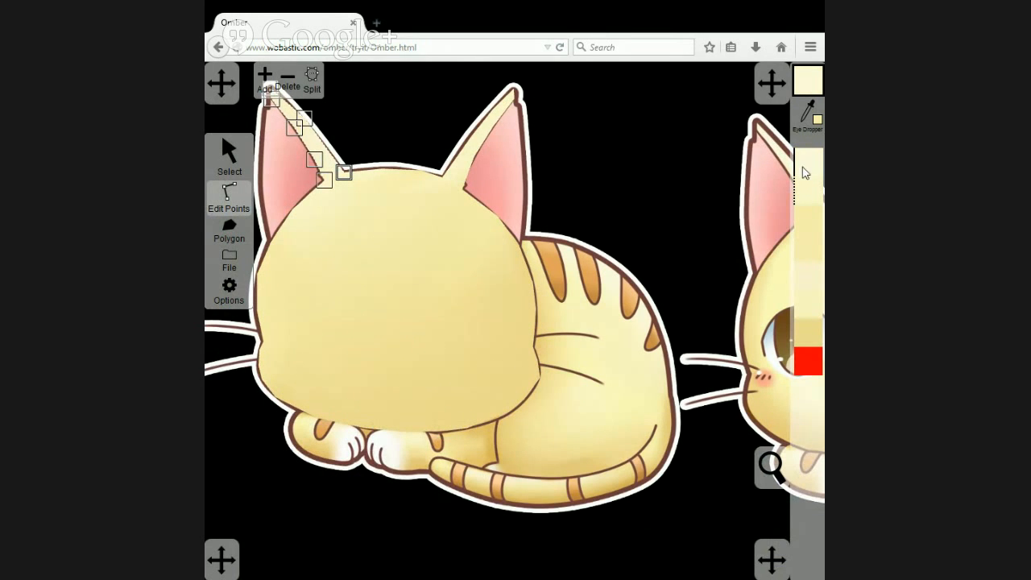
click(350, 208)
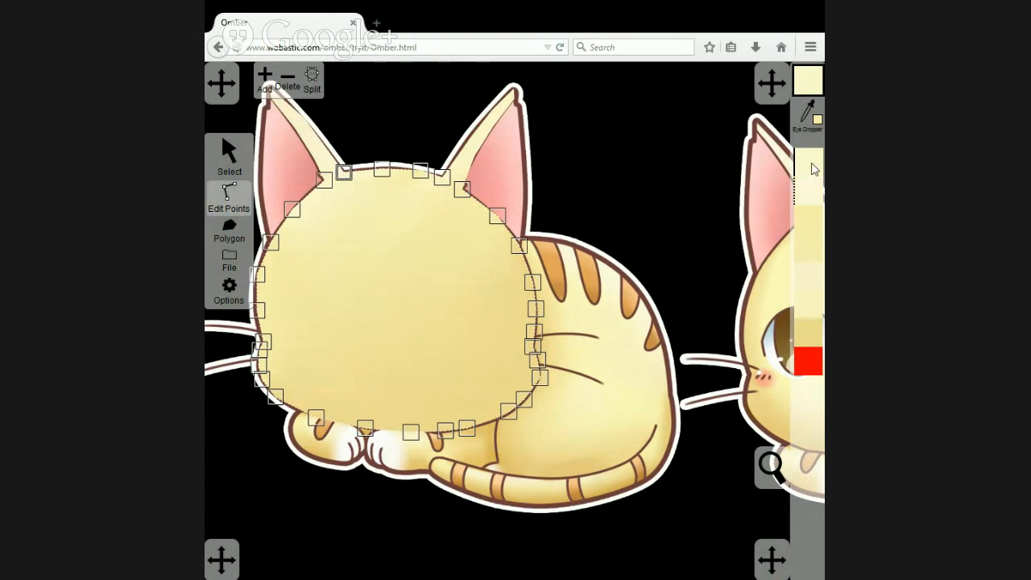
click(320, 165)
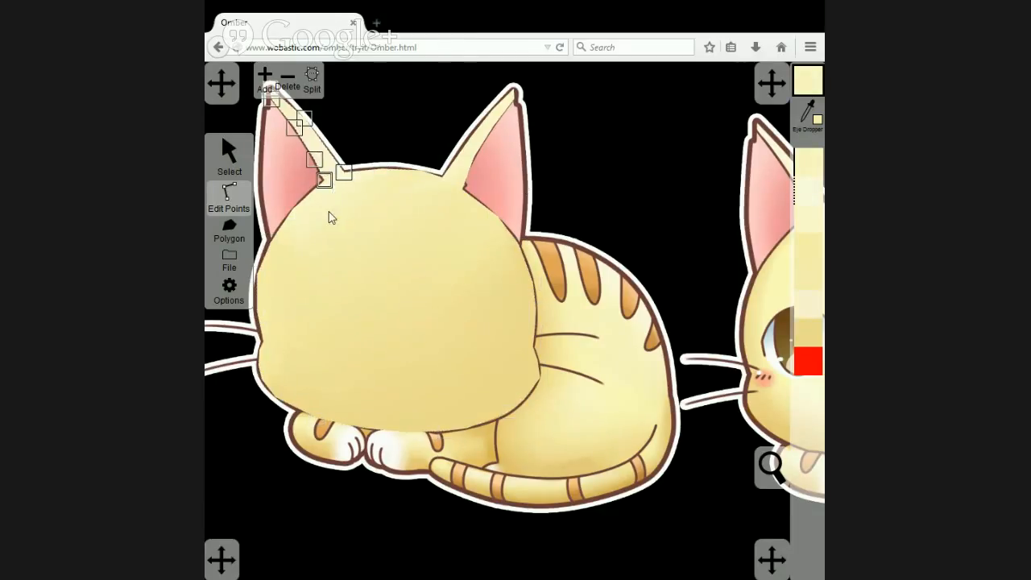
click(331, 217)
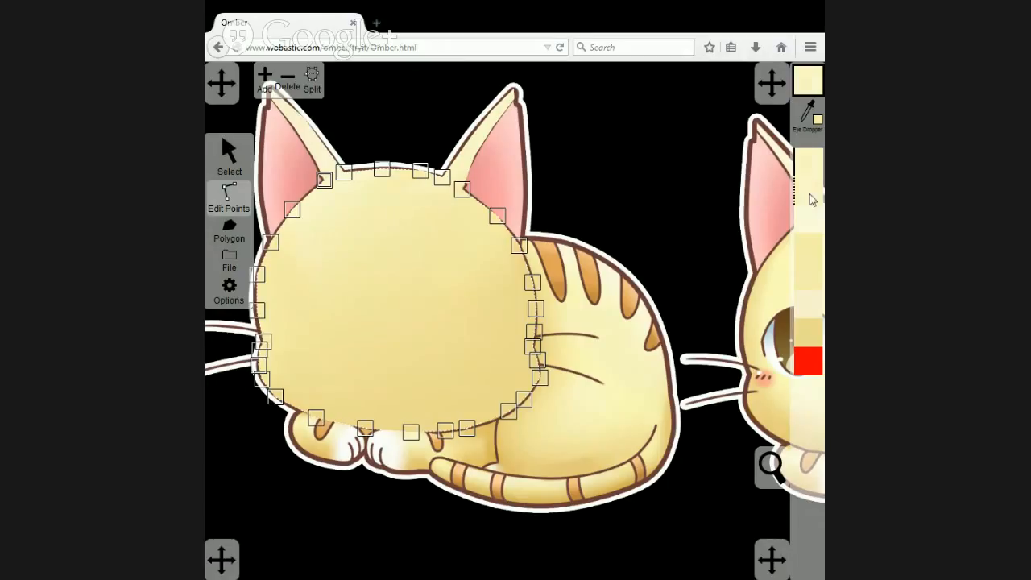
click(396, 137)
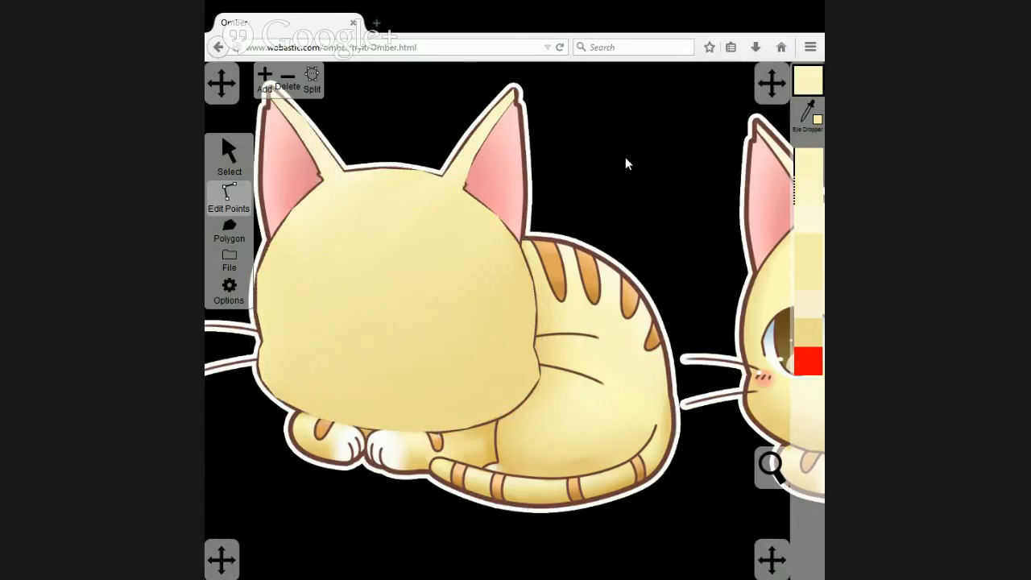
Colour the right ear strip's tip points with the pale yellow sampled at the reference cat's right ear tip.
drag(663, 166, 457, 315)
drag(395, 267, 424, 268)
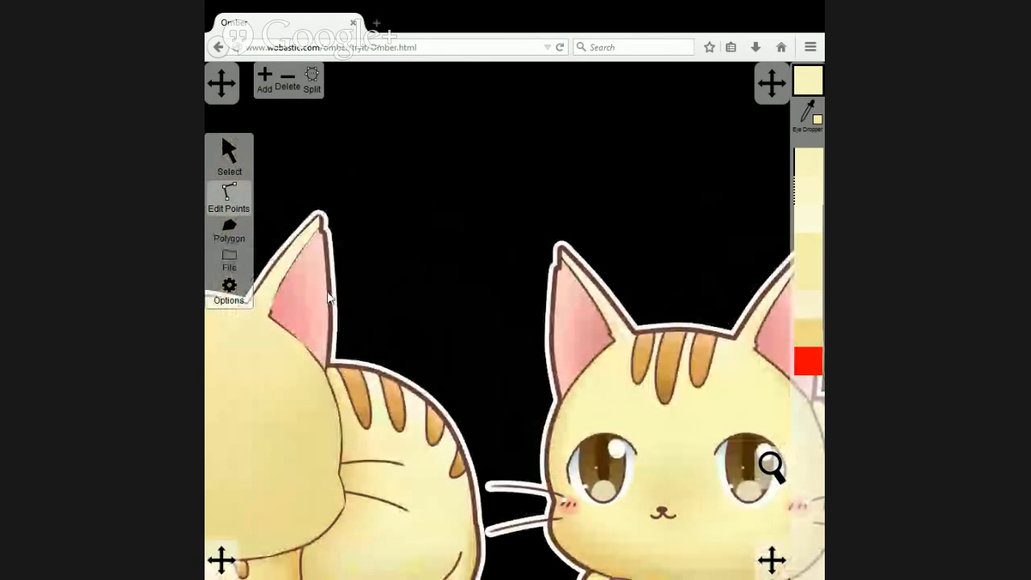
mouse_move(669, 265)
mouse_down()
mouse_move(611, 285)
mouse_move(665, 271)
mouse_up()
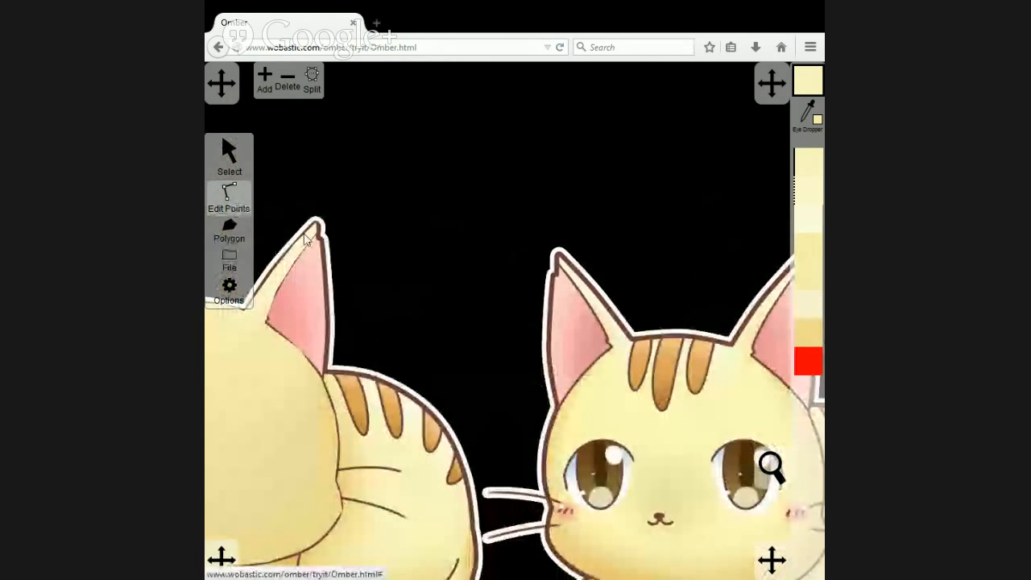
click(304, 257)
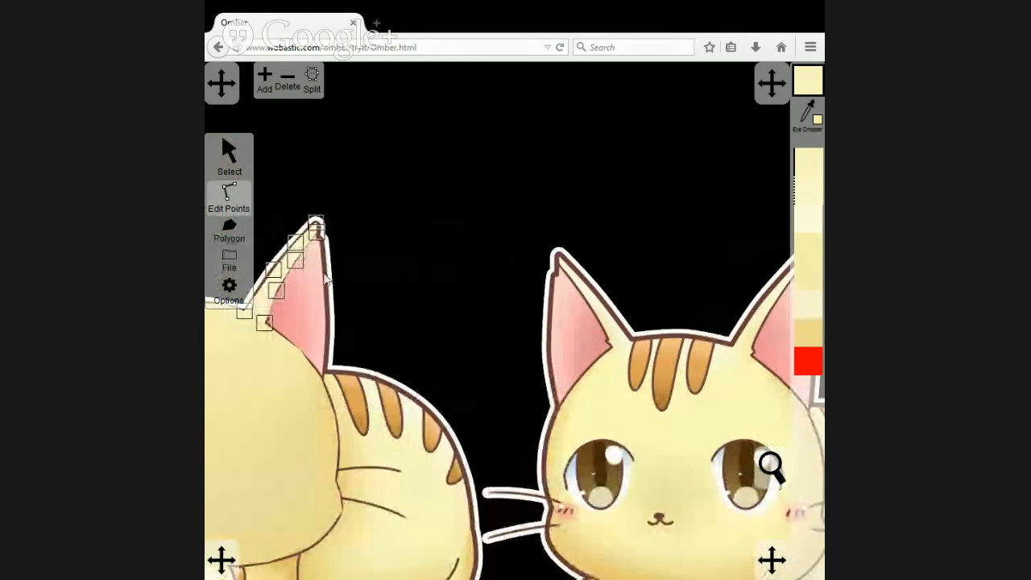
drag(445, 264, 410, 278)
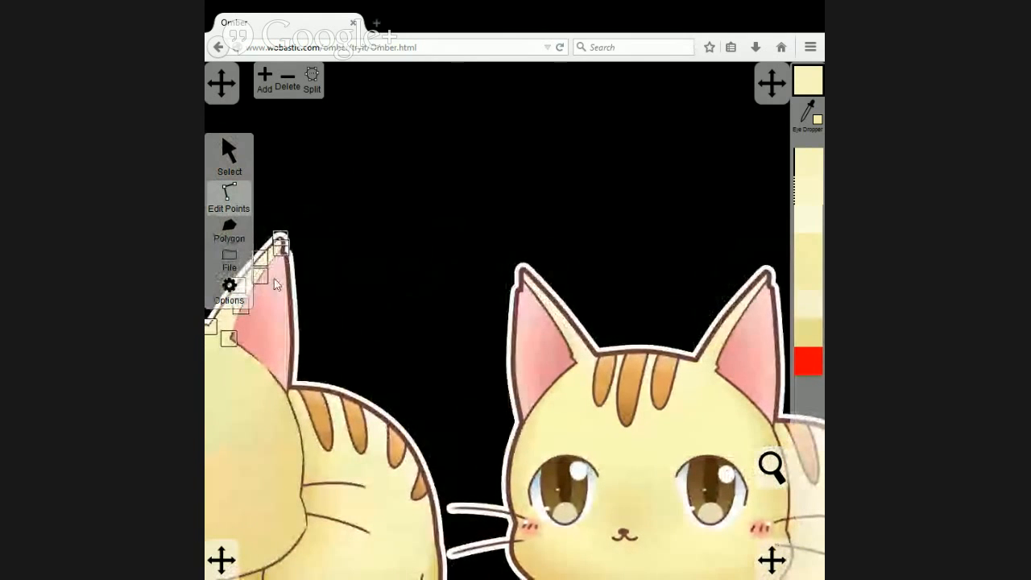
drag(347, 295, 275, 222)
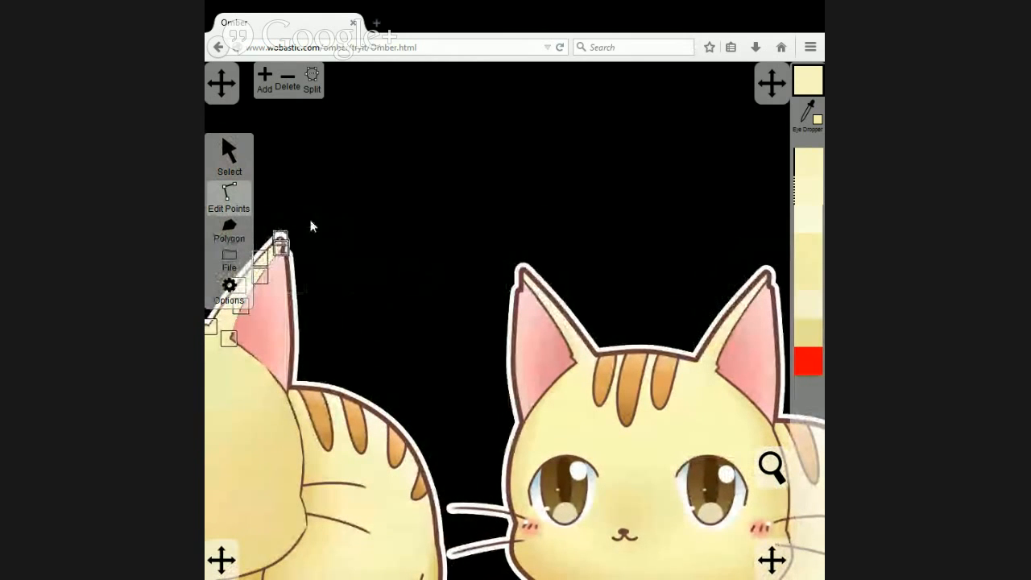
click(803, 116)
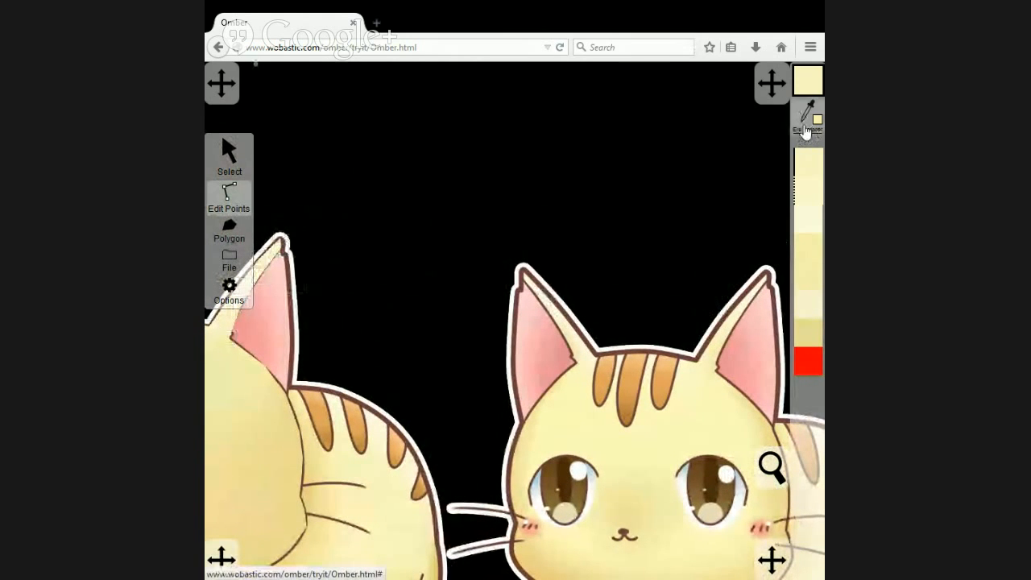
click(766, 285)
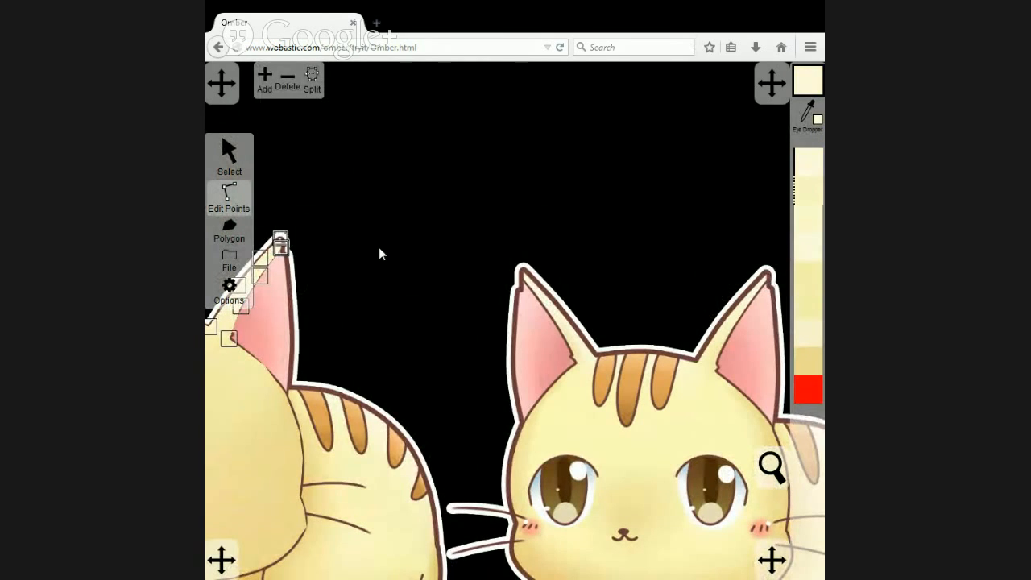
Colour the left ear strip's two middle inner-edge points with yellow sampled near the reference cat's left ear base, and clear the selection.
drag(380, 253, 636, 166)
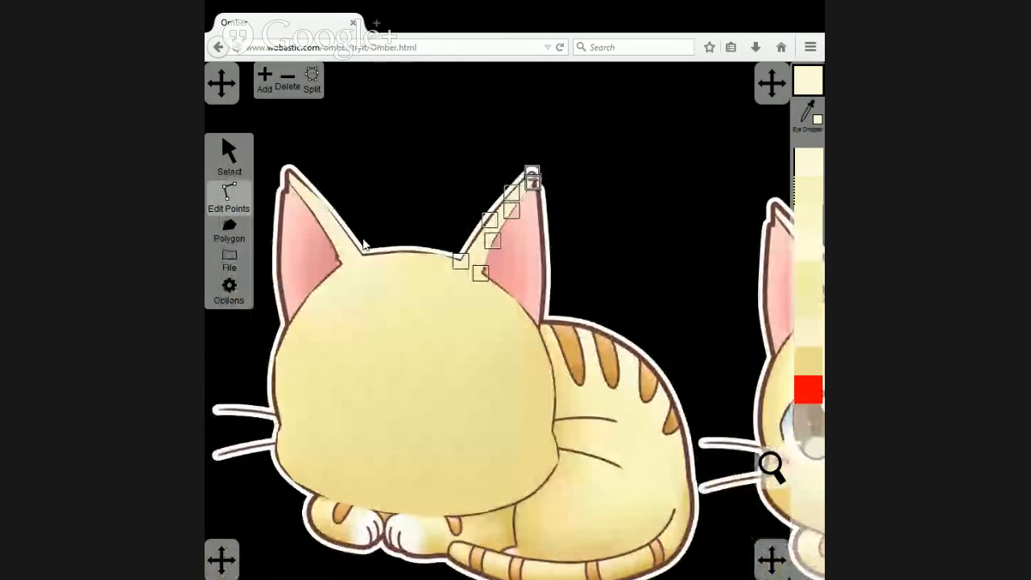
click(338, 238)
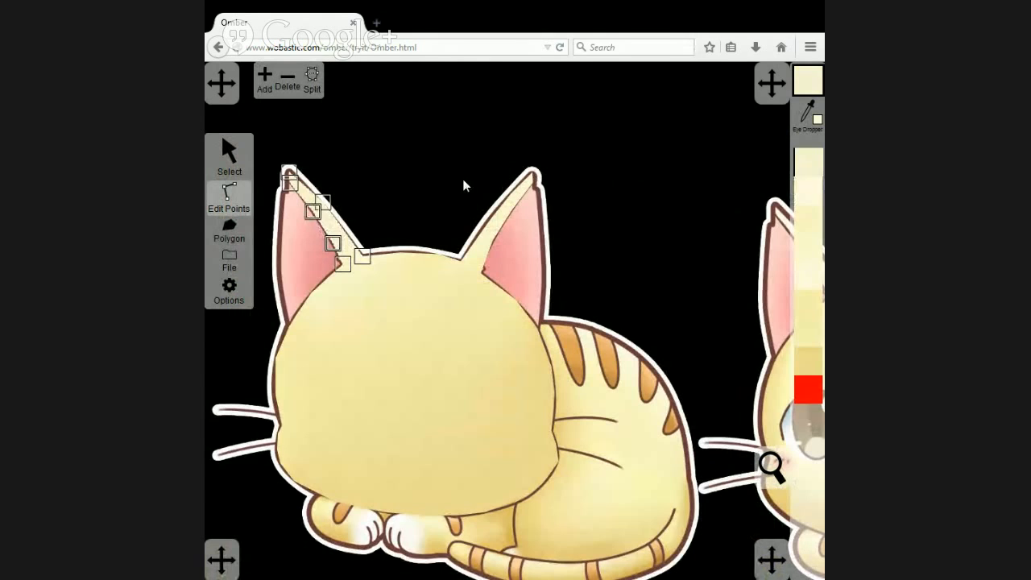
drag(463, 186, 346, 203)
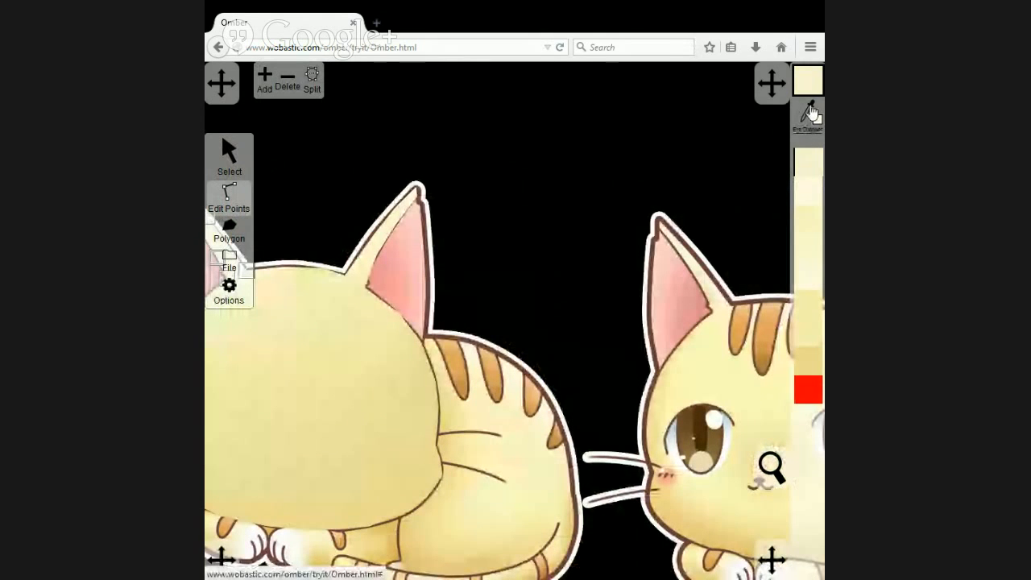
click(811, 112)
click(709, 295)
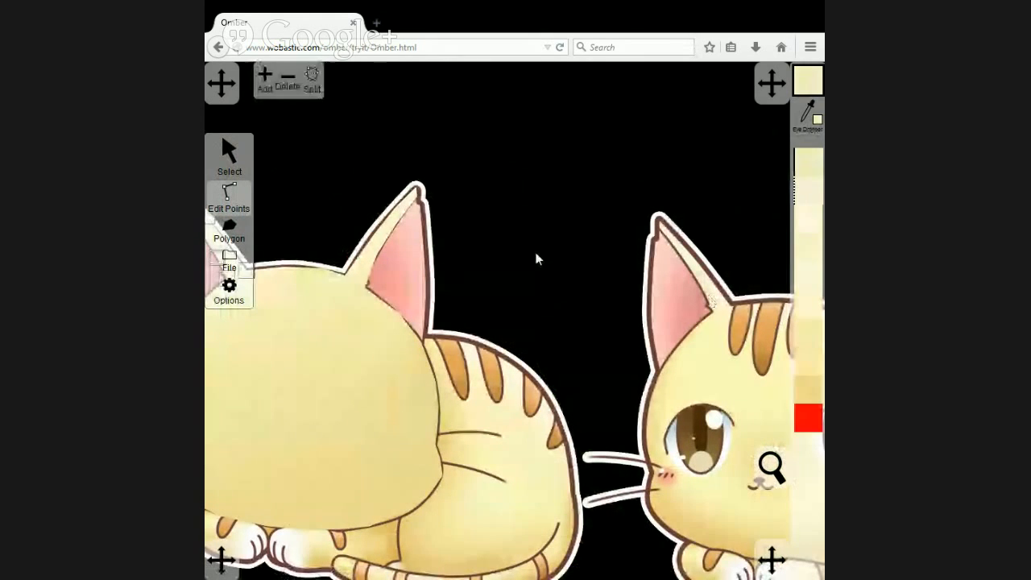
drag(359, 184, 488, 173)
click(451, 177)
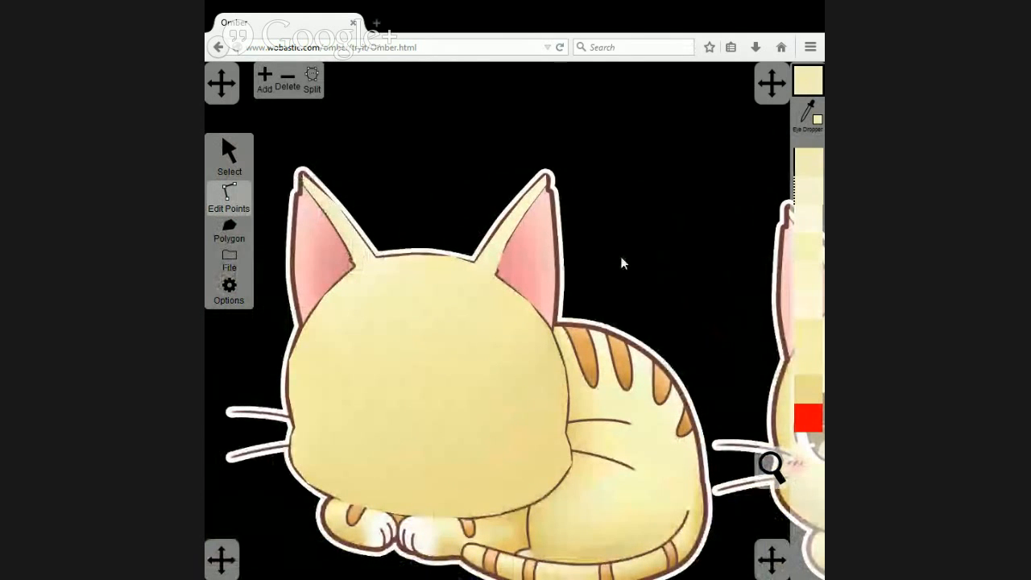
Trace the pink inner area of the left ear on the traced cat as a new polygon.
drag(653, 274, 568, 202)
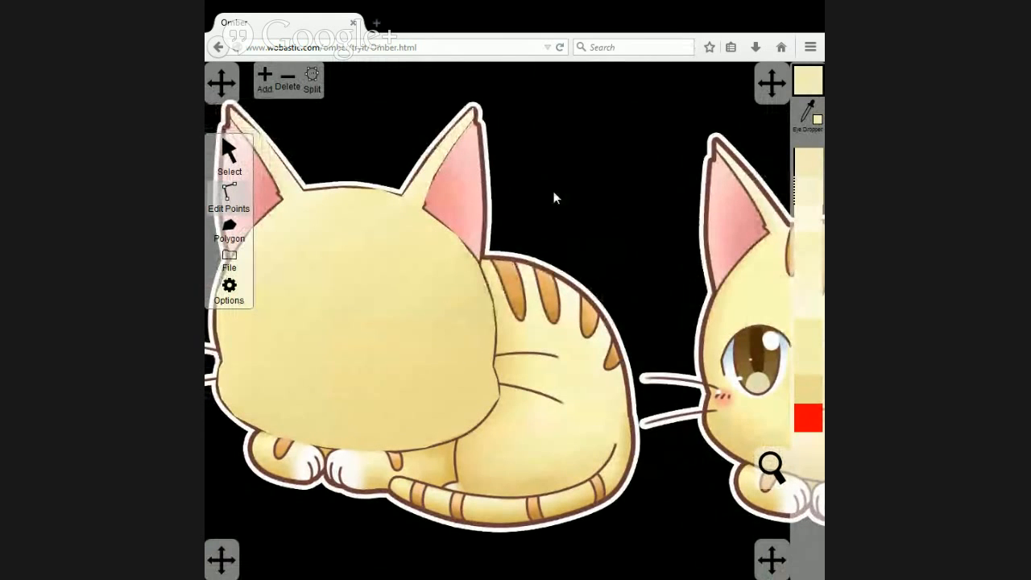
drag(553, 194, 620, 193)
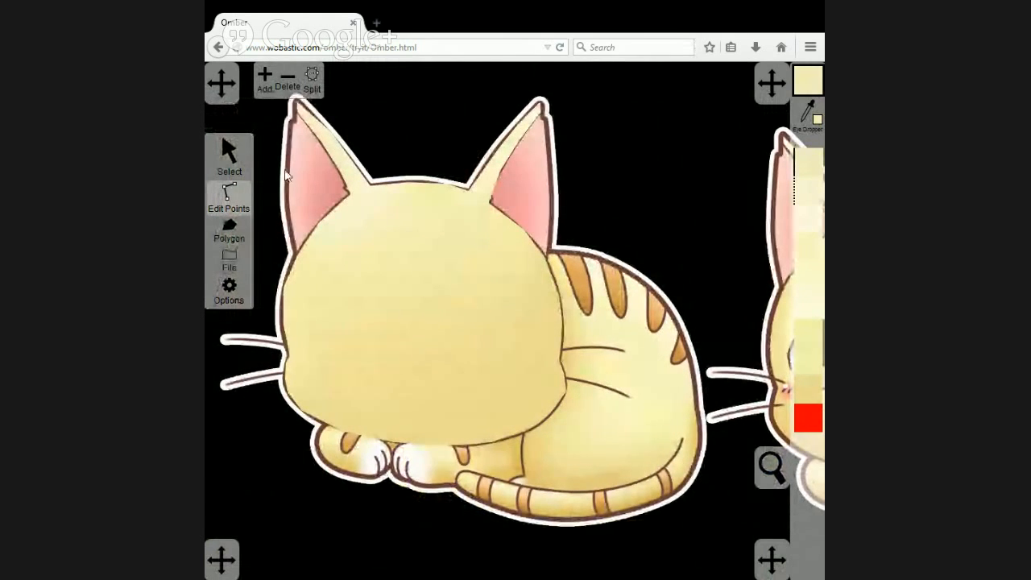
click(230, 228)
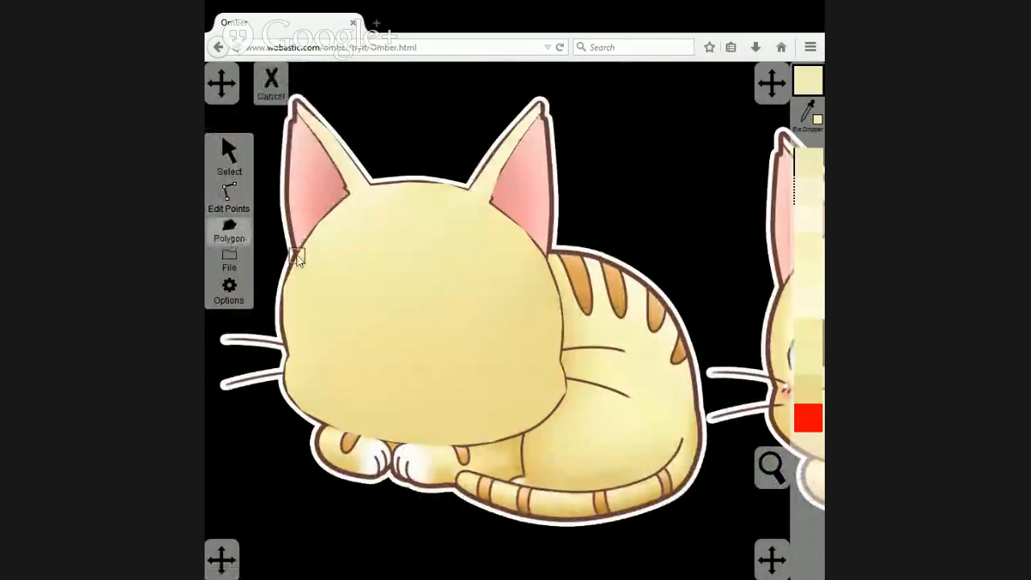
click(230, 288)
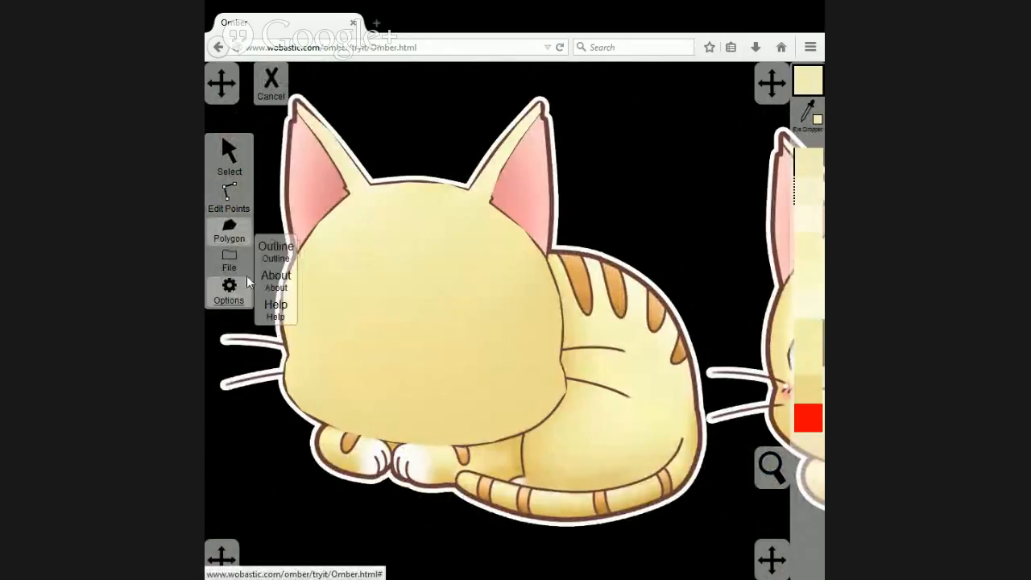
drag(285, 238, 242, 415)
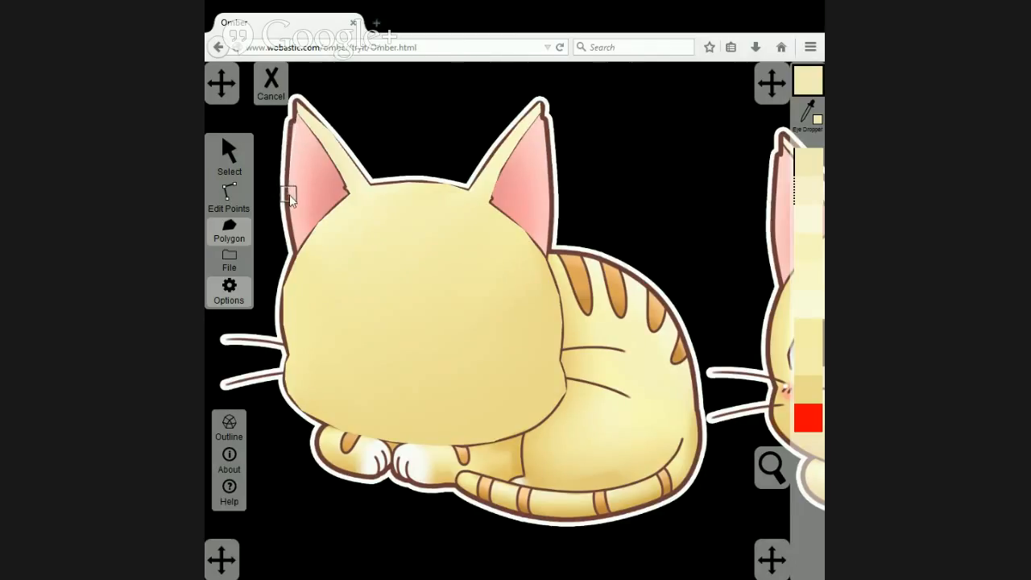
click(303, 251)
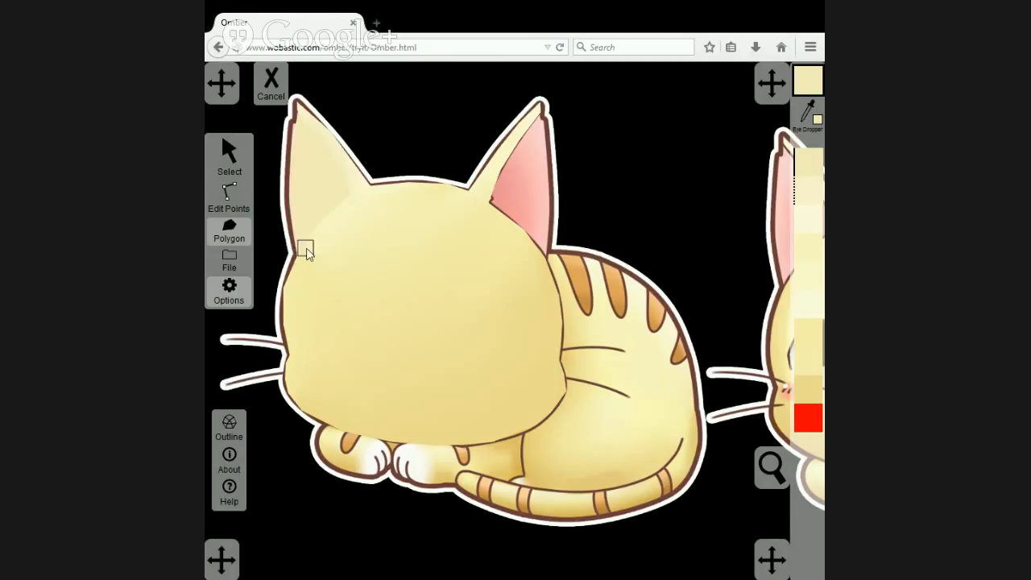
Fill the left inner-ear polygon with the light pink sampled near the tip of the same cat's right inner ear.
click(226, 158)
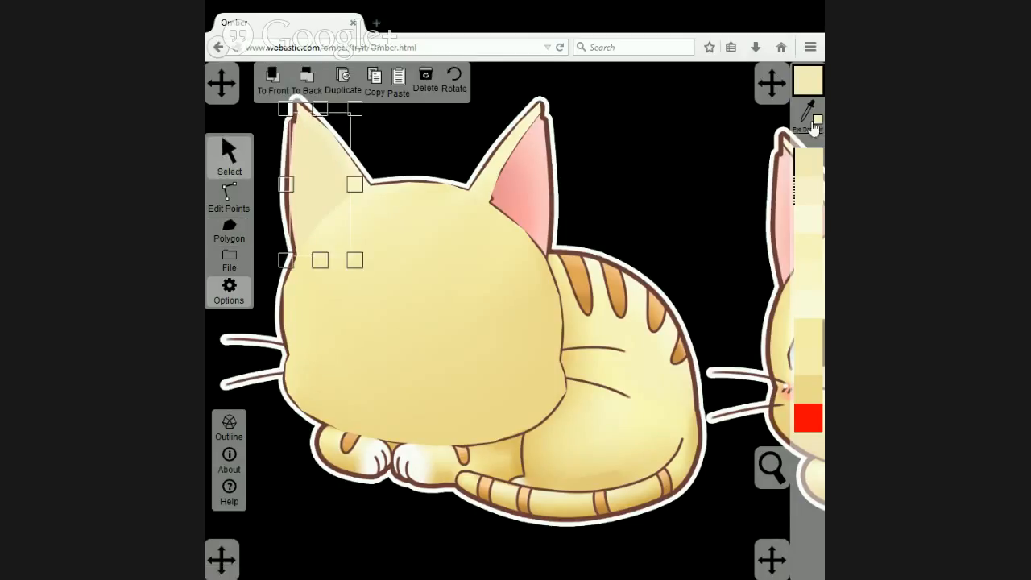
click(577, 121)
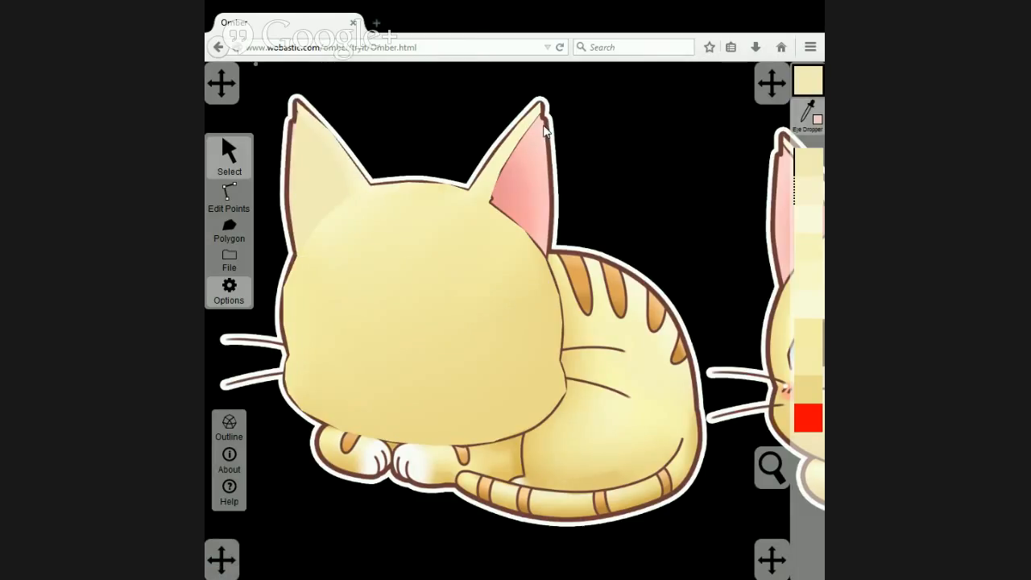
click(545, 131)
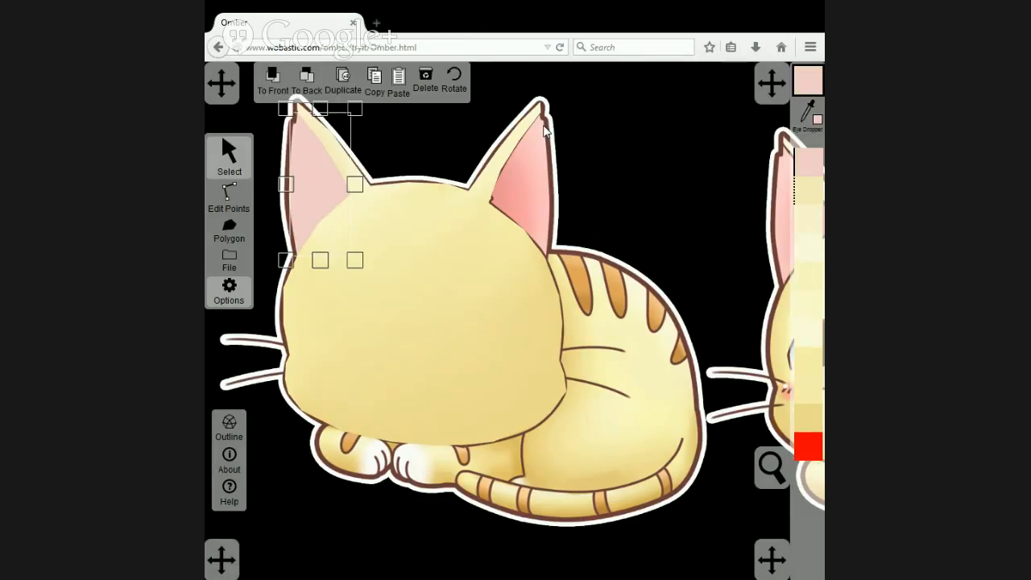
Colour the left inner-ear polygon's inner corner and the edge point just above it with darker pinks sampled from the right inner ear.
click(228, 196)
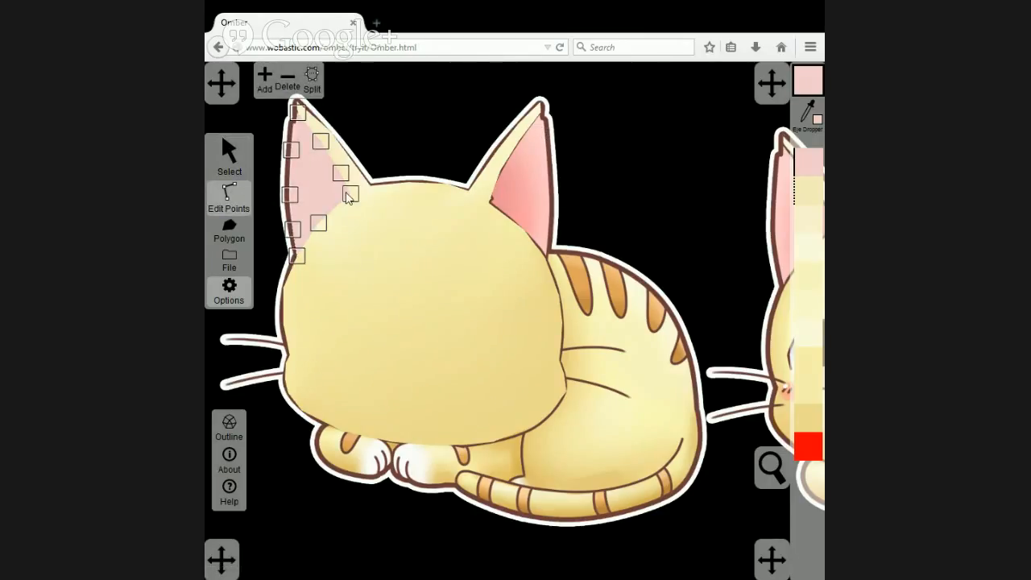
click(807, 114)
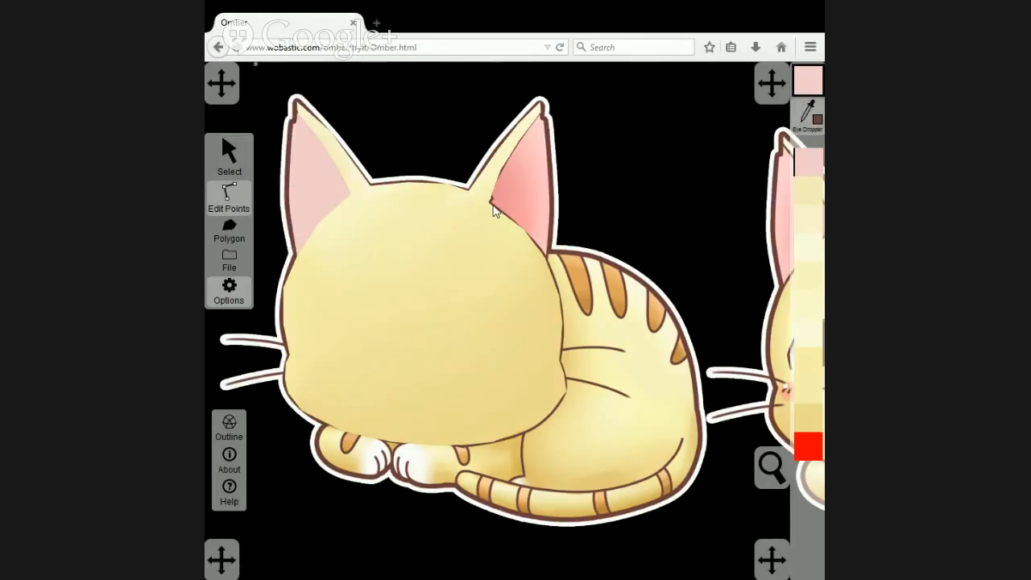
click(334, 198)
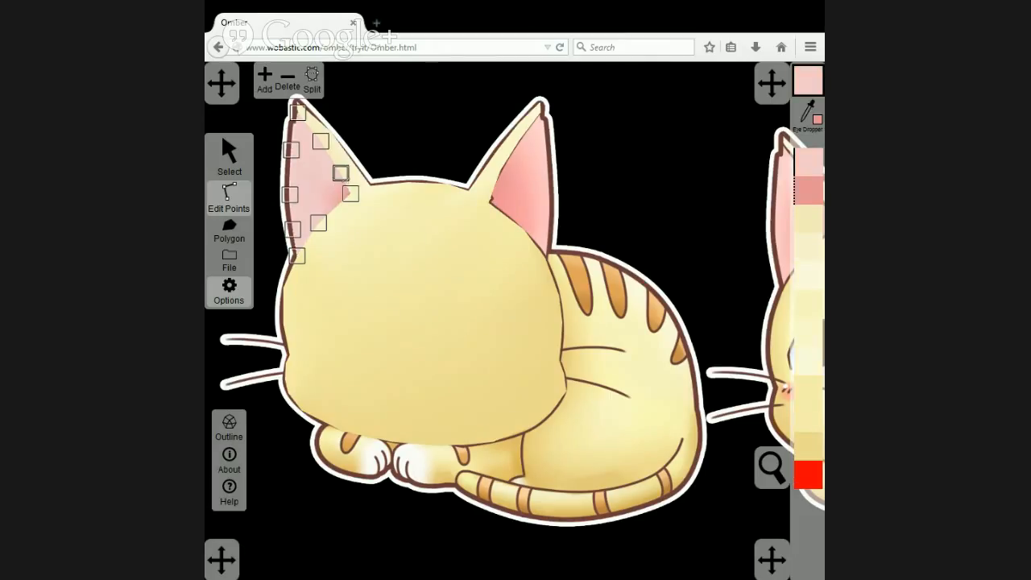
click(807, 113)
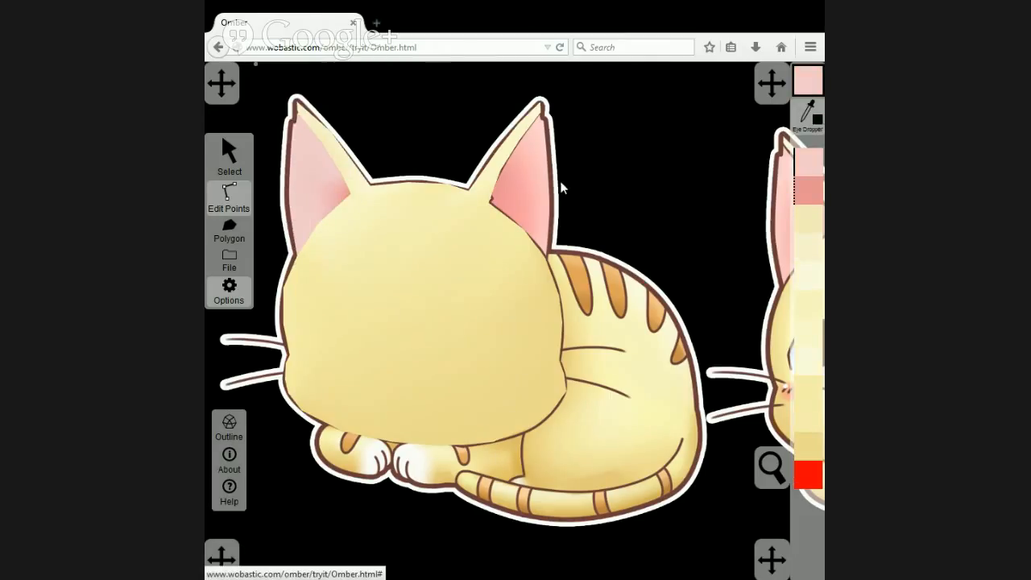
click(504, 172)
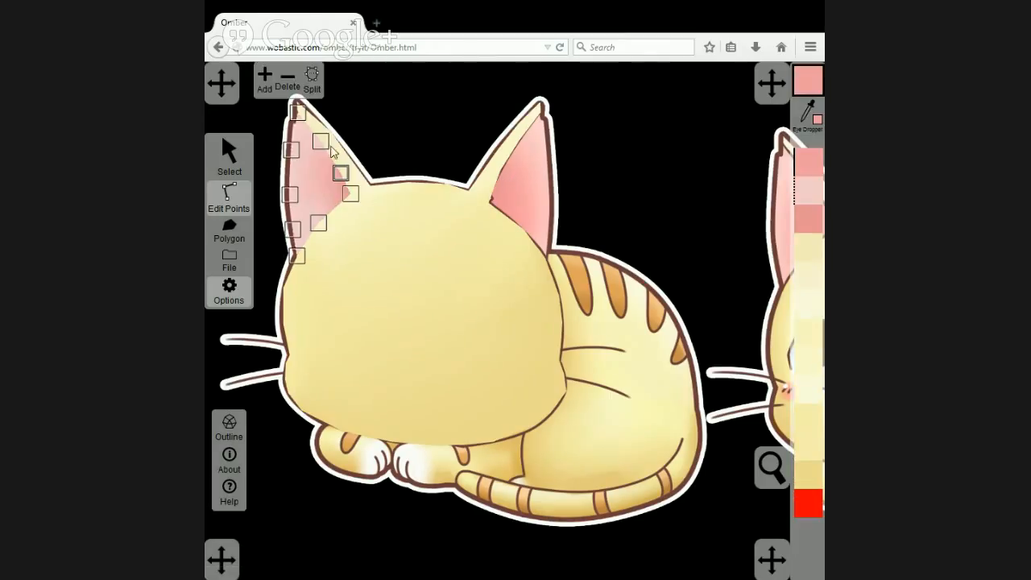
Colour the left inner-ear polygon's upper inner-edge point and lower-edge point with pinks sampled from the right inner ear.
click(797, 113)
click(525, 146)
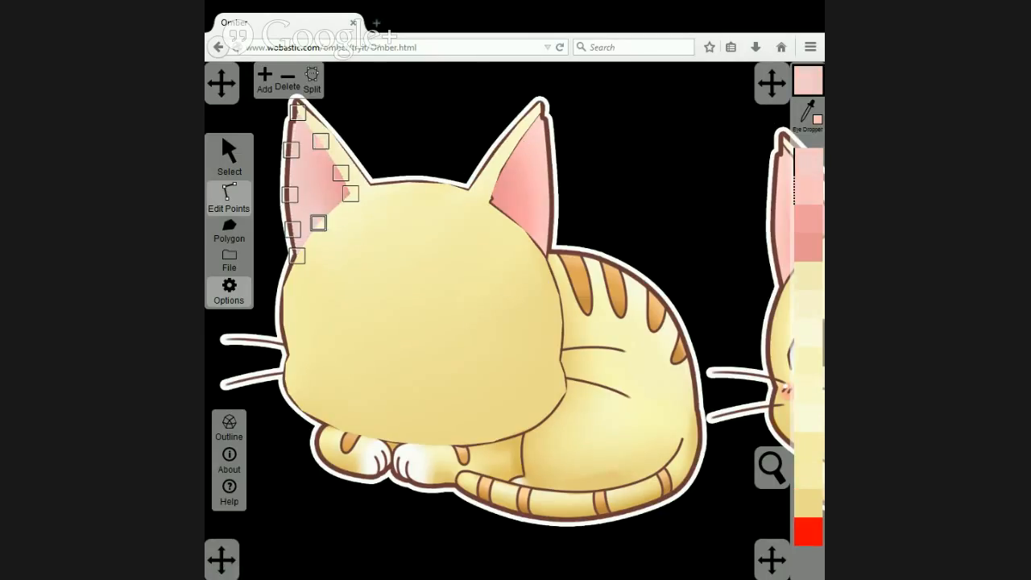
click(799, 113)
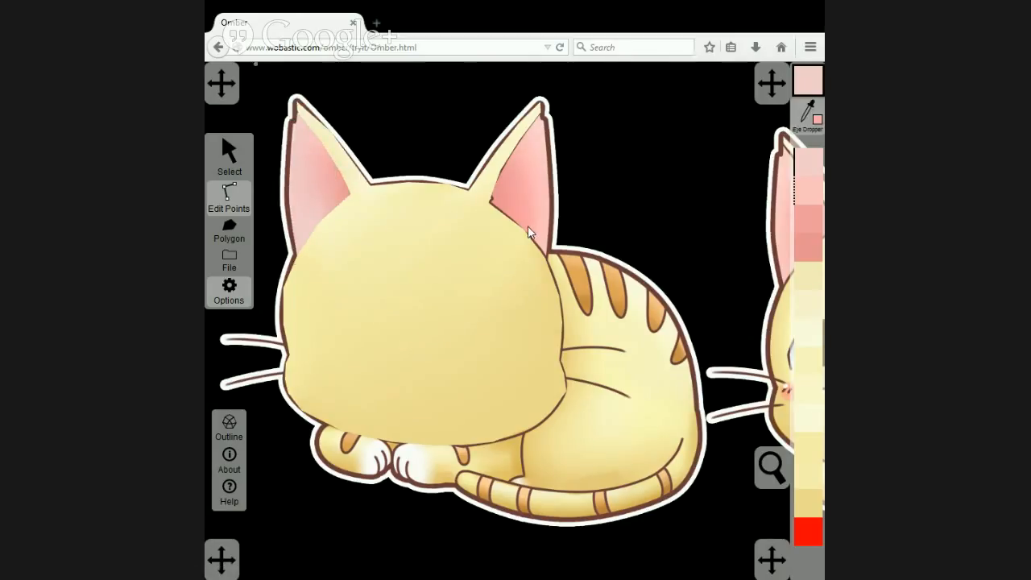
click(553, 228)
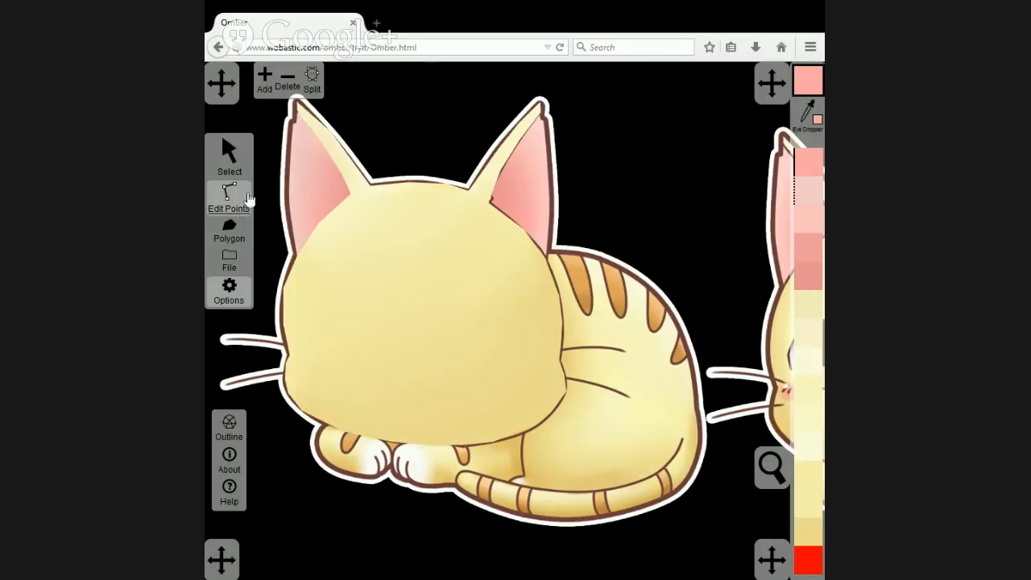
Trace the inner area of the right ear as a new pink polygon.
click(228, 232)
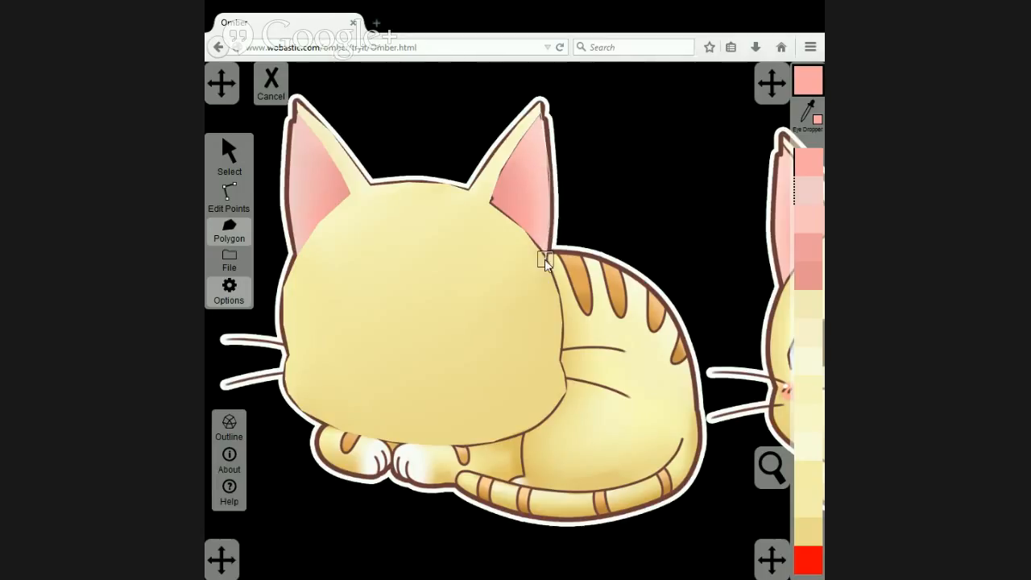
click(494, 206)
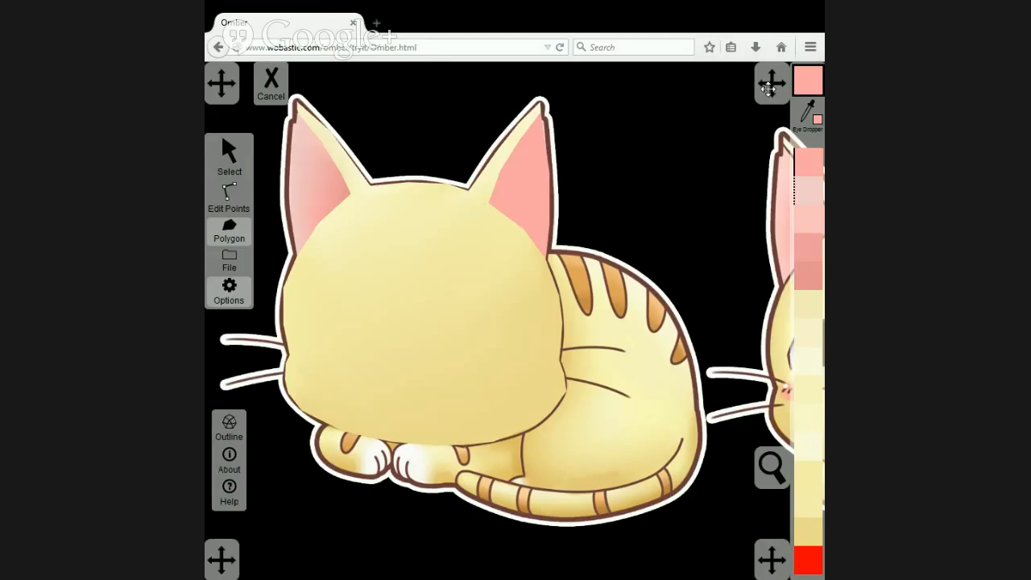
Colour the right inner-ear polygon's inner corner and the edge point above it with pinks sampled from the reference cat's left inner ear.
click(229, 197)
drag(644, 200, 507, 225)
click(812, 116)
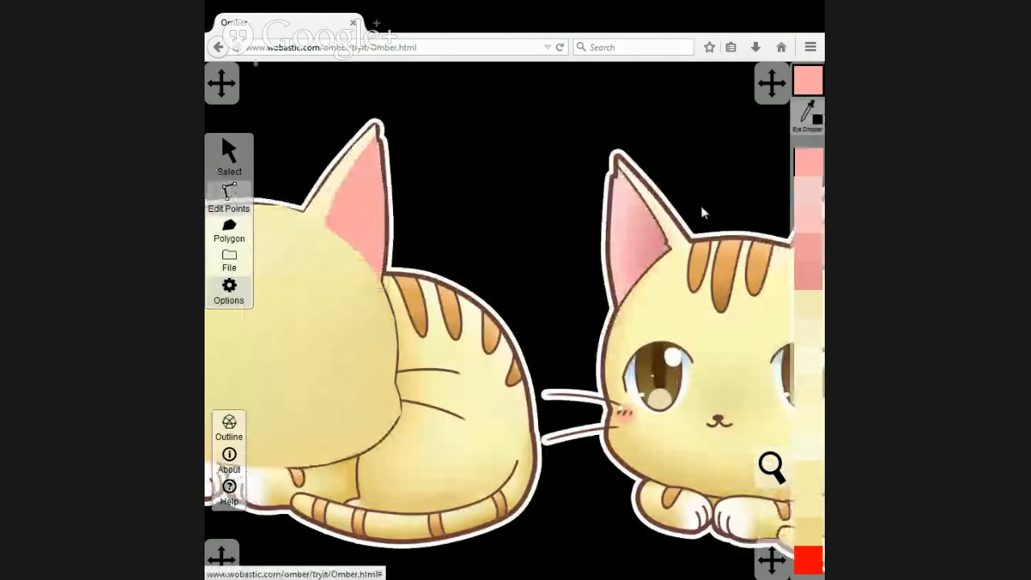
click(662, 248)
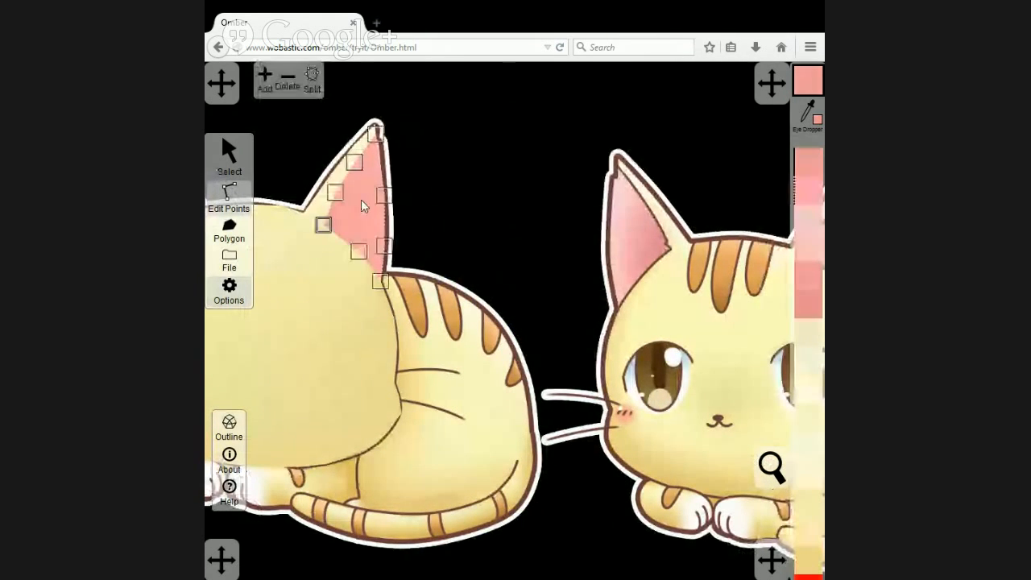
click(812, 116)
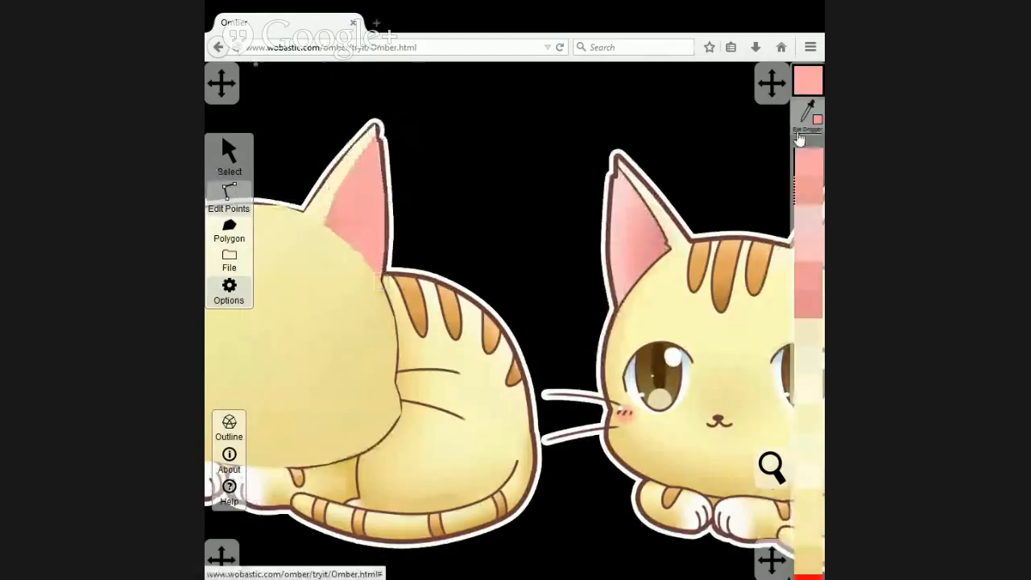
click(647, 223)
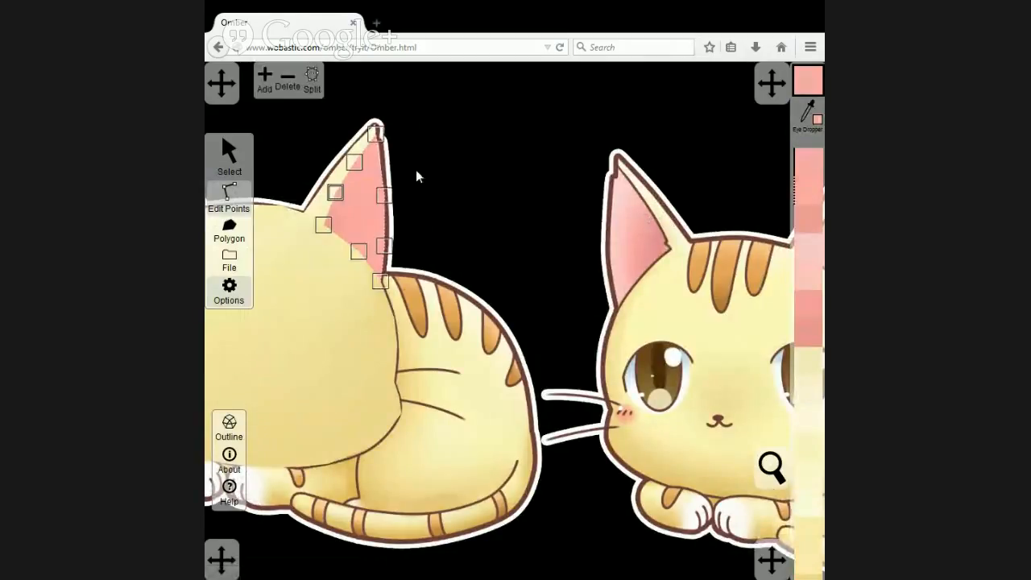
Colour the right inner-ear polygon's upper inner-edge point, tip and outer-edge points with light pinks sampled from the reference cat's left inner ear.
click(808, 116)
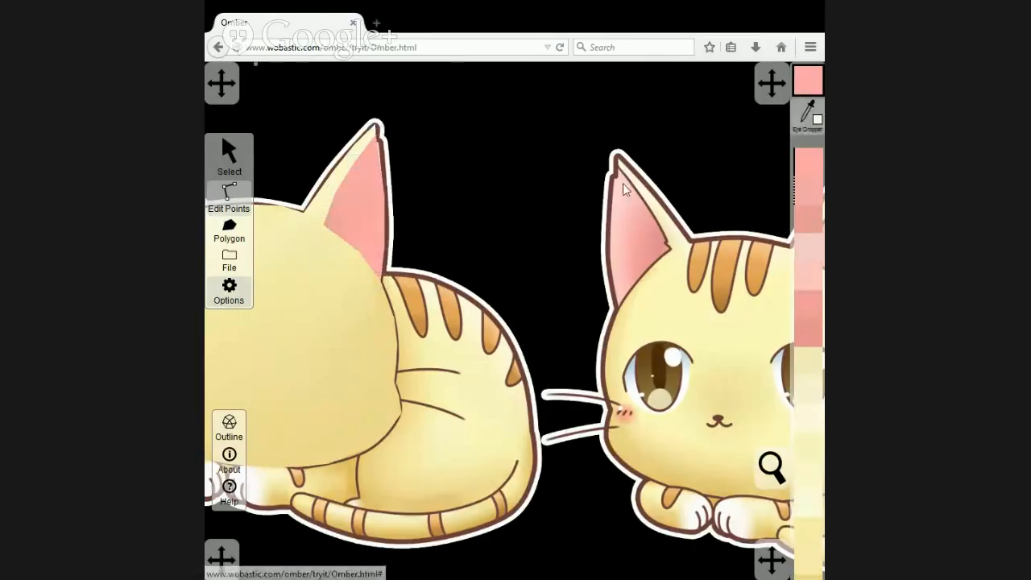
click(631, 192)
click(376, 133)
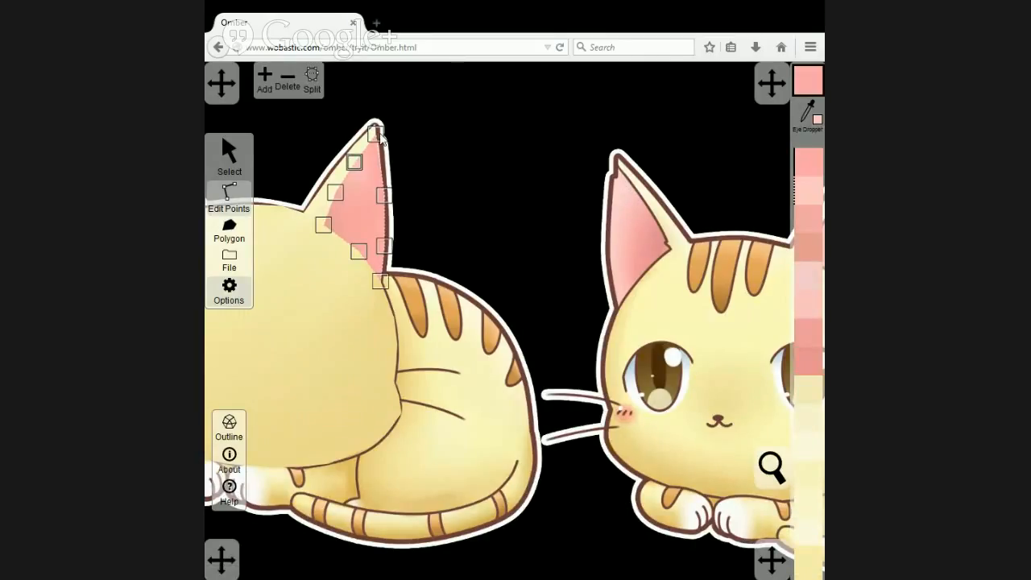
click(384, 195)
click(385, 247)
click(807, 115)
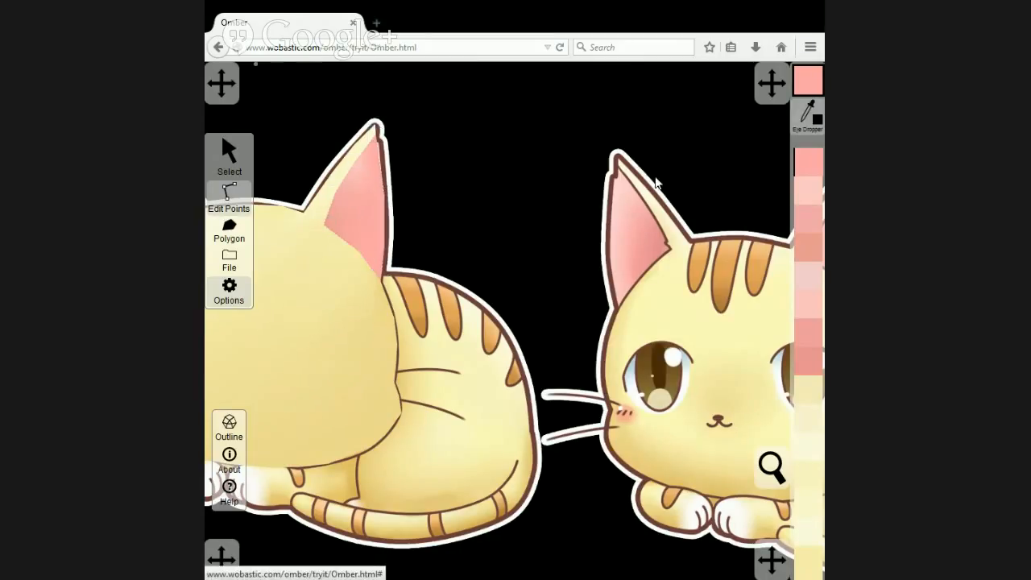
click(615, 191)
Colour the right inner-ear polygon's lower-edge point with a darker pink sampled from the lower part of the reference cat's left inner ear.
click(359, 252)
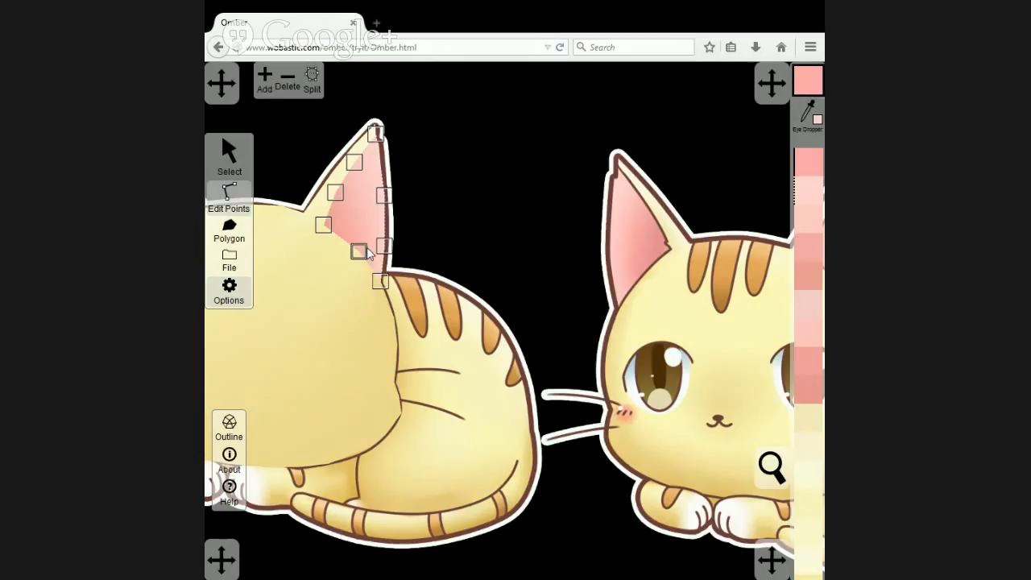
click(808, 116)
click(643, 272)
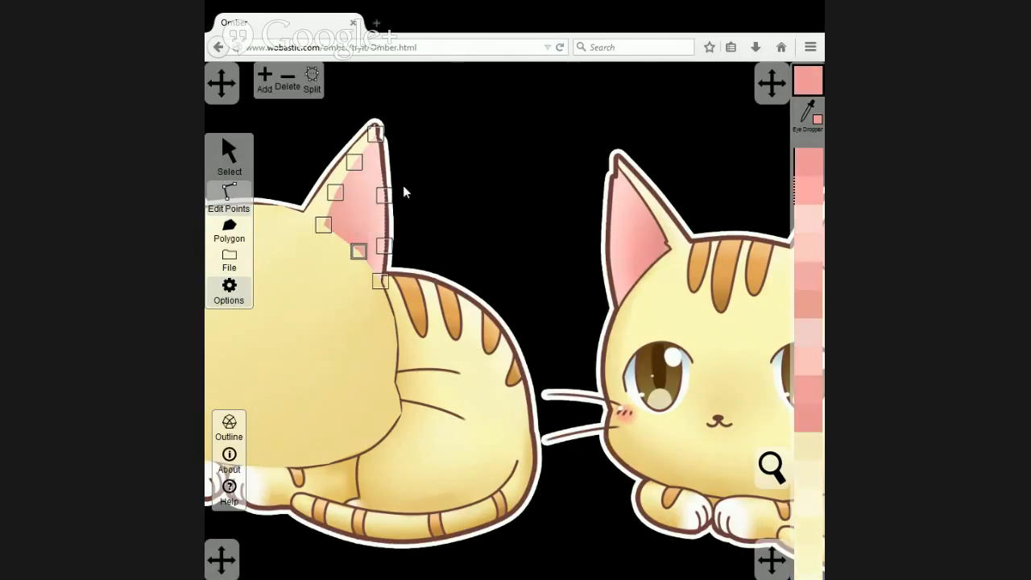
click(505, 152)
Bring the artwork image of the traced cat in front of the head polygon to expose the front paws.
drag(470, 161, 493, 139)
scroll(604, 103, down, 5)
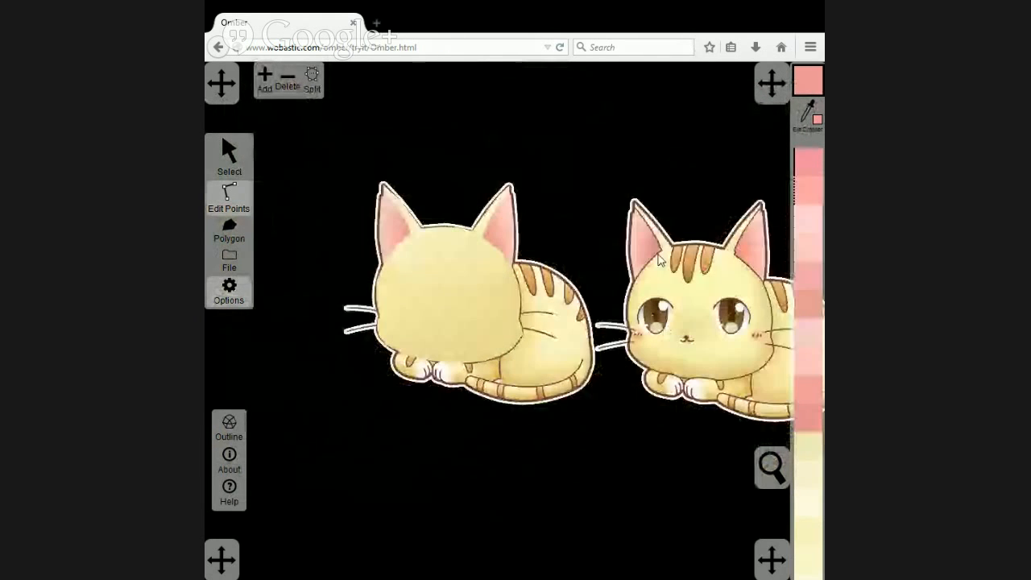
drag(677, 284, 615, 275)
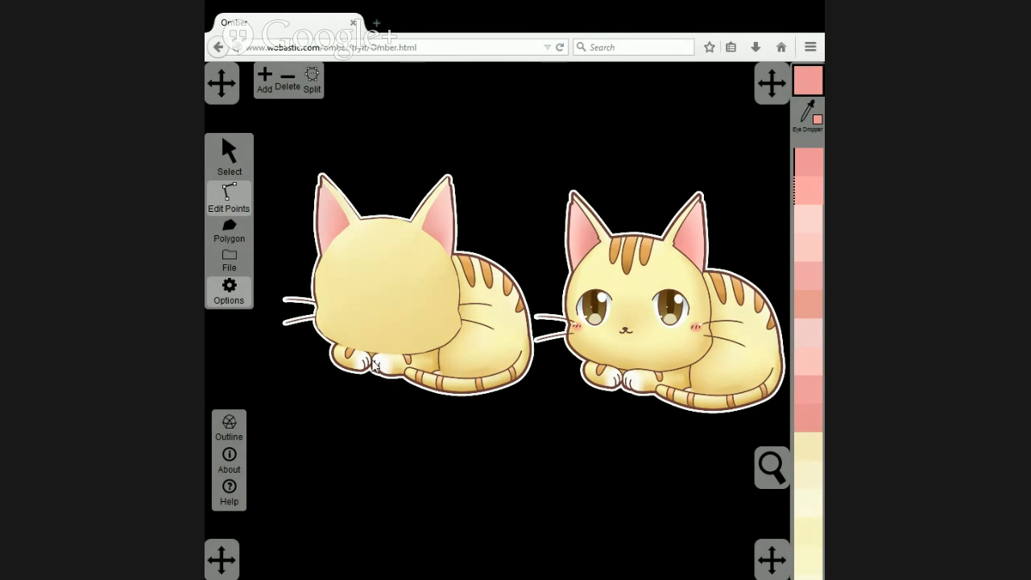
scroll(373, 365, up, 5)
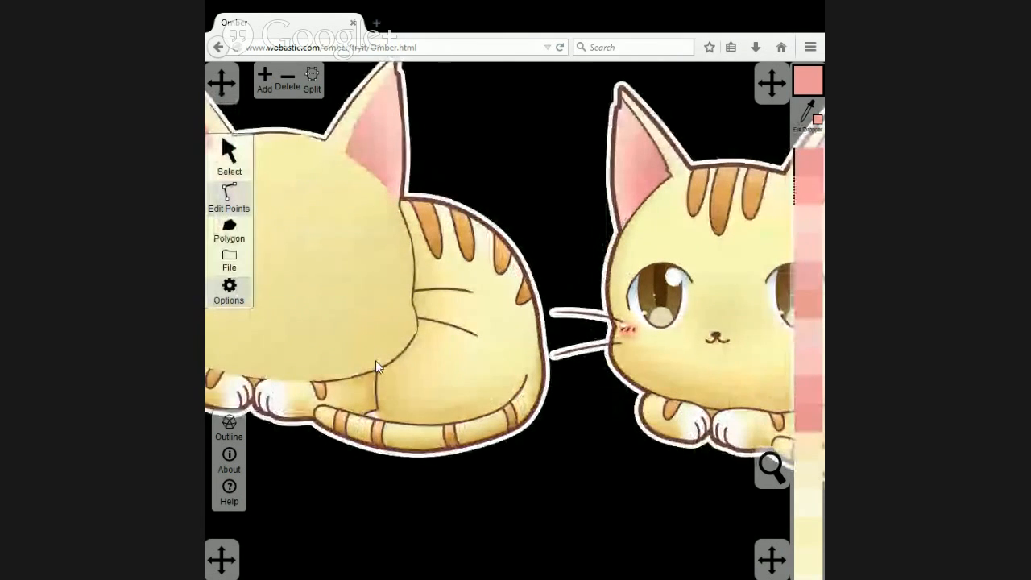
drag(360, 368, 593, 352)
scroll(533, 358, up, 2)
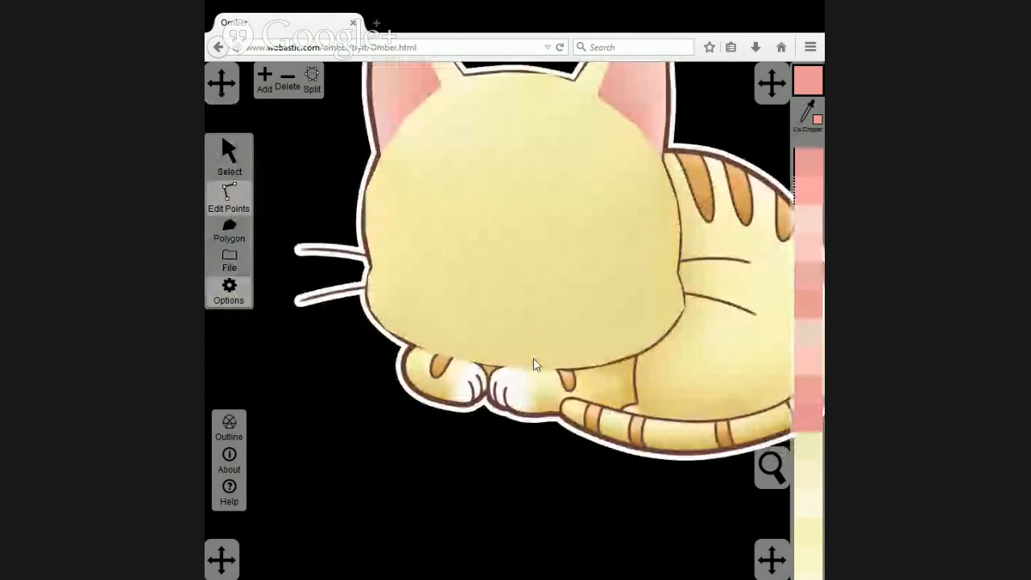
scroll(533, 364, up, 2)
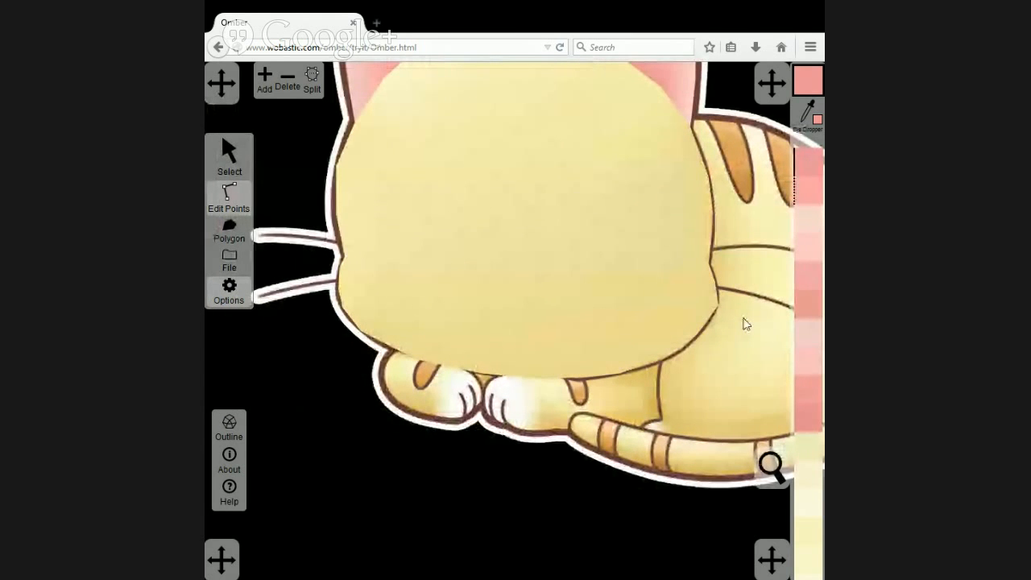
click(229, 154)
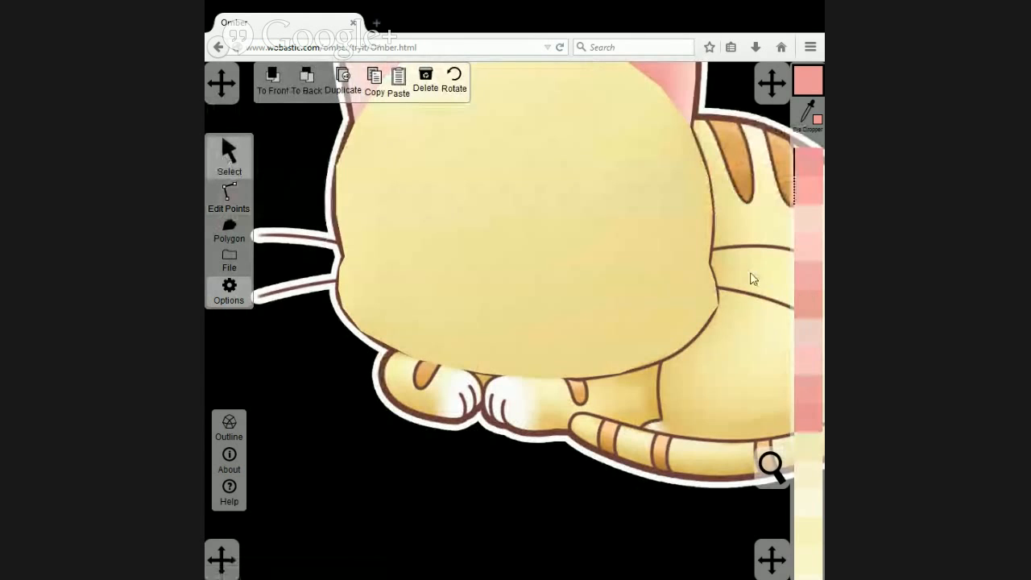
click(273, 81)
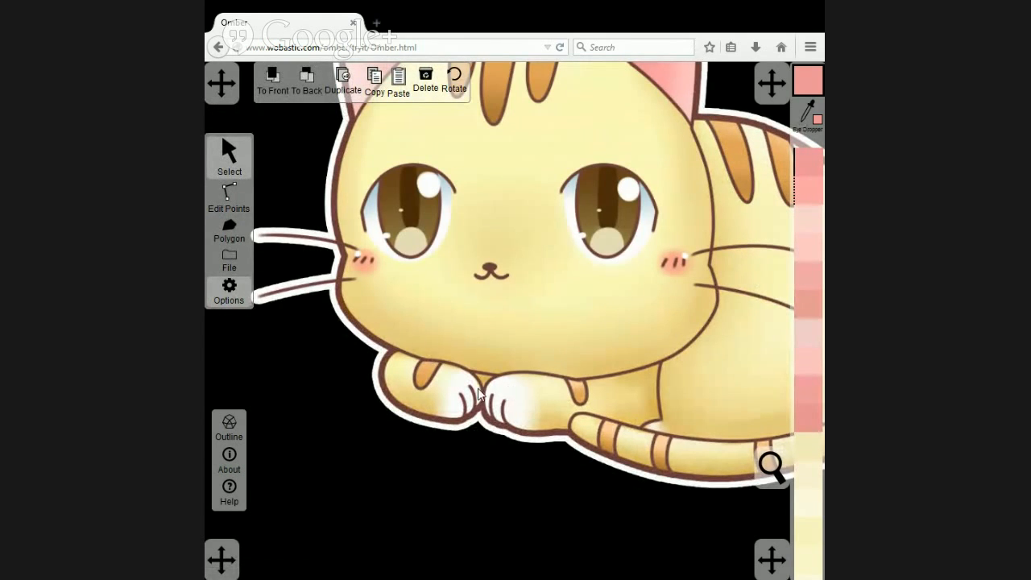
Trace the outline of the traced cat's left front paw as a new pink polygon.
click(230, 231)
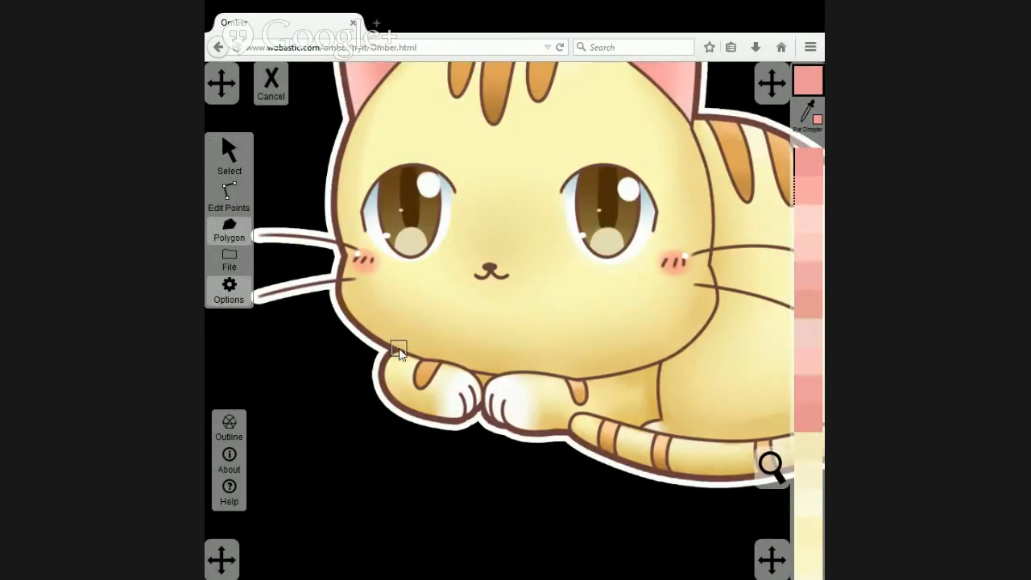
click(398, 348)
click(385, 360)
click(395, 403)
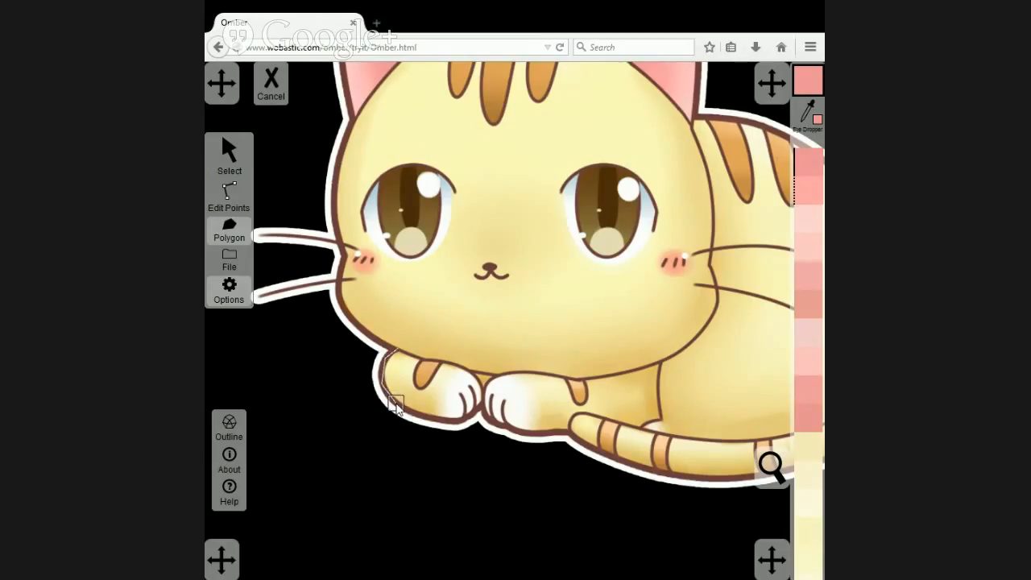
click(474, 415)
click(482, 383)
click(462, 366)
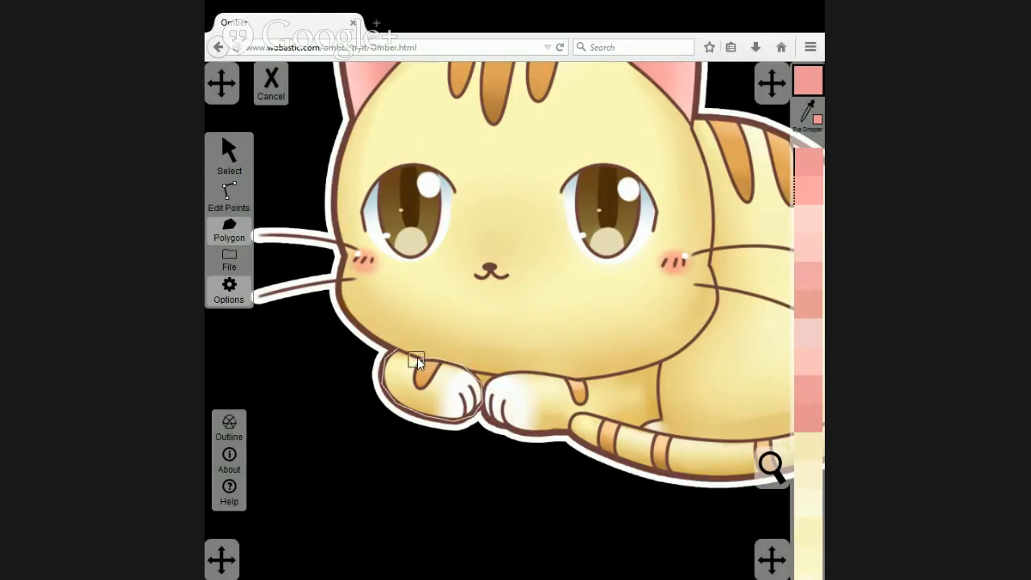
click(417, 357)
click(397, 351)
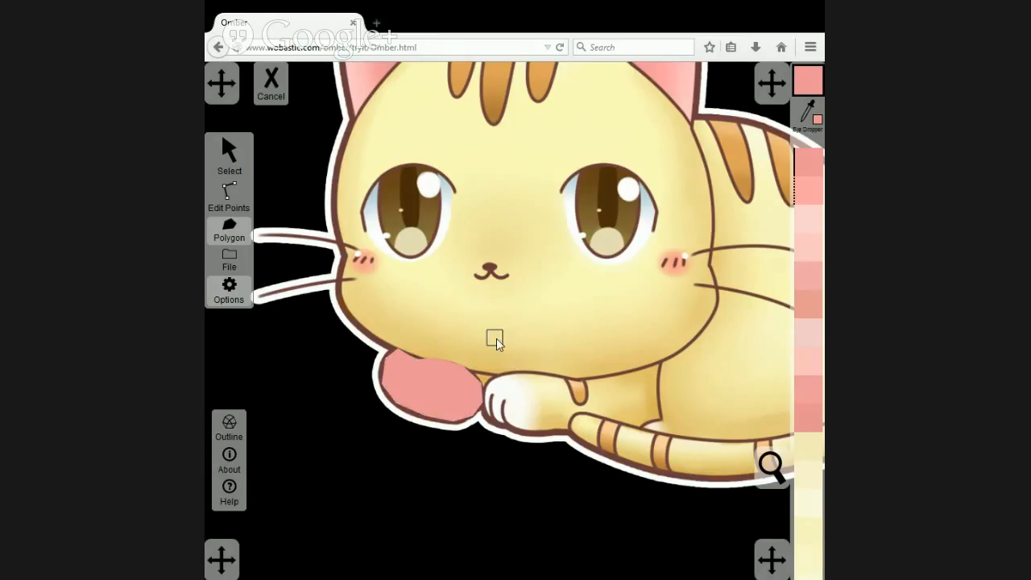
Move the paw polygon below the artwork and recolour it with a pale yellow sampled from the upper part of the left paw.
click(229, 153)
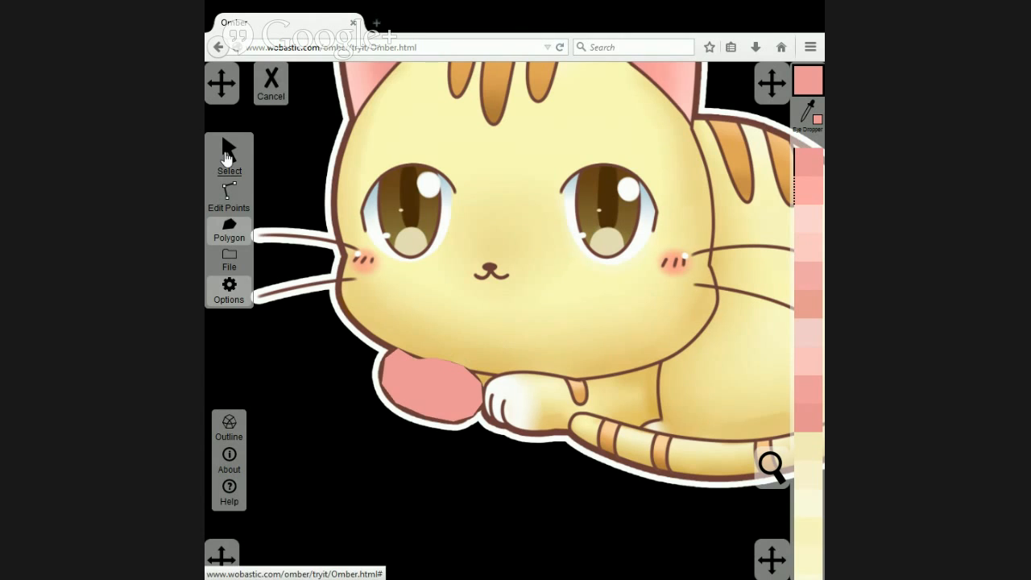
click(402, 357)
drag(402, 358, 345, 451)
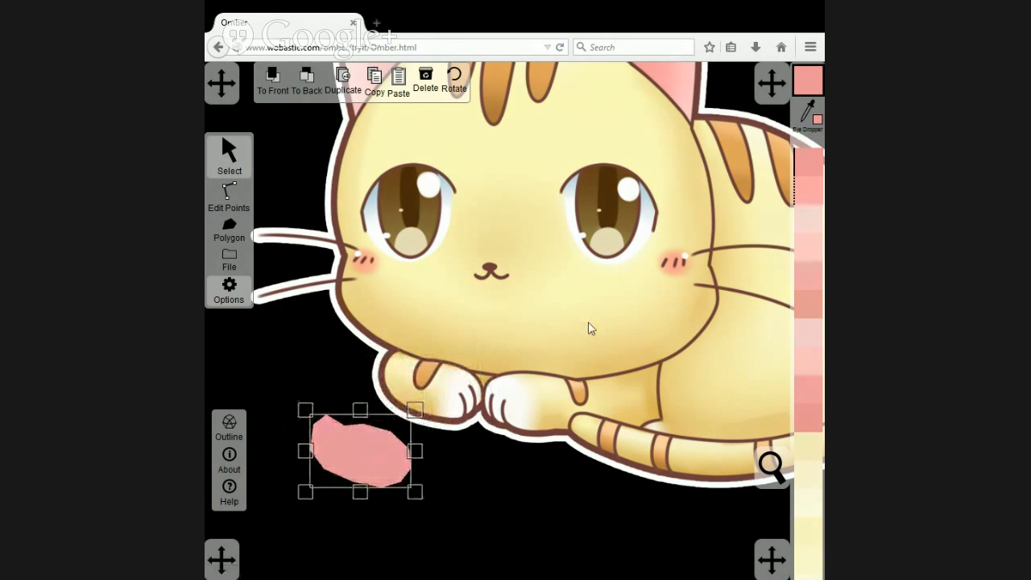
click(812, 115)
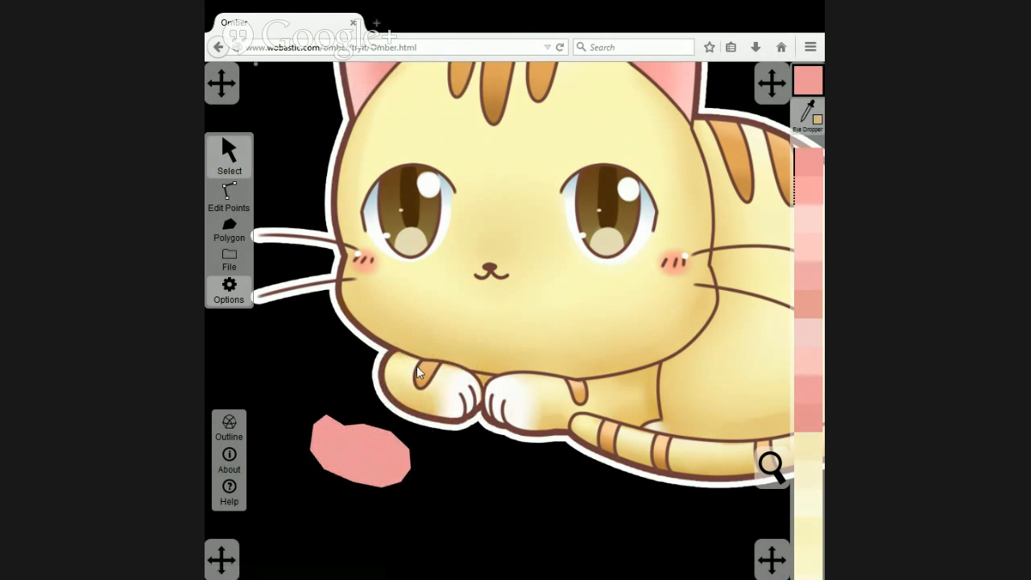
click(395, 368)
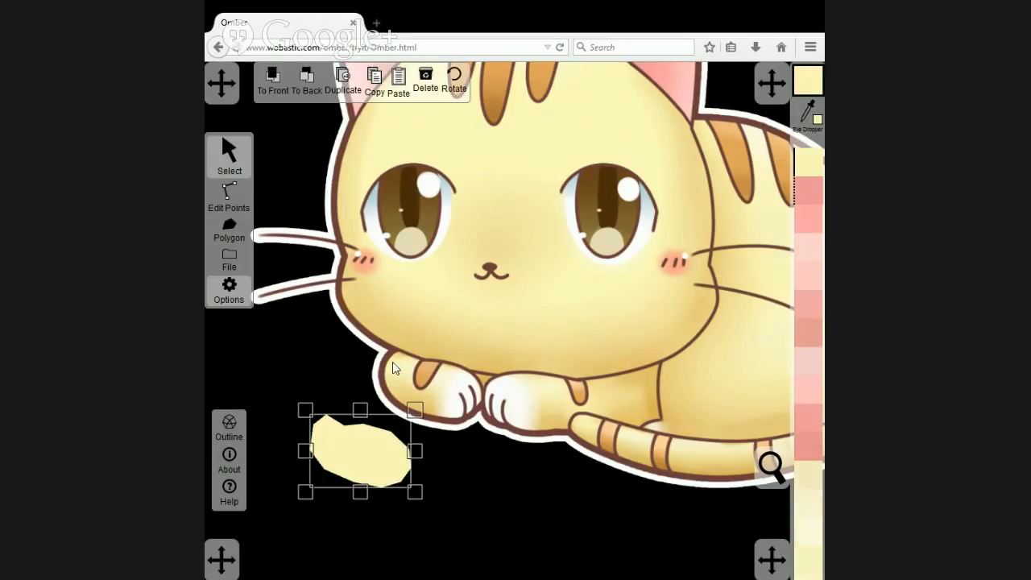
Colour the paw polygon's outer and lower-left edge points with a darker yellow sampled from the paw's bottom edge.
click(230, 195)
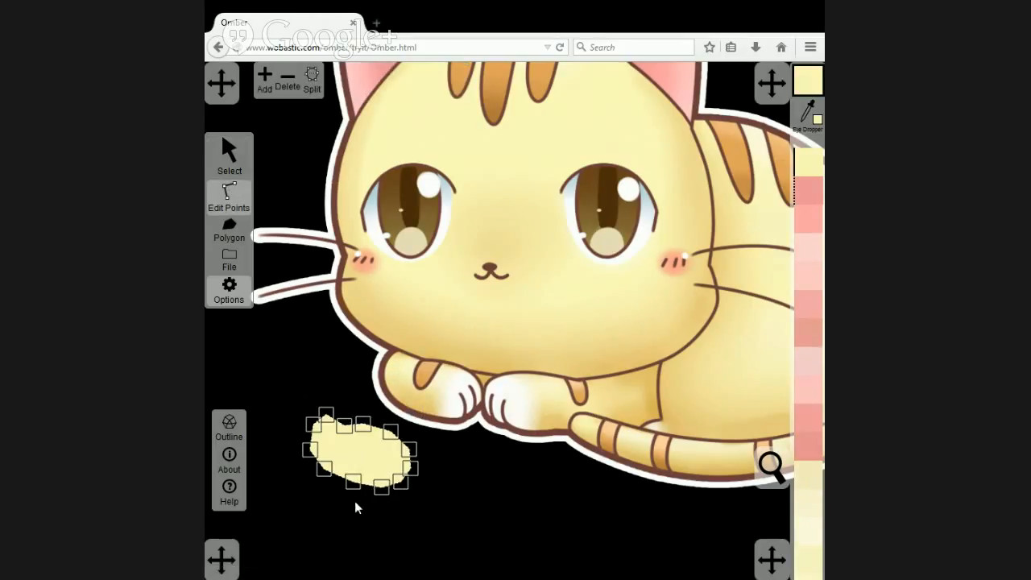
drag(364, 490, 295, 449)
click(803, 115)
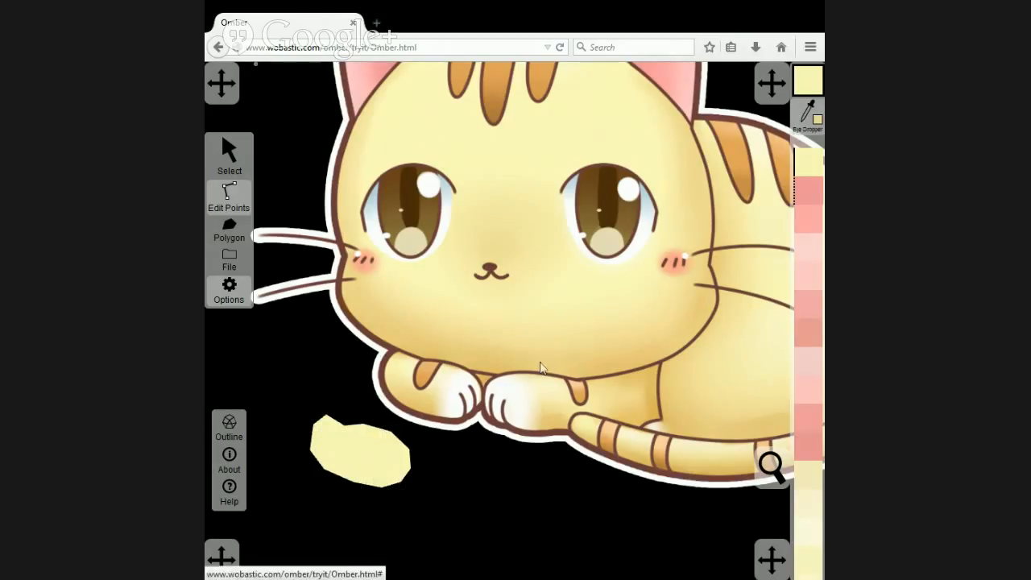
click(416, 418)
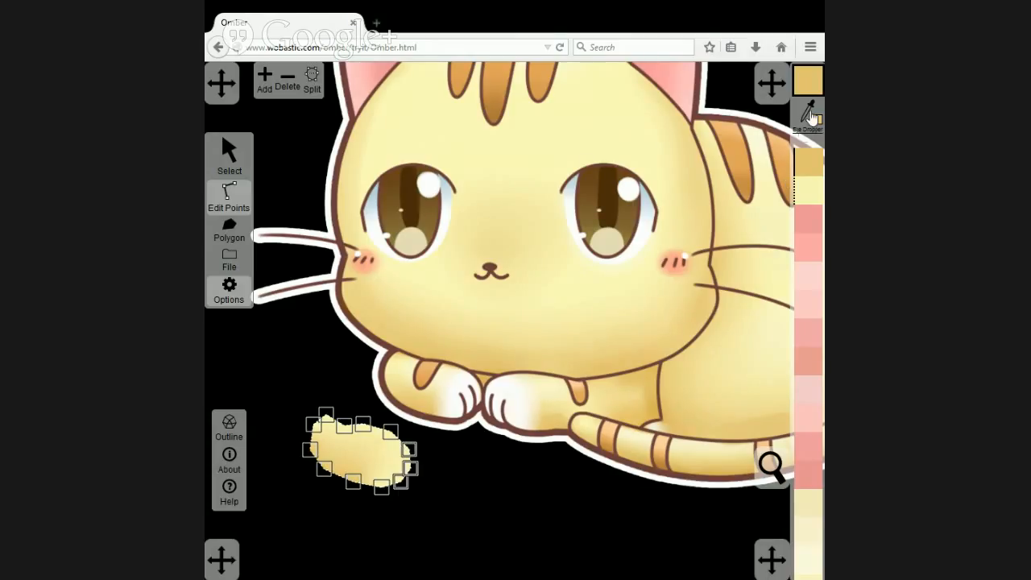
Colour the points around the paw polygon's toe end, including its bottom and upper ones, with white sampled from the paw's toes.
click(659, 310)
click(465, 389)
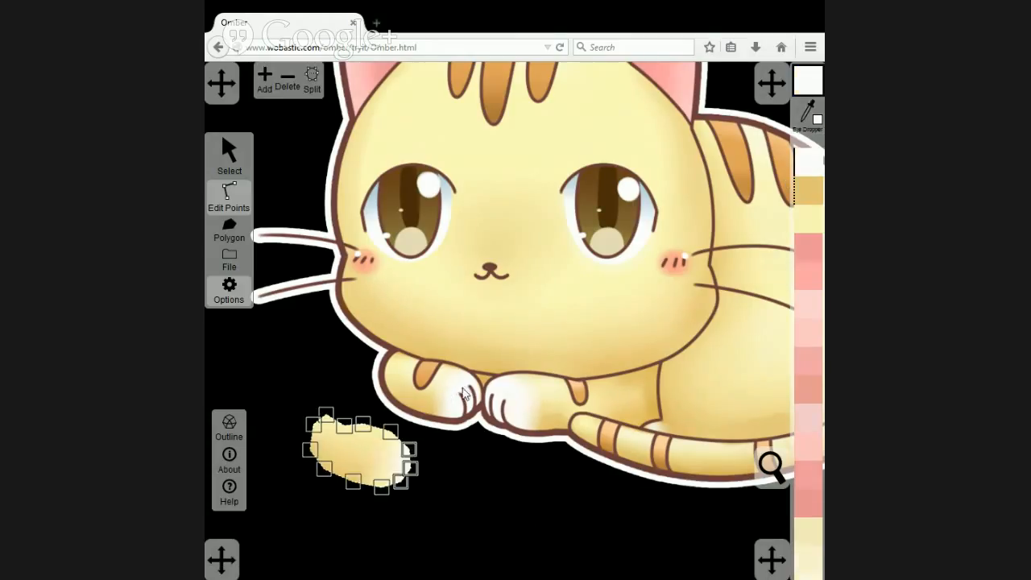
click(381, 487)
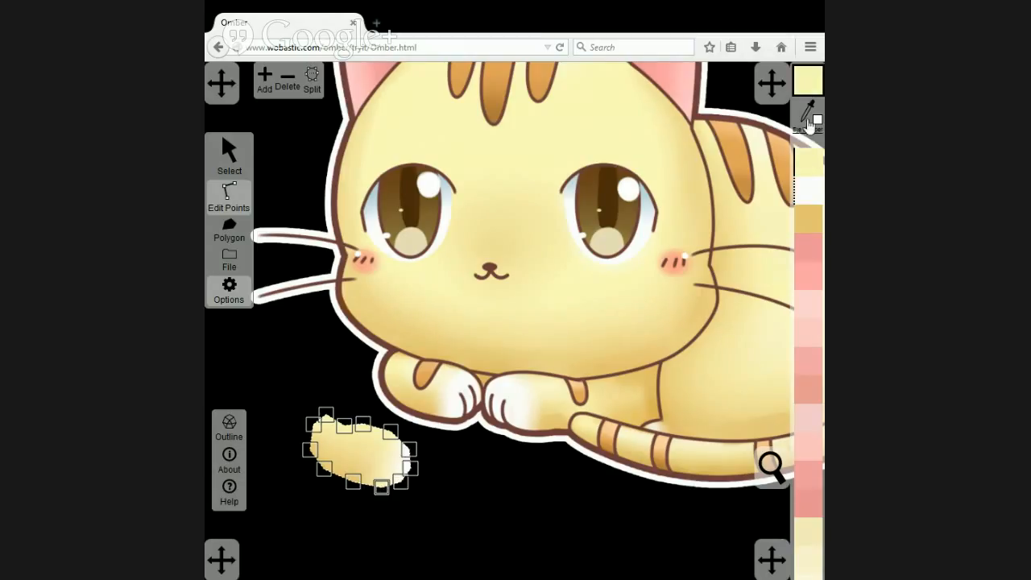
click(802, 196)
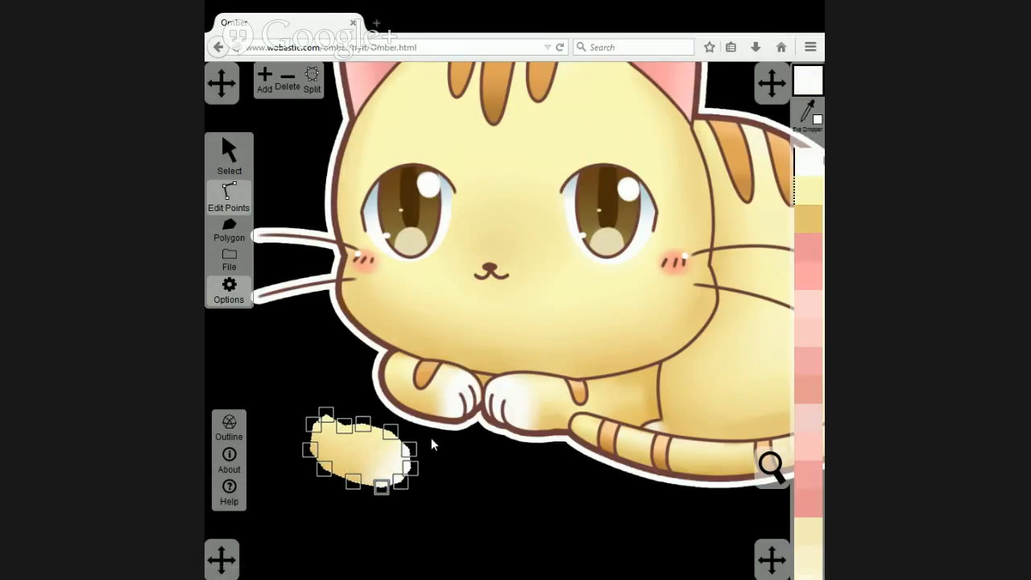
click(390, 434)
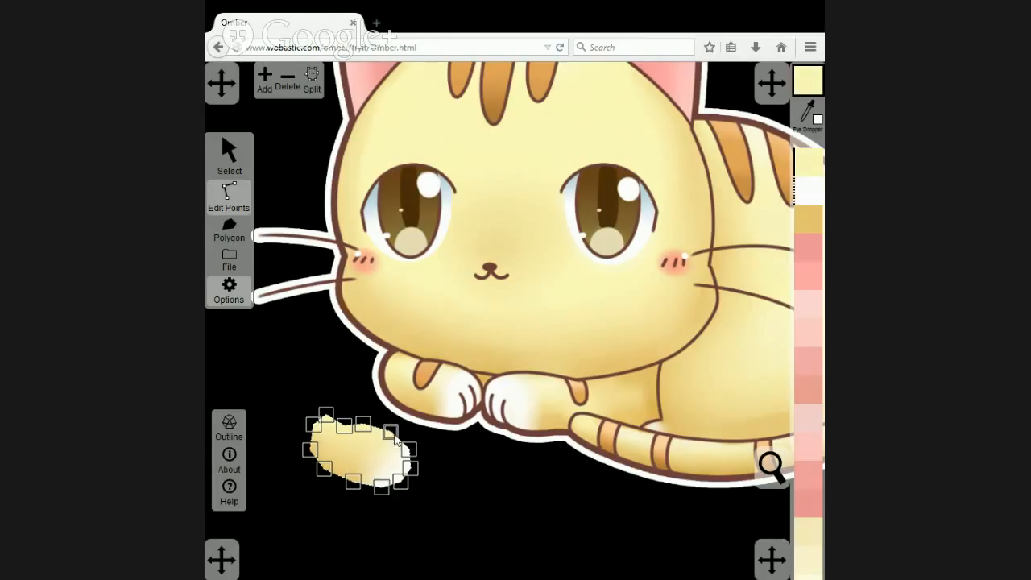
click(812, 194)
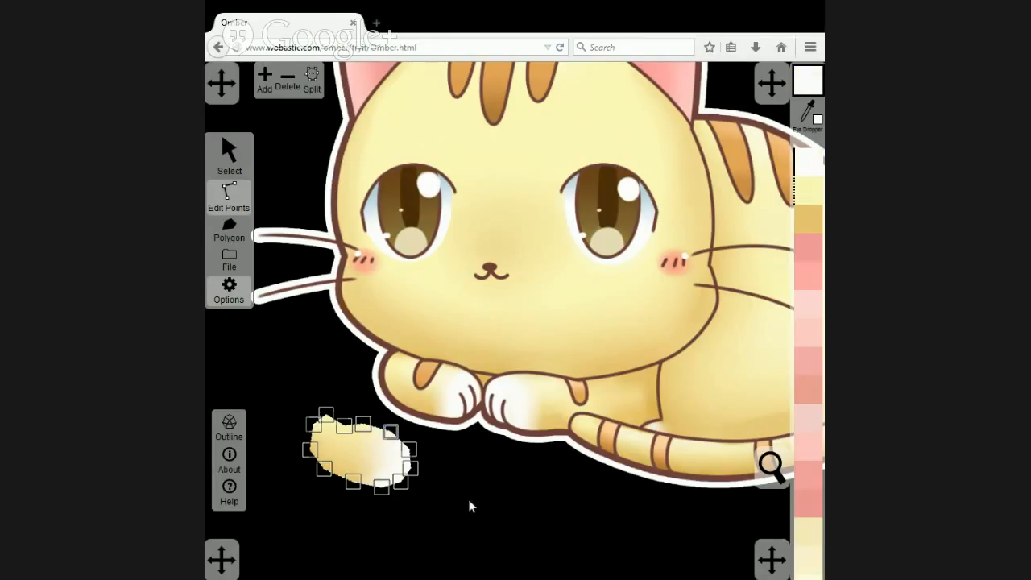
click(422, 467)
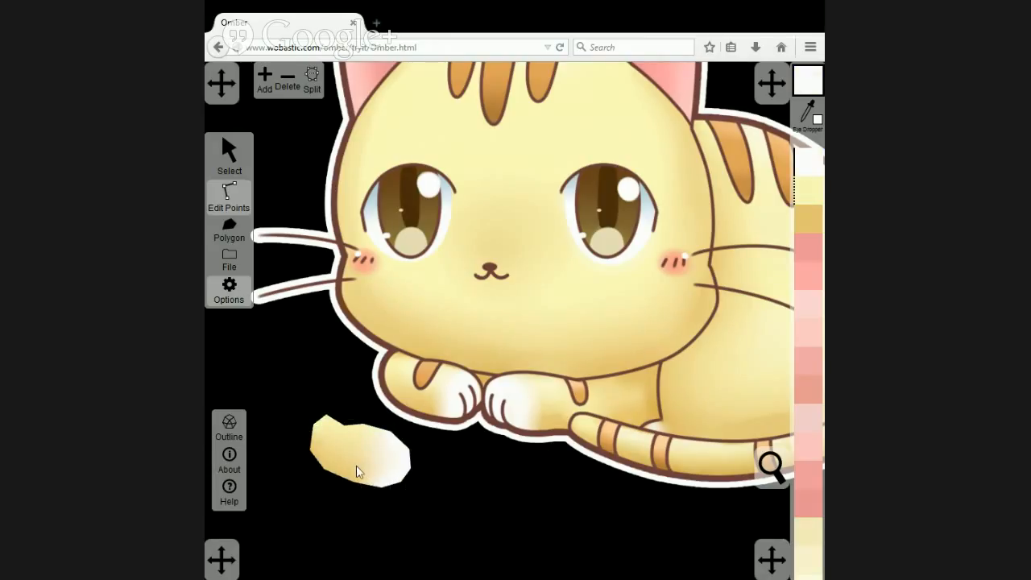
Move the shaded polygon back over the left front paw and send the artwork image behind all polygons.
click(230, 164)
drag(361, 463, 436, 398)
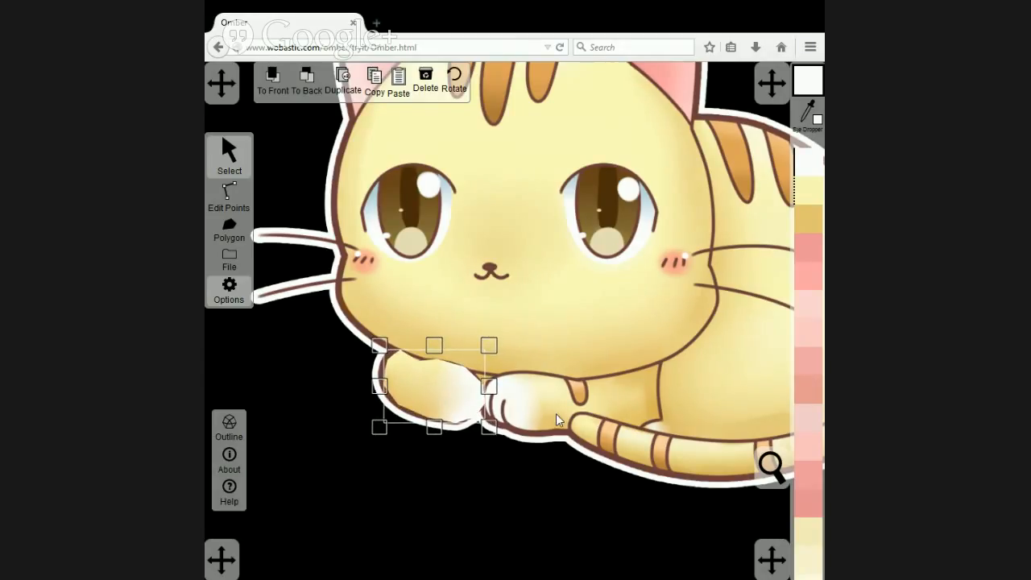
drag(442, 400, 438, 399)
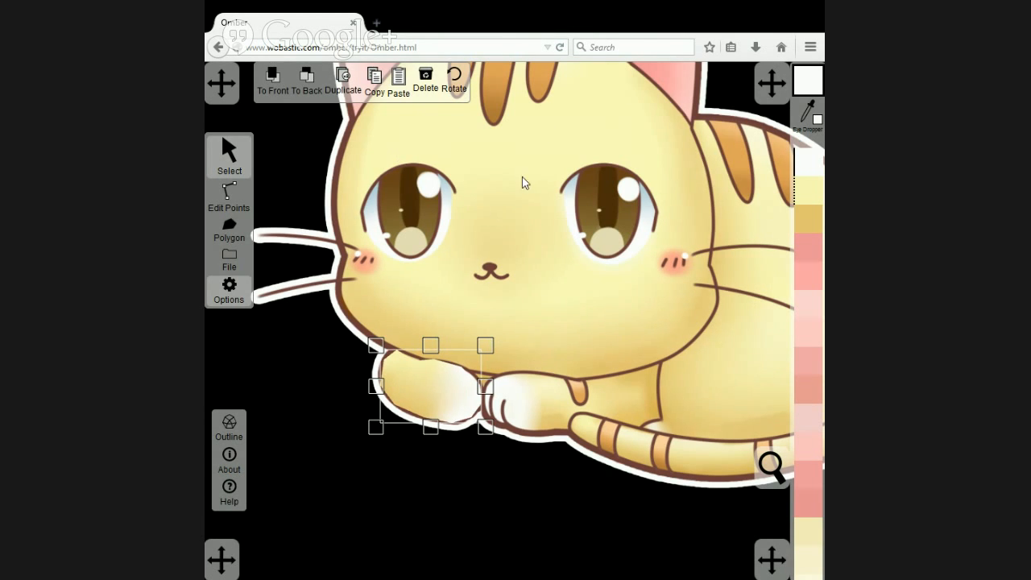
click(311, 89)
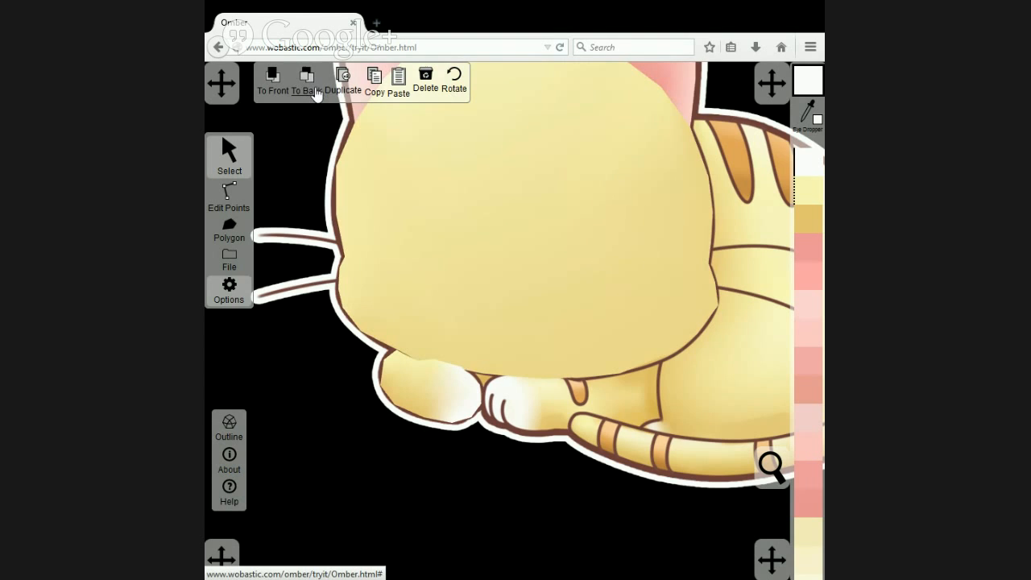
Nudge the paw polygon's upper-left corner point to fit the edge of the head.
click(229, 193)
click(391, 353)
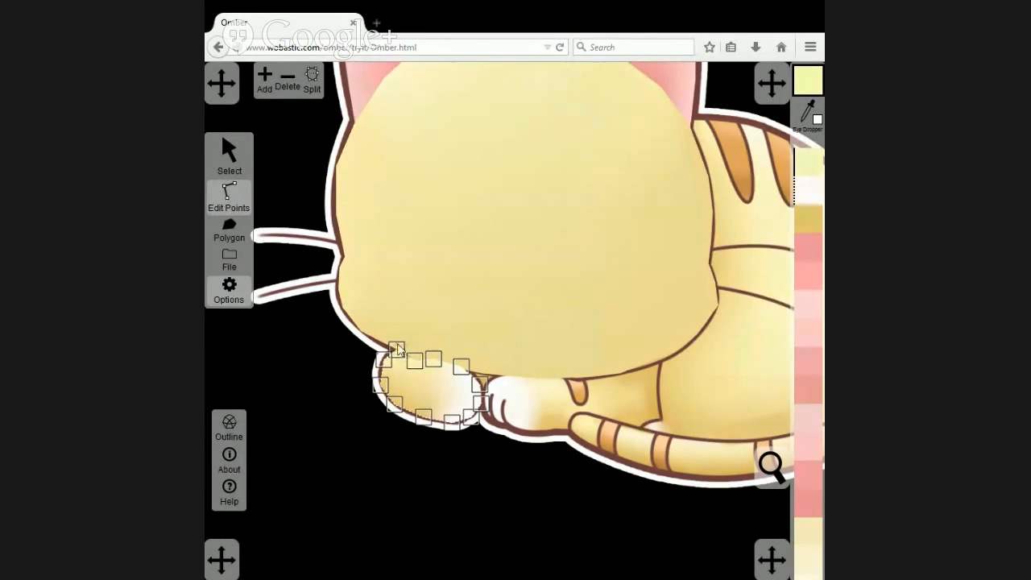
mouse_move(393, 348)
mouse_down()
mouse_move(401, 358)
mouse_move(394, 349)
mouse_up()
click(231, 154)
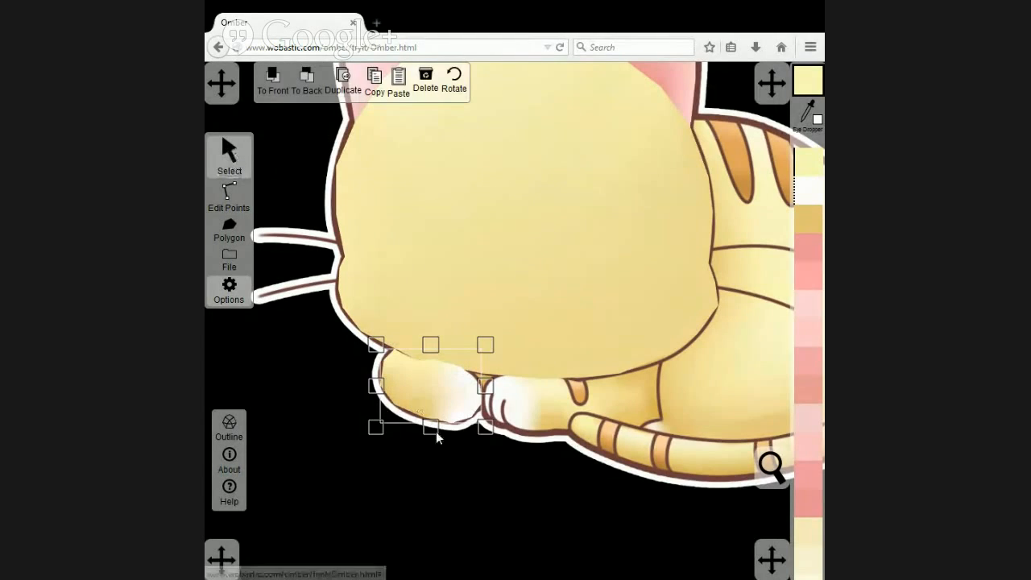
click(534, 412)
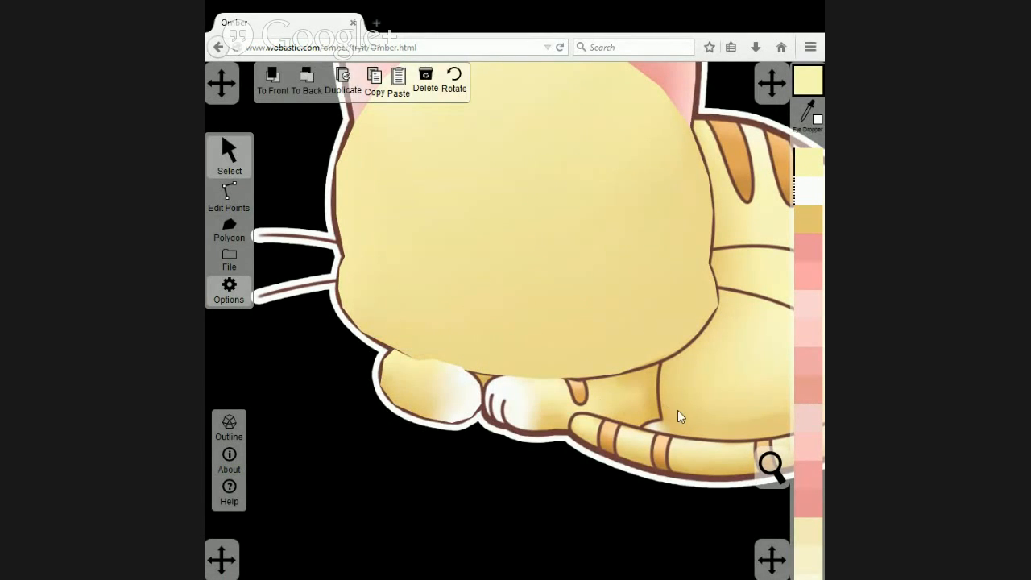
Draw a closed polygon around the right front leg, from the toes along its lower edge and back beneath the head.
click(229, 231)
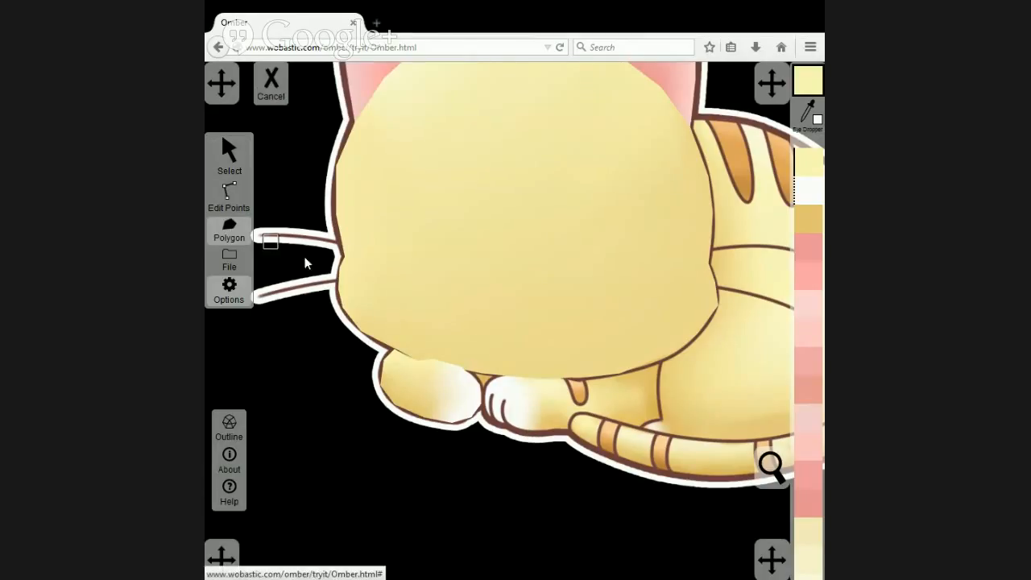
click(483, 411)
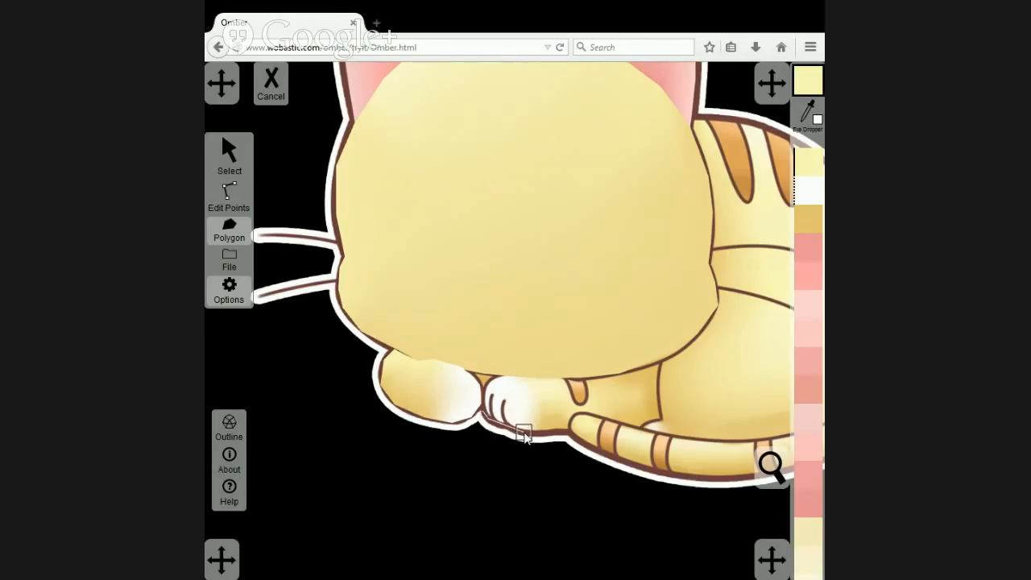
click(523, 432)
click(549, 433)
click(685, 422)
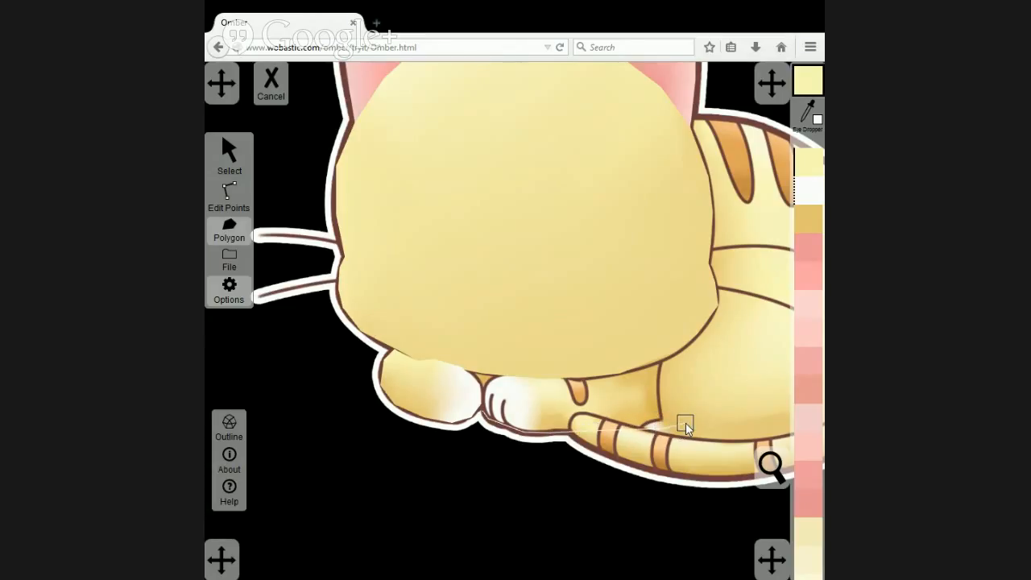
click(676, 352)
click(619, 375)
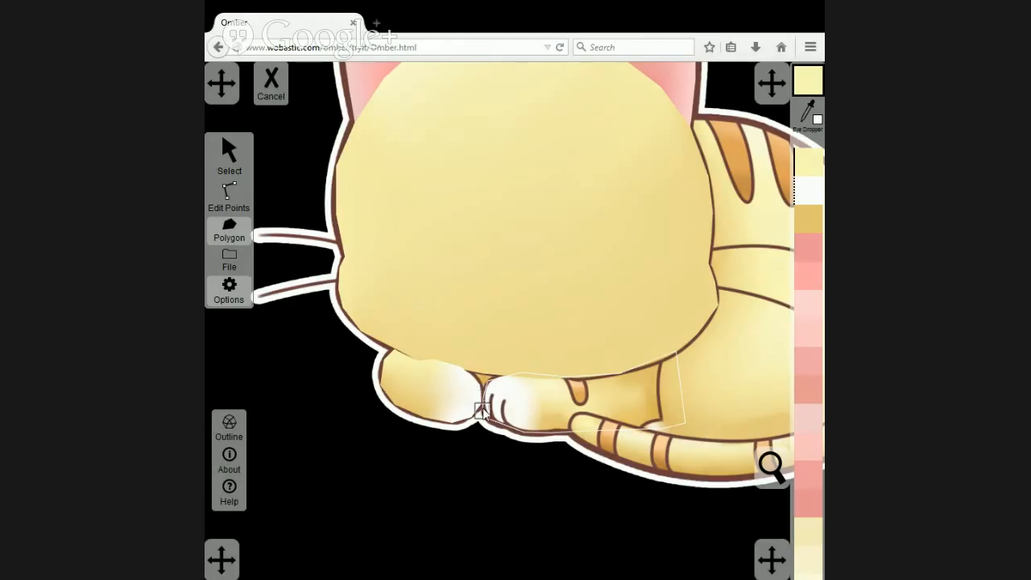
click(481, 410)
Move the new leg polygon below the cat and fill it with yellow sampled from the artwork's right front leg.
click(223, 161)
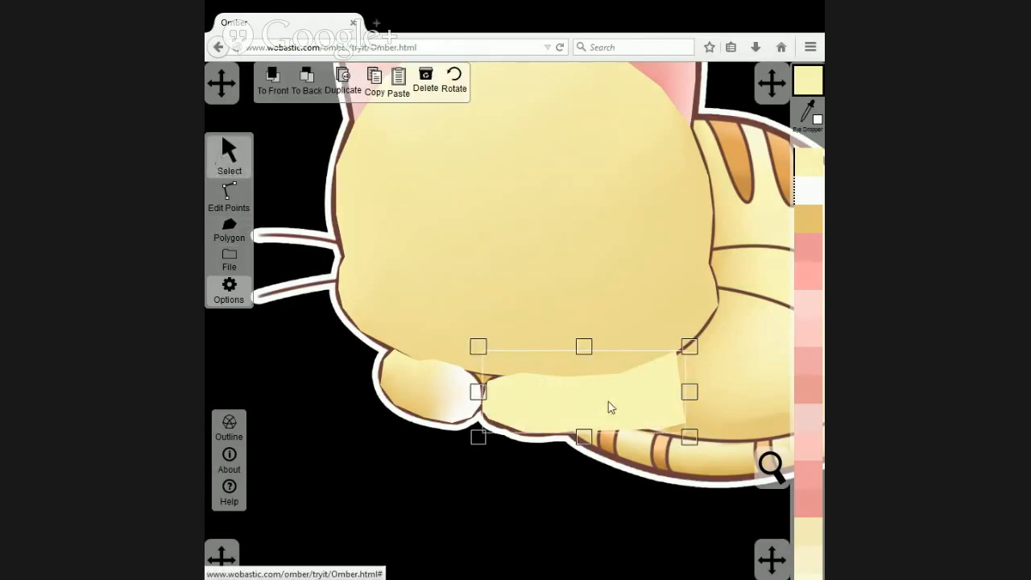
drag(611, 408, 603, 488)
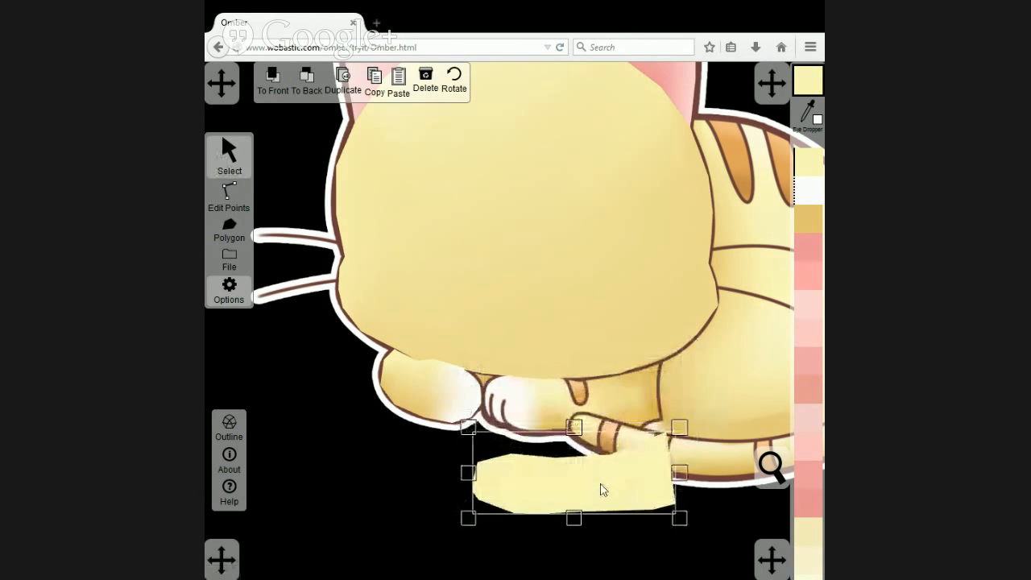
click(811, 118)
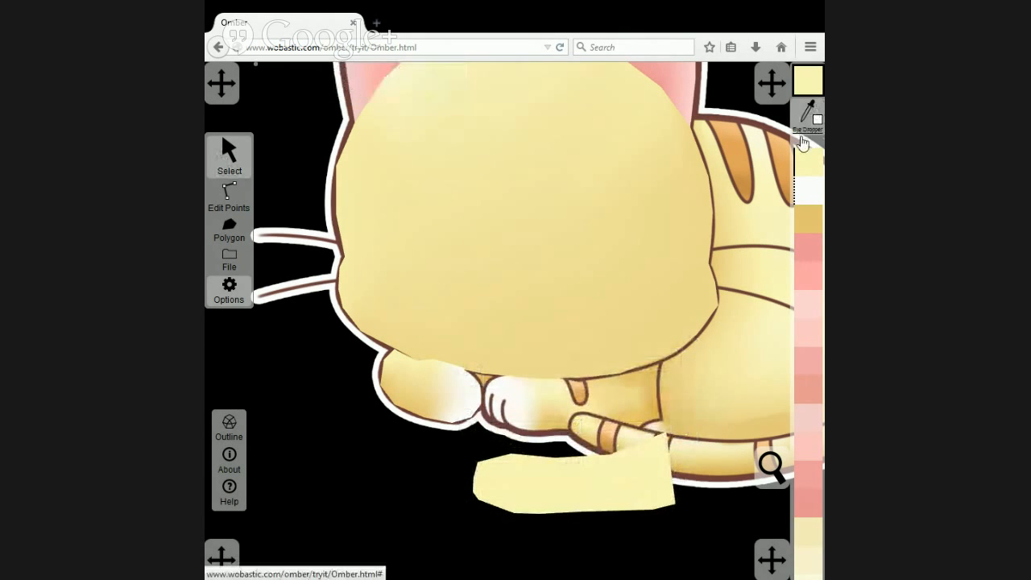
click(612, 397)
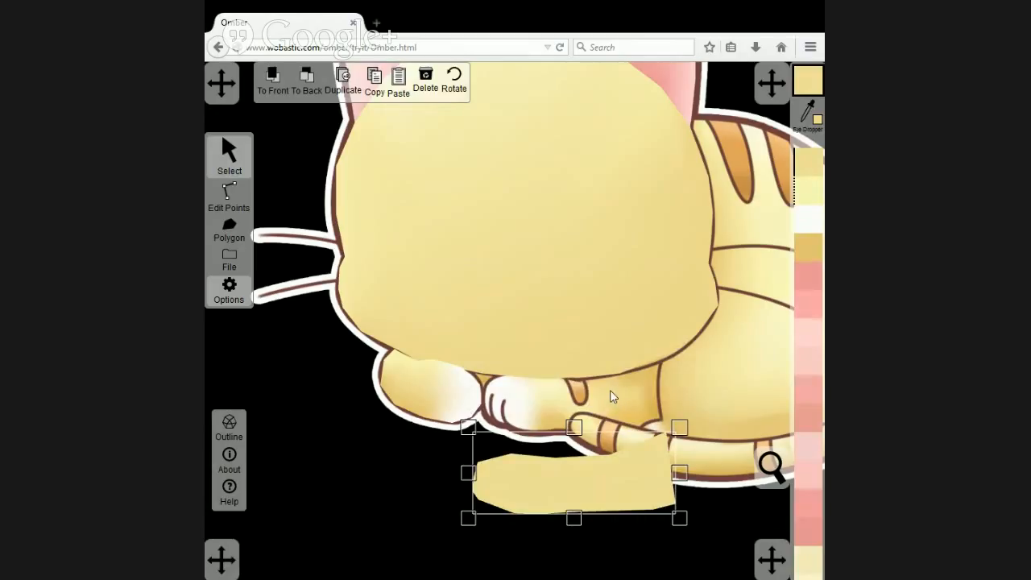
Colour the points along the leg polygon's lower edge, except at the toe end, with a darker sampled yellow.
click(234, 190)
drag(698, 536, 530, 503)
click(809, 117)
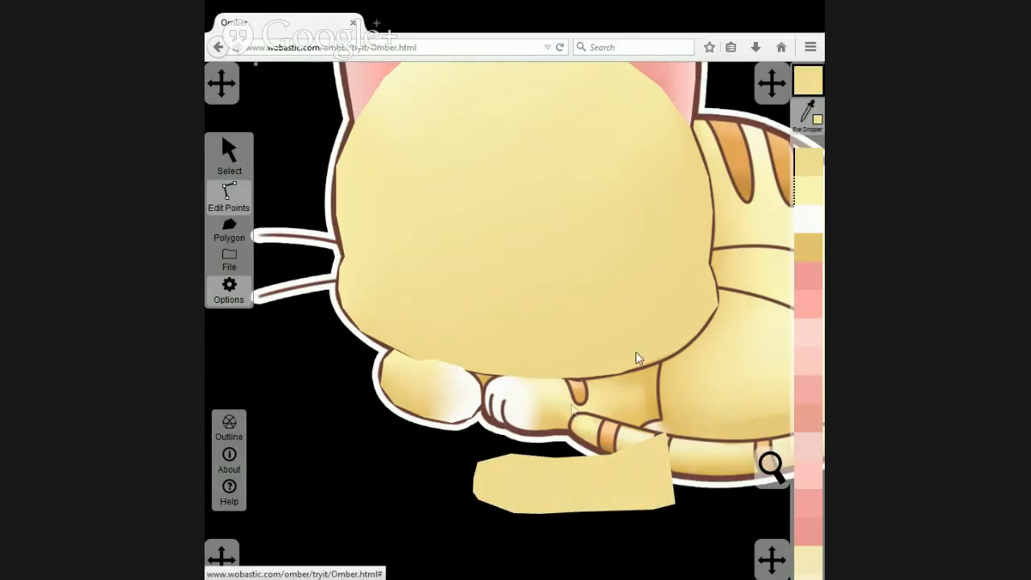
click(580, 513)
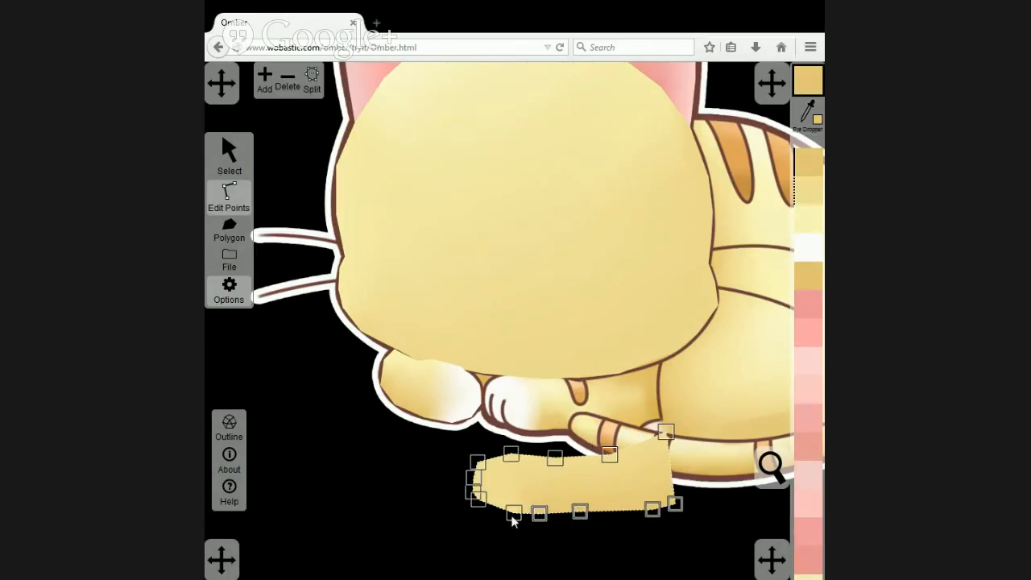
Colour the points around the leg polygon's toe end with white sampled from the artwork's right paw.
drag(461, 456, 525, 532)
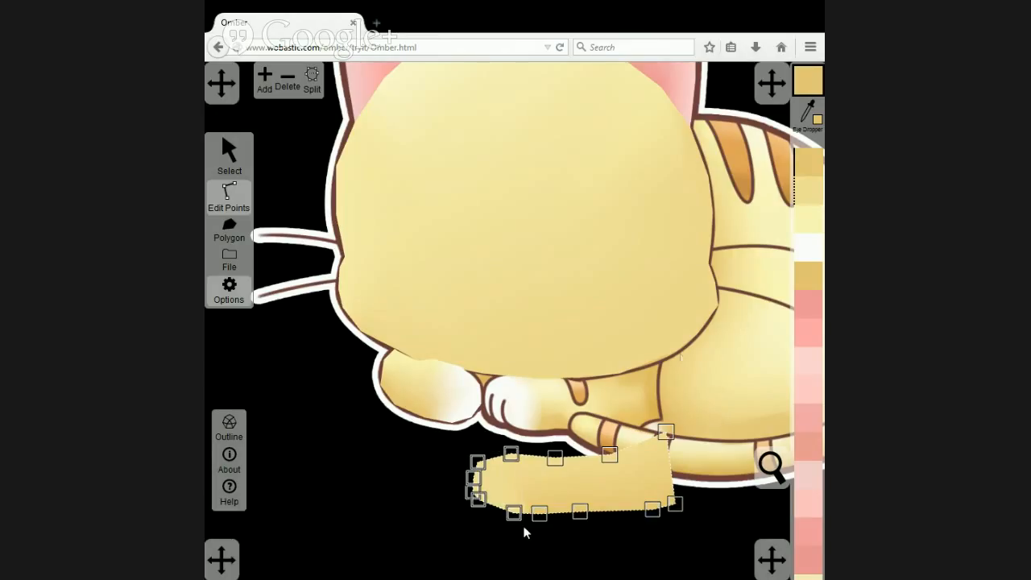
click(809, 117)
click(508, 388)
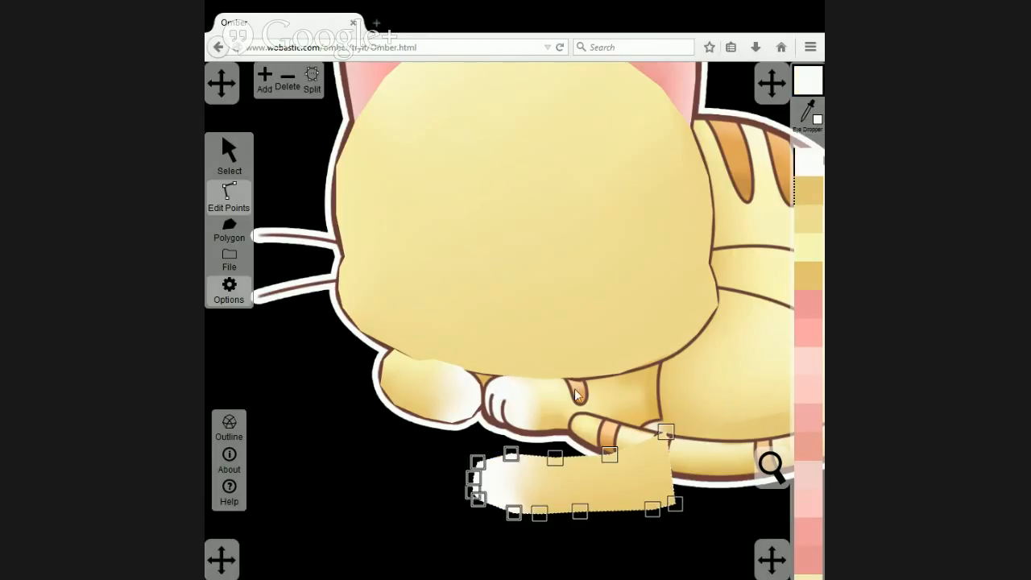
click(600, 538)
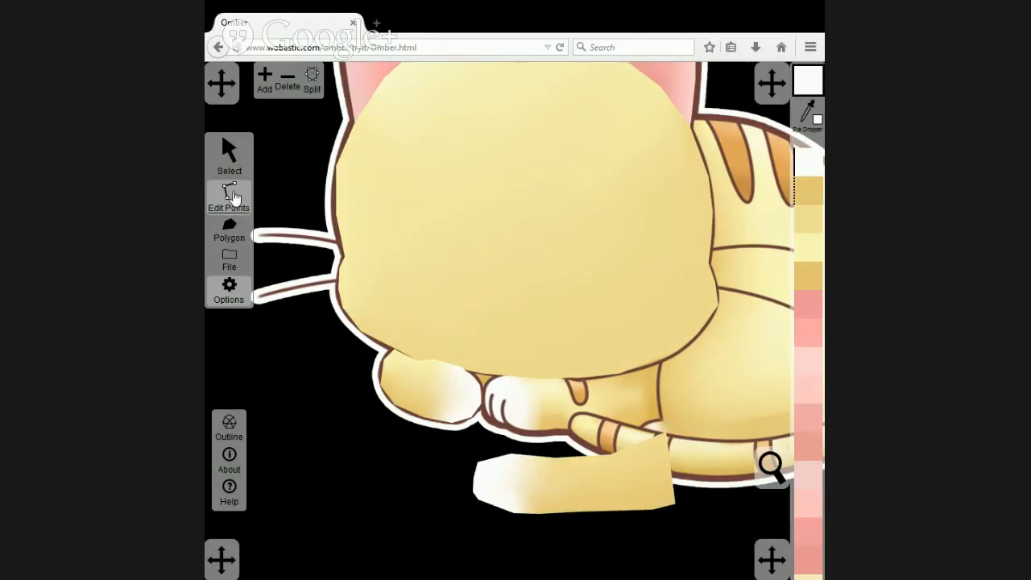
Move the shaded polygon back over the right front leg and bring the artwork image in front of all polygons.
click(229, 157)
drag(539, 481, 551, 402)
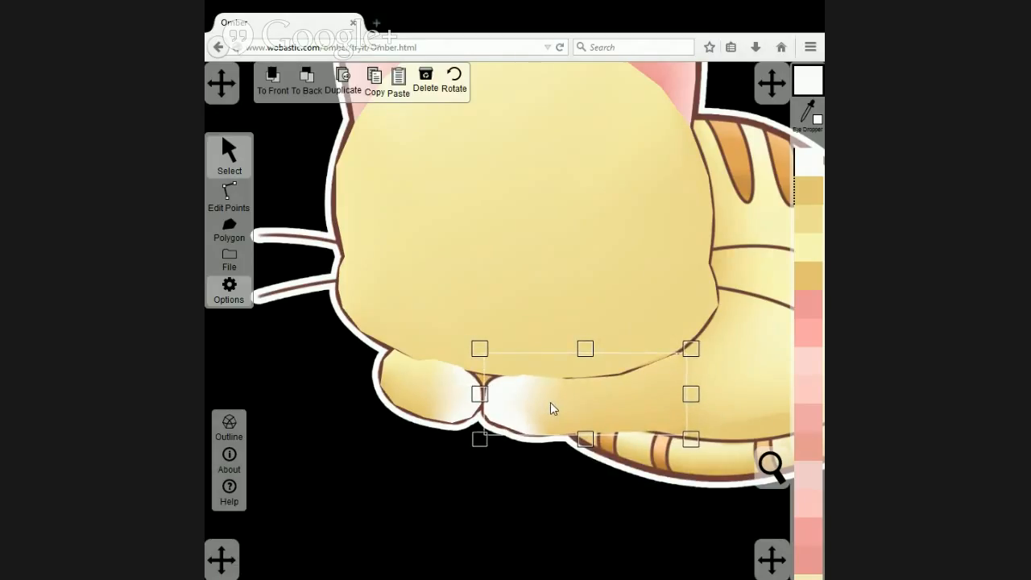
click(765, 335)
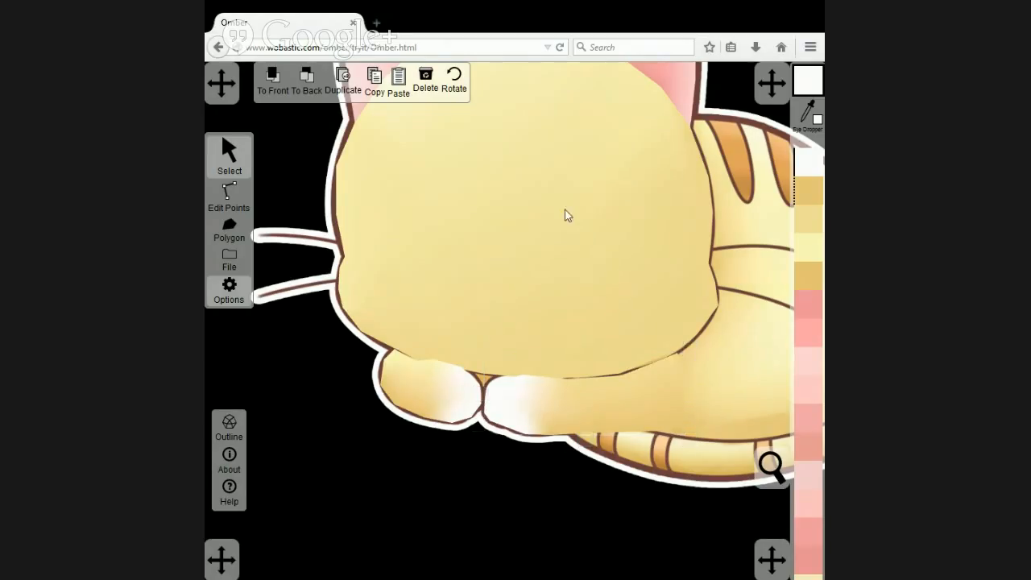
click(274, 80)
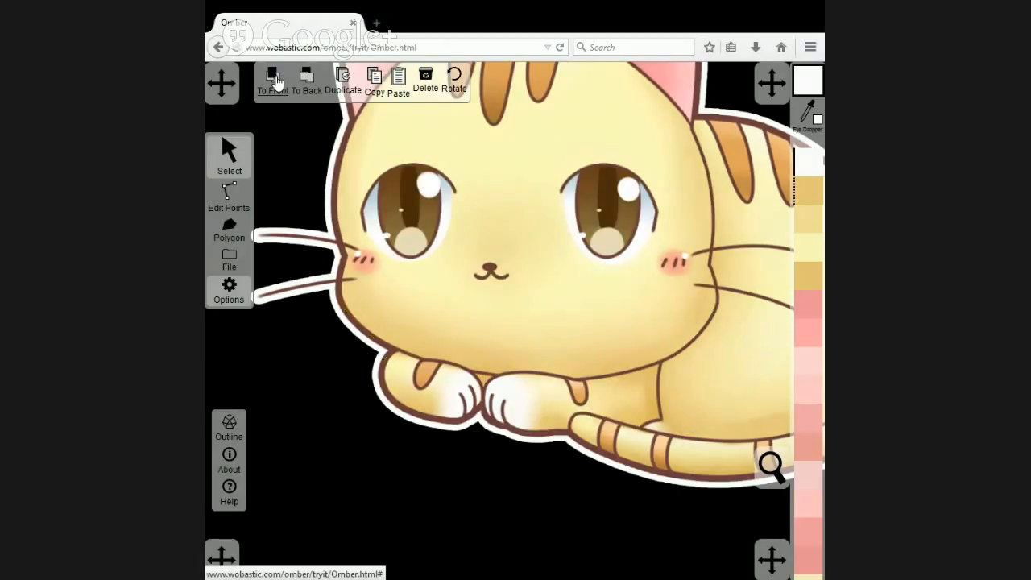
click(307, 80)
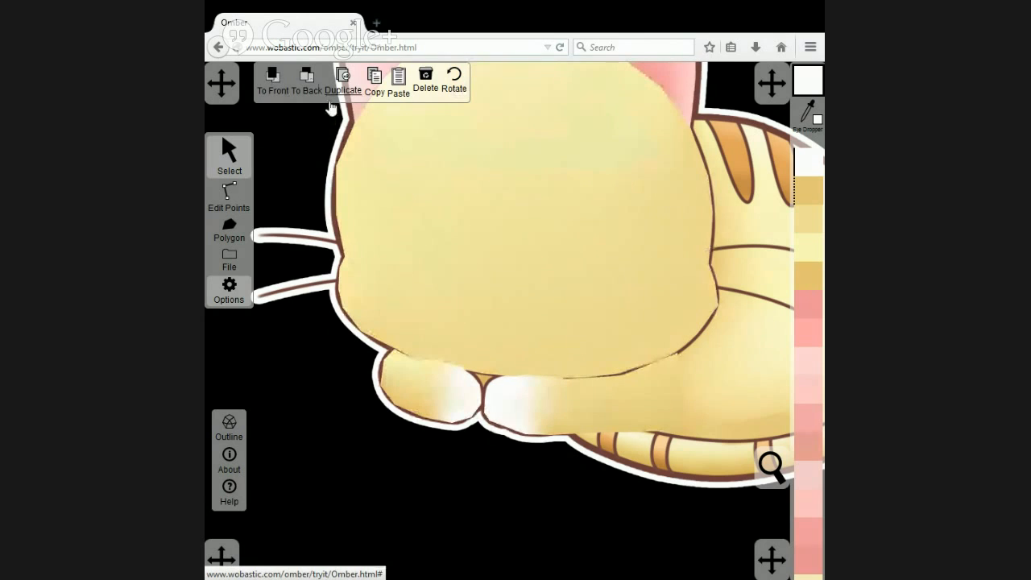
click(274, 80)
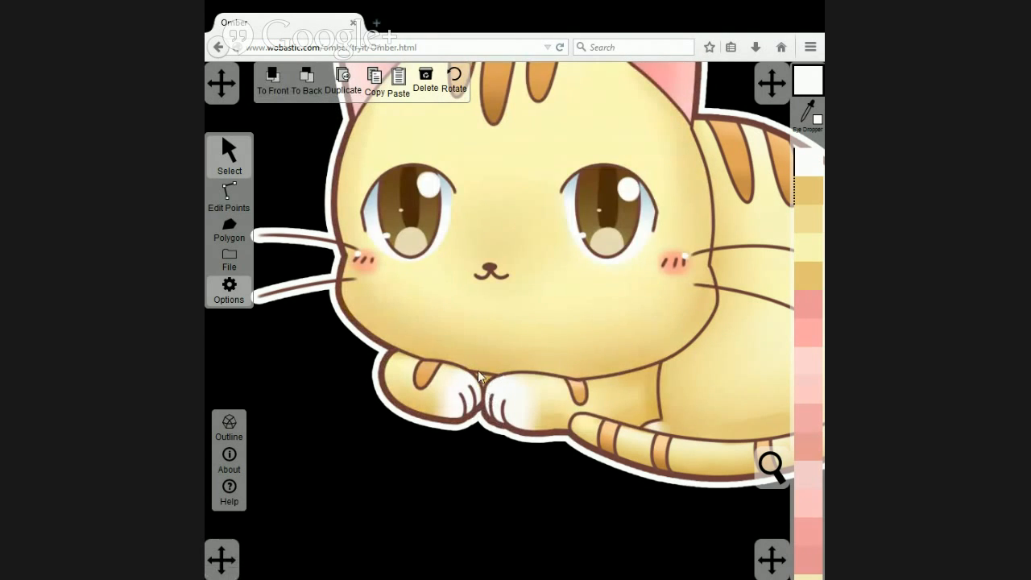
Draw a four-sided polygon covering the gap between the two front paws and the edge of the chin.
click(229, 230)
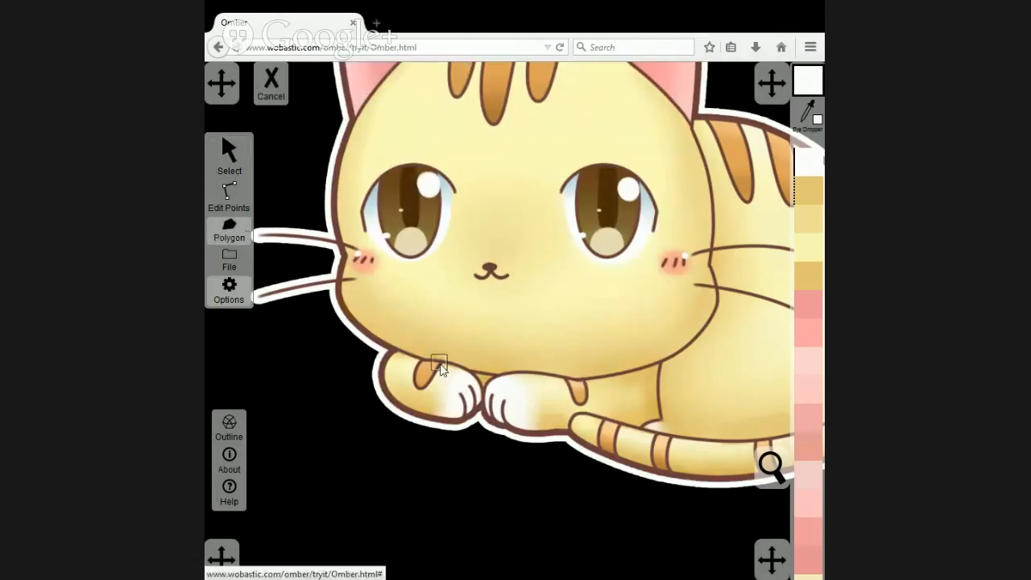
click(462, 401)
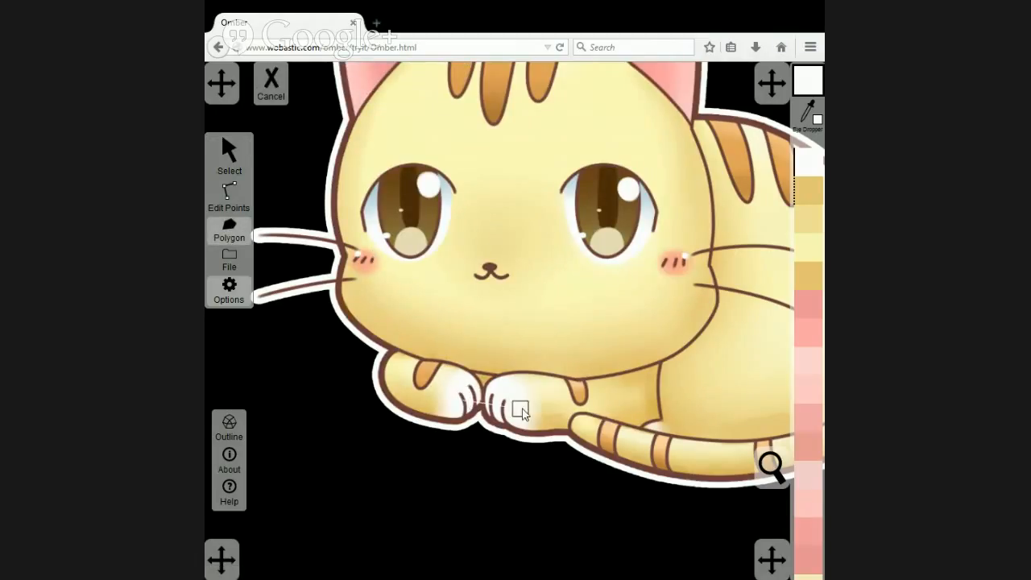
click(554, 359)
click(431, 349)
click(462, 399)
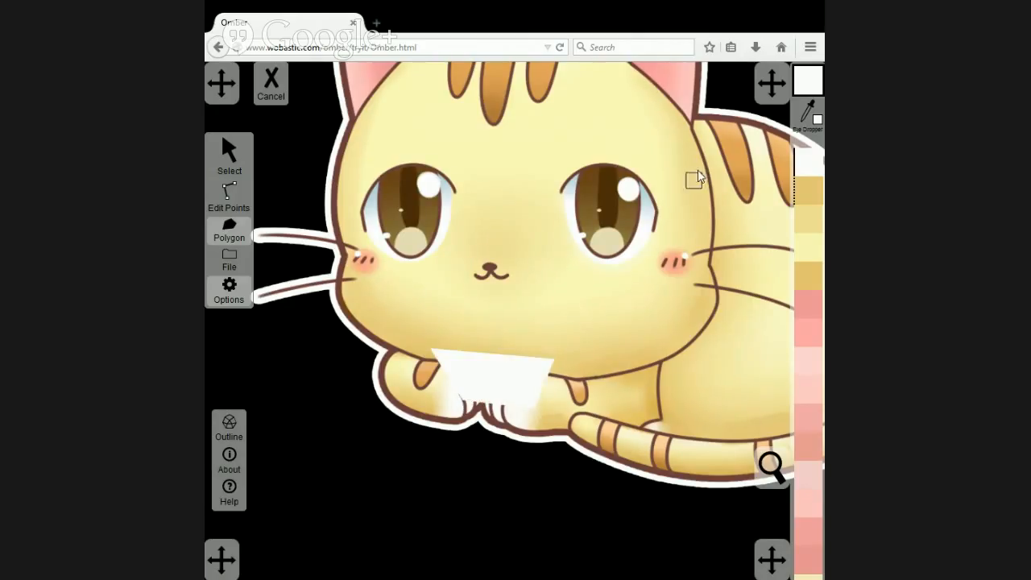
Fill the gap polygon with the dark golden yellow sampled from between the front paws of the untraced cat copy.
click(228, 164)
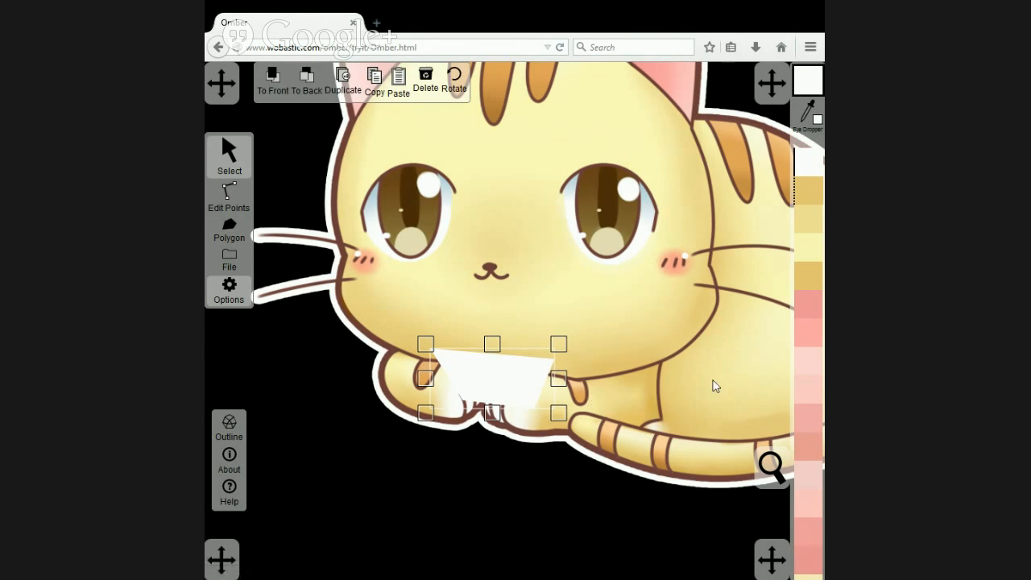
drag(714, 384, 419, 391)
mouse_move(644, 402)
mouse_down()
mouse_move(473, 401)
mouse_move(399, 379)
mouse_up()
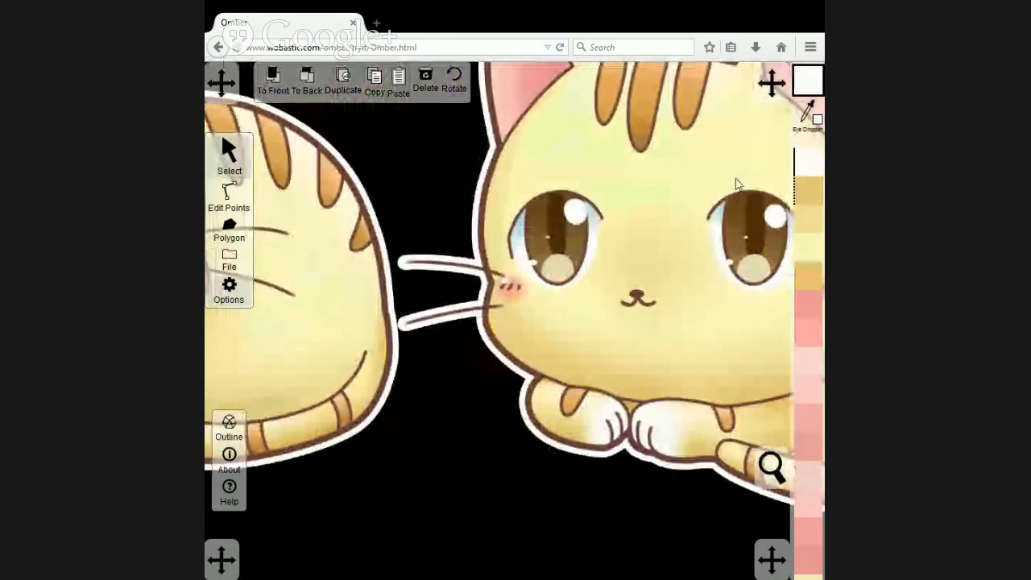
click(813, 121)
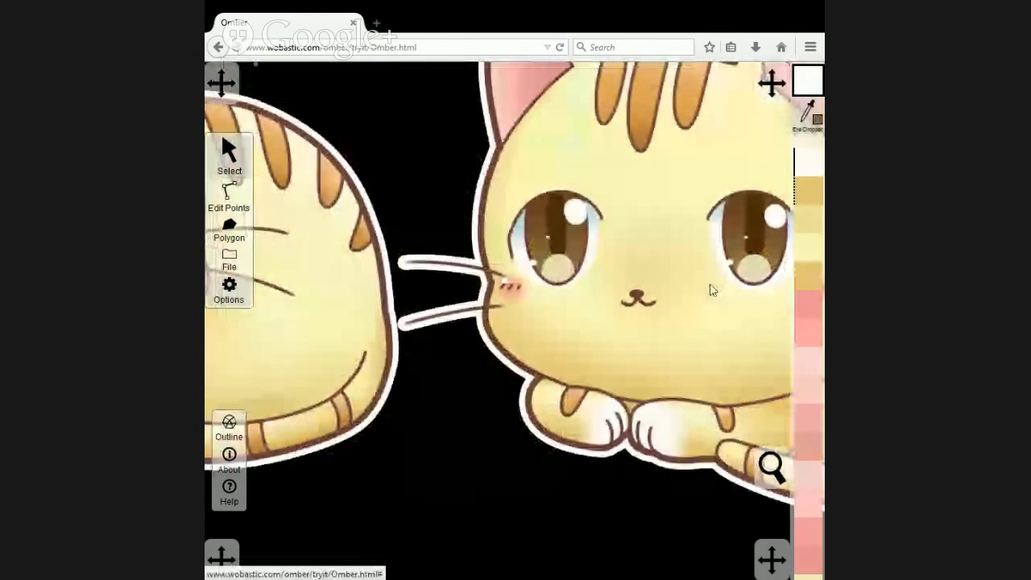
click(633, 399)
drag(284, 355, 612, 362)
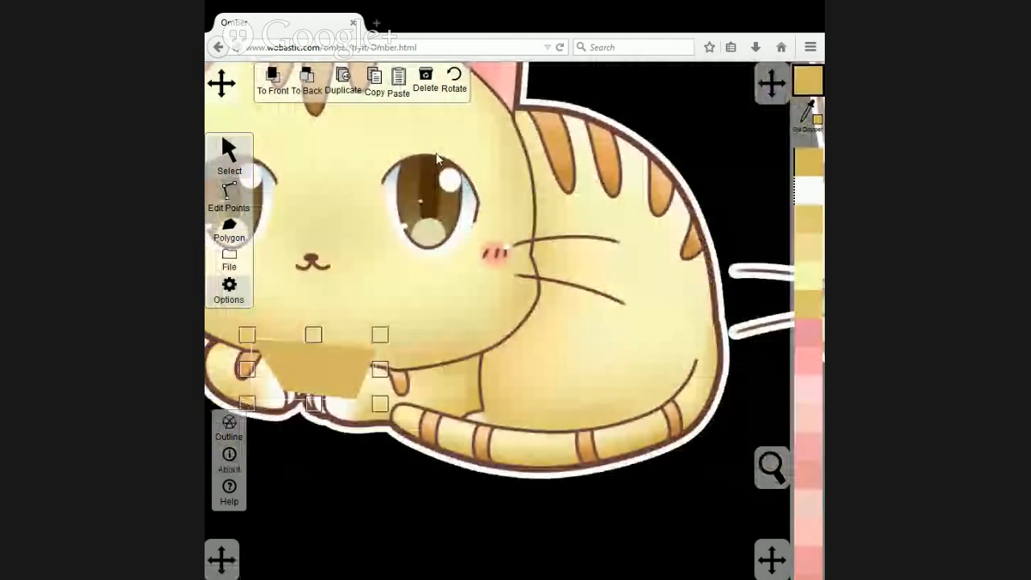
Send the gap polygon to the back, with the artwork image placed behind all polygons.
click(307, 80)
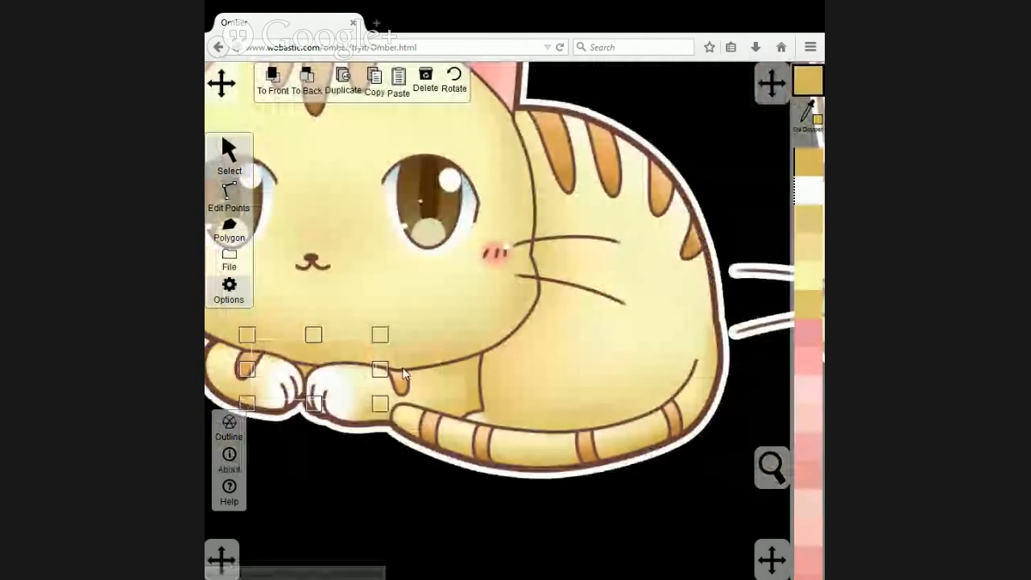
click(432, 329)
click(311, 84)
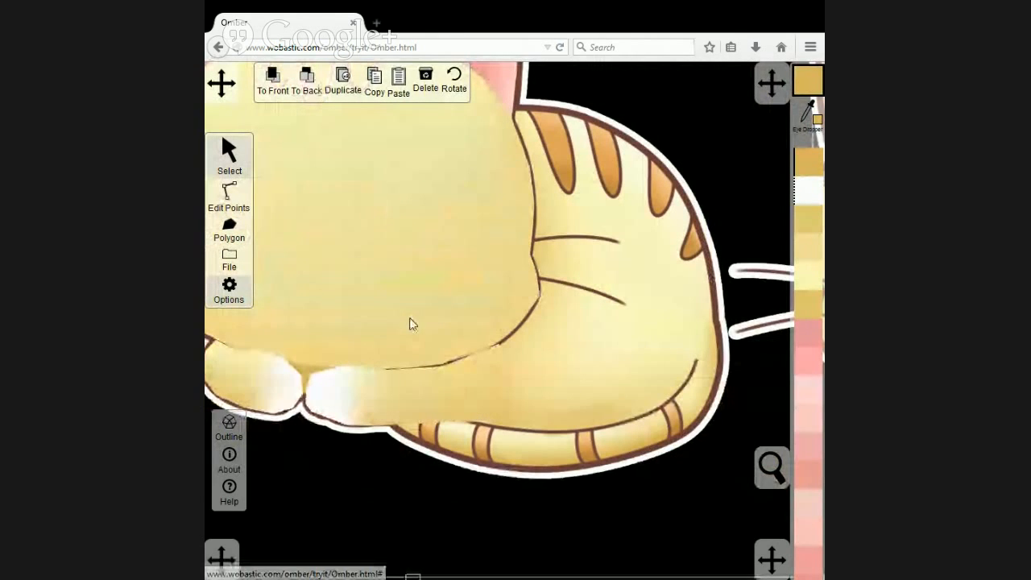
Bring the artwork image to the front and trace the cat's body as a closed polygon overlapping the head and tail edges.
drag(405, 297, 518, 362)
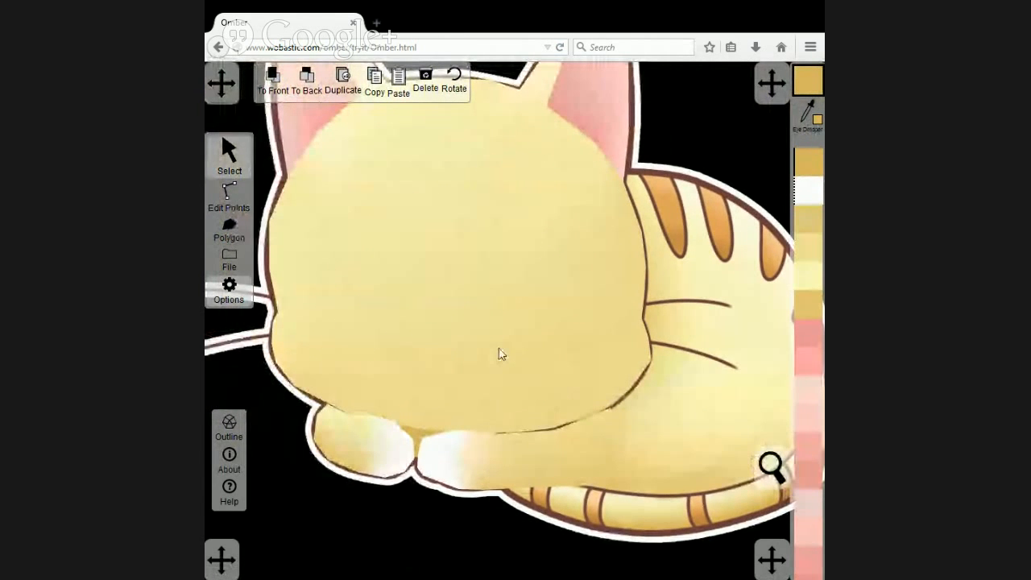
mouse_move(691, 434)
mouse_down()
mouse_move(626, 430)
mouse_move(575, 502)
mouse_move(509, 419)
mouse_move(524, 421)
mouse_up()
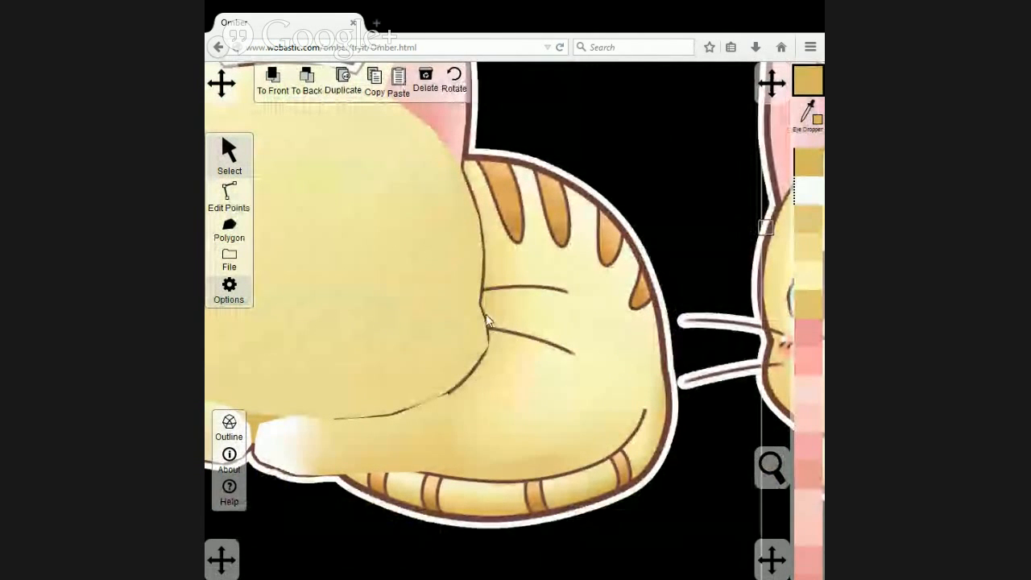
click(277, 85)
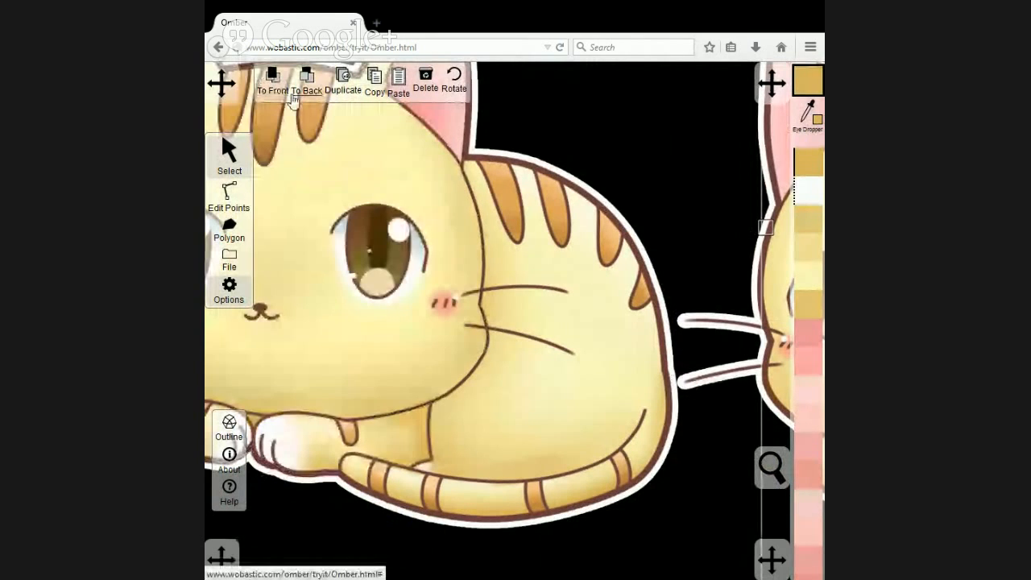
click(230, 228)
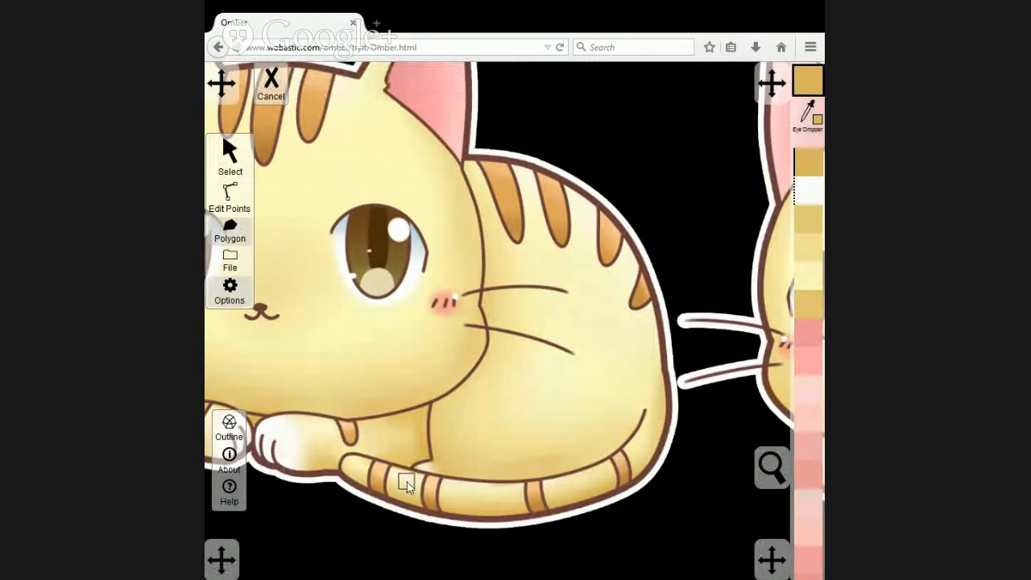
click(409, 468)
click(430, 460)
click(431, 398)
click(441, 160)
click(465, 157)
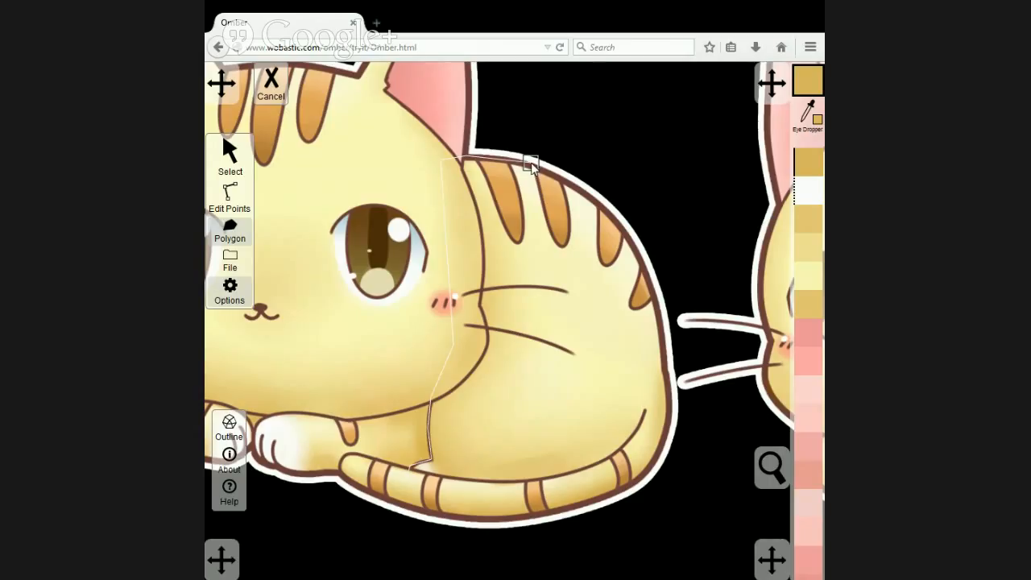
click(596, 197)
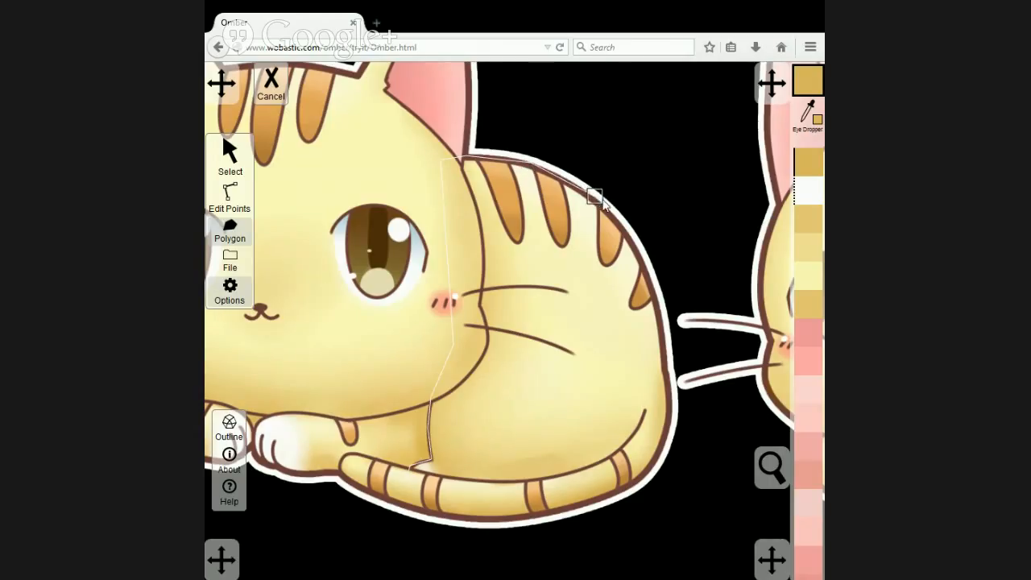
click(633, 240)
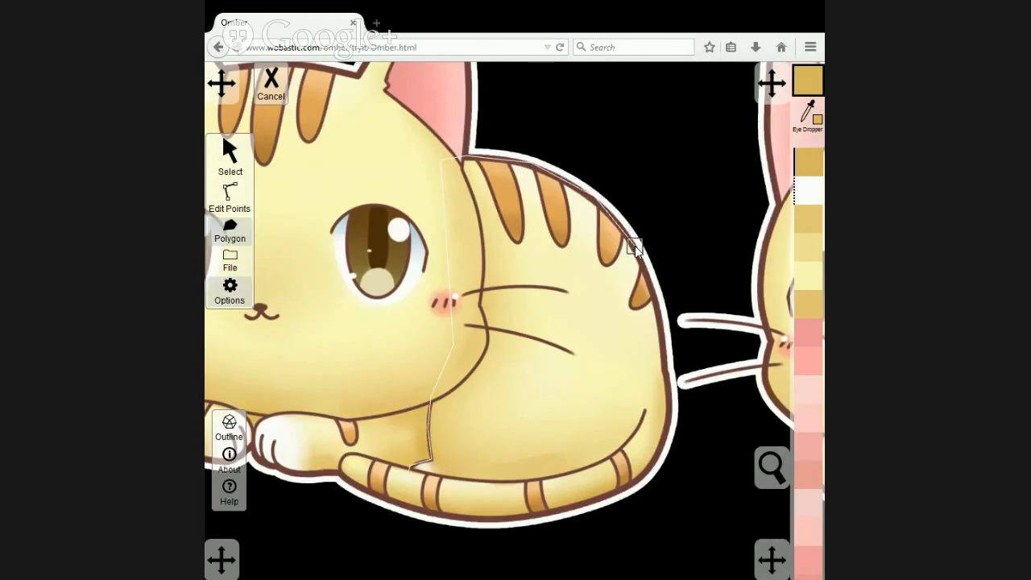
click(661, 321)
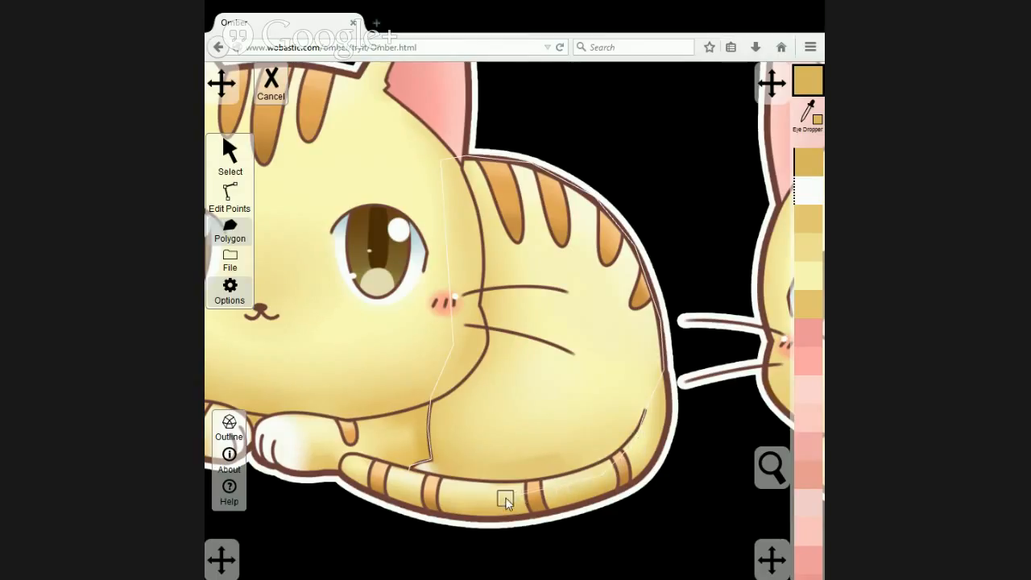
click(403, 474)
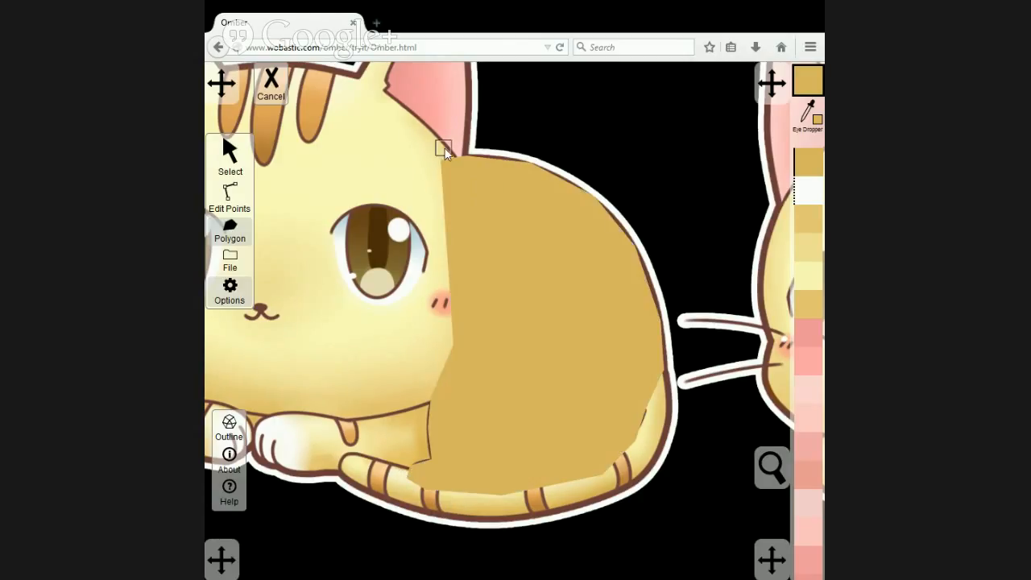
Move the untraced cat copy diagonally up so it sits close behind the traced cat.
drag(699, 331, 570, 315)
scroll(564, 314, down, 5)
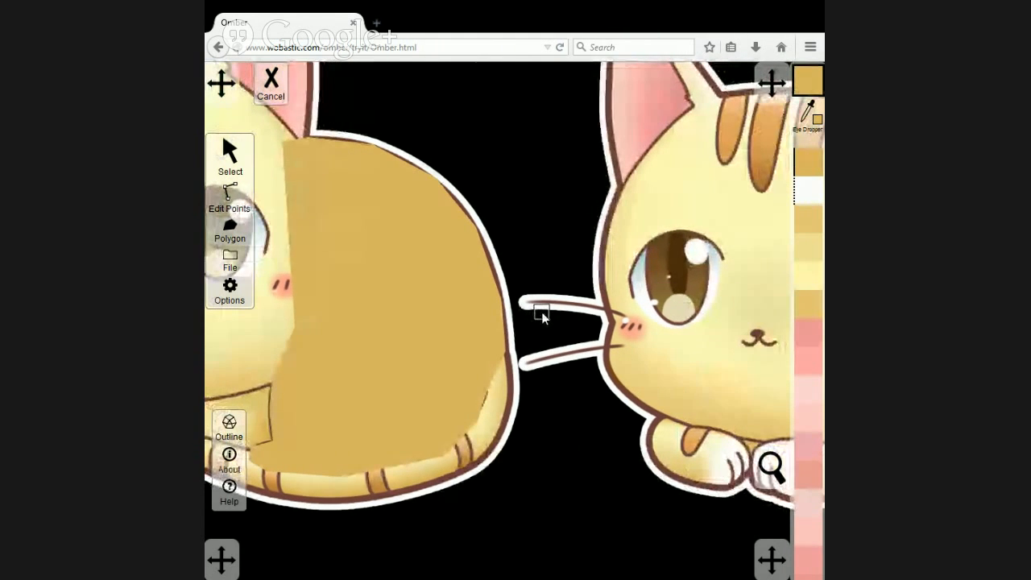
scroll(542, 320, down, 4)
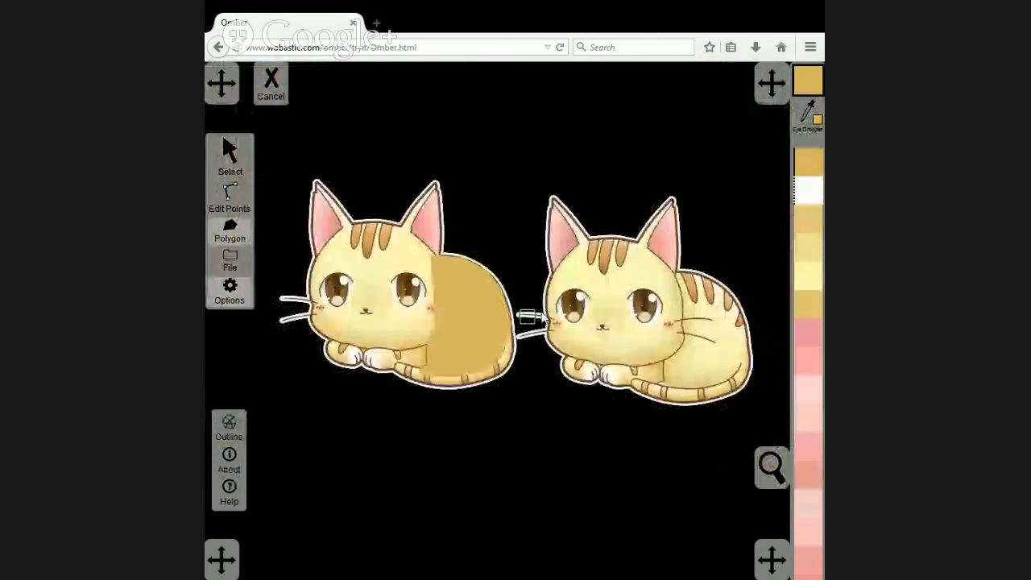
click(231, 147)
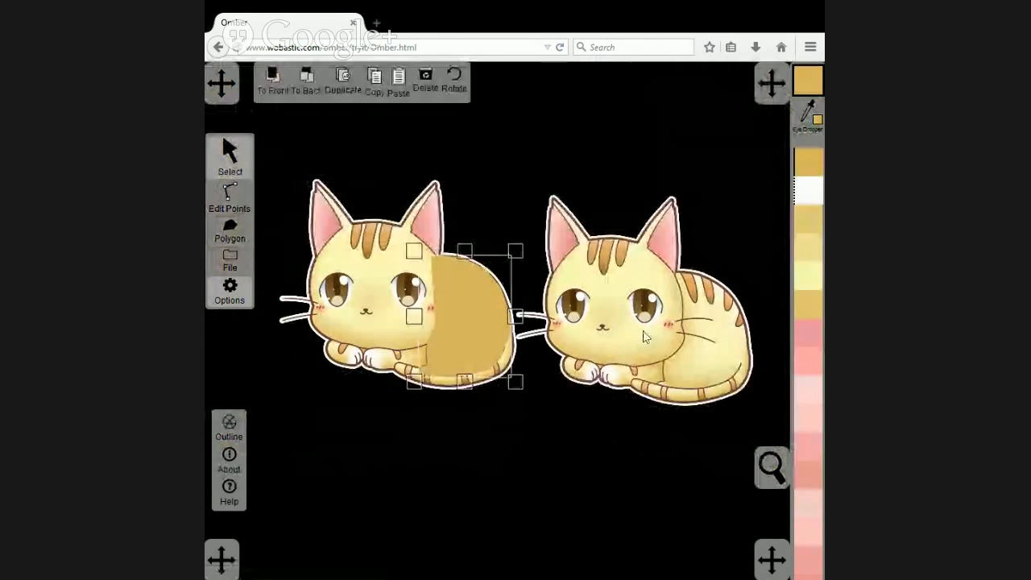
drag(644, 330, 518, 203)
Fill the body polygon with the pale cream sampled from the upper back of the untraced cat copy.
click(229, 199)
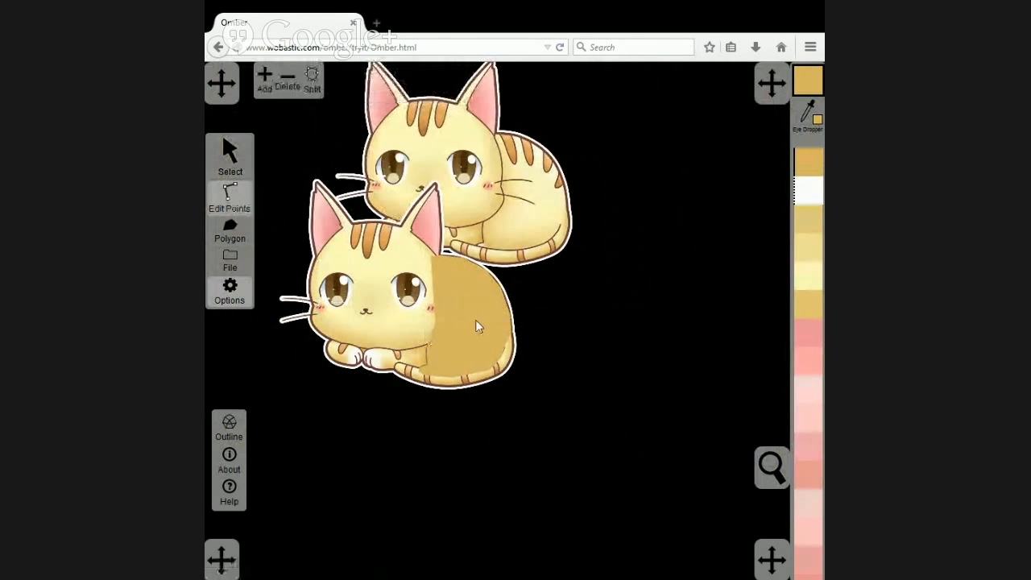
click(228, 156)
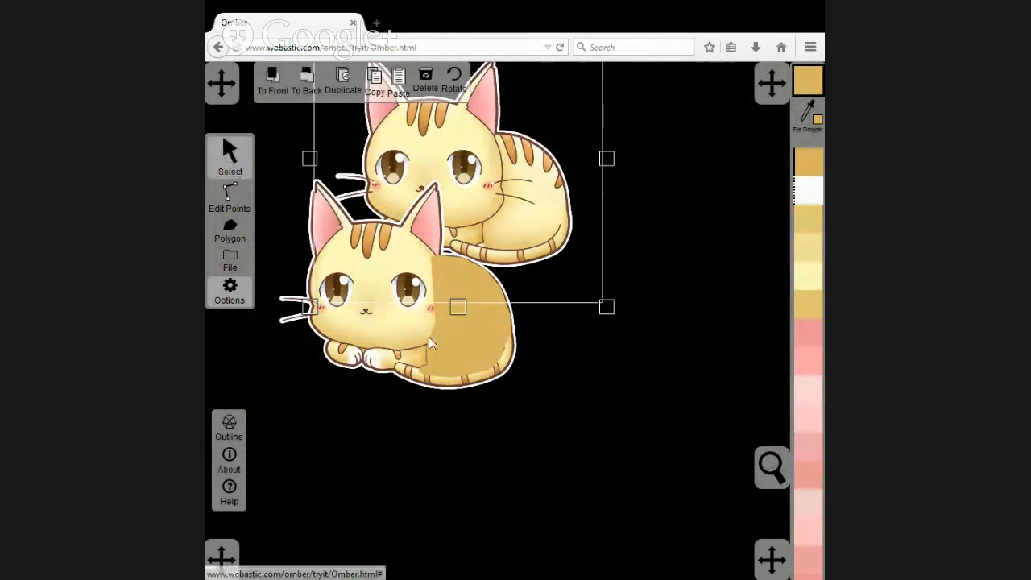
click(463, 339)
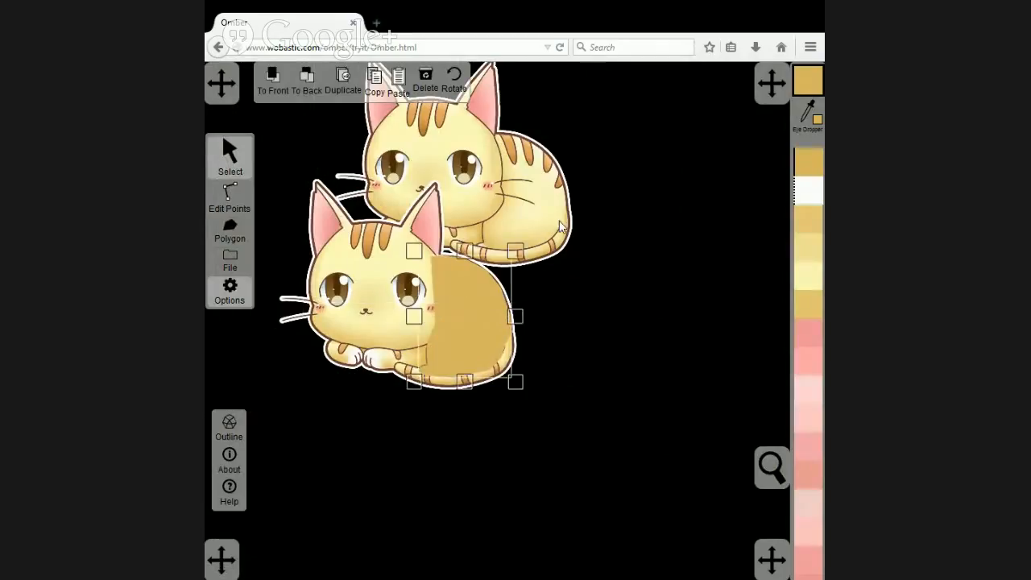
click(801, 120)
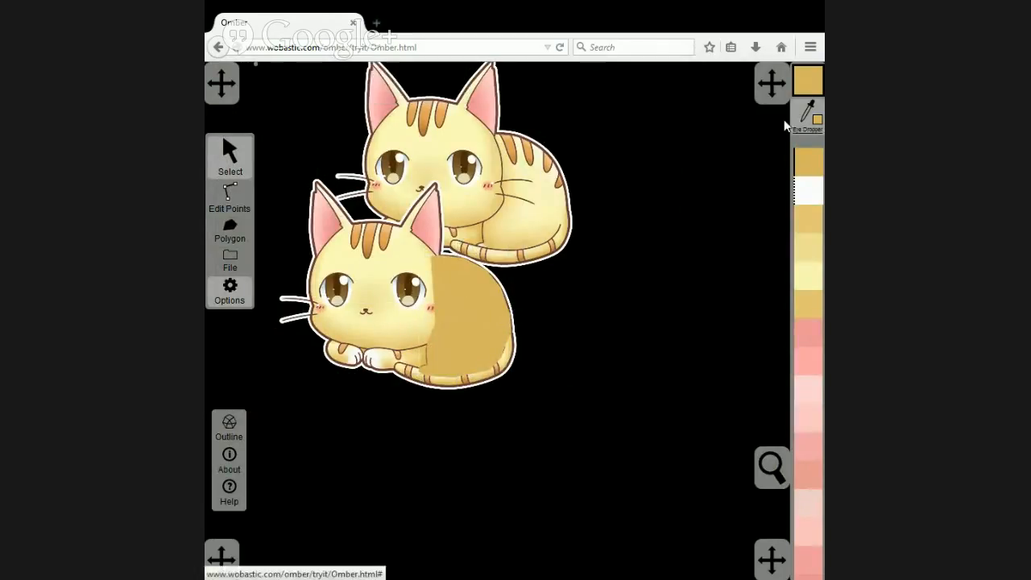
click(539, 157)
Colour the body polygon's lower points pale yellow from the copy's rear flank, and its points at the ear base darker yellow from the same spot.
click(229, 198)
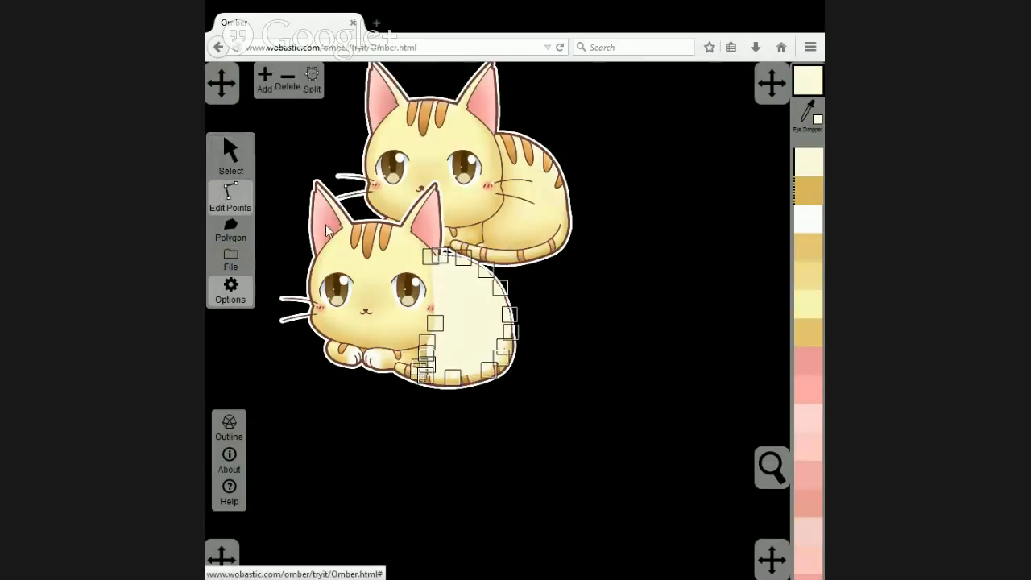
drag(509, 424, 390, 323)
click(808, 112)
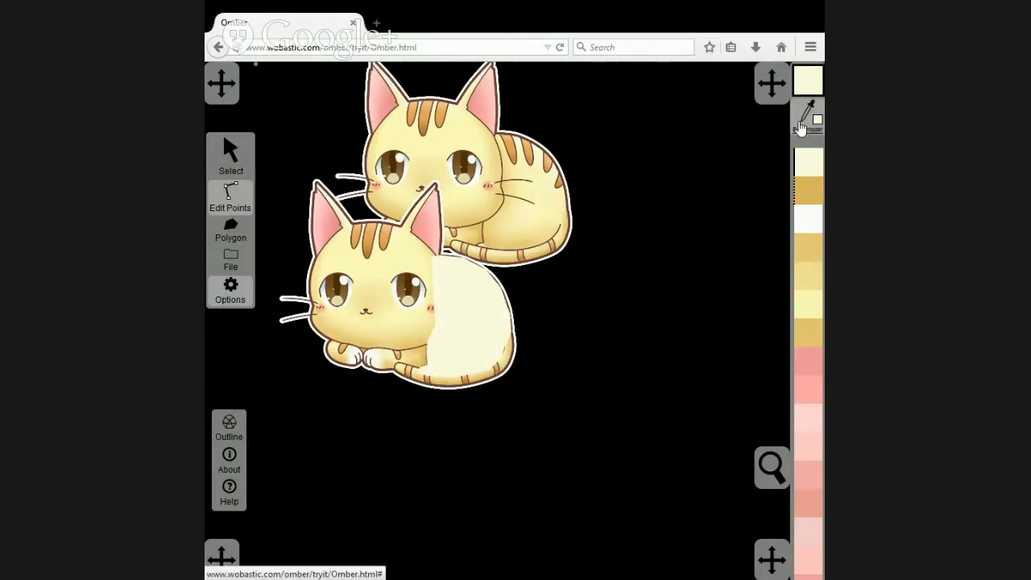
click(562, 219)
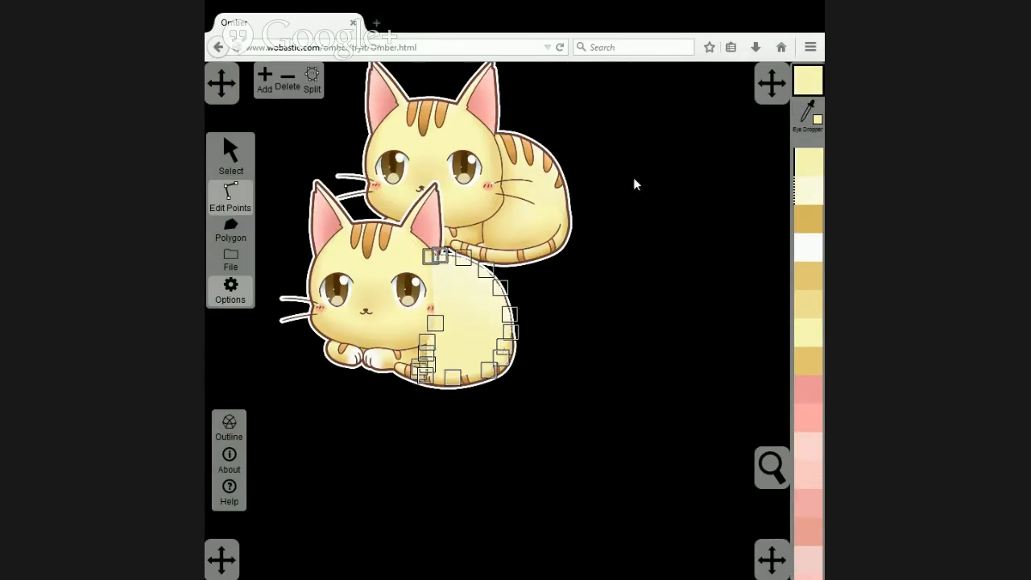
click(747, 126)
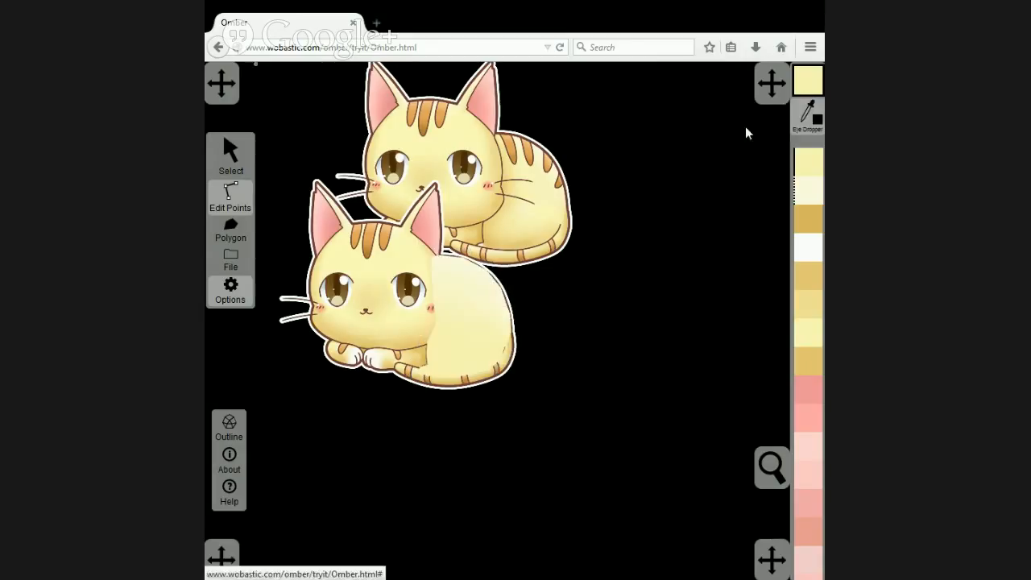
click(497, 140)
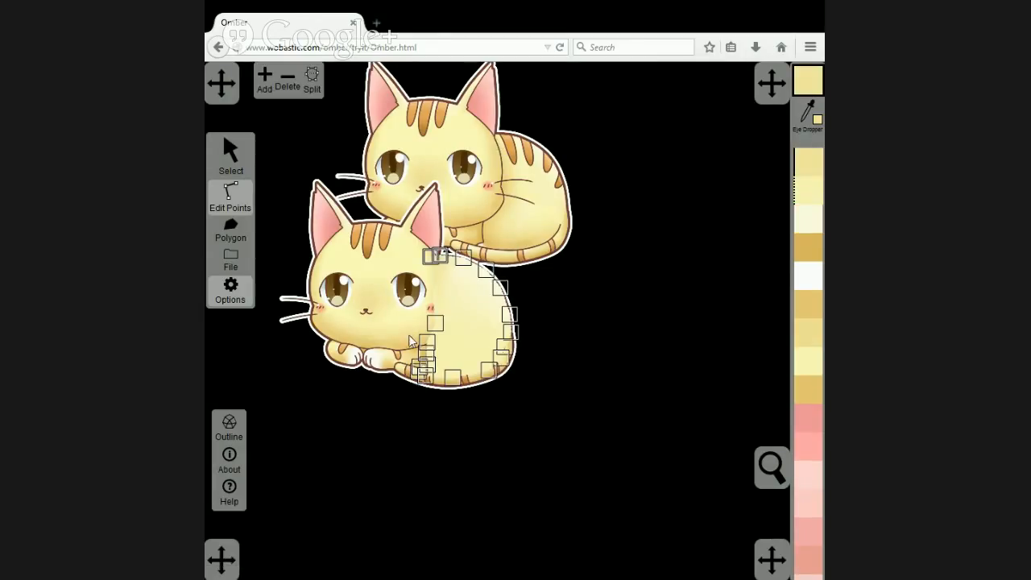
Colour the body points beside the front paw golden yellow from under the chin, and the bottom middle point golden from just above the tail.
drag(404, 331, 442, 403)
click(805, 118)
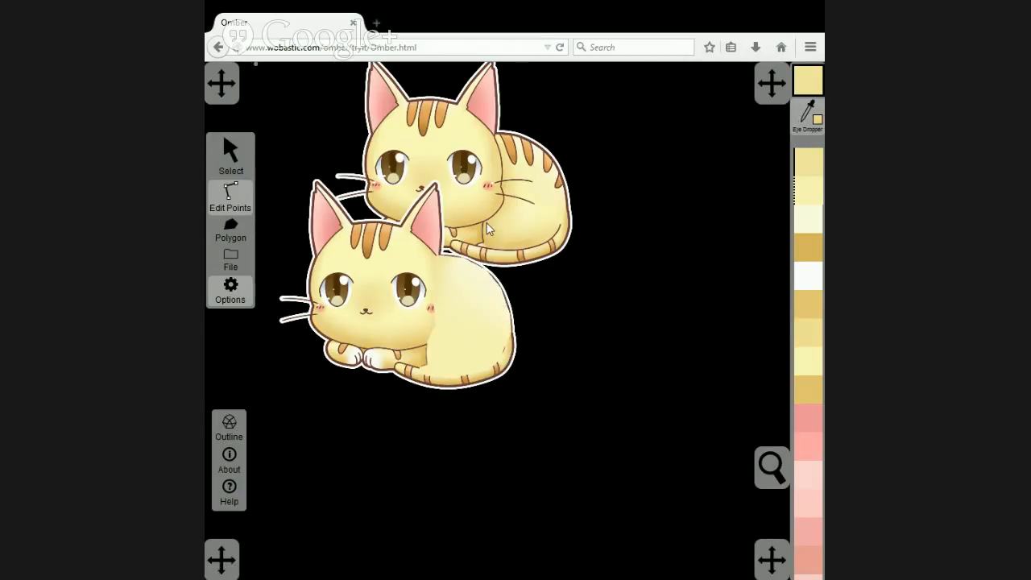
click(487, 223)
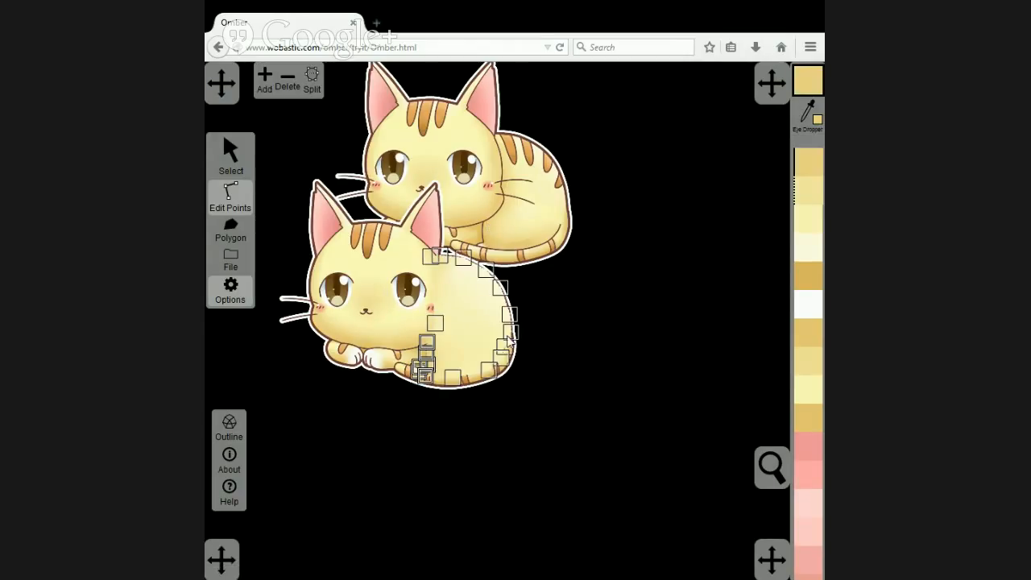
click(454, 379)
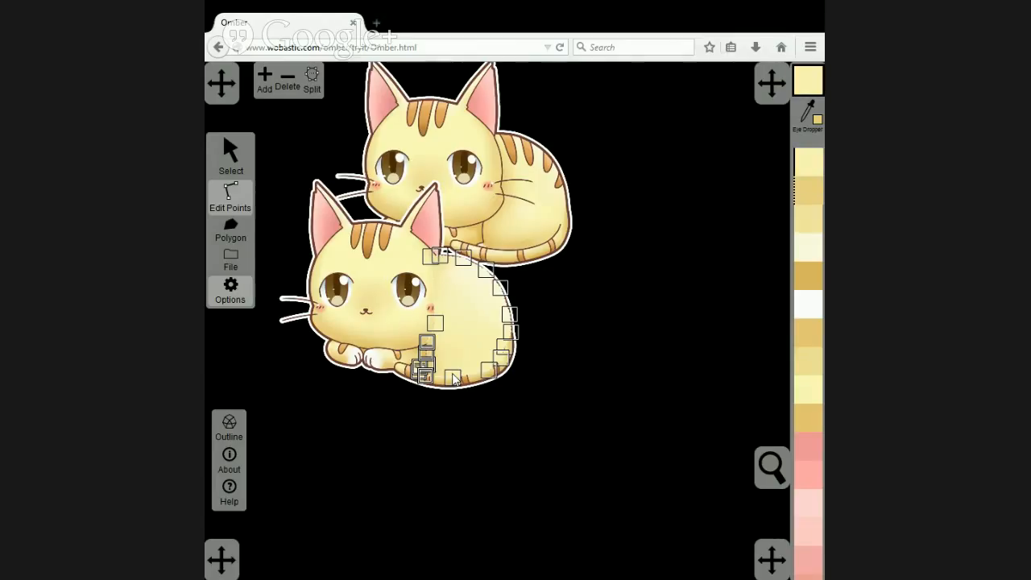
click(805, 118)
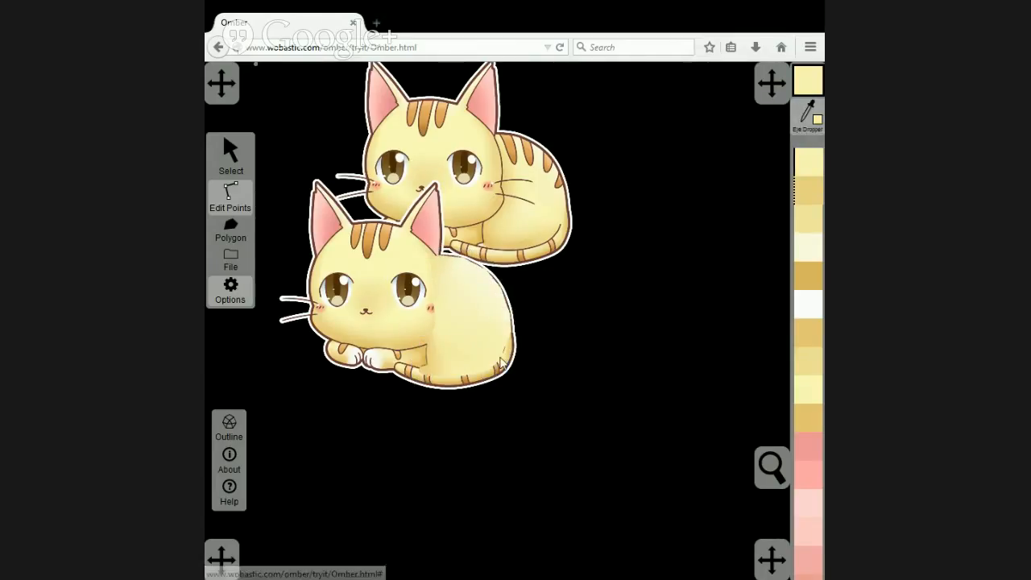
click(519, 246)
Colour the body's lower-right point yellow from beside the tail's bend, and its points at the tail tip off-white from the copy's matching patch.
click(489, 372)
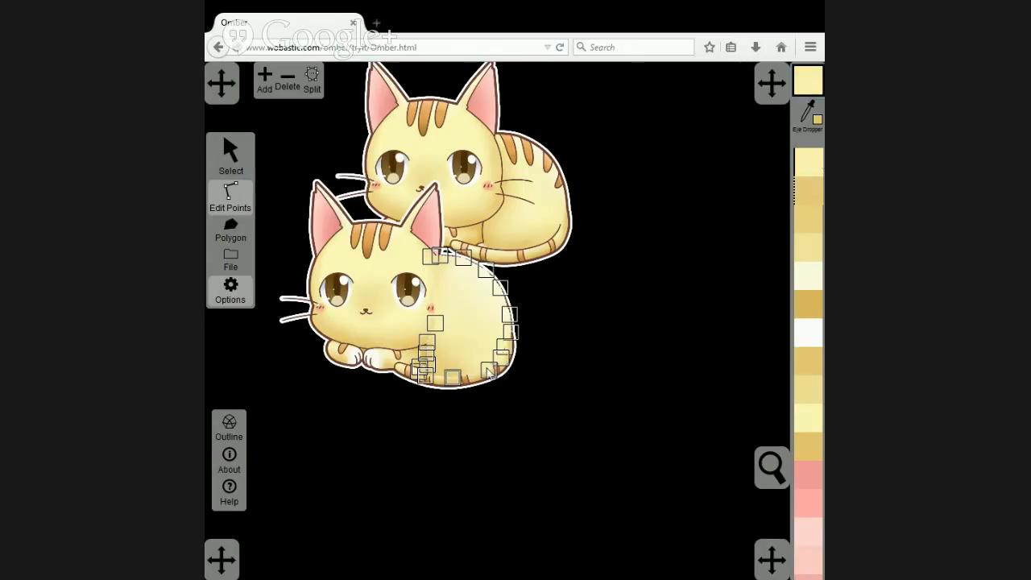
click(805, 118)
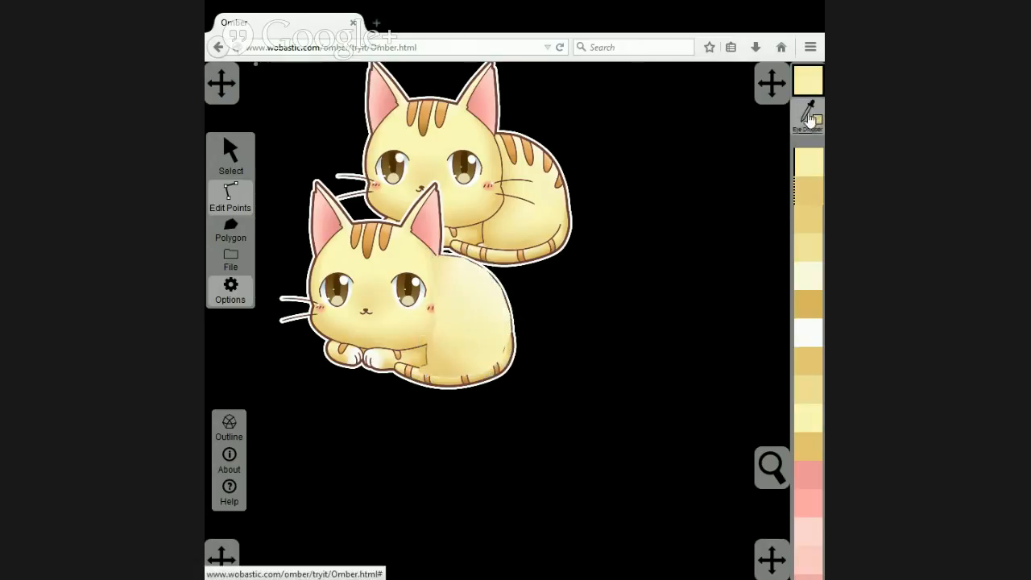
click(546, 237)
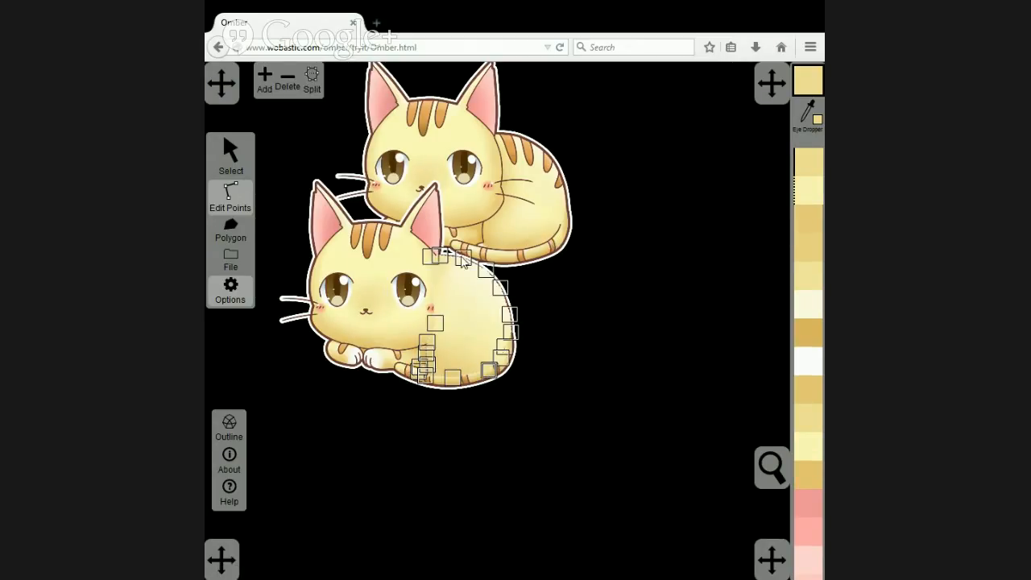
scroll(436, 371, up, 5)
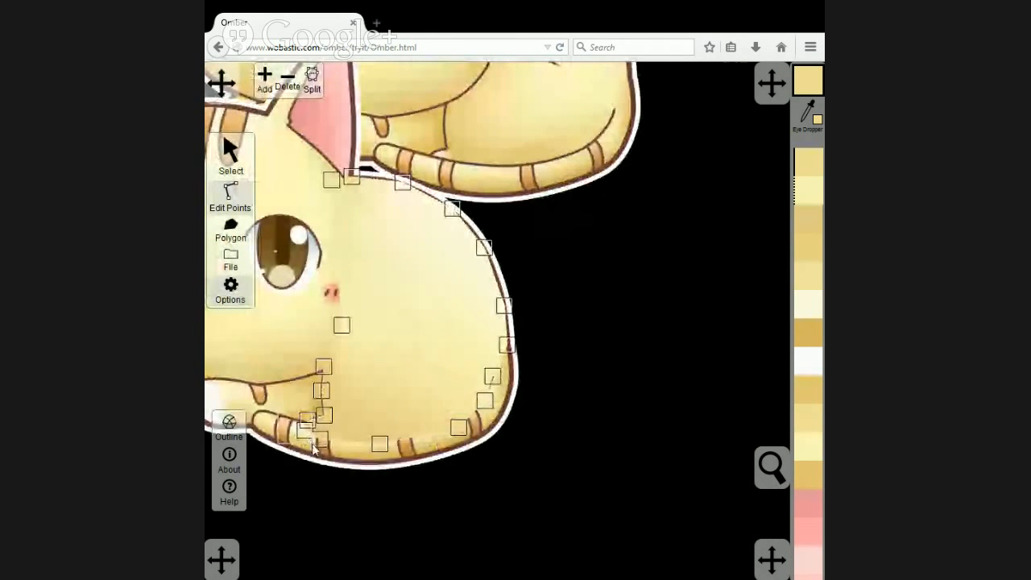
click(805, 114)
click(443, 167)
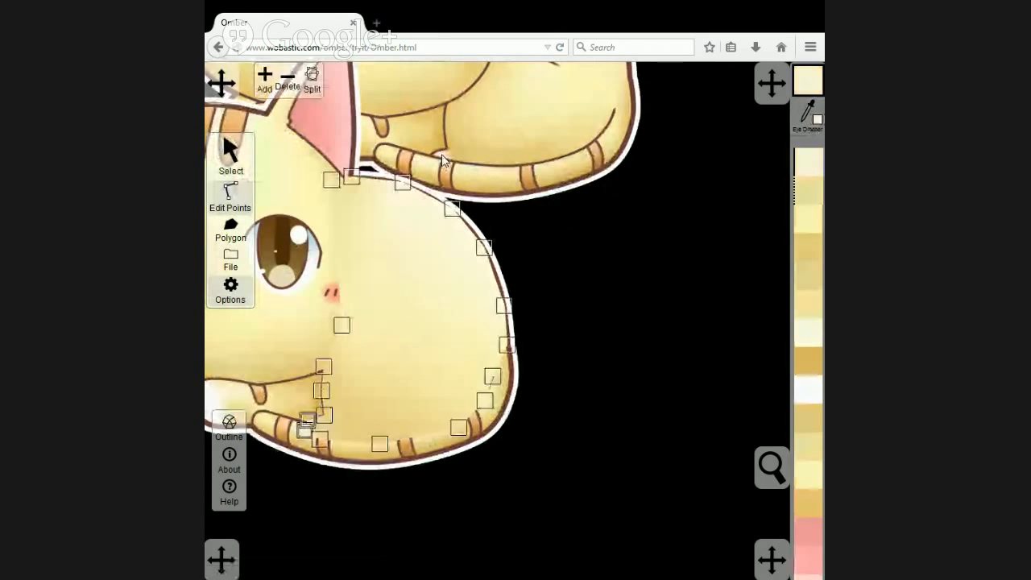
Send the finished body polygon to the back, followed by the artwork image so it lies behind all polygons.
scroll(646, 270, down, 2)
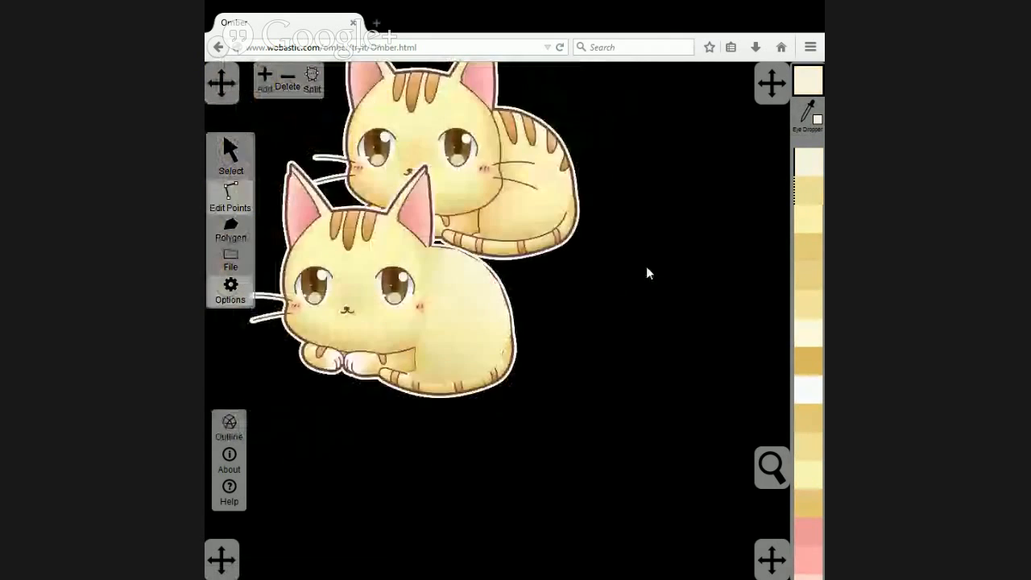
click(233, 153)
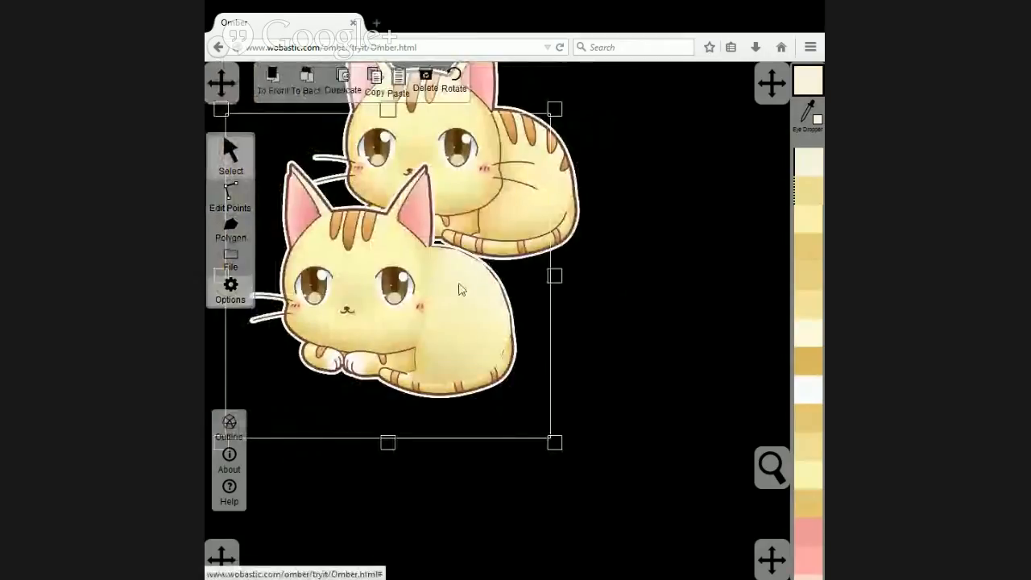
click(478, 322)
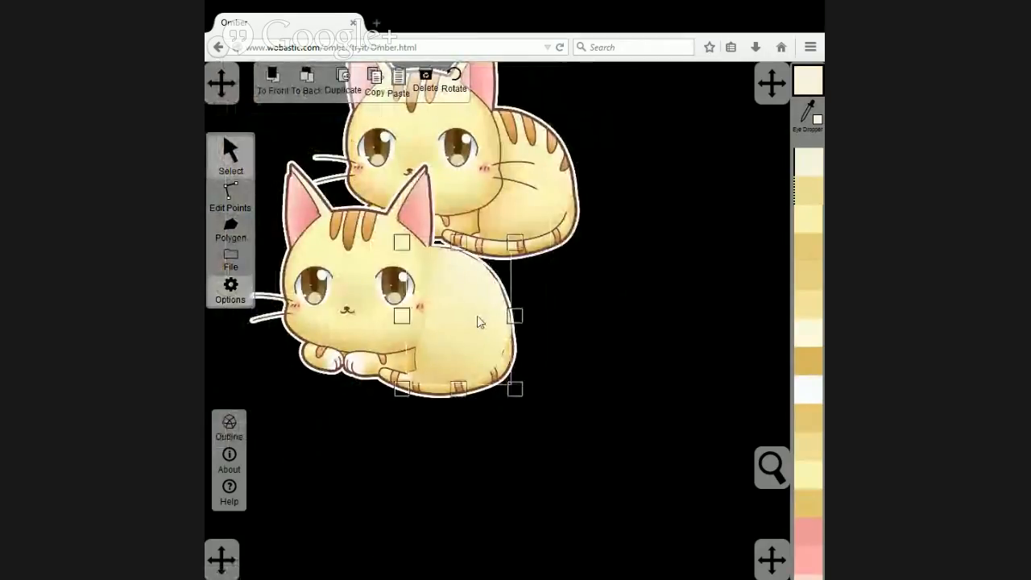
click(369, 198)
click(307, 81)
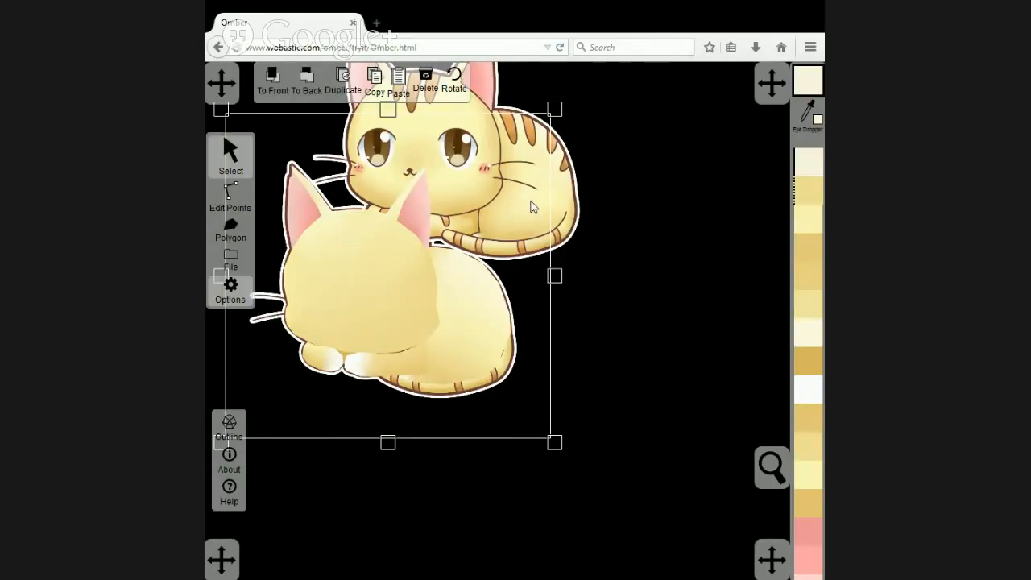
Send the front paw polygons to the back behind the body, with the artwork image placed behind them again.
click(375, 363)
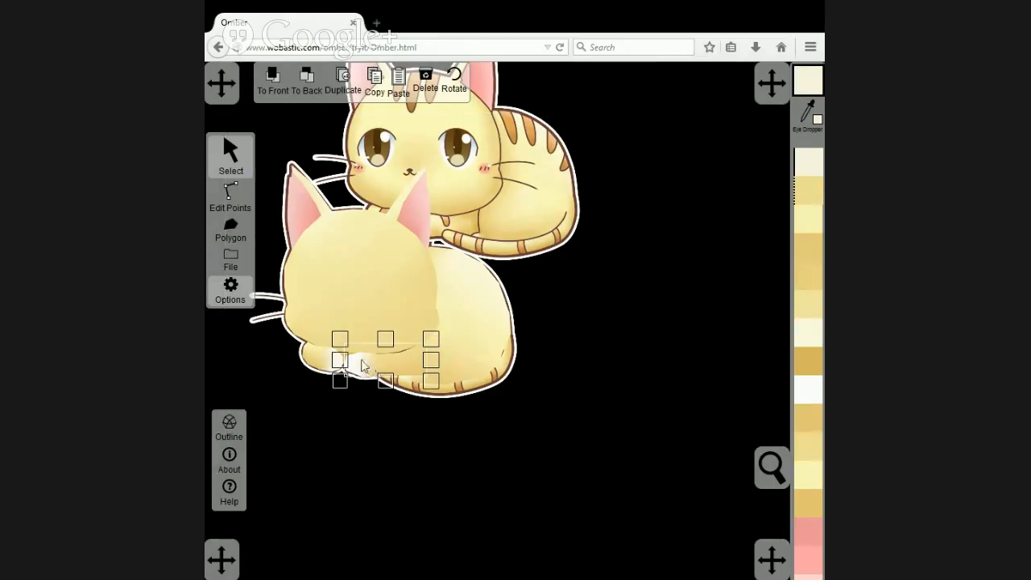
click(274, 382)
click(300, 470)
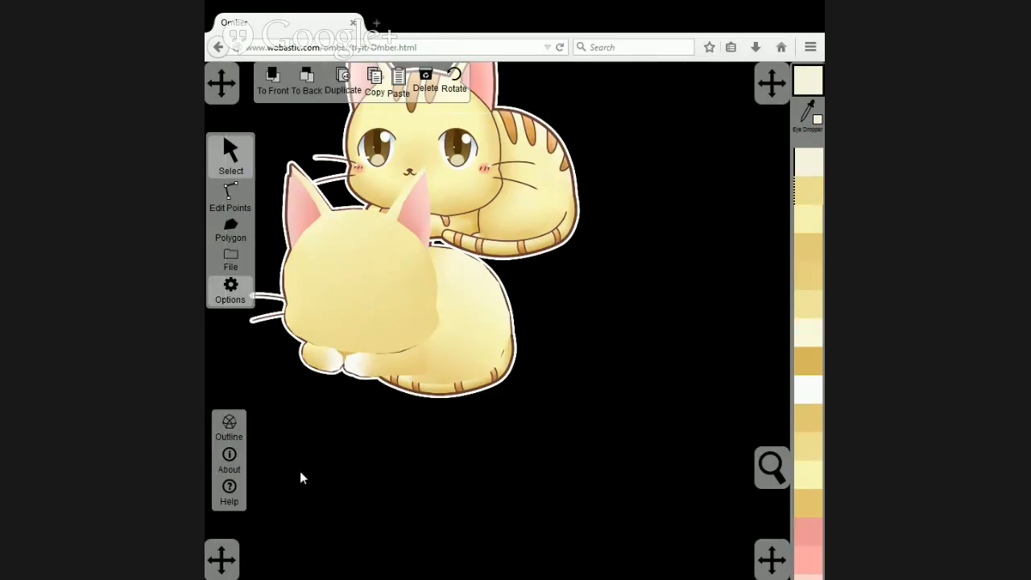
drag(277, 464, 449, 320)
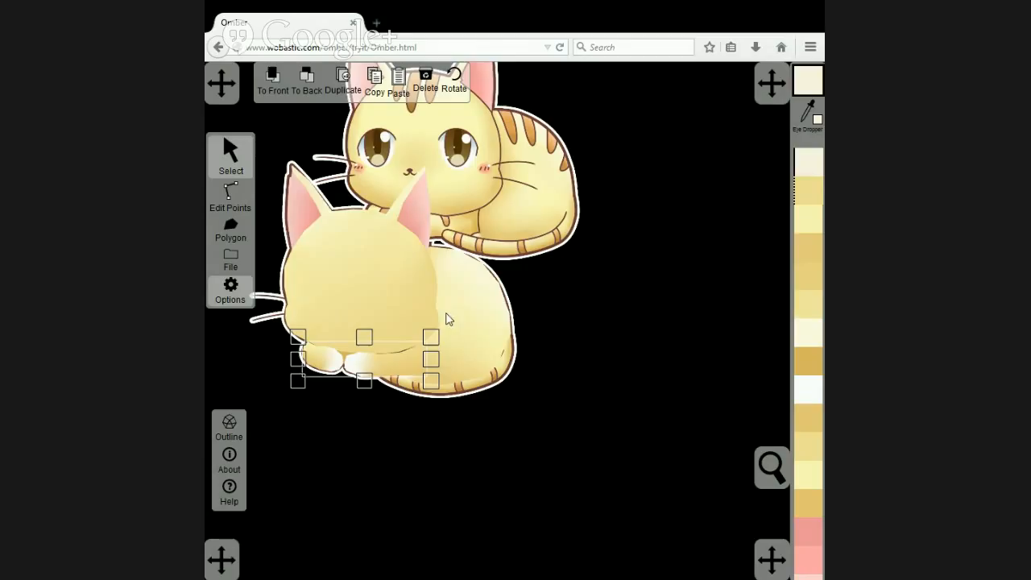
click(310, 82)
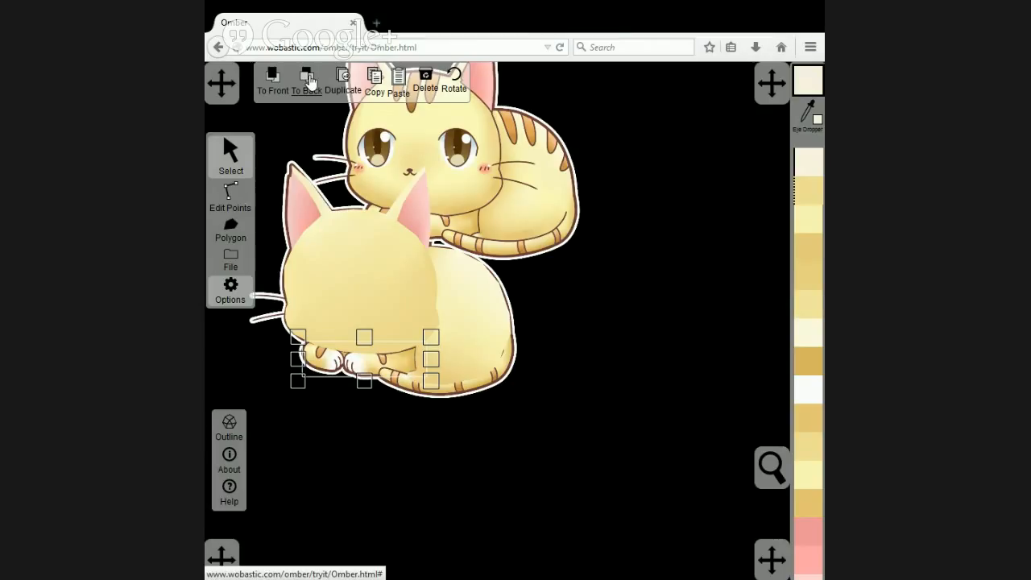
click(480, 354)
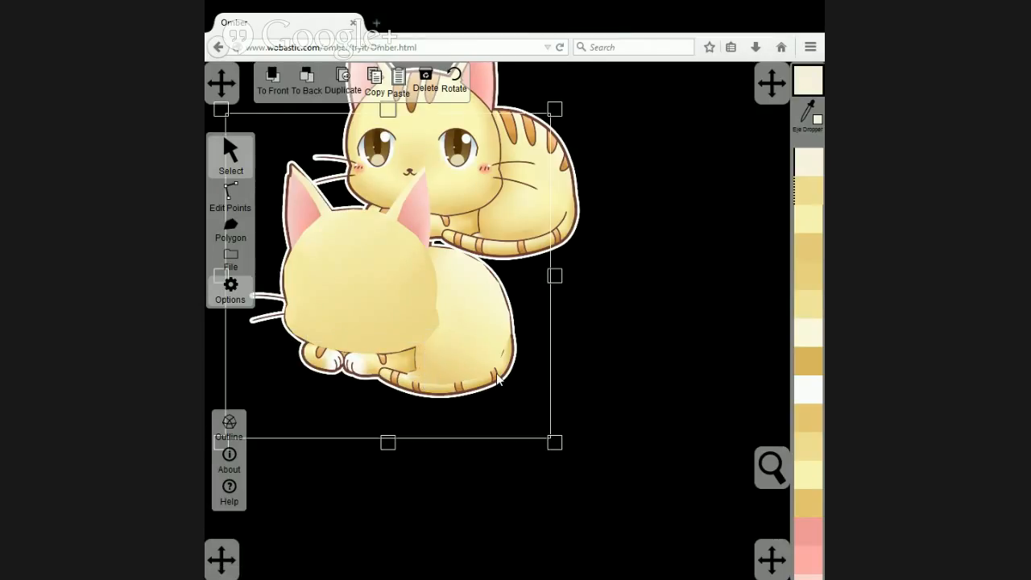
click(320, 78)
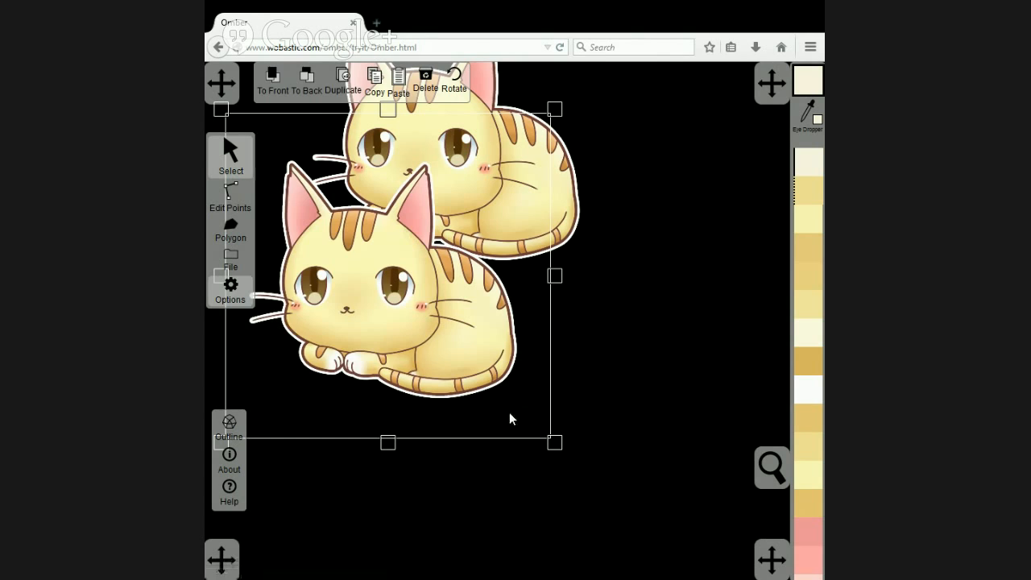
With the artwork image in front, trace the cat's tail as a closed polygon from the rear of the body to the tail tip.
scroll(509, 418, up, 3)
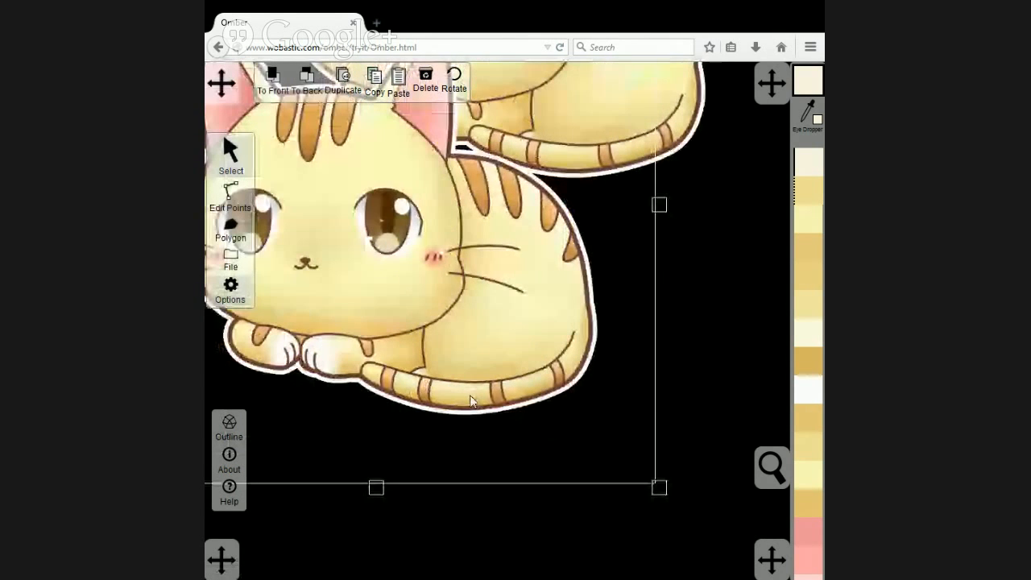
click(231, 228)
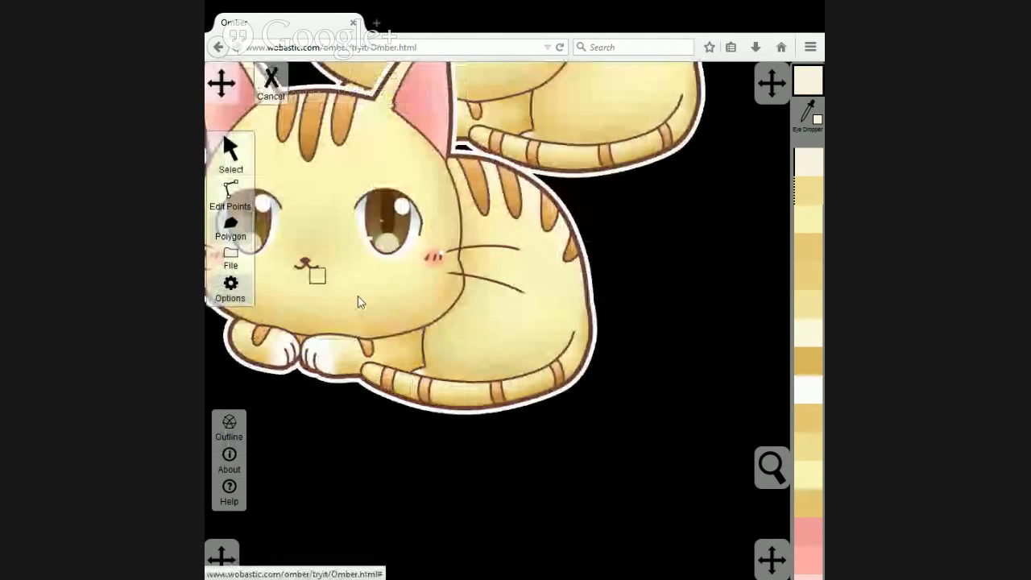
click(586, 304)
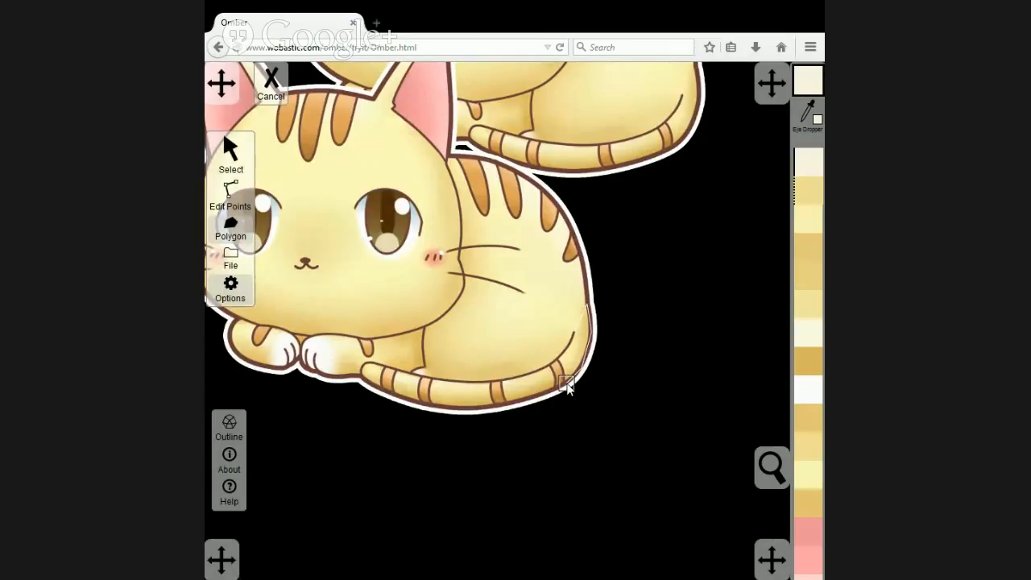
click(564, 389)
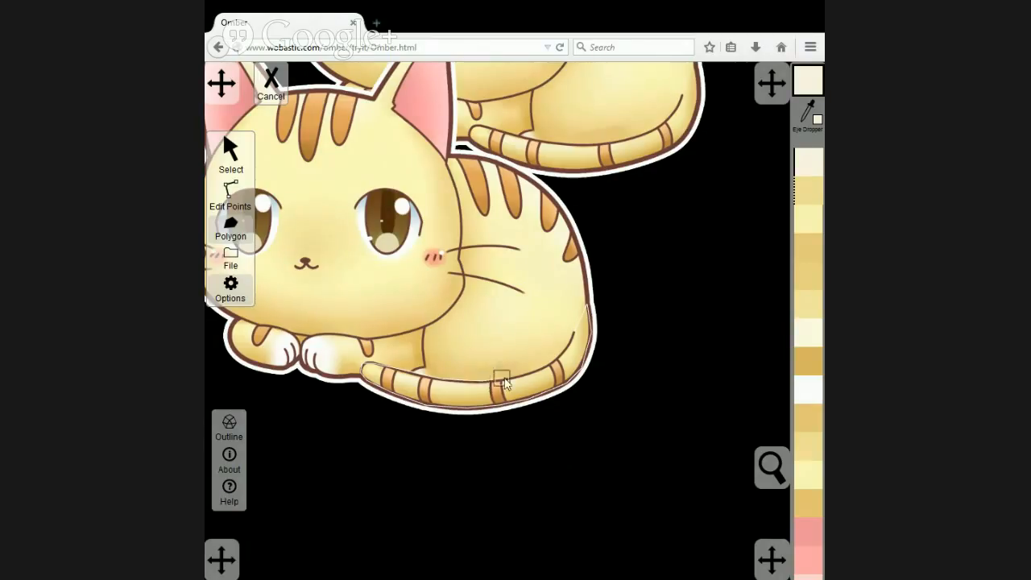
click(574, 335)
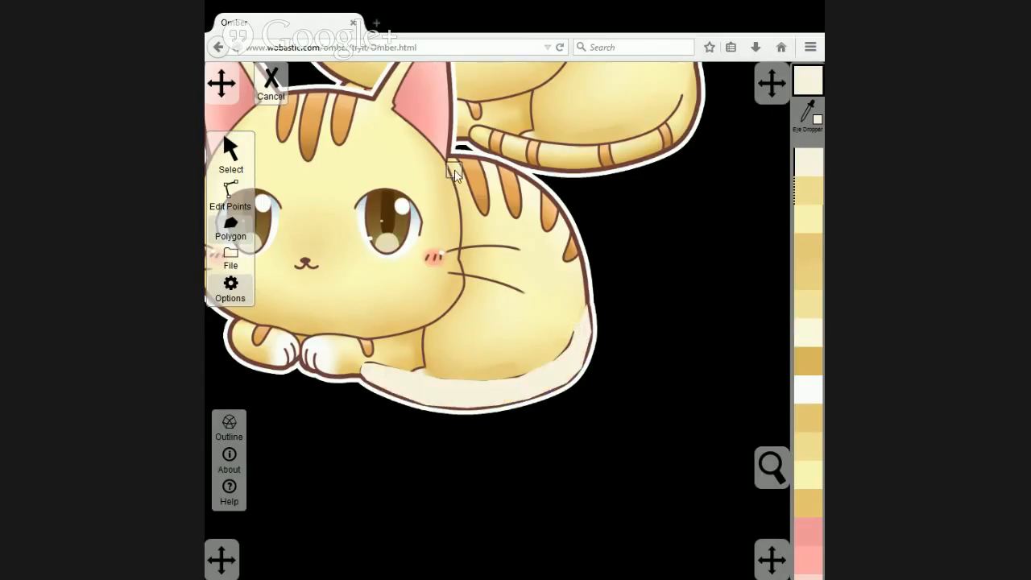
Fill the new tail polygon with the ochre yellow sampled from the copy's tail.
click(231, 161)
click(777, 117)
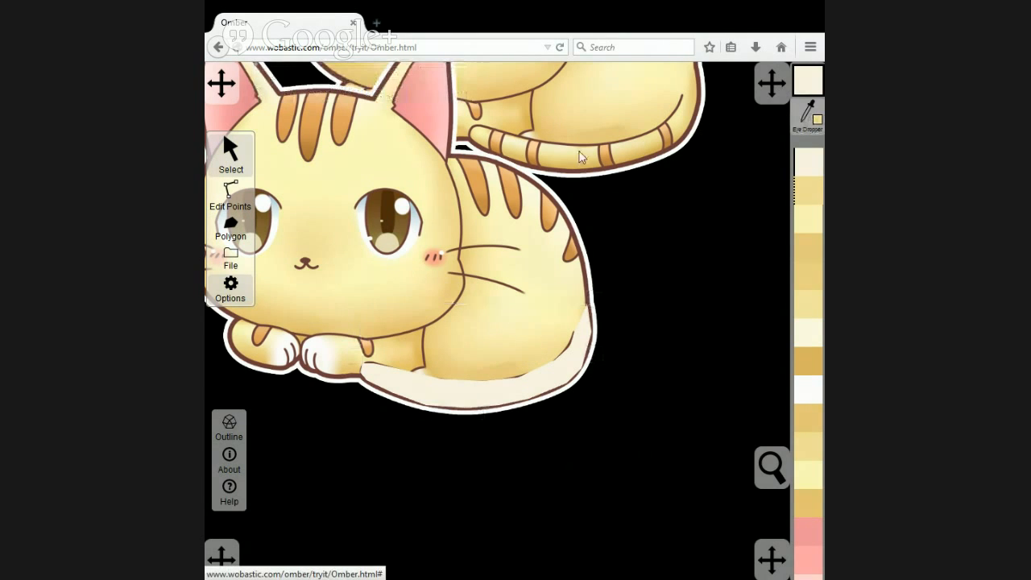
click(529, 211)
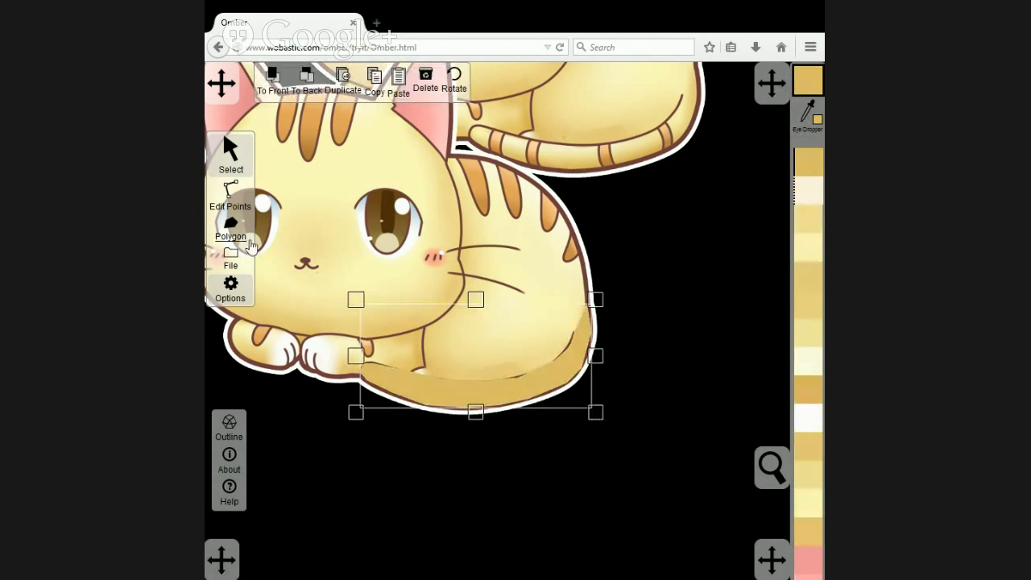
Colour all points along the tail polygon's upper edge pale cream, sampled from the upper side of the copy's tail.
click(232, 197)
drag(344, 335, 524, 384)
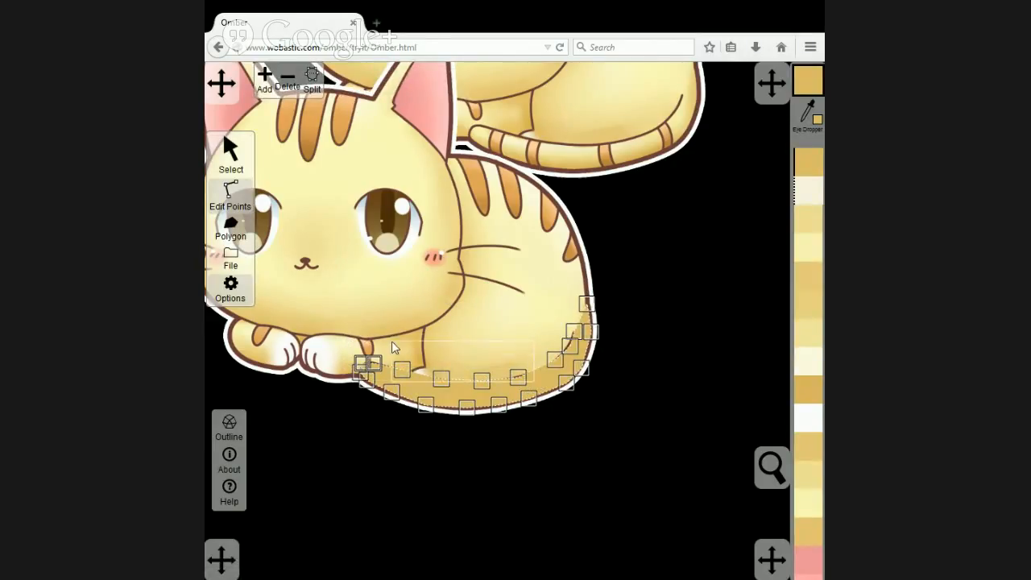
drag(392, 341, 535, 388)
drag(540, 324, 579, 363)
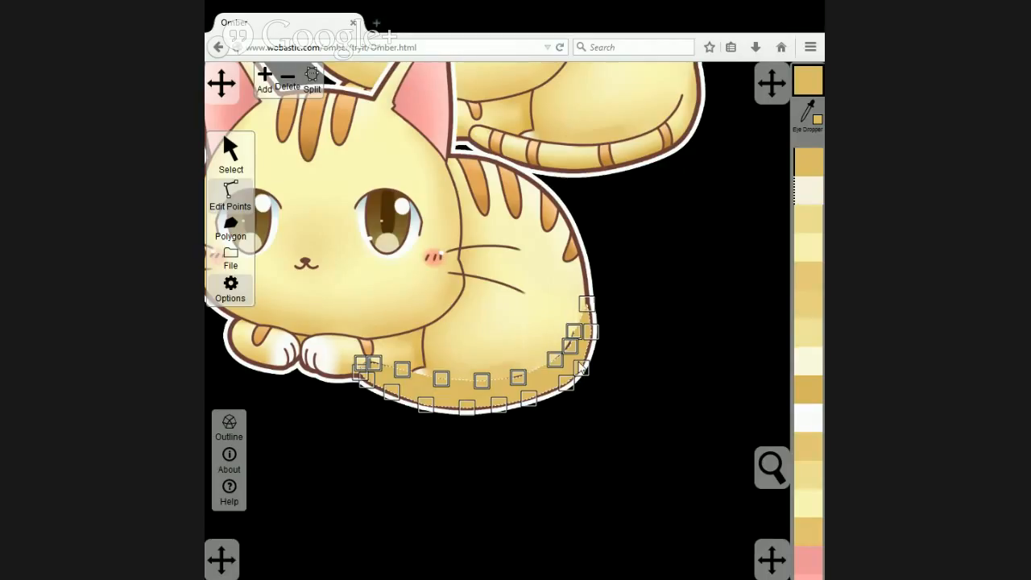
click(811, 104)
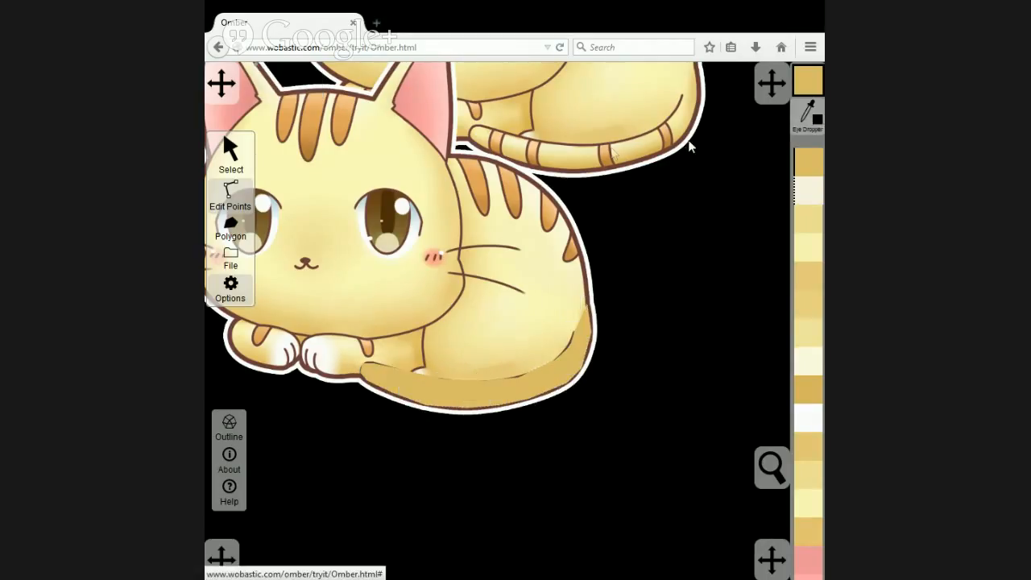
click(554, 146)
click(633, 267)
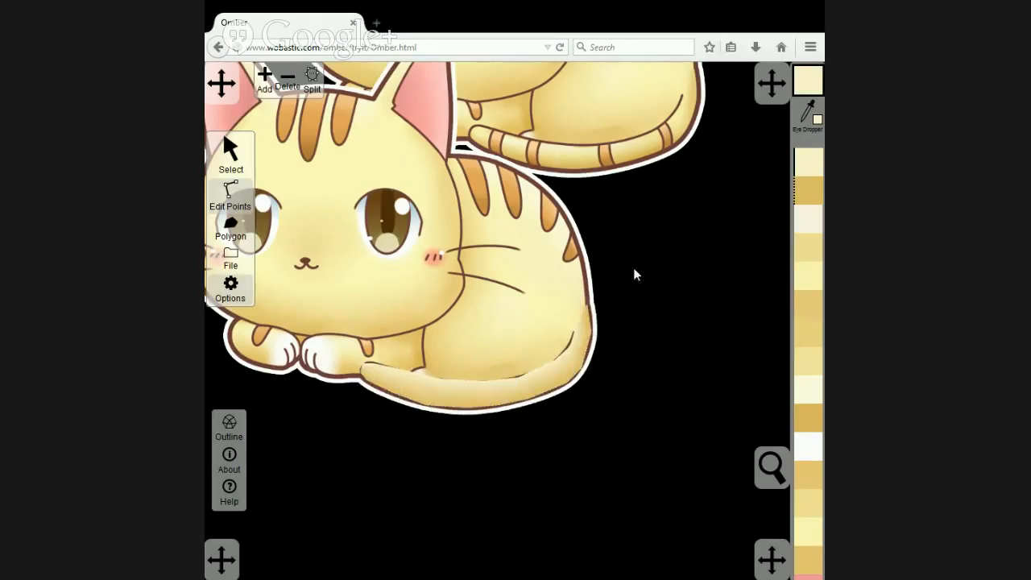
Colour the tail polygon's topmost point, where it meets the cat's rear, golden yellow sampled from the copy.
click(586, 316)
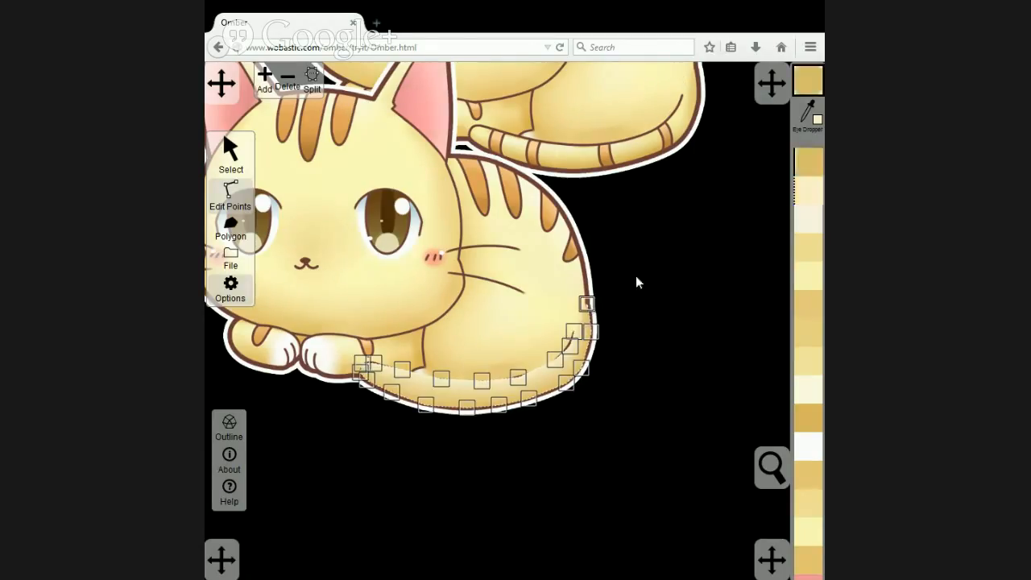
click(808, 115)
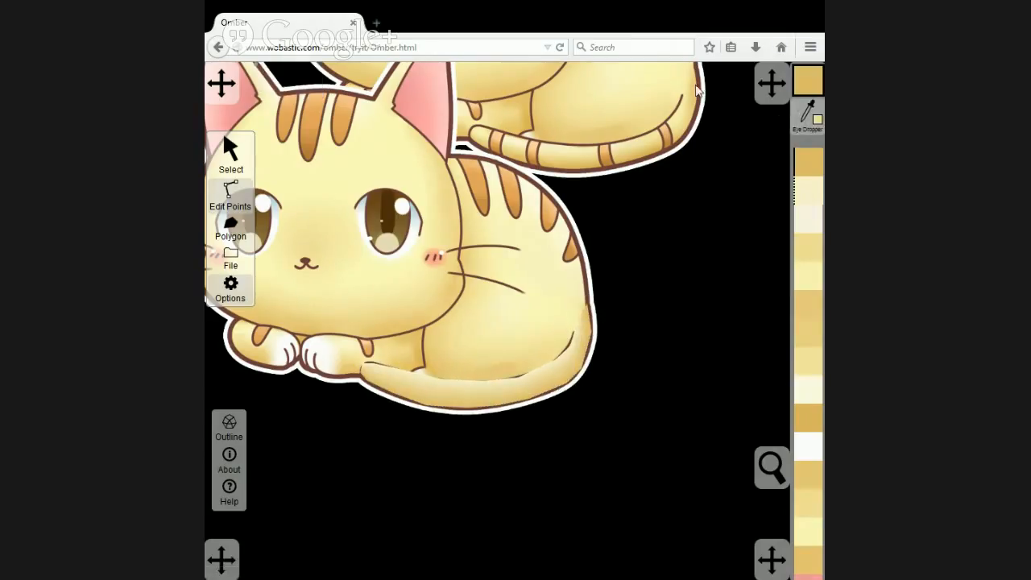
click(682, 166)
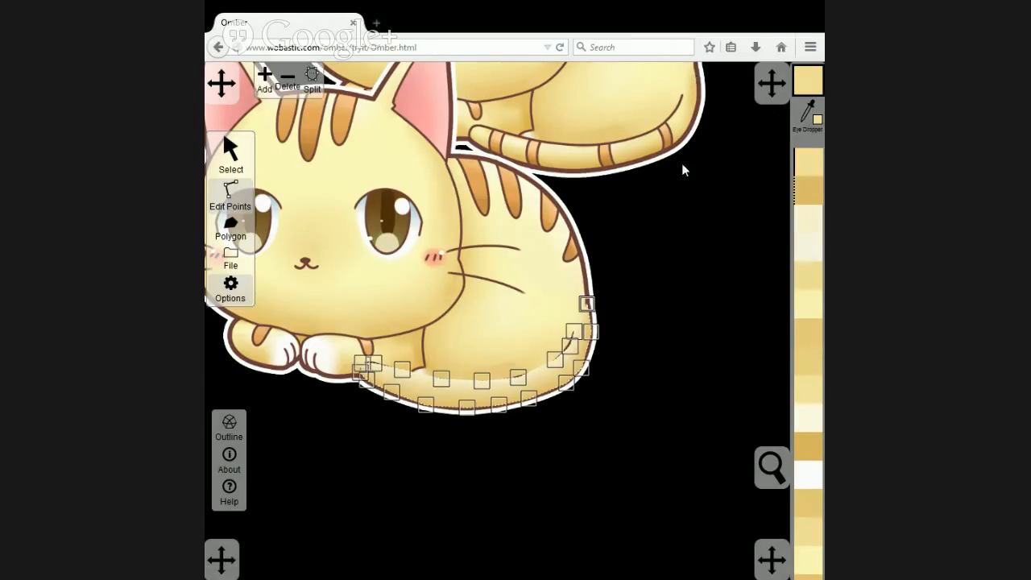
Colour the tail polygon's point at the upper end of the crease line pale yellow, sampled from the same spot on the copy.
click(573, 331)
click(811, 113)
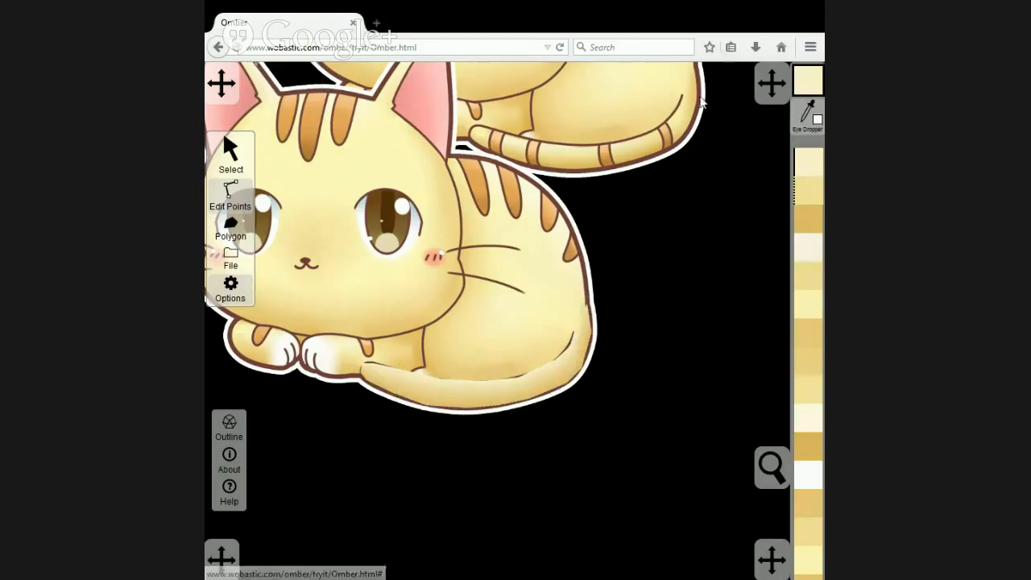
click(682, 92)
click(533, 318)
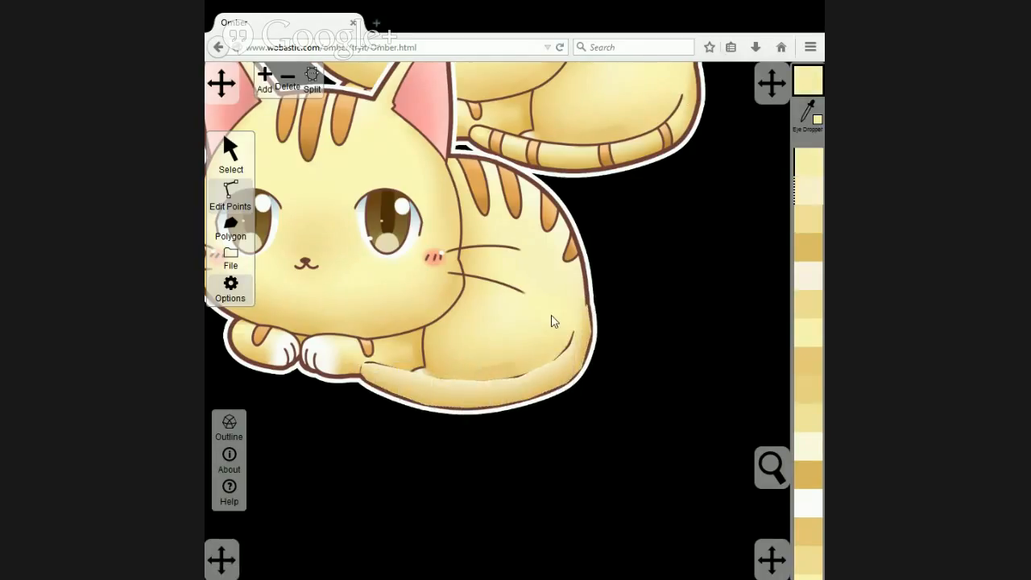
click(585, 339)
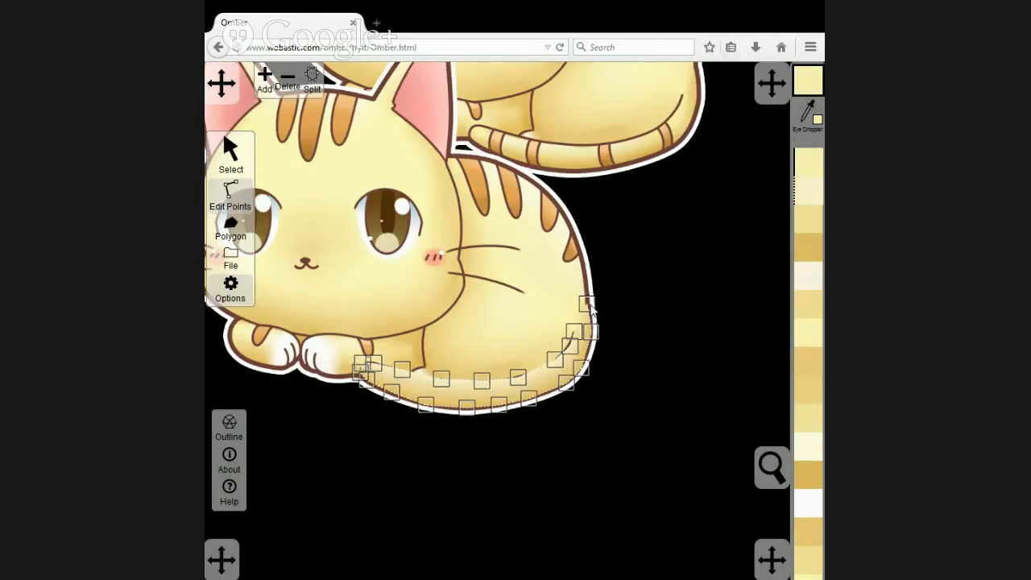
click(572, 297)
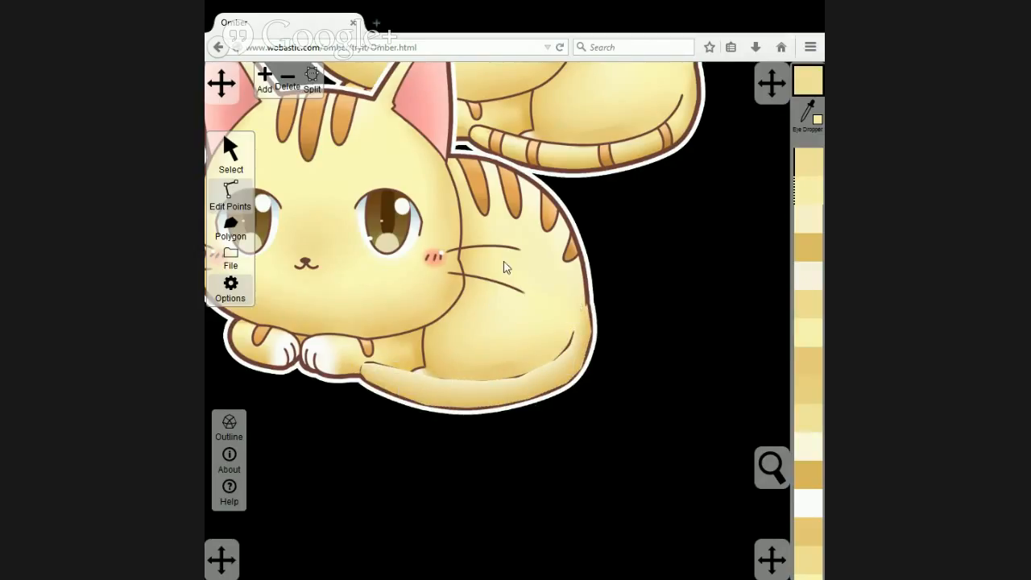
Send the traced artwork image to the back so it lies behind all the polygons.
click(230, 153)
click(389, 239)
click(307, 87)
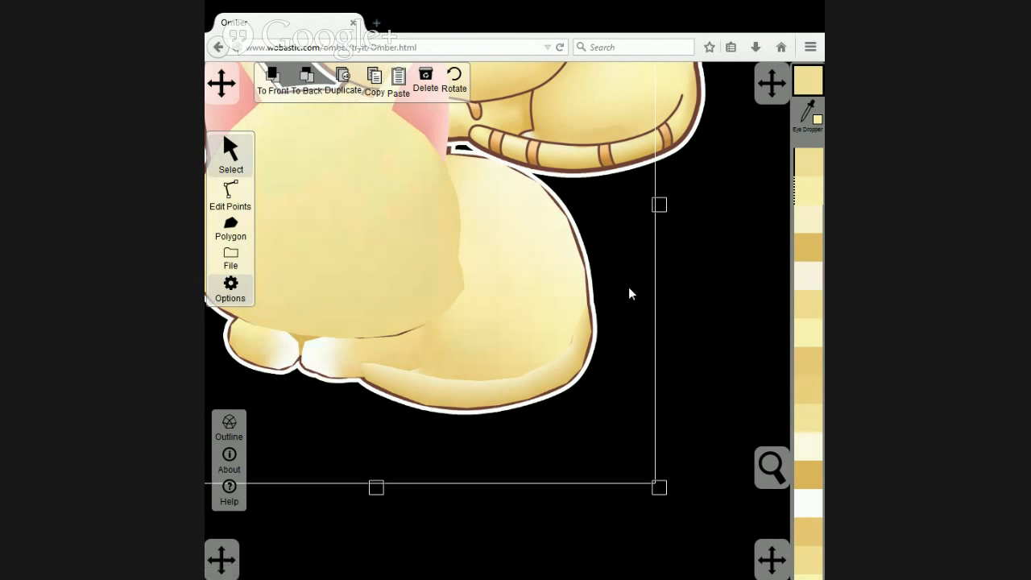
click(709, 289)
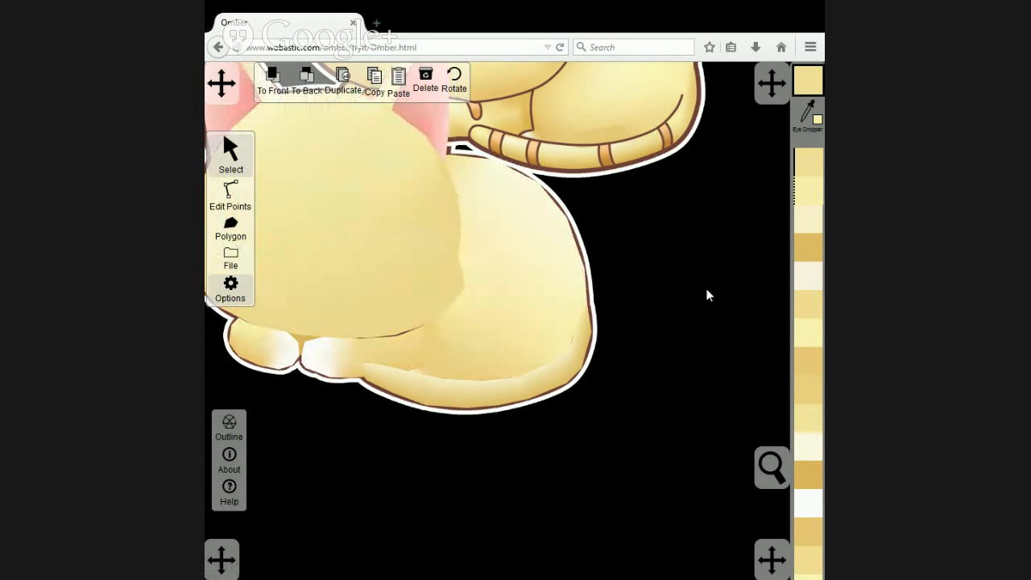
Recolour the body polygon's point at the tail's topmost point with the same golden yellow as the tail's point there.
click(564, 313)
click(231, 201)
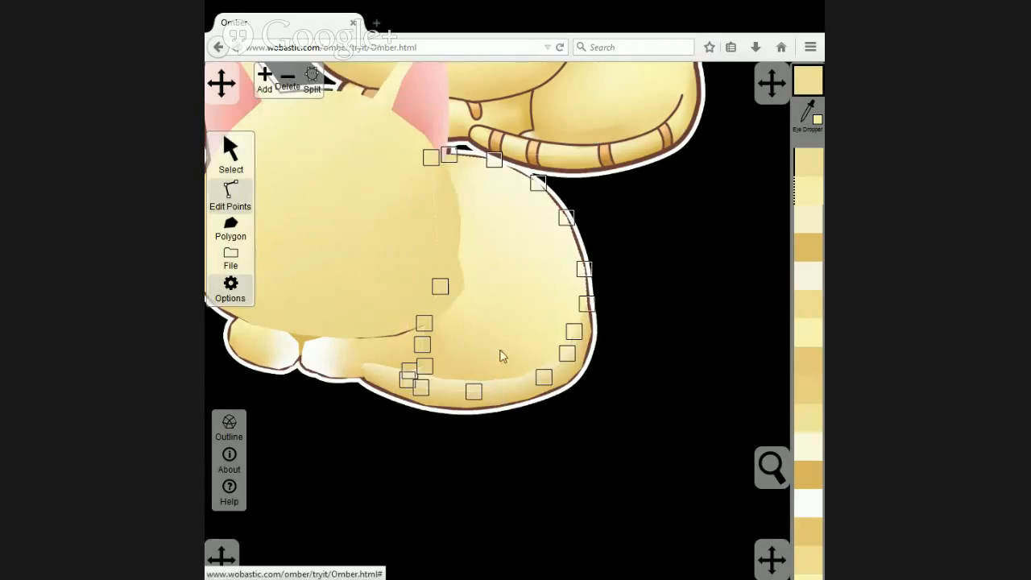
click(587, 303)
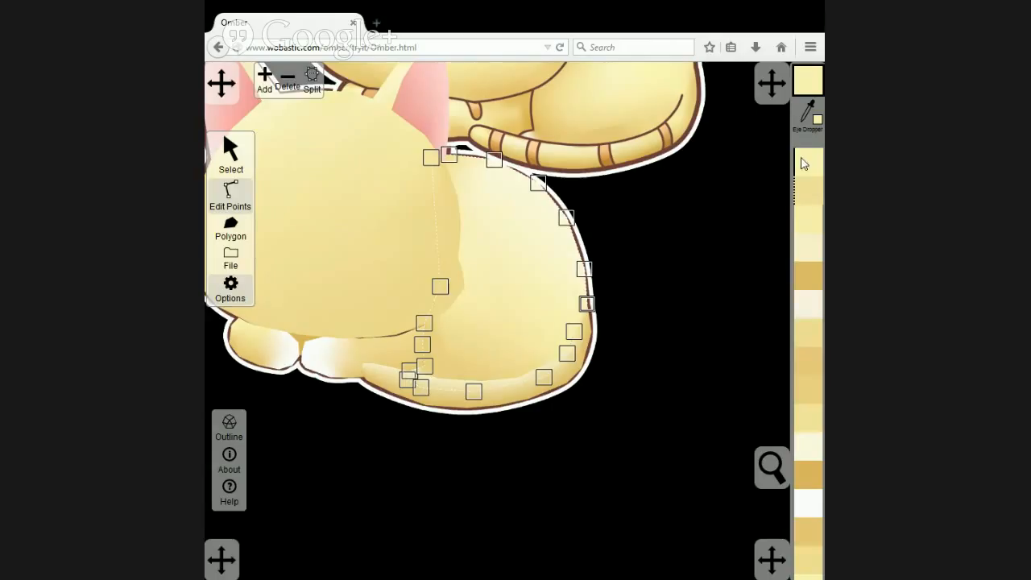
click(530, 280)
click(594, 335)
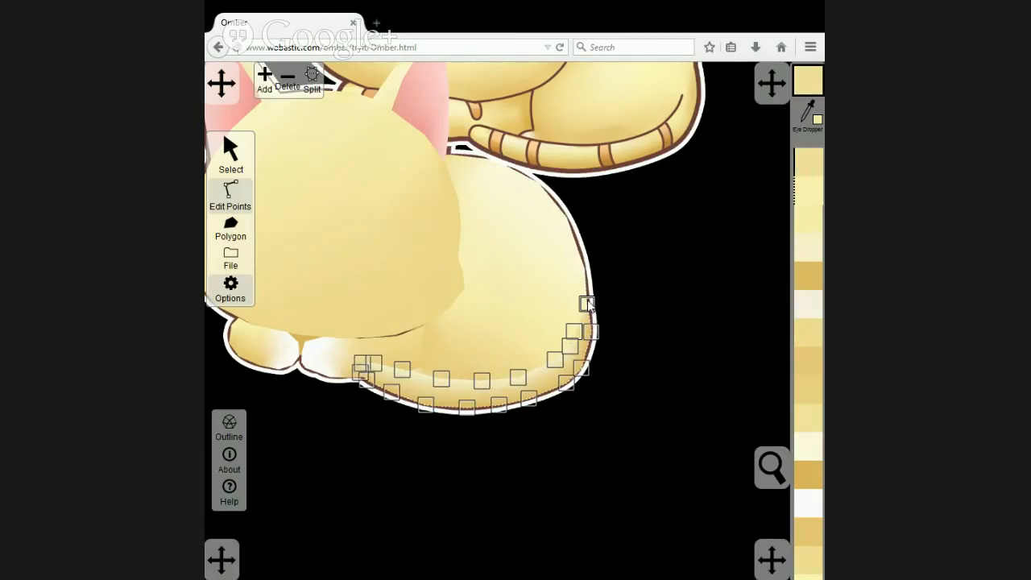
click(562, 287)
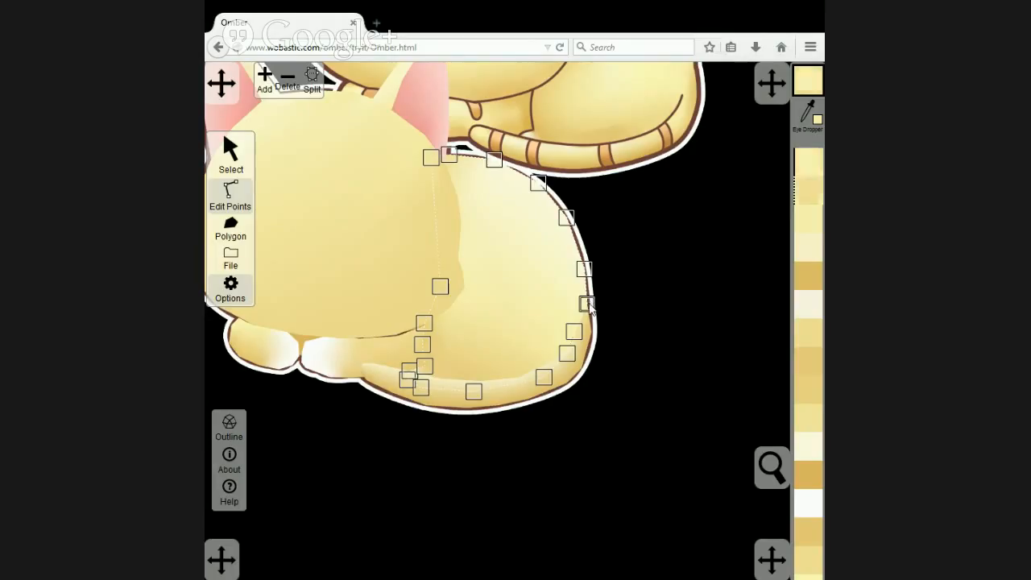
click(812, 198)
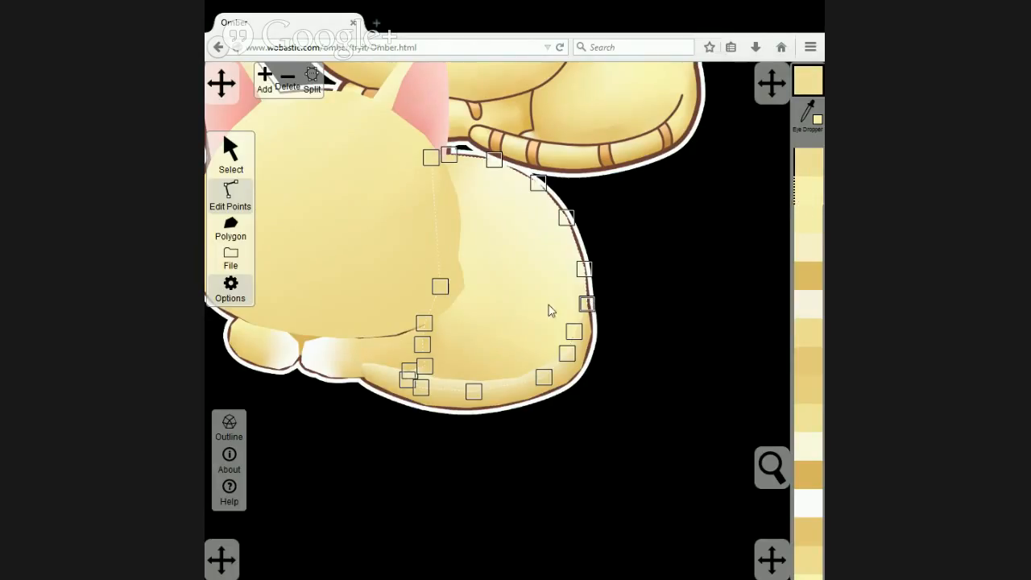
Match the body polygon's point at the upper end of the tail crease to the tail point's pale yellow.
click(584, 348)
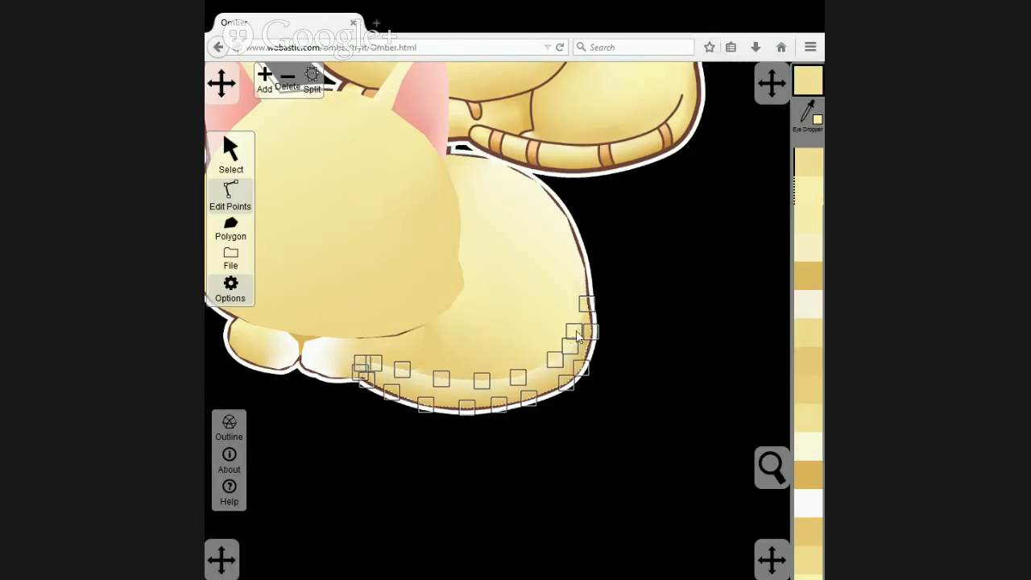
click(574, 331)
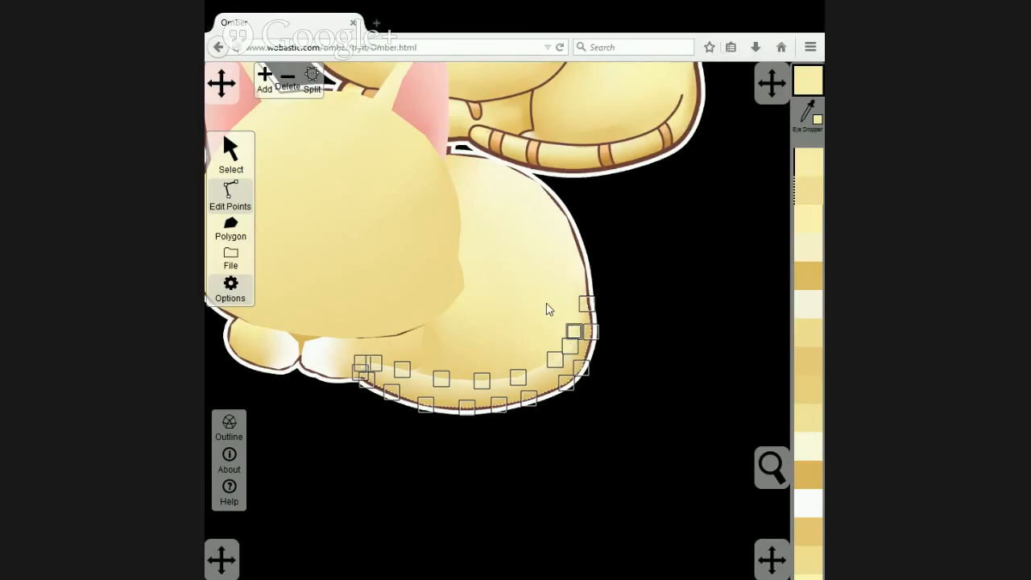
click(547, 309)
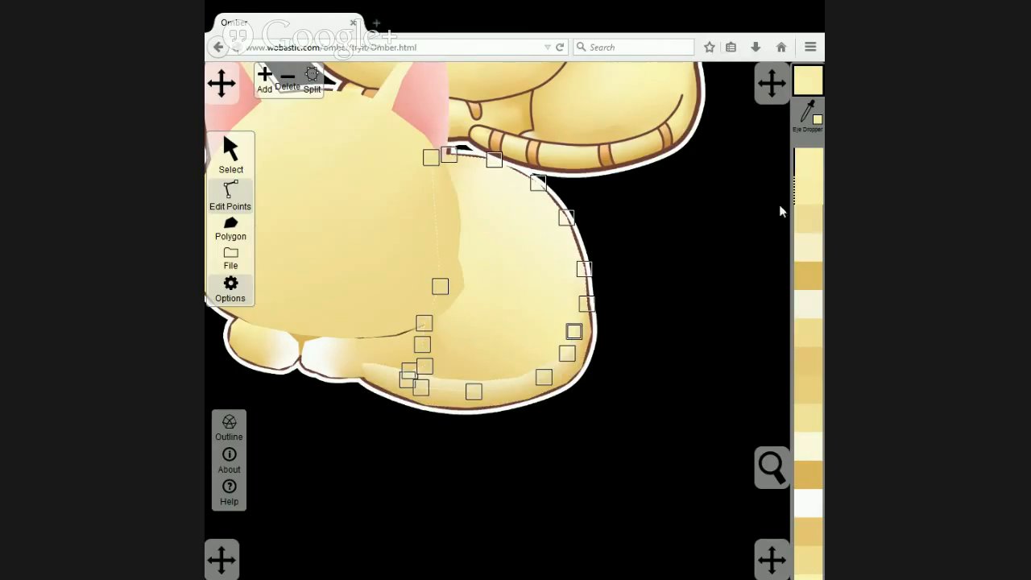
click(658, 335)
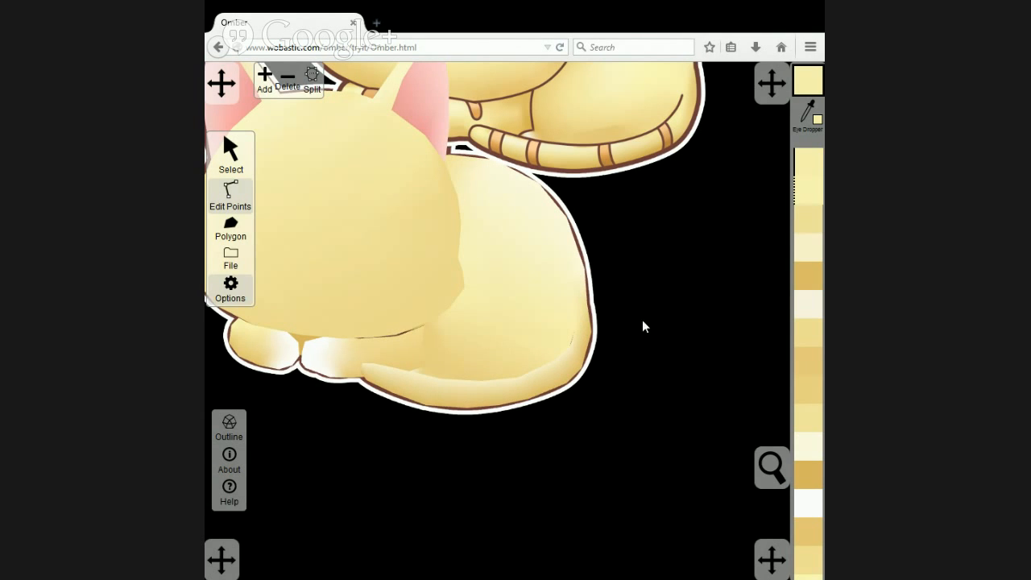
Move the reference copy of the cat beside the polygon cat so the two no longer overlap.
drag(637, 282, 777, 311)
scroll(776, 310, down, 2)
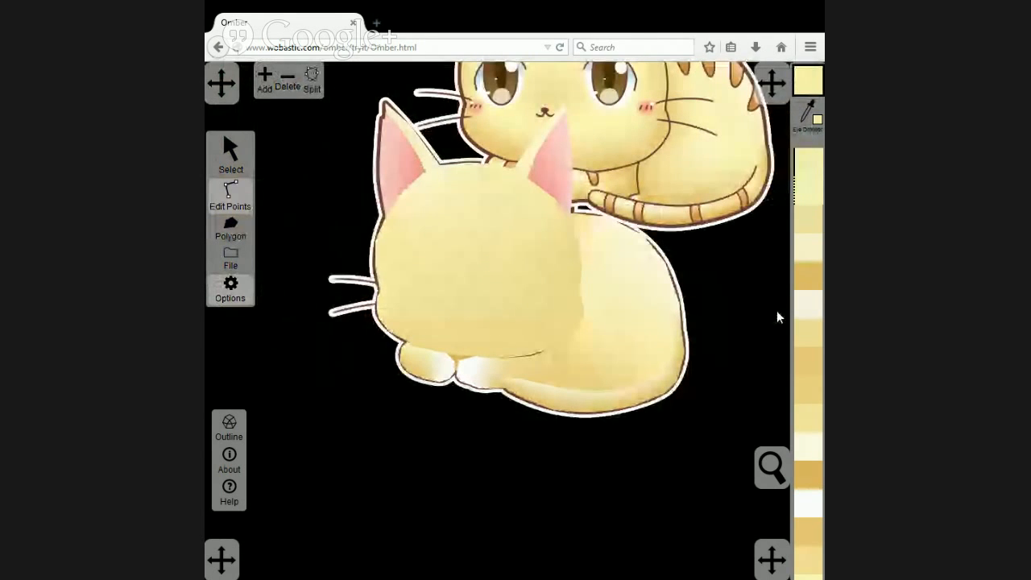
scroll(774, 309, down, 2)
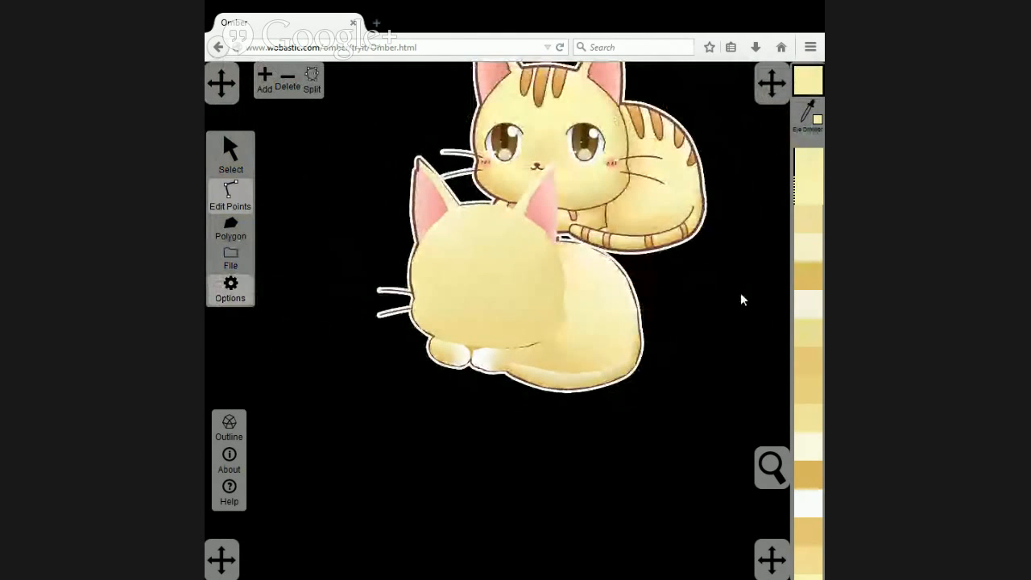
drag(721, 296, 722, 333)
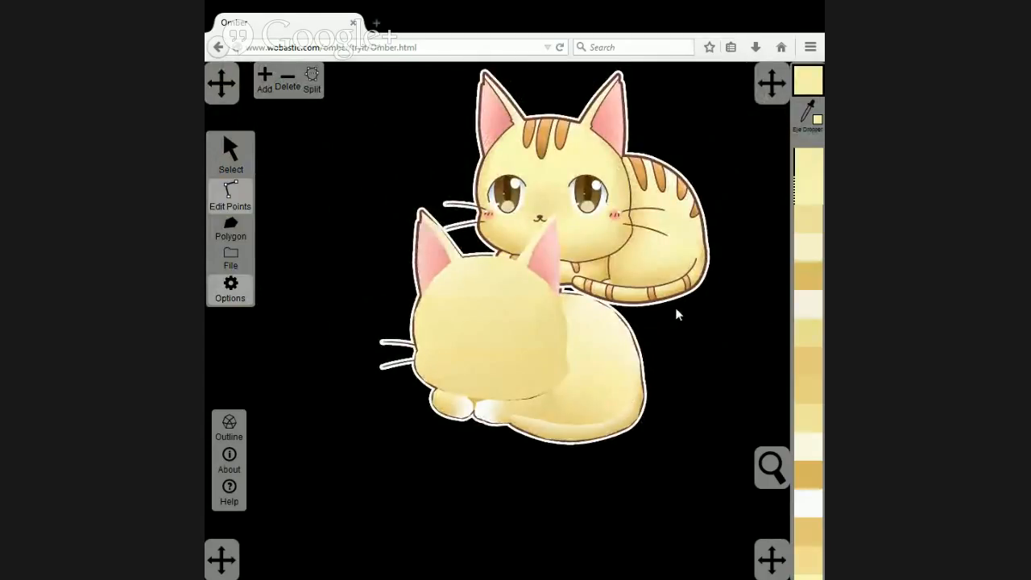
drag(690, 331, 676, 348)
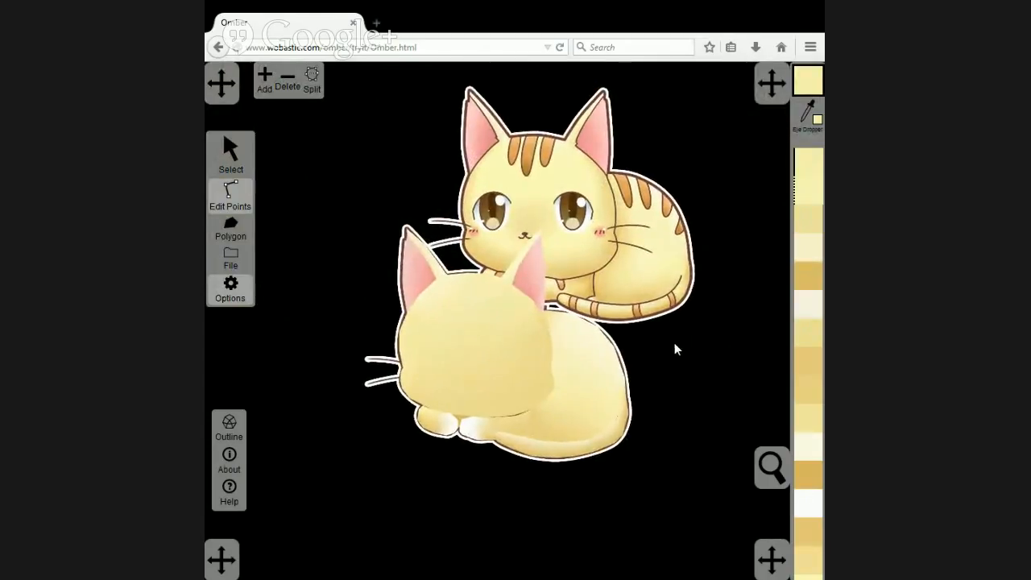
click(231, 153)
drag(513, 164, 723, 319)
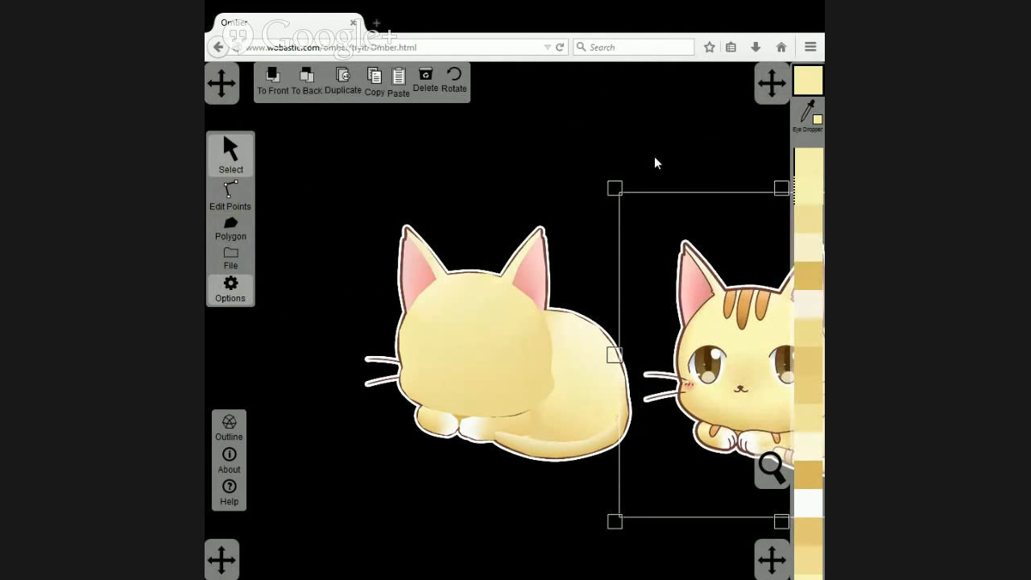
drag(654, 157, 534, 152)
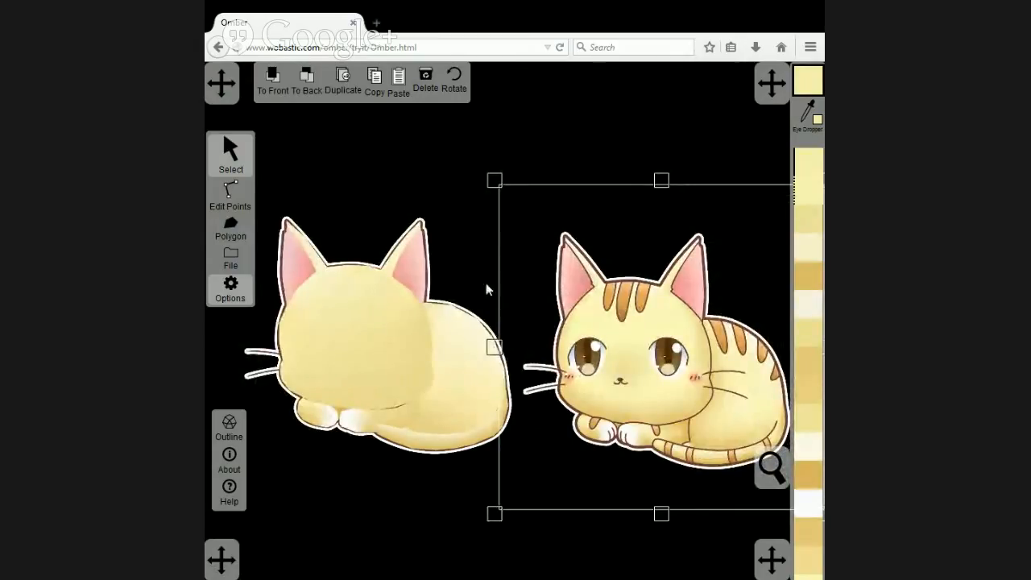
Bring the traced artwork image to the front and trace the cat's eye nearest its whiskers' white outline as a closed polygon.
click(357, 252)
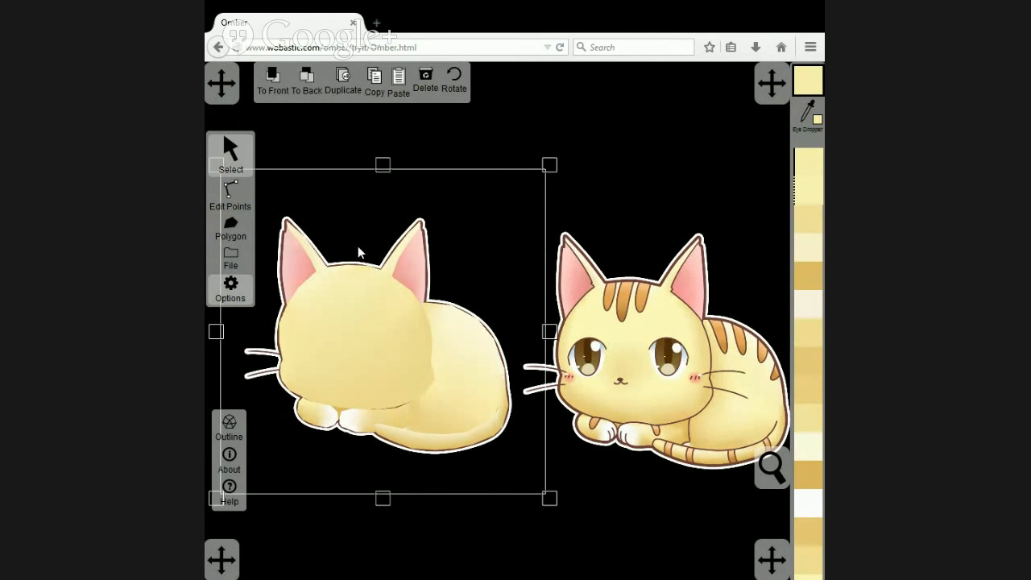
click(271, 80)
scroll(435, 314, up, 5)
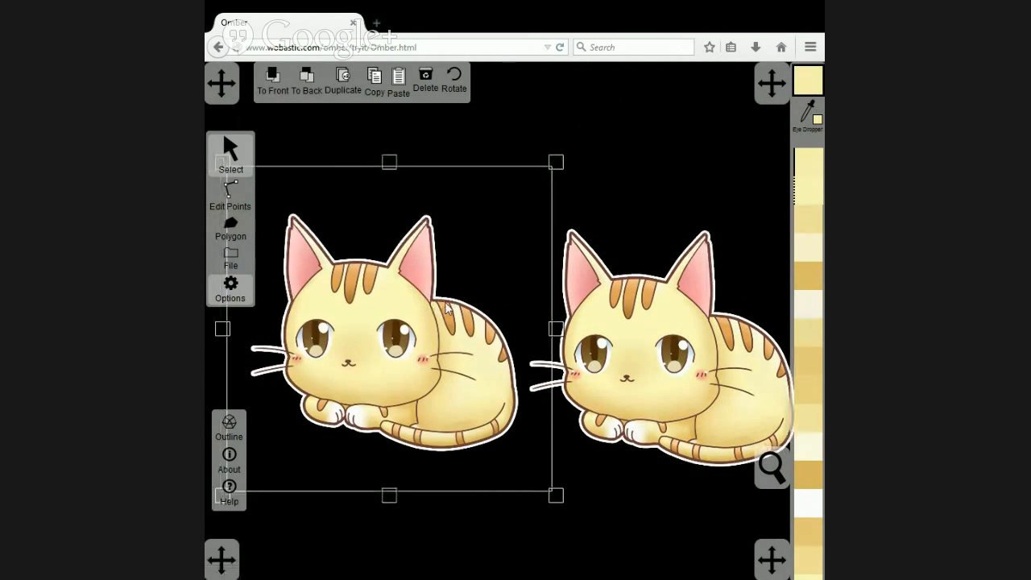
scroll(458, 321, up, 2)
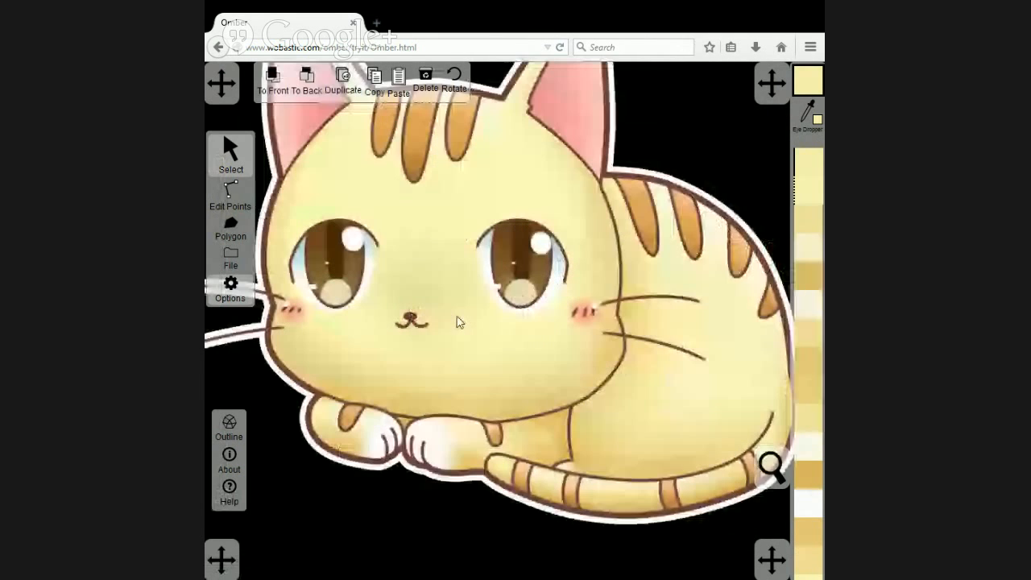
scroll(382, 282, up, 2)
click(226, 229)
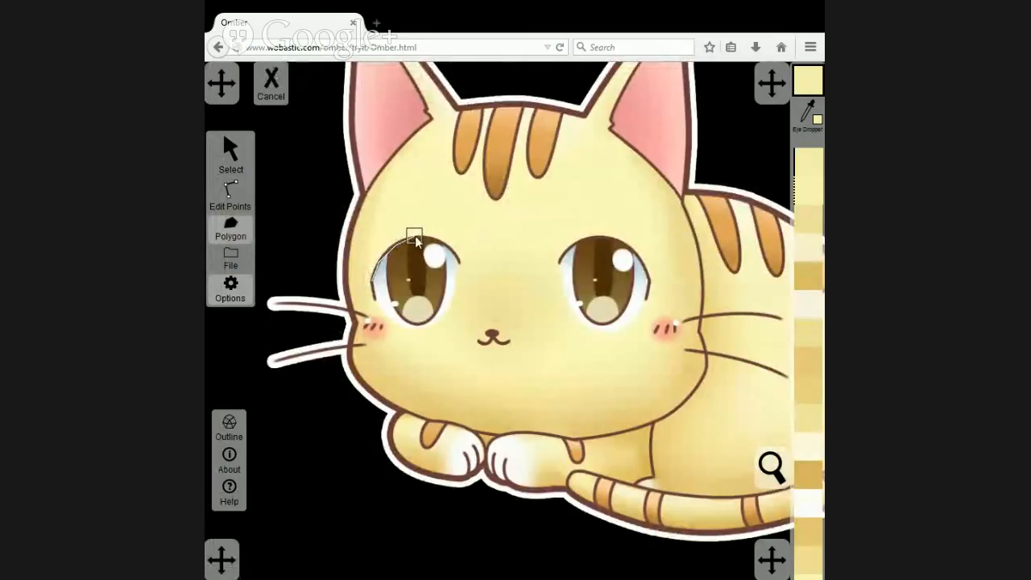
mouse_move(415, 236)
mouse_down()
mouse_move(446, 243)
mouse_move(459, 262)
mouse_up()
drag(456, 259, 447, 313)
click(369, 277)
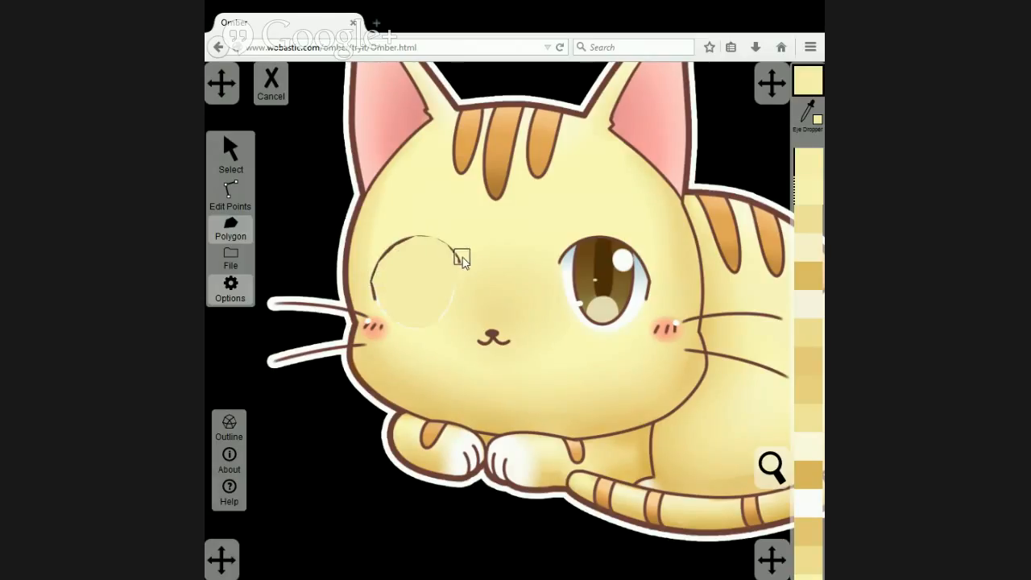
Colour the upper points of the traced eye polygon with the light blue sampled from the other eye's upper white area.
click(236, 200)
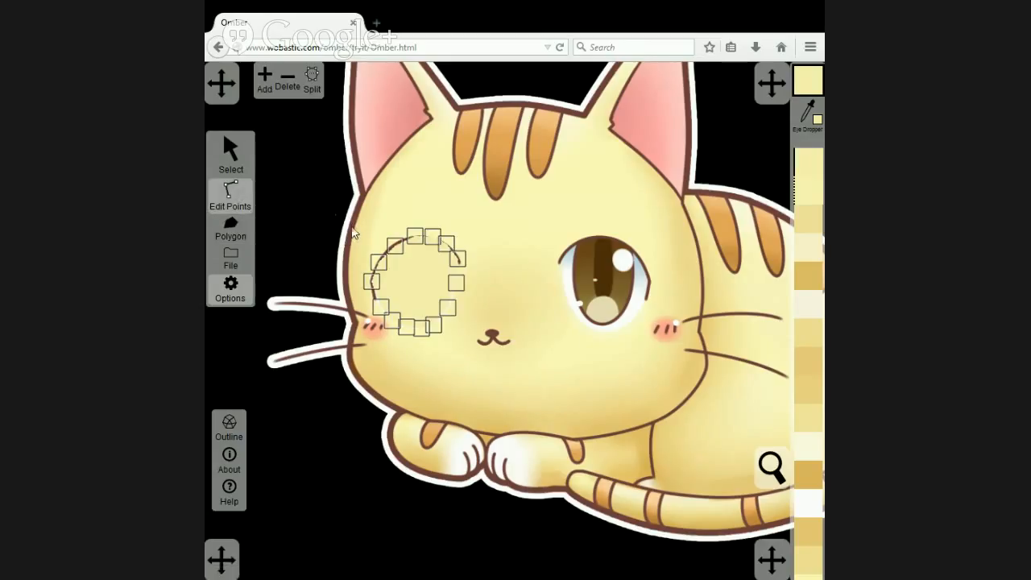
drag(357, 211, 509, 280)
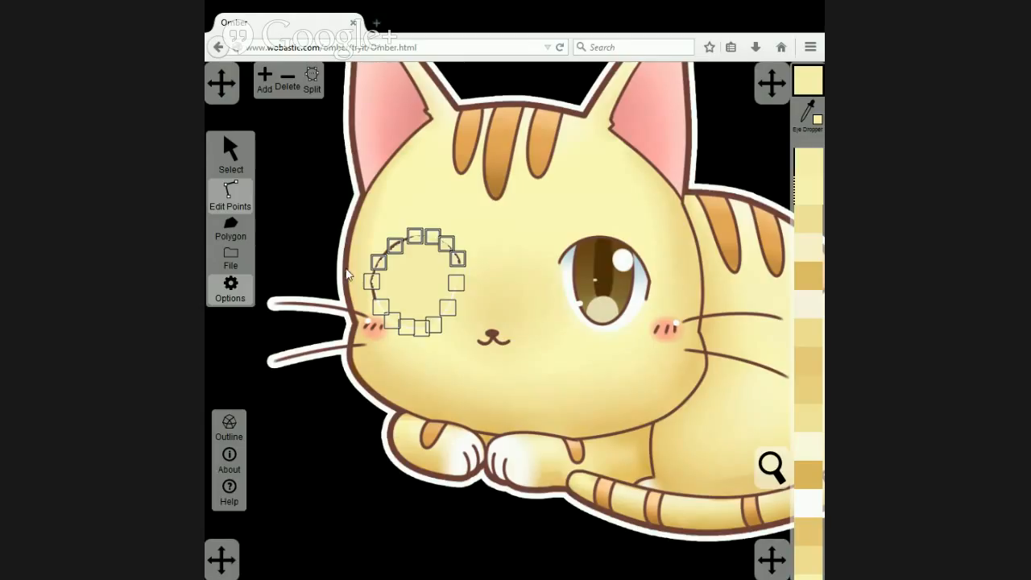
click(809, 112)
click(573, 257)
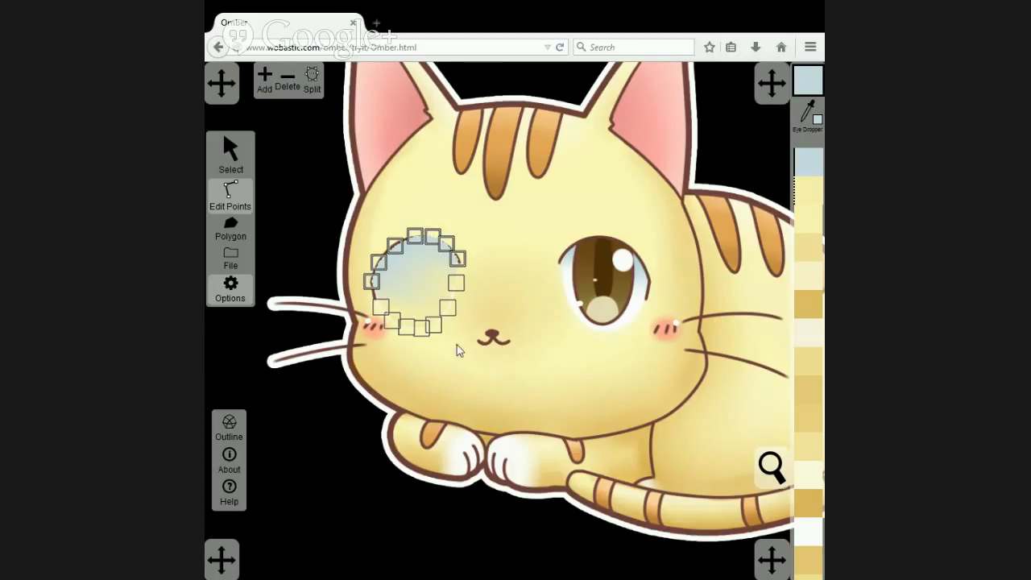
Colour the eye polygon's remaining lower points with the white sampled from beneath the other eye's iris.
click(461, 281)
click(809, 113)
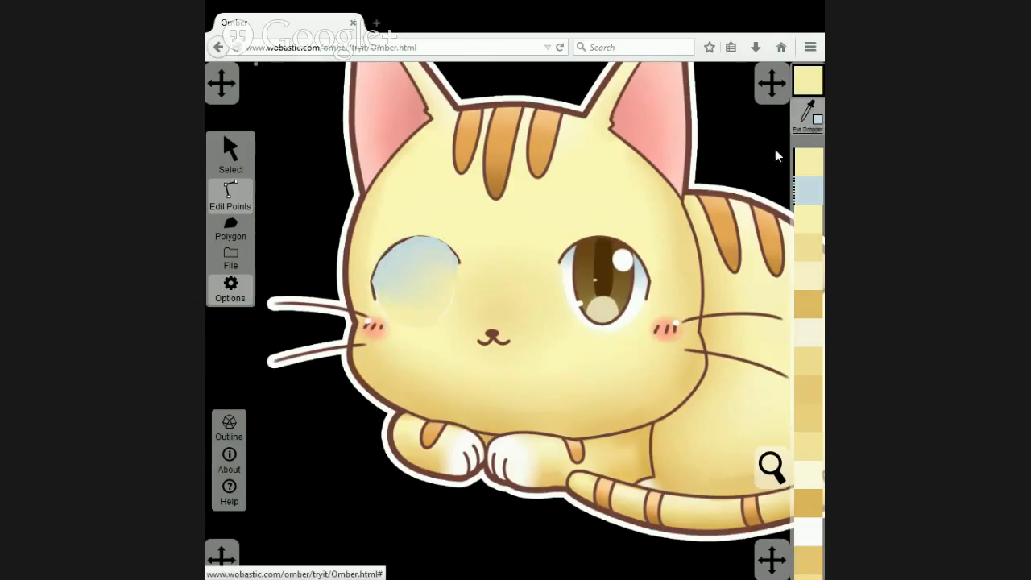
click(598, 327)
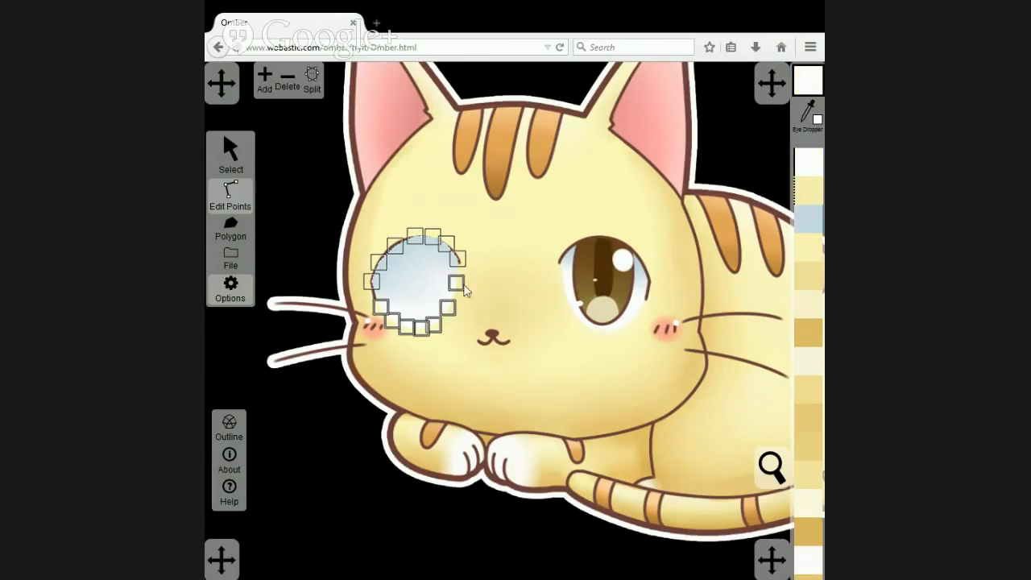
Recolour the eye polygon's lower side points with off-white shades sampled from the matching side areas of the other eye, and deselect them.
click(459, 282)
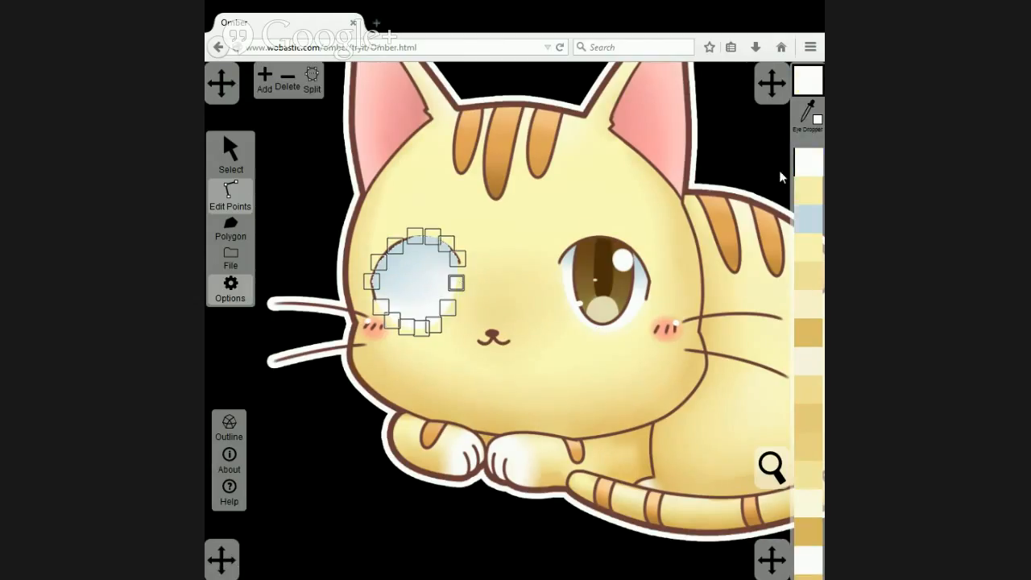
shift+click(380, 310)
click(809, 113)
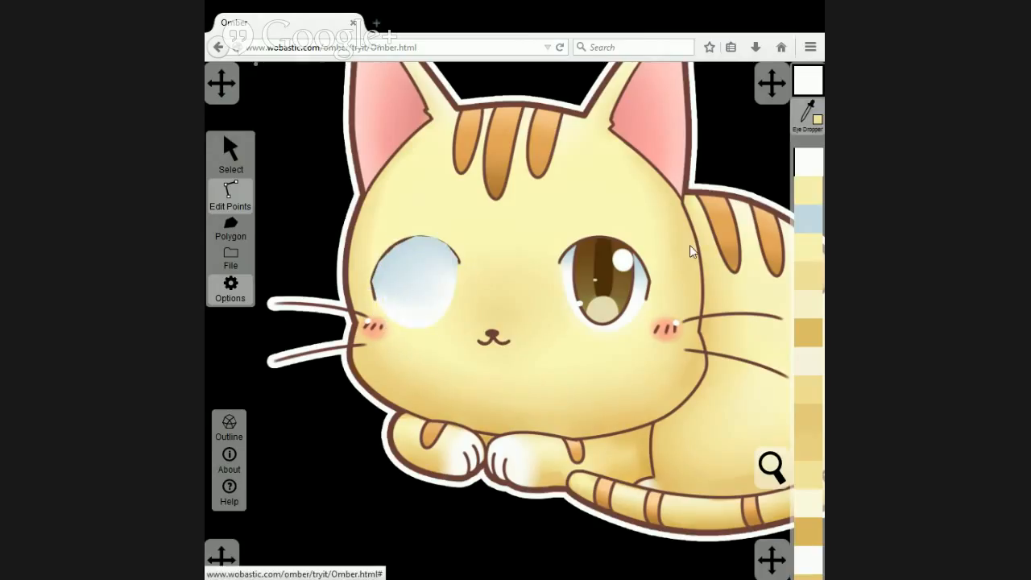
click(642, 302)
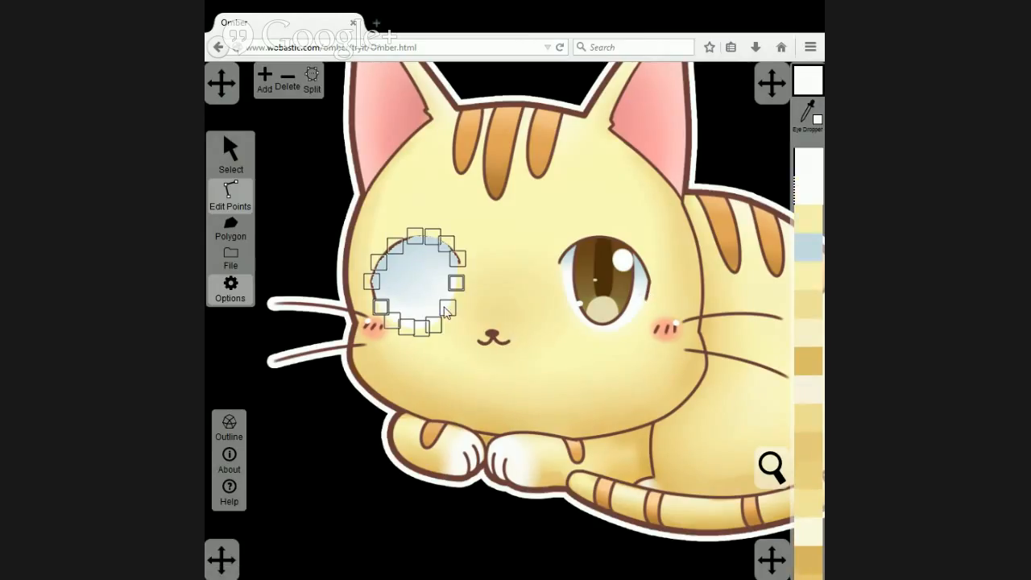
click(446, 307)
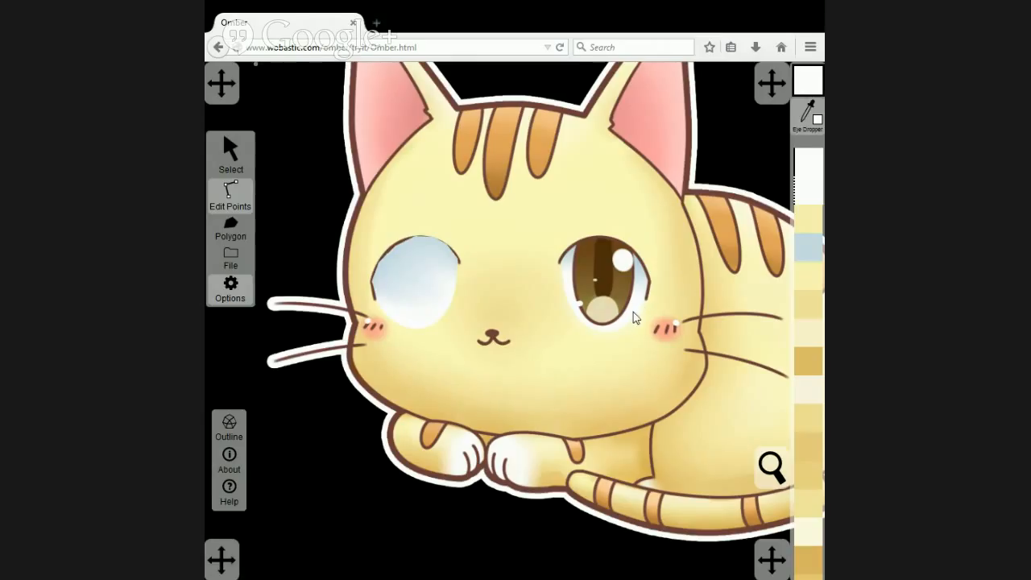
click(472, 258)
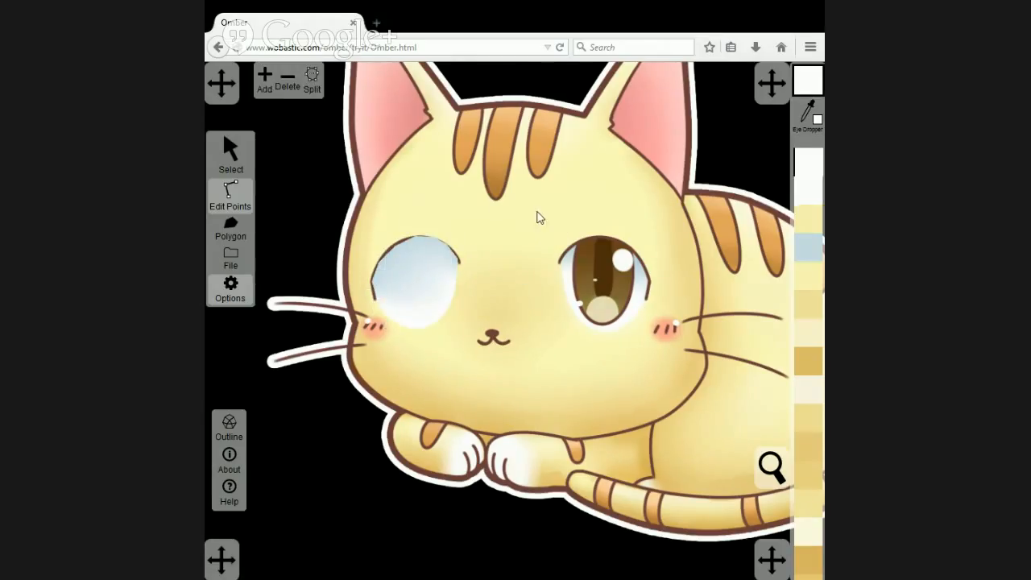
Compare the shaded polygons with the original artwork by alternately bringing the artwork image to the front and sending it to the back.
click(226, 149)
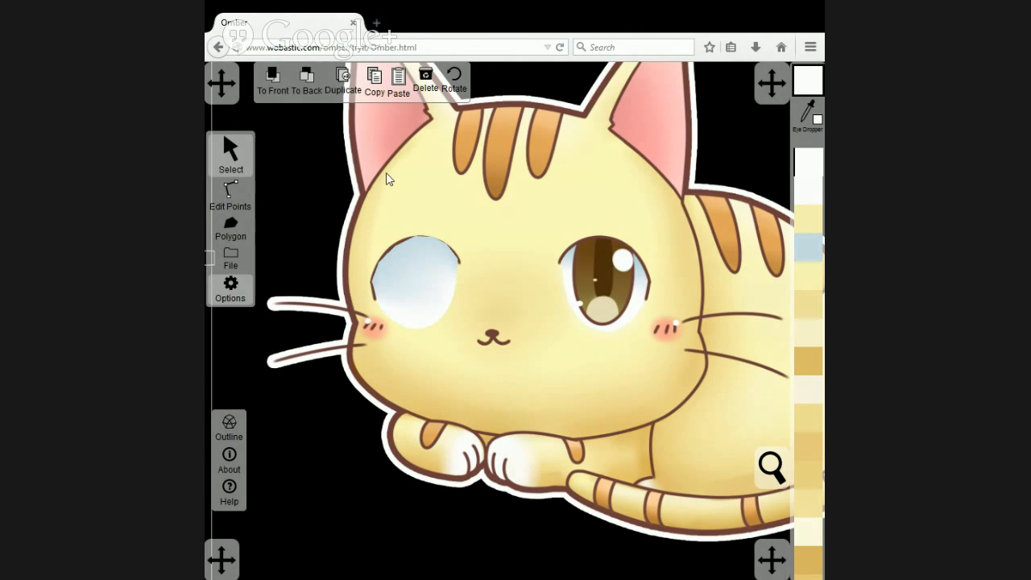
click(275, 88)
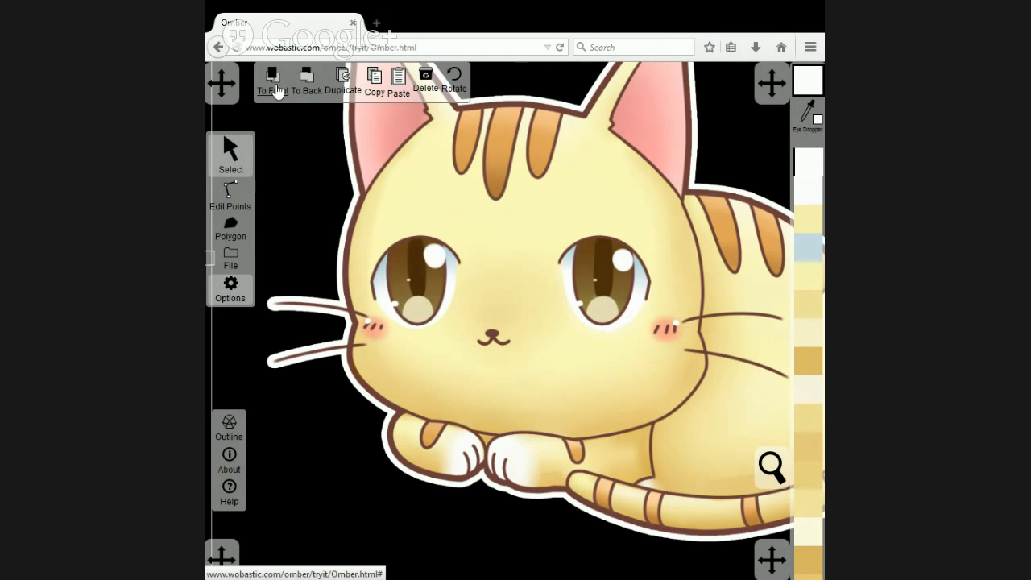
click(306, 90)
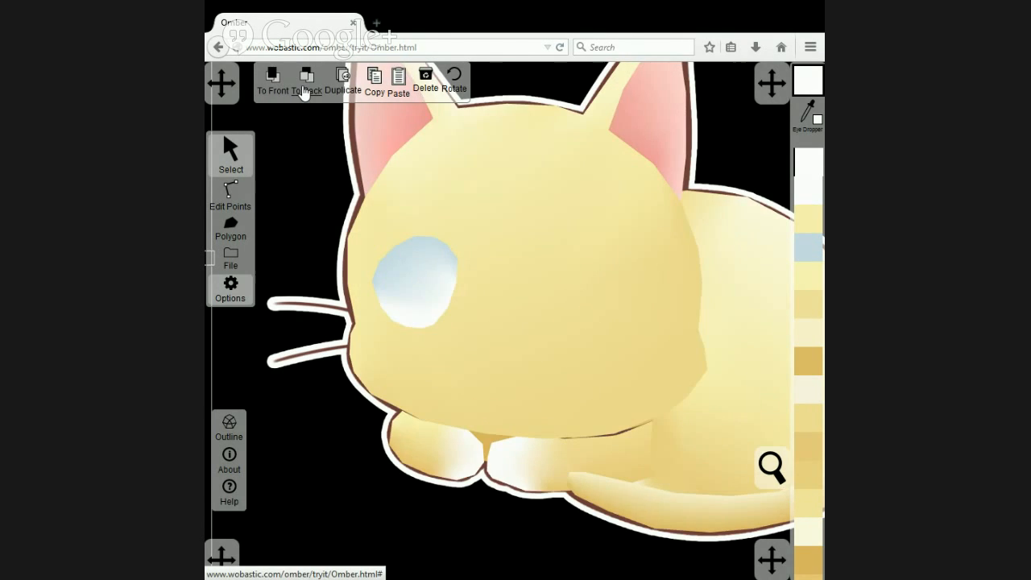
click(274, 88)
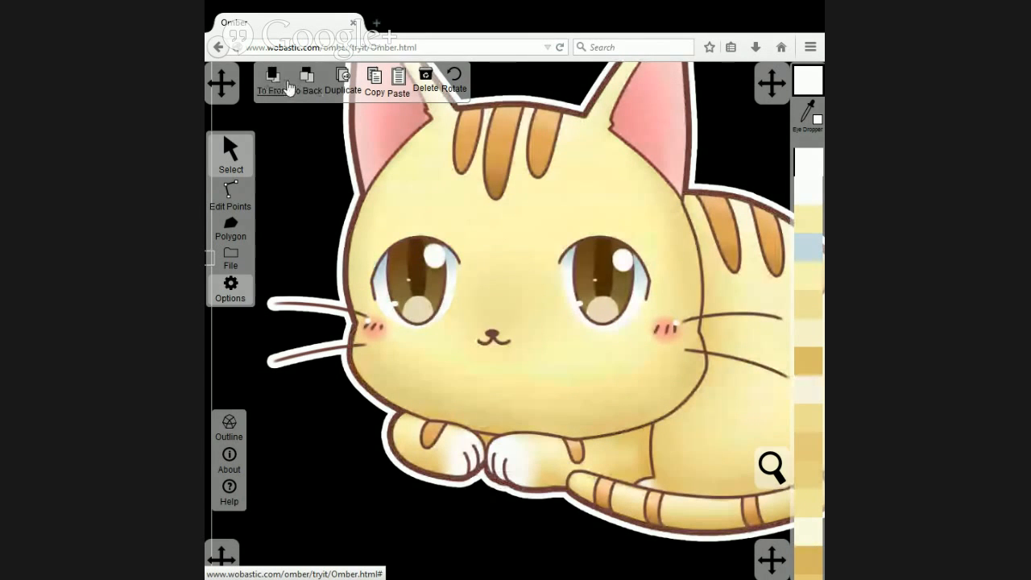
click(301, 83)
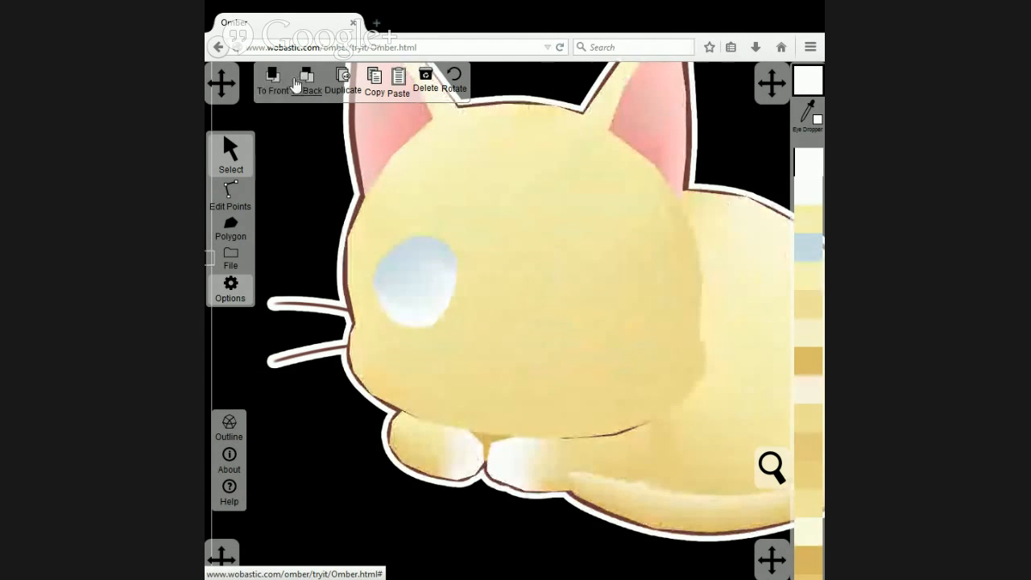
click(272, 86)
click(304, 89)
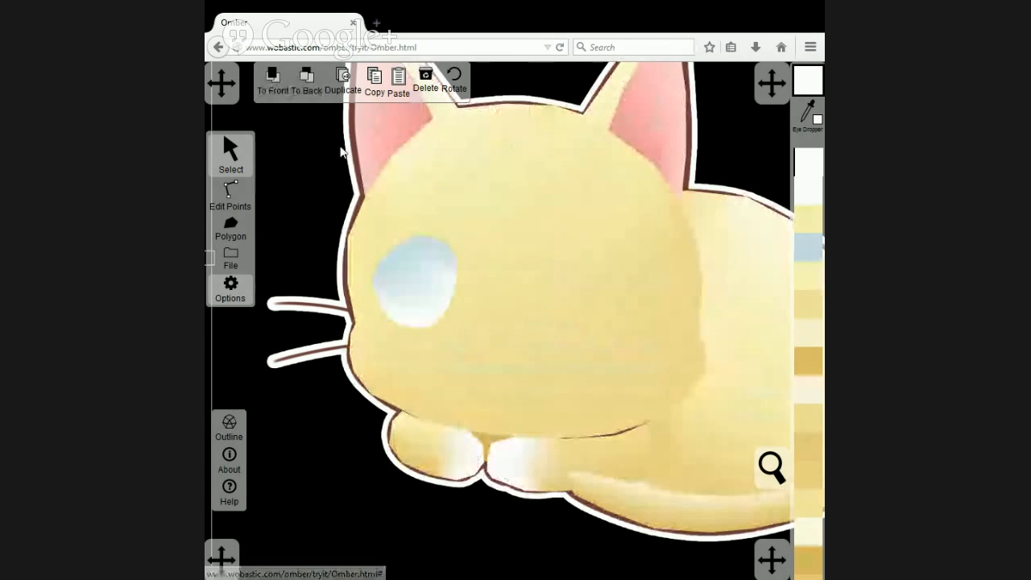
Bring the artwork image to the front and start a new polygon over the same eye's details.
click(272, 87)
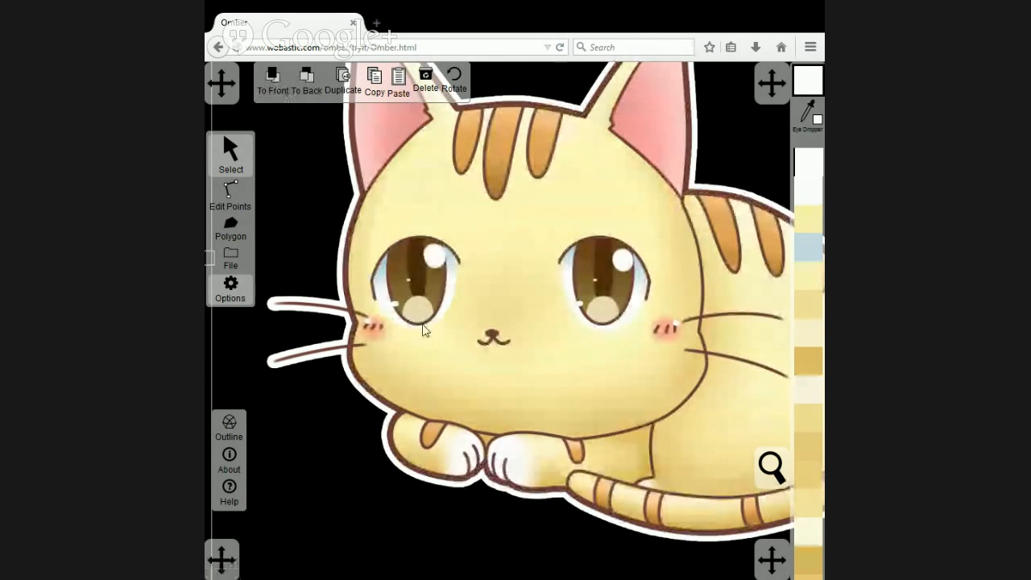
click(230, 229)
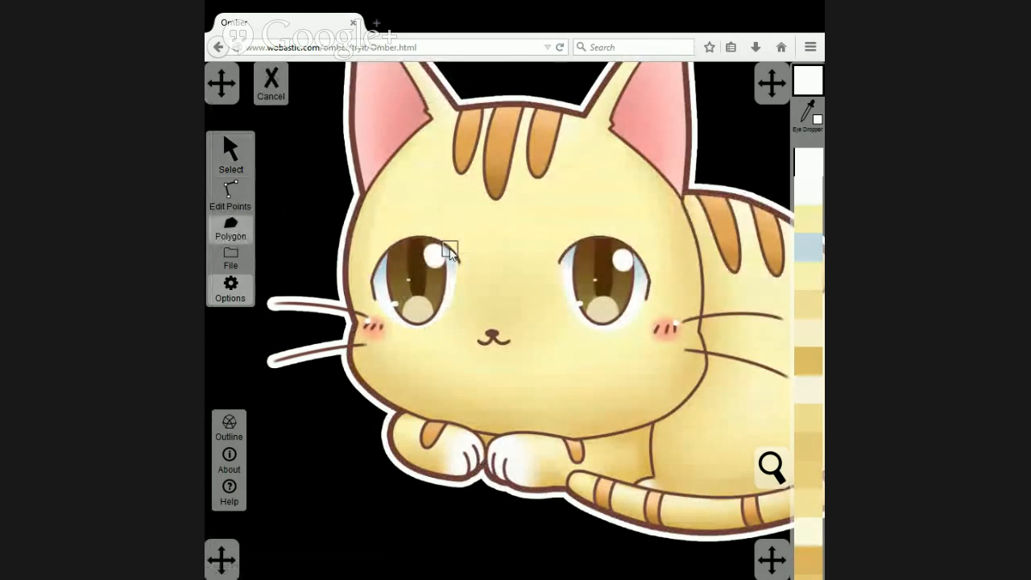
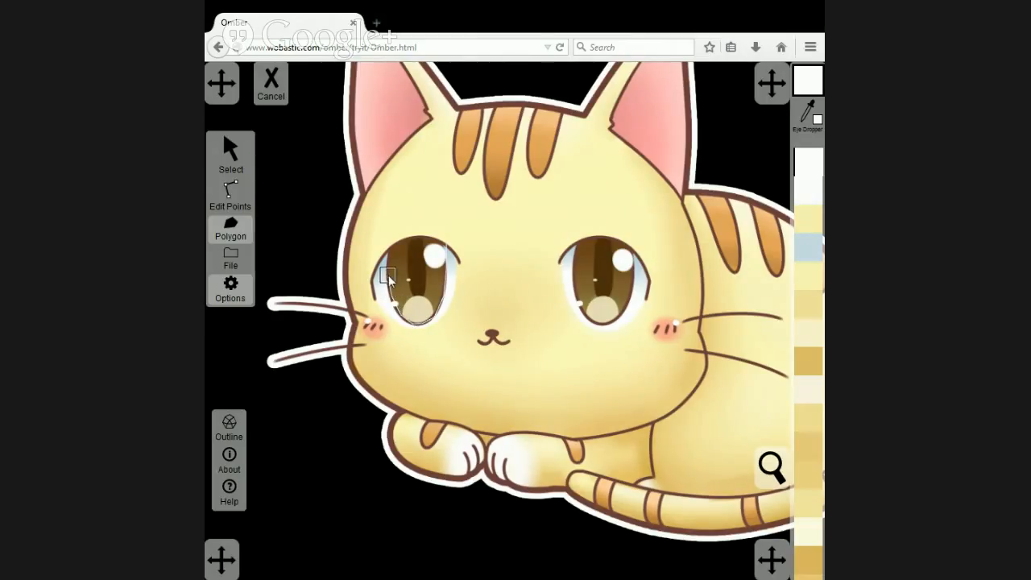
Finish the iris polygon over the eye and fill it with the dark brown sampled from the top of the other iris.
click(413, 236)
click(441, 241)
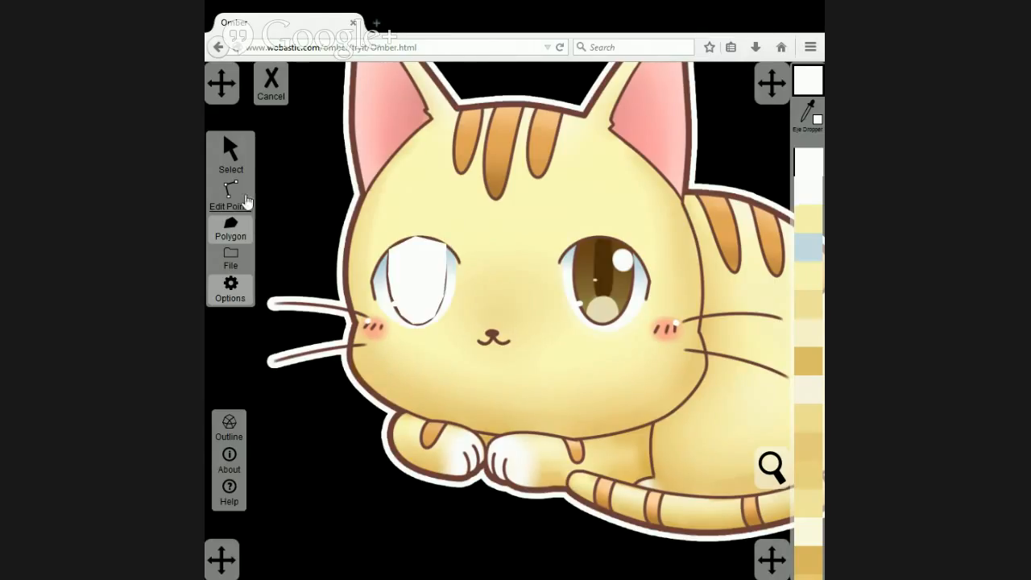
click(231, 155)
click(806, 117)
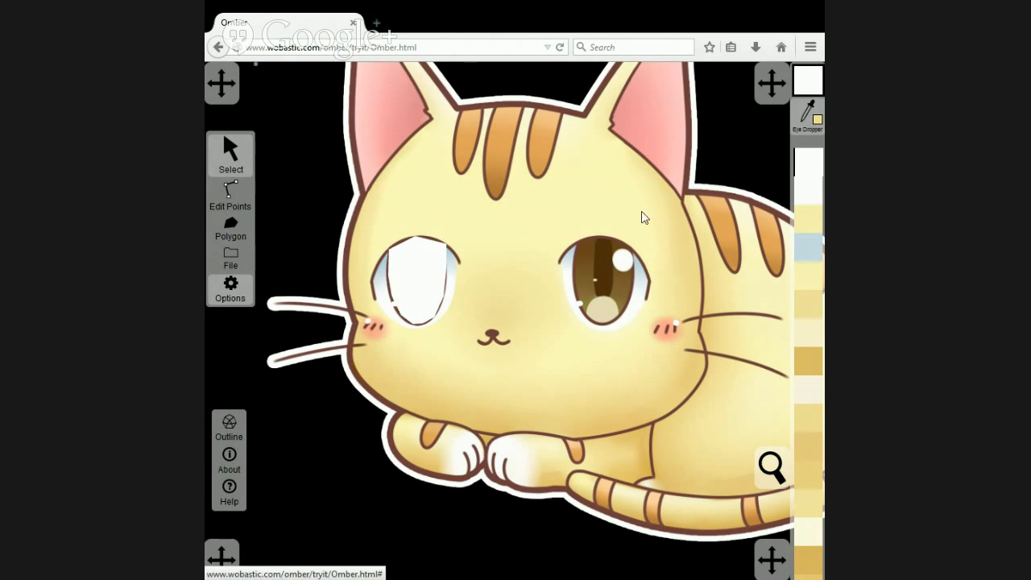
click(592, 248)
click(591, 240)
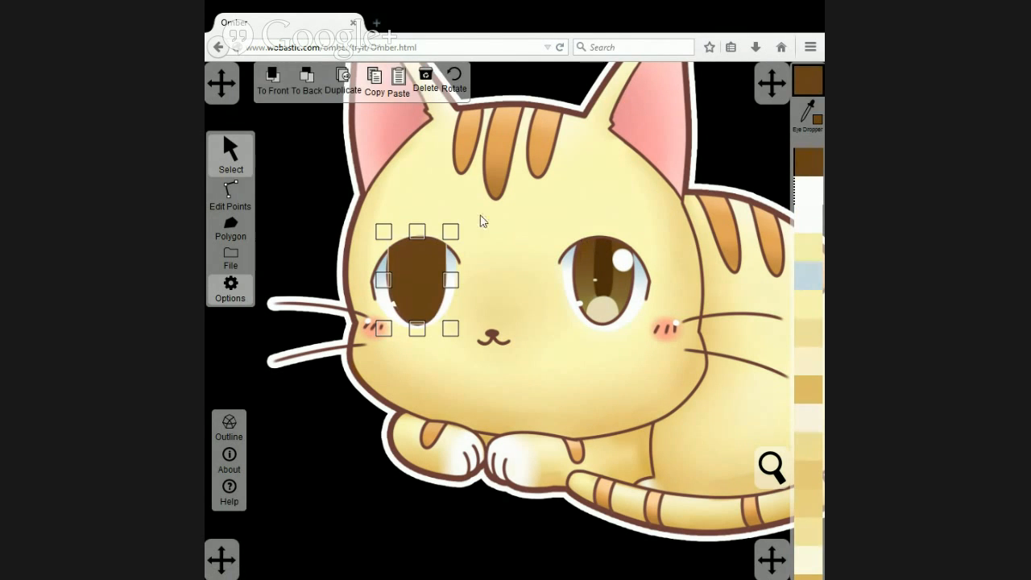
Colour the iris polygon's side points with progressively lighter browns sampled from matching heights on the other iris.
click(231, 194)
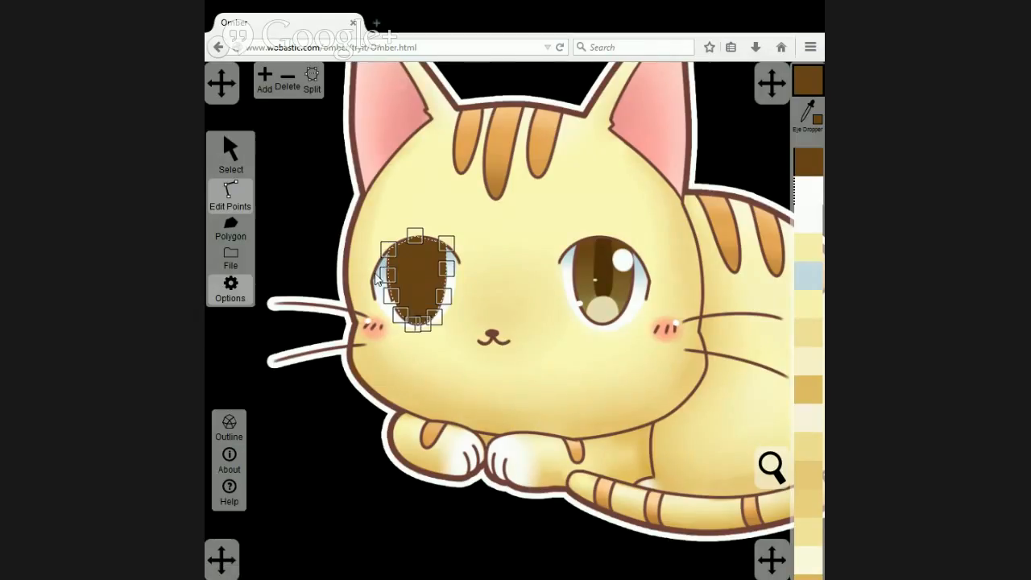
drag(376, 264, 460, 285)
click(807, 111)
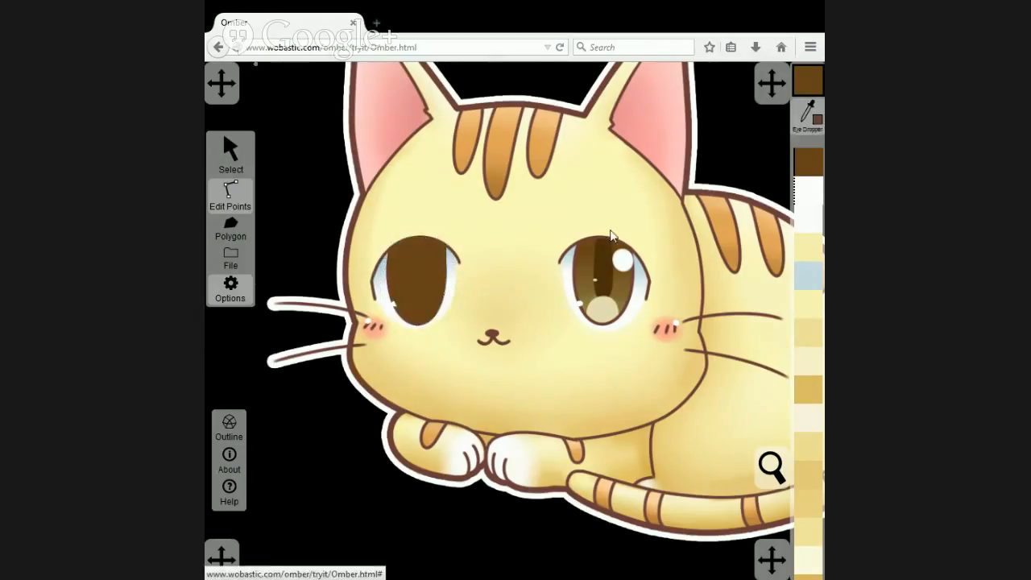
click(579, 263)
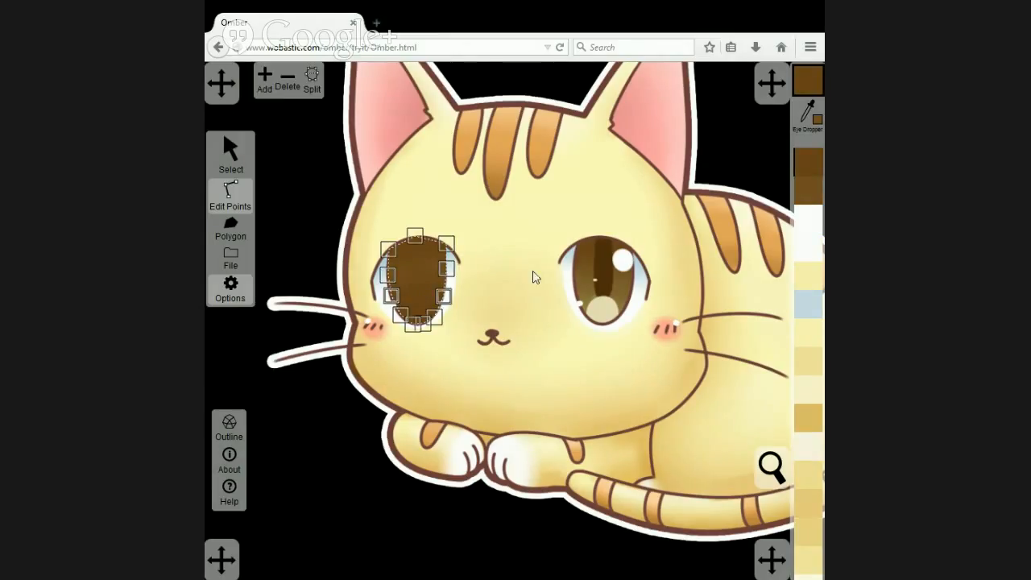
click(807, 112)
click(578, 285)
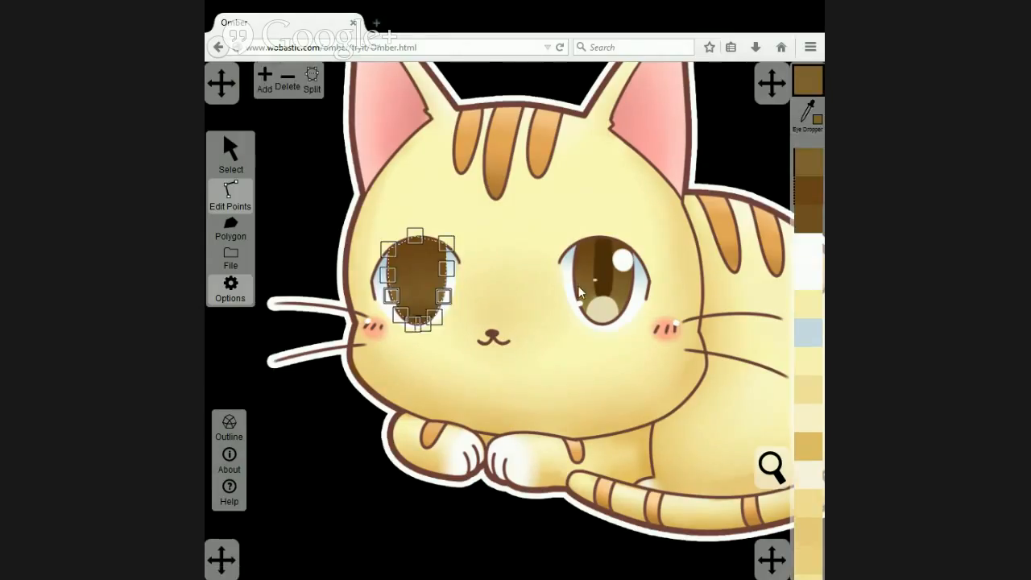
Colour the iris polygon's bottom points with the olive brown sampled from the lower edge of the other iris.
drag(384, 309, 449, 339)
click(807, 111)
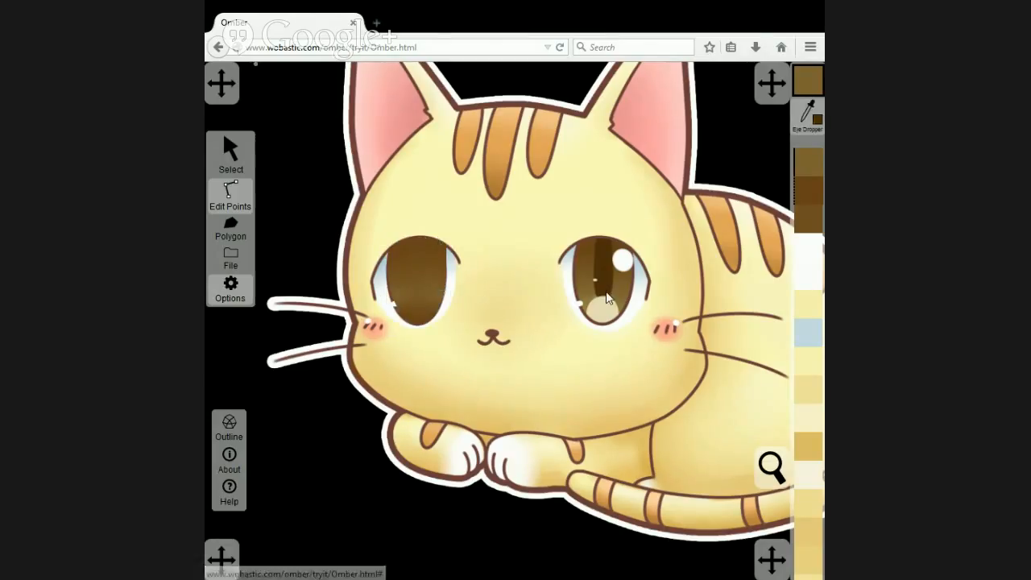
click(587, 312)
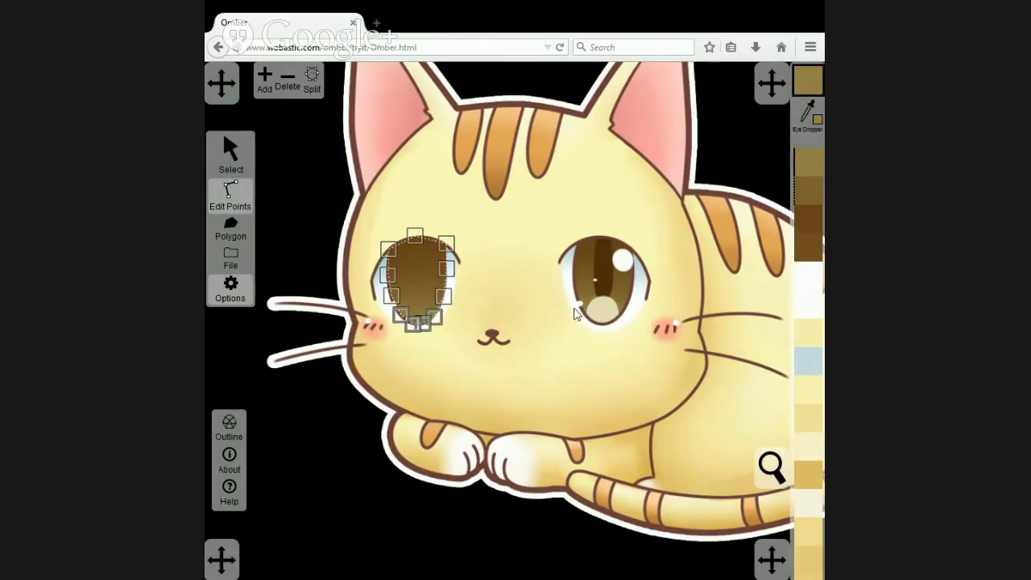
Send the artwork image to the back and add a point on the iris polygon's top edge, placed on the eye's upper curve.
click(520, 239)
click(230, 153)
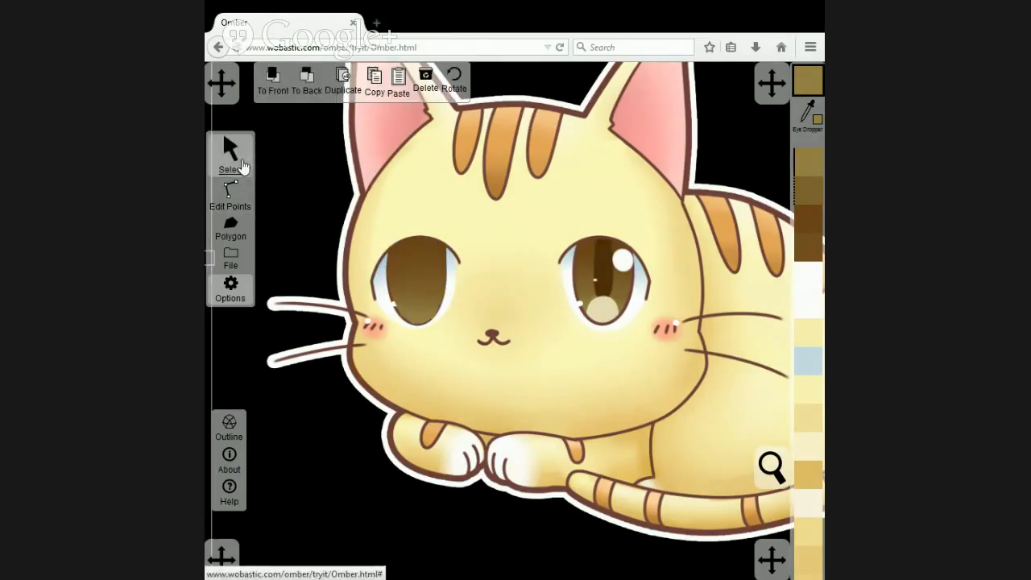
click(314, 78)
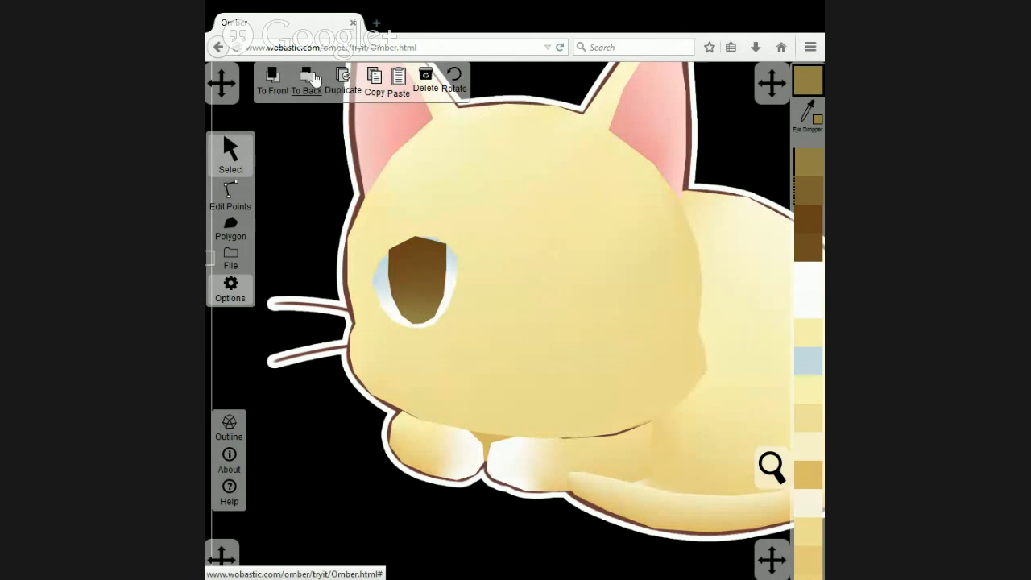
click(230, 194)
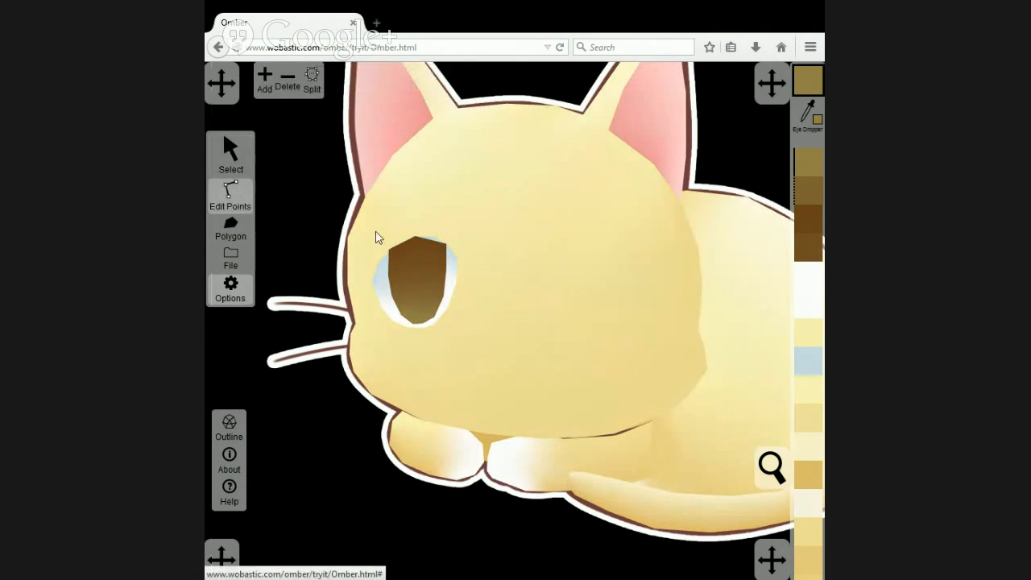
click(430, 239)
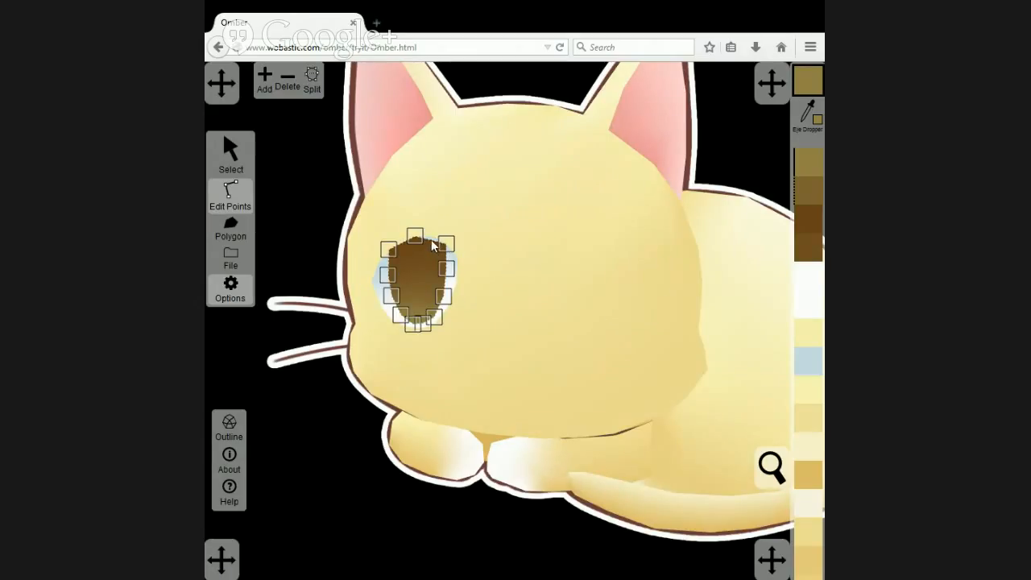
click(265, 80)
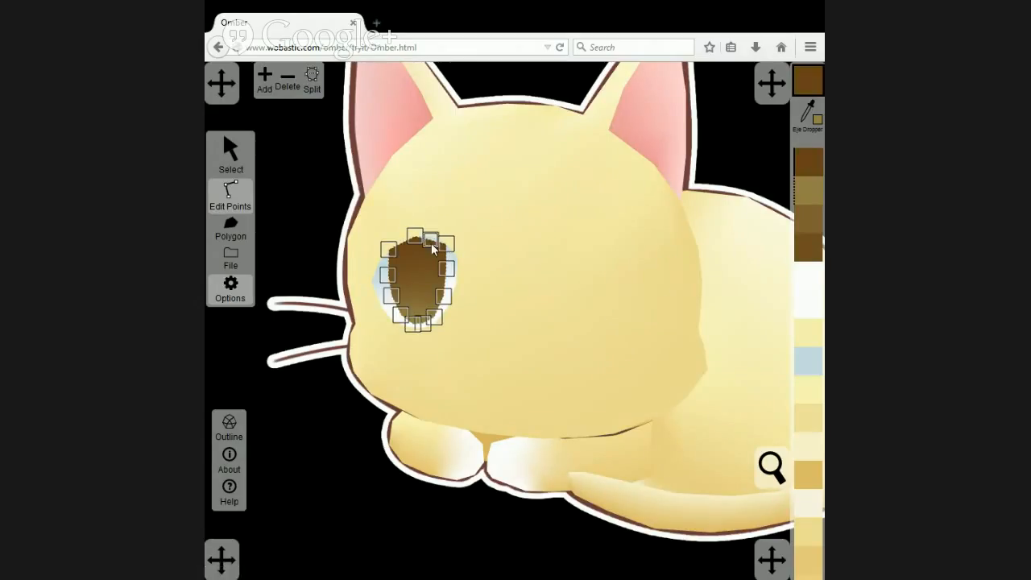
drag(431, 243, 433, 240)
Move the upper-left points of the eye-white and iris polygons to meet, and add a point on the iris's upper-left edge.
drag(394, 250, 396, 256)
click(386, 256)
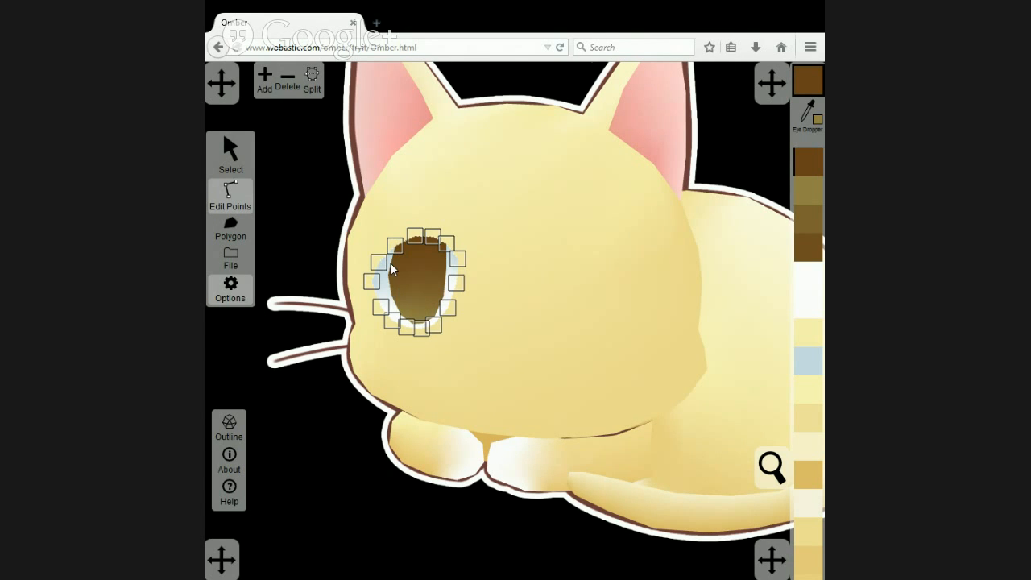
scroll(392, 264, up, 2)
scroll(378, 253, up, 1)
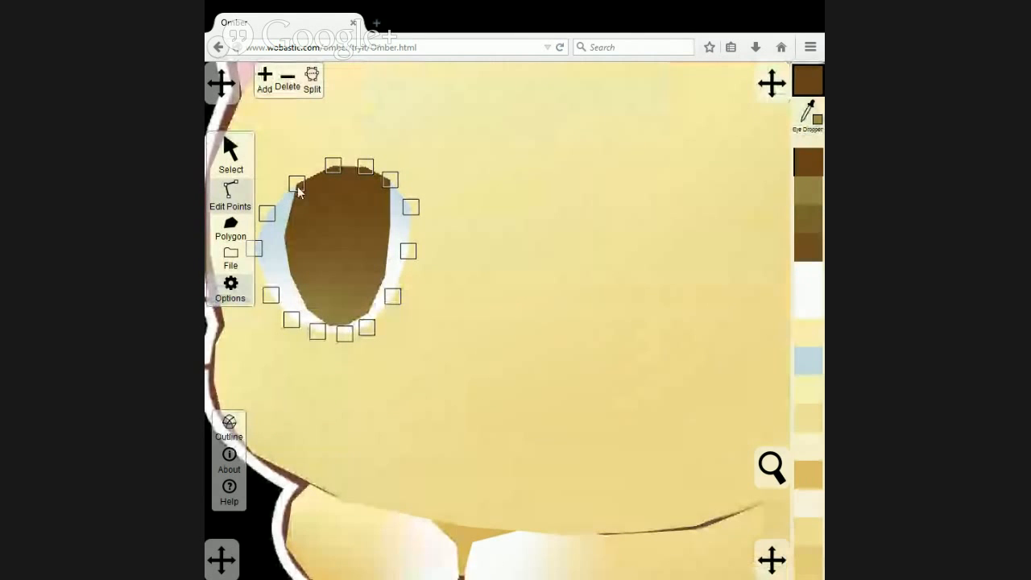
drag(297, 187, 286, 191)
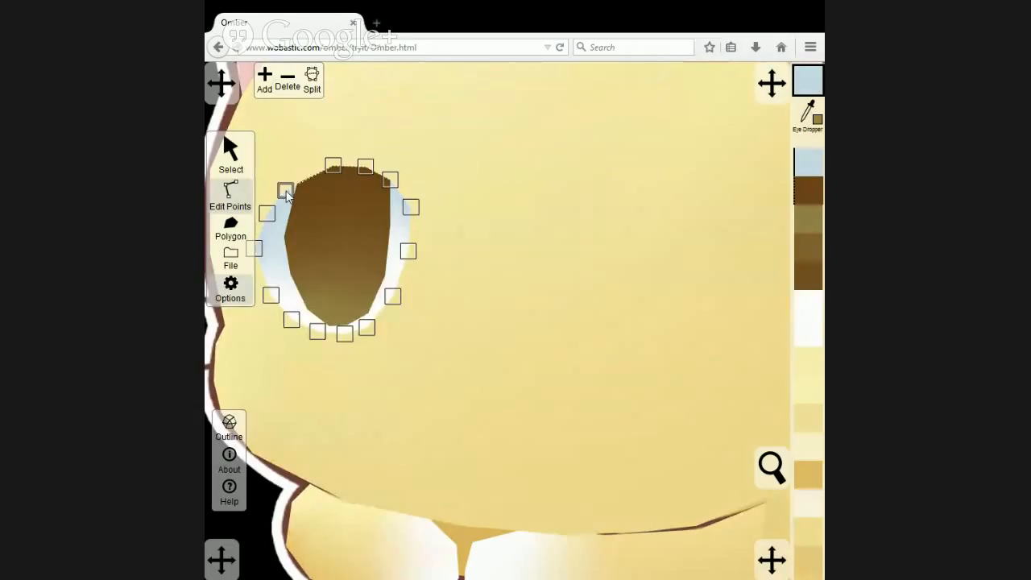
click(326, 209)
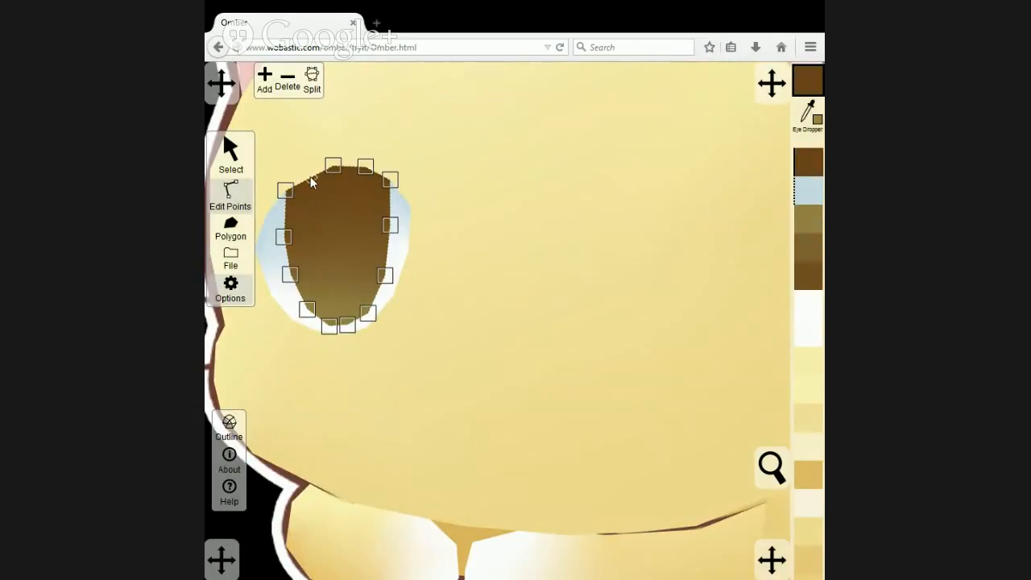
click(269, 84)
scroll(391, 239, down, 1)
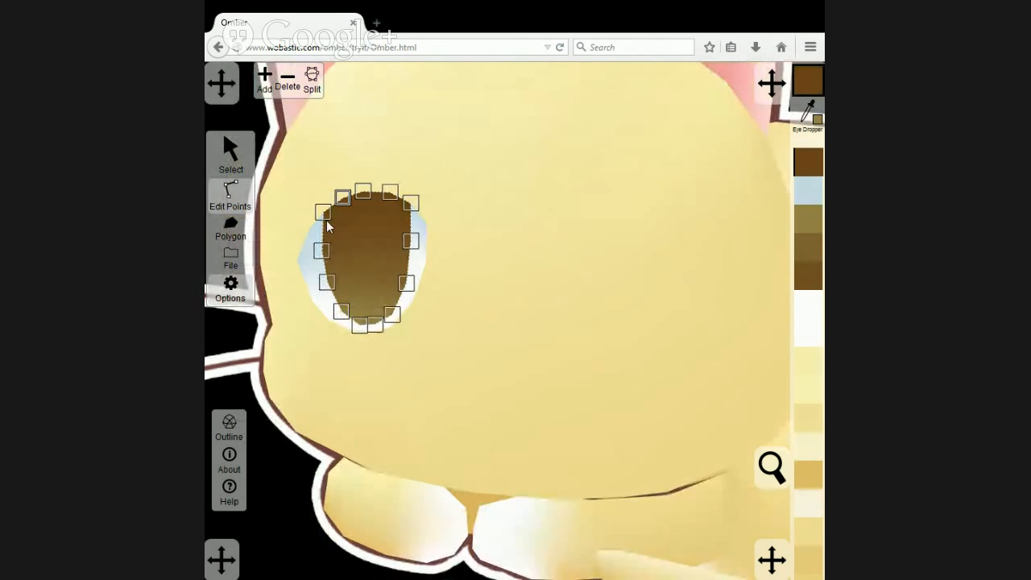
Bring the artwork image to the front and trace the dark, narrow pupil in the iris as a new polygon.
click(231, 154)
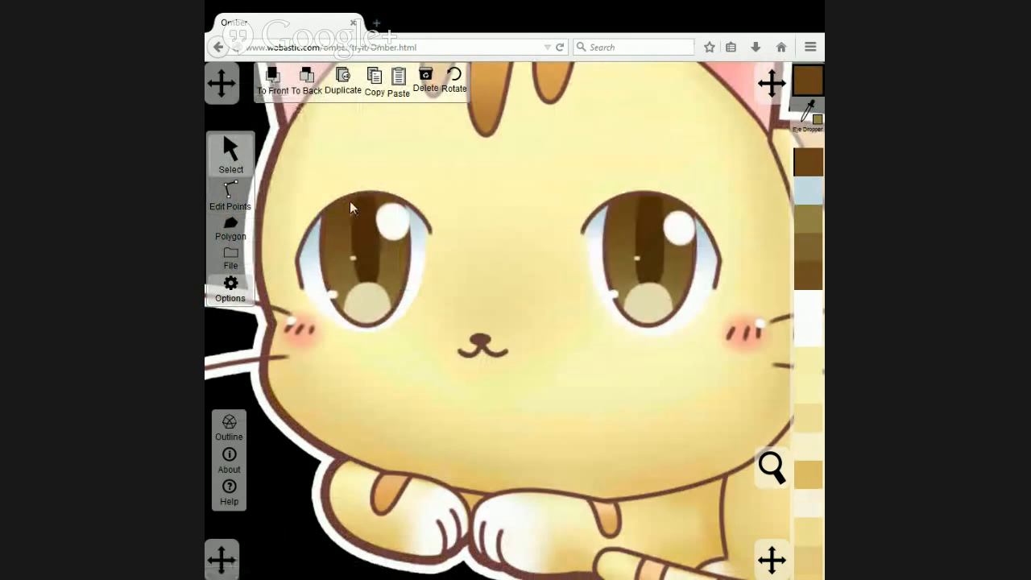
click(231, 228)
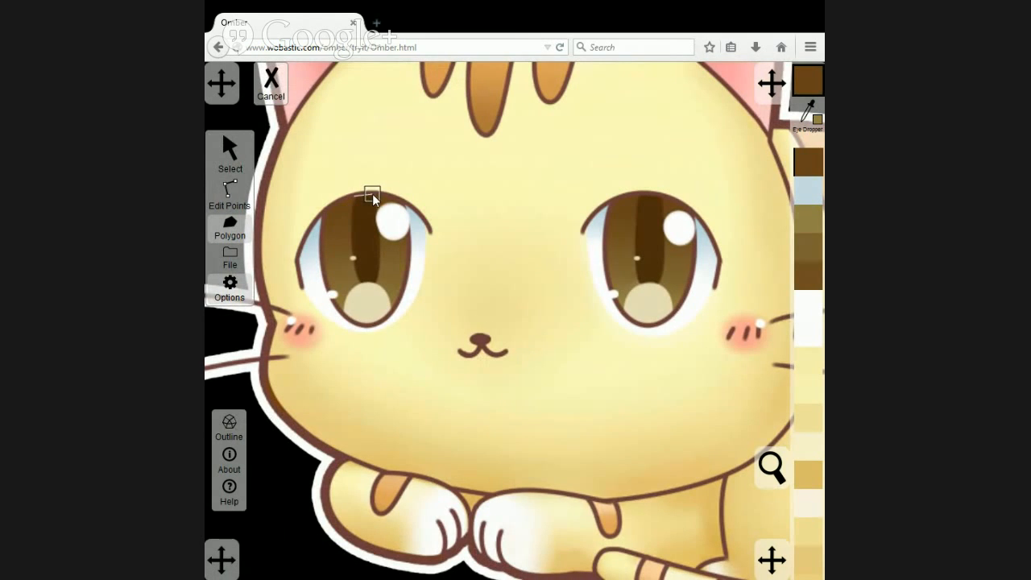
click(379, 226)
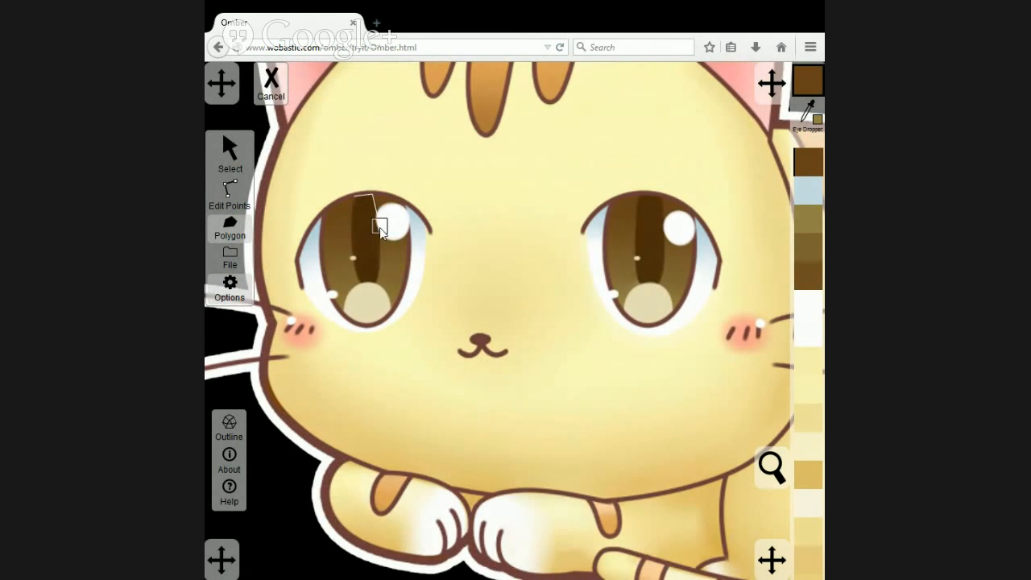
click(370, 293)
click(350, 249)
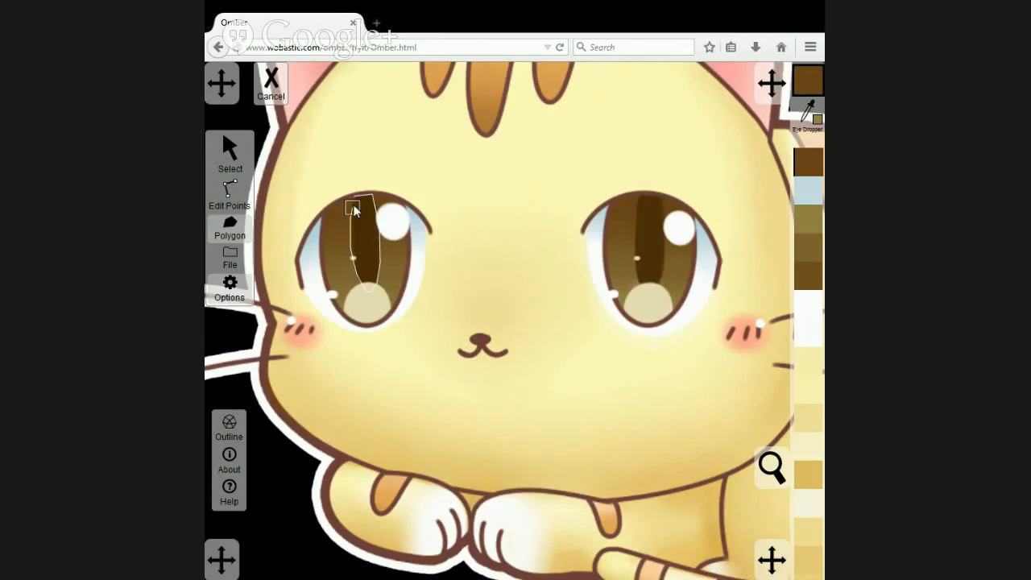
click(353, 197)
Fill the pupil polygon with the very dark brown sampled from the other eye's pupil, and send the artwork image to the back.
click(230, 150)
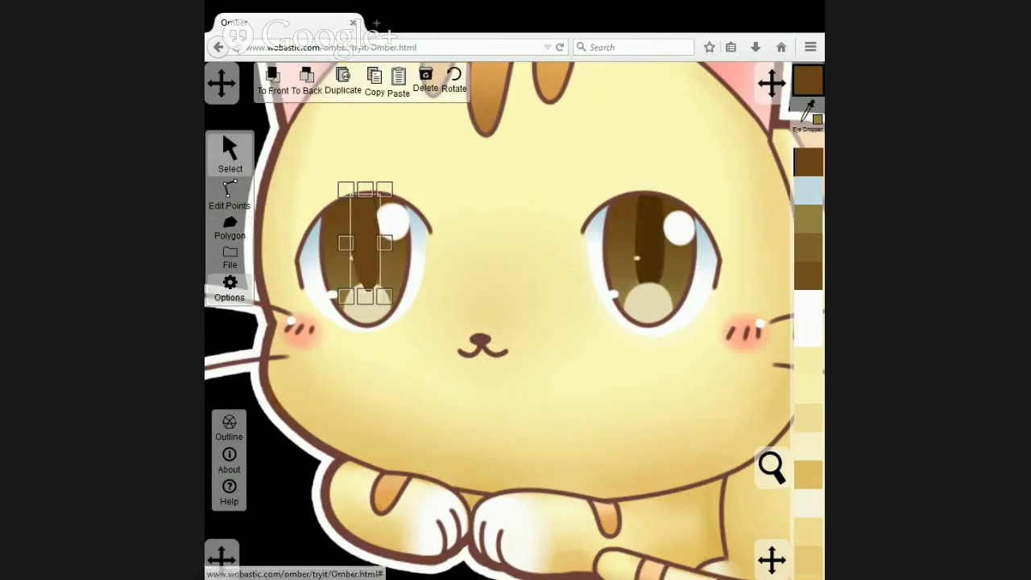
click(812, 104)
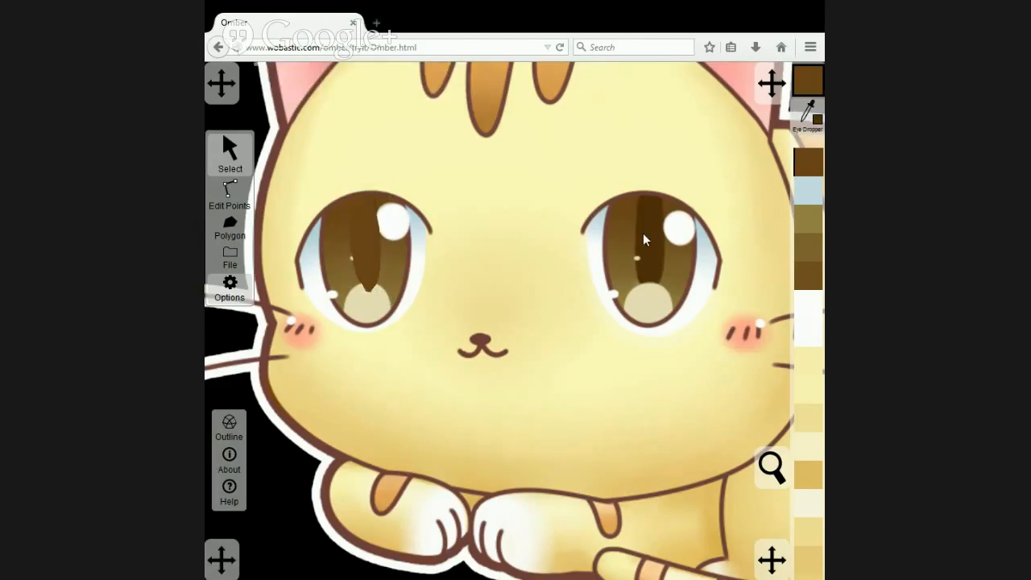
click(642, 233)
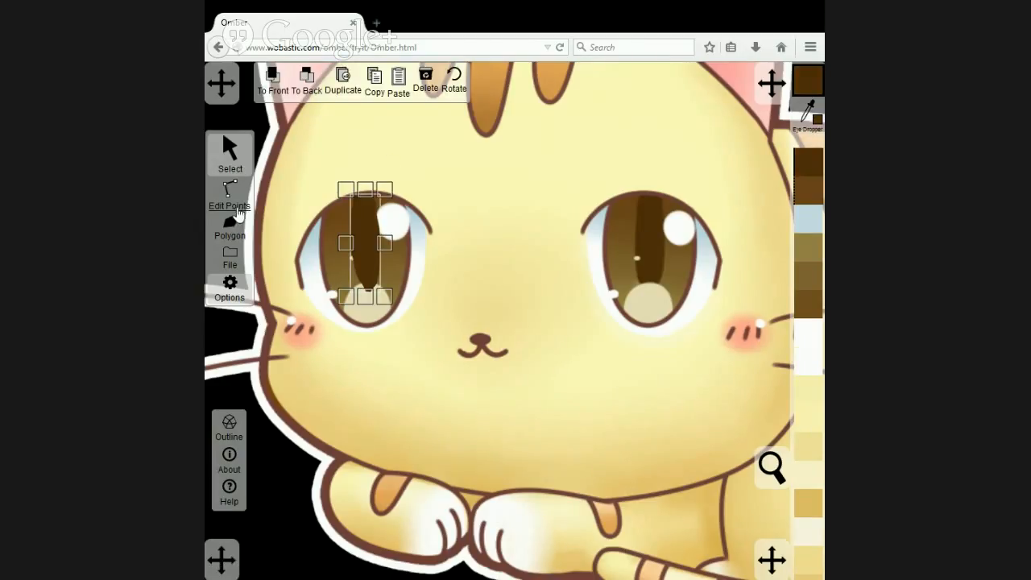
click(284, 146)
click(309, 83)
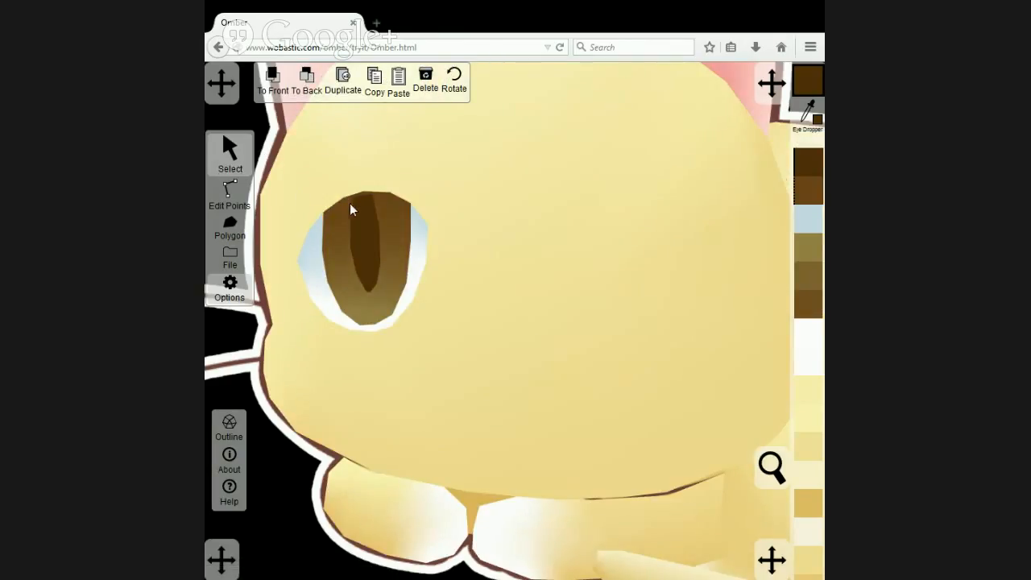
Move the iris polygon's top point to the pupil's upper-left corner and add another point on the iris's top edge.
click(230, 193)
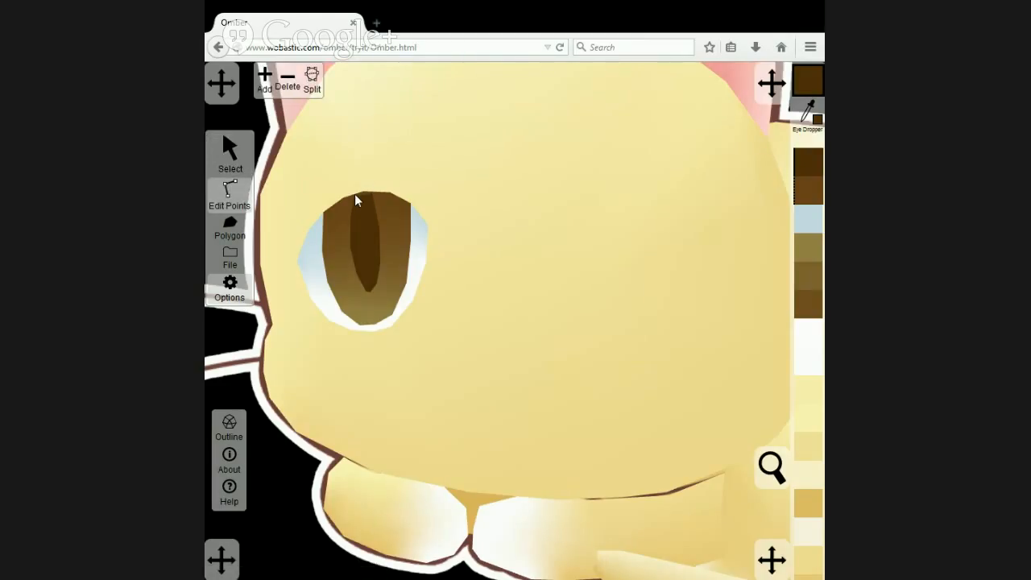
click(354, 195)
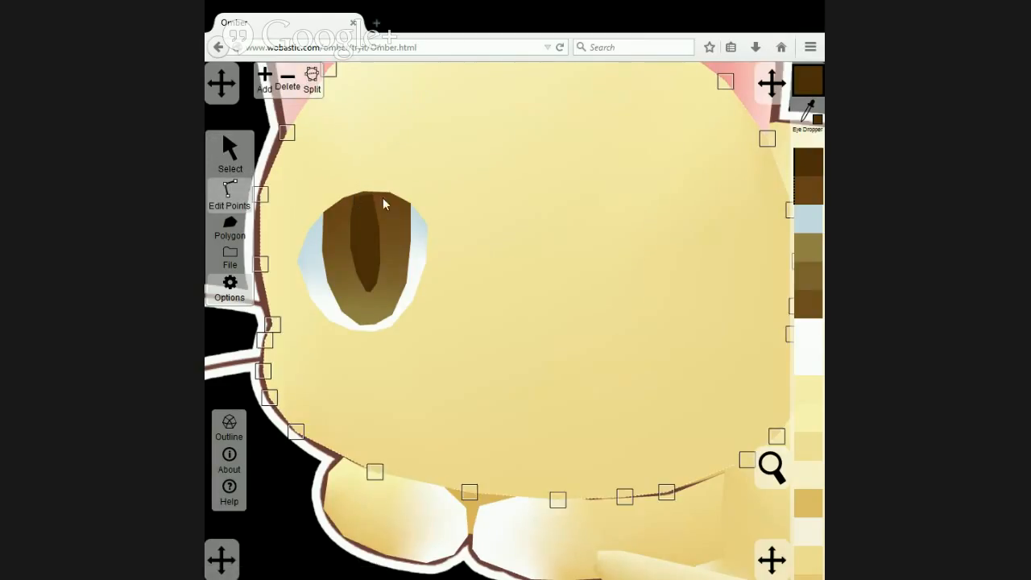
click(383, 201)
scroll(362, 199, up, 3)
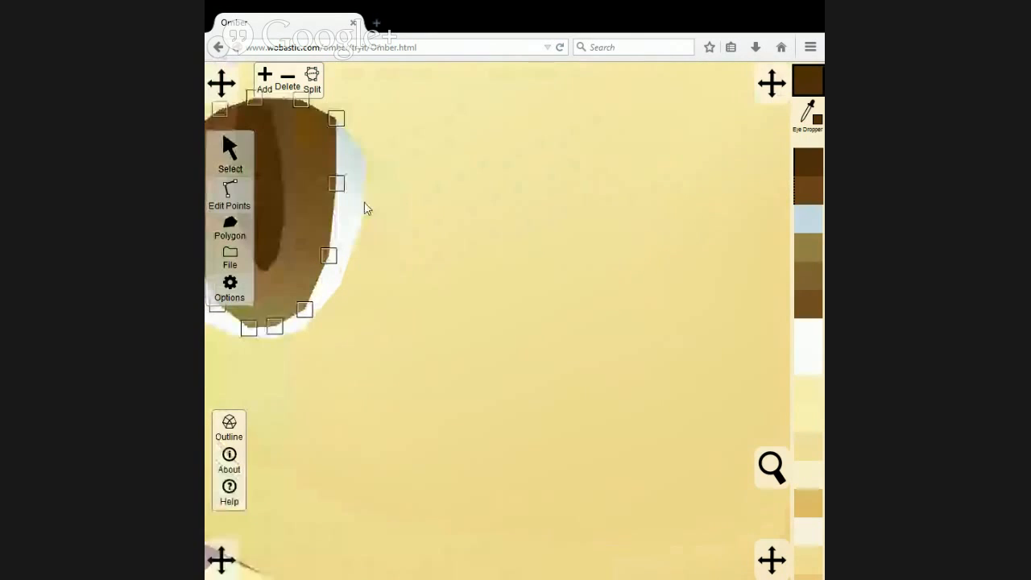
drag(315, 129, 480, 234)
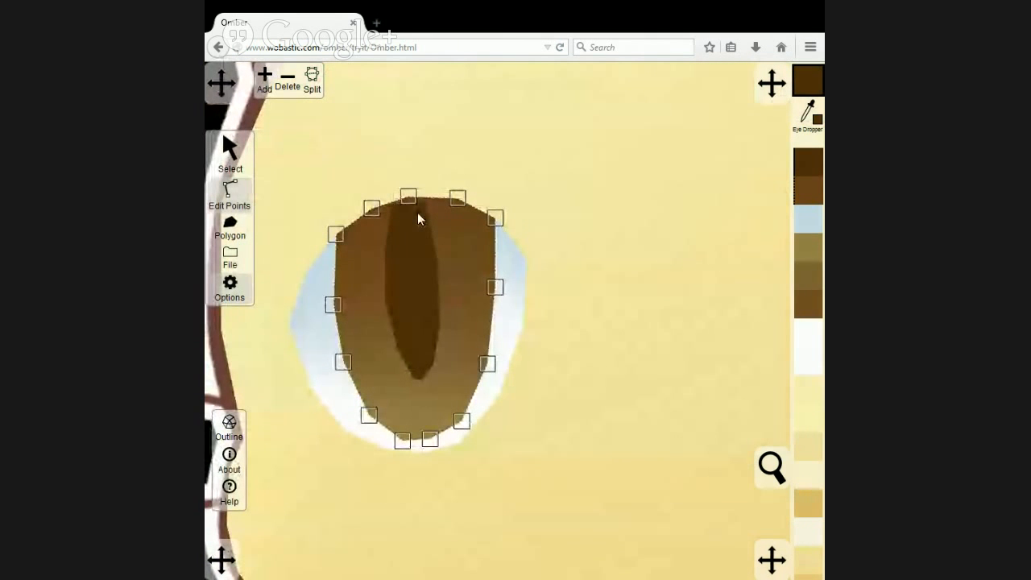
drag(408, 197, 393, 200)
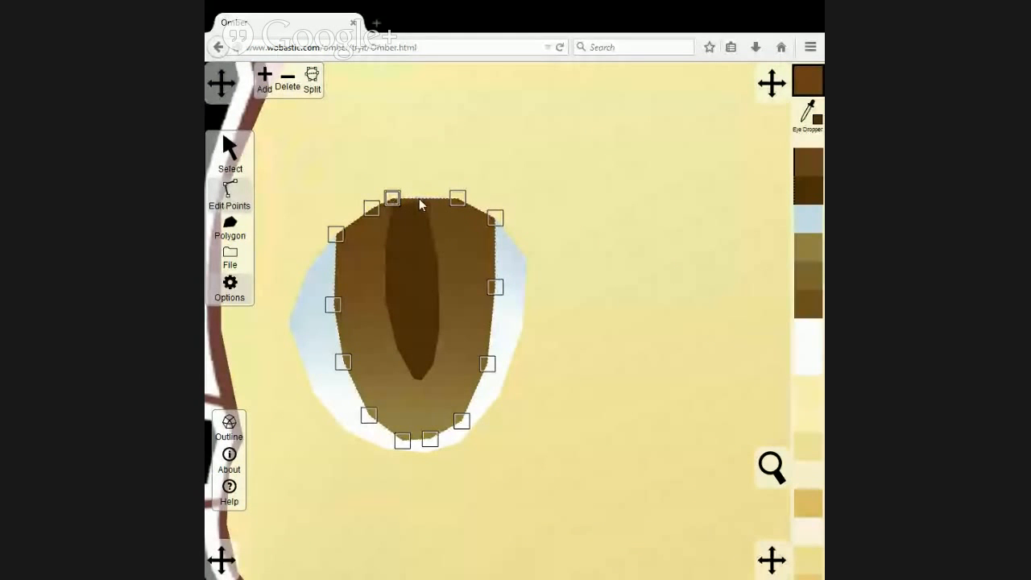
click(264, 79)
Raise the pupil polygon's upper-right point to the top curve of the eye and select the iris polygon.
click(395, 202)
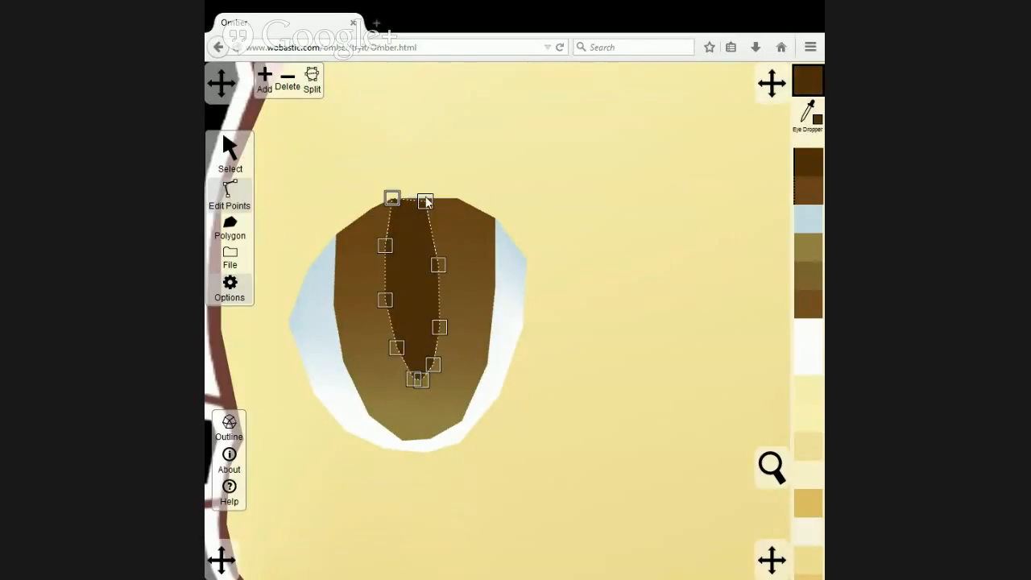
drag(429, 201, 428, 193)
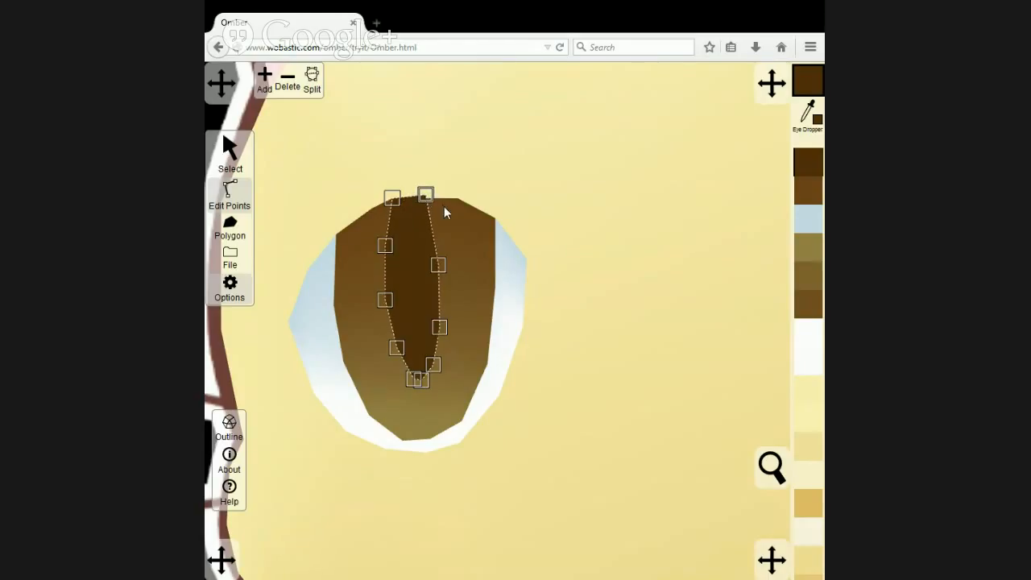
click(431, 198)
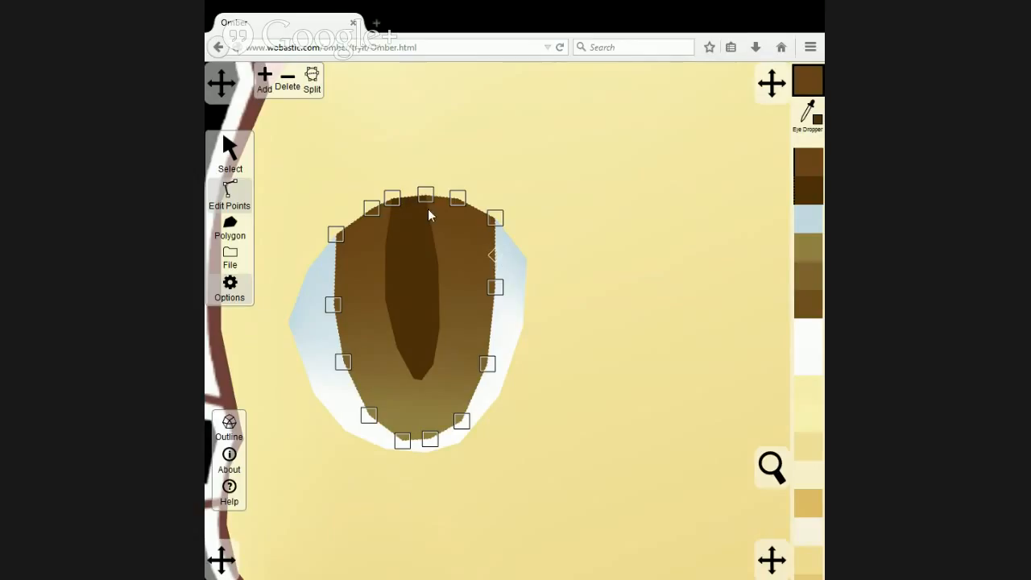
Move the eye-white polygon's top point to the pupil's upper-left corner, then add another top-edge point and raise it to the eye's upper curve.
click(523, 275)
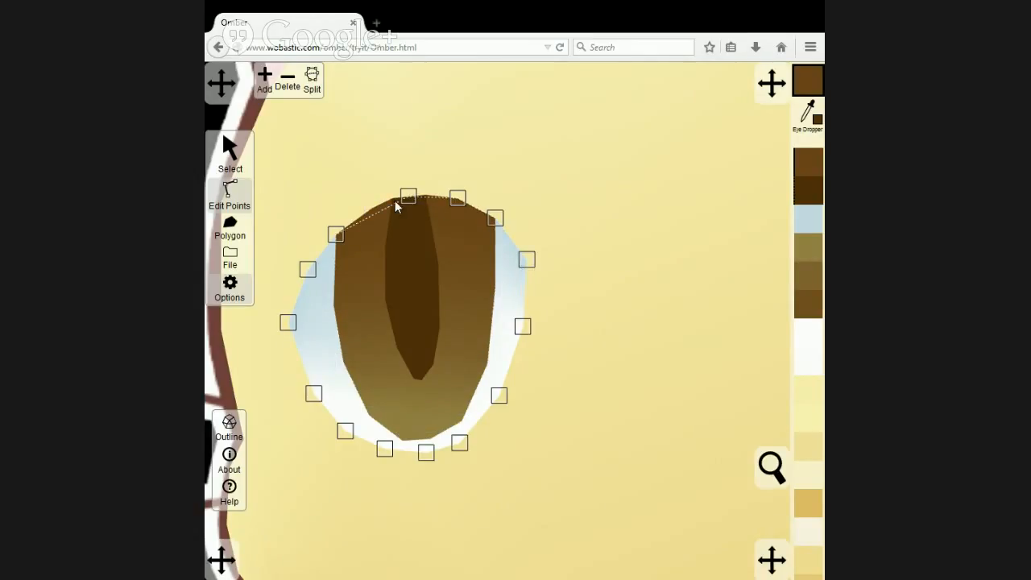
drag(403, 196, 396, 201)
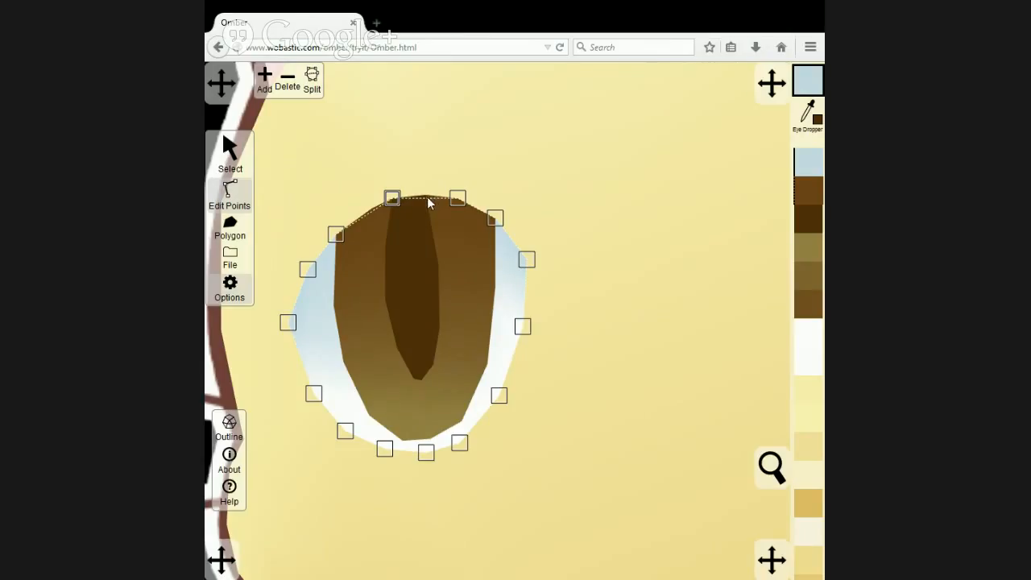
click(427, 198)
click(265, 82)
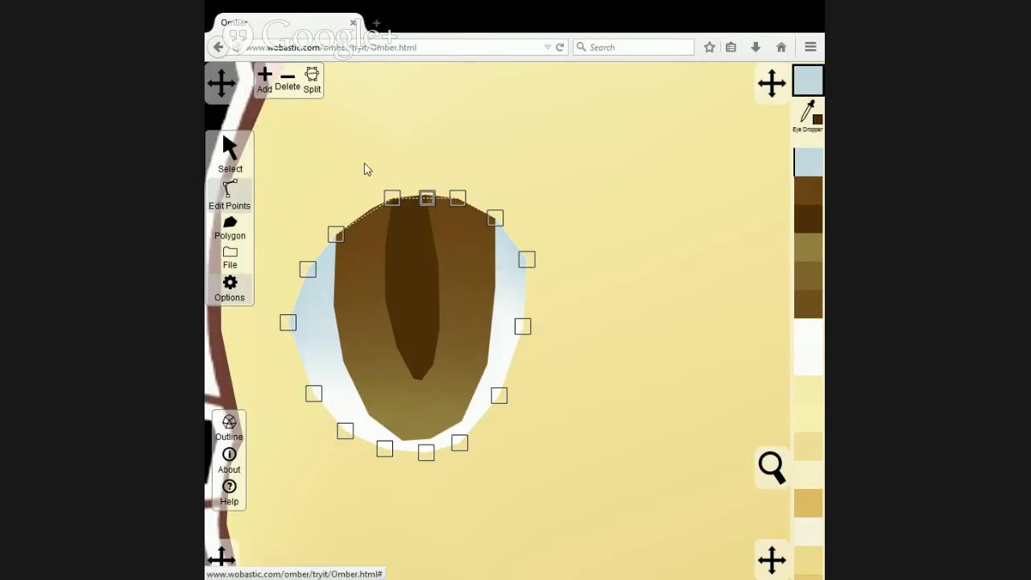
drag(429, 200, 427, 196)
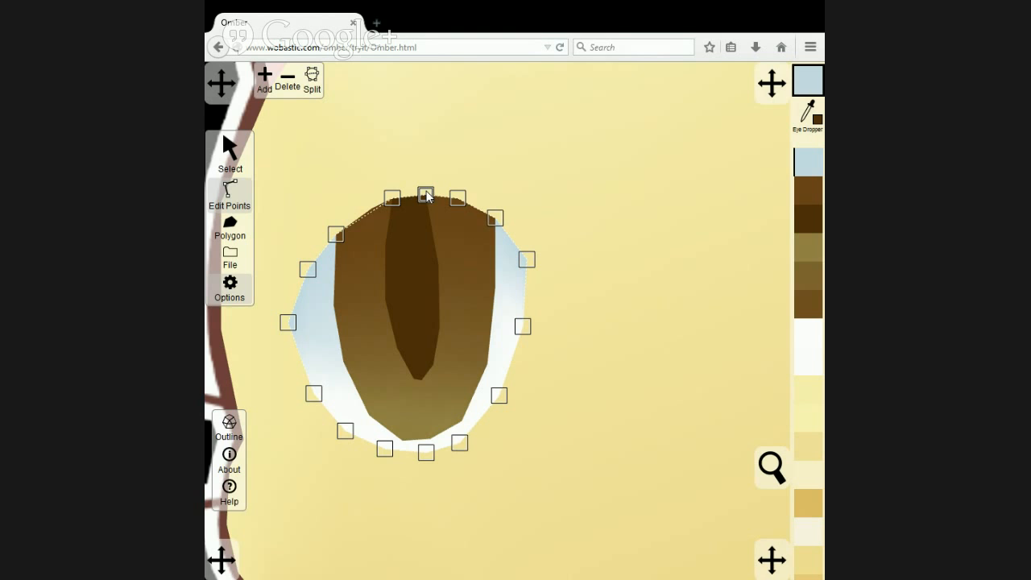
Bring the artwork image to the front and trace the round highlight in the cat's left-hand eye as a new polygon.
click(510, 145)
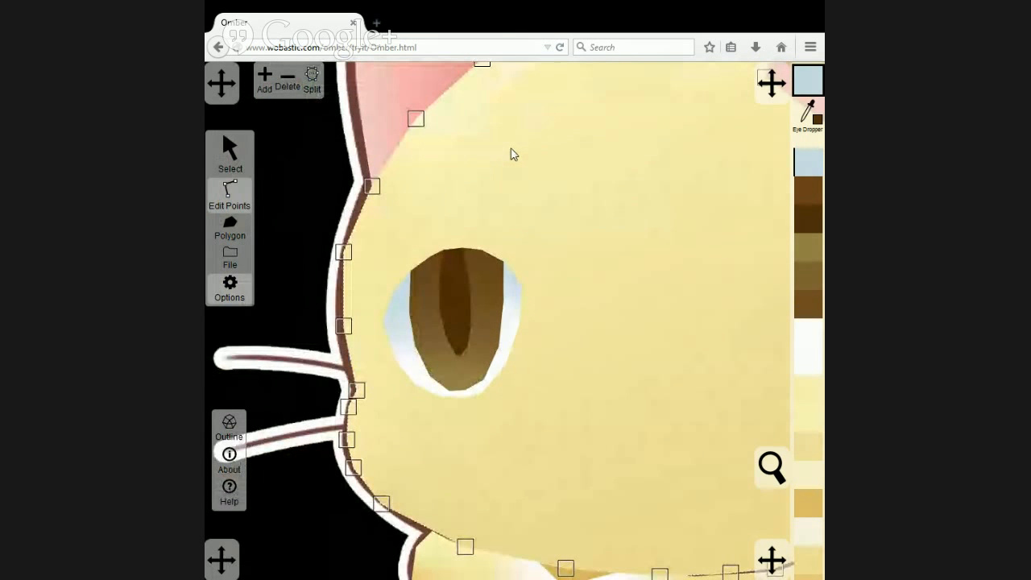
click(251, 168)
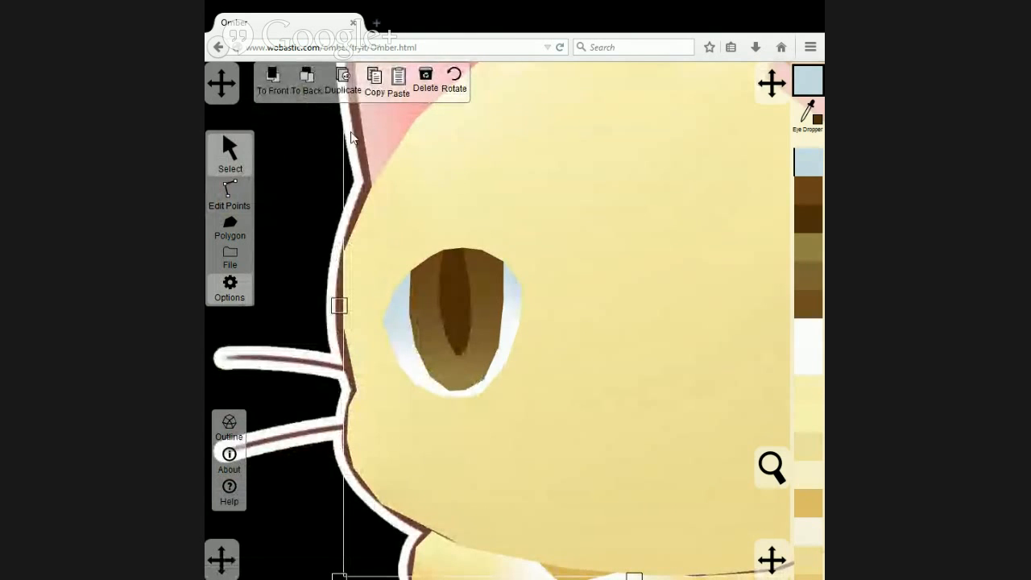
click(350, 133)
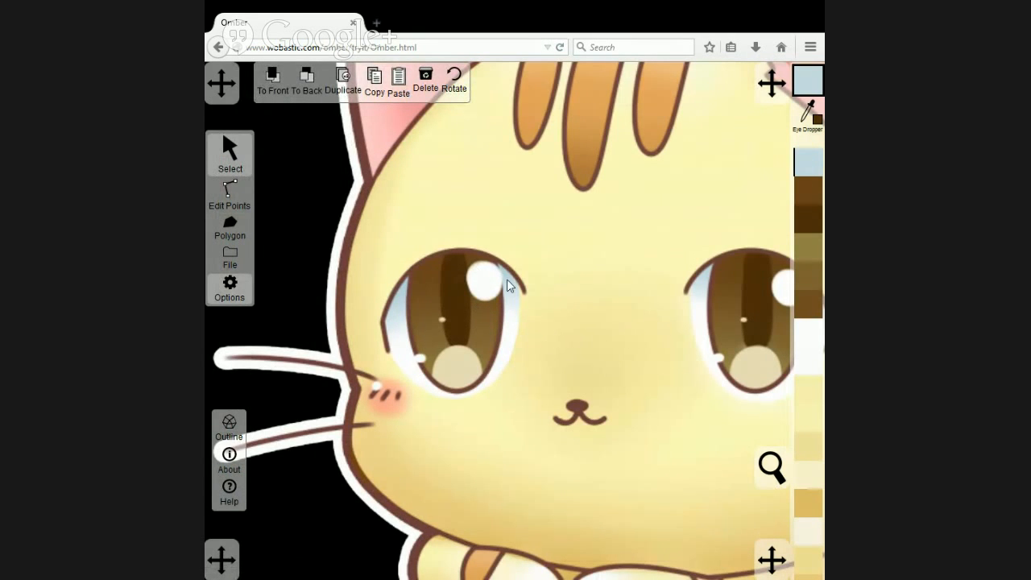
click(246, 230)
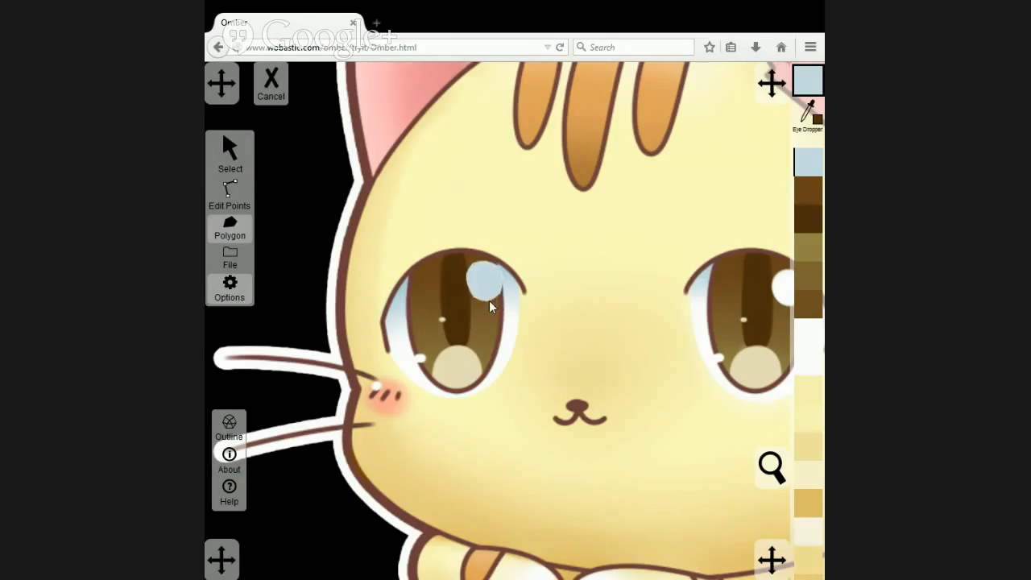
Fill the highlight polygon with the white sampled from the other eye's highlight, and send the artwork image to the back.
click(228, 145)
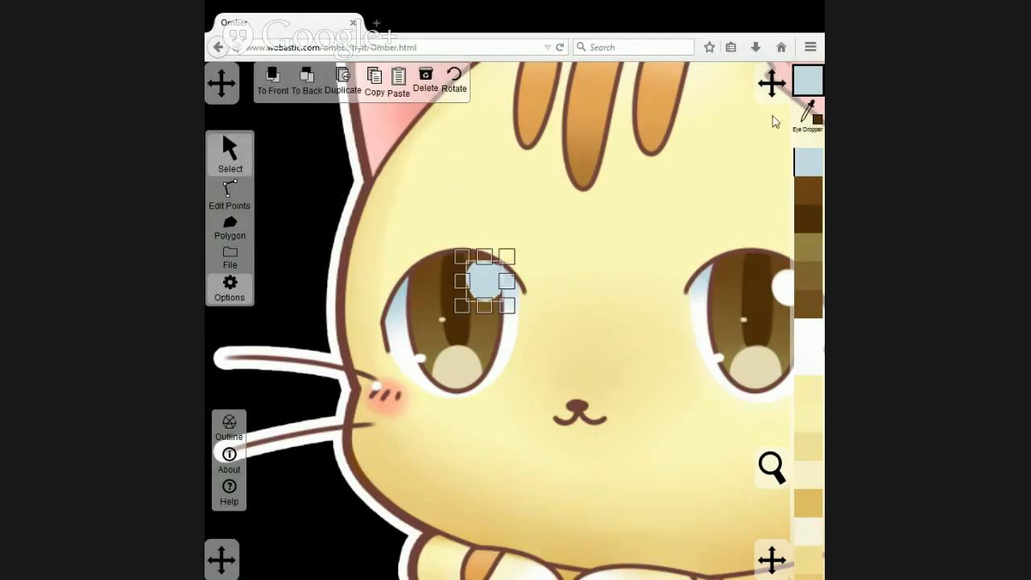
click(808, 112)
click(780, 288)
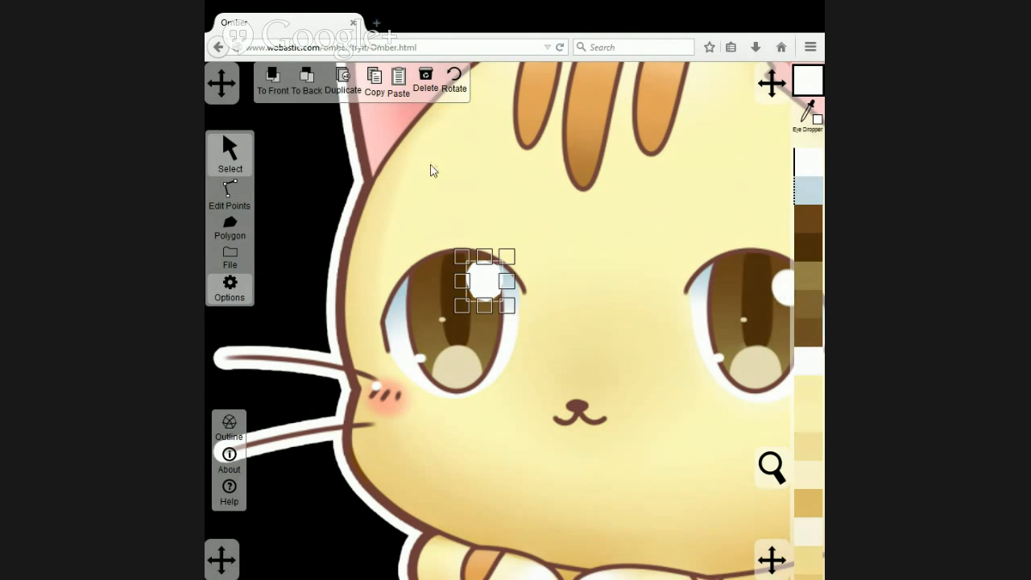
click(409, 178)
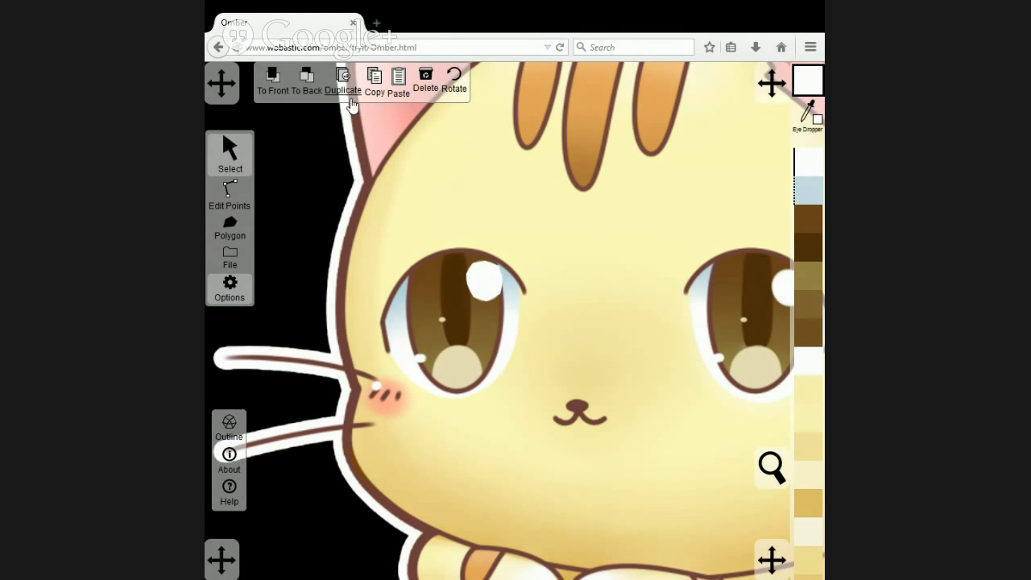
click(307, 82)
Bring the artwork image to the front and trace the full outline of the cat's right-hand eye as a new polygon.
scroll(677, 394, down, 5)
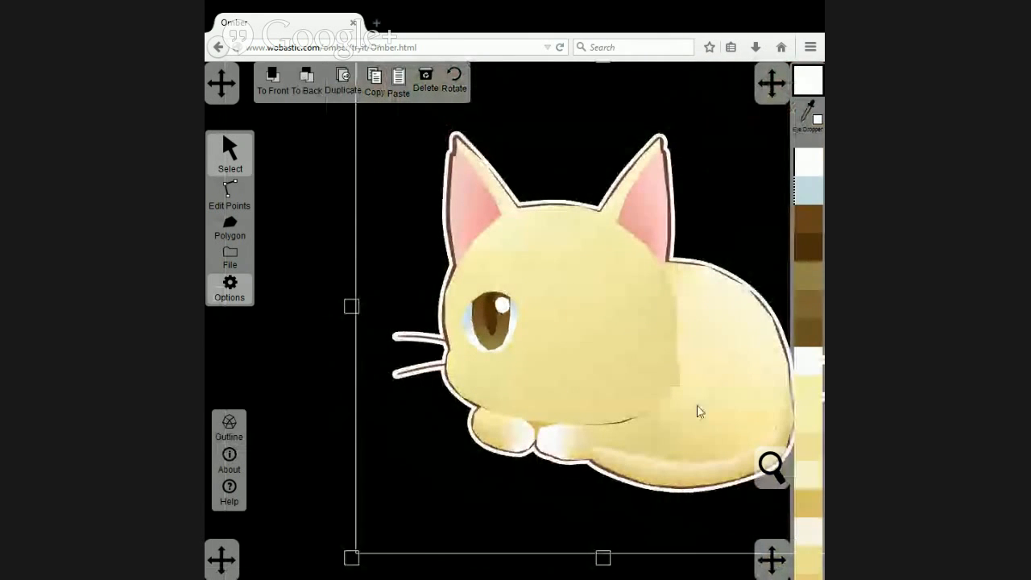
scroll(610, 381, up, 4)
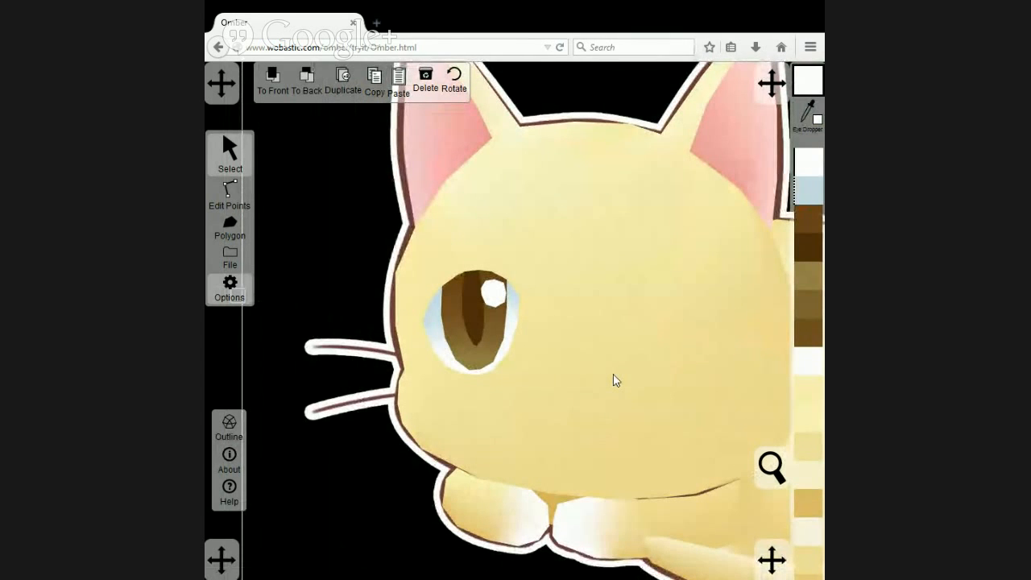
click(276, 80)
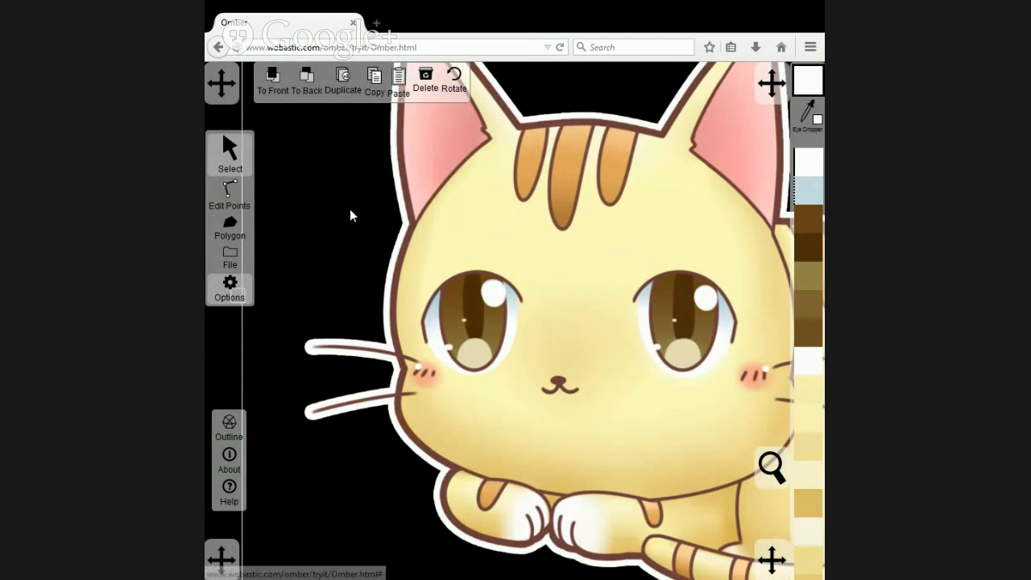
click(229, 228)
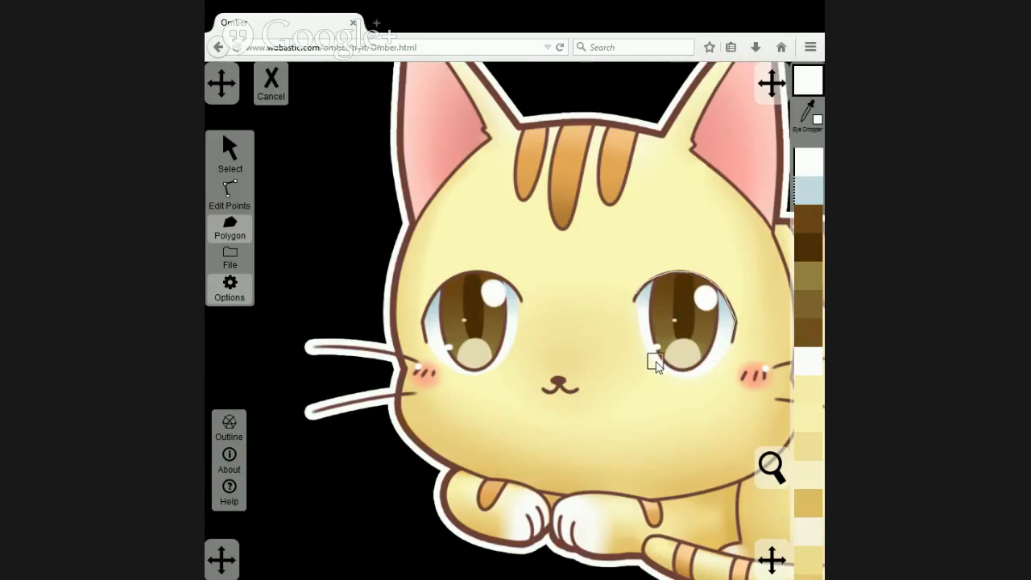
click(635, 307)
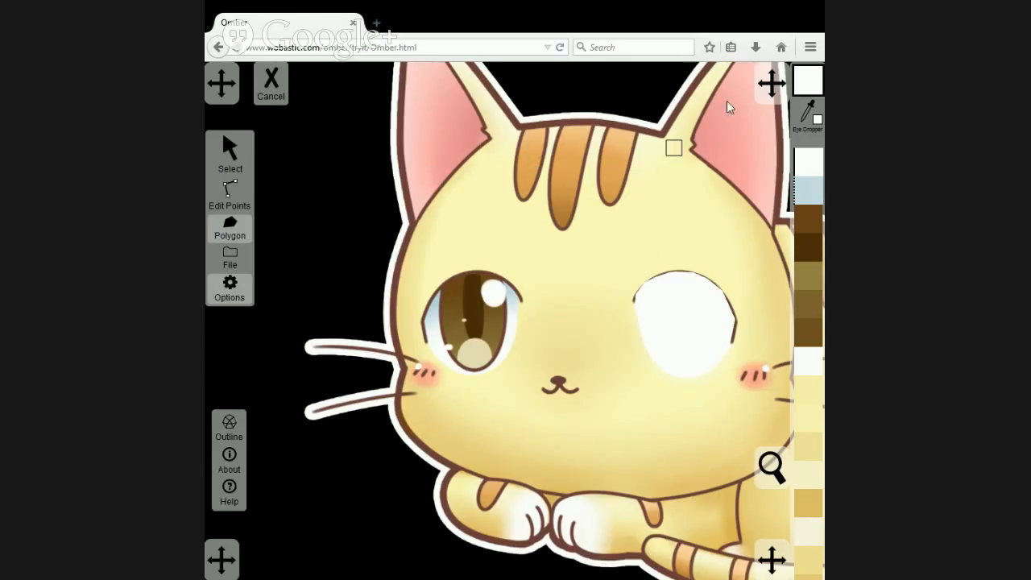
Colour the upper points of the right-hand eye polygon with the light blue sampled from the left-hand eye's white.
click(233, 190)
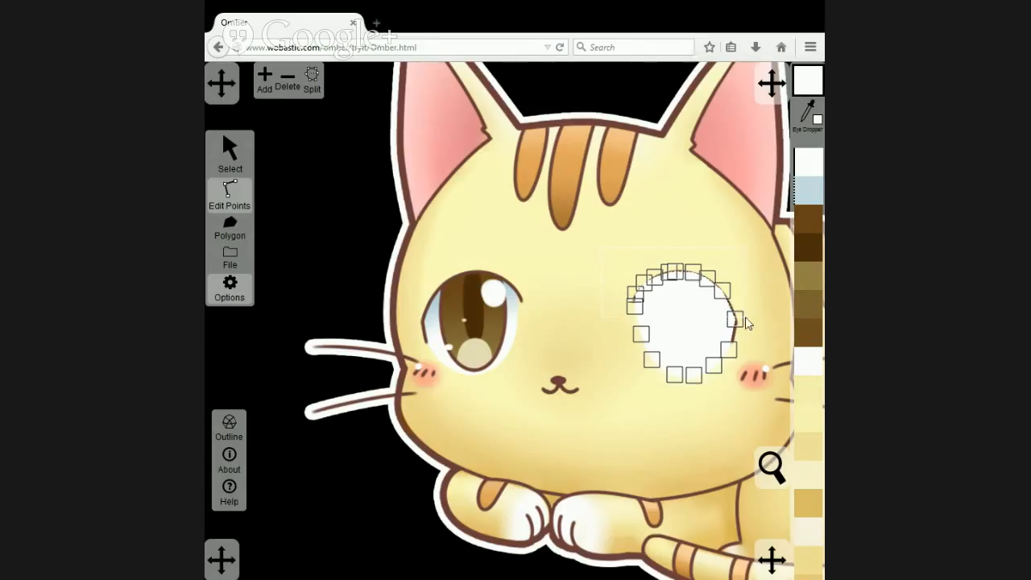
drag(602, 248, 748, 324)
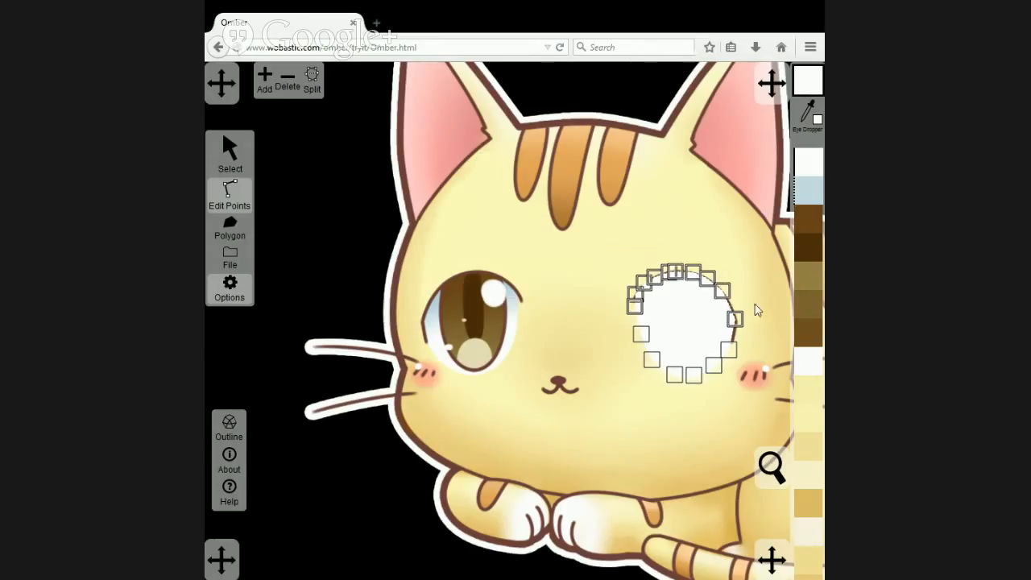
click(807, 117)
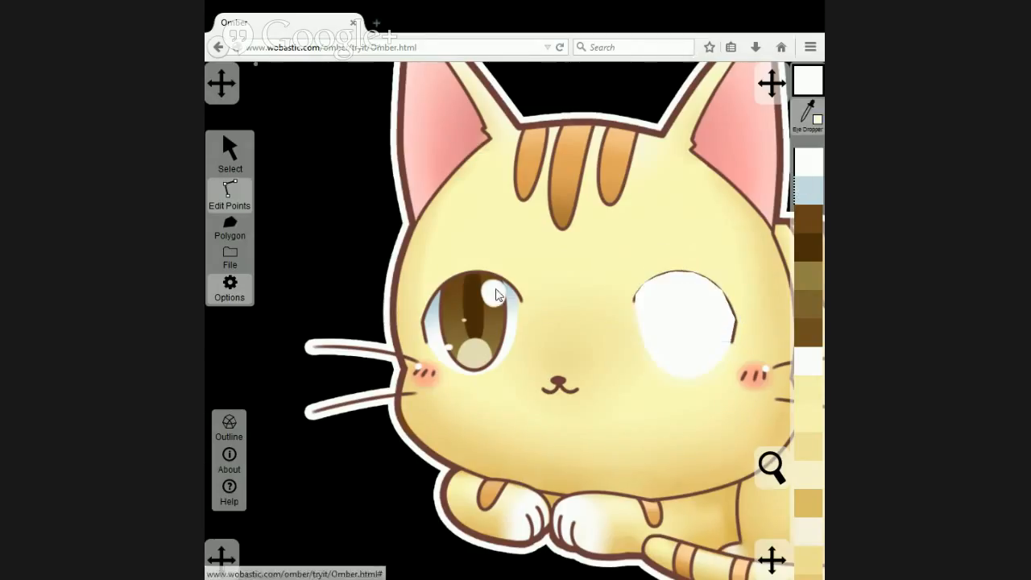
click(439, 305)
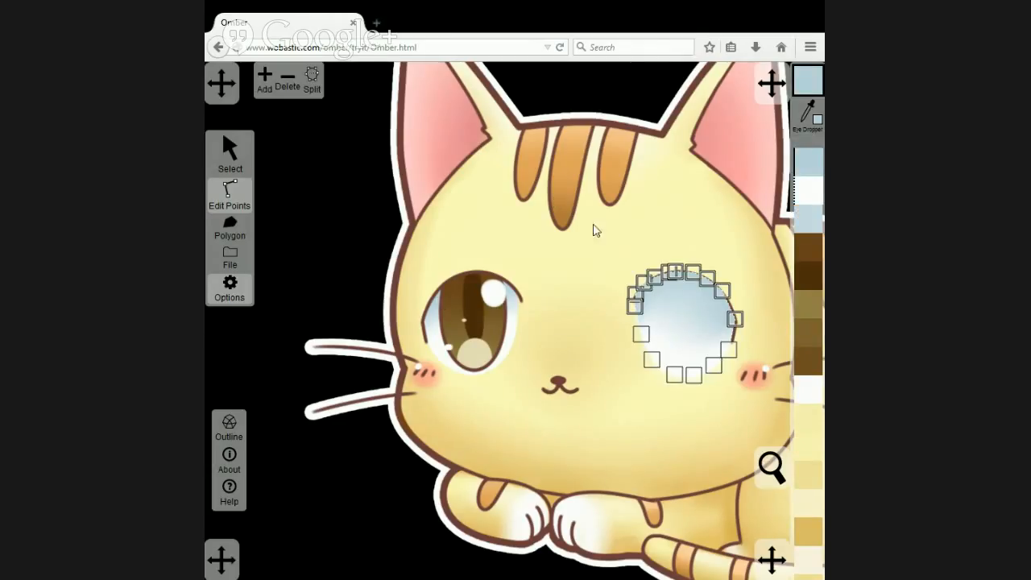
Colour the right-hand eye polygon's lower-left and lower-right side points with whites sampled from the matching sides of the left-hand eye.
click(644, 332)
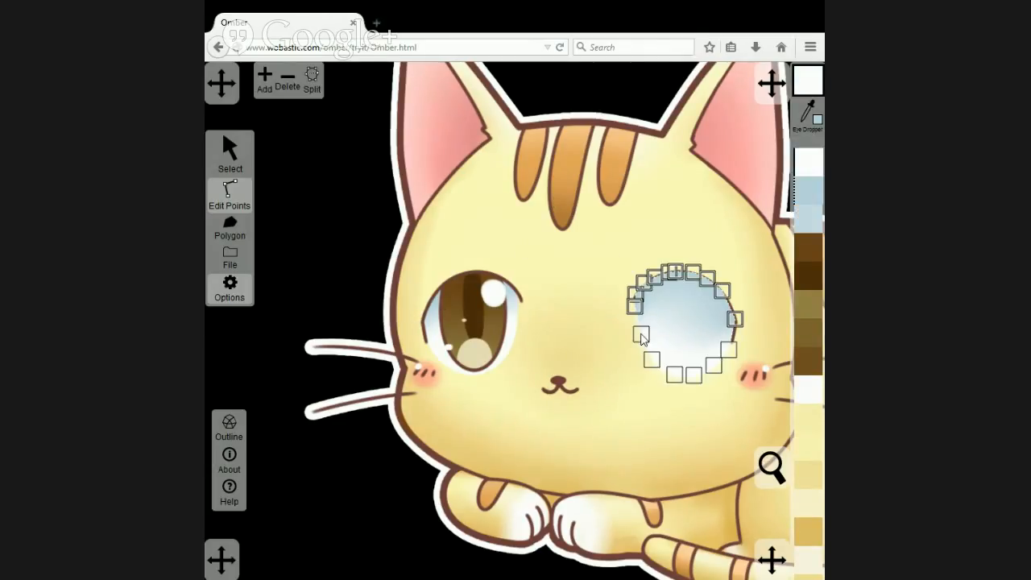
click(806, 114)
click(433, 345)
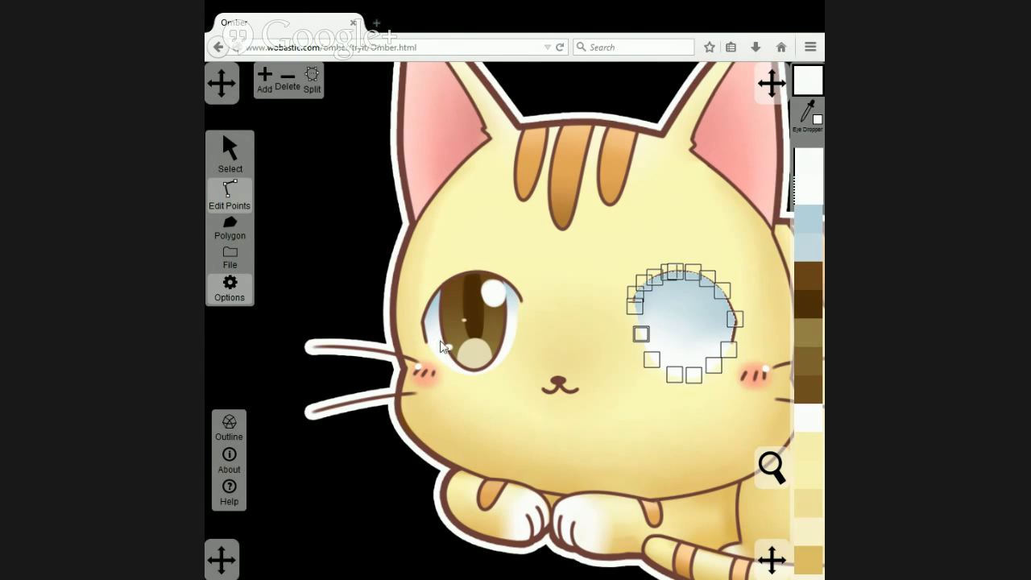
click(728, 351)
click(806, 113)
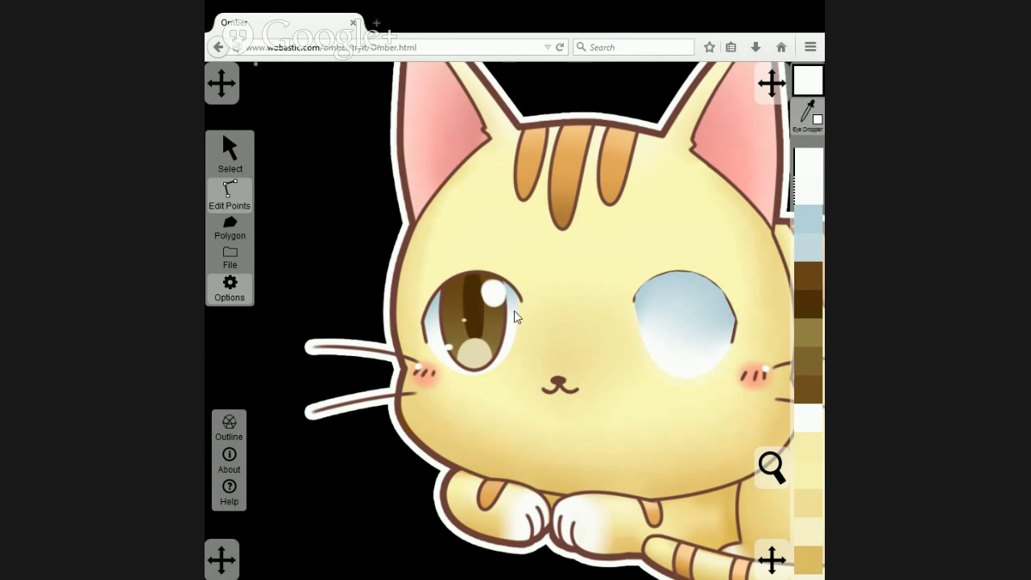
click(515, 323)
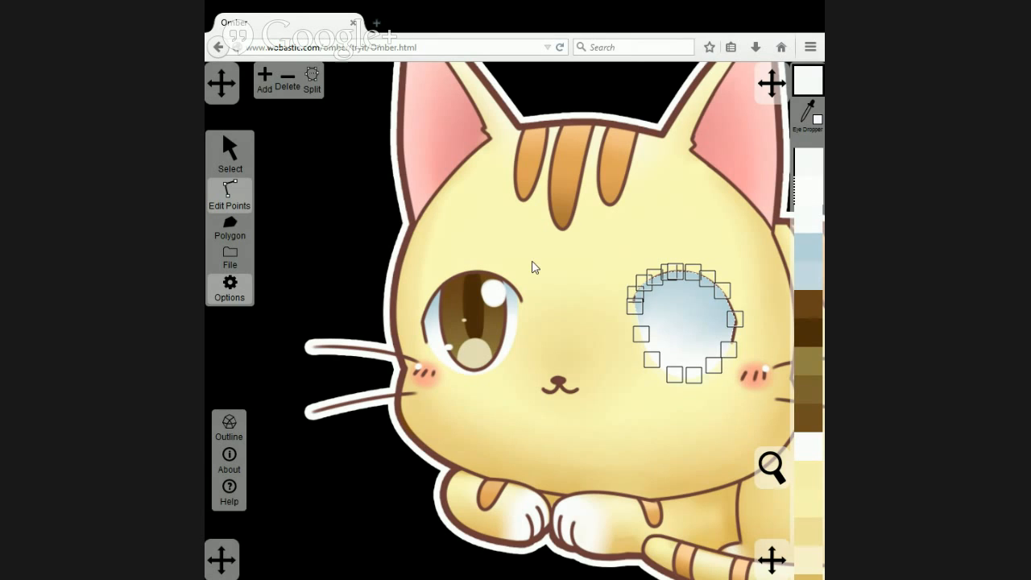
Send the artwork image to the back and place copies of the iris, pupil and highlight polygons over the right-hand eye's white.
click(231, 152)
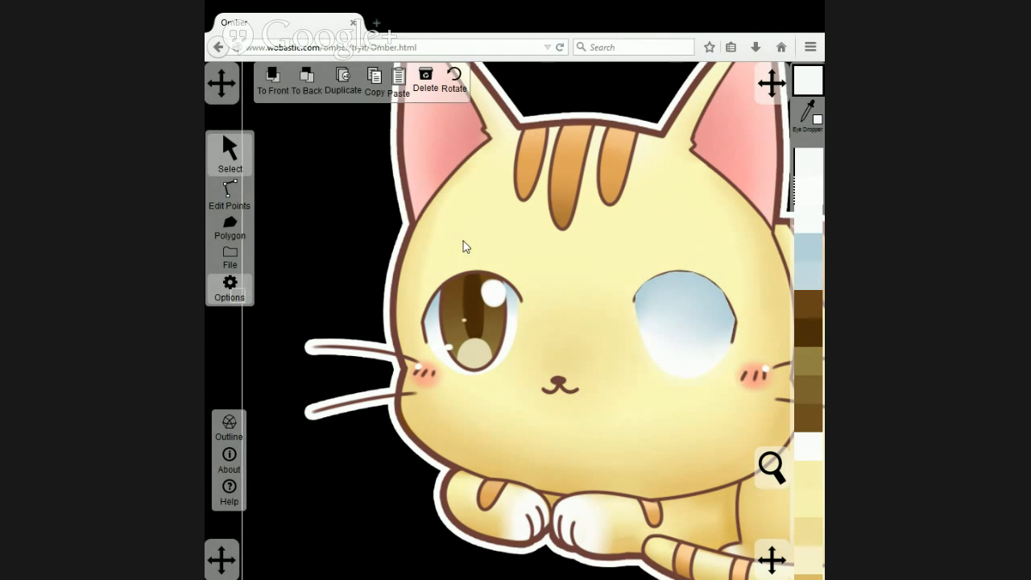
click(306, 79)
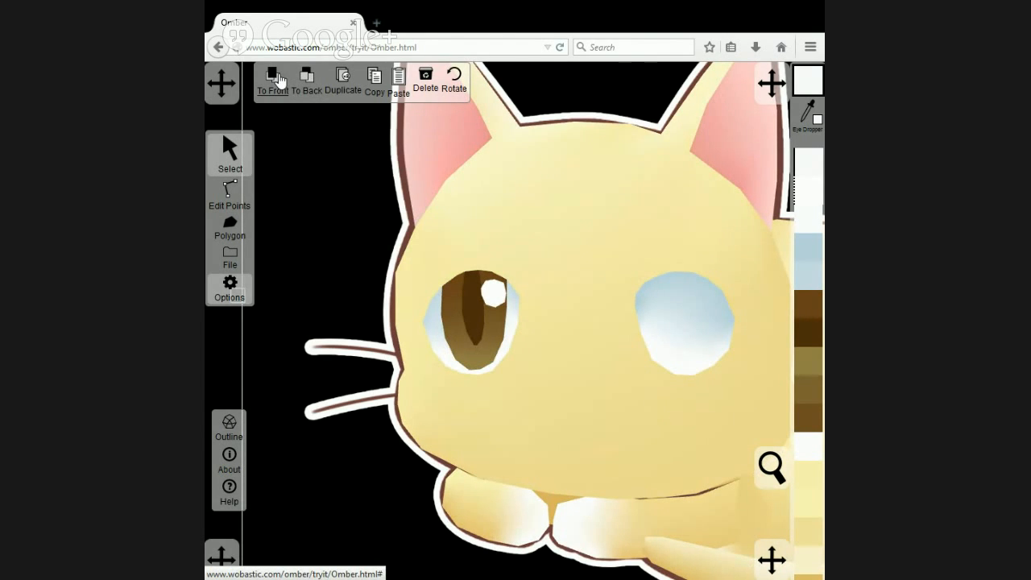
click(274, 78)
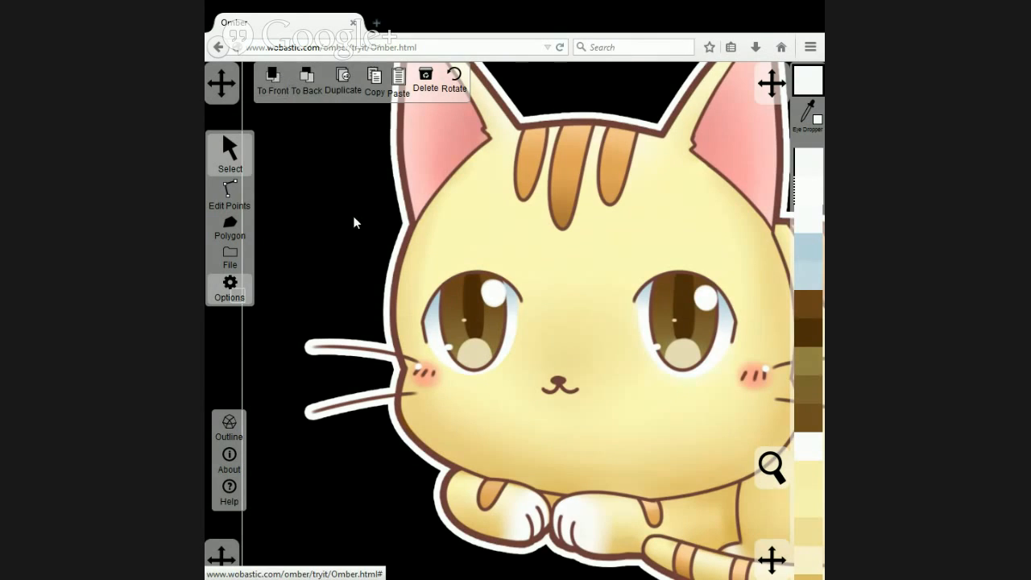
click(310, 78)
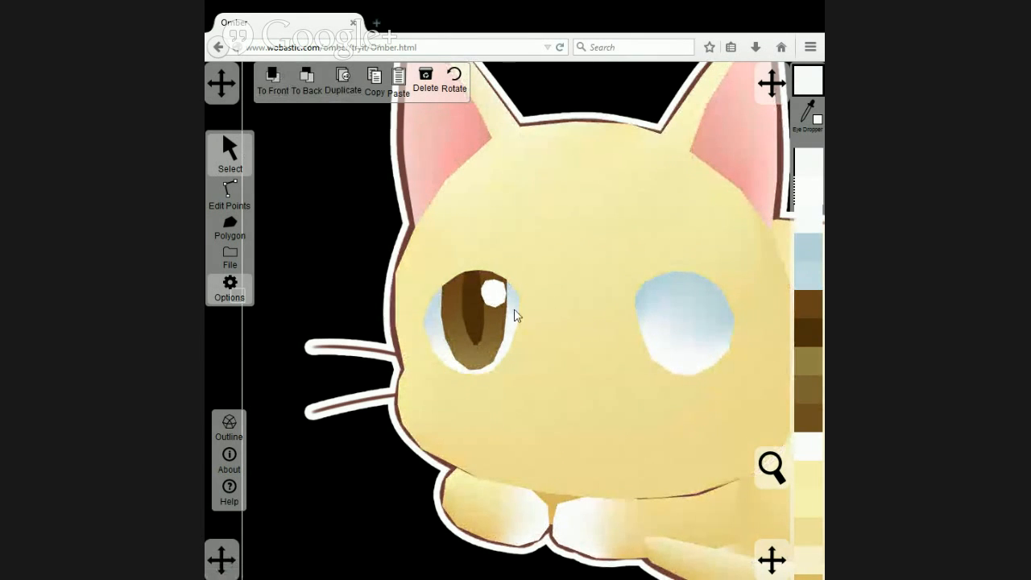
click(478, 312)
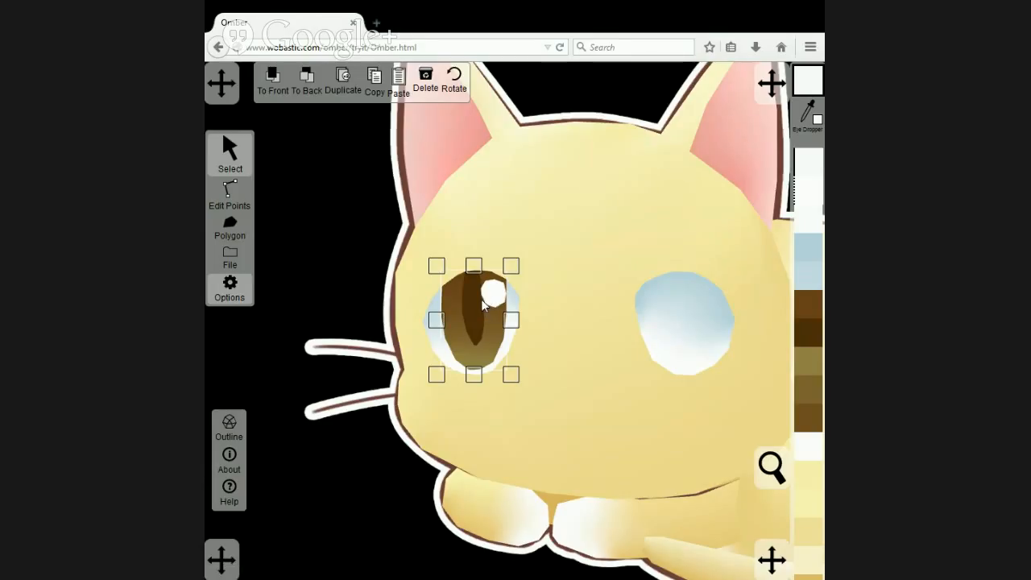
drag(486, 299, 697, 300)
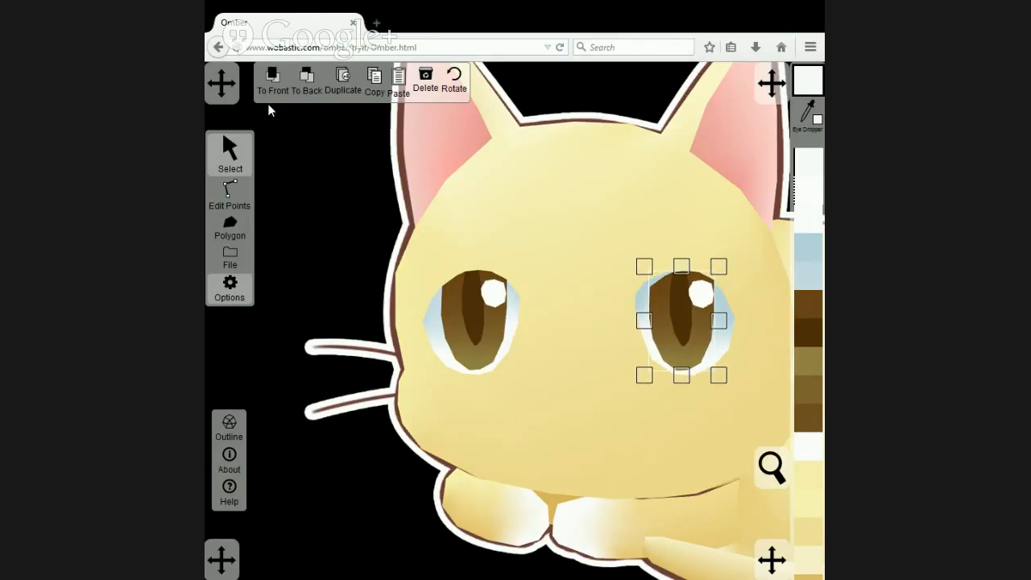
Bring the artwork image forward over the cat's face, keeping the right-hand eye's copied iris, pupil and highlight above it.
click(369, 222)
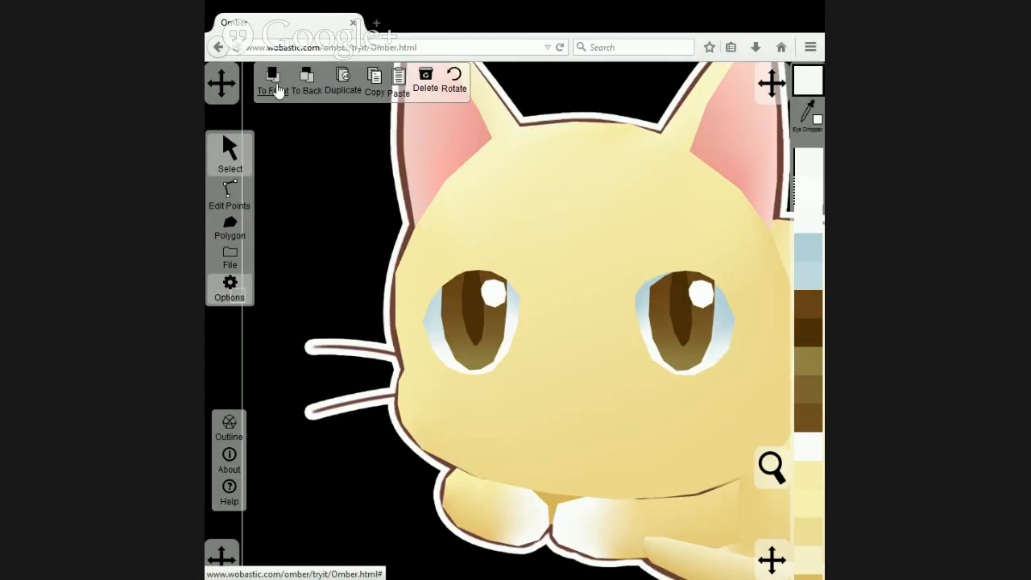
click(699, 300)
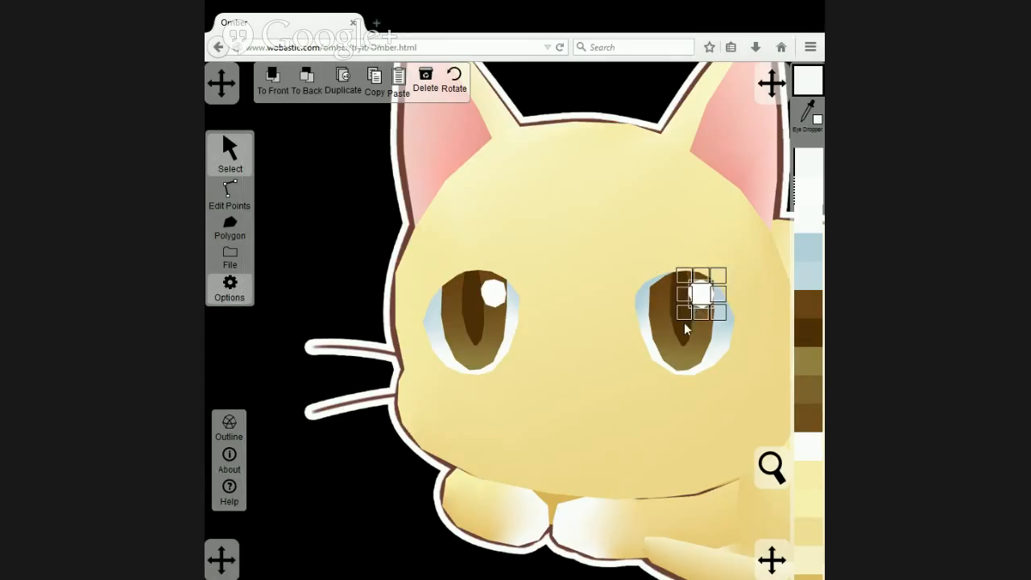
click(693, 326)
click(663, 336)
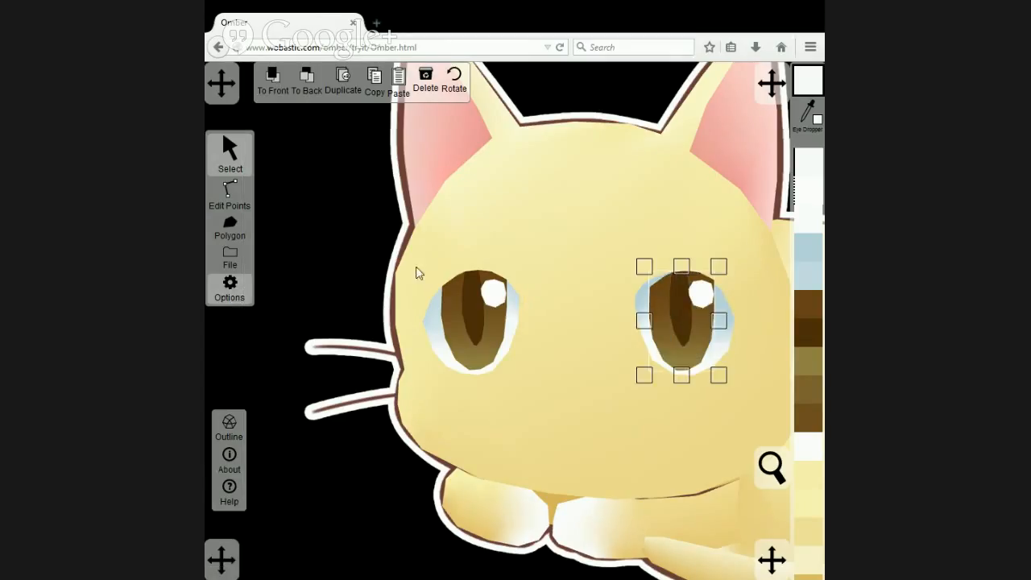
click(375, 244)
click(275, 86)
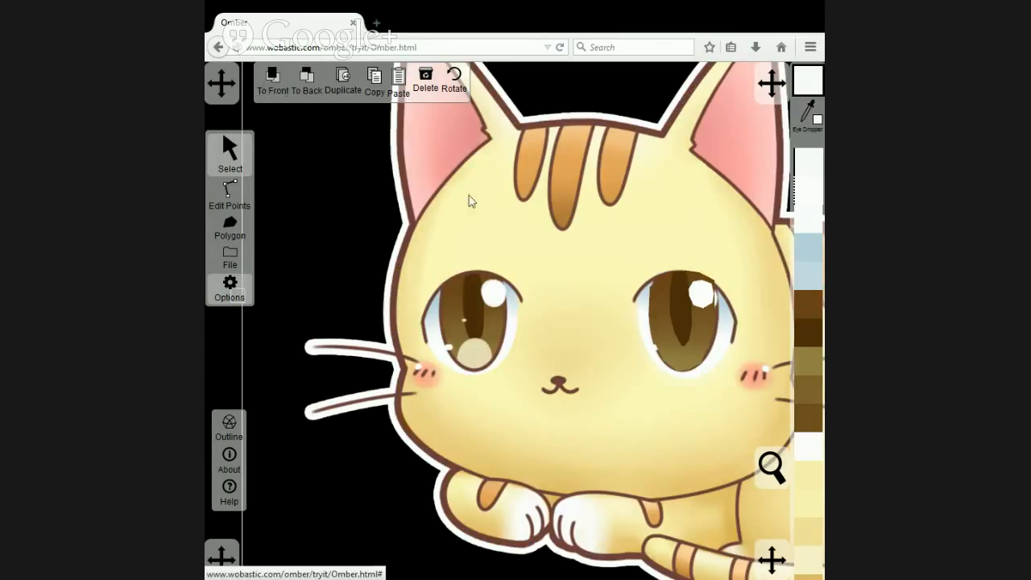
Reposition the upper points of the right-hand eye's iris polygon along the artwork's upper iris edge.
click(225, 192)
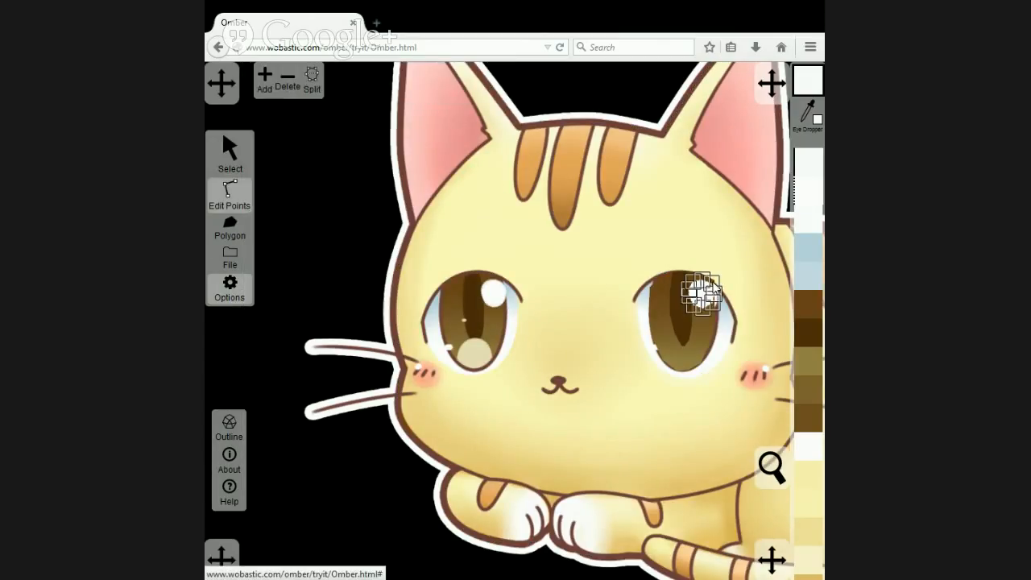
scroll(735, 273, up, 2)
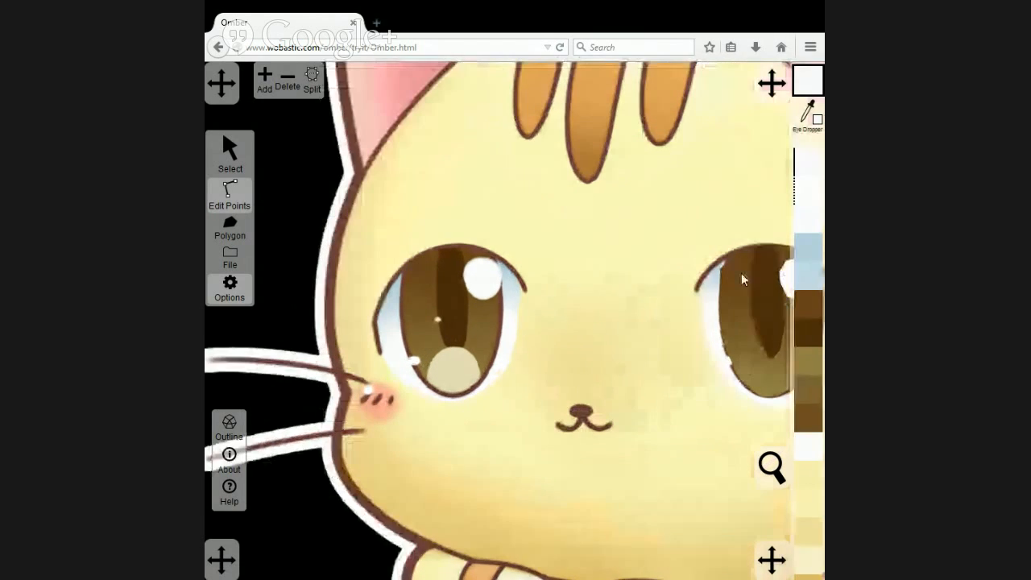
scroll(741, 273, up, 1)
drag(682, 225, 518, 263)
click(535, 315)
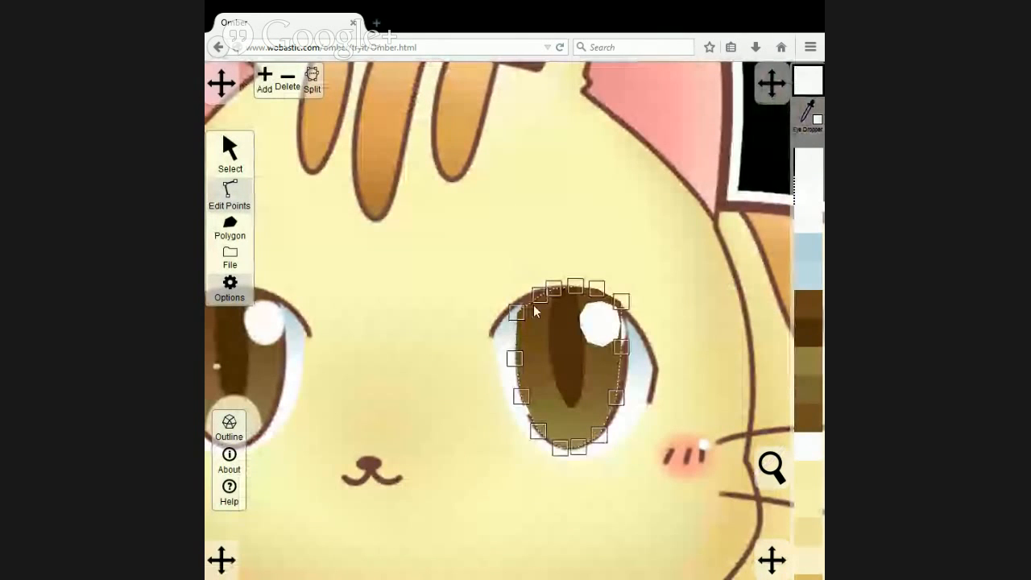
drag(516, 312, 559, 288)
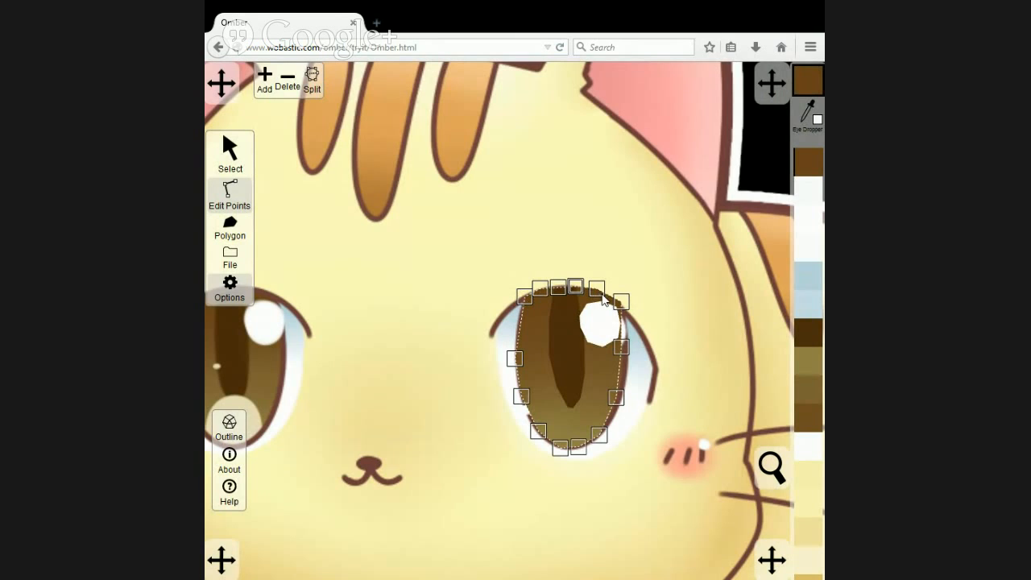
drag(597, 288, 595, 292)
Align the top of the right-hand eye's pupil polygon with the iris's upper edge.
click(565, 331)
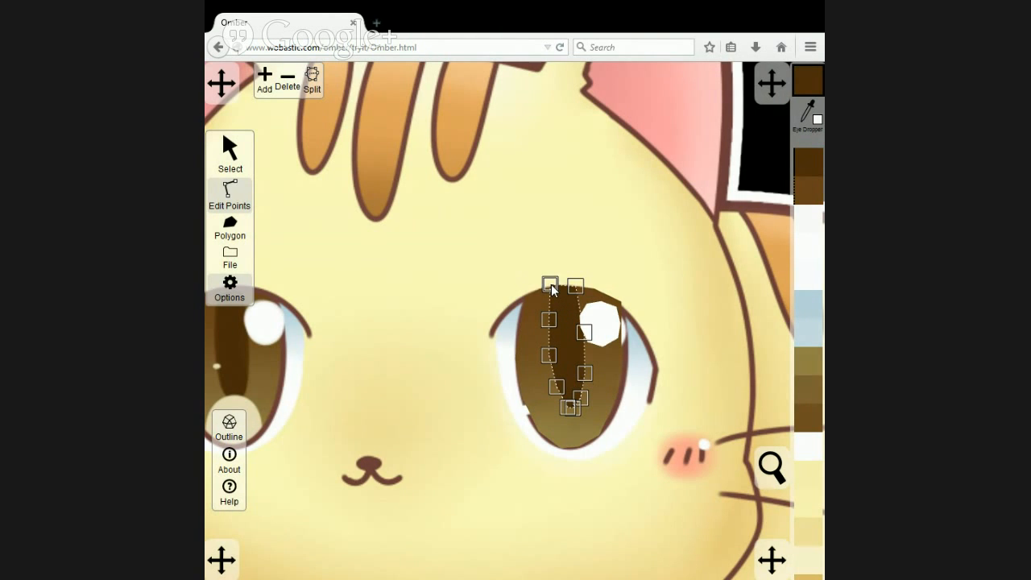
drag(551, 285, 547, 288)
click(576, 284)
click(596, 304)
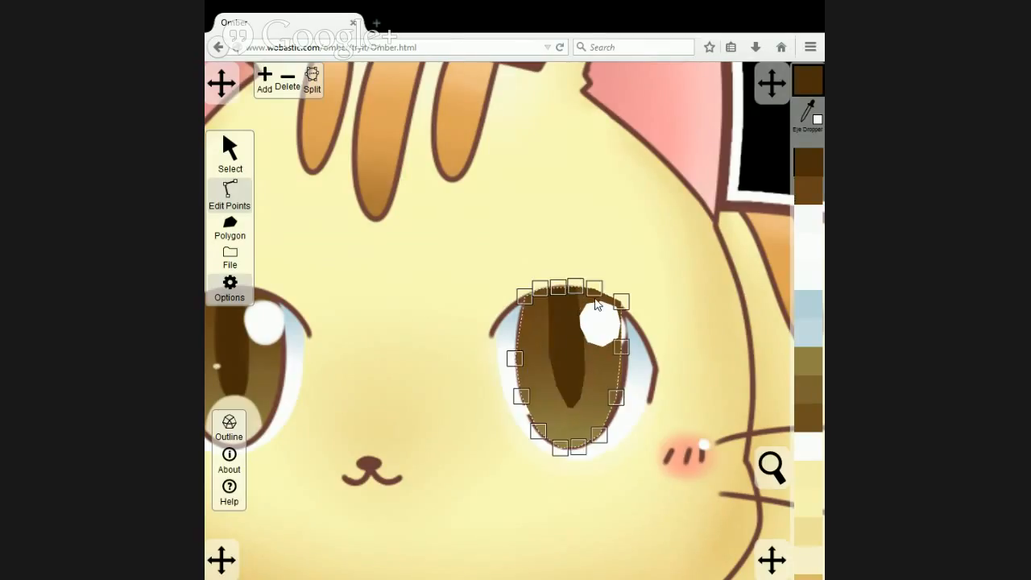
click(558, 282)
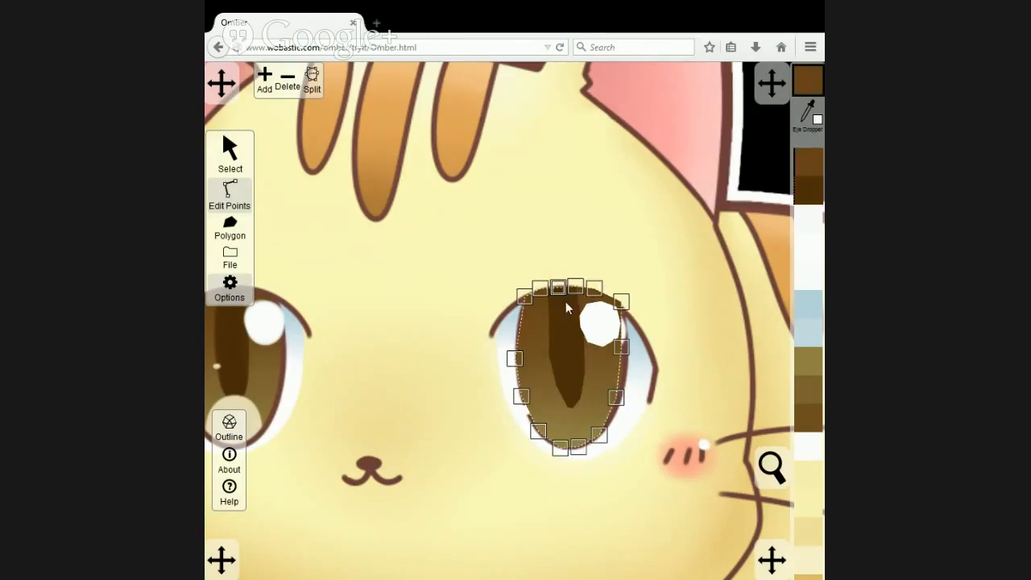
click(566, 382)
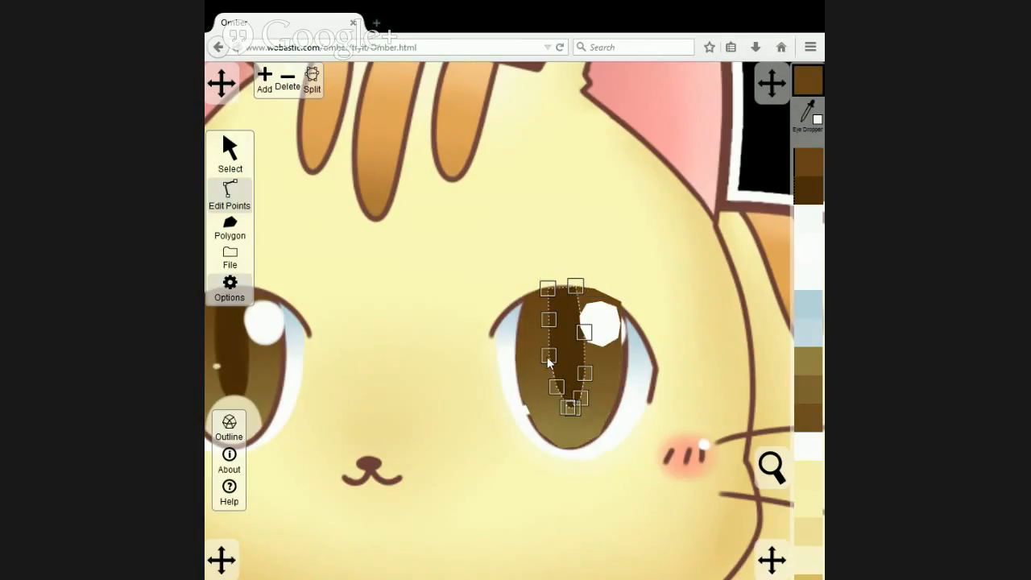
Fit the right side and bottom points of the right-hand eye's iris polygon to the artwork's iris outline.
click(606, 377)
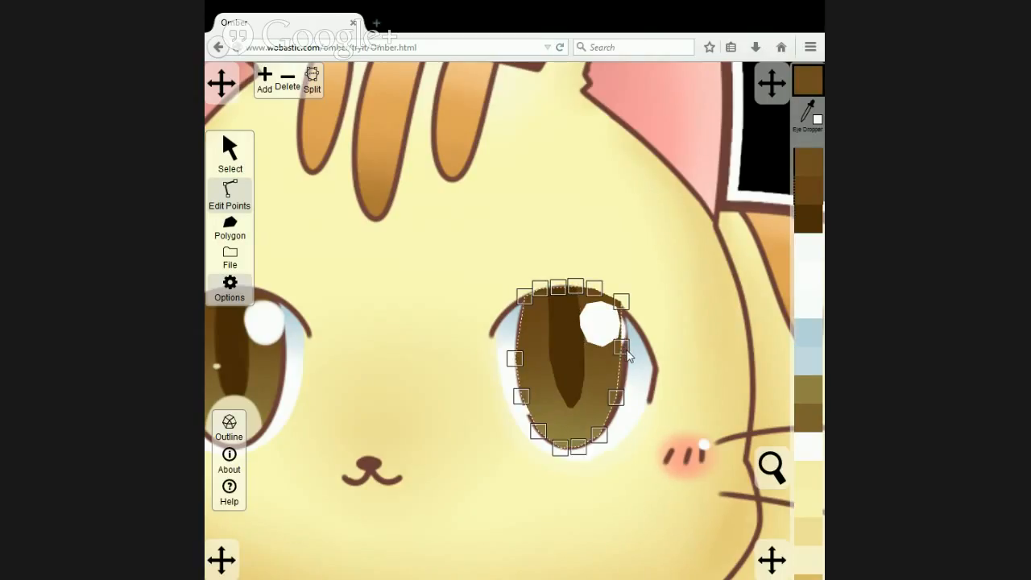
drag(626, 351, 632, 353)
drag(618, 397, 618, 412)
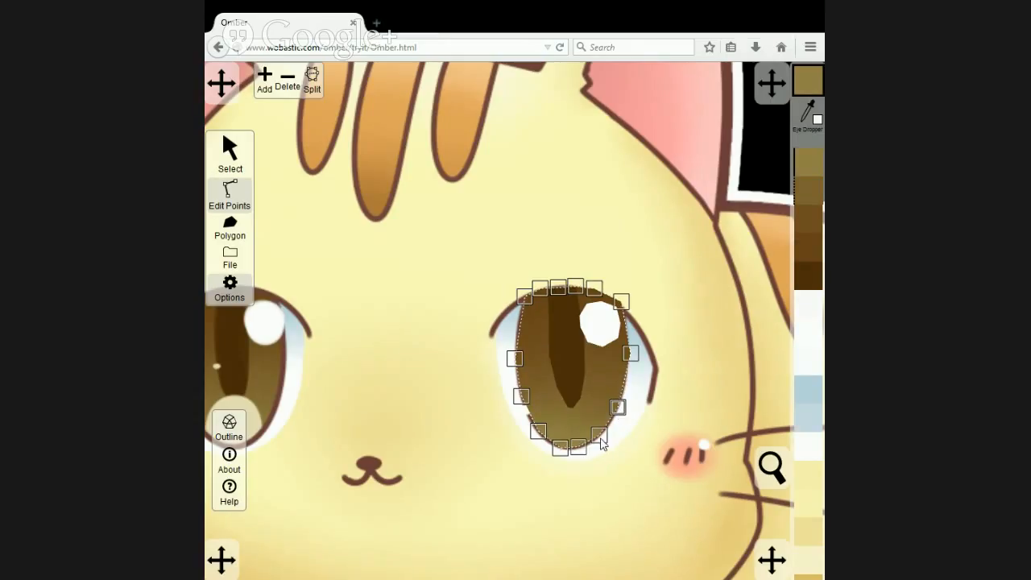
click(601, 438)
click(562, 449)
Fit the iris polygon's lower-left, left side and upper-left points to the artwork's iris outline.
drag(537, 433, 534, 429)
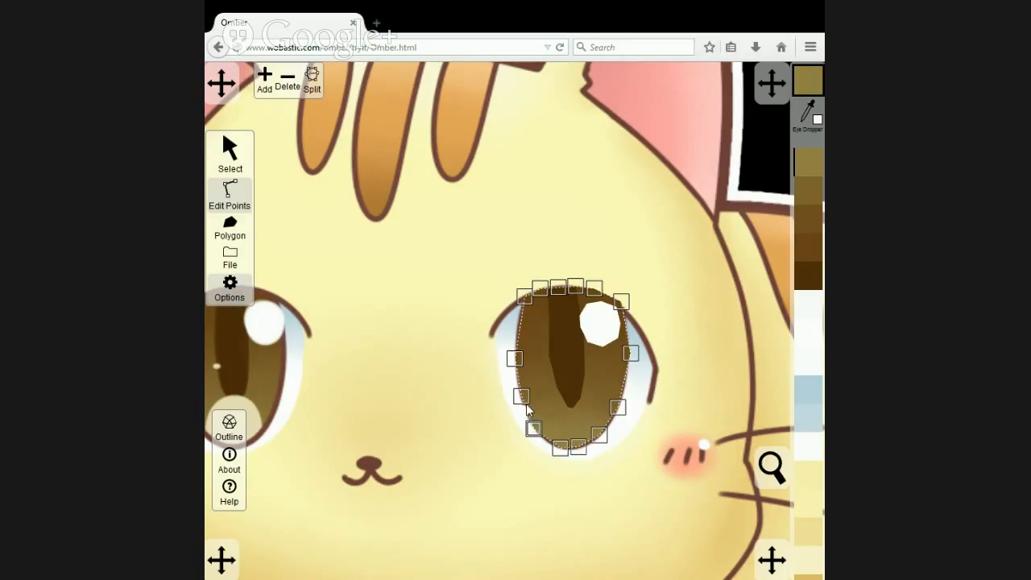
click(521, 398)
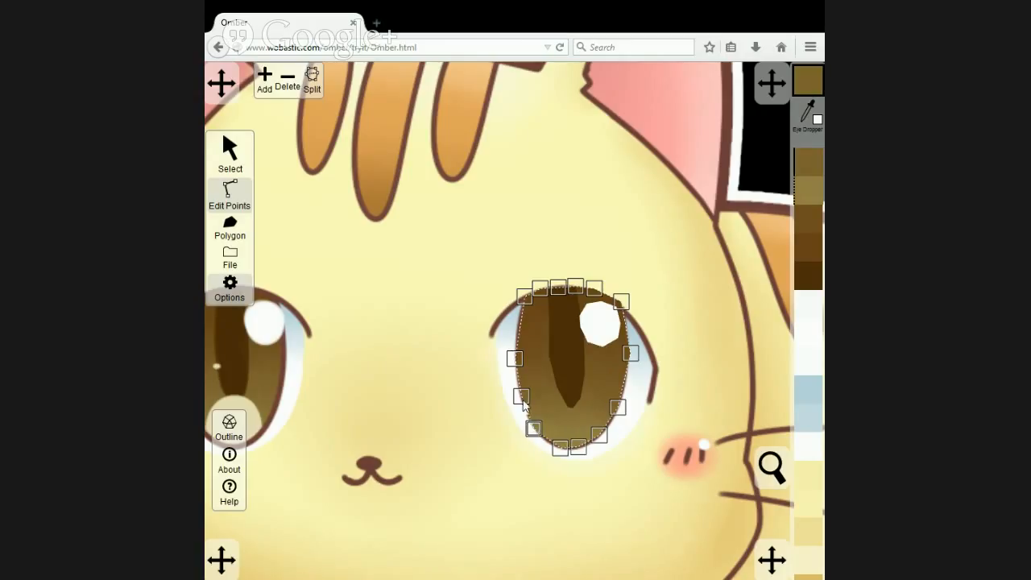
click(516, 359)
click(519, 297)
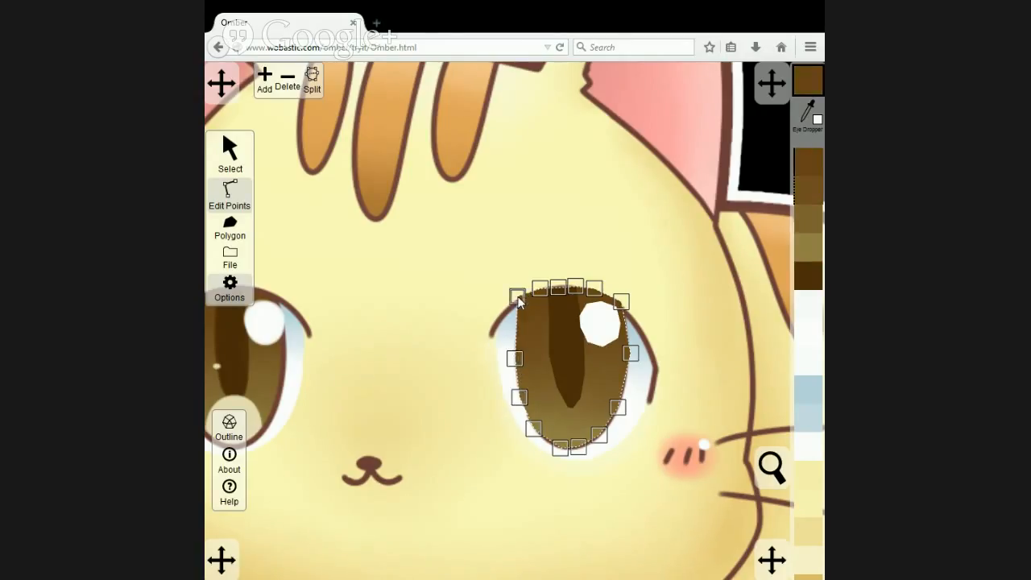
drag(518, 297, 524, 298)
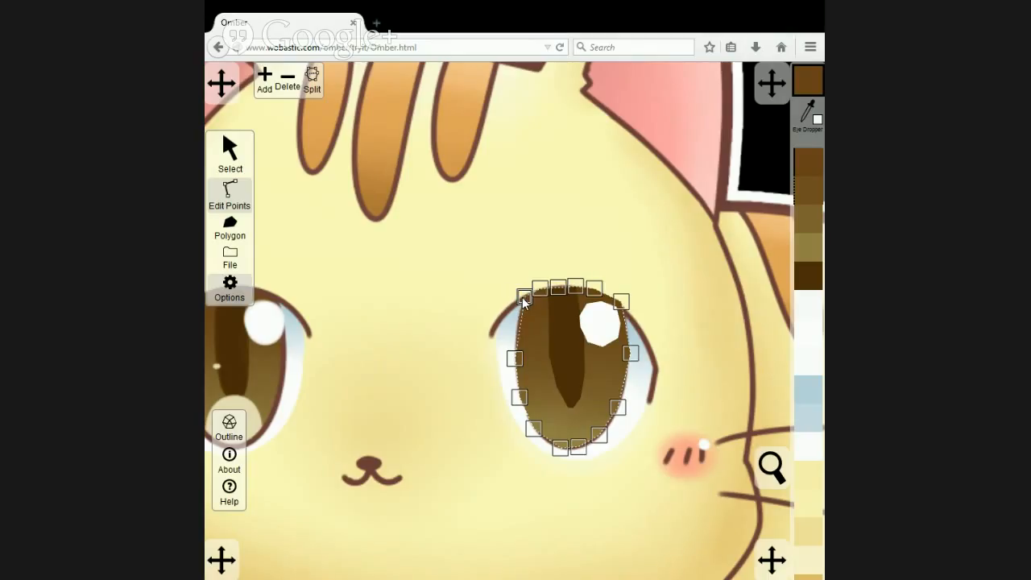
Restack the artwork image above the right-hand eye's iris but below its pupil and highlight.
click(568, 334)
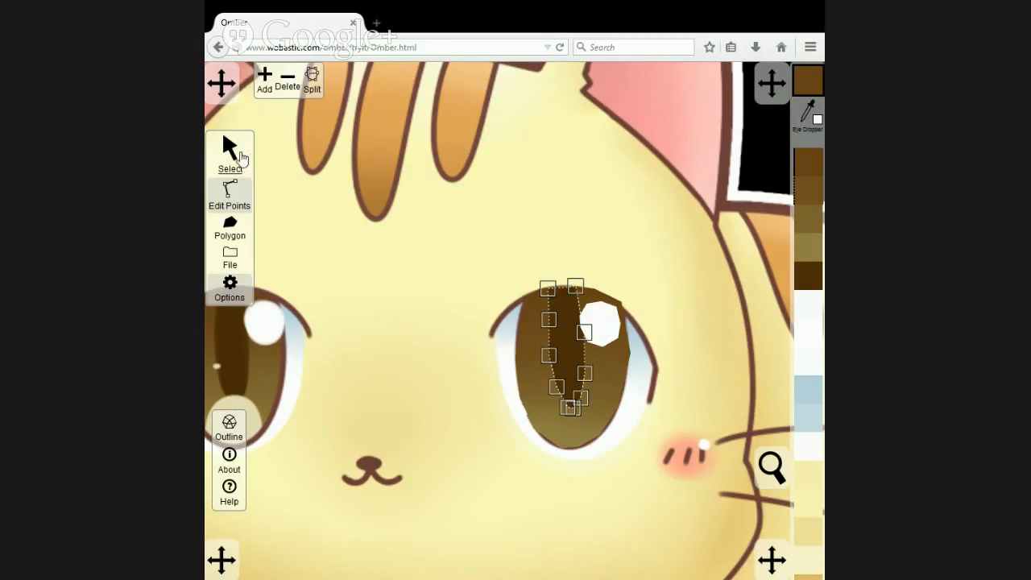
click(234, 153)
shift+click(605, 322)
click(637, 248)
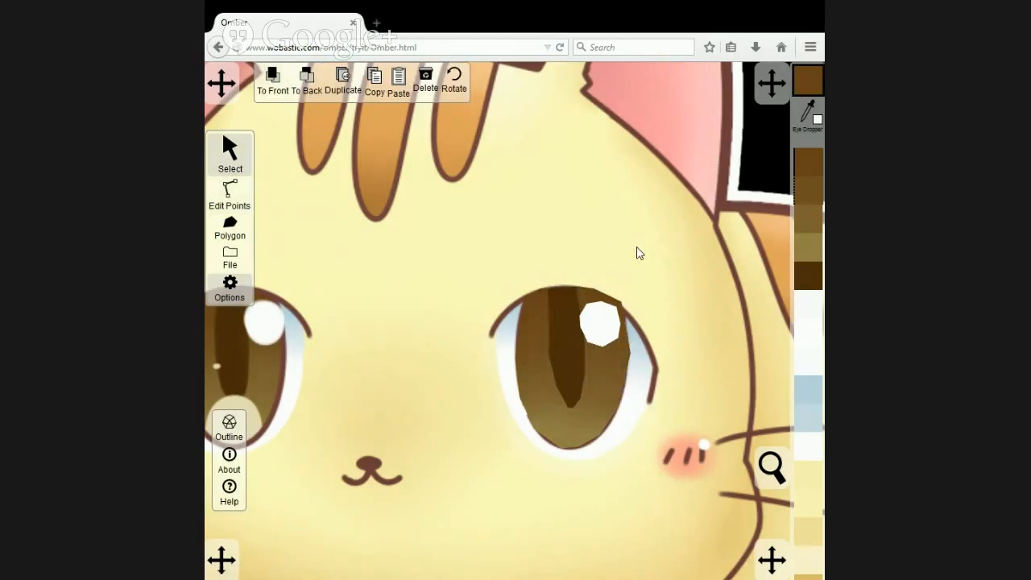
click(306, 81)
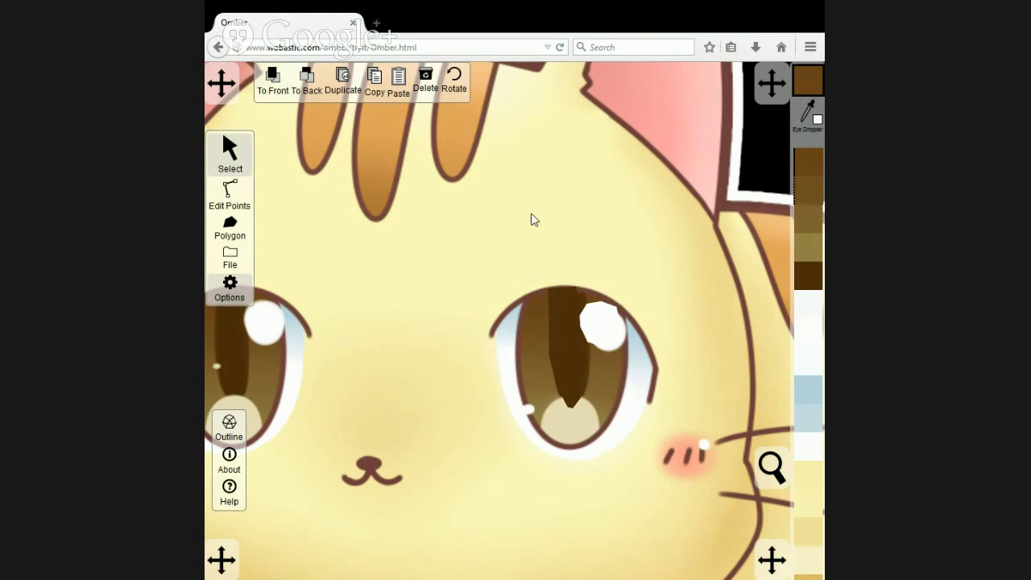
Reshape the right-hand eye's pupil polygon point by point to match the dark pupil in the artwork.
click(230, 193)
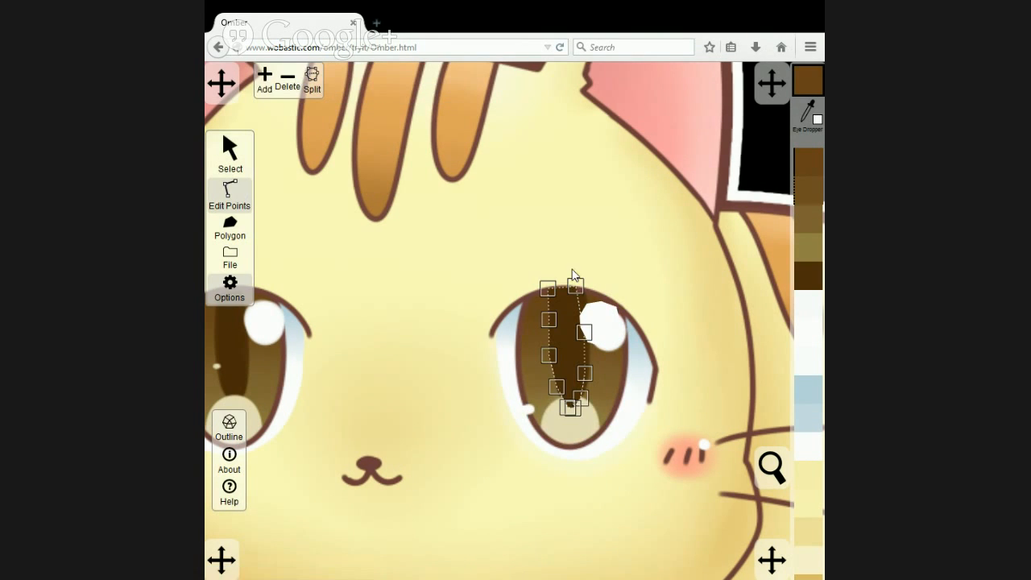
drag(579, 287, 552, 380)
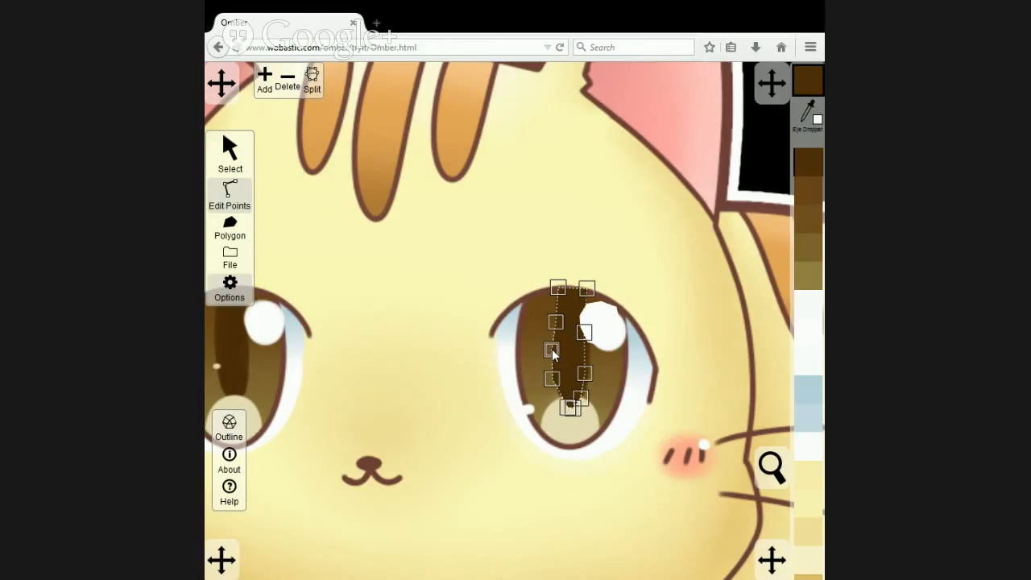
mouse_move(572, 405)
mouse_down()
mouse_move(564, 393)
mouse_move(592, 411)
mouse_move(566, 383)
mouse_move(561, 397)
mouse_move(573, 409)
mouse_move(586, 393)
mouse_up()
drag(574, 406, 573, 403)
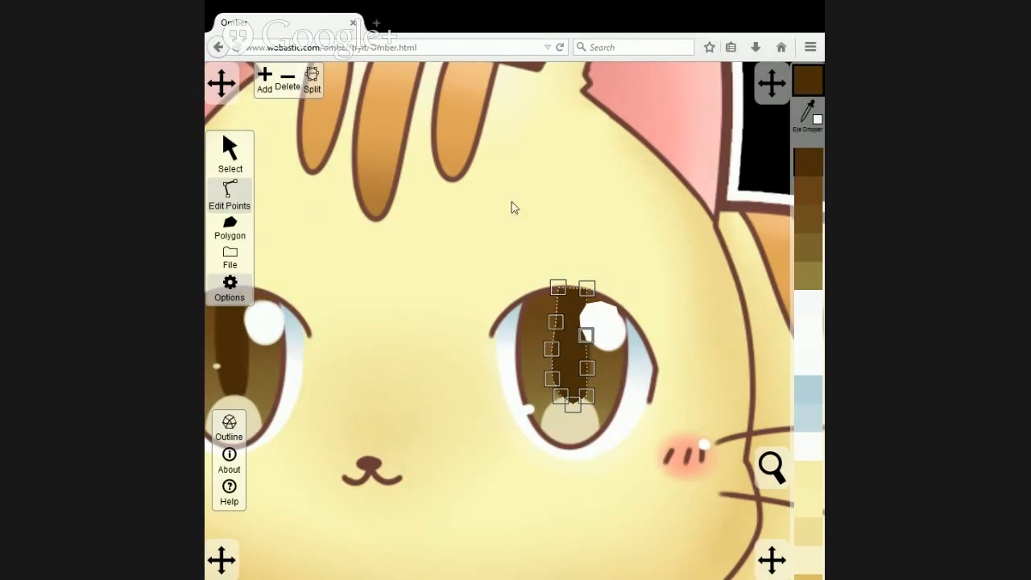
Move and slightly shrink the right-hand eye's highlight to match the artwork, and send the artwork image to the back.
click(229, 153)
mouse_move(610, 323)
mouse_down()
mouse_move(613, 350)
mouse_move(612, 334)
mouse_up()
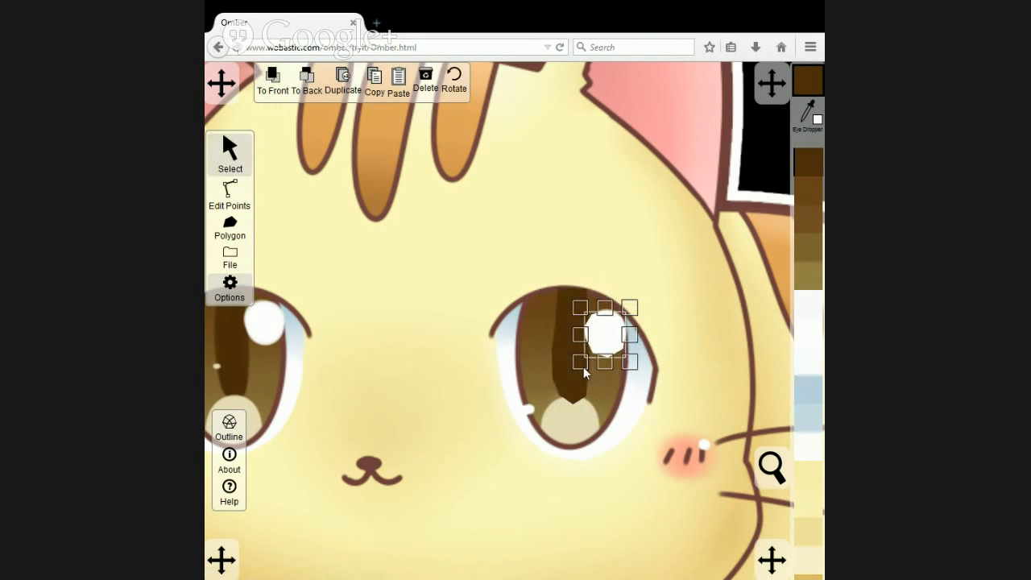
mouse_move(583, 367)
mouse_down()
mouse_move(616, 348)
mouse_move(586, 356)
mouse_up()
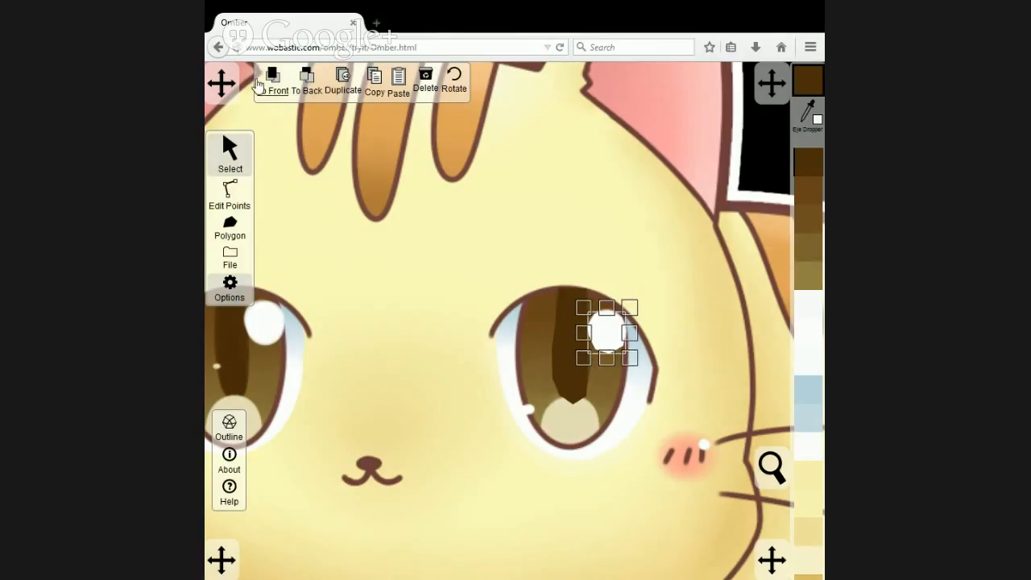
click(577, 176)
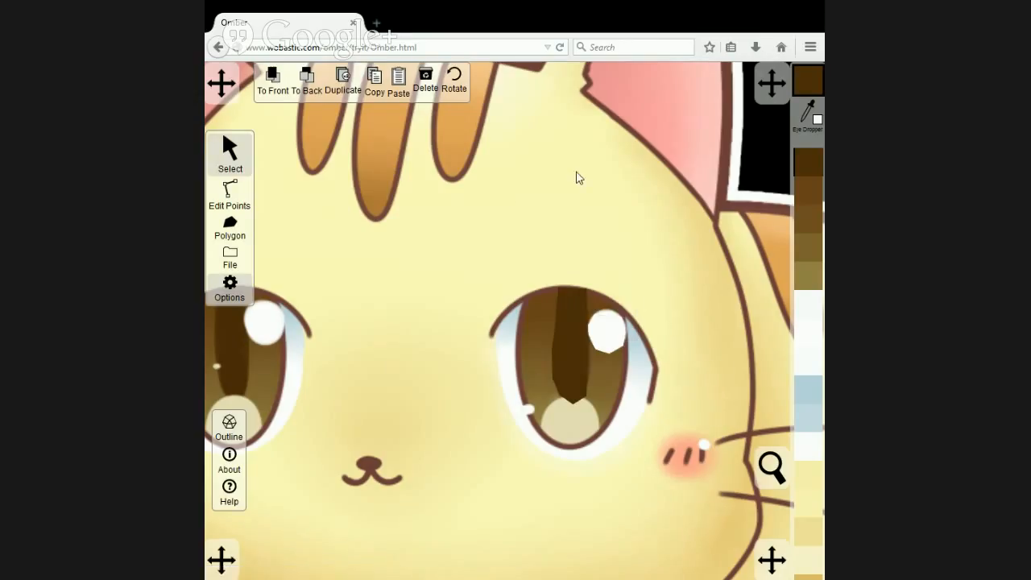
click(312, 81)
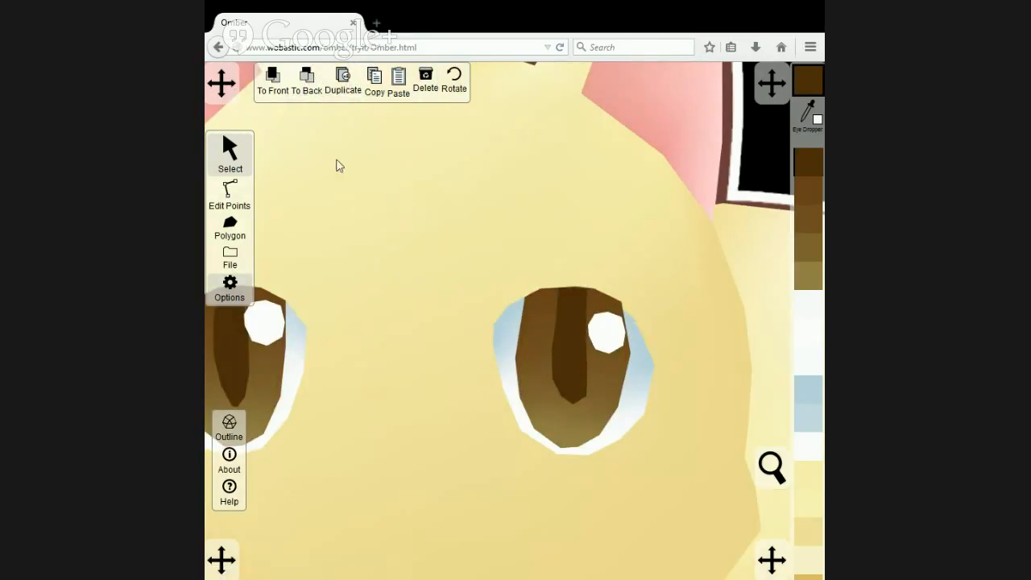
Move the iris polygon's upper point onto the pupil's top-right corner and adjust the iris's upper-right corner point.
click(229, 192)
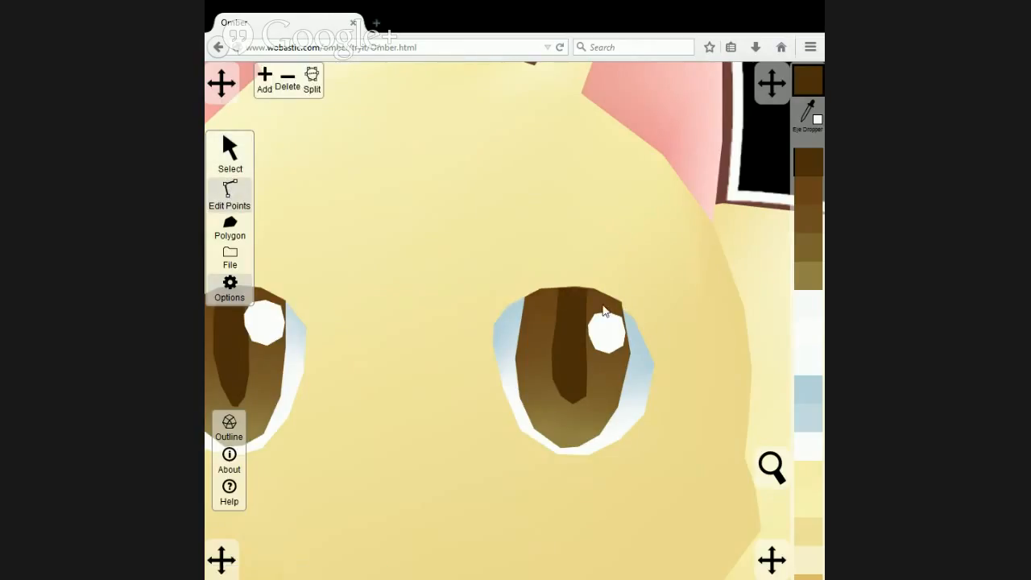
click(600, 291)
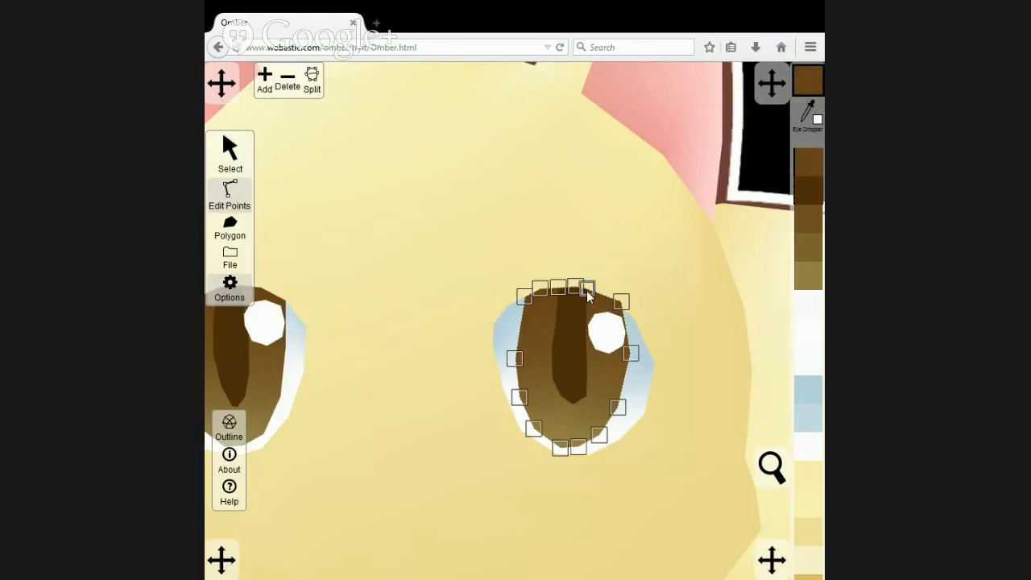
mouse_move(621, 302)
mouse_down()
mouse_move(621, 317)
mouse_move(610, 299)
mouse_move(622, 313)
mouse_up()
Move the eye white polygon's upper-right and upper-left points onto the matching points of the iris.
click(613, 299)
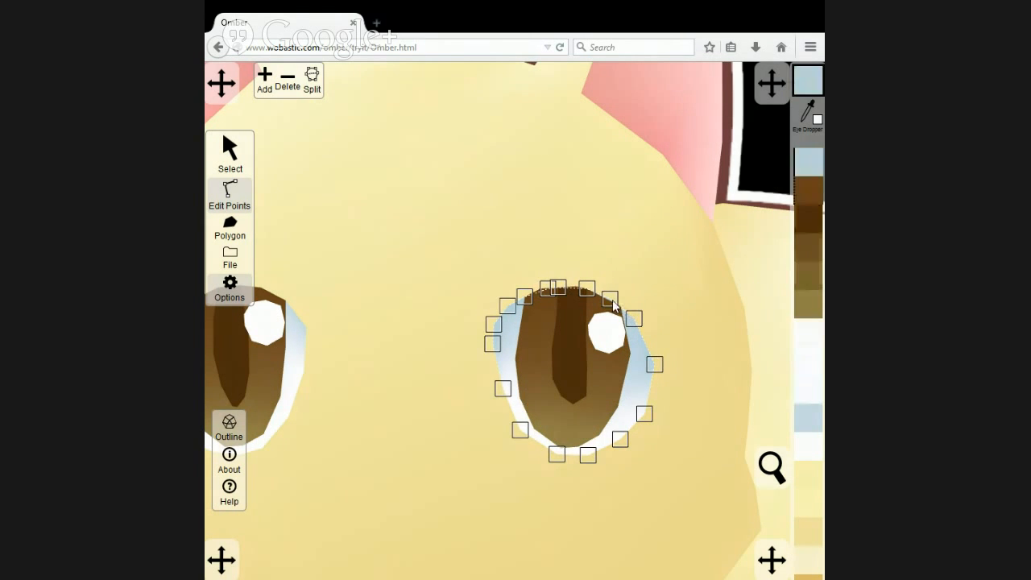
drag(615, 305, 621, 308)
drag(544, 289, 540, 287)
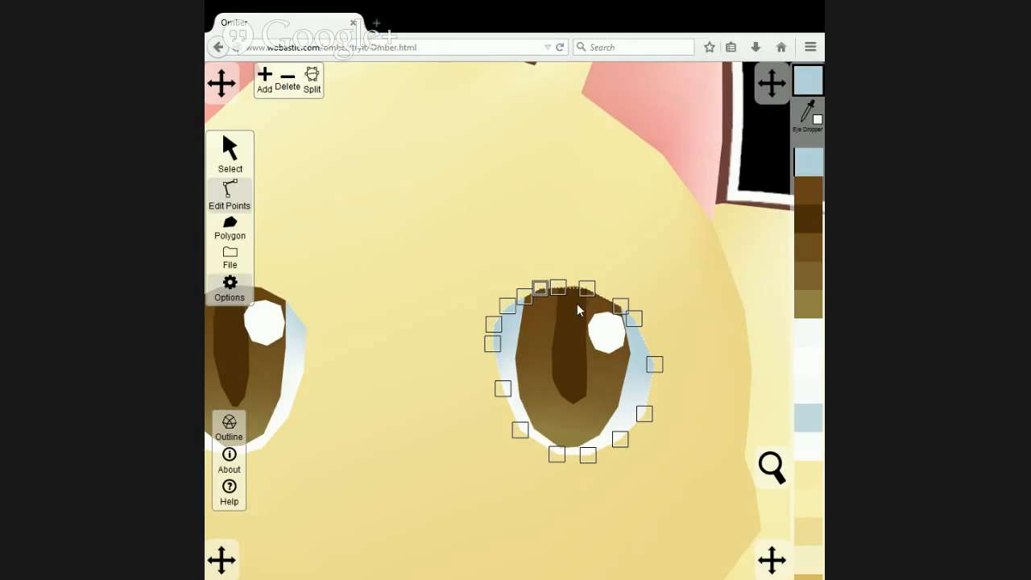
Reposition the iris polygon's points around the pupil's top-right corner and delete a surplus point from the eye's upper edge.
click(576, 303)
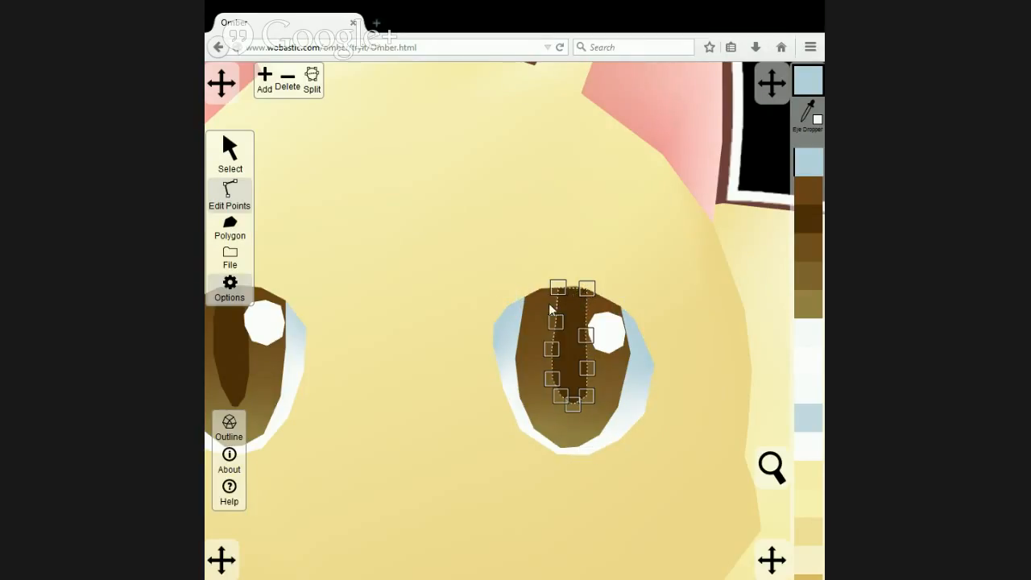
click(548, 303)
drag(586, 288, 596, 293)
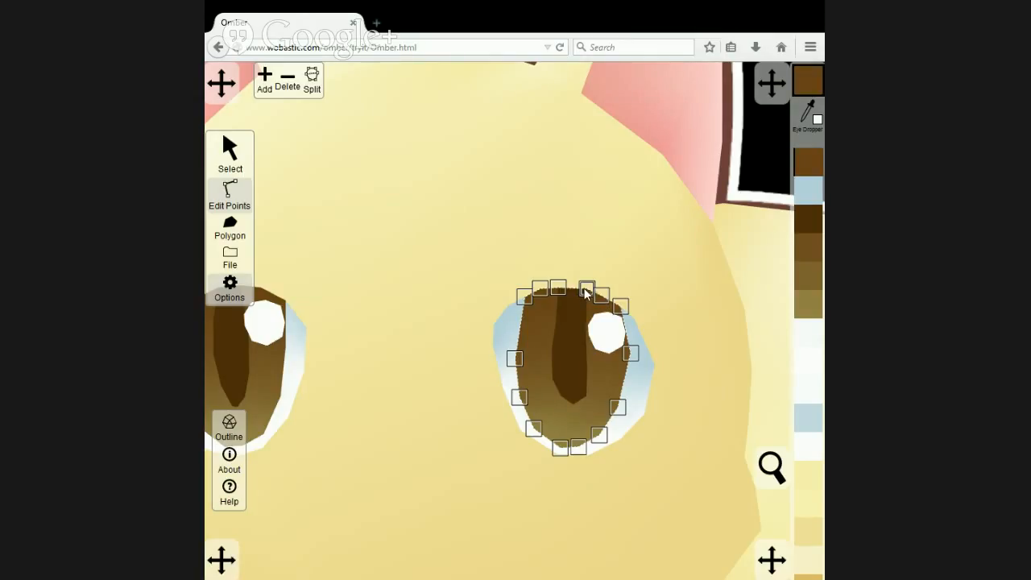
click(289, 81)
drag(550, 301, 539, 288)
Compare the vector eyes with the original by alternating the artwork image between front and back, ending with it at the back.
click(230, 161)
scroll(486, 221, down, 3)
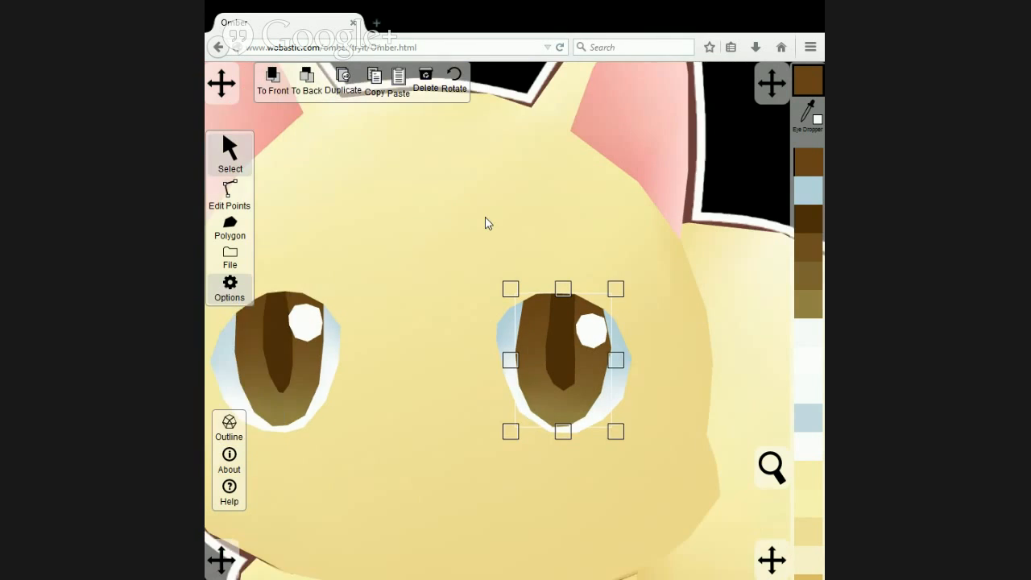
click(317, 193)
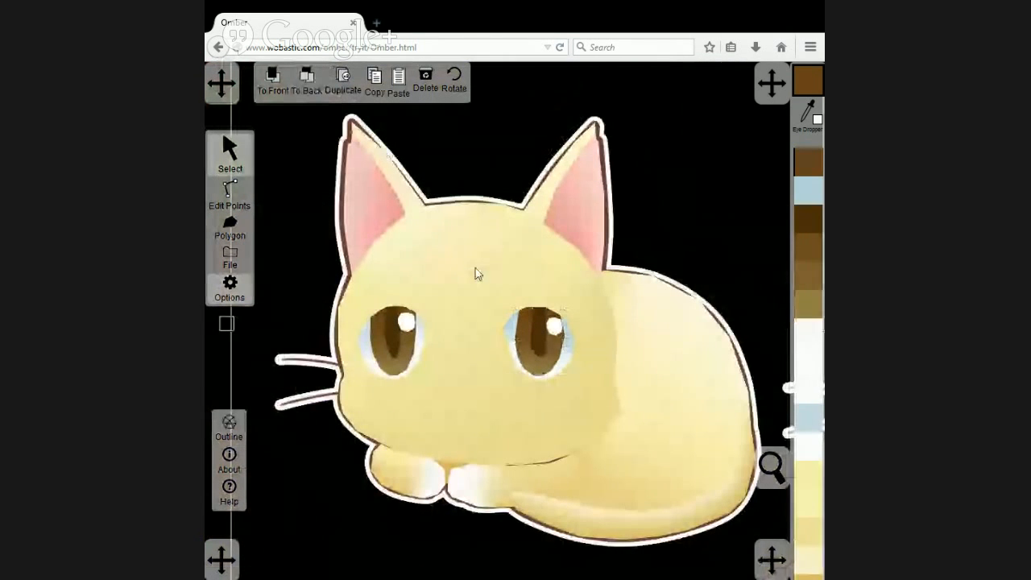
click(269, 83)
click(292, 81)
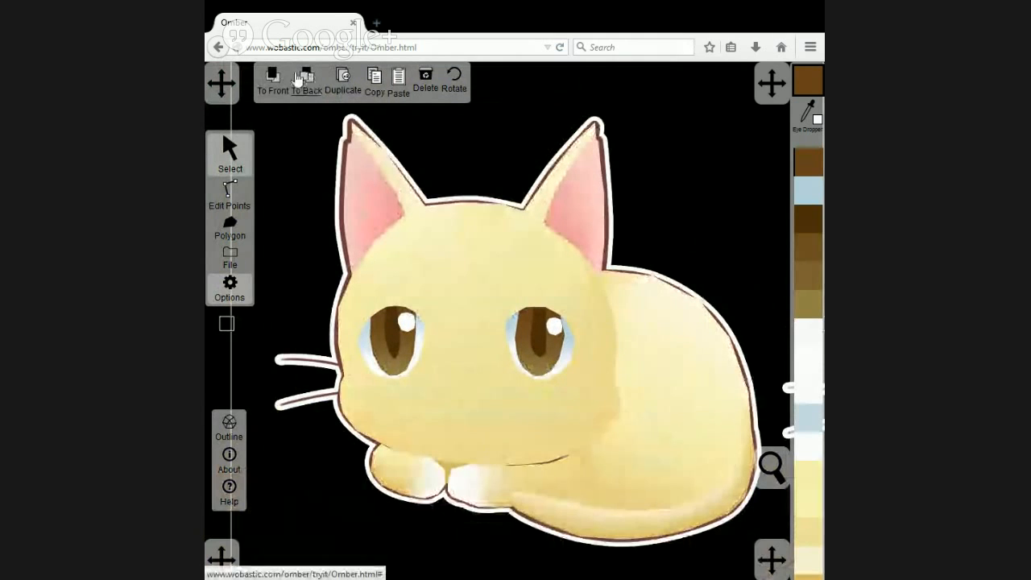
click(274, 80)
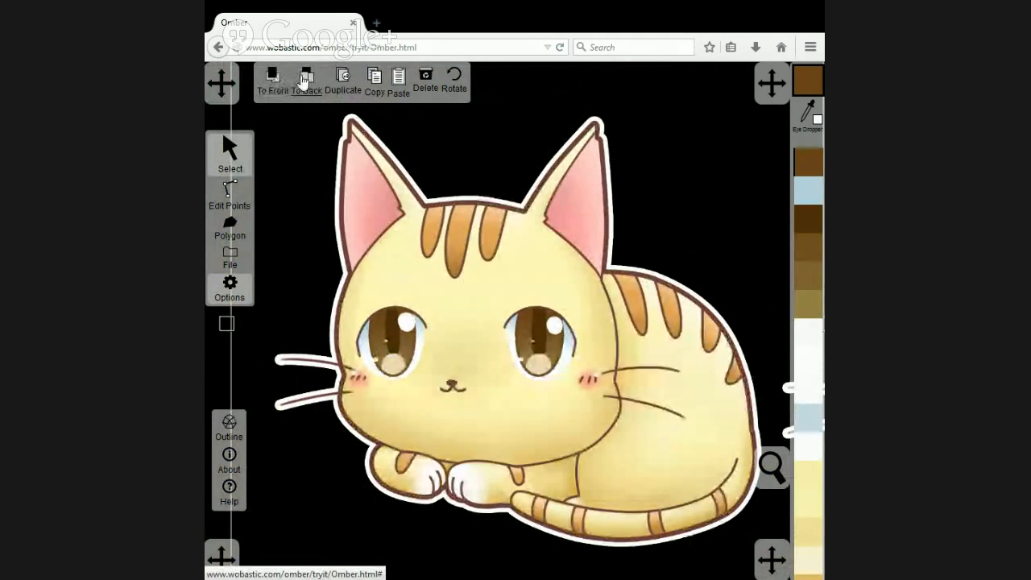
click(293, 81)
click(274, 80)
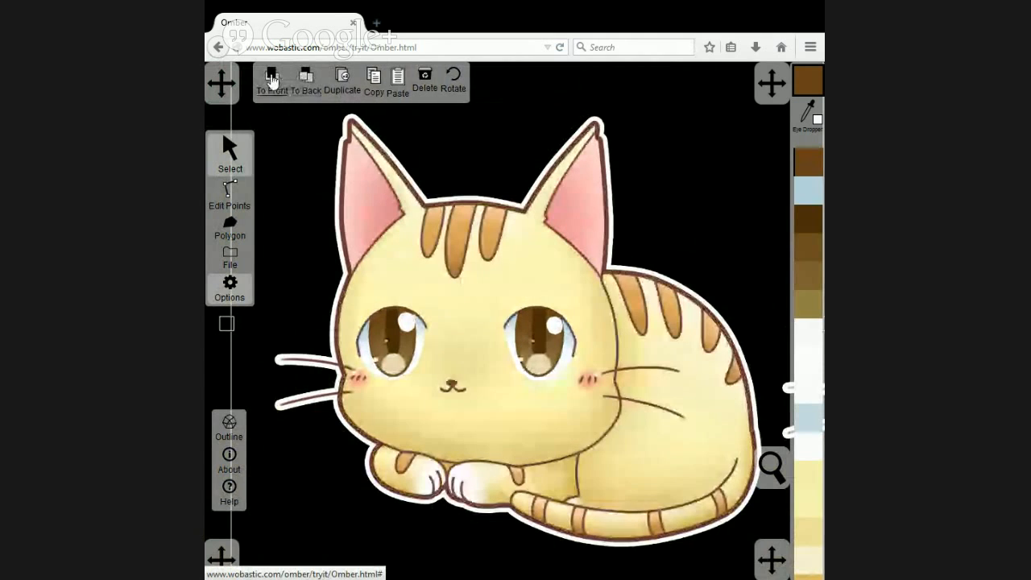
click(303, 78)
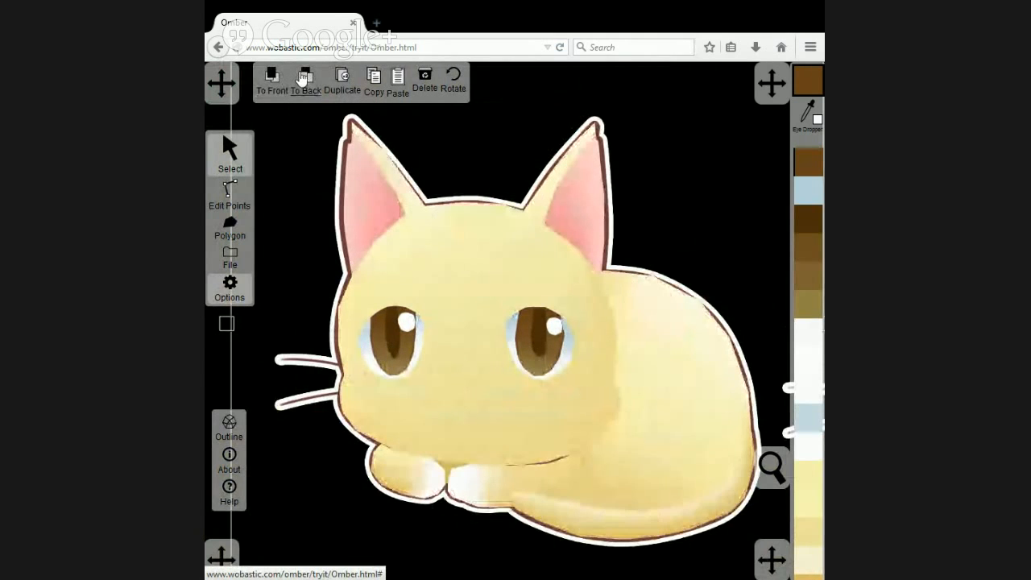
click(273, 78)
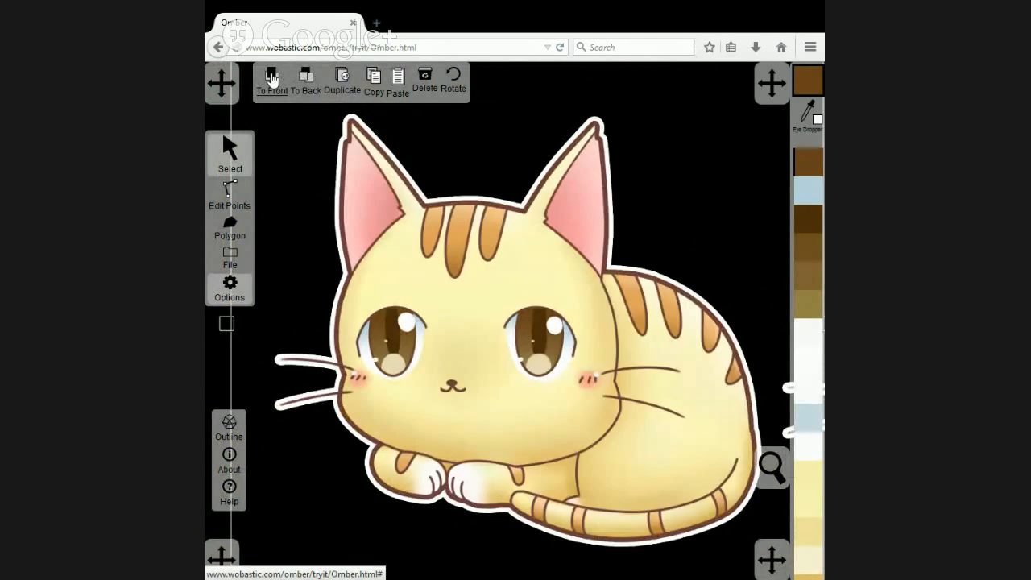
click(306, 80)
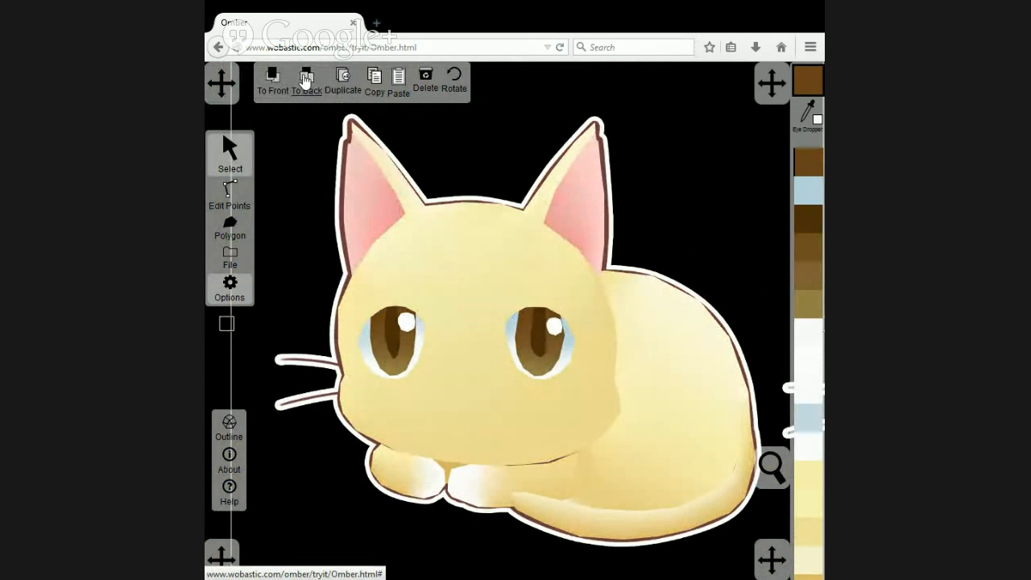
click(274, 79)
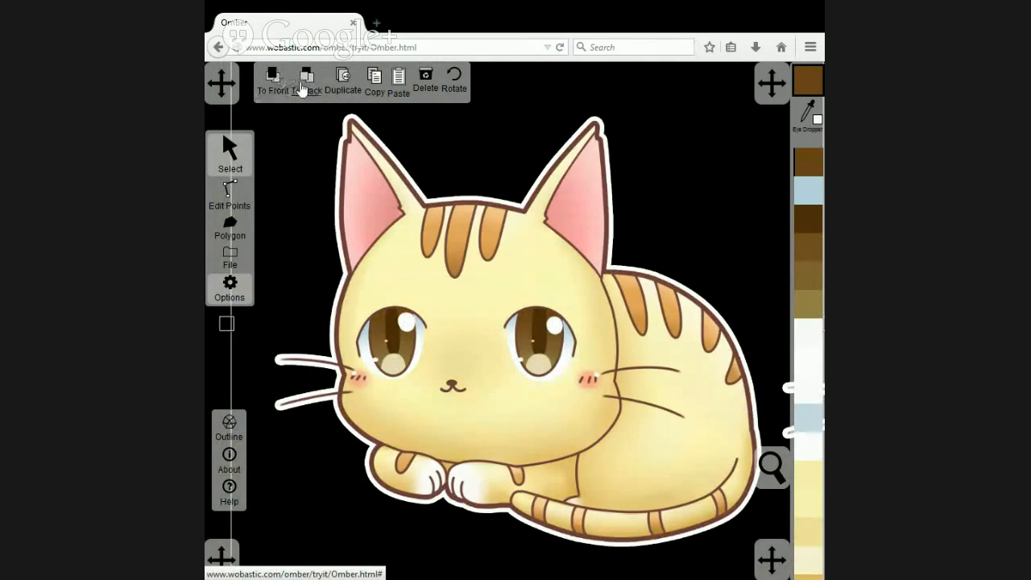
click(301, 89)
Add a point to the right-hand eye's iris on its upper-right edge and position it beside the corner point.
scroll(580, 339, up, 5)
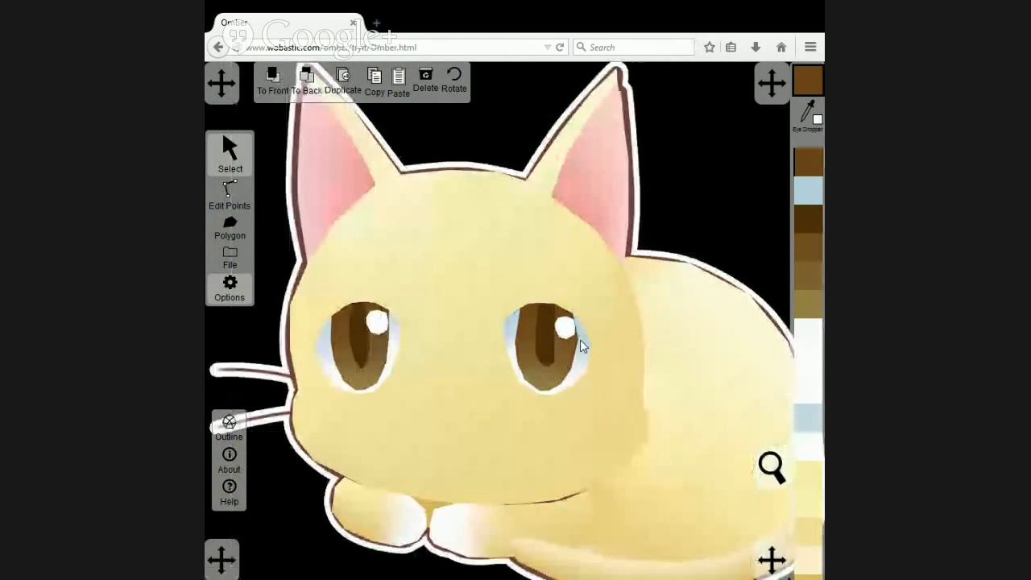
click(594, 354)
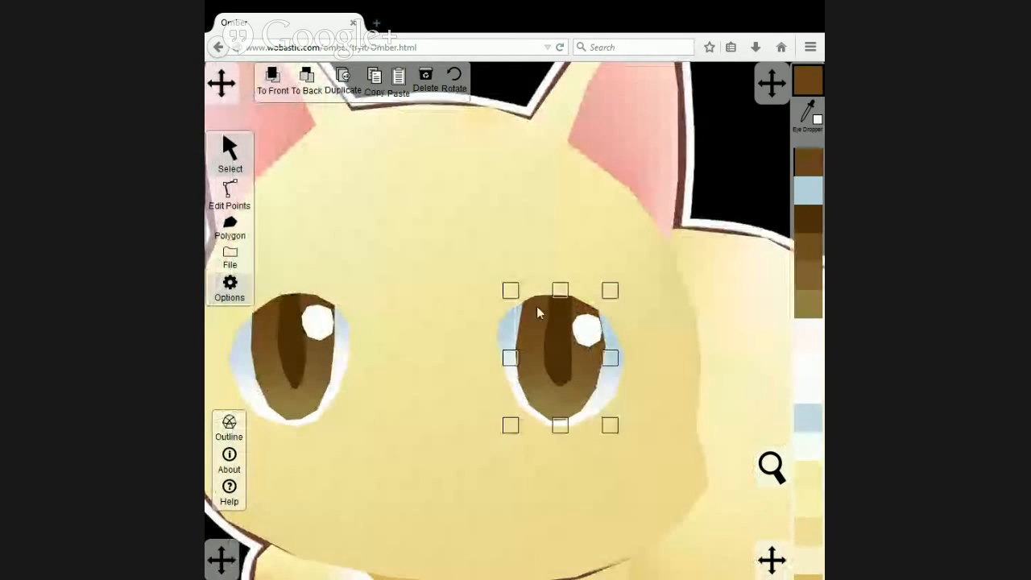
click(236, 197)
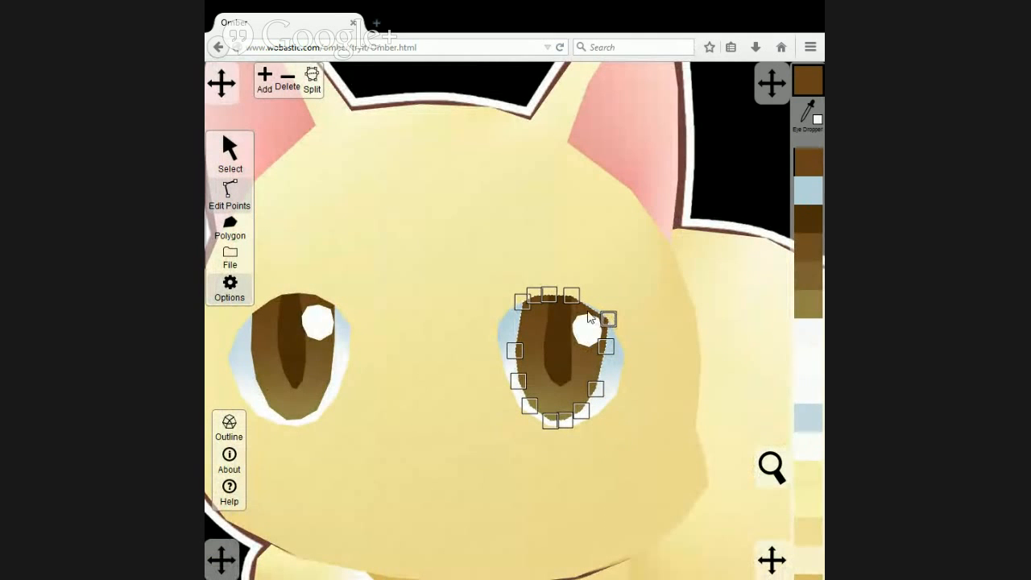
click(268, 78)
drag(592, 311, 597, 315)
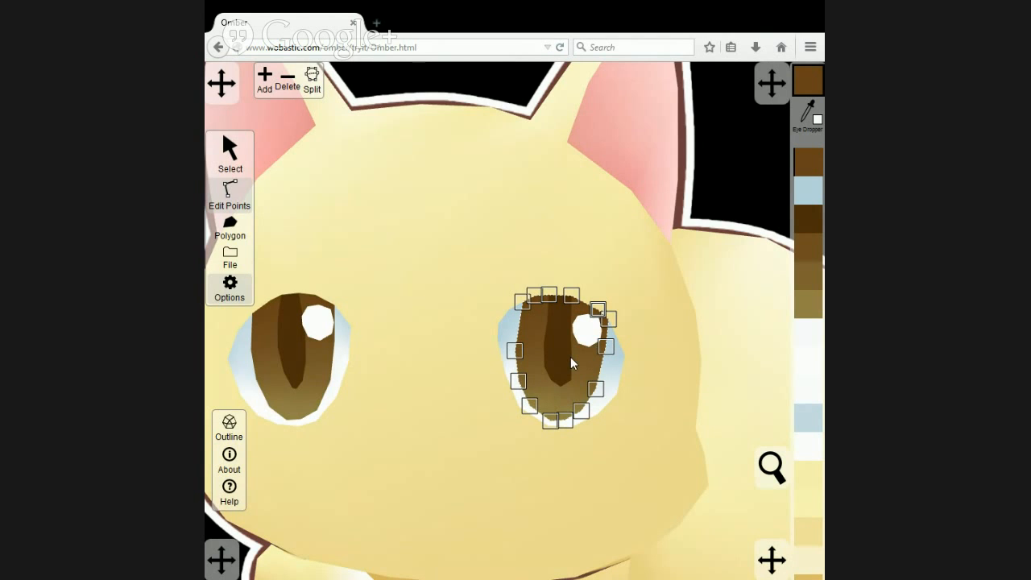
Check the reshaped upper-right iris edge against the artwork by bringing the image to the front and sending it back.
scroll(571, 357, down, 5)
click(231, 152)
click(281, 188)
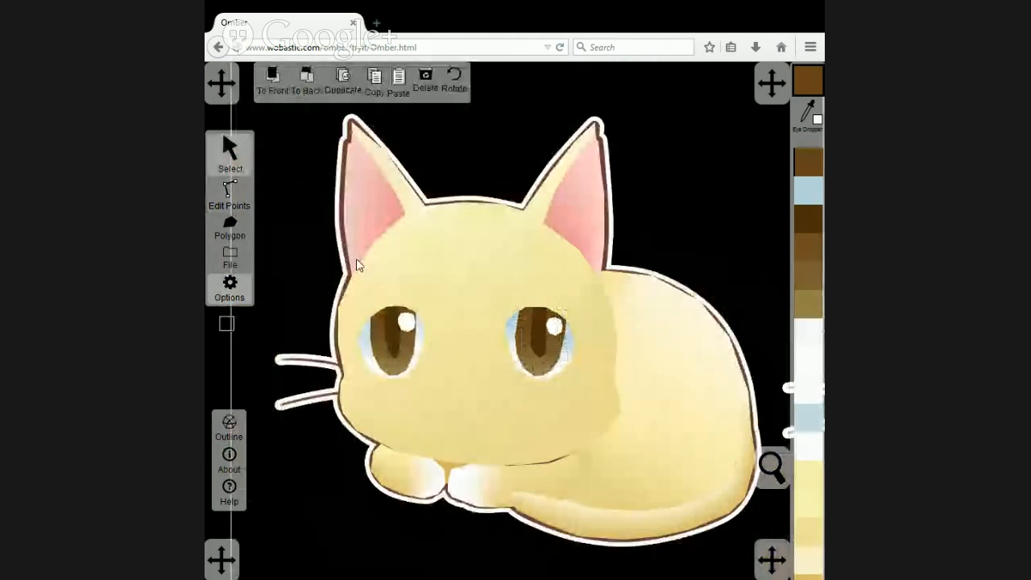
click(309, 75)
click(308, 75)
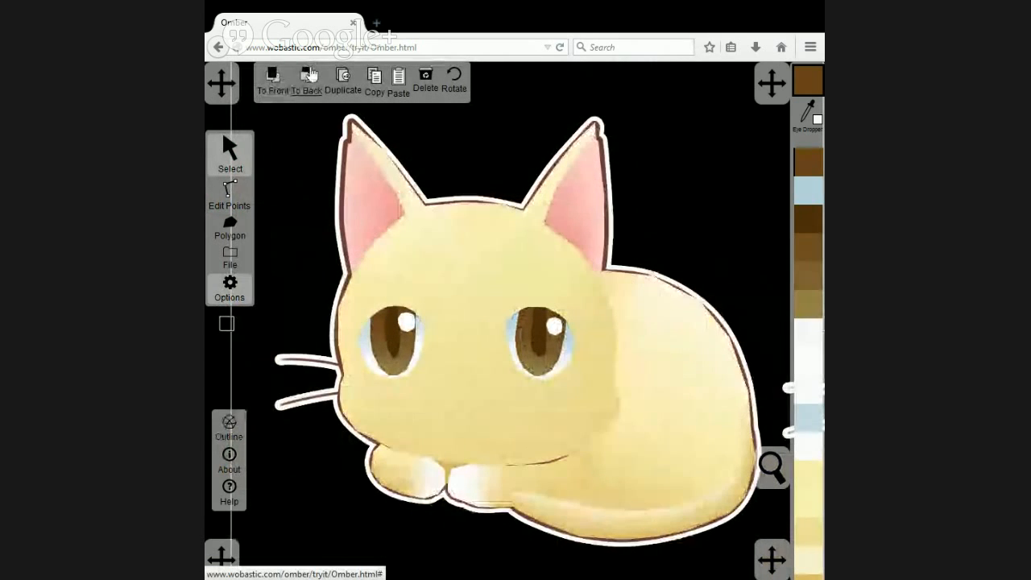
click(273, 78)
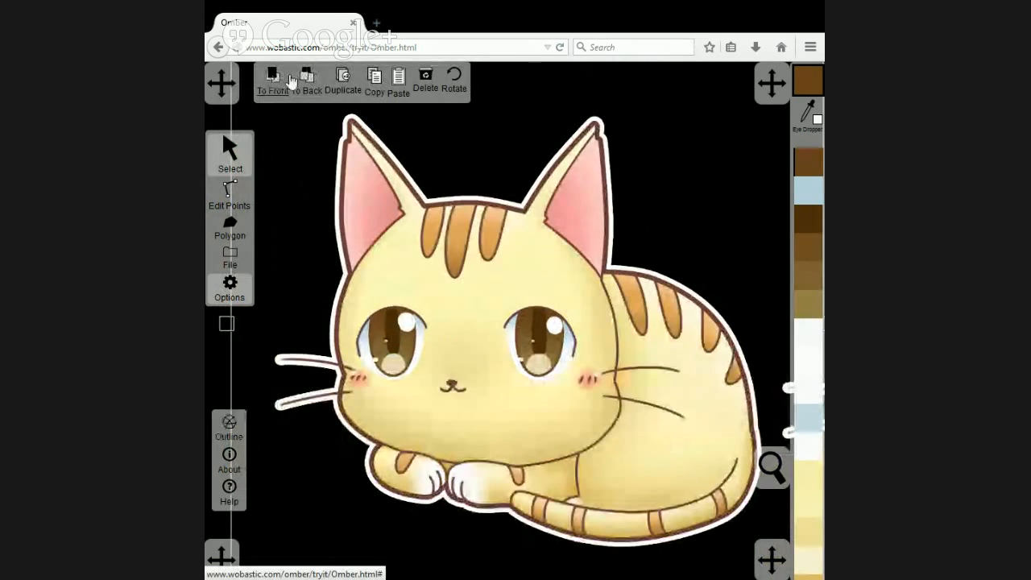
click(306, 76)
Reposition the points along the left and lower-left edge of the right-hand eye's iris to round its outline.
scroll(554, 341, up, 3)
scroll(554, 341, up, 2)
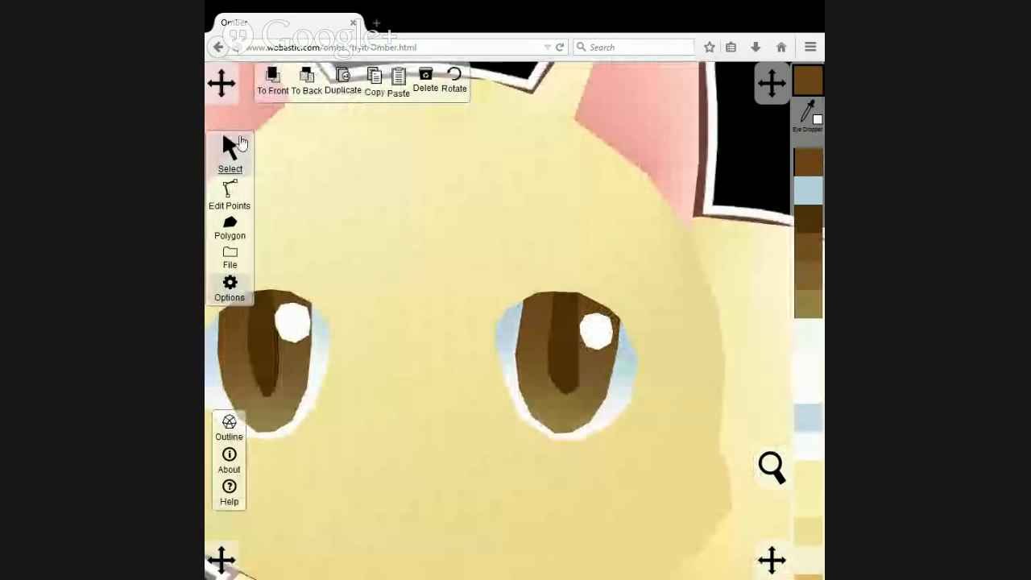
click(240, 191)
click(535, 352)
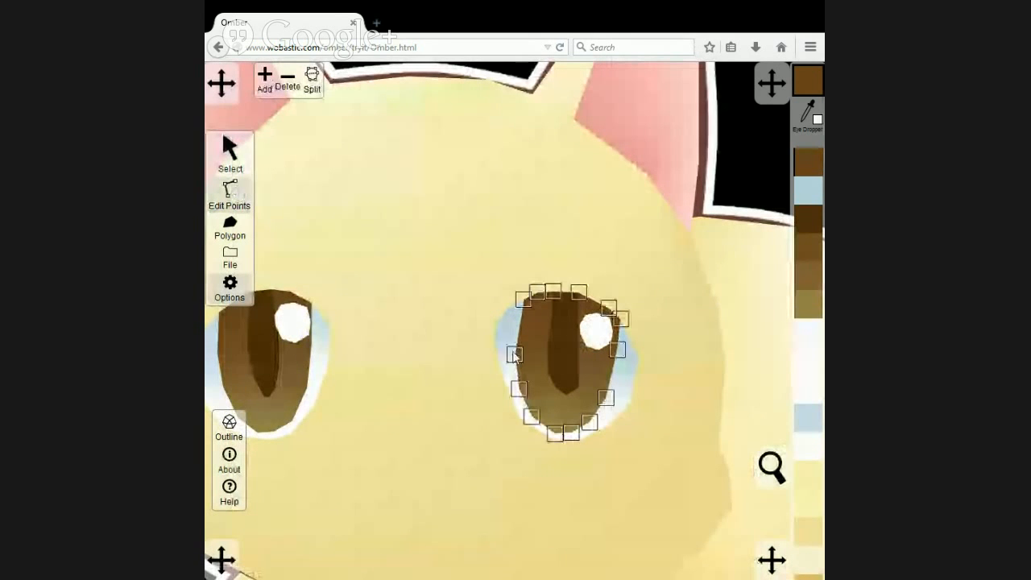
drag(520, 392, 517, 378)
drag(531, 414, 545, 425)
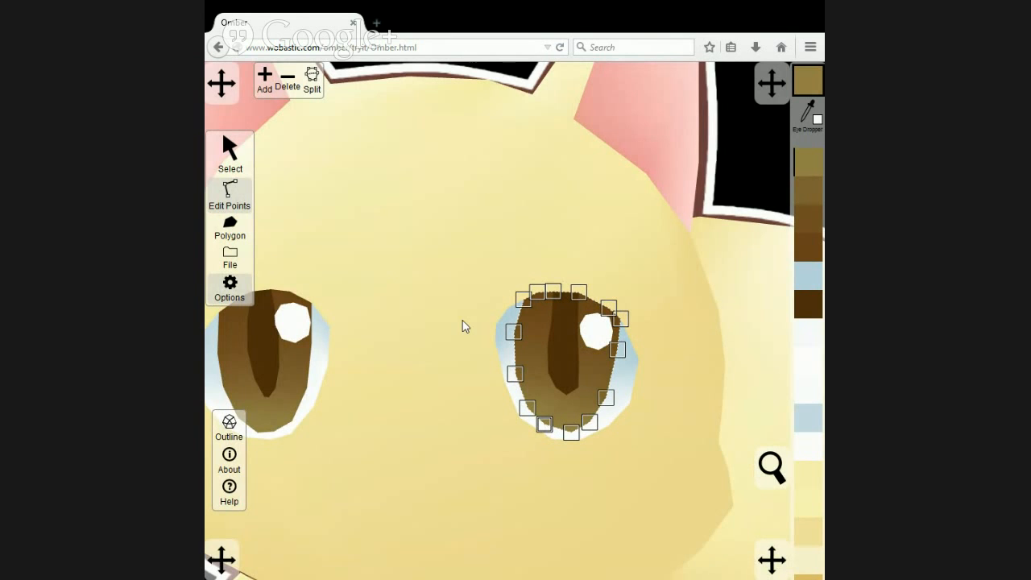
Check the iris's left edge against the artwork by bringing the image to the front and returning it to the back.
scroll(462, 320, down, 2)
click(231, 165)
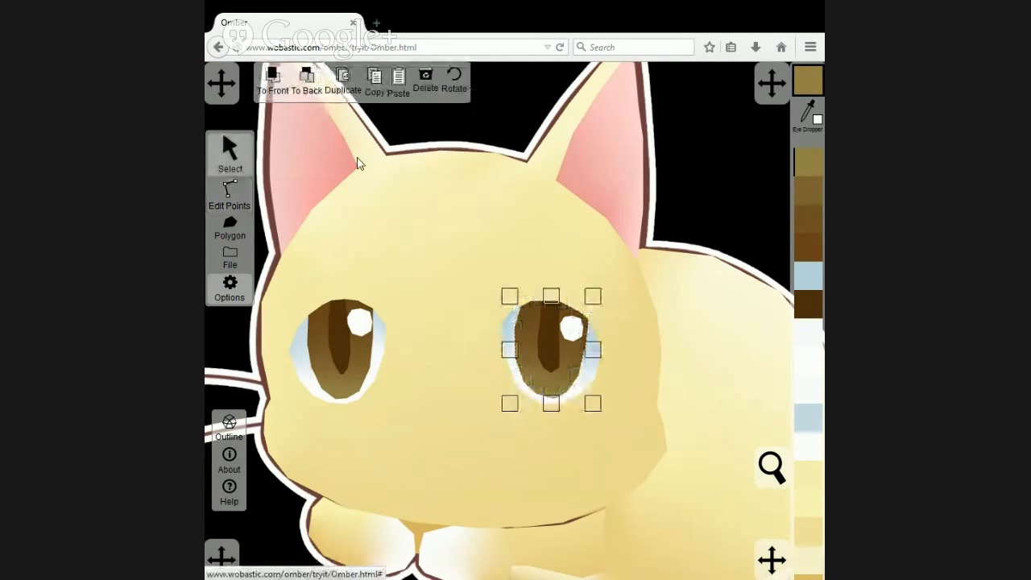
click(474, 126)
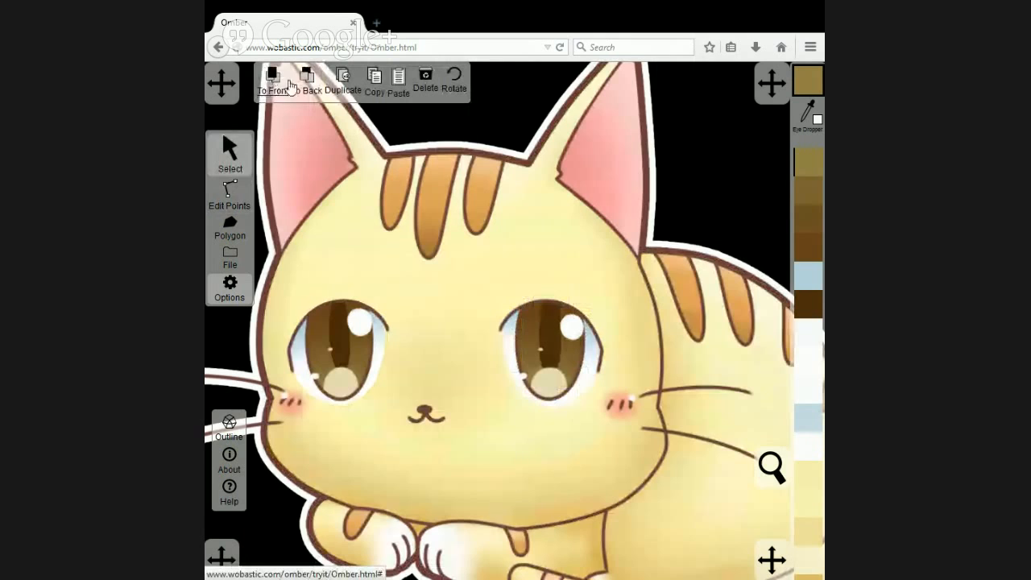
click(293, 85)
click(273, 83)
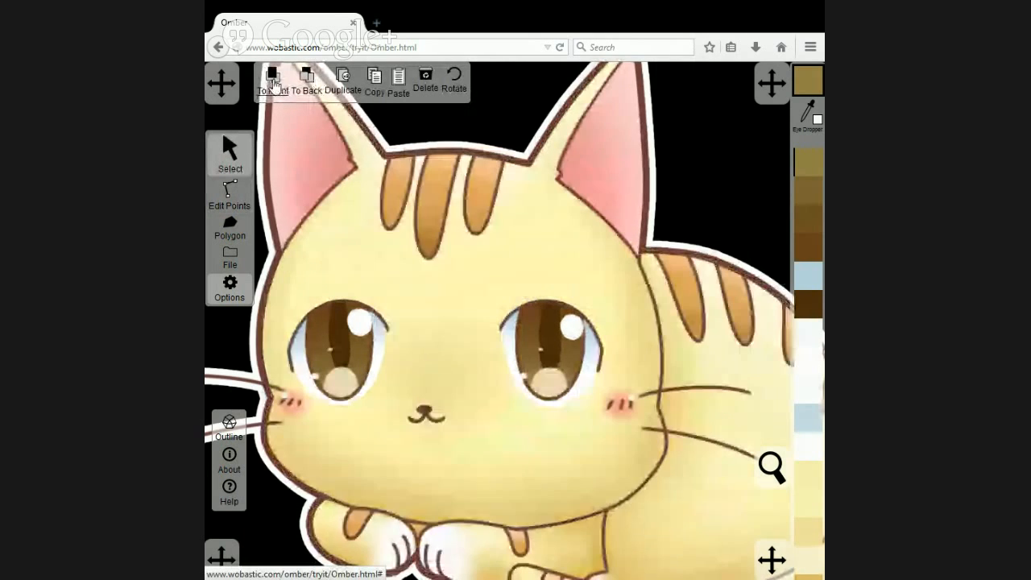
click(308, 81)
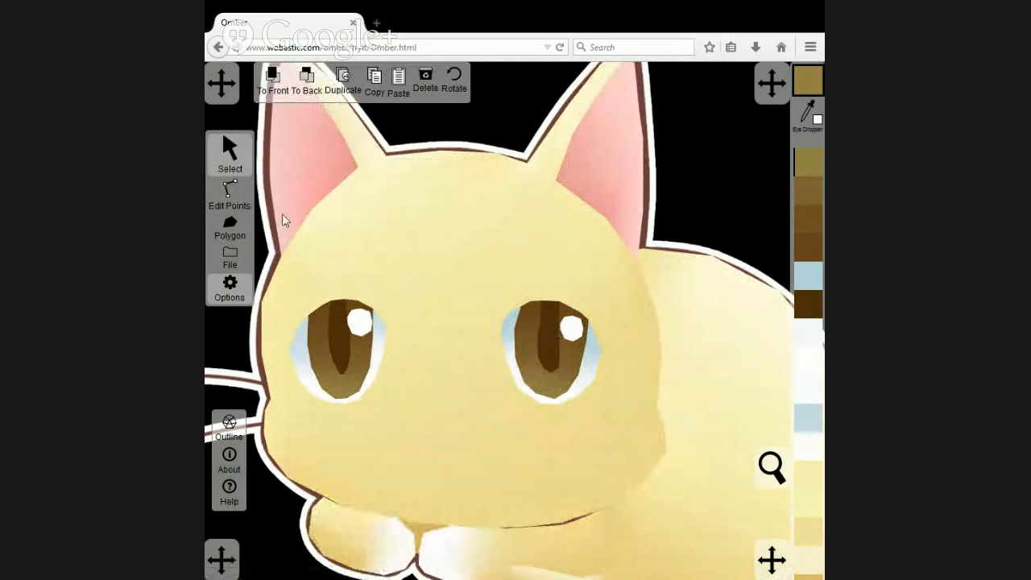
Move the right-hand pupil's upper left-side point slightly outward and its upper right-side point slightly upward, and deselect the pupil.
click(230, 193)
click(551, 328)
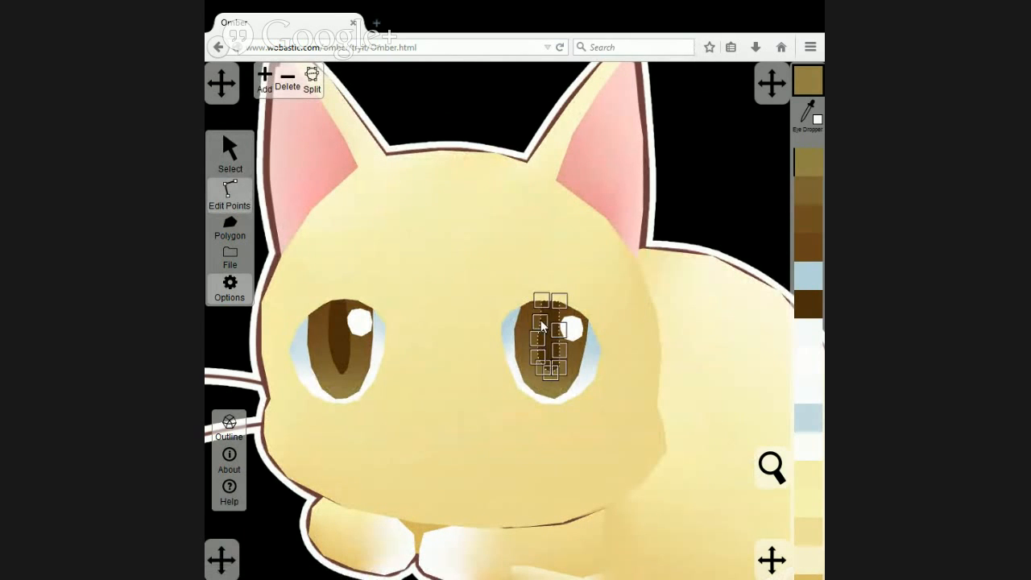
drag(541, 321, 537, 321)
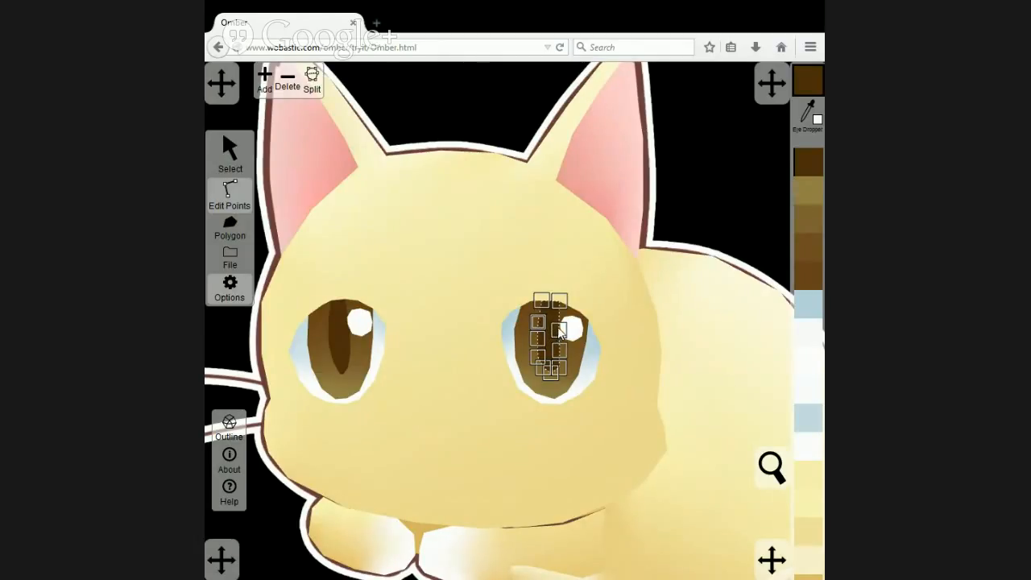
drag(559, 333, 560, 325)
click(427, 139)
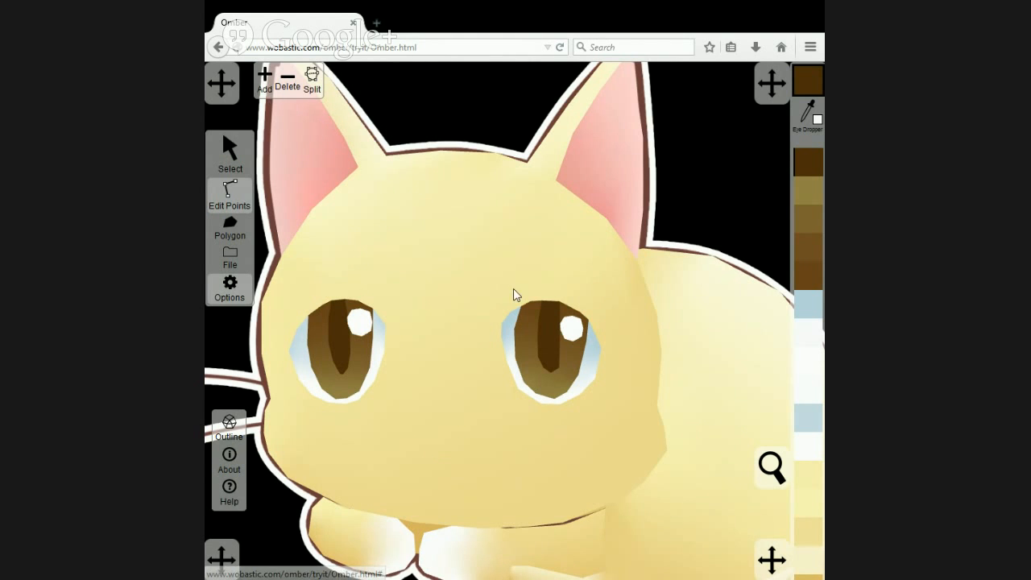
Move the two middle points on the right side of the right-hand eye's pupil slightly outward to widen it.
scroll(575, 380, up, 3)
scroll(575, 381, up, 1)
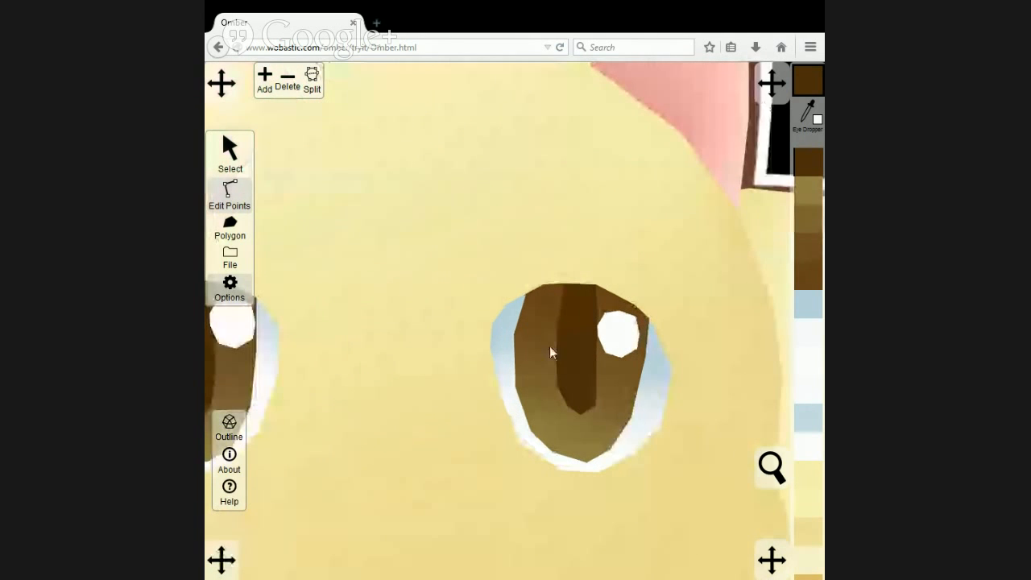
click(593, 372)
drag(597, 367, 602, 363)
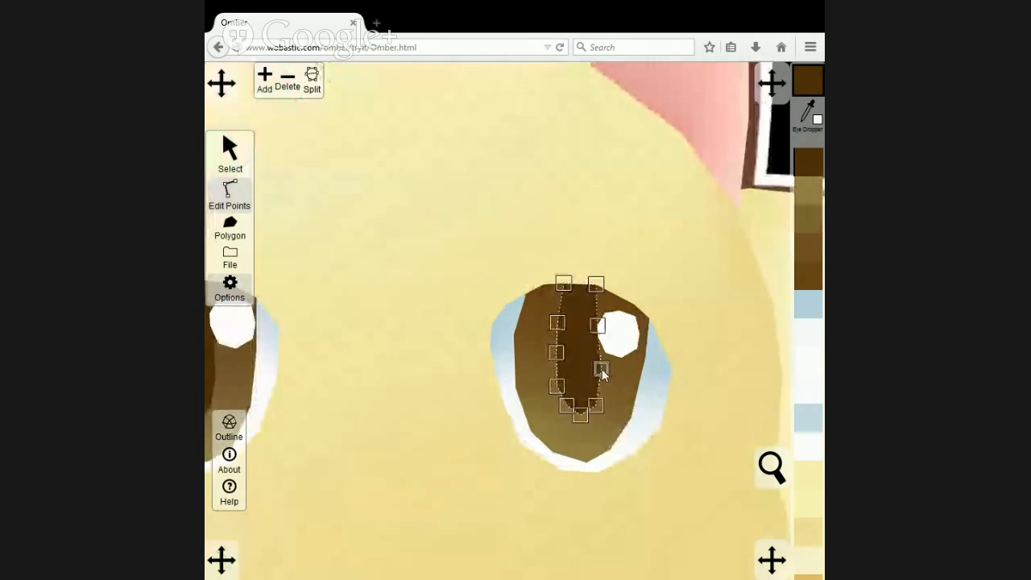
drag(597, 326, 603, 324)
Compare the whole vector cat with the original by alternating the artwork image's stacking order, leaving the image in front.
scroll(474, 241, down, 5)
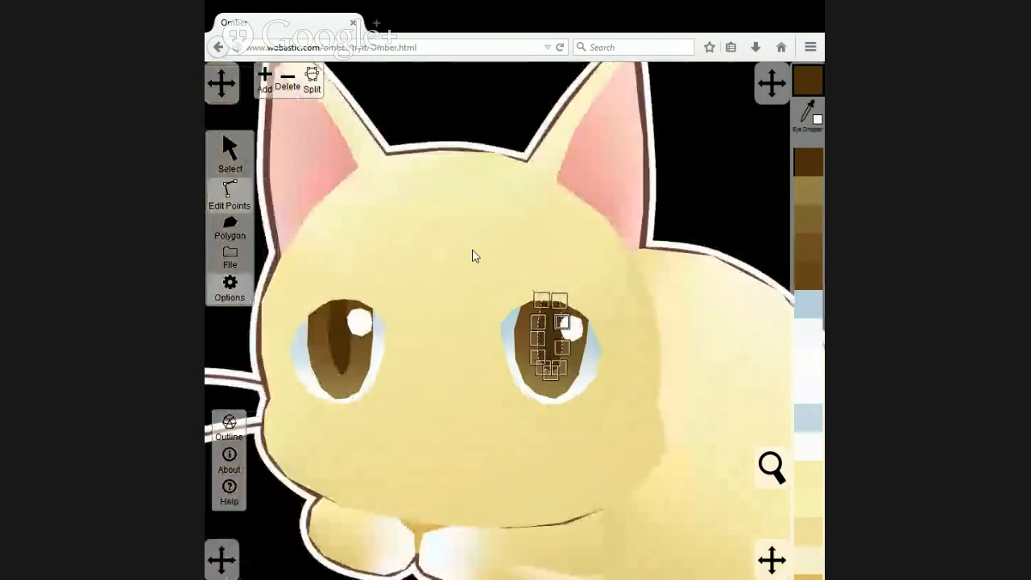
click(456, 169)
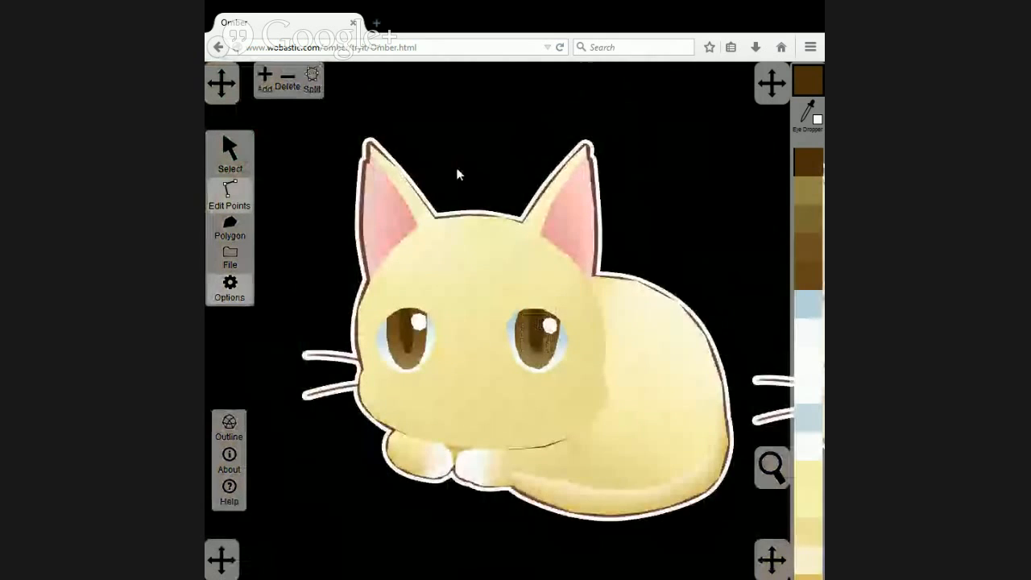
click(238, 161)
click(275, 79)
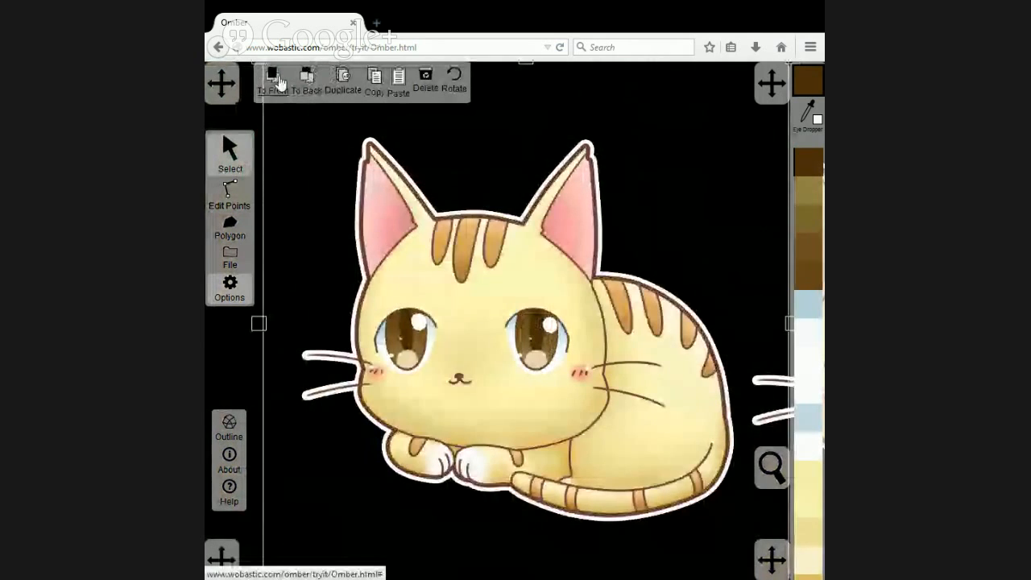
click(307, 81)
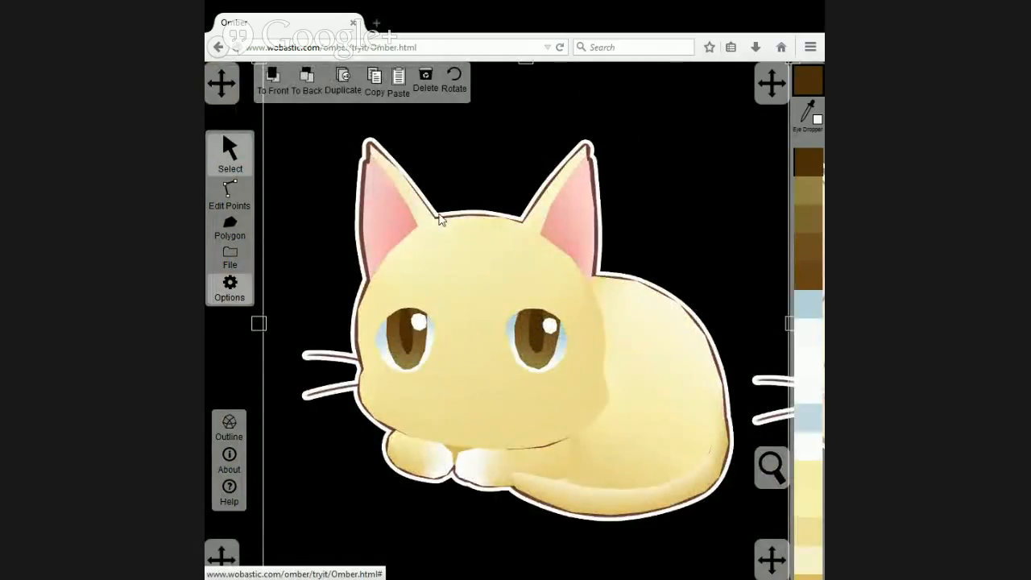
click(280, 91)
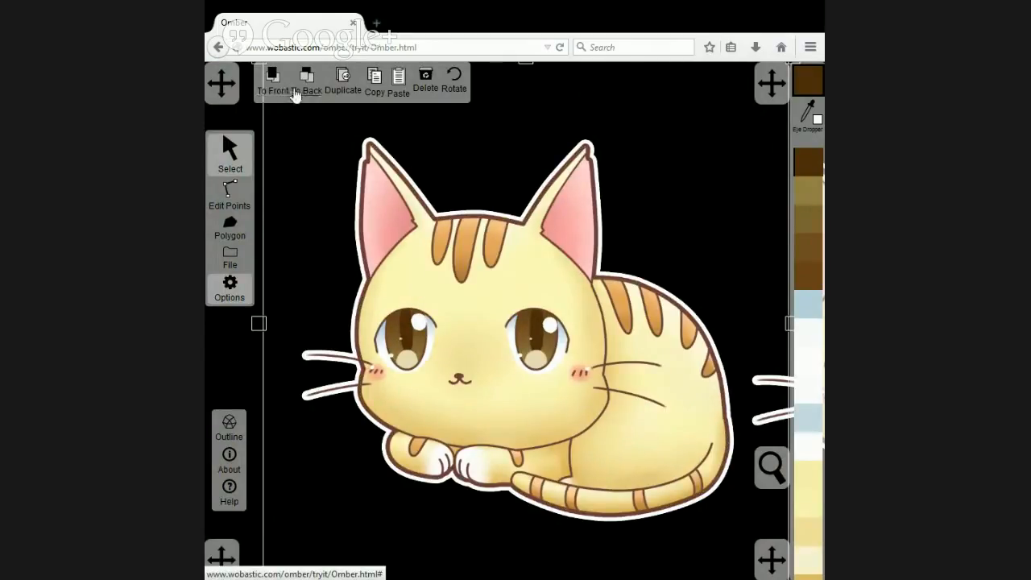
click(304, 80)
click(271, 81)
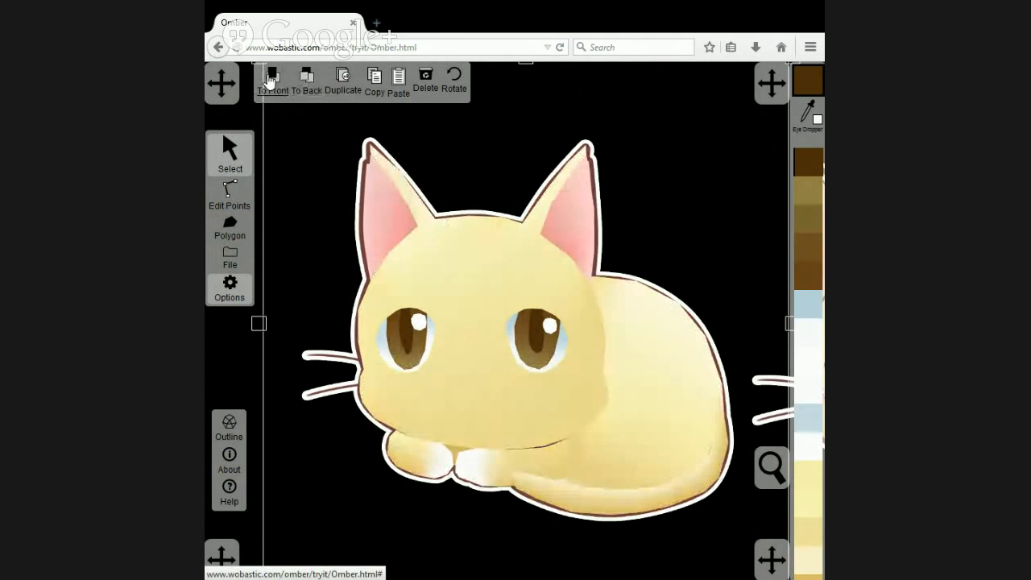
click(270, 81)
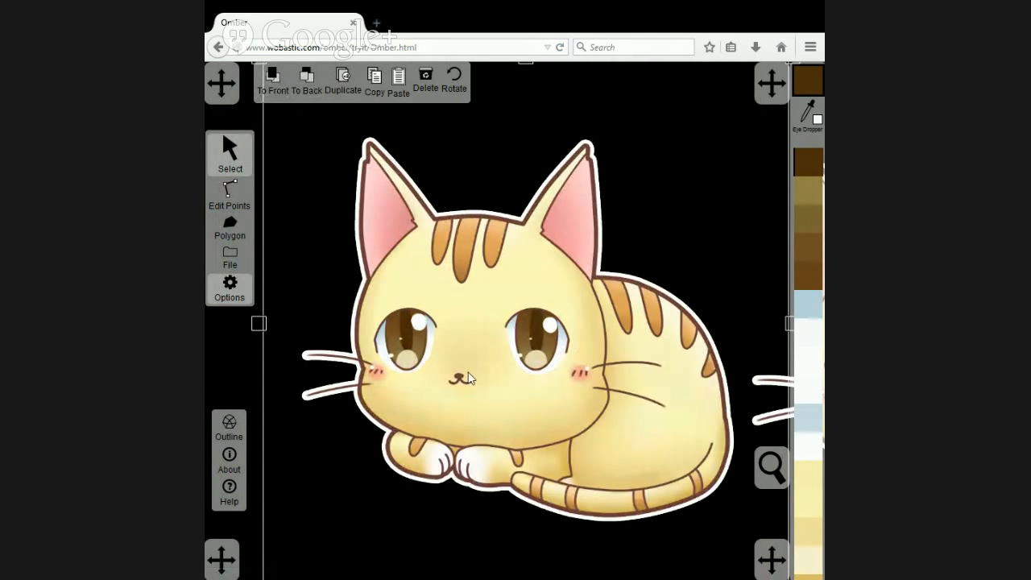
Trace the cat's nose in the artwork with a closed polygon.
scroll(463, 372, up, 6)
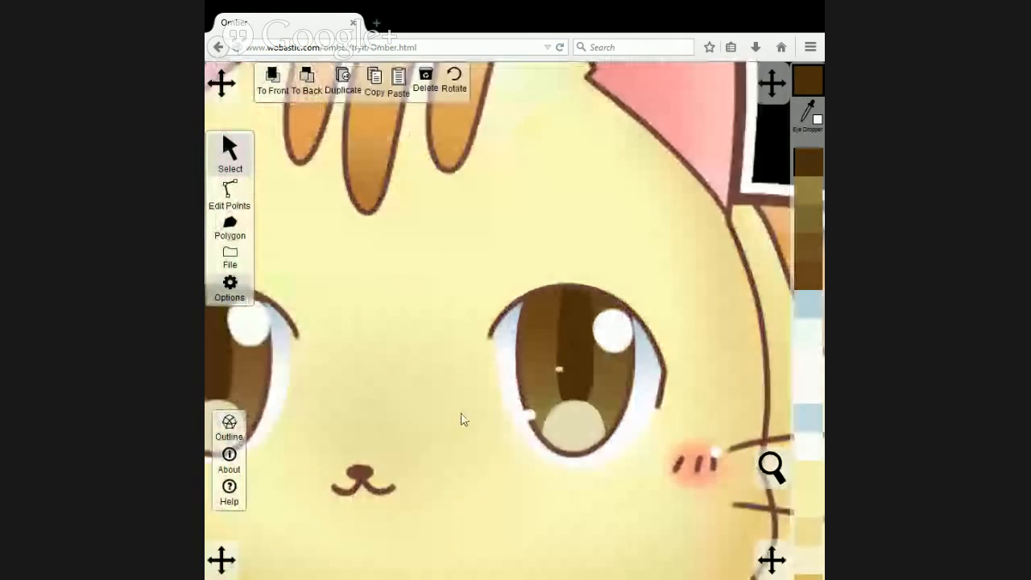
drag(405, 475, 502, 392)
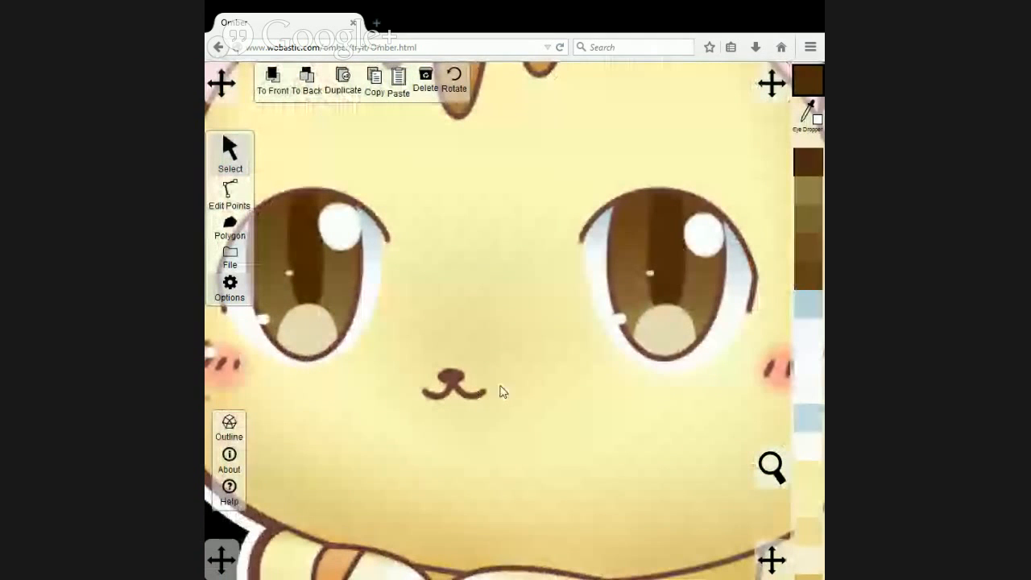
click(229, 227)
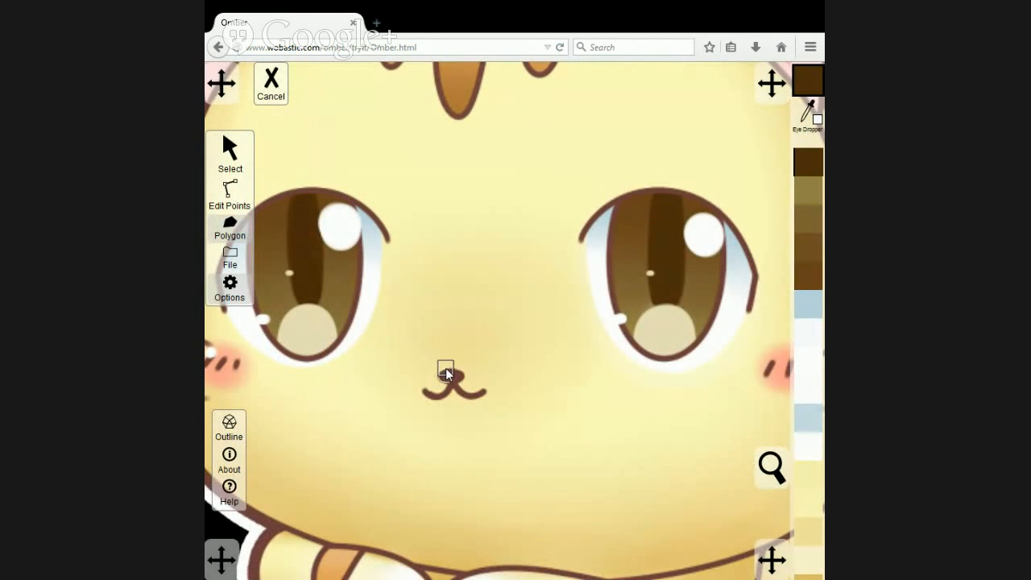
mouse_move(446, 370)
mouse_down()
mouse_move(464, 378)
mouse_move(453, 385)
mouse_up()
Recolour the nose polygon with the reddish brown sampled from the mouth line in the artwork.
click(232, 148)
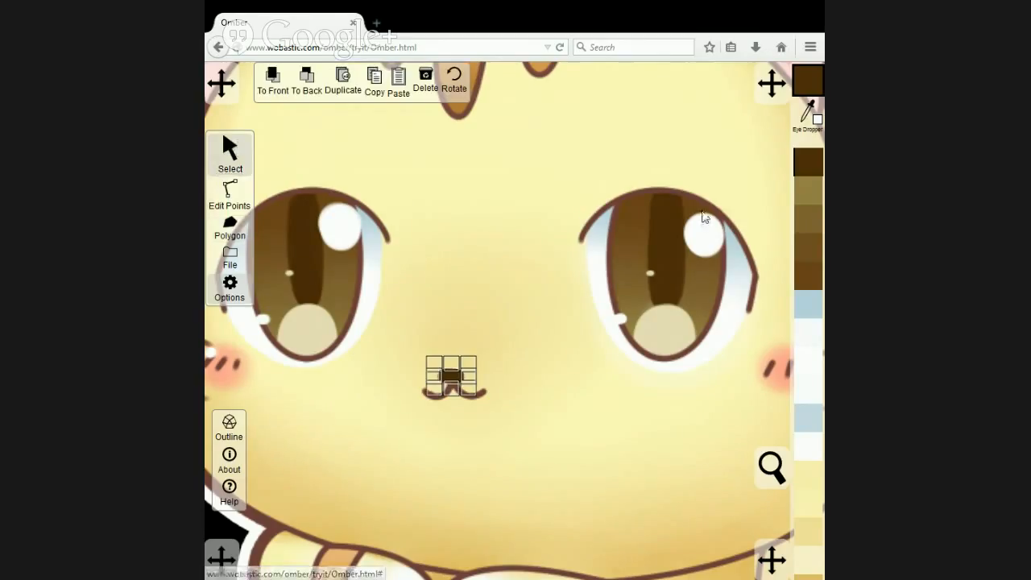
click(807, 117)
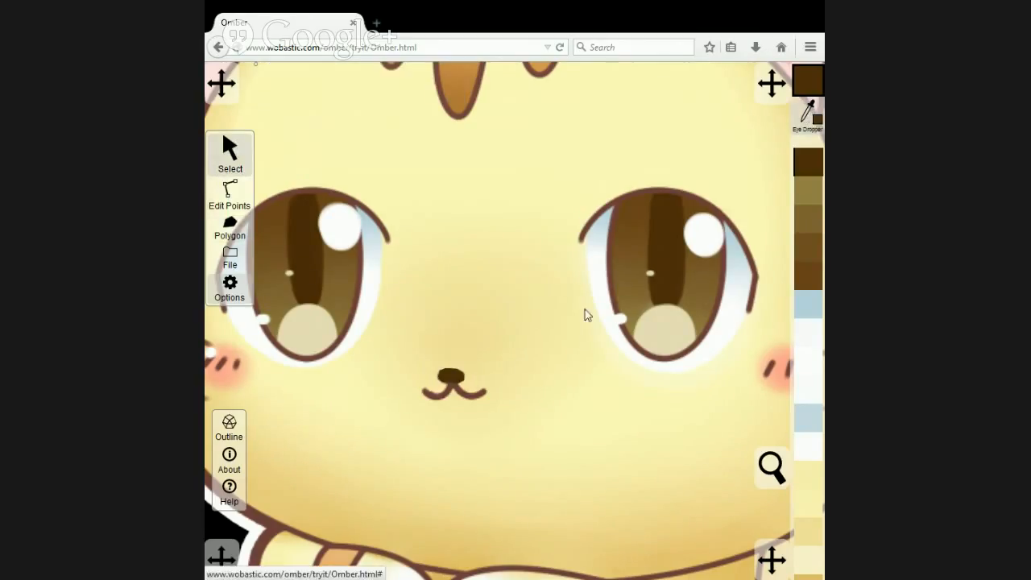
click(473, 401)
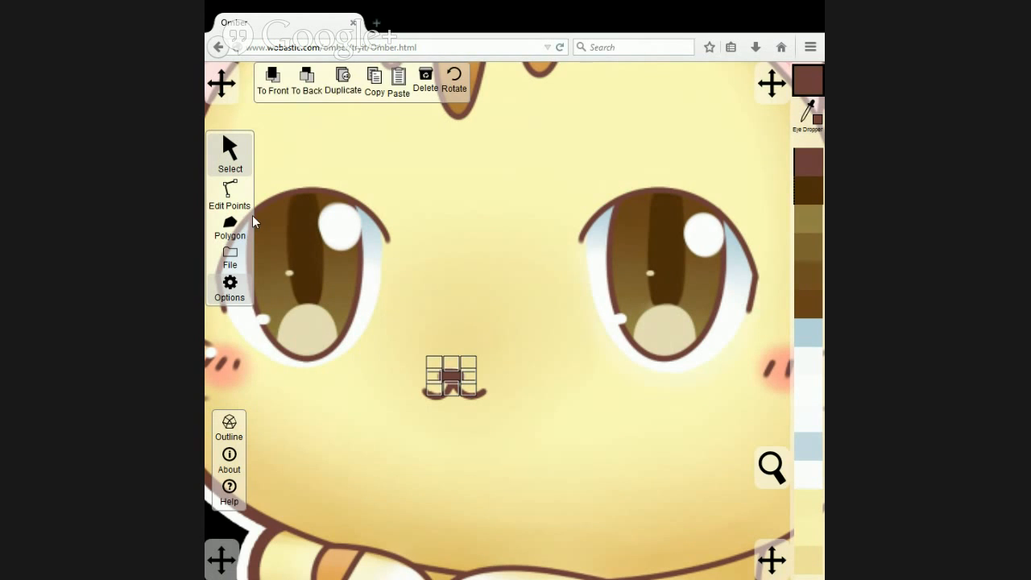
Trace the curved mouth line below the nose with a closed reddish-brown polygon.
click(230, 227)
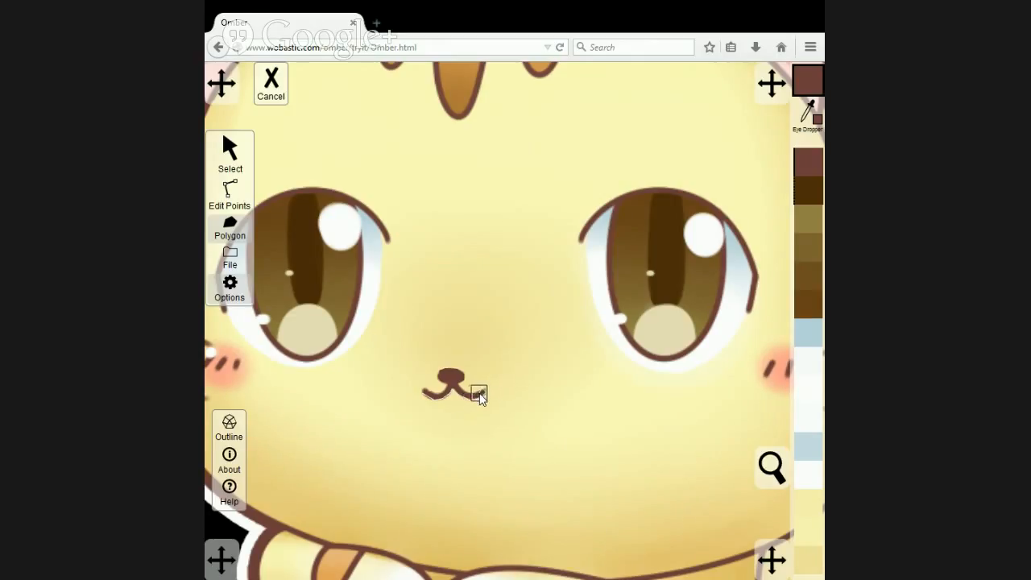
click(424, 393)
scroll(472, 391, down, 5)
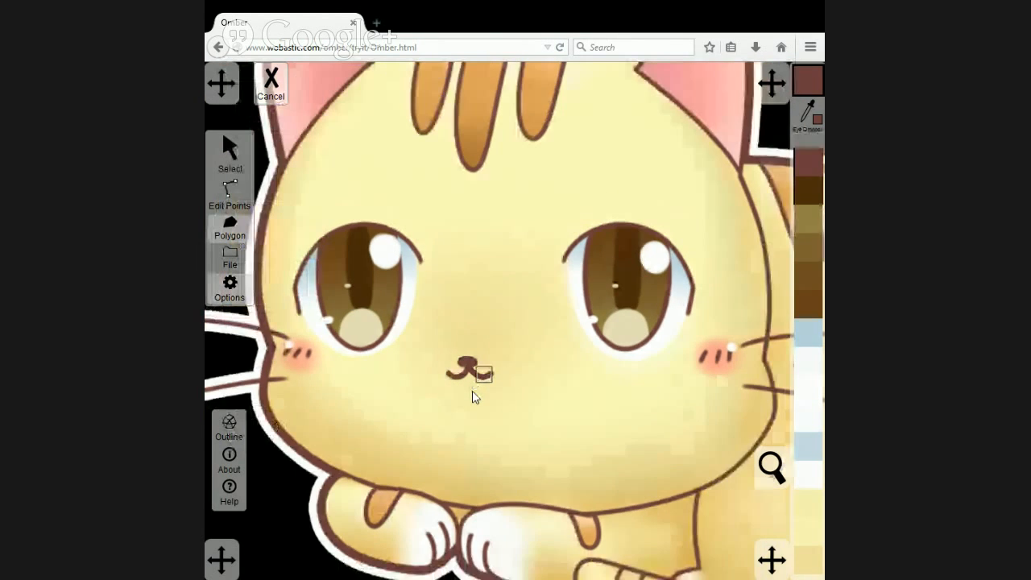
Check the new nose and mouth by sending the artwork image behind the vector cat and bringing it back to the front.
click(242, 155)
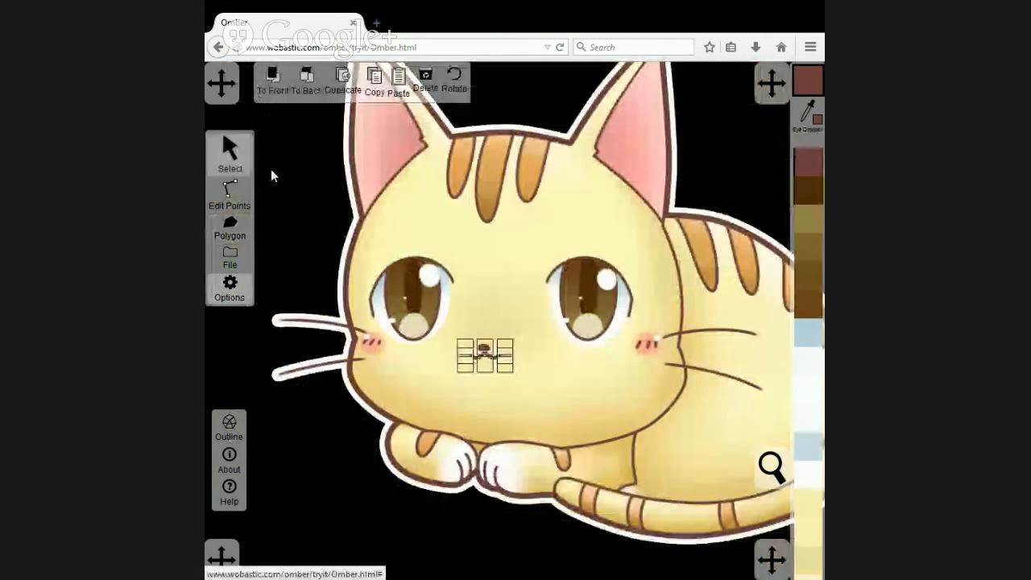
click(387, 201)
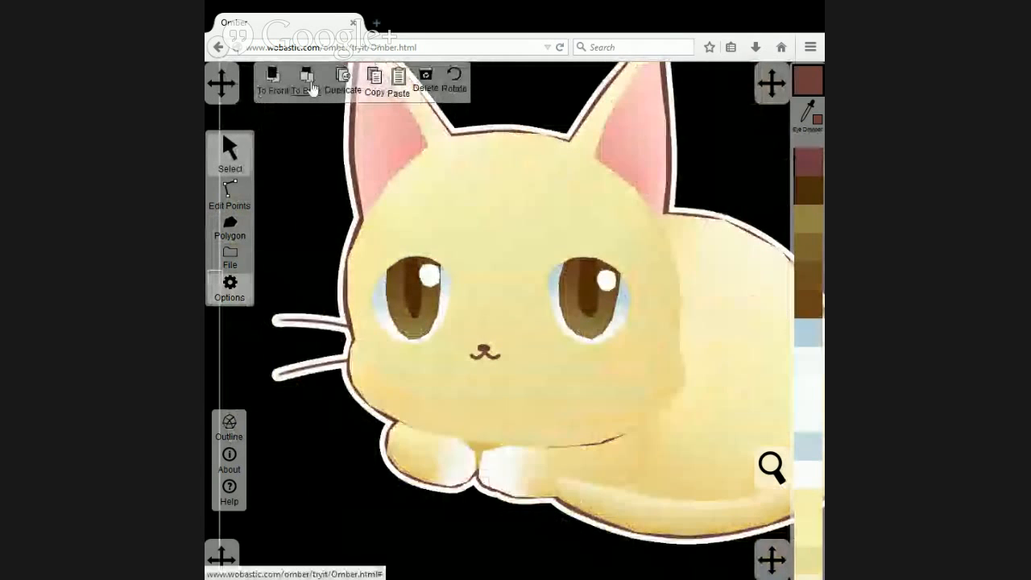
click(311, 85)
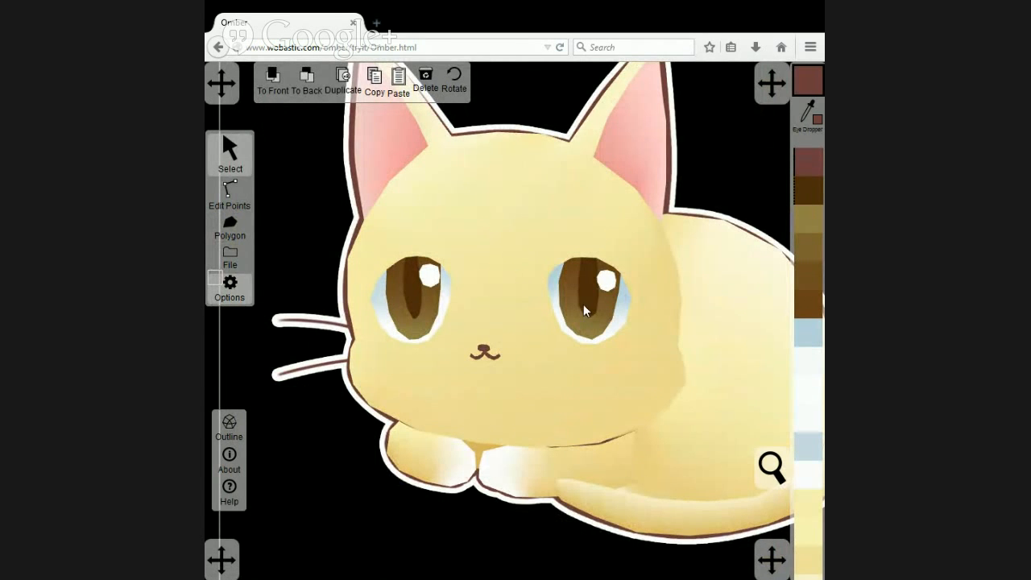
click(272, 84)
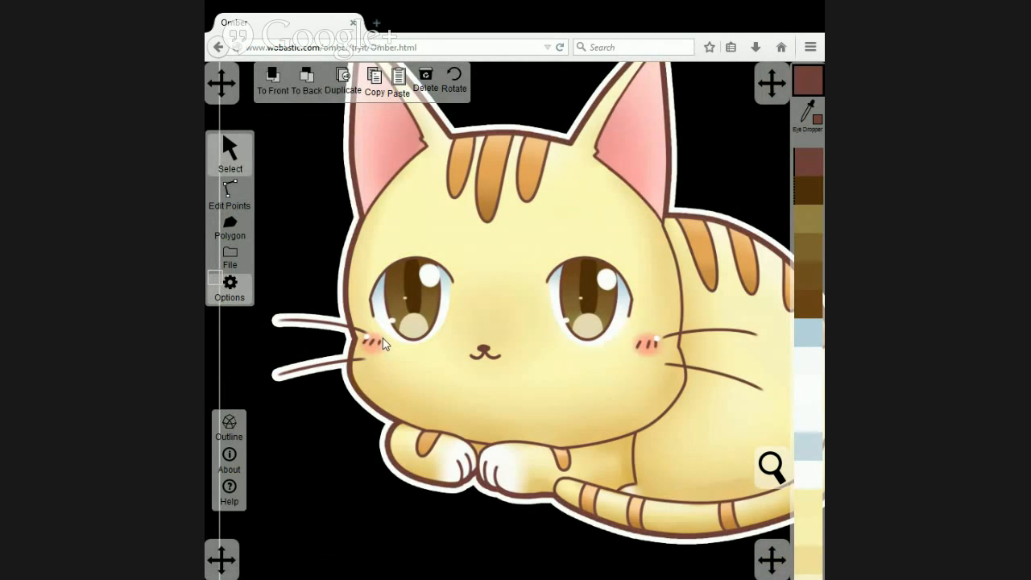
Trace the blush patch on the cat's left-hand cheek with a closed polygon.
scroll(383, 344, up, 5)
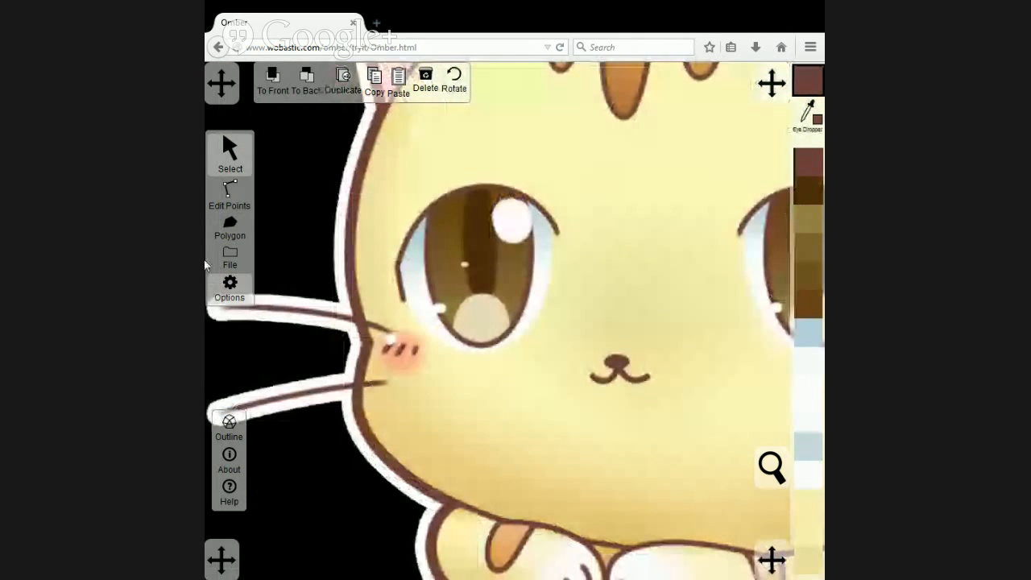
click(229, 229)
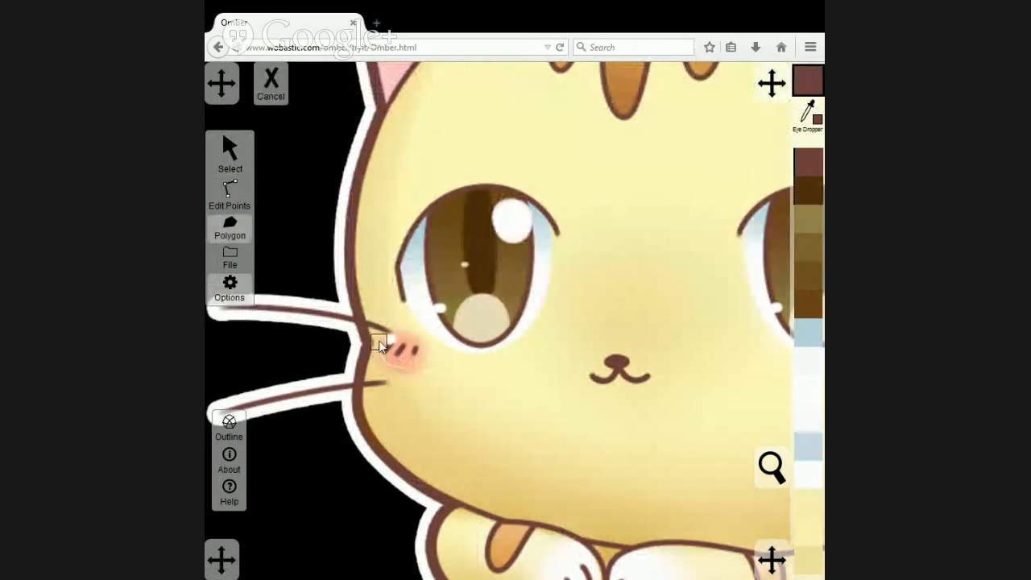
click(423, 347)
click(422, 360)
click(406, 369)
Recolour the left-hand cheek polygon with the salmon pink sampled from the right-hand cheek's blush in the artwork.
scroll(471, 391, down, 3)
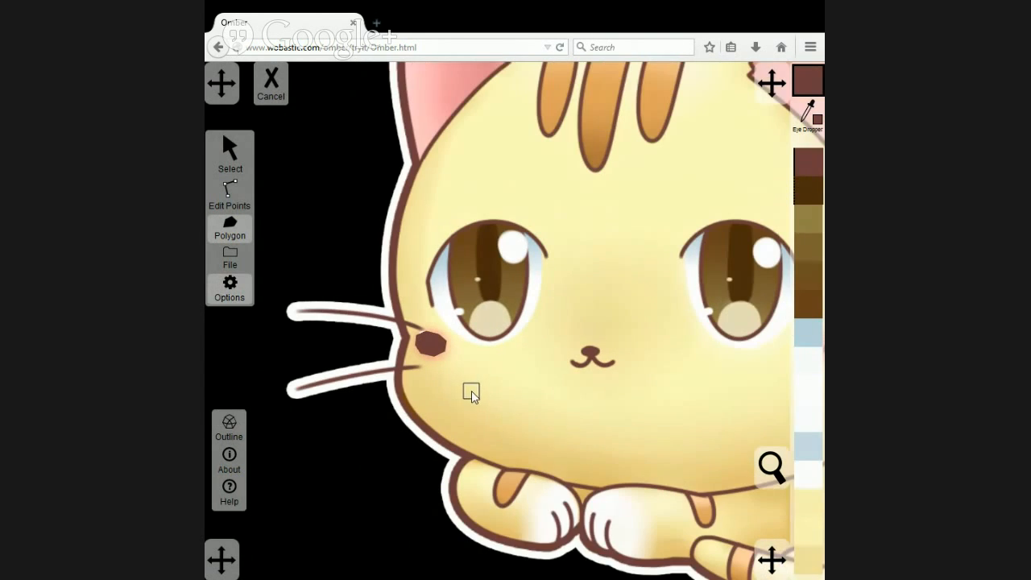
drag(529, 391, 400, 389)
click(234, 147)
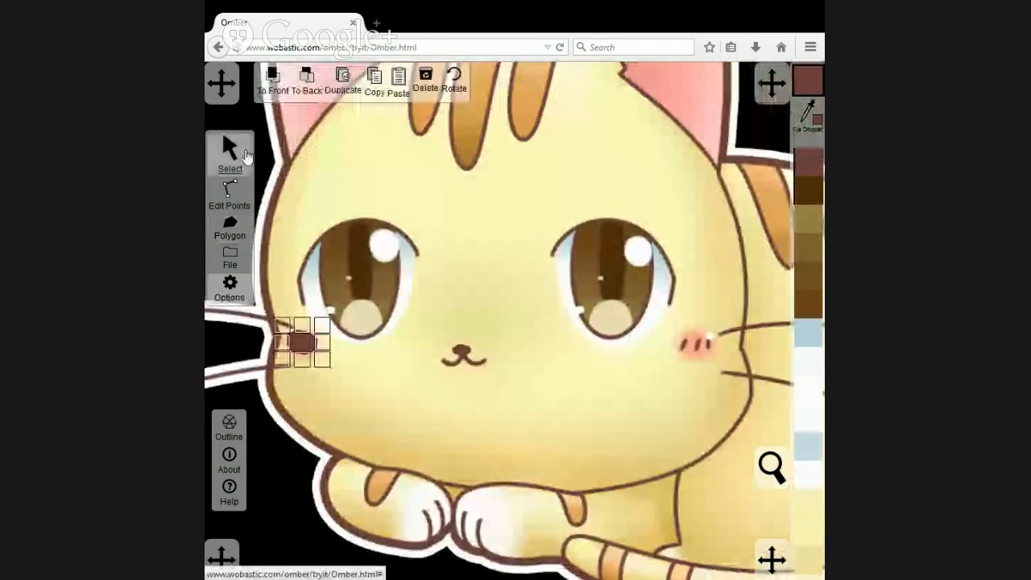
click(810, 120)
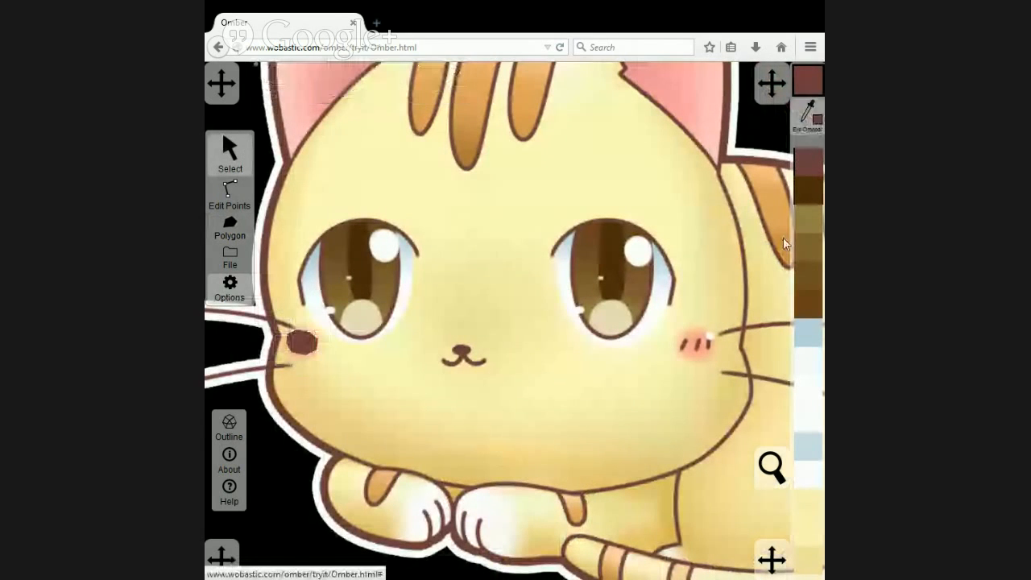
click(702, 345)
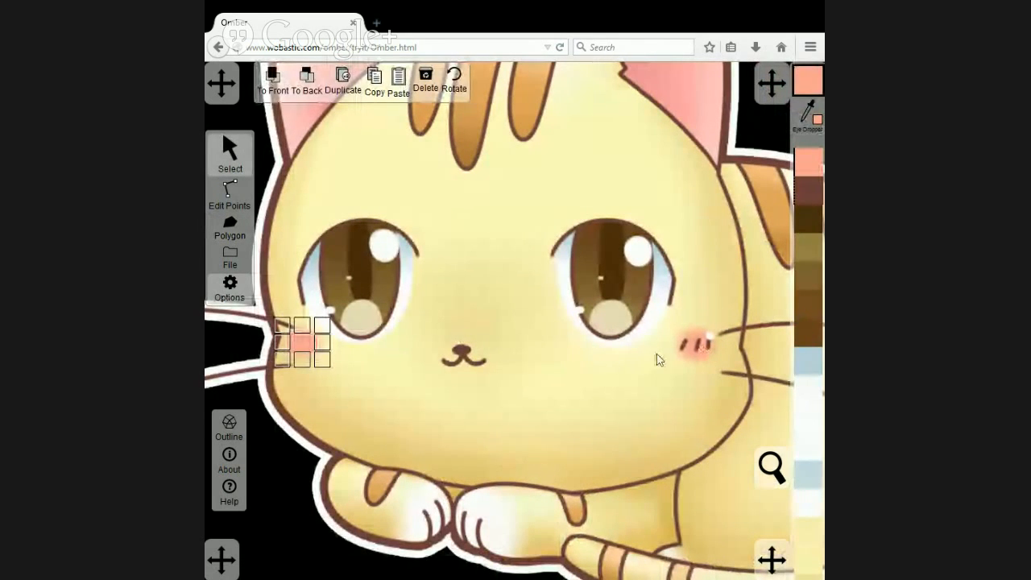
Trace the blush patch on the cat's right-hand cheek with a closed salmon-pink polygon.
drag(658, 359, 509, 373)
scroll(511, 373, up, 3)
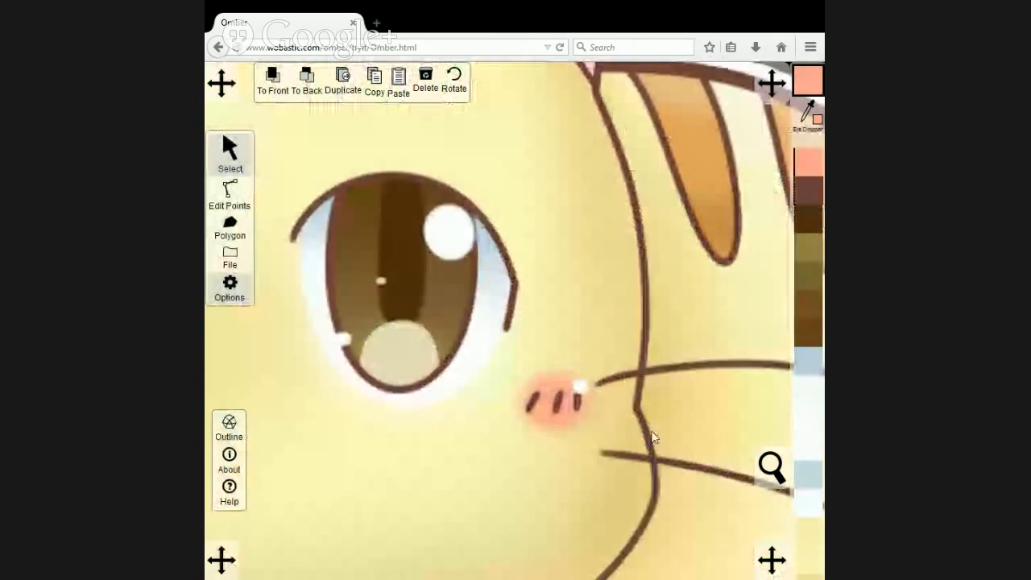
drag(650, 436, 555, 376)
click(229, 227)
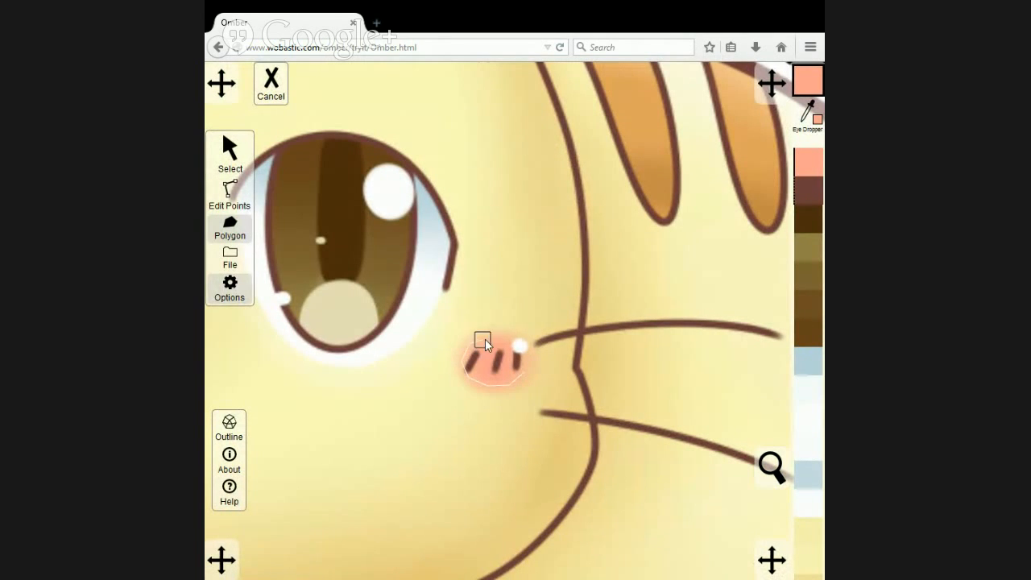
click(526, 360)
scroll(524, 354, down, 3)
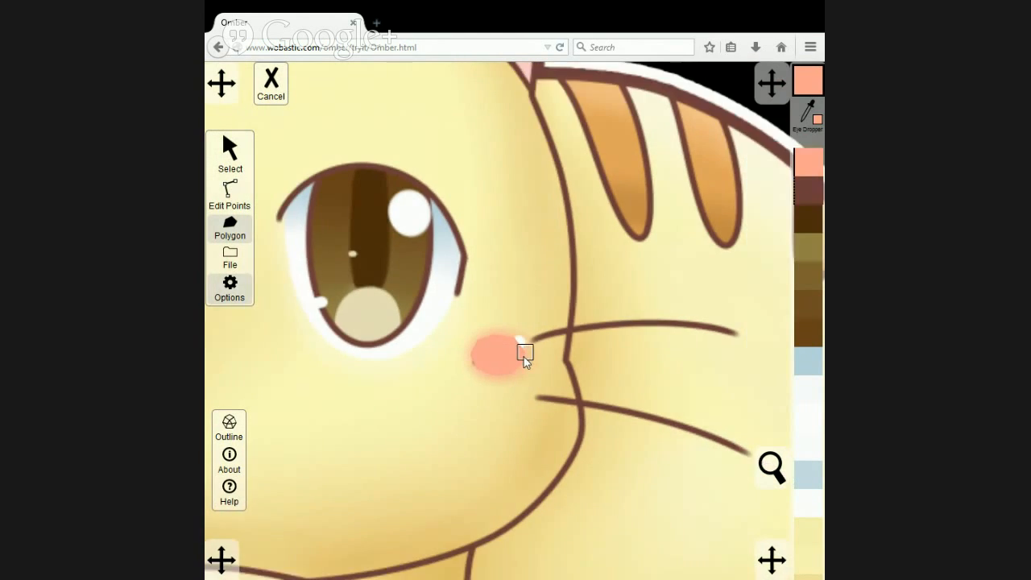
Compare the vector face and both cheeks with the original by sending the artwork image to the back and returning it to the front.
scroll(523, 358, down, 3)
scroll(403, 341, up, 2)
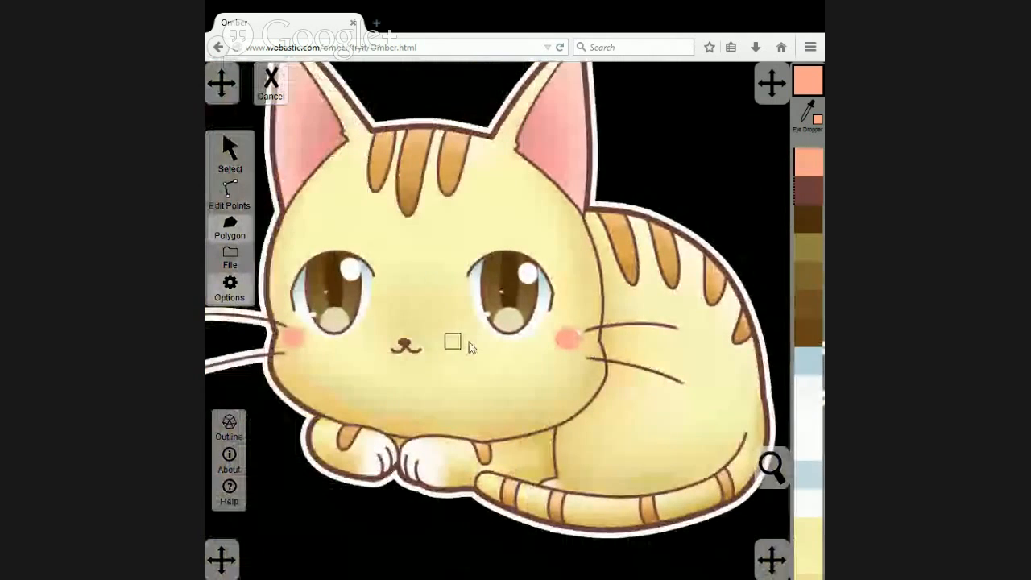
click(230, 155)
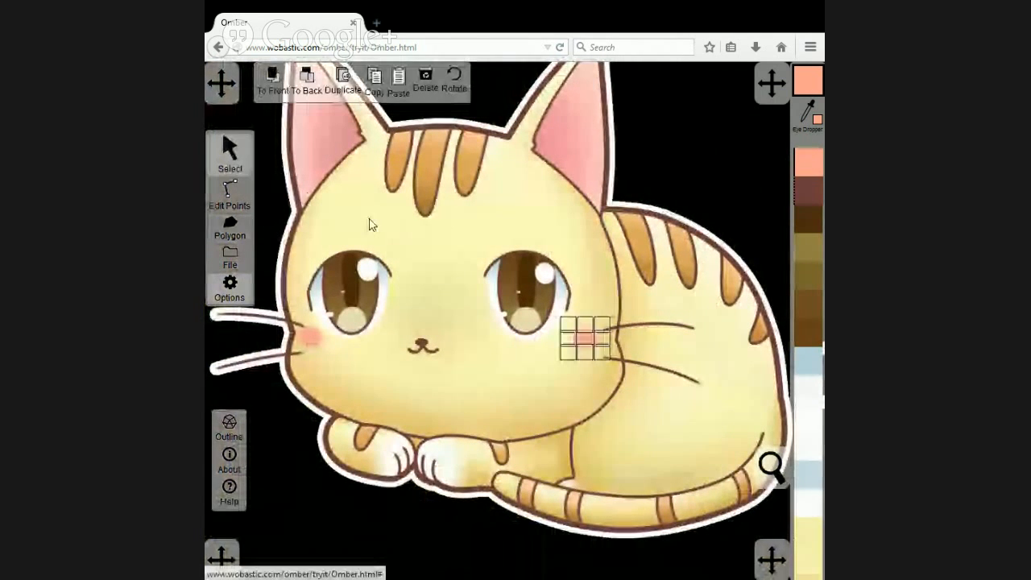
click(306, 81)
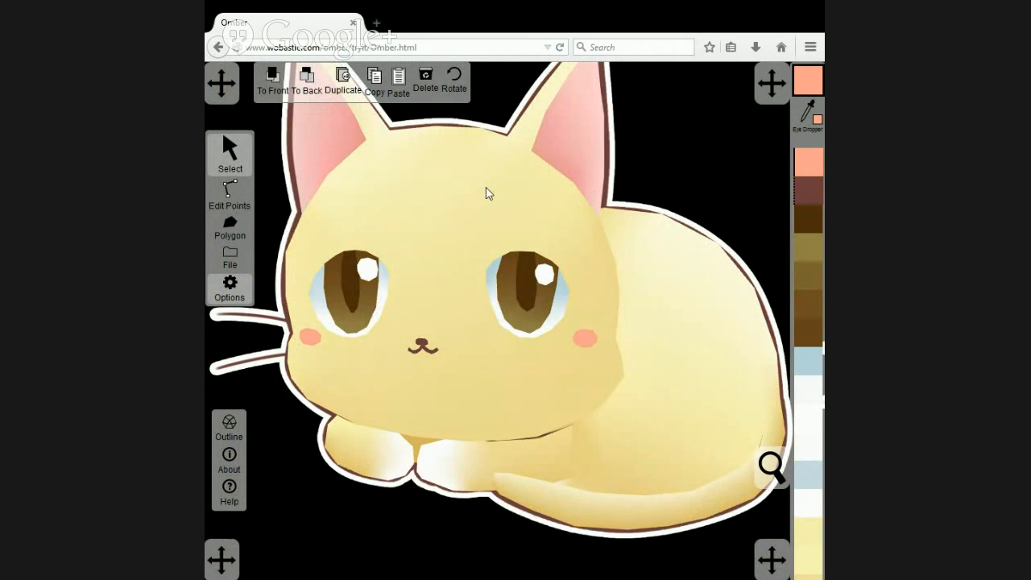
mouse_move(457, 179)
mouse_down()
mouse_move(442, 233)
mouse_move(433, 214)
mouse_move(452, 217)
mouse_move(438, 205)
mouse_move(478, 236)
mouse_up()
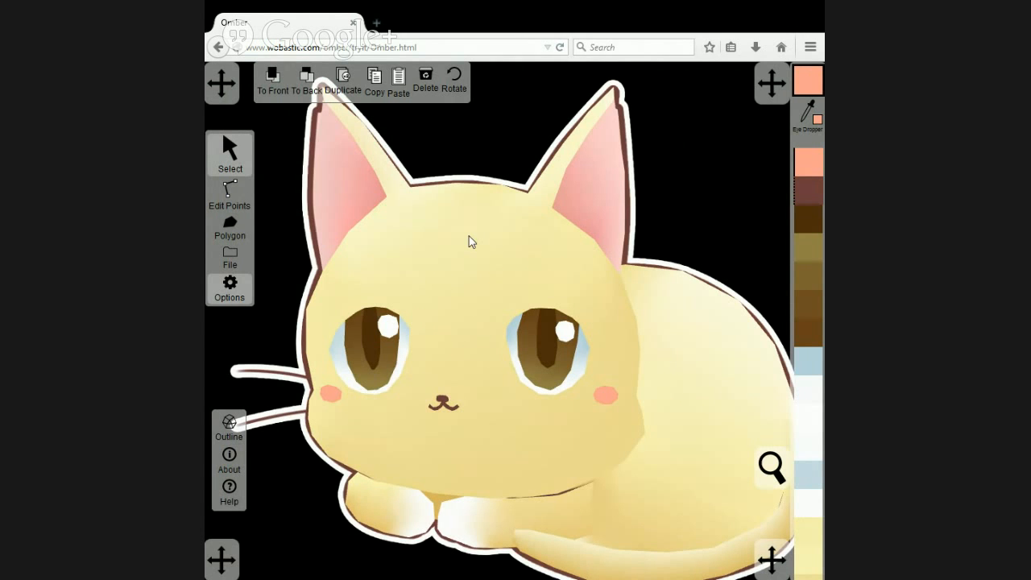
click(274, 78)
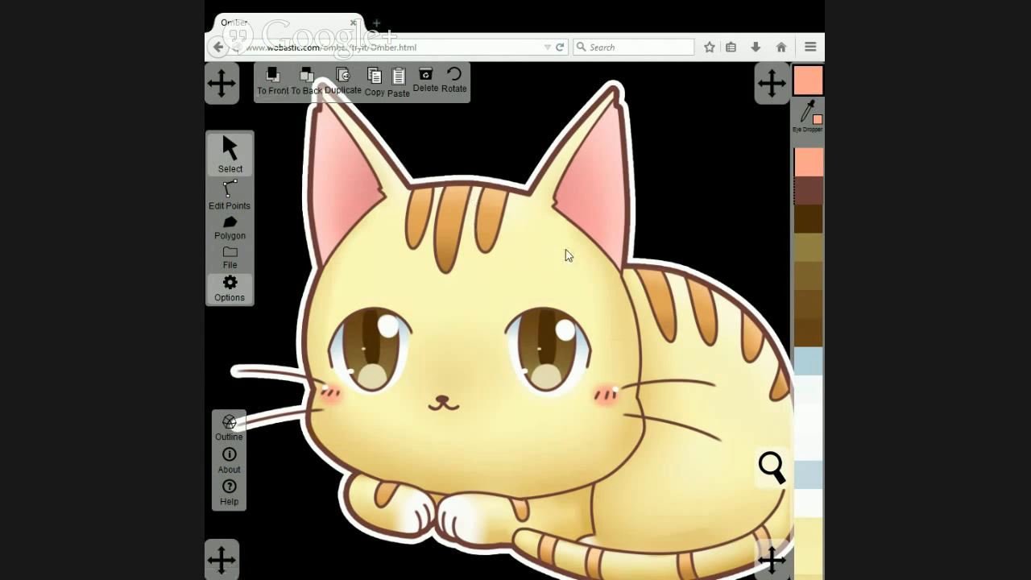
Trace the long middle stripe on the cat's forehead with a closed polygon.
drag(563, 253, 507, 277)
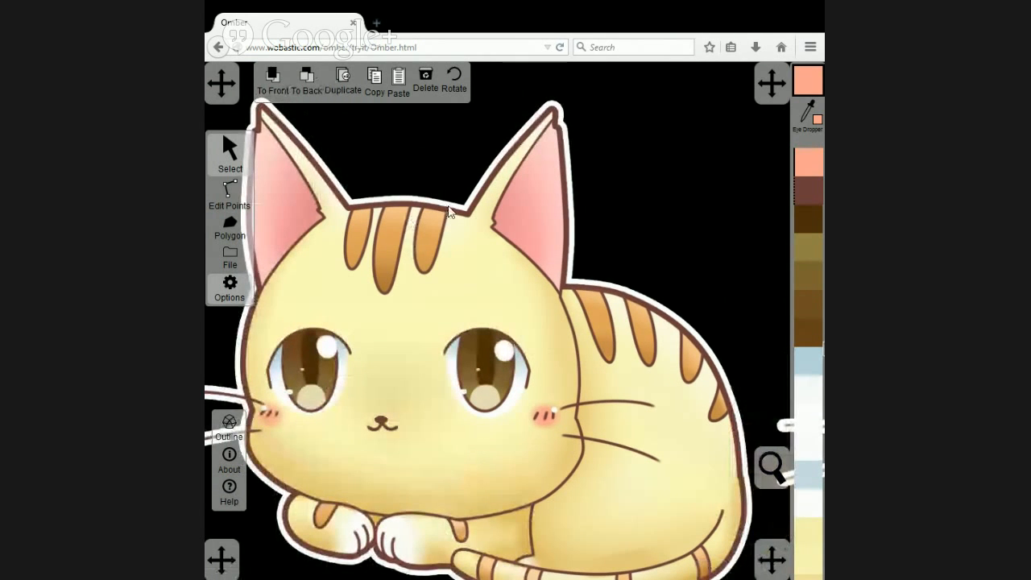
scroll(448, 244, up, 2)
scroll(446, 239, up, 1)
drag(361, 202, 525, 278)
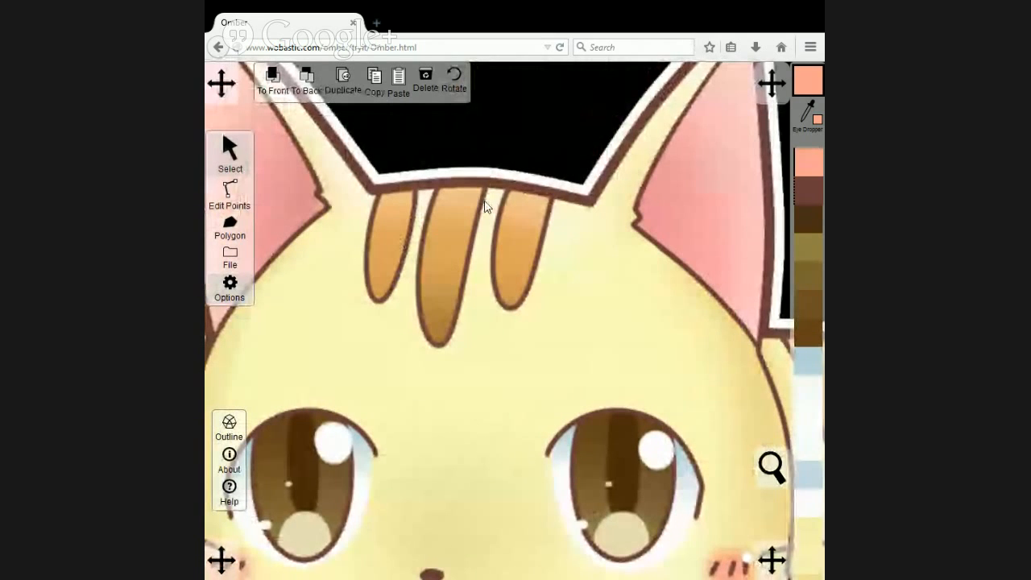
click(238, 232)
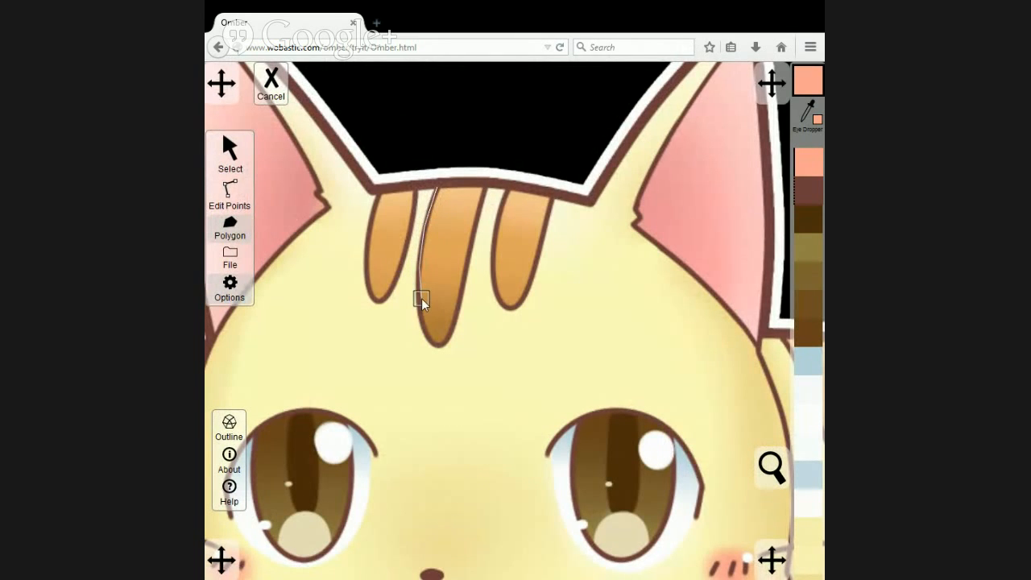
mouse_move(421, 298)
mouse_down()
mouse_move(422, 333)
mouse_move(437, 347)
mouse_move(450, 338)
mouse_move(486, 188)
mouse_move(440, 185)
mouse_up()
click(440, 186)
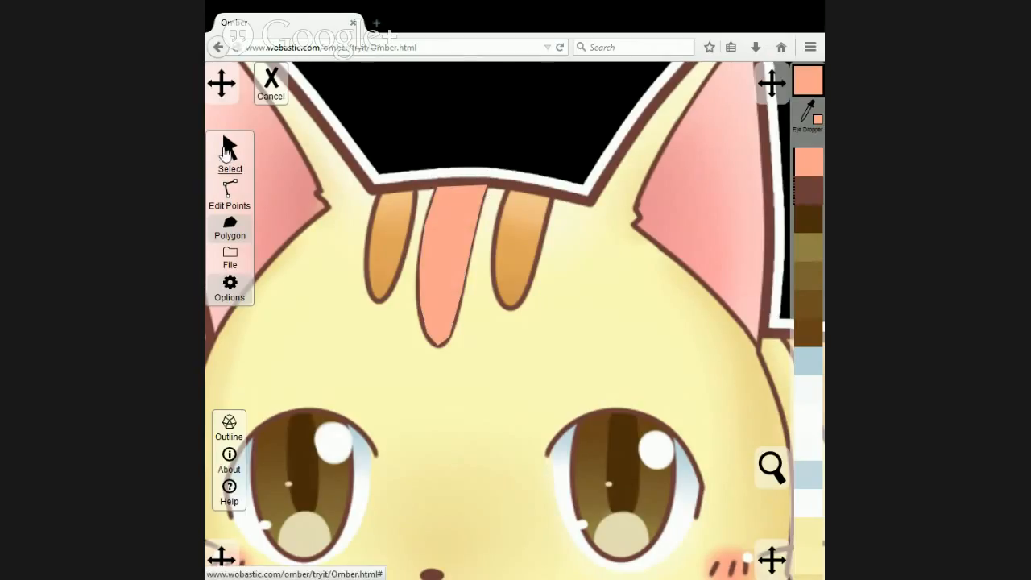
Recolour the middle forehead stripe with the light orange sampled from the upper end of the right-hand stripe.
click(226, 151)
click(805, 114)
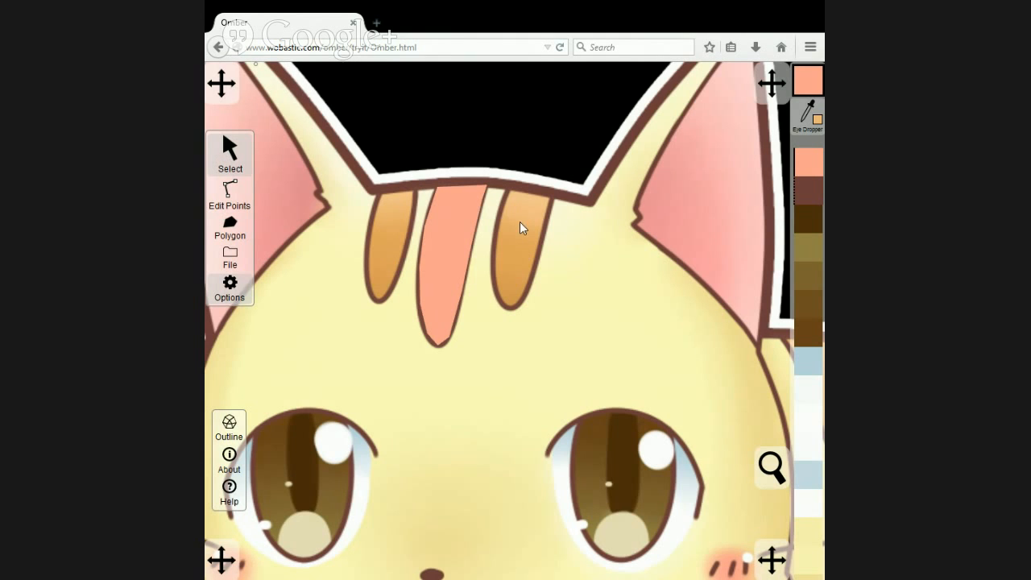
click(520, 197)
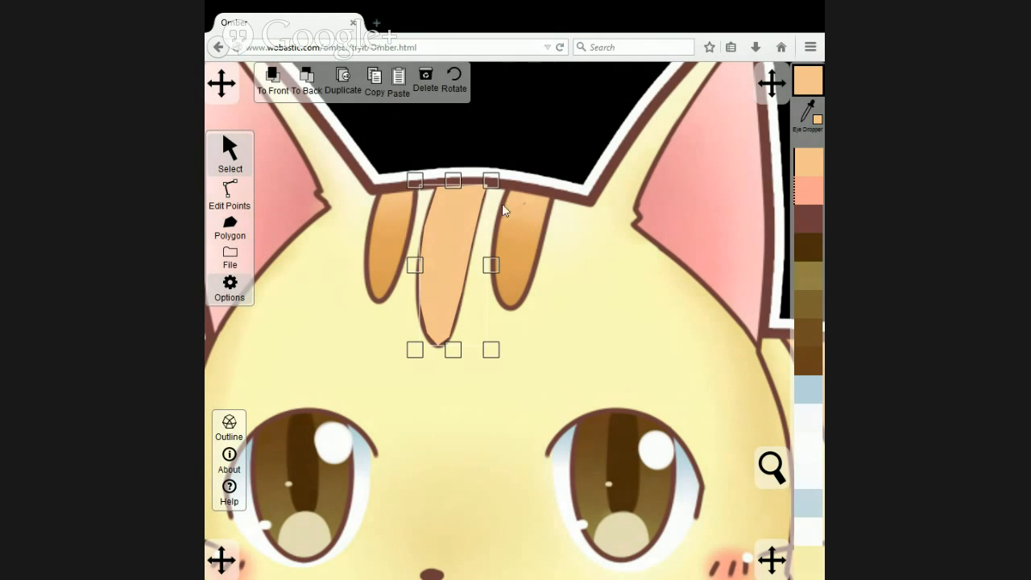
Colour the second pair of side points on the middle forehead stripe with a slightly darker orange sampled from the right-hand stripe.
click(230, 193)
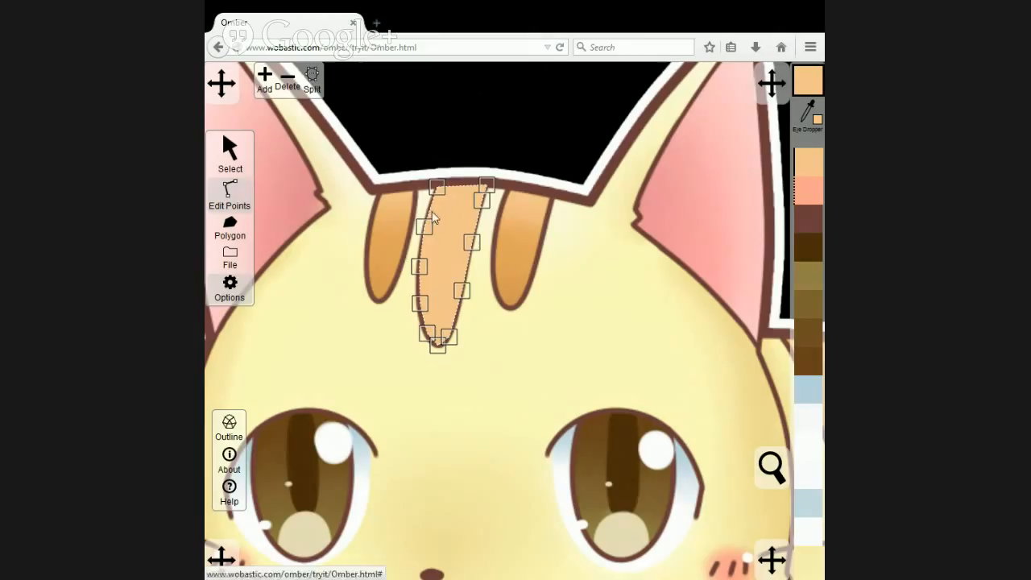
click(475, 359)
click(451, 252)
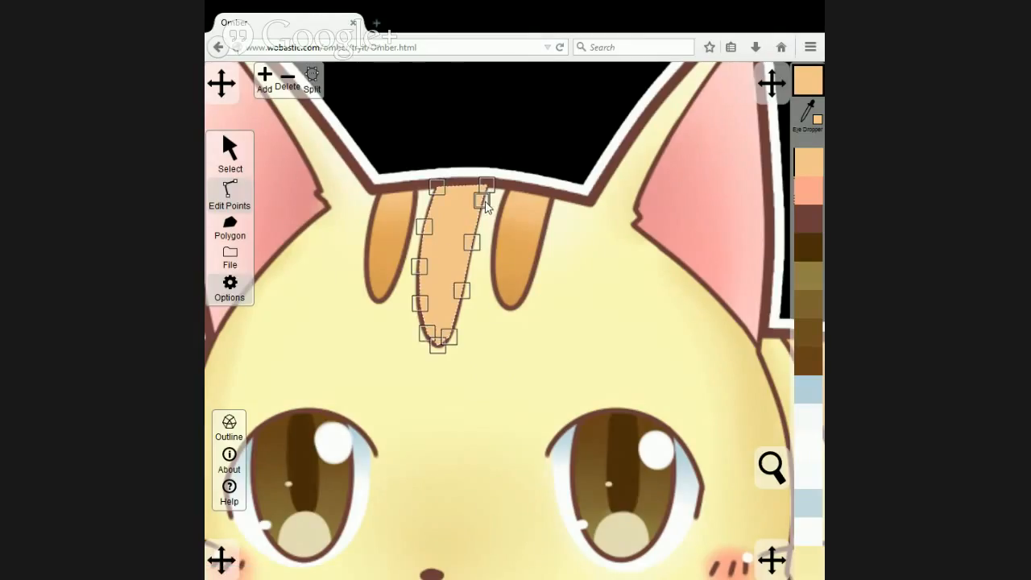
click(554, 232)
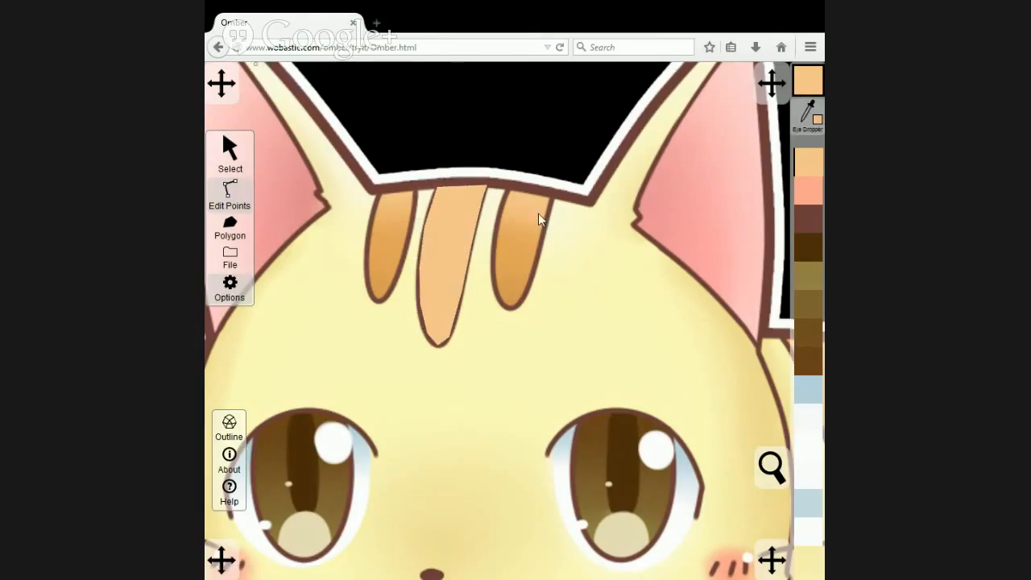
click(459, 245)
drag(442, 240, 393, 217)
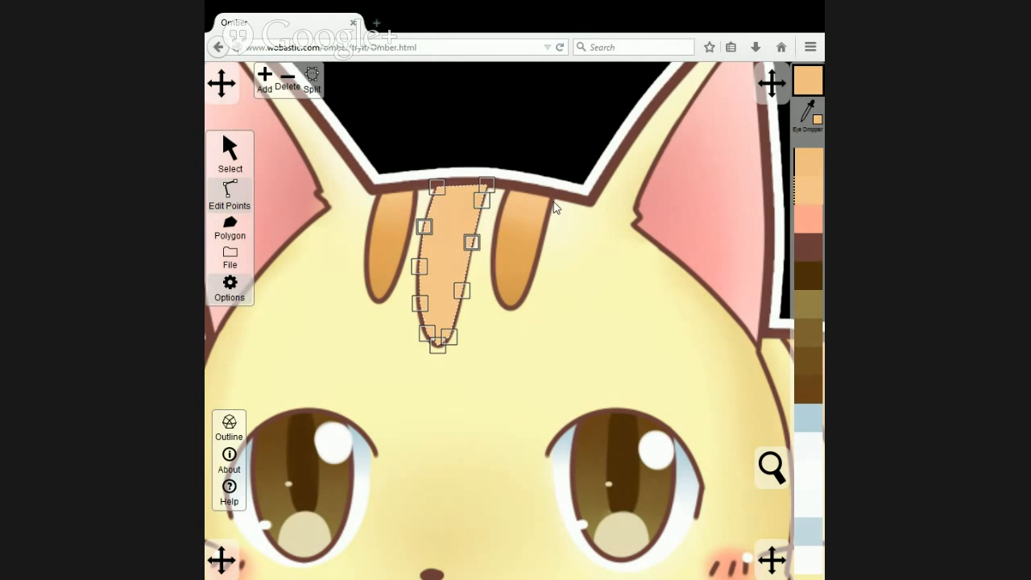
Colour the middle forehead stripe's central and lower side points with progressively darker oranges sampled down the right-hand stripe.
click(809, 116)
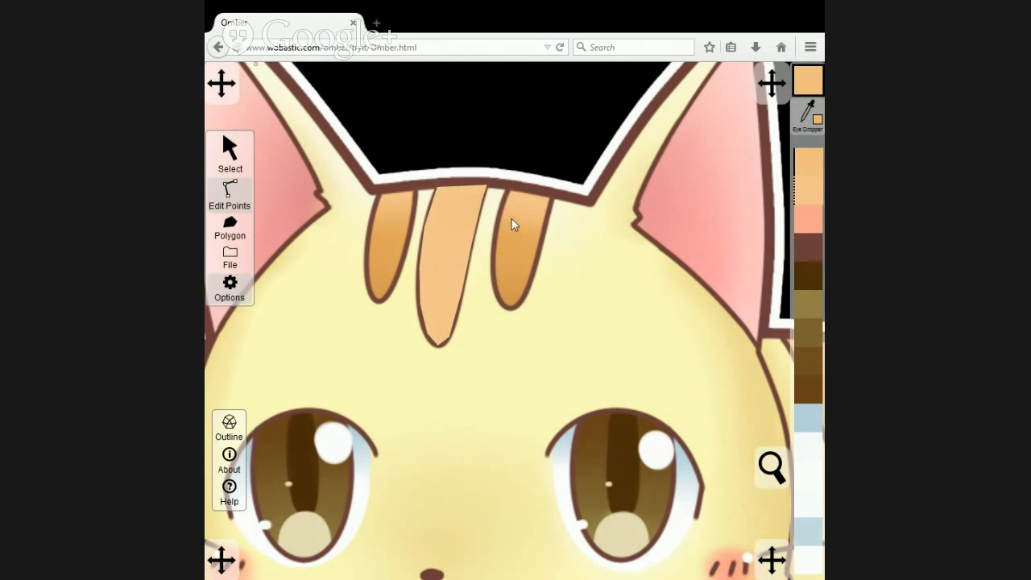
click(510, 223)
drag(465, 304, 397, 257)
click(808, 112)
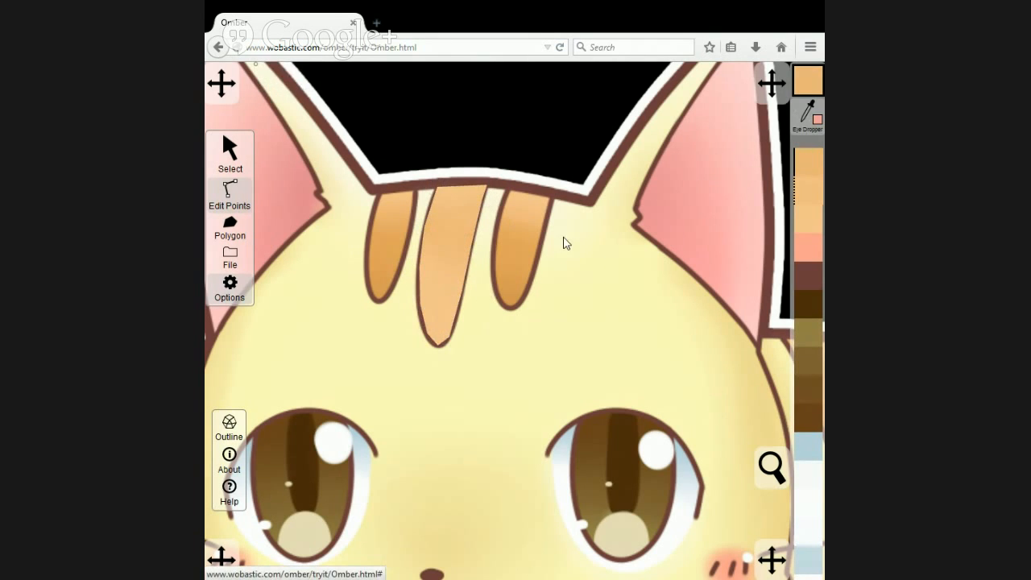
click(508, 253)
Colour the three tip points of the middle forehead stripe with the dark orange sampled from the right-hand stripe's lower tip.
drag(467, 363, 405, 331)
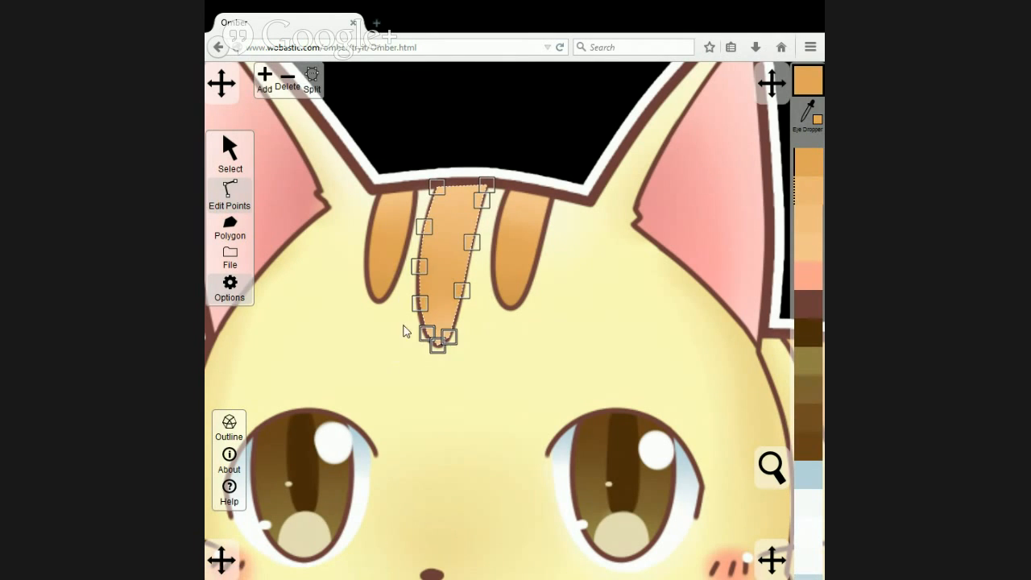
click(807, 113)
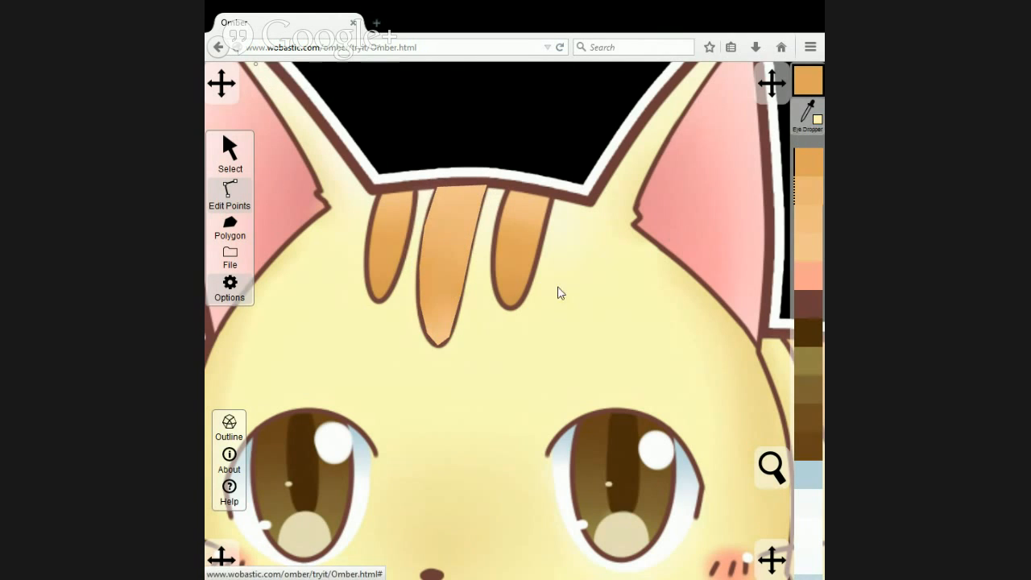
click(513, 304)
click(447, 252)
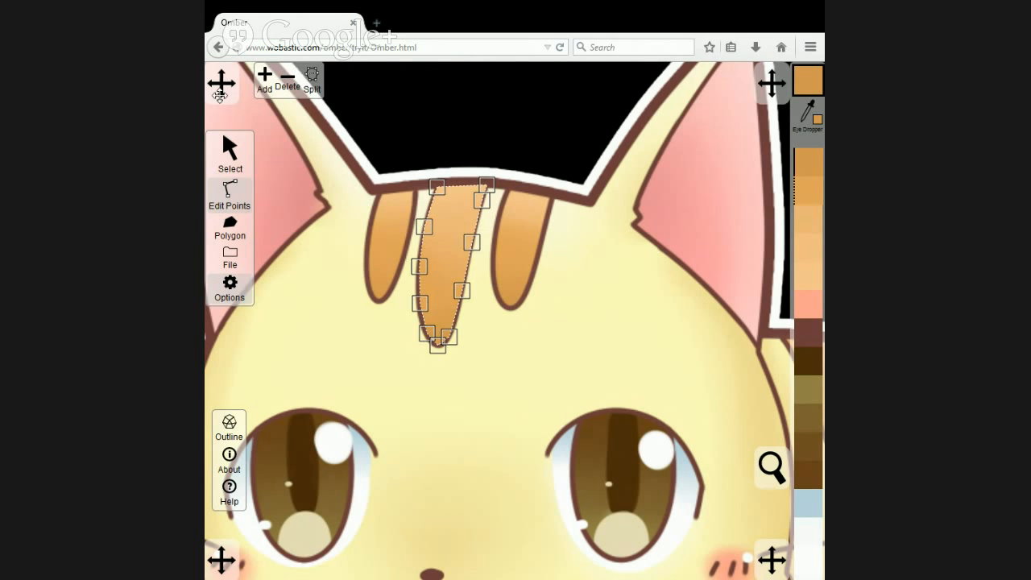
Send the original artwork image to the back, behind the vector shapes.
click(240, 159)
click(605, 260)
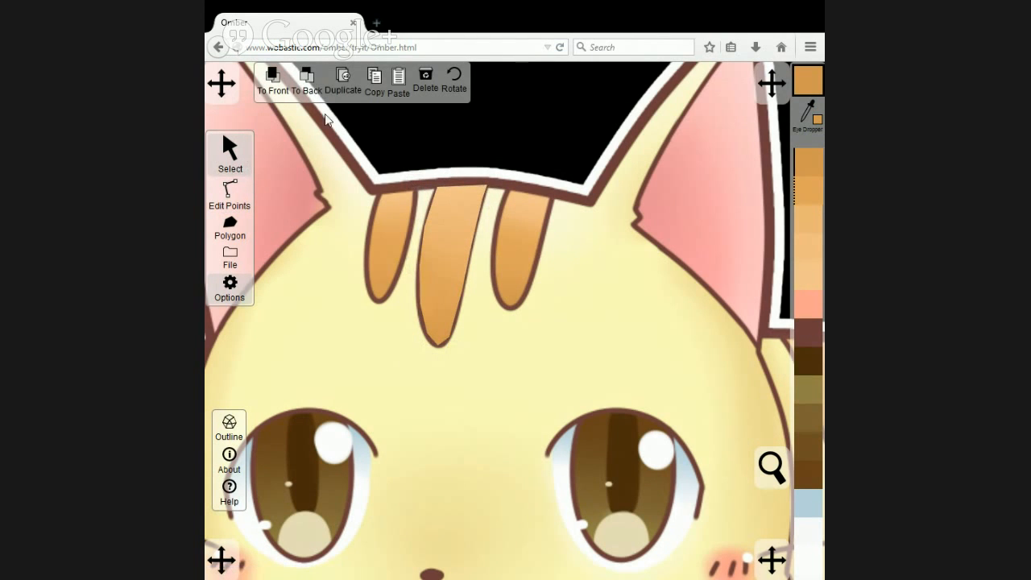
click(306, 80)
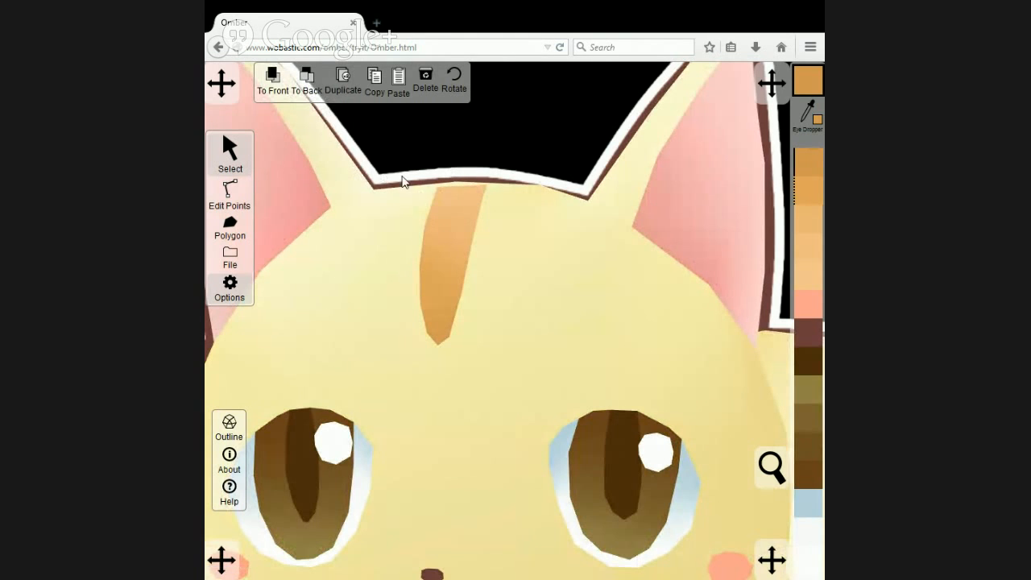
Move the face outline's top centre point to the middle stripe's upper left corner and add a point at its upper right corner.
click(232, 190)
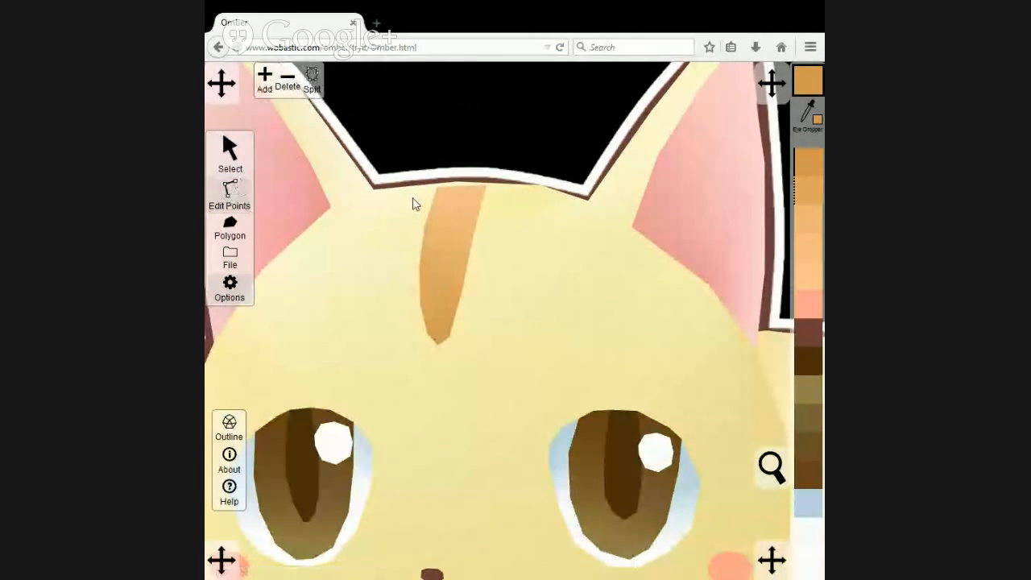
click(412, 201)
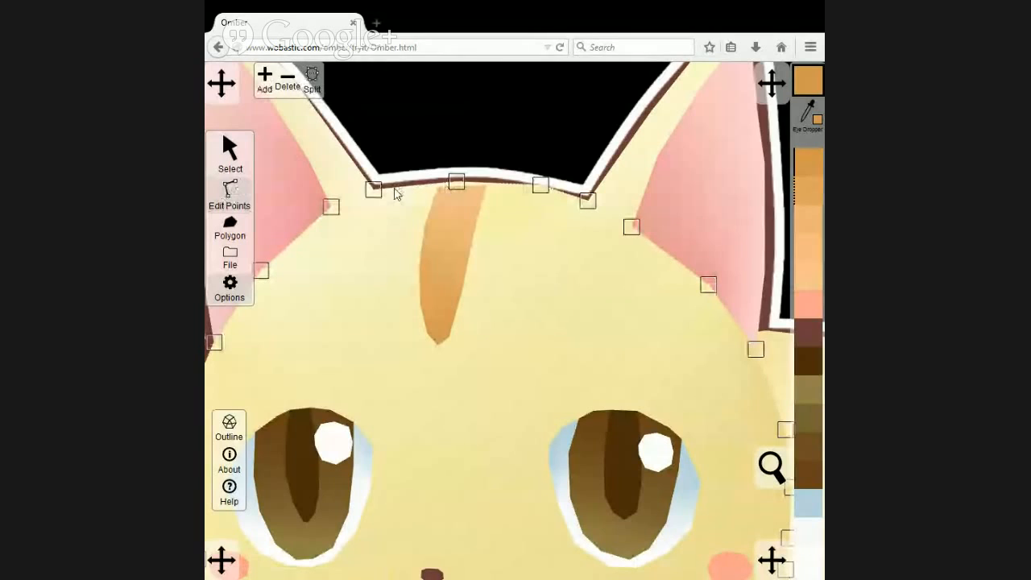
click(411, 137)
click(229, 149)
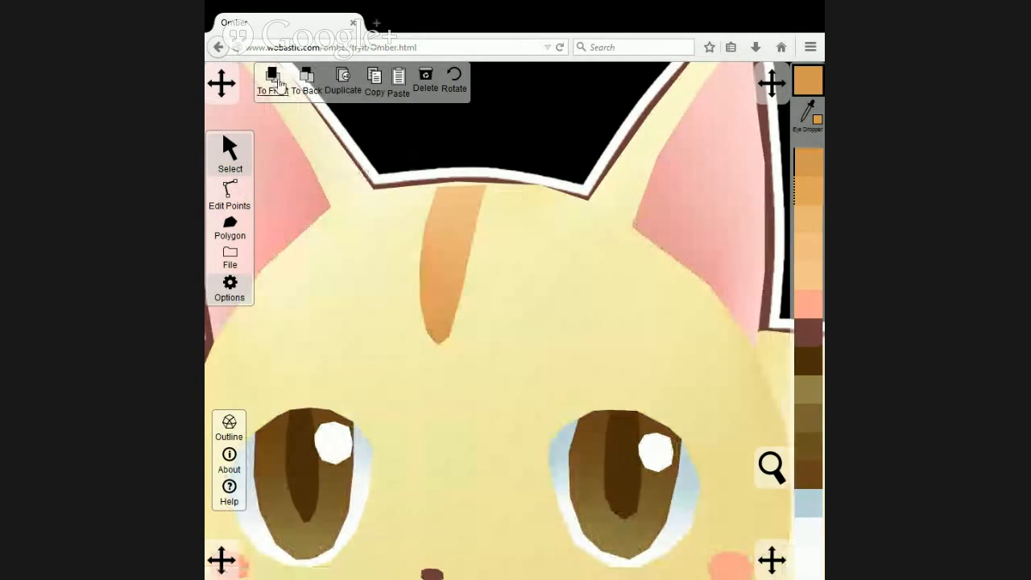
click(231, 194)
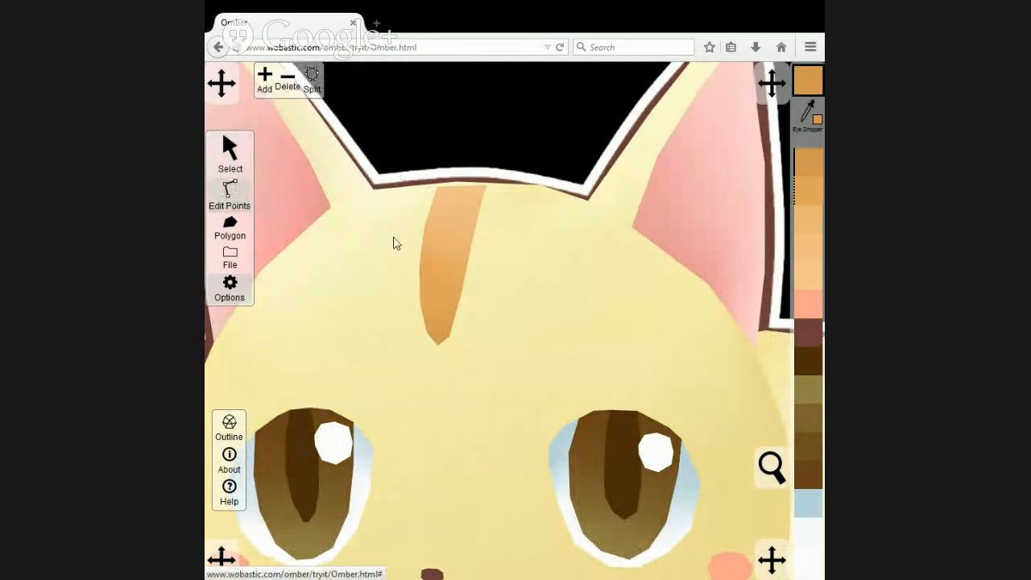
click(386, 196)
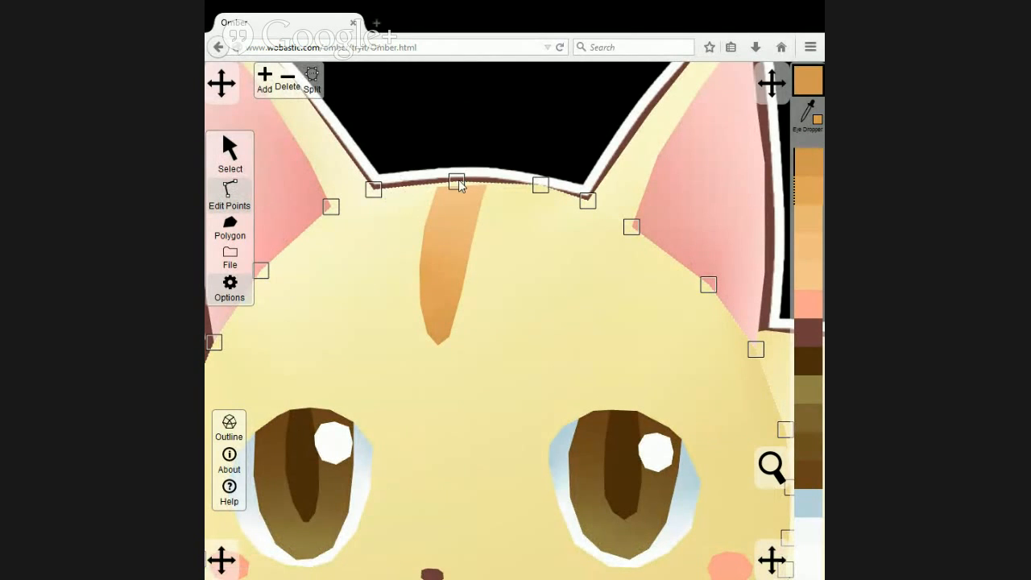
drag(459, 186, 442, 184)
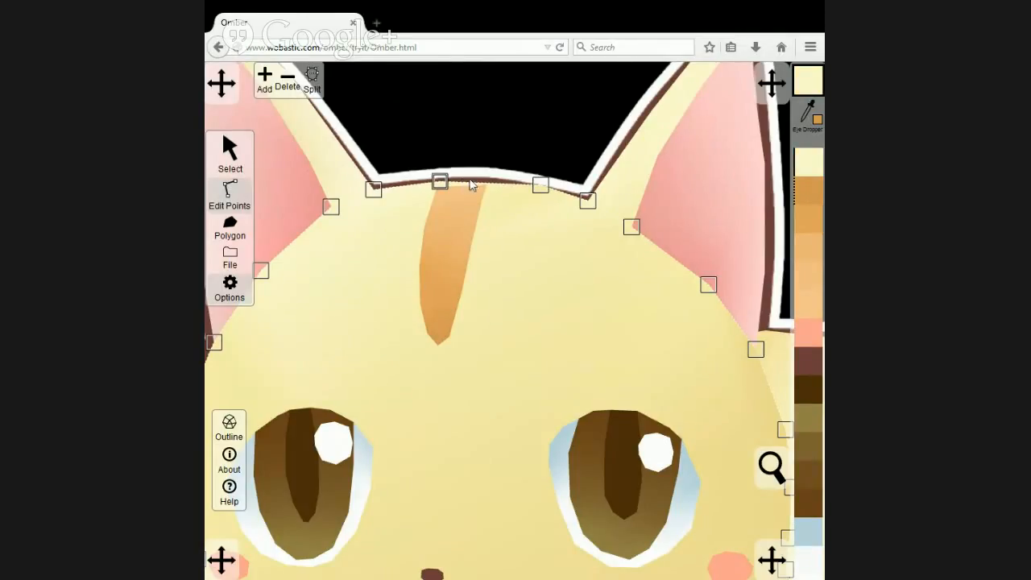
click(263, 80)
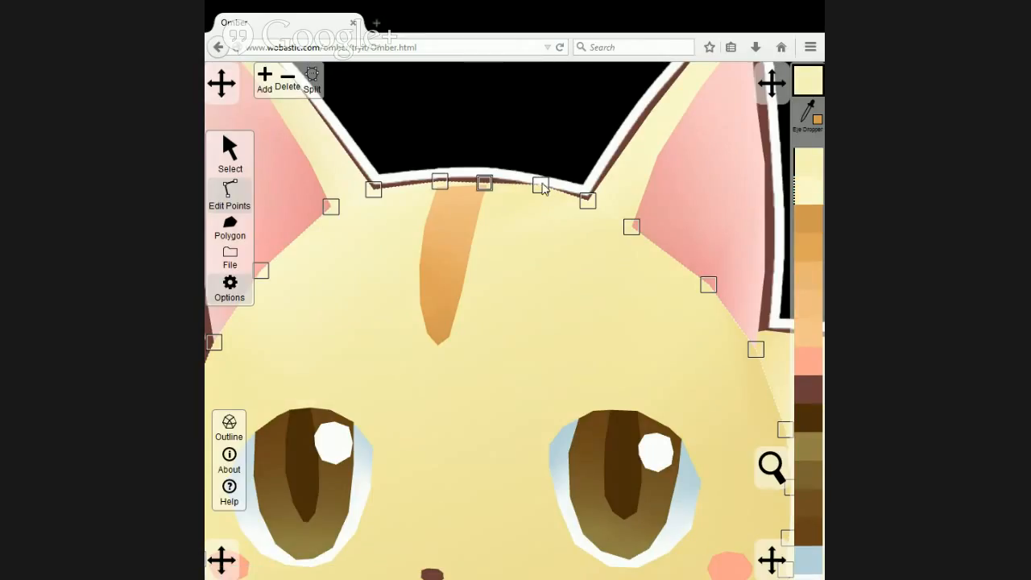
Move the next face outline point to the right-hand stripe's inner edge and add points for the remaining side stripe corners.
drag(542, 187, 511, 189)
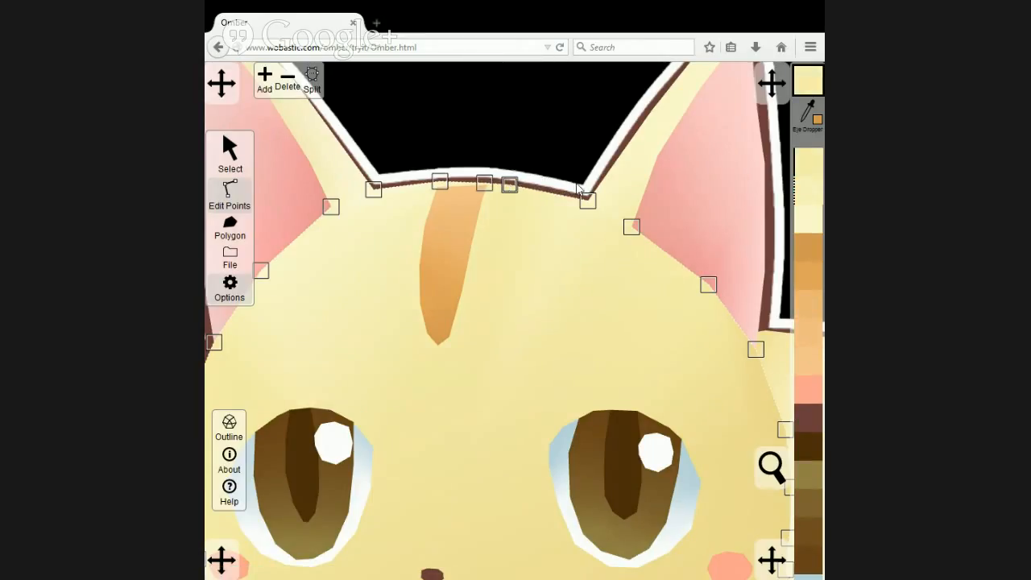
click(264, 79)
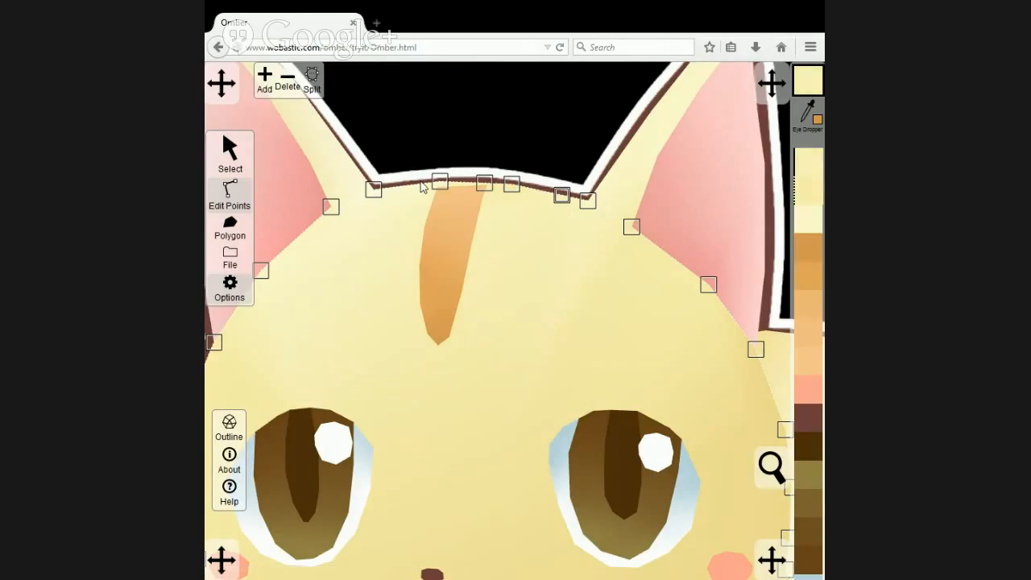
click(424, 182)
click(264, 79)
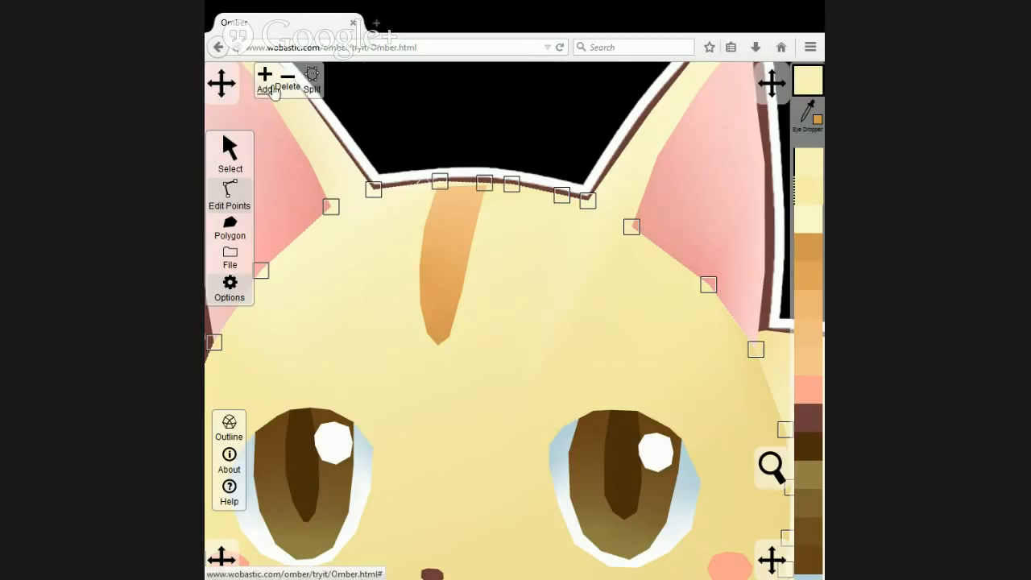
click(391, 192)
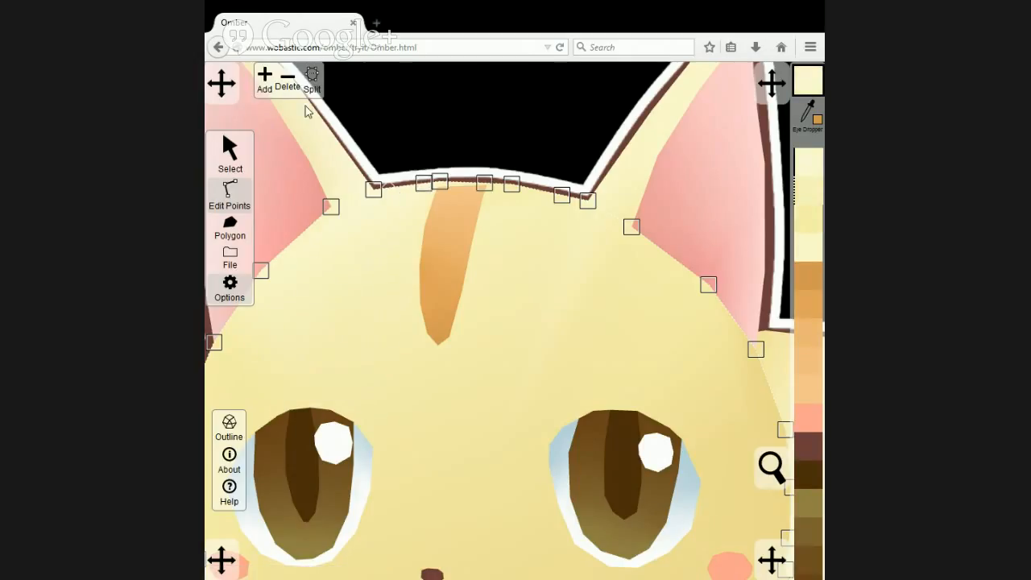
click(265, 79)
Align both top corner points of the middle forehead stripe with the matching points on the face outline.
click(451, 209)
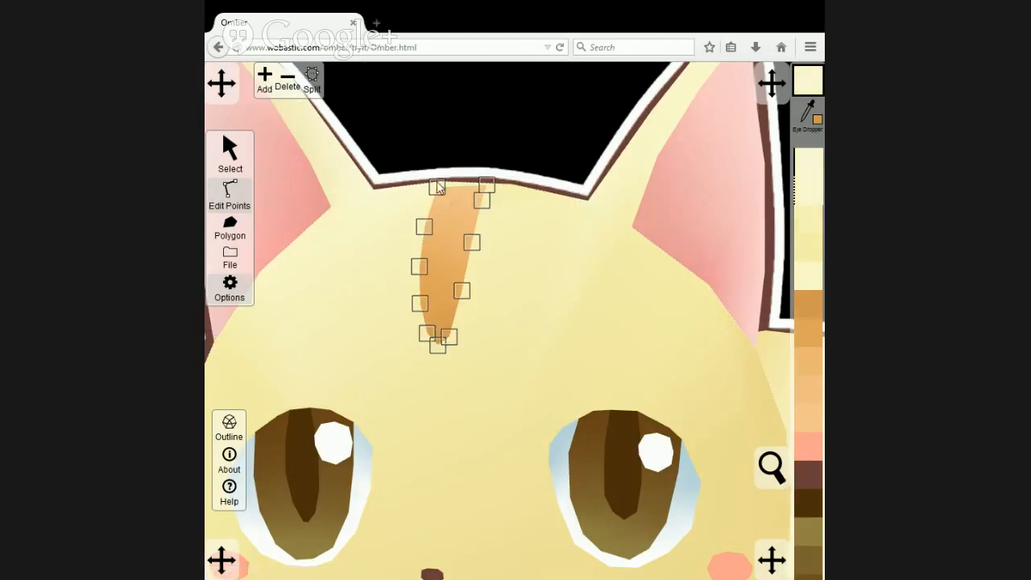
click(440, 183)
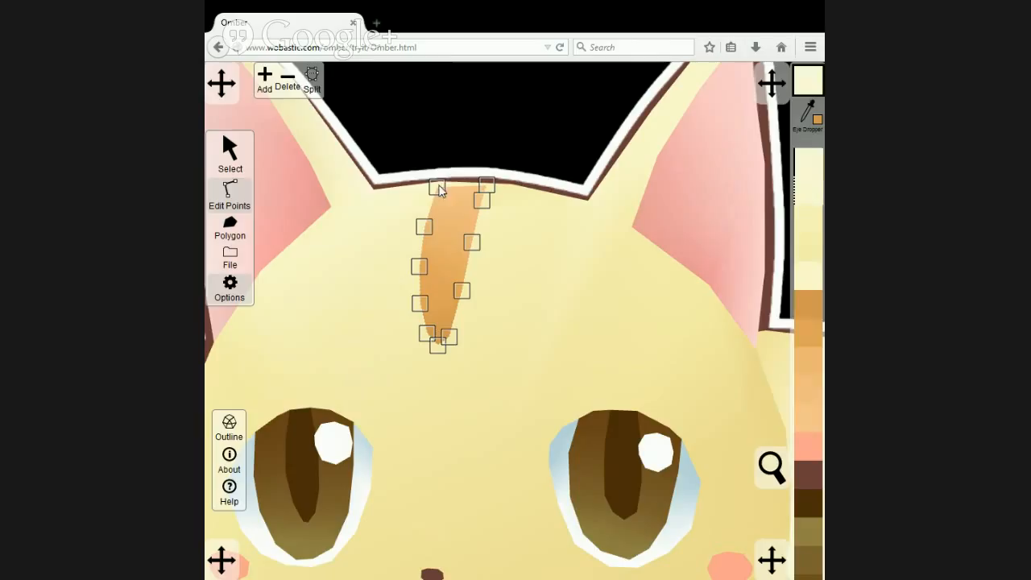
click(486, 184)
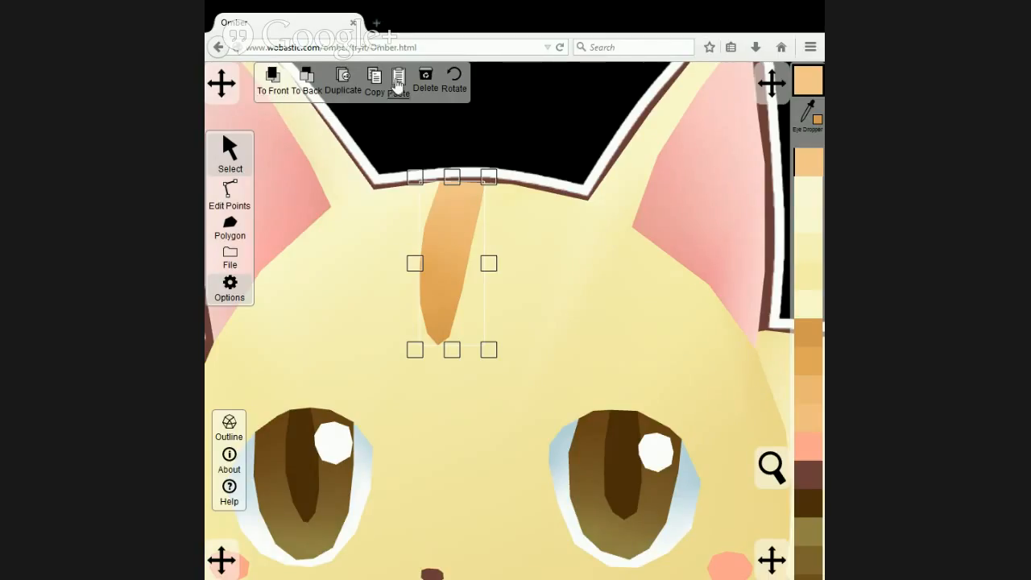
Paste a copy of the middle forehead stripe above the original artwork and move it onto the right-hand stripe.
click(376, 117)
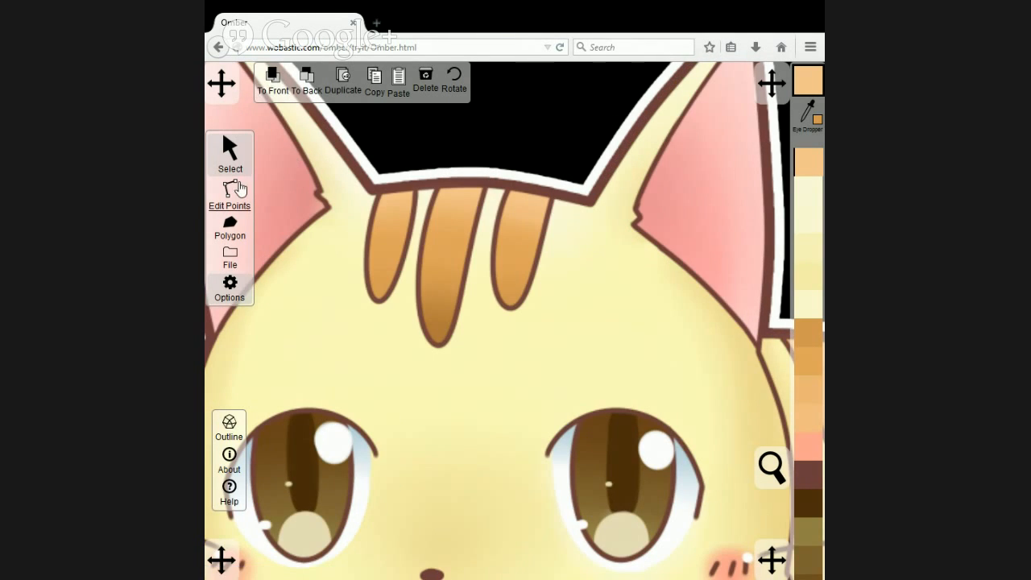
click(398, 78)
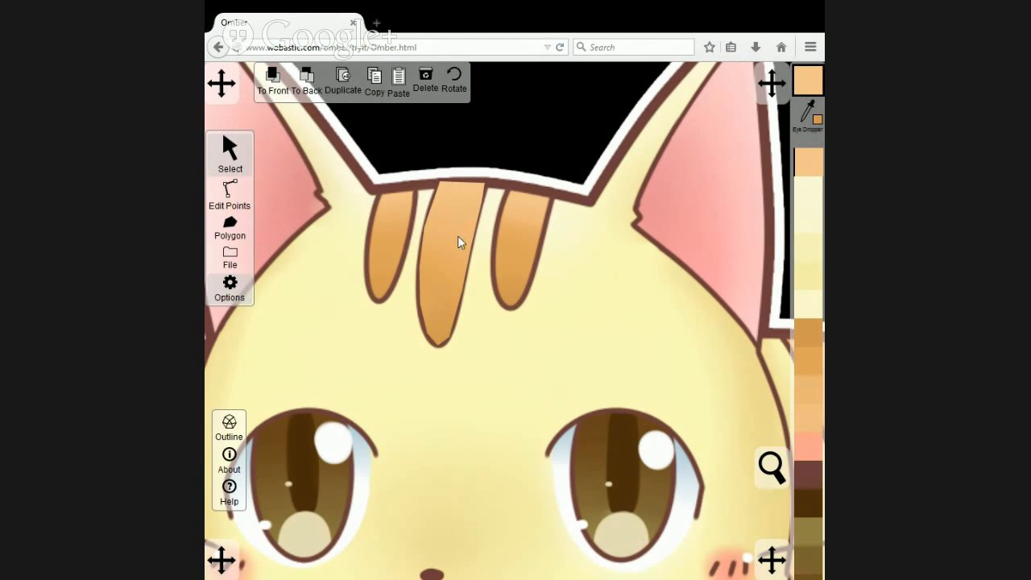
drag(457, 236, 520, 254)
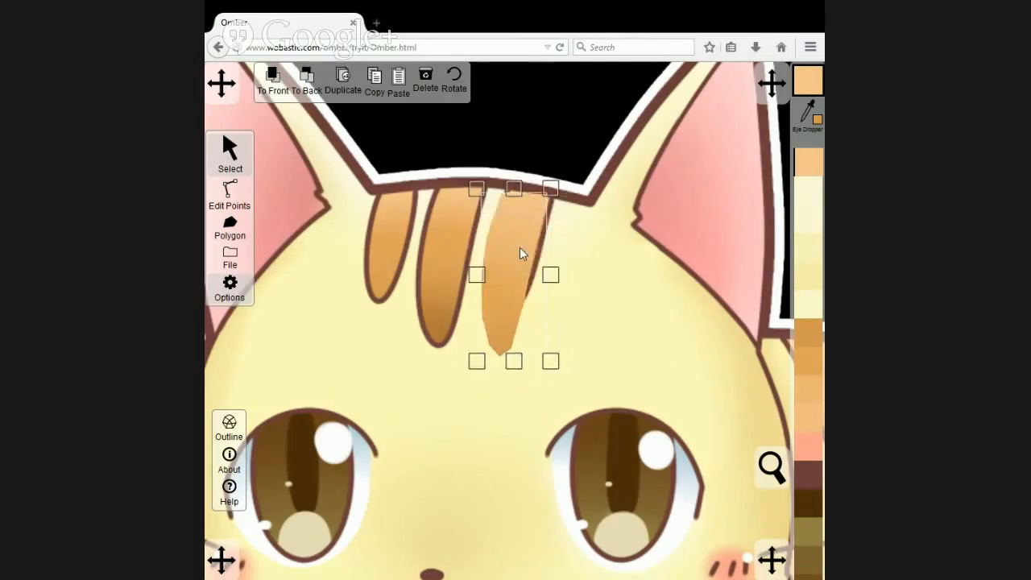
Reshape the pasted stripe point by point to fit the shorter right-hand forehead stripe of the artwork.
click(230, 193)
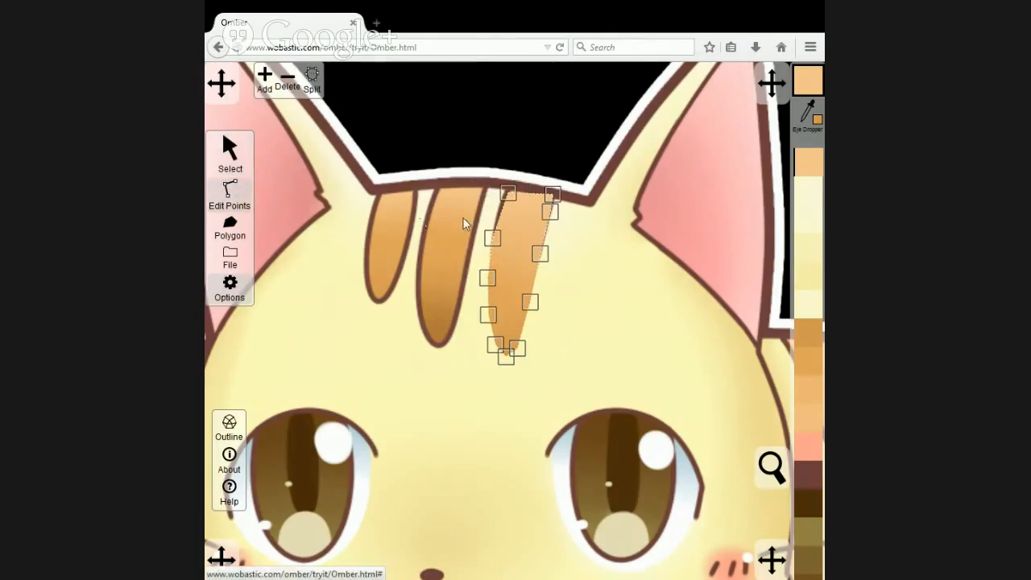
click(512, 190)
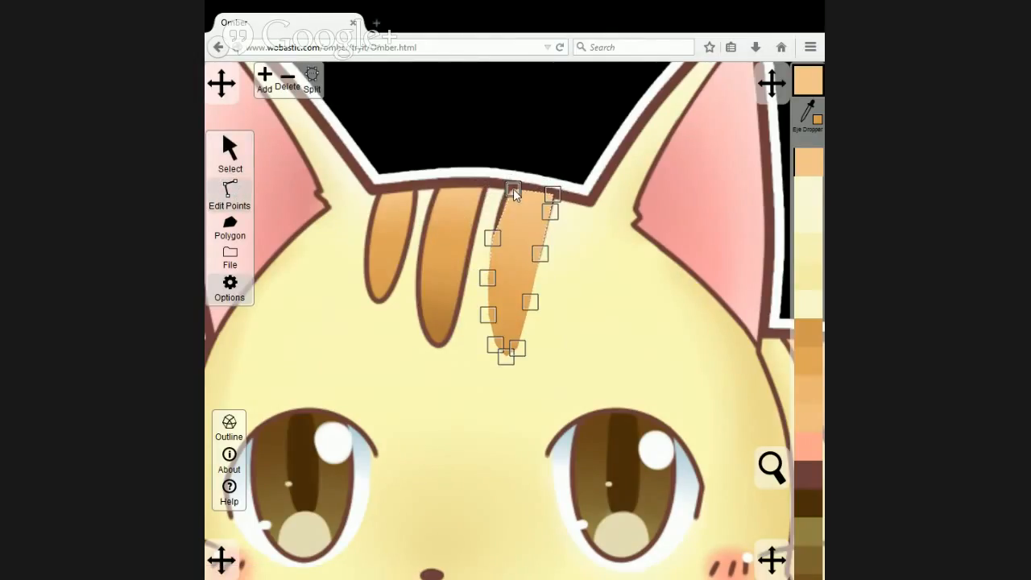
drag(494, 241, 499, 214)
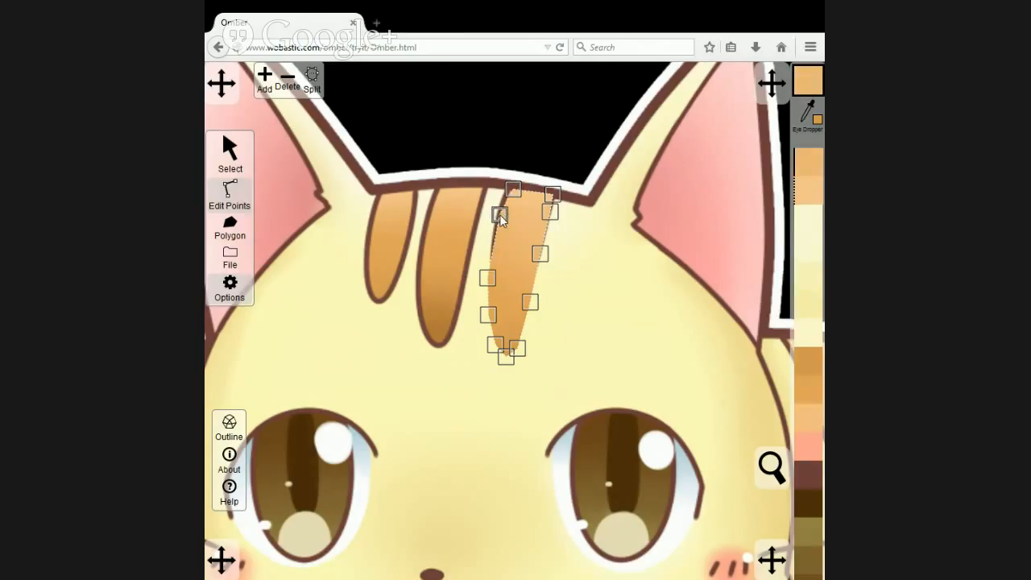
drag(493, 273, 493, 254)
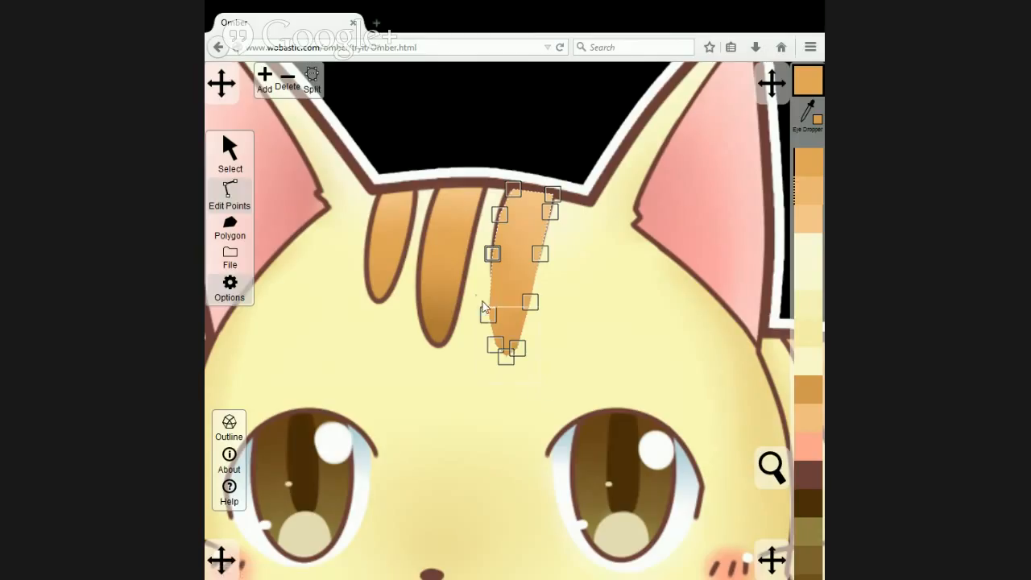
drag(521, 319, 549, 219)
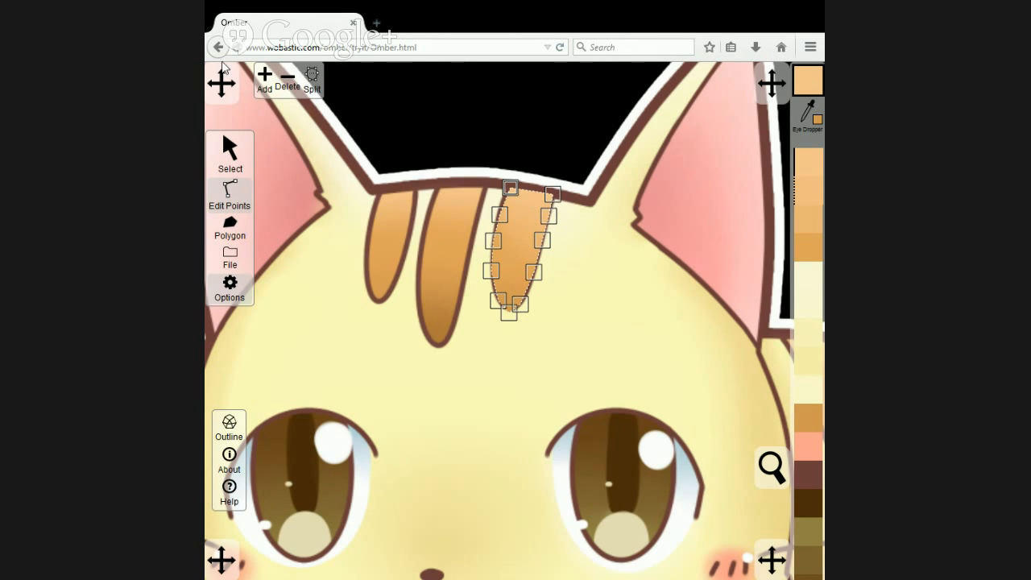
Place a copy of the right-hand stripe over the left-hand stripe and move its top corner points up to the head outline.
click(230, 150)
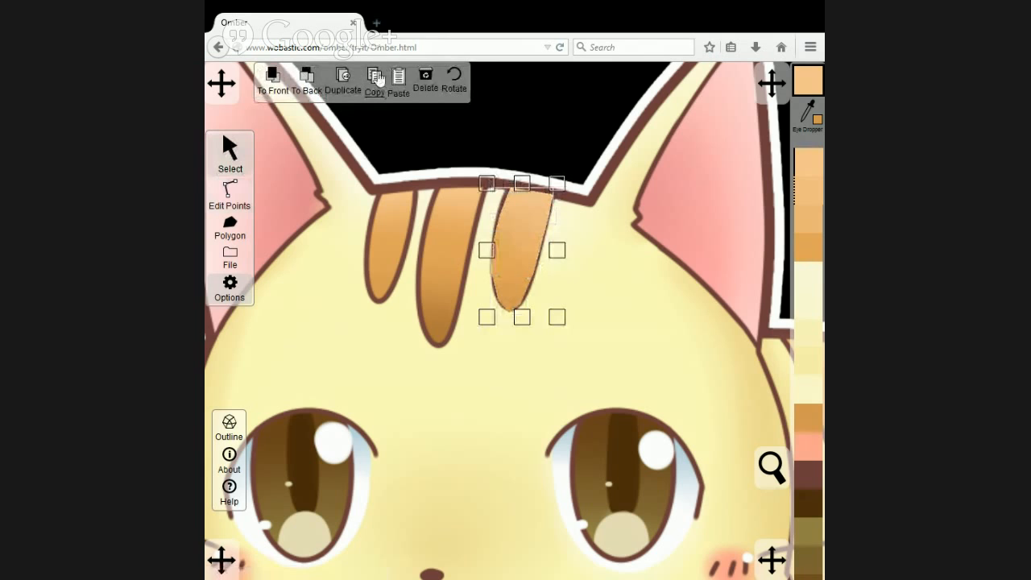
drag(499, 213, 392, 224)
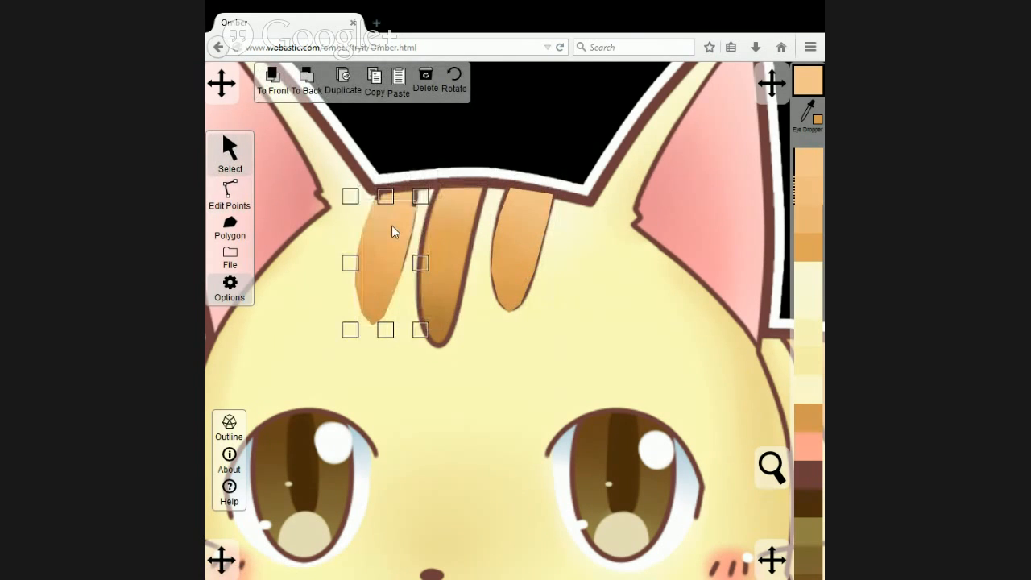
click(234, 190)
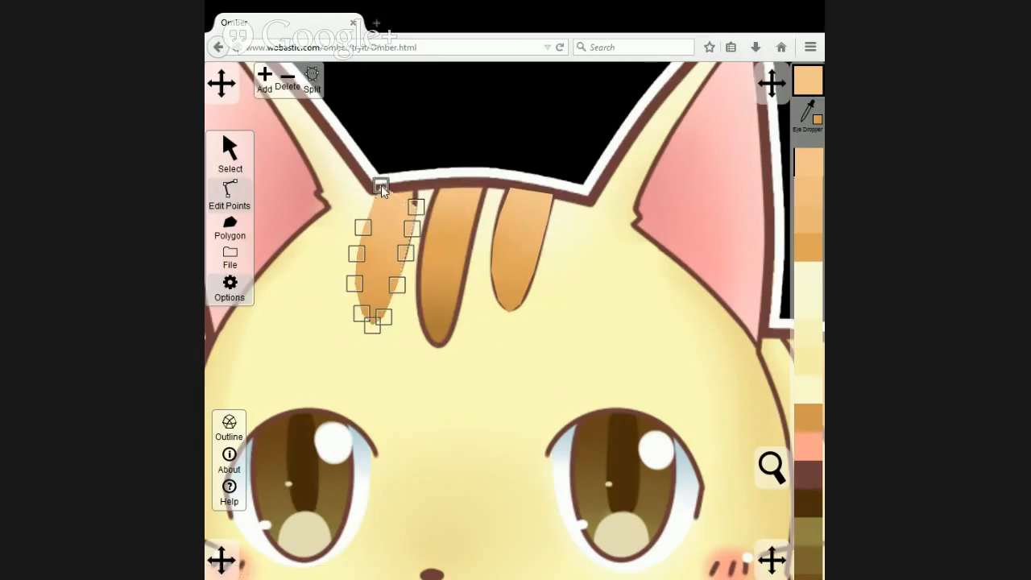
drag(381, 185, 414, 187)
Shorten the left forehead stripe and reshape its points to fit the matching stripe in the artwork.
click(239, 167)
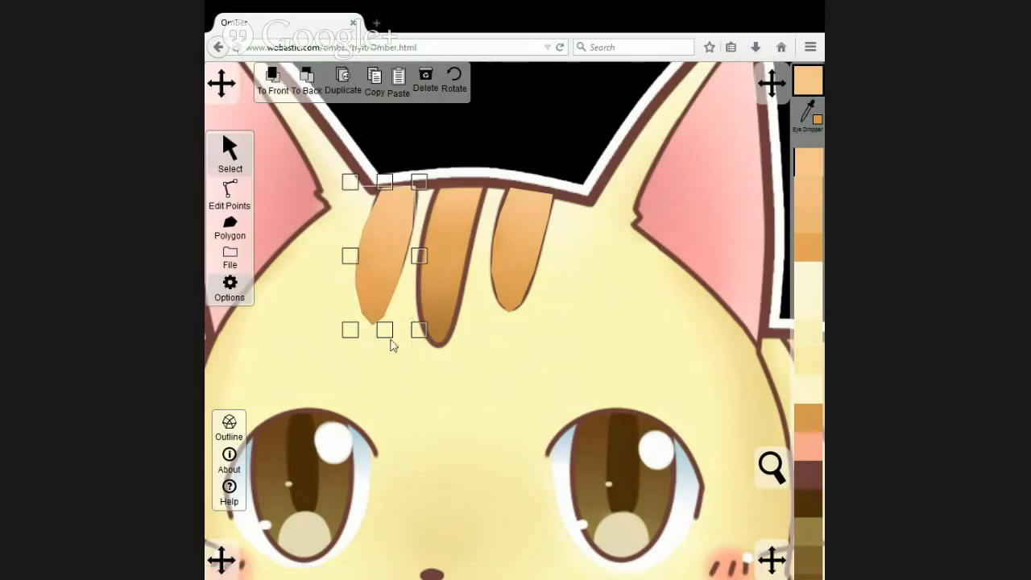
drag(386, 331, 395, 312)
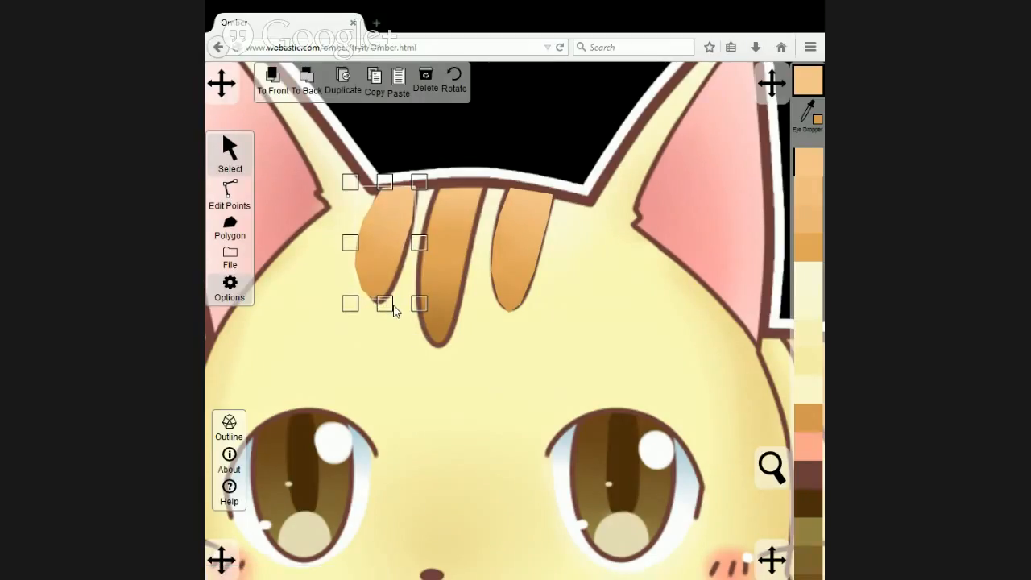
click(235, 188)
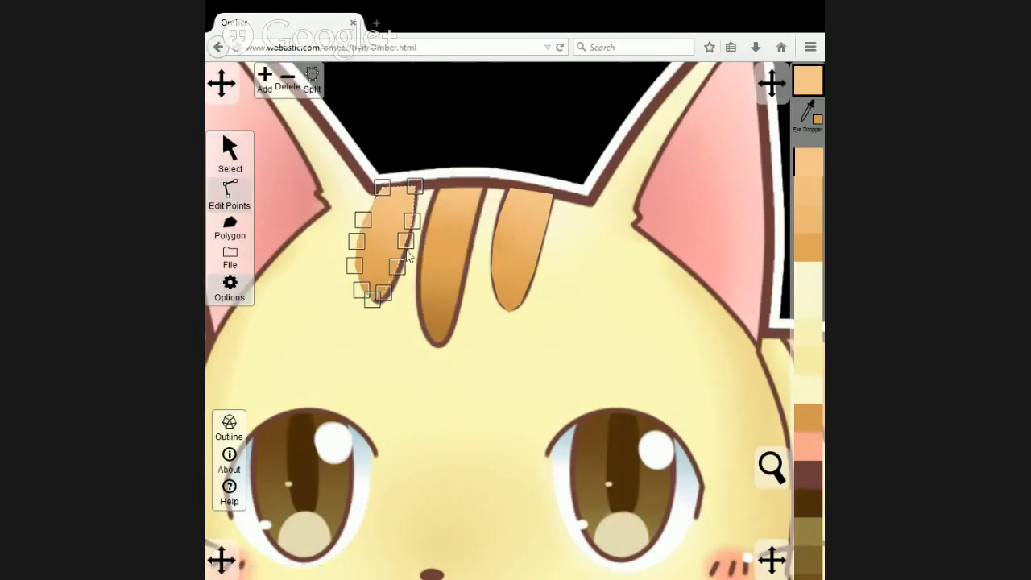
drag(408, 241, 377, 310)
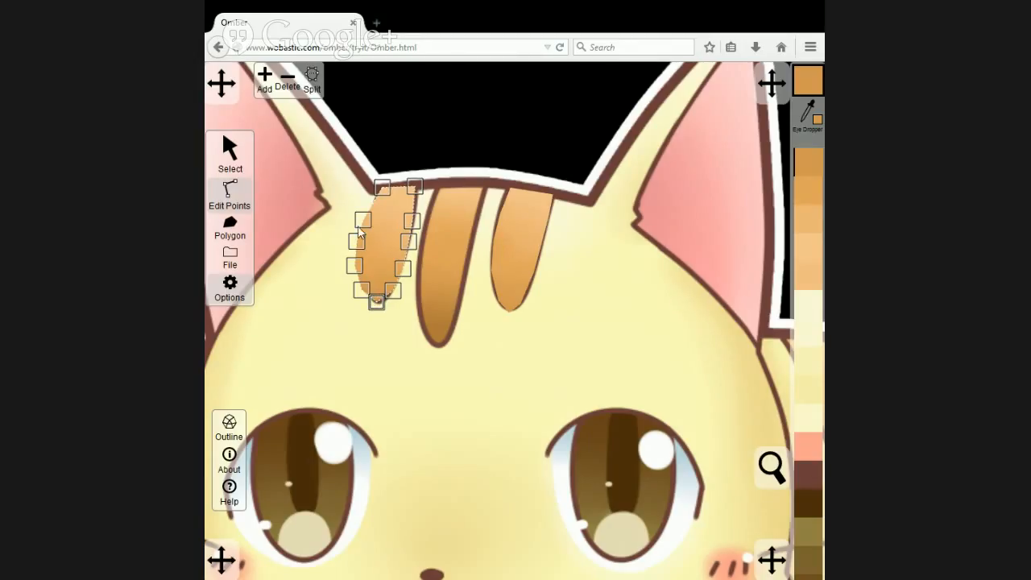
drag(363, 220, 370, 275)
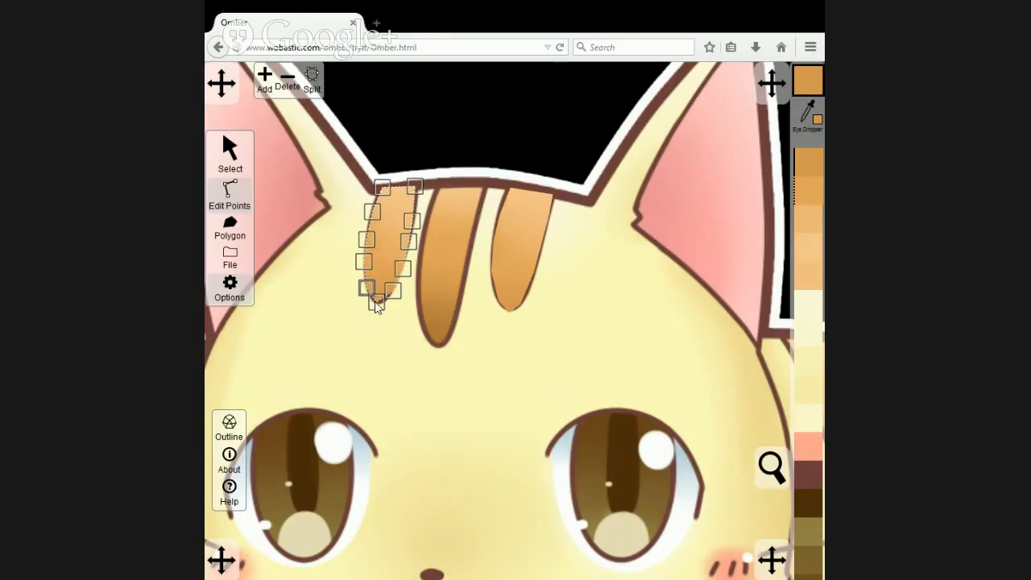
click(379, 302)
drag(391, 292, 370, 293)
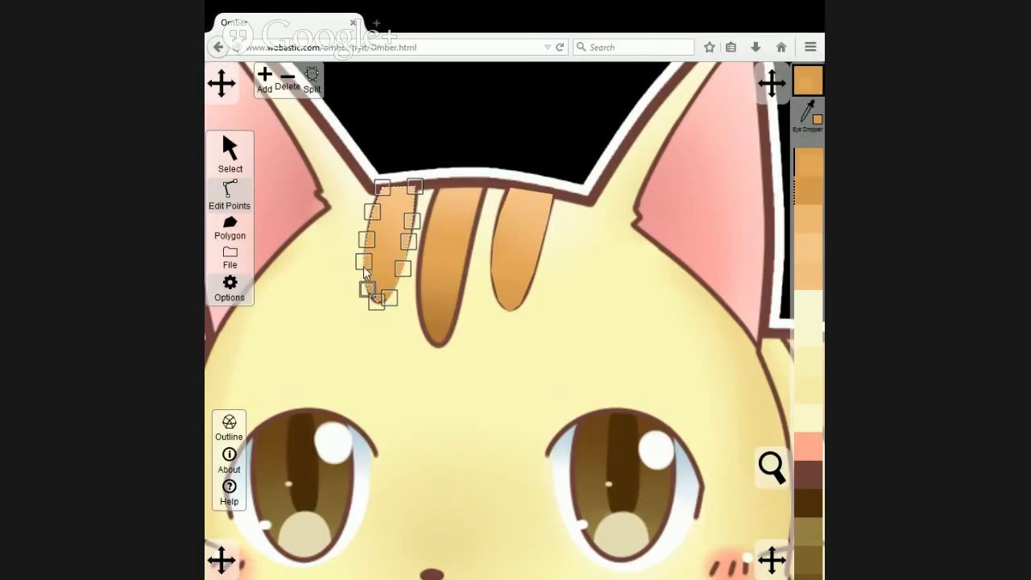
Send the original artwork behind the polygons and align the left stripe's top corner points with the face outline points.
click(230, 153)
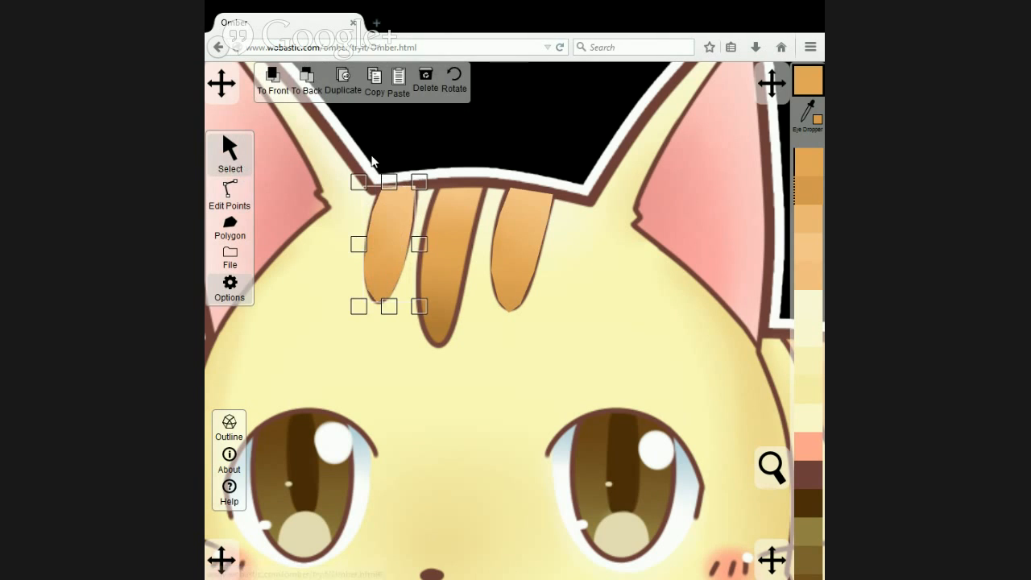
click(309, 86)
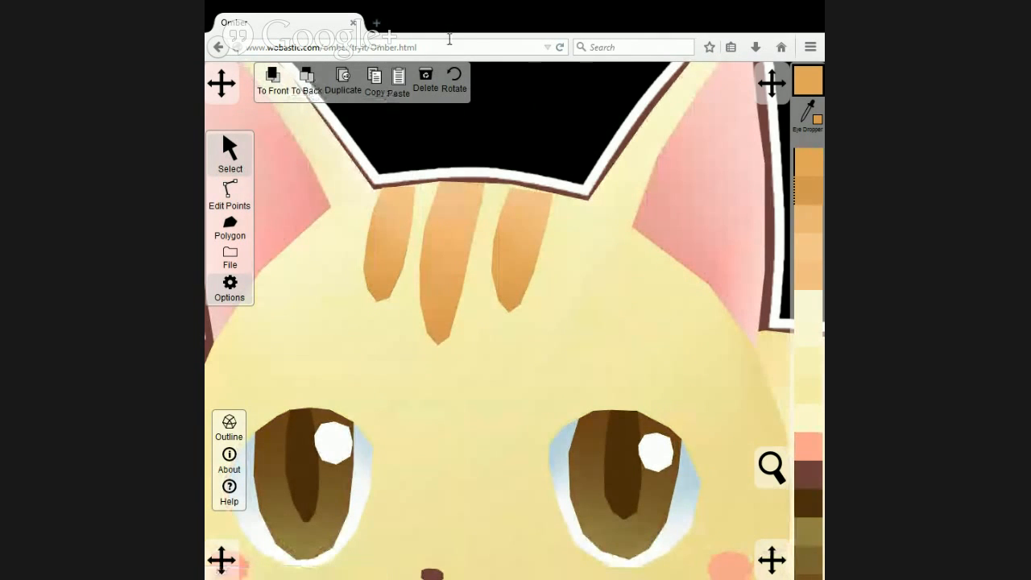
click(230, 194)
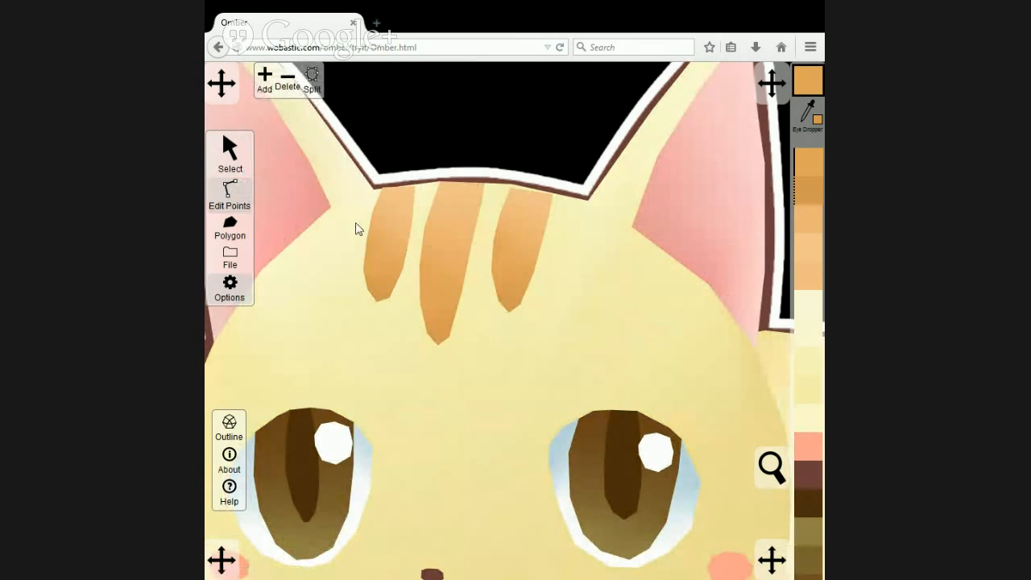
click(388, 185)
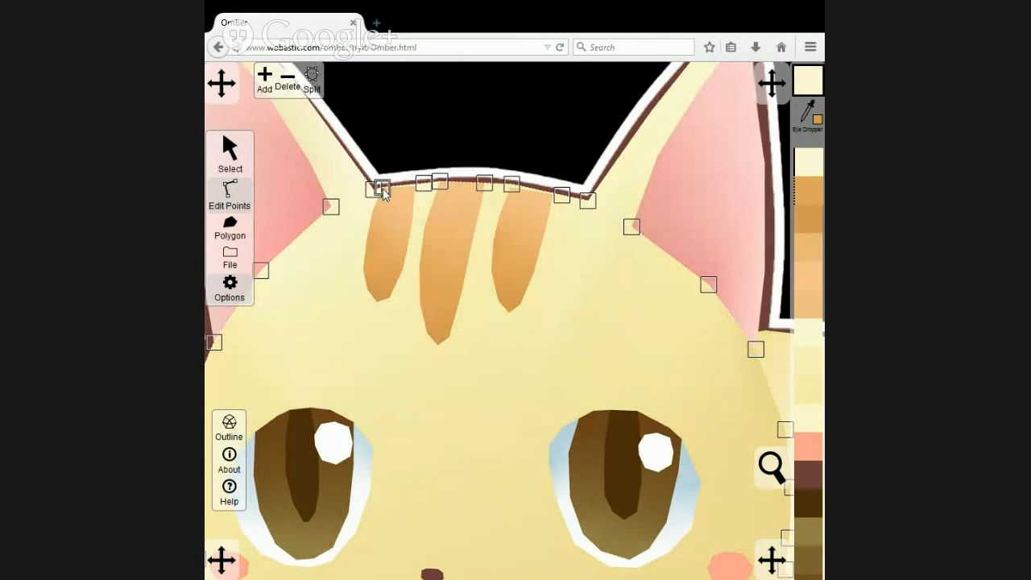
click(410, 200)
drag(413, 188, 414, 187)
click(431, 193)
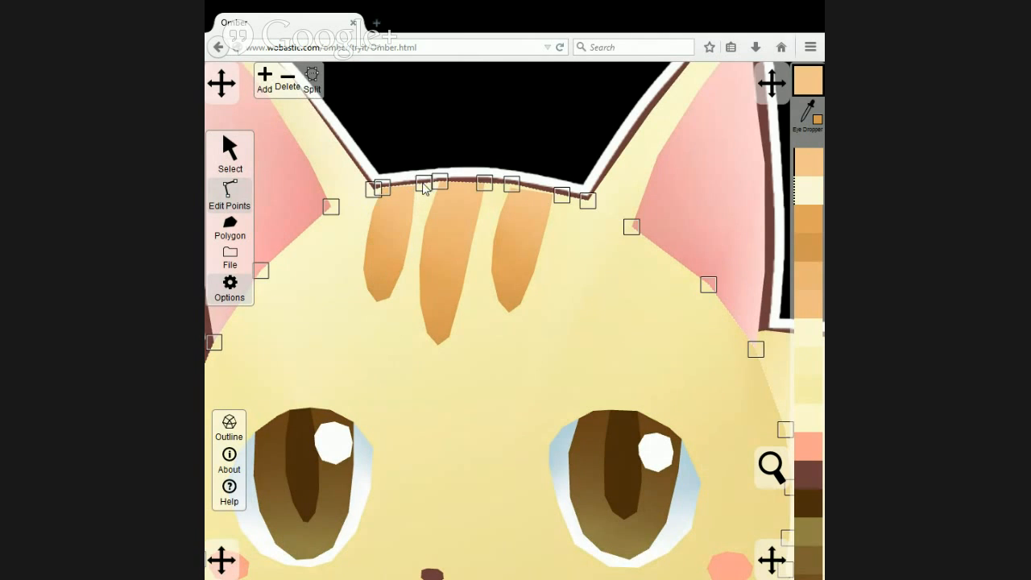
drag(416, 190, 415, 189)
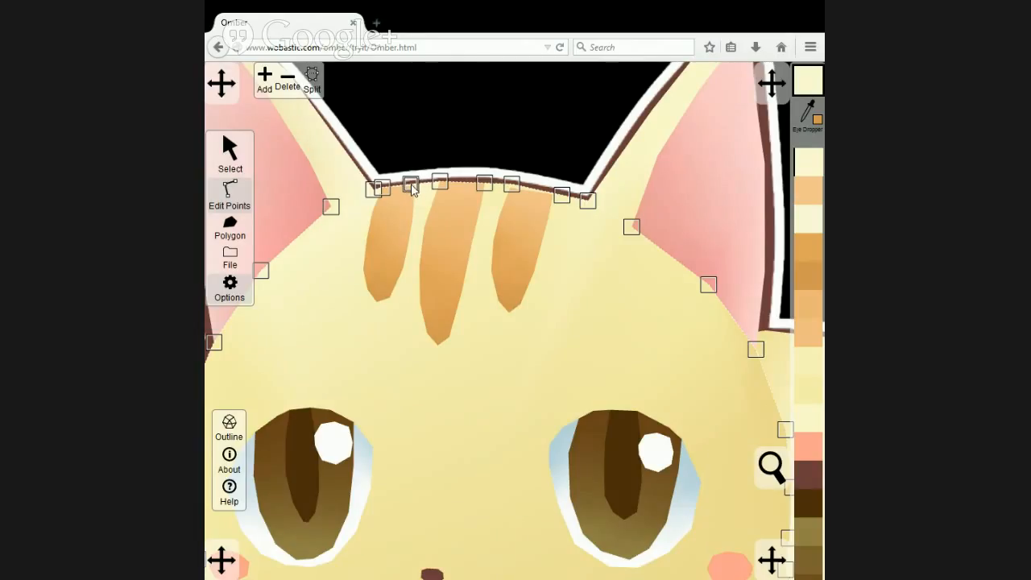
click(405, 204)
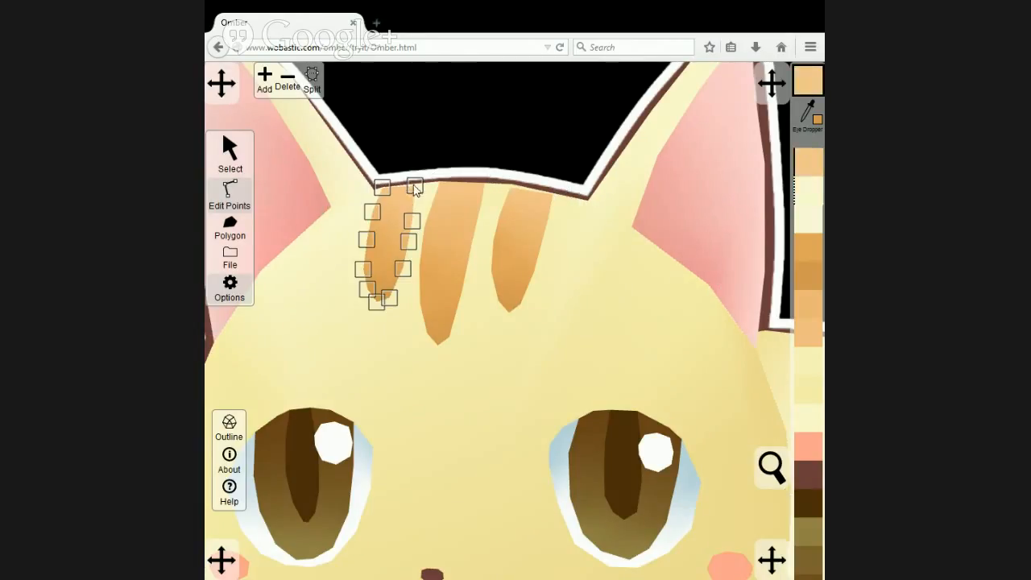
drag(413, 184, 423, 186)
click(502, 300)
click(487, 314)
drag(408, 187, 414, 185)
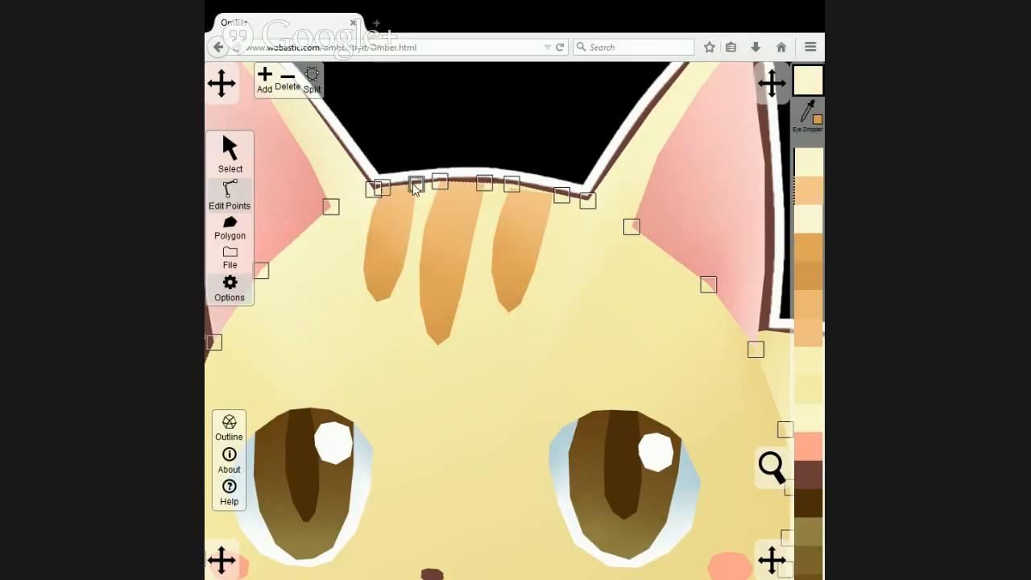
Align both top corner points of the right forehead stripe with the matching face outline points along the head edge.
click(515, 210)
click(513, 183)
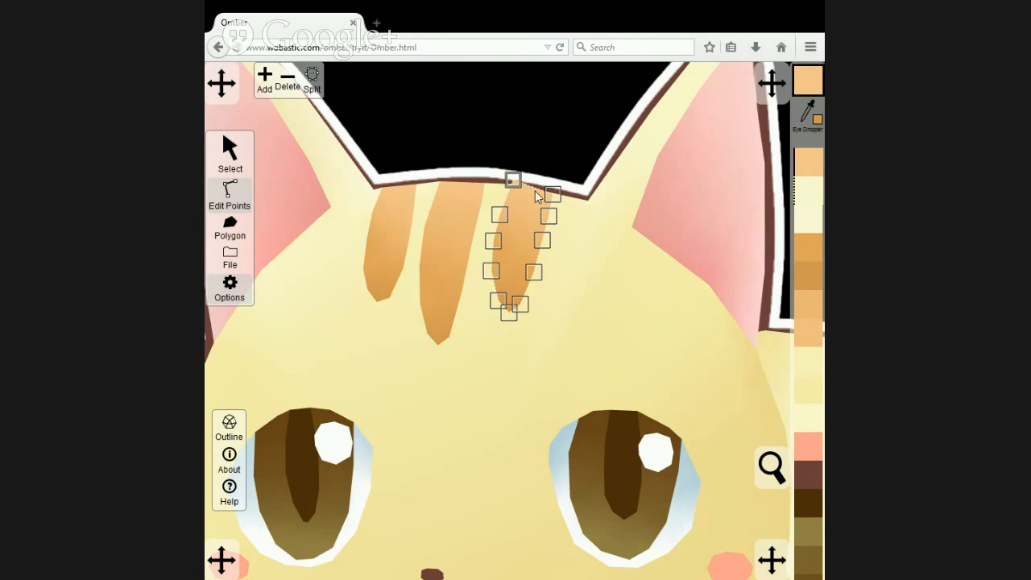
scroll(518, 179, up, 2)
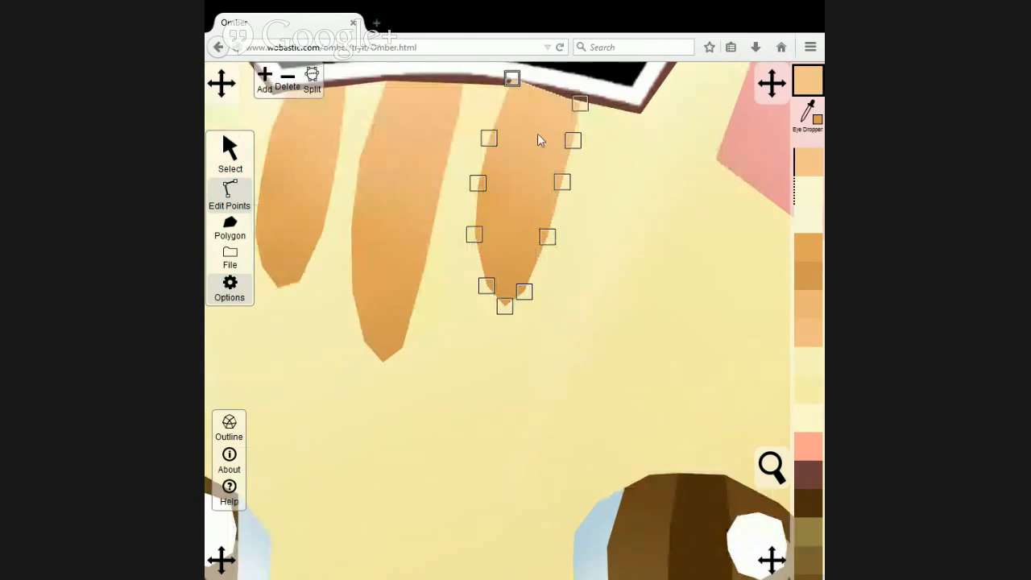
drag(539, 163, 488, 336)
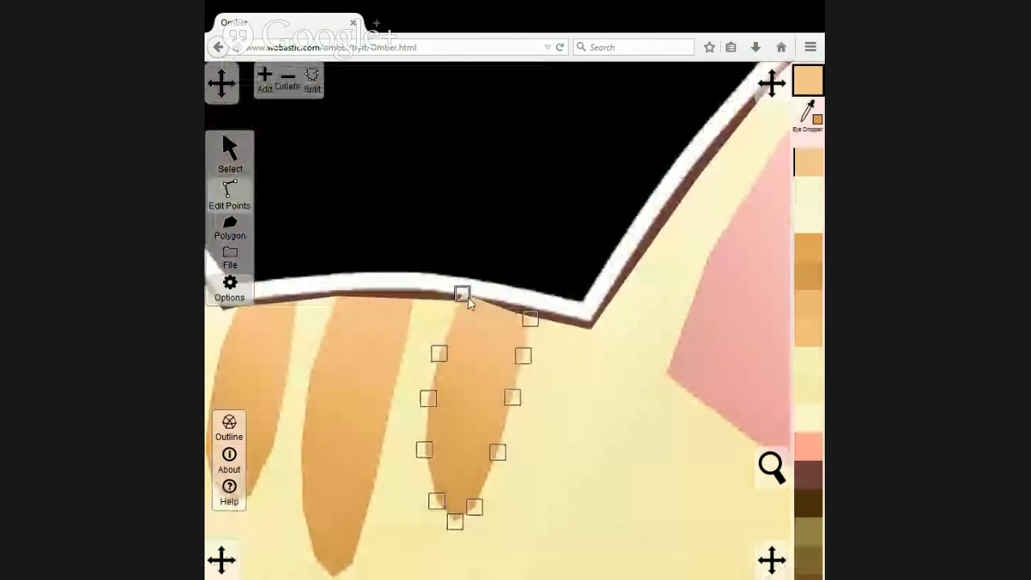
mouse_move(464, 295)
mouse_down()
mouse_move(472, 301)
mouse_move(459, 302)
mouse_up()
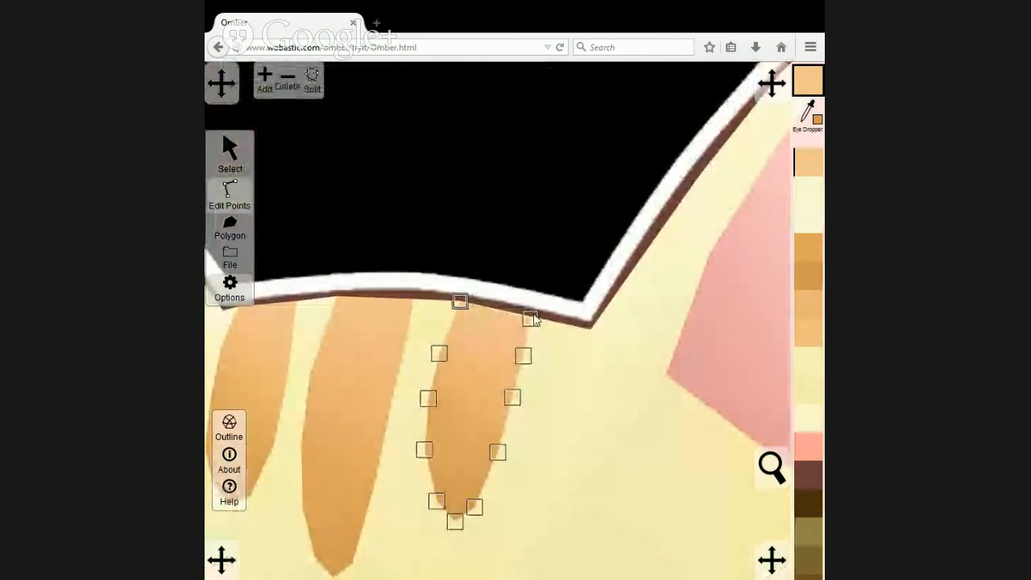
click(546, 340)
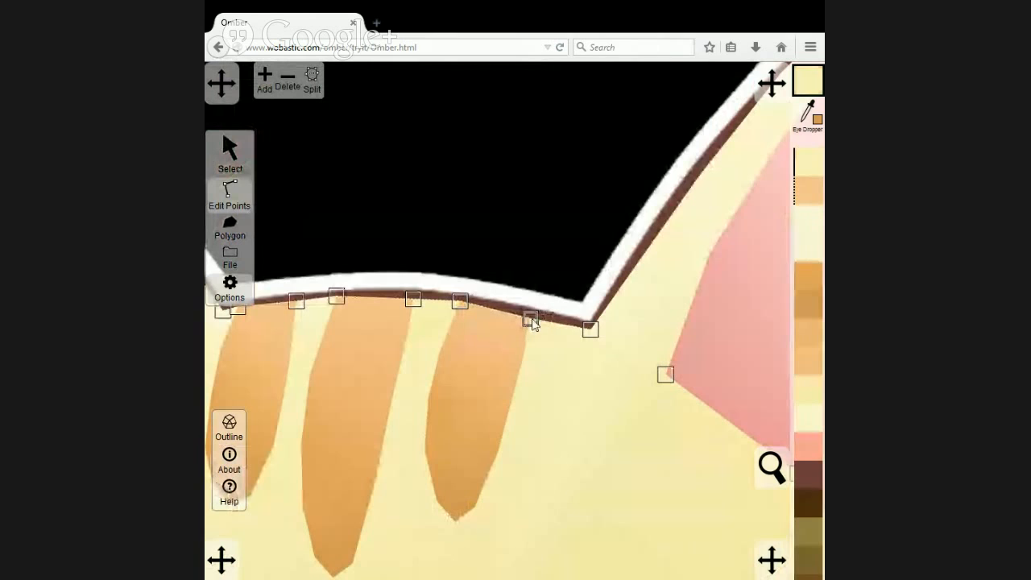
drag(533, 320, 532, 314)
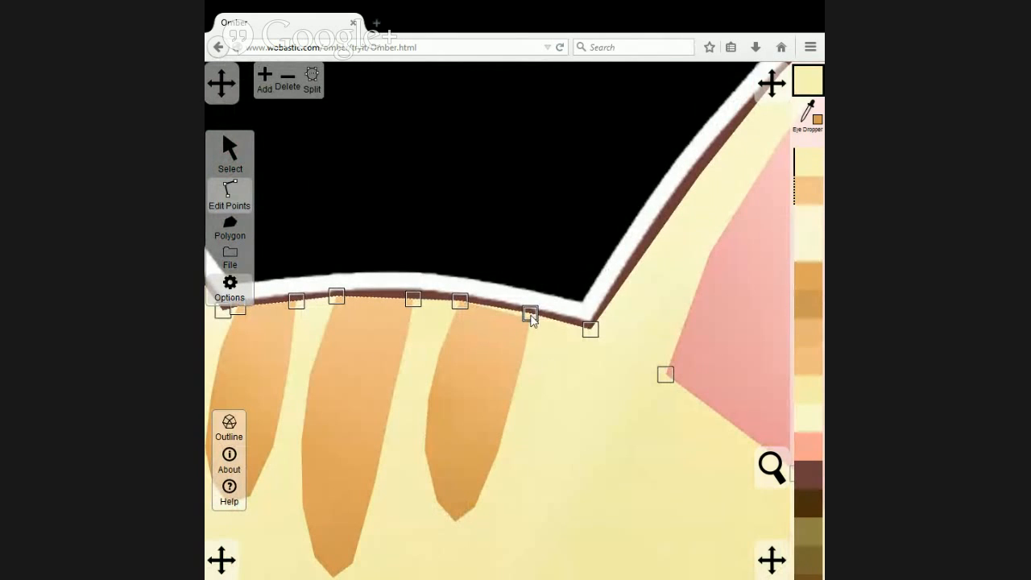
click(516, 338)
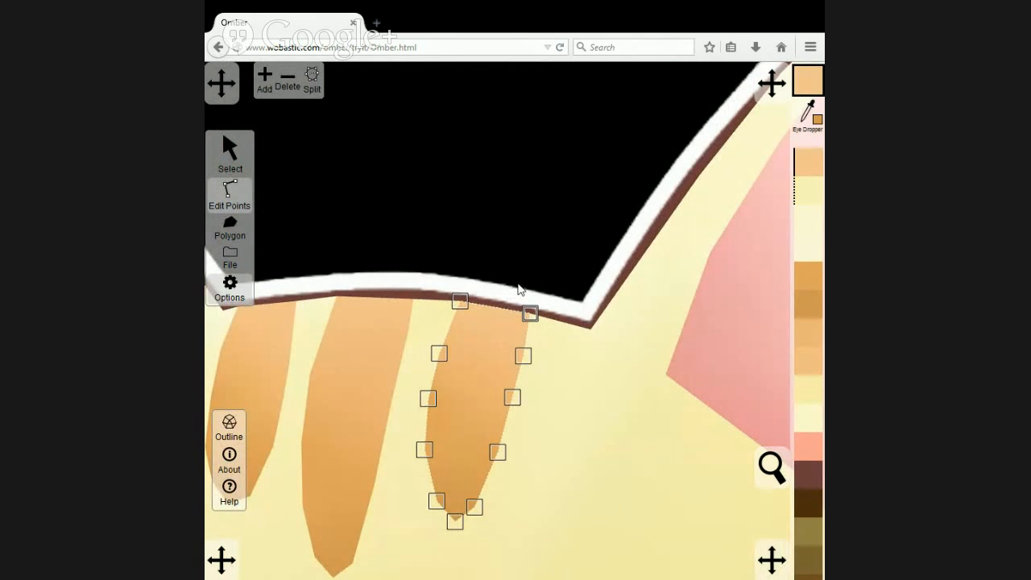
Compare the polygon cat with the original artwork by alternately bringing the artwork to the front and sending it to the back.
scroll(510, 254, down, 5)
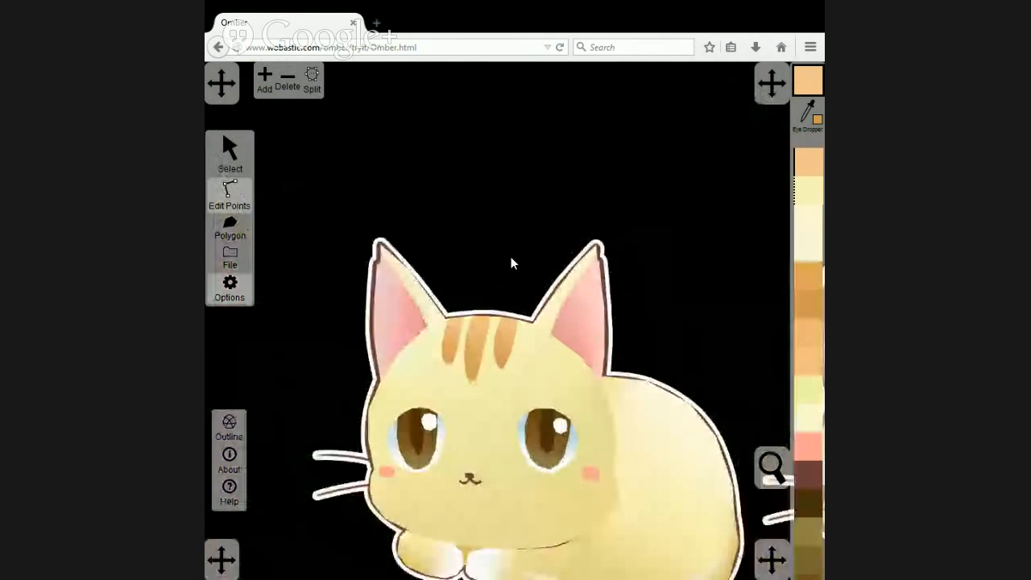
scroll(510, 258, down, 3)
click(230, 153)
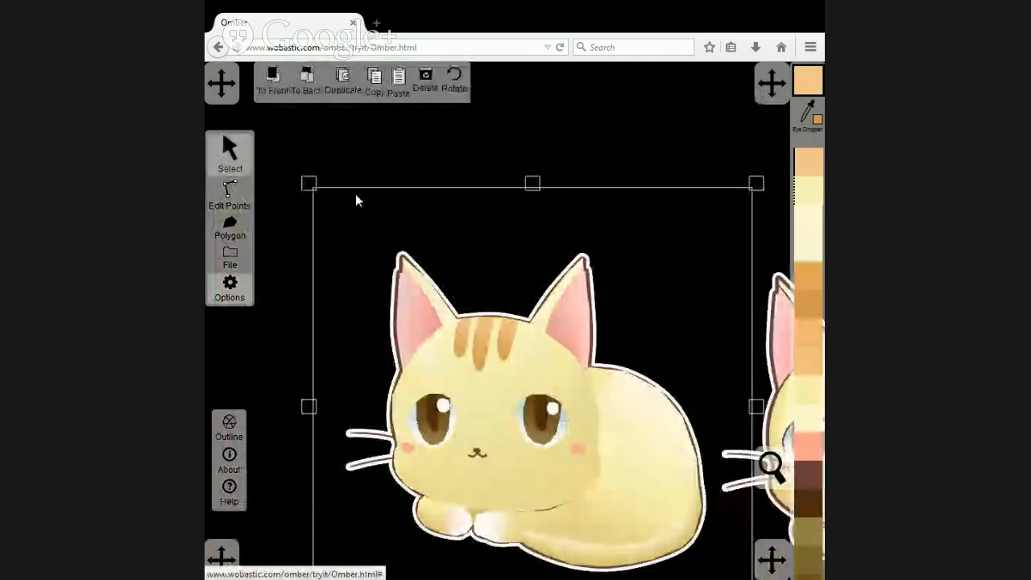
click(272, 90)
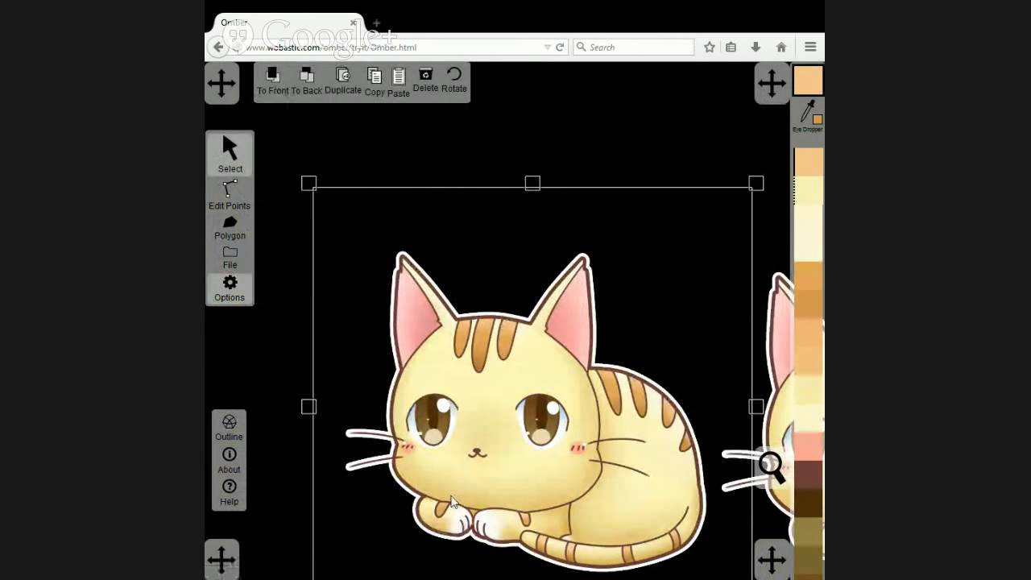
click(311, 84)
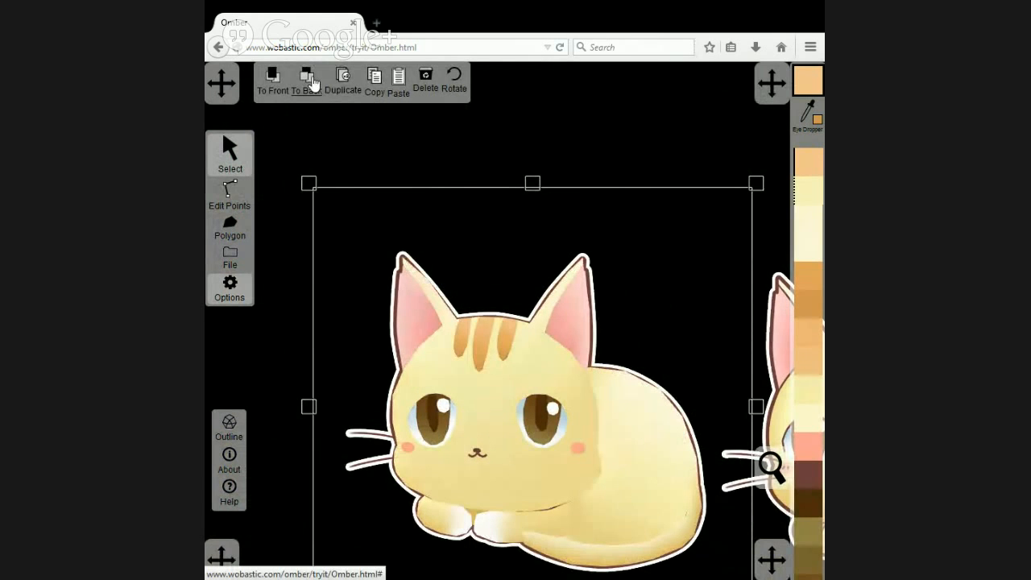
click(271, 80)
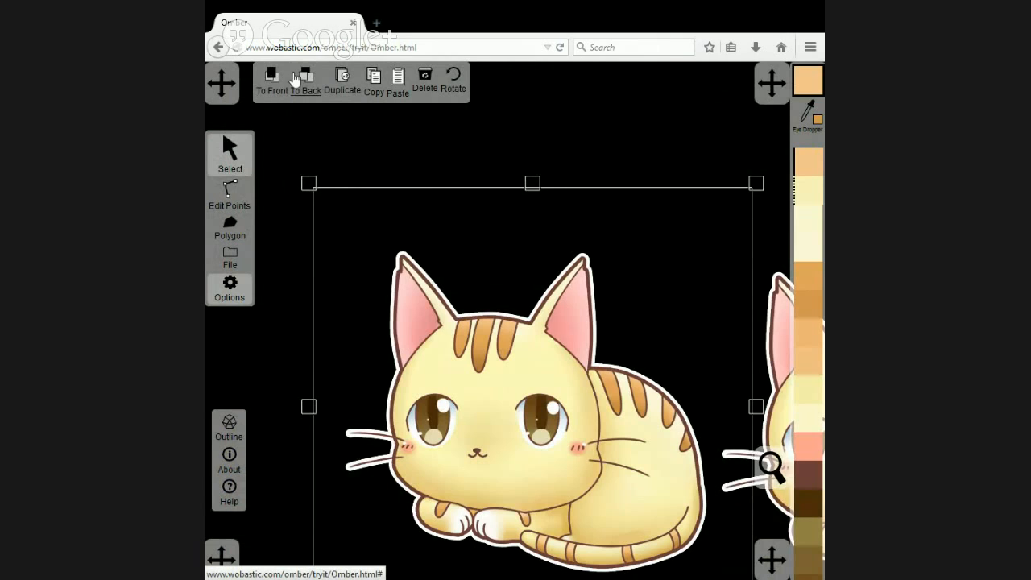
click(300, 81)
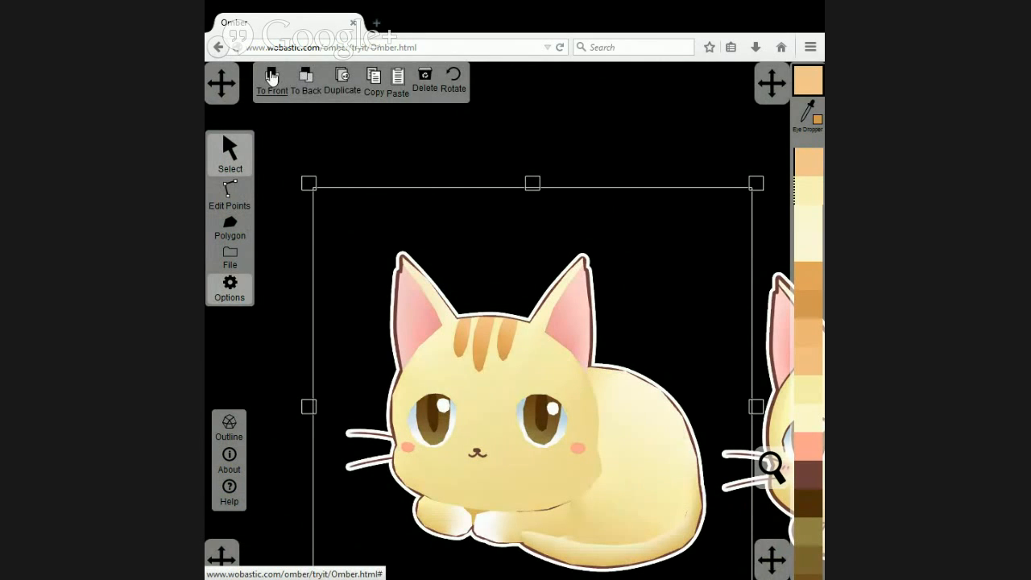
click(271, 78)
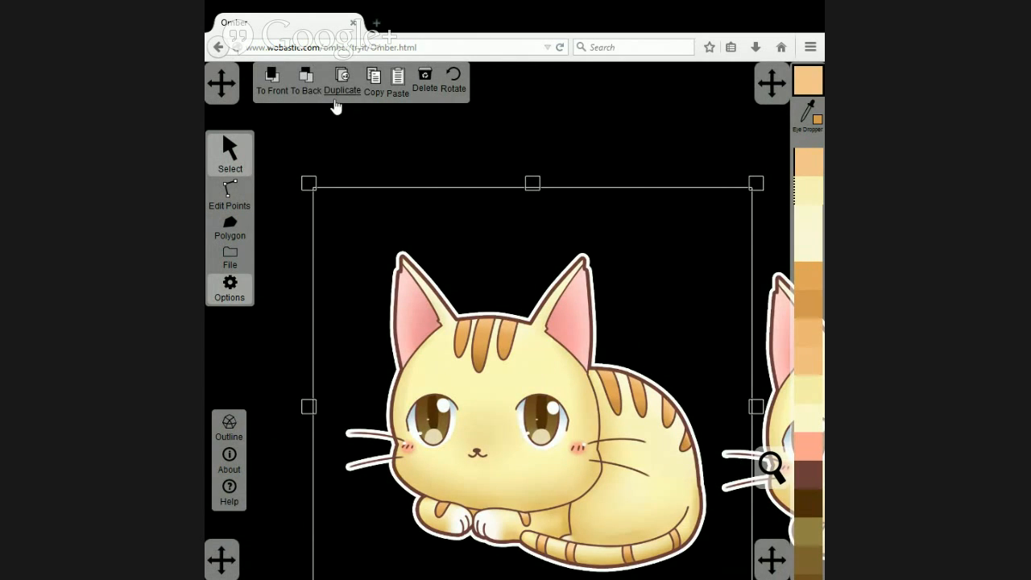
click(308, 84)
Copy the middle forehead stripe, bring the original artwork to the front, and paste the copy over the first stripe on the cat's back.
scroll(621, 392, up, 5)
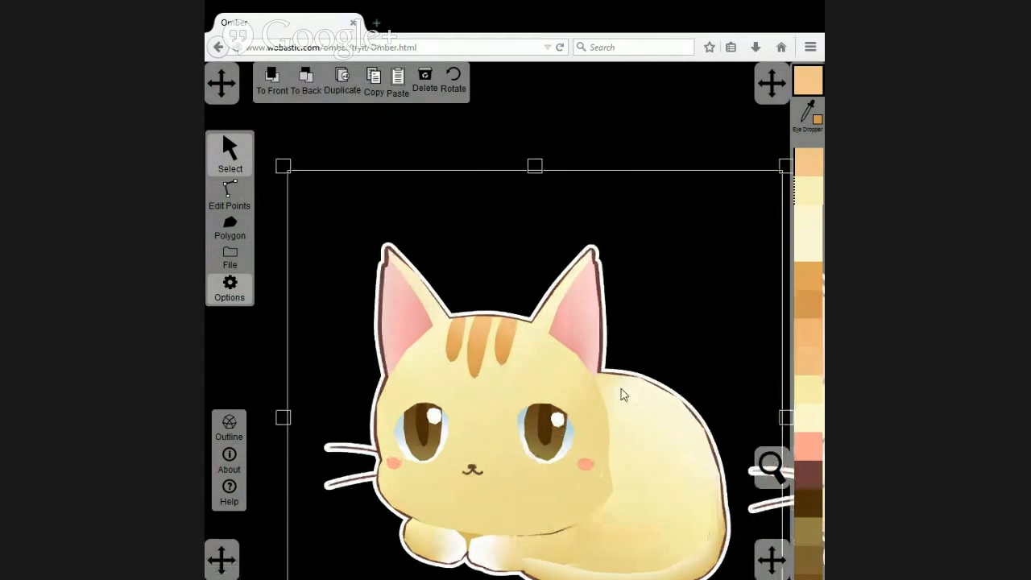
drag(712, 400, 574, 343)
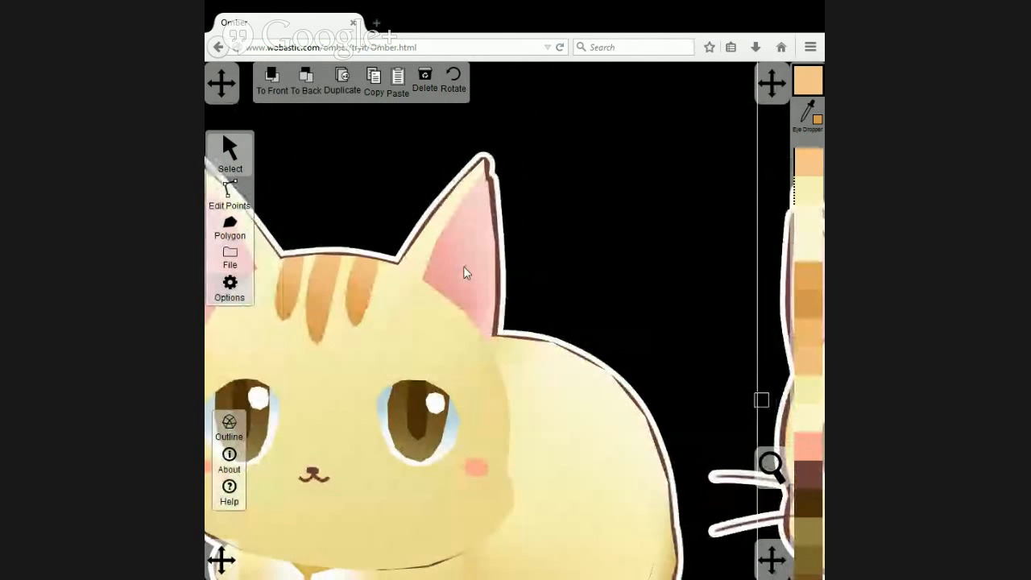
click(314, 298)
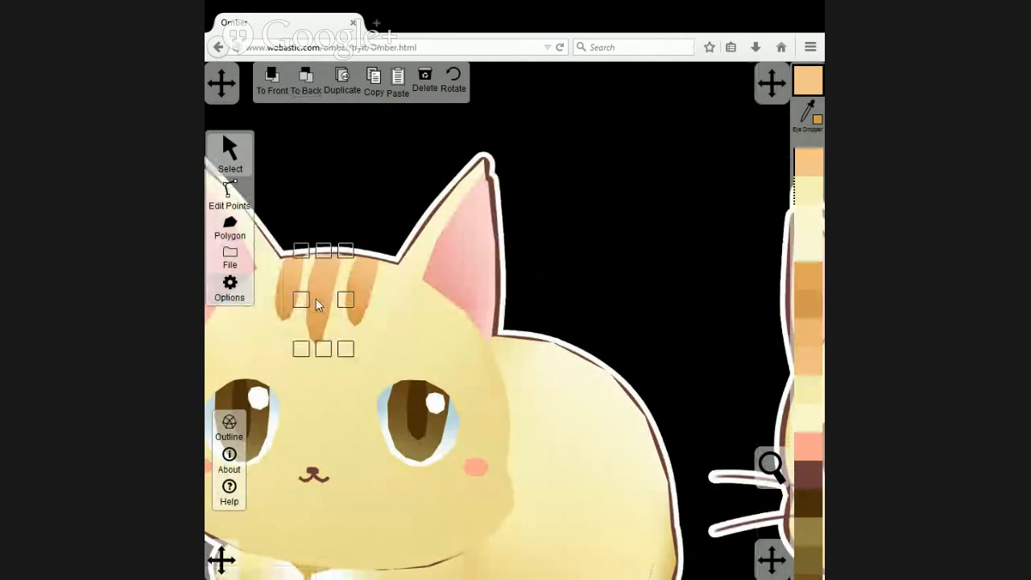
click(375, 78)
click(530, 250)
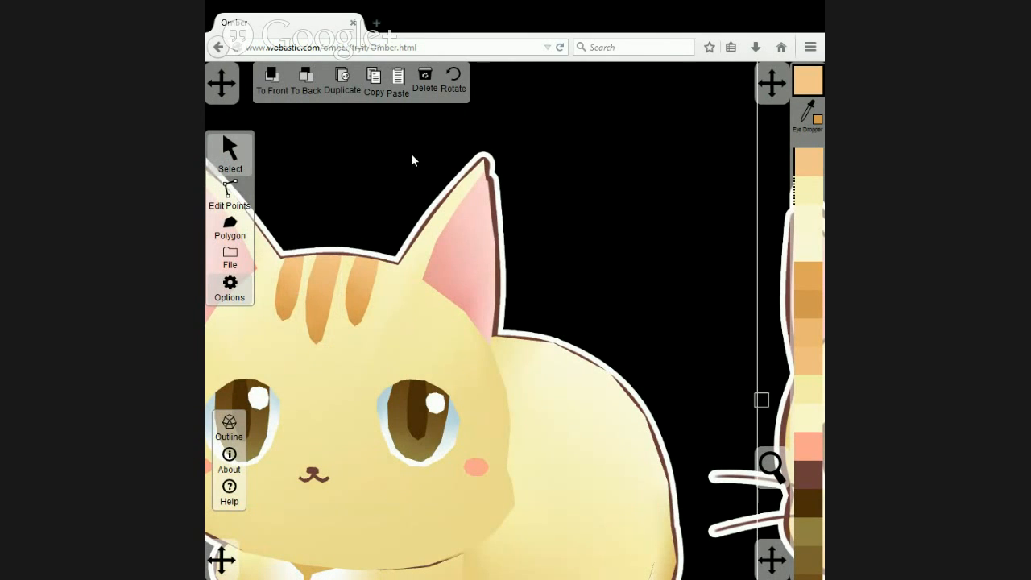
click(276, 78)
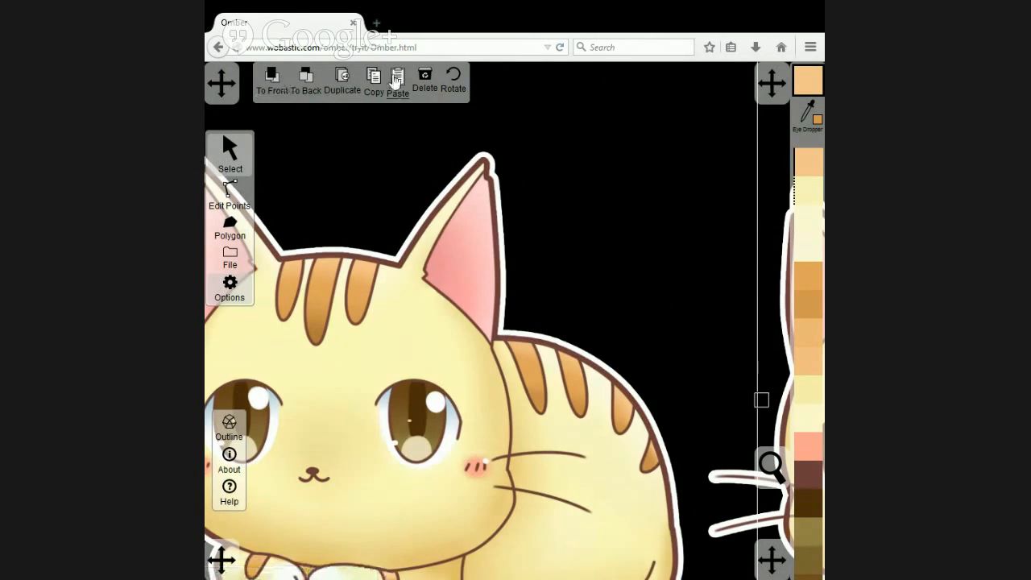
click(402, 94)
drag(427, 334, 542, 386)
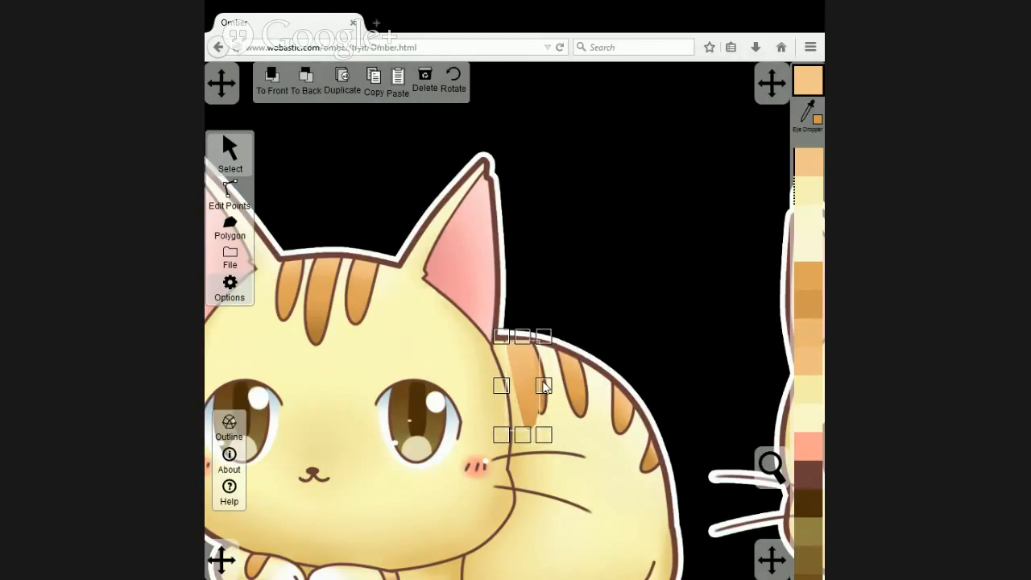
mouse_move(532, 439)
mouse_down()
mouse_move(532, 427)
mouse_move(532, 442)
mouse_up()
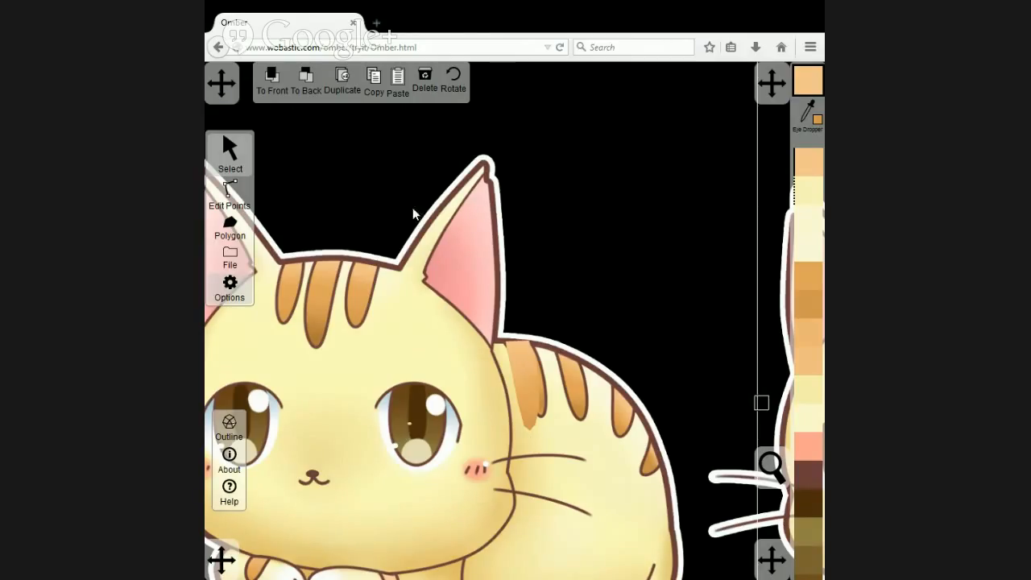
Send the original artwork behind the polygons to check the pasted stripe on the cat's back.
click(311, 83)
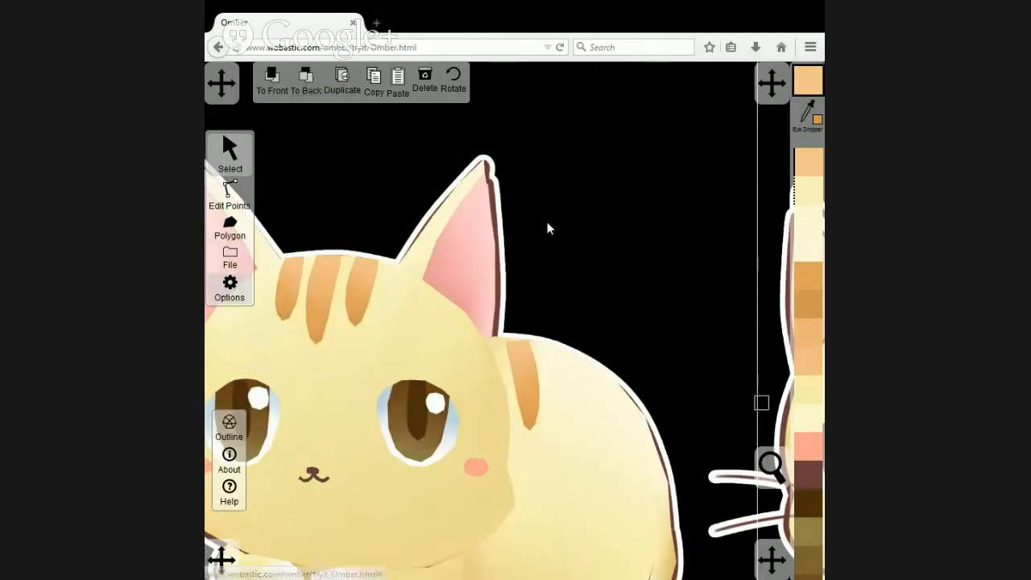
scroll(599, 186, down, 2)
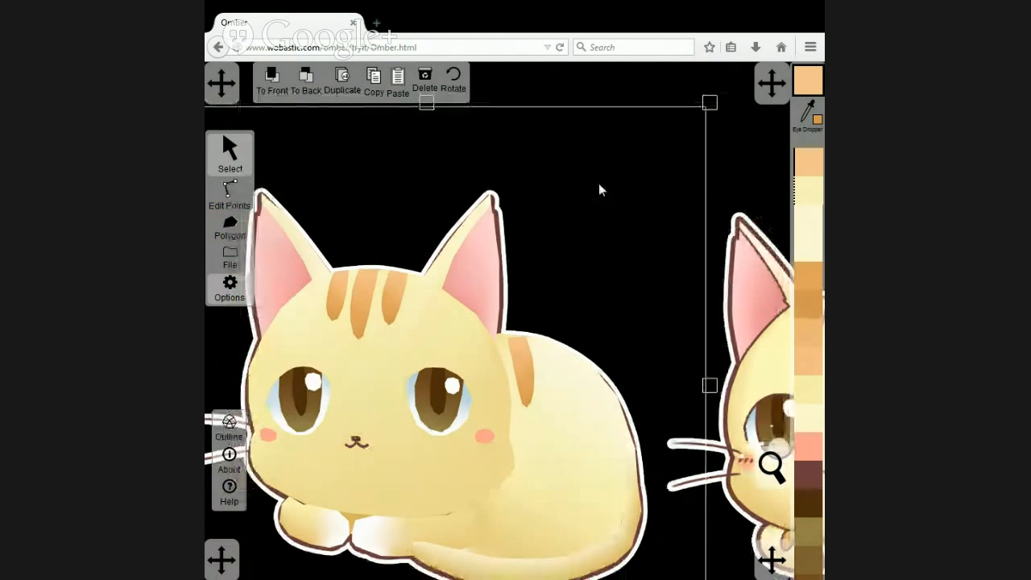
scroll(598, 190, up, 2)
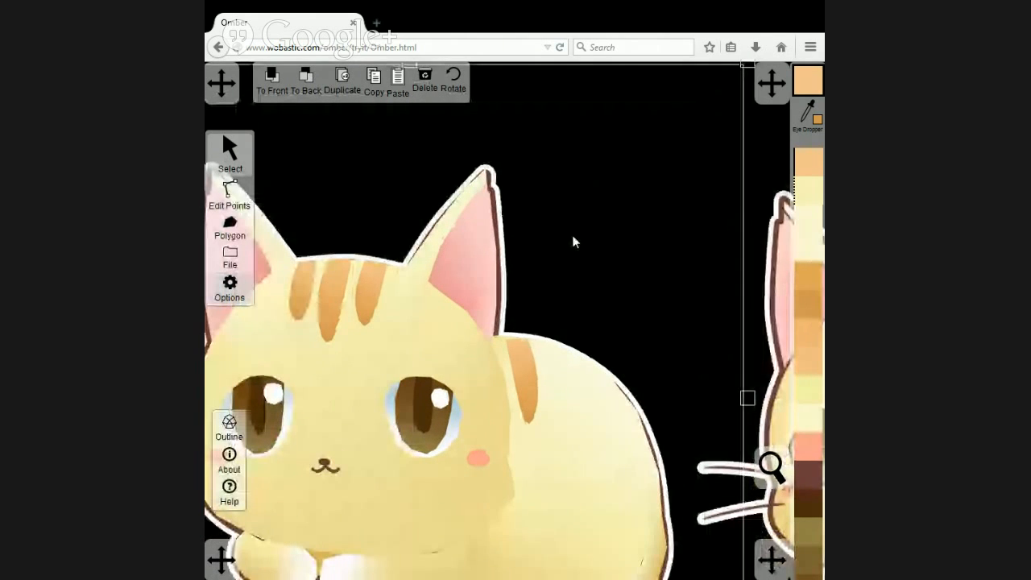
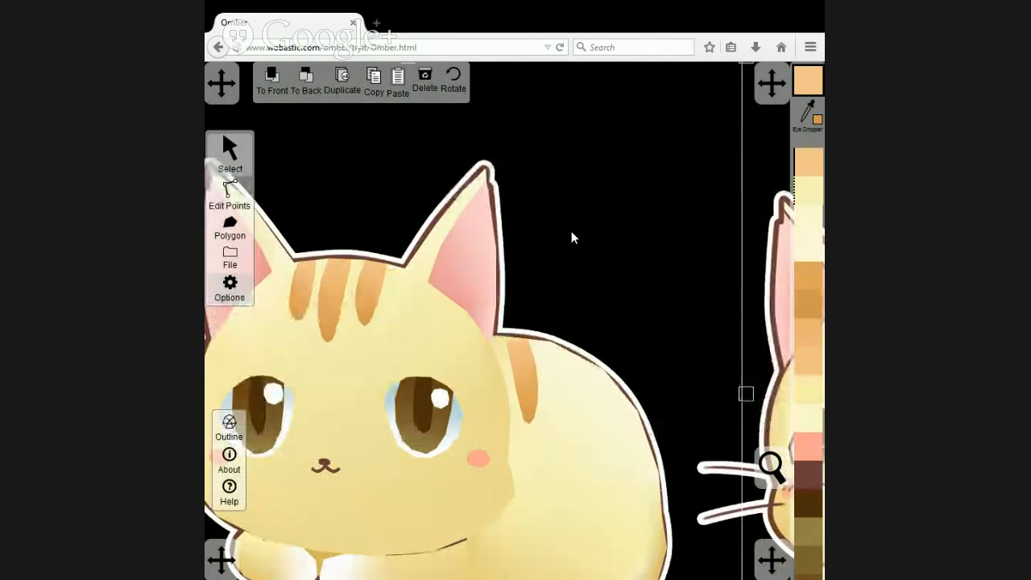
Compare the polygons with the original artwork, leave the artwork in front, and shorten the pasted first back stripe to the drawn stripe's length.
click(274, 82)
click(305, 81)
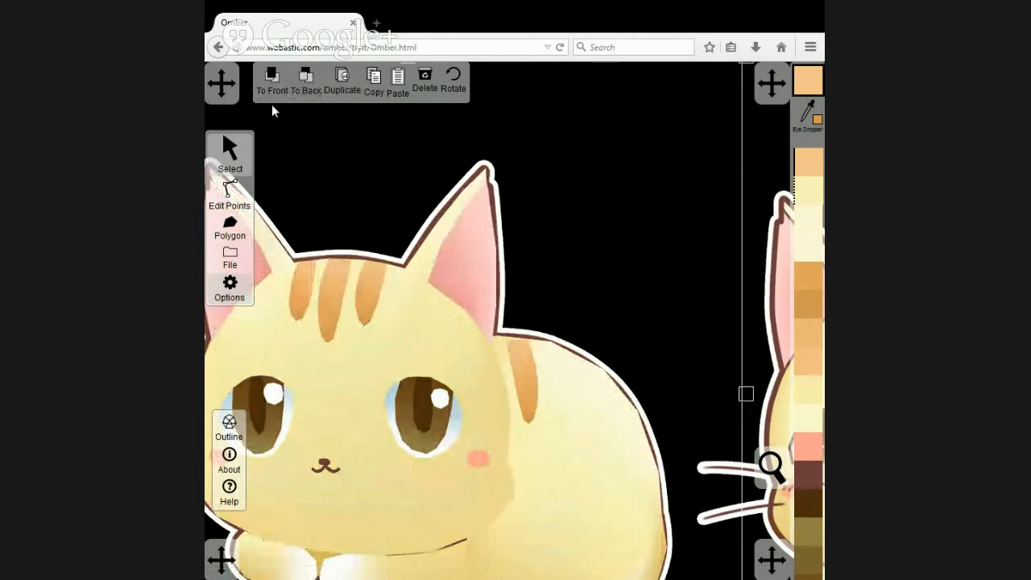
click(272, 81)
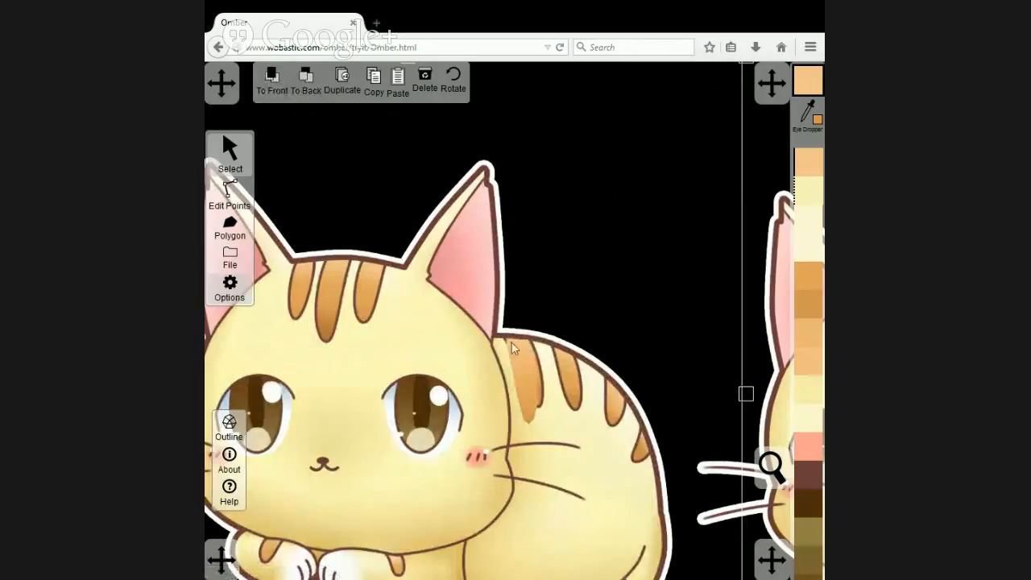
click(530, 368)
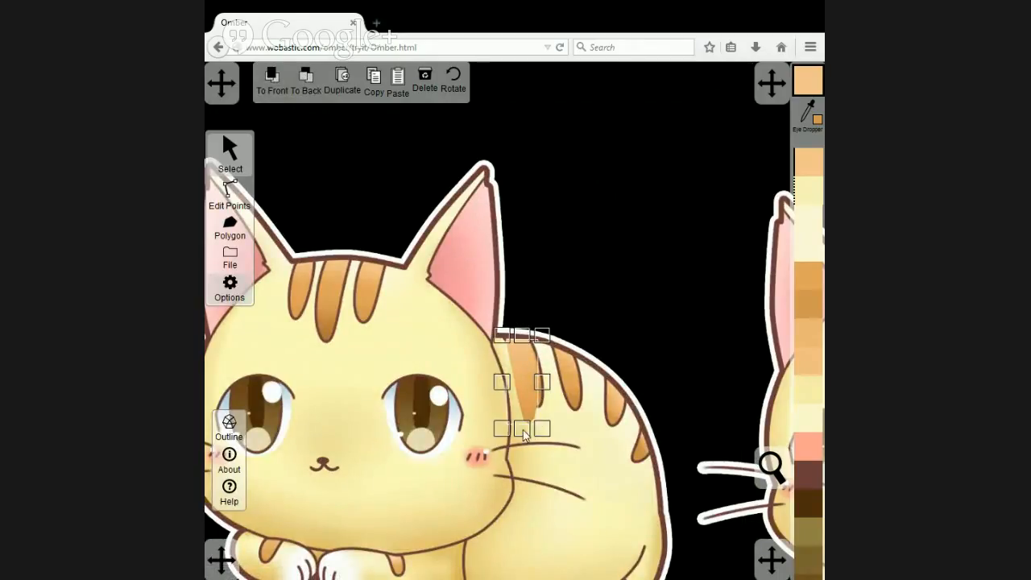
drag(524, 433, 530, 417)
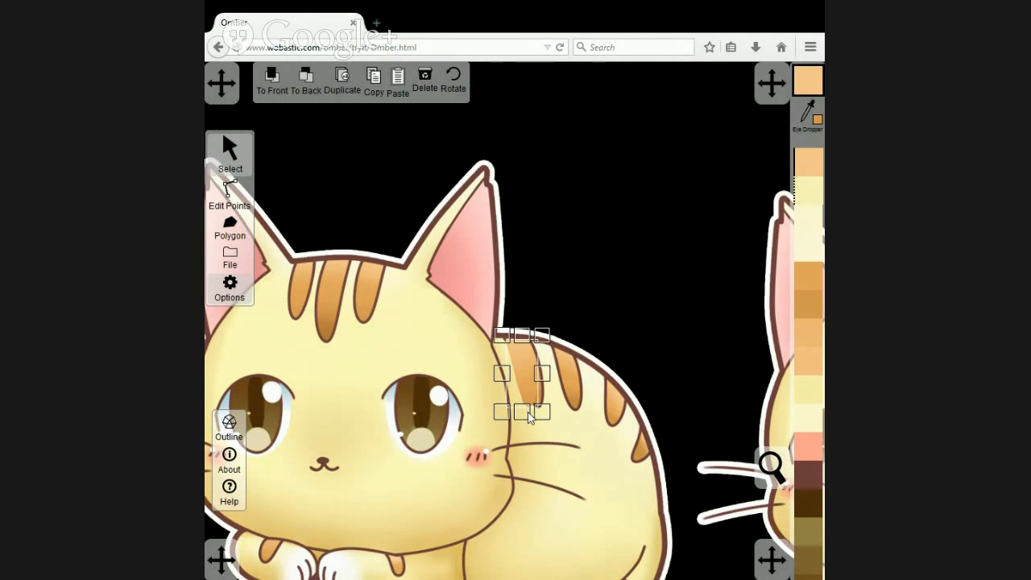
Reshape the first back stripe by moving its corner, side and tip points onto the outline of the artwork's stripe.
click(229, 195)
scroll(590, 399, up, 4)
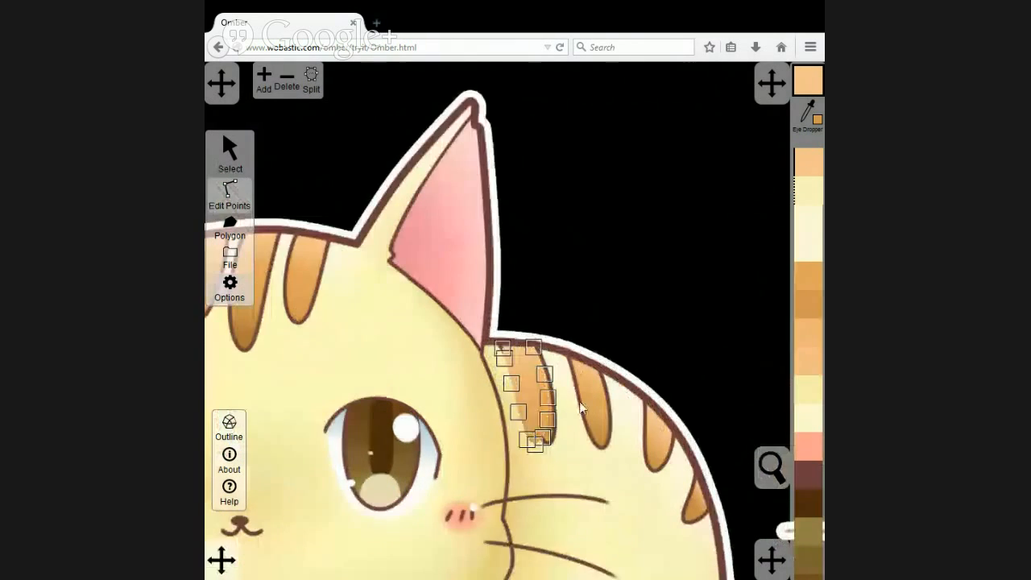
drag(640, 329, 619, 248)
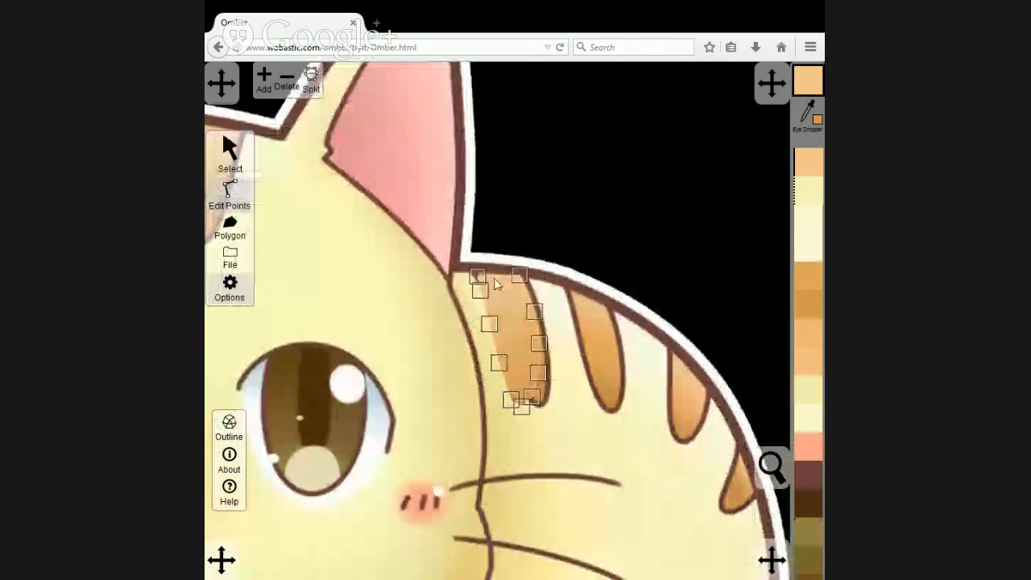
drag(478, 274, 476, 267)
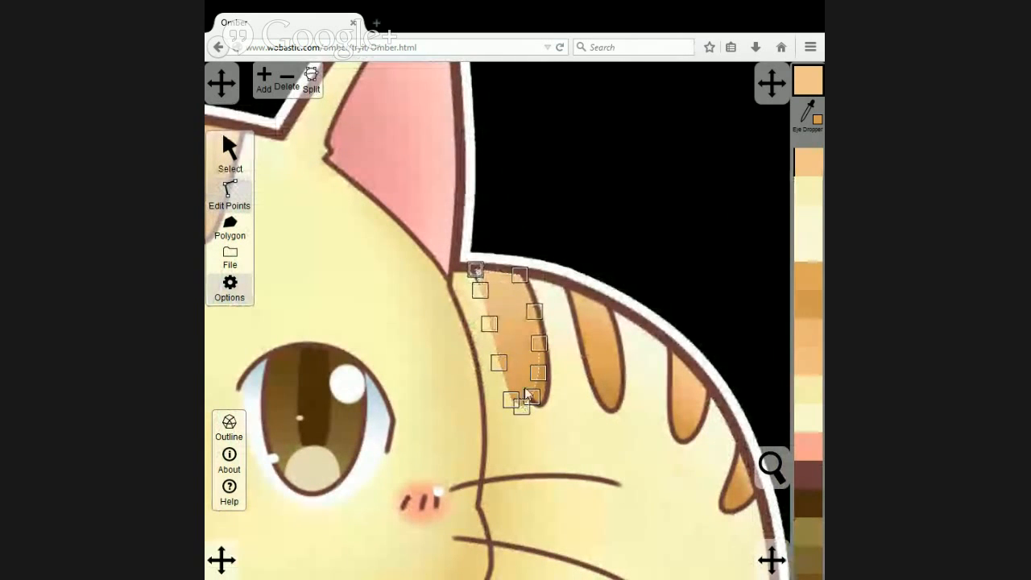
drag(542, 345, 548, 345)
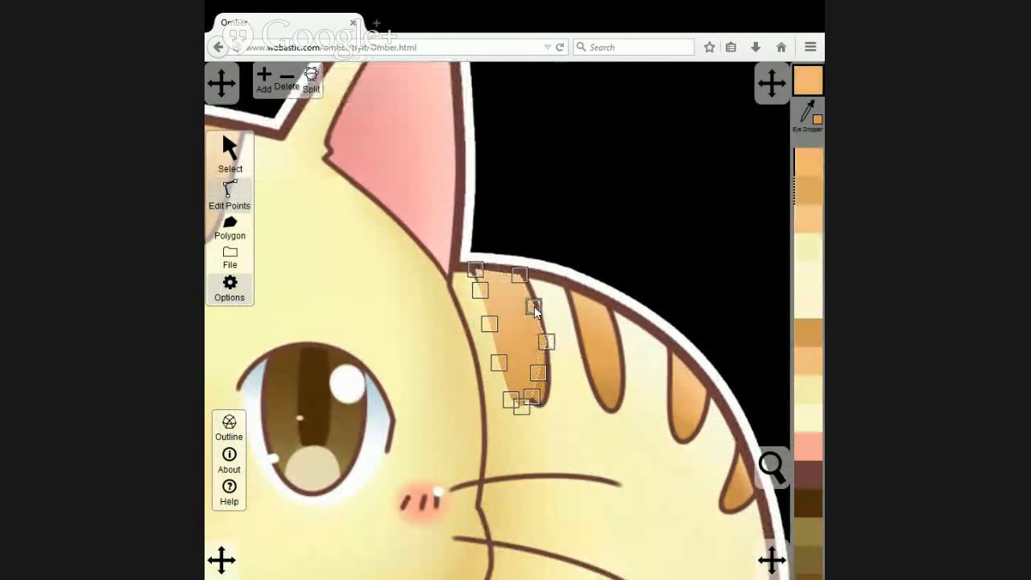
drag(534, 310, 534, 306)
drag(538, 372, 529, 399)
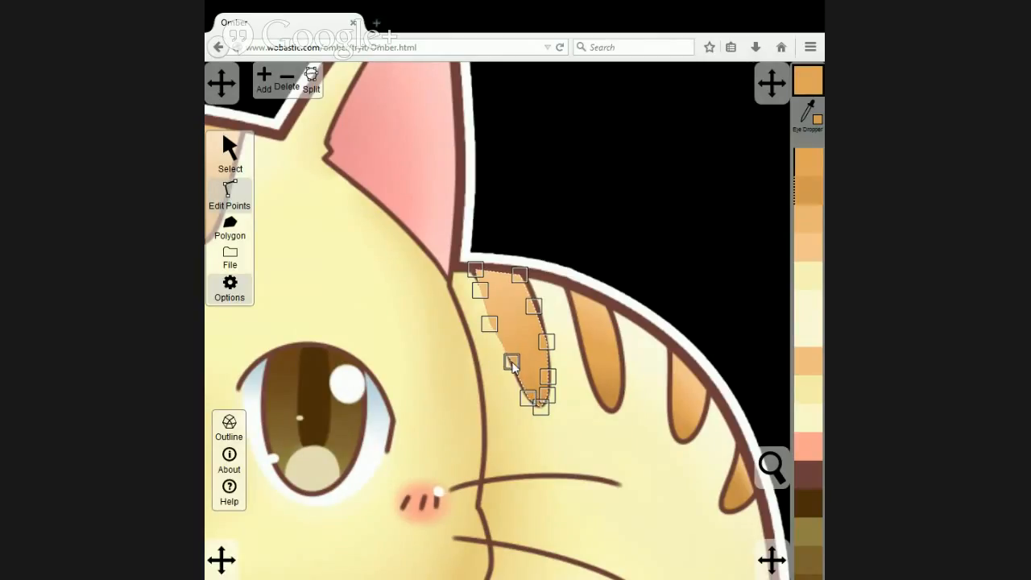
drag(493, 329, 497, 322)
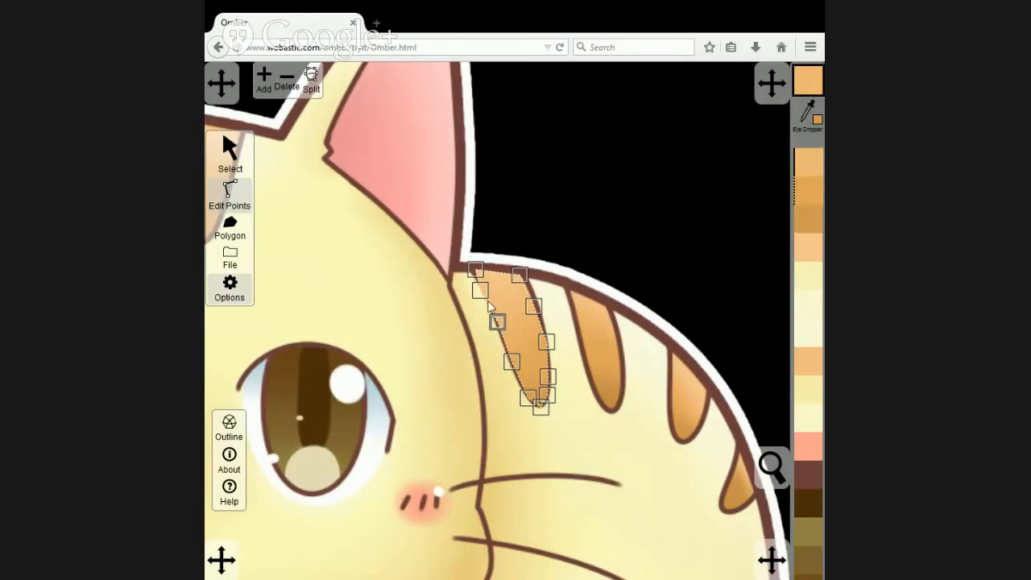
drag(476, 274, 533, 299)
click(533, 306)
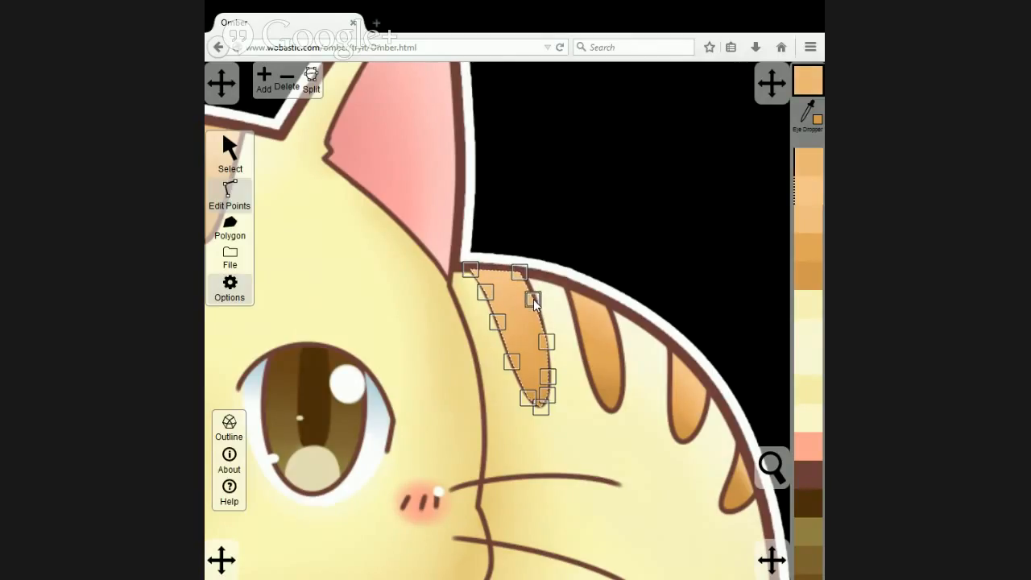
Duplicate the first back stripe and place the copy over the artwork's second back stripe.
click(229, 149)
click(495, 294)
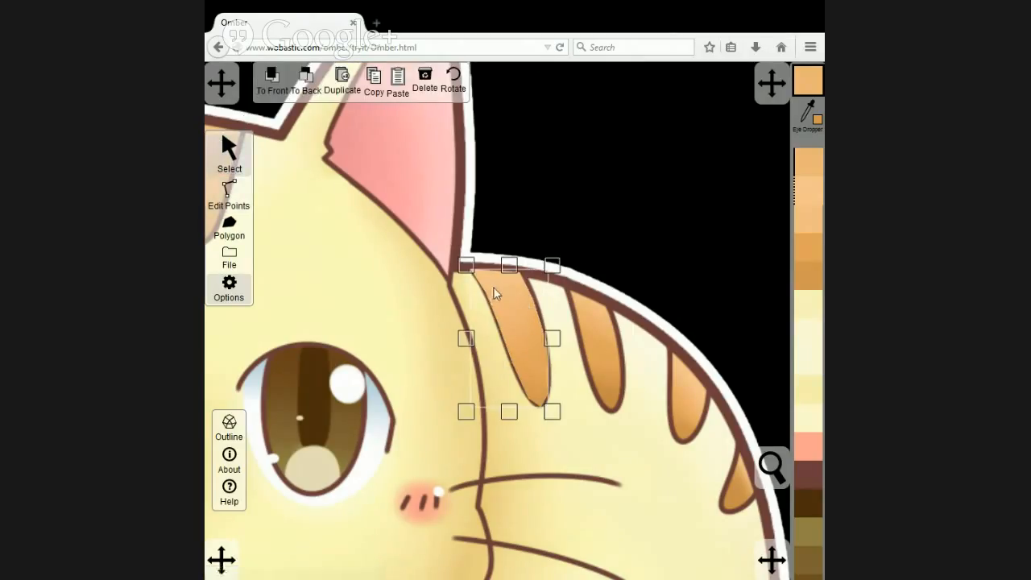
click(350, 87)
drag(517, 305, 587, 303)
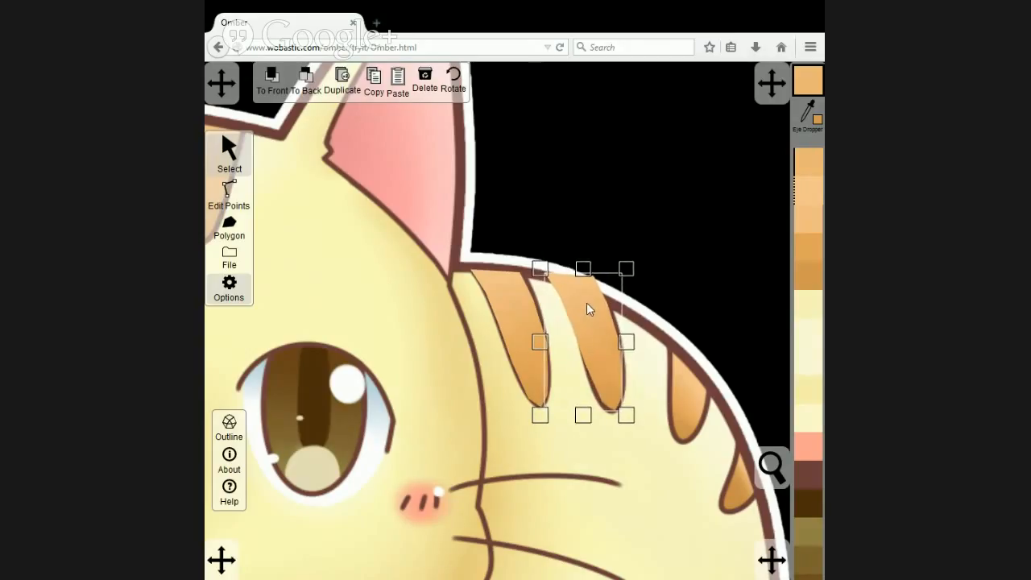
Shorten the second back stripe from its upper end so it fits below the outline of the cat's back.
click(228, 192)
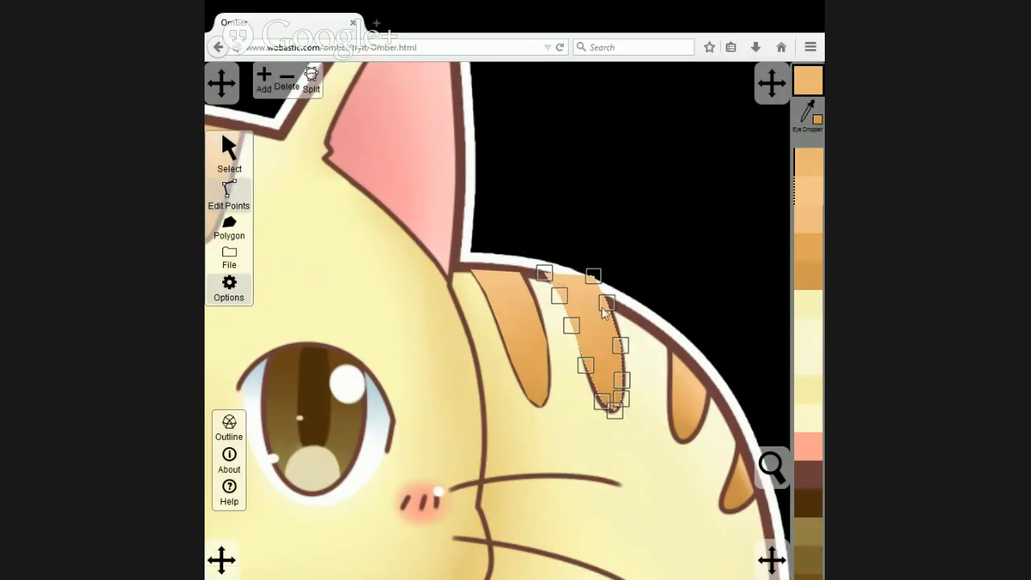
click(225, 162)
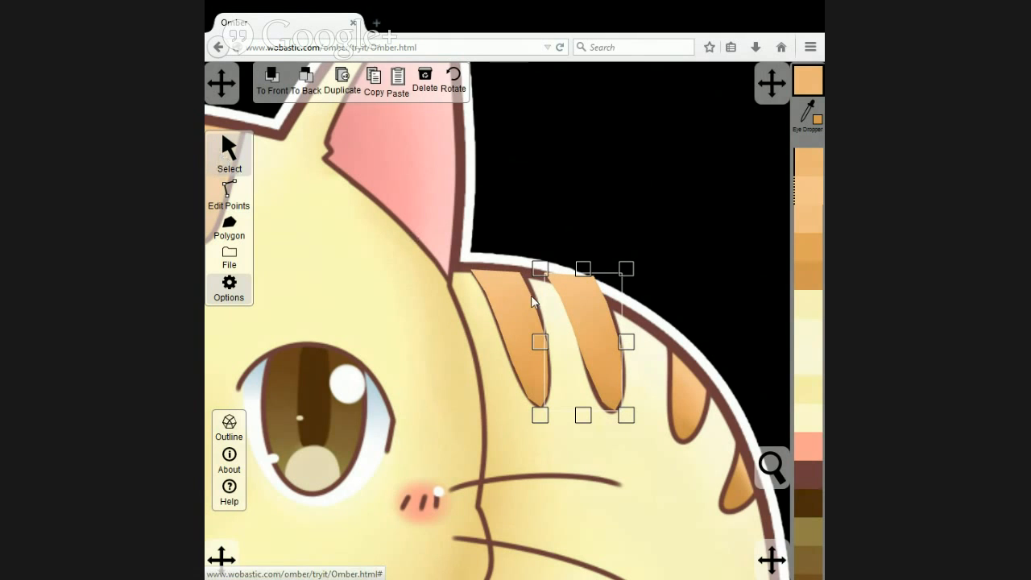
click(588, 269)
drag(597, 284, 580, 259)
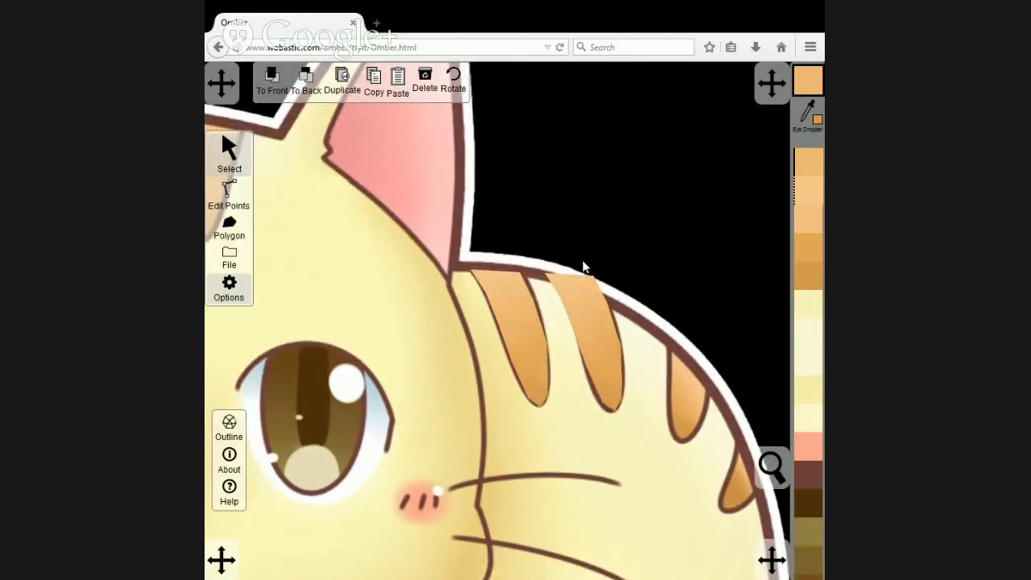
click(585, 281)
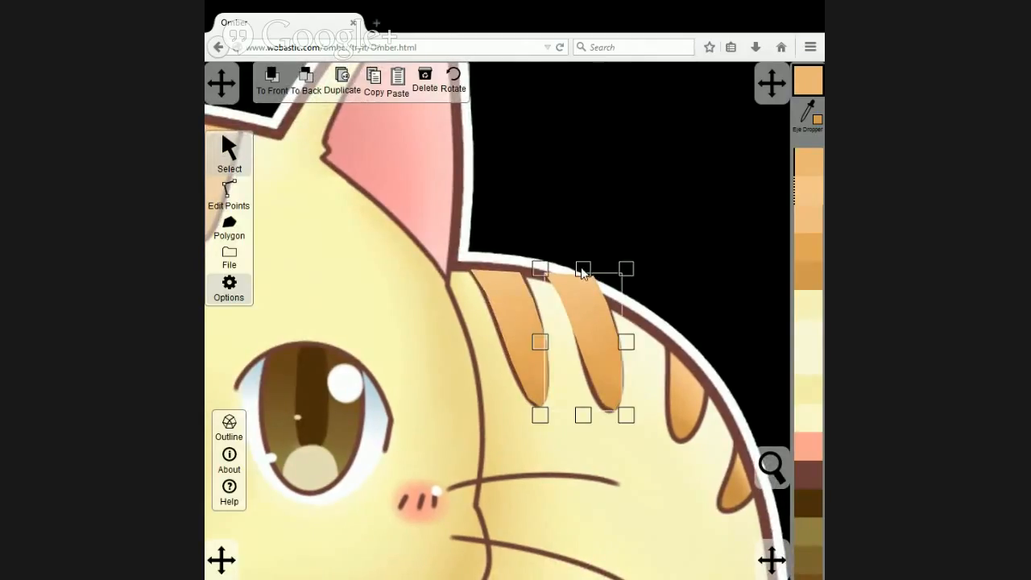
drag(583, 272, 583, 289)
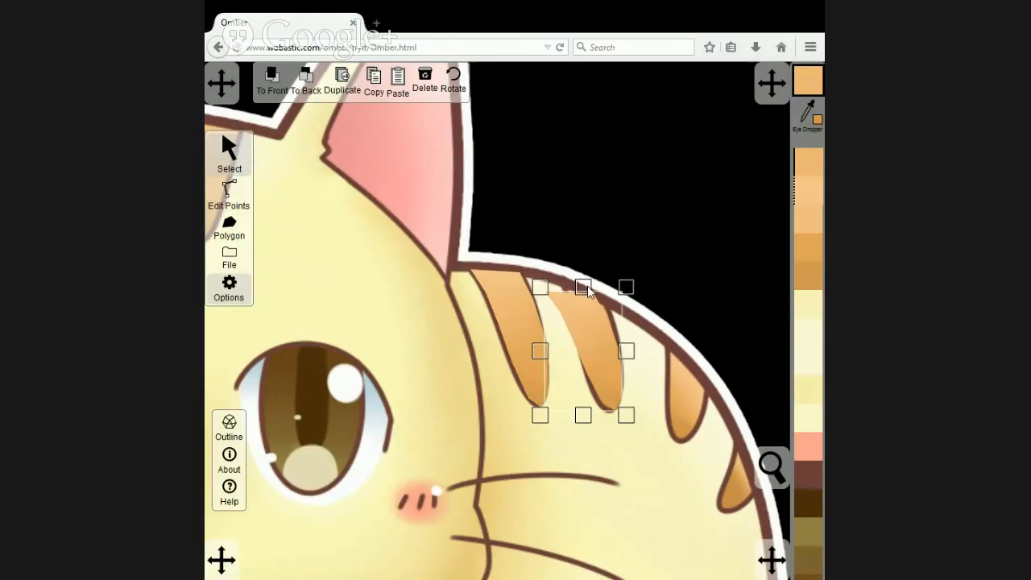
Move the second back stripe's corner, side and tip points to follow the outline of the drawn stripe.
click(225, 190)
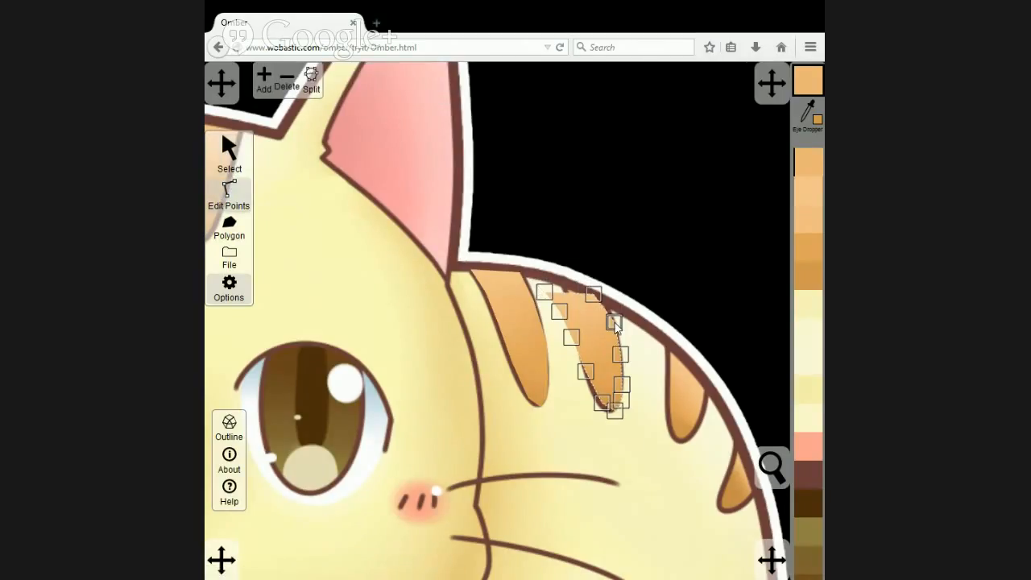
drag(595, 292, 605, 300)
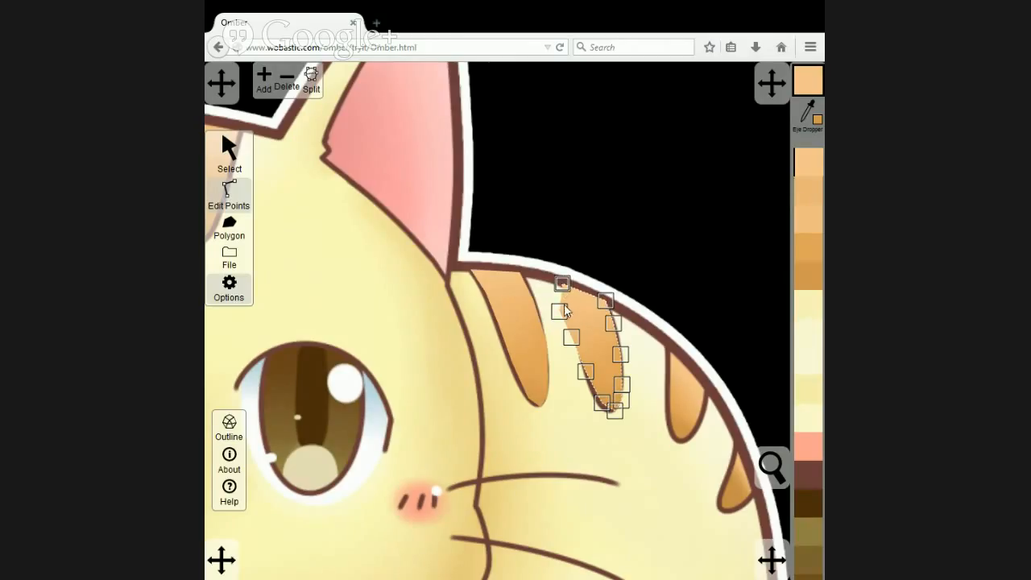
drag(563, 307, 583, 343)
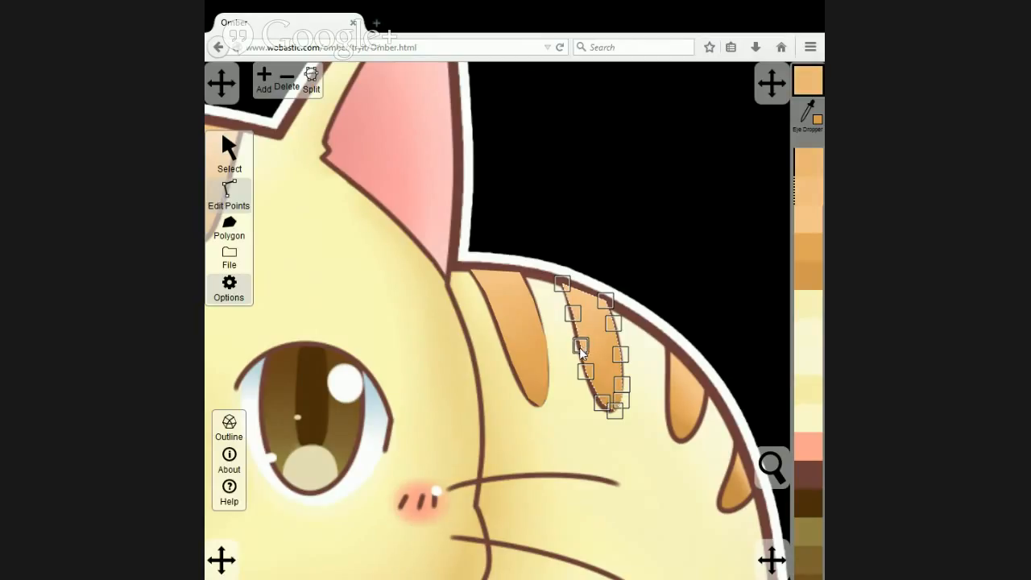
click(601, 404)
mouse_move(601, 403)
mouse_down()
mouse_move(595, 397)
mouse_move(607, 416)
mouse_move(616, 409)
mouse_up()
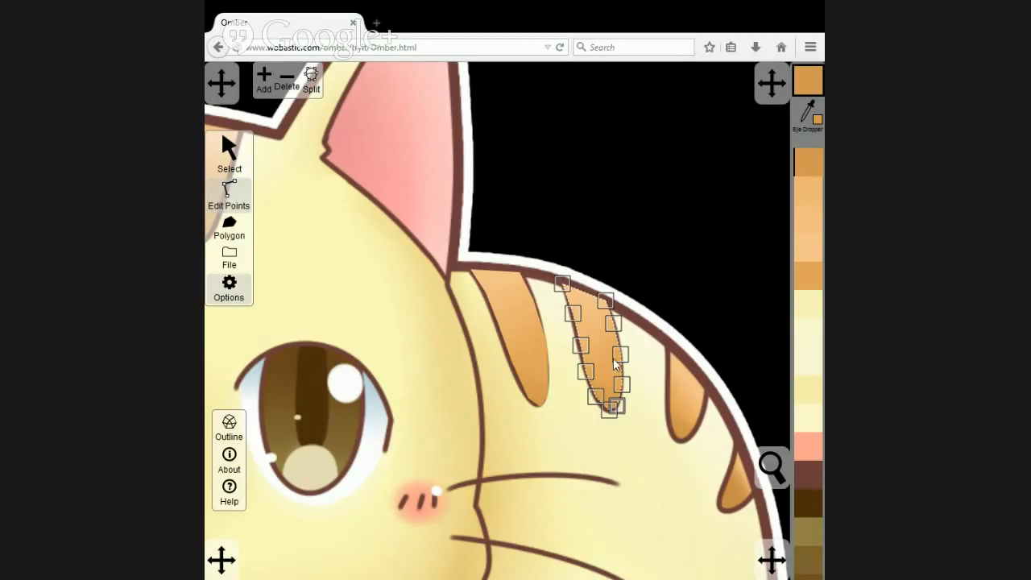
Duplicate the second back stripe, place the copy over the artwork's third stripe, and rotate it to match that stripe's direction.
click(230, 157)
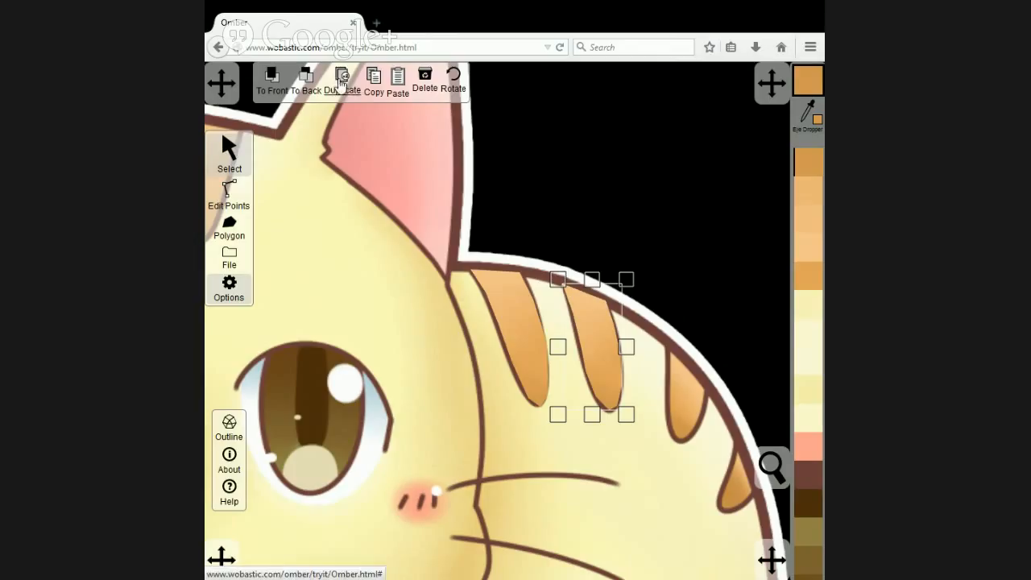
drag(592, 333, 673, 336)
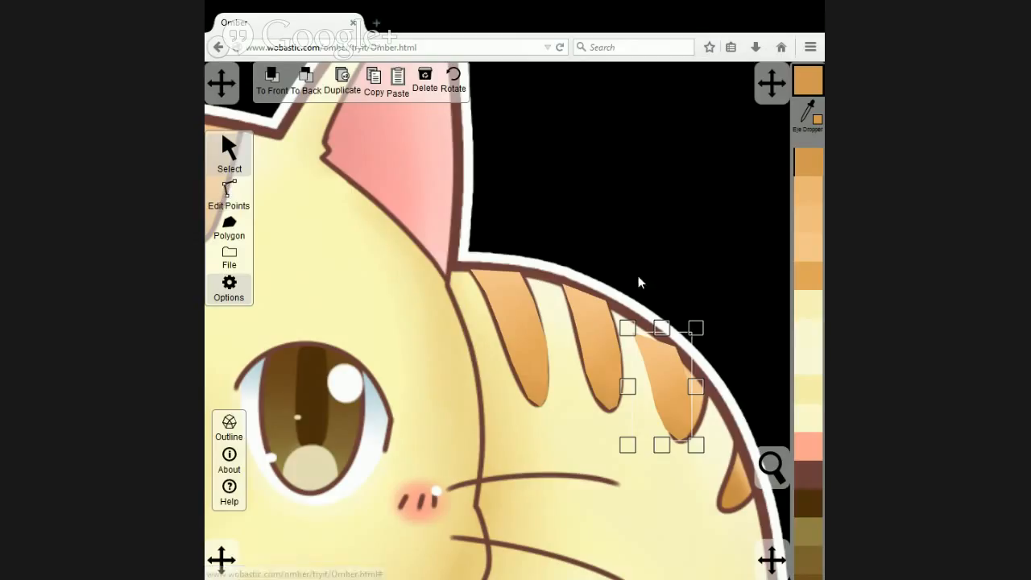
click(495, 111)
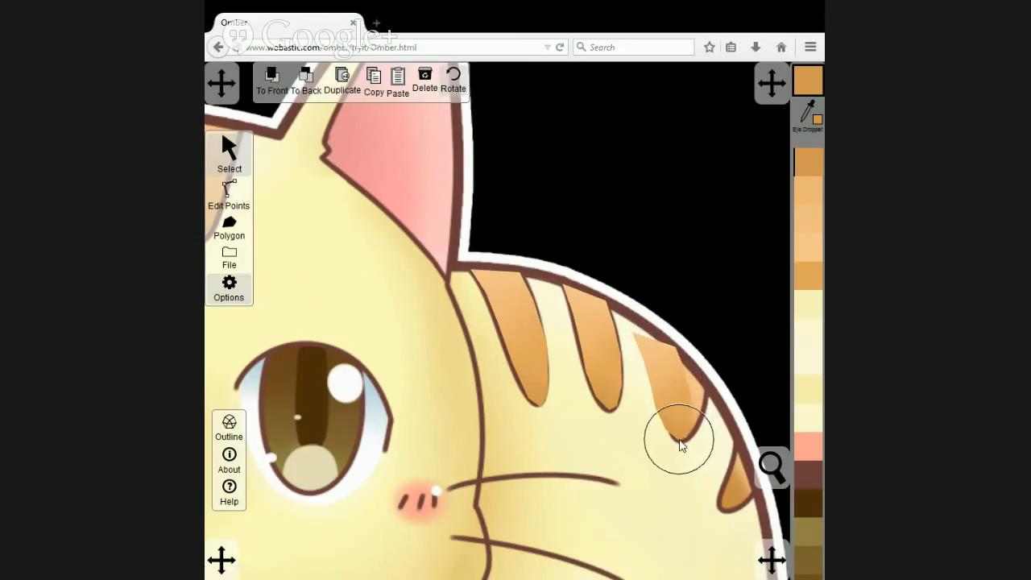
drag(707, 442, 755, 464)
Shorten the third back stripe from its upper end so it stays within the curve of the cat's back.
click(233, 193)
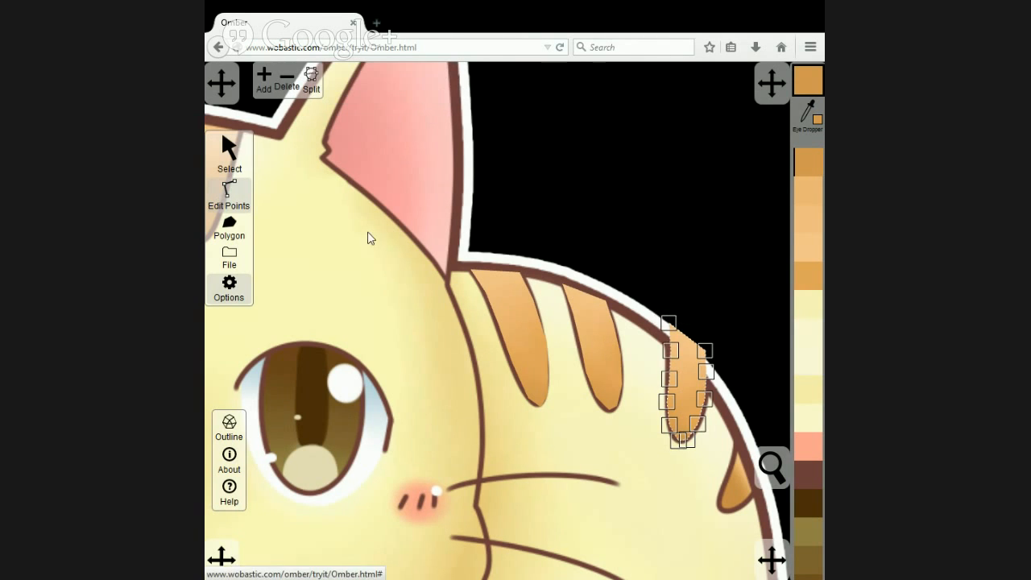
scroll(725, 394, up, 2)
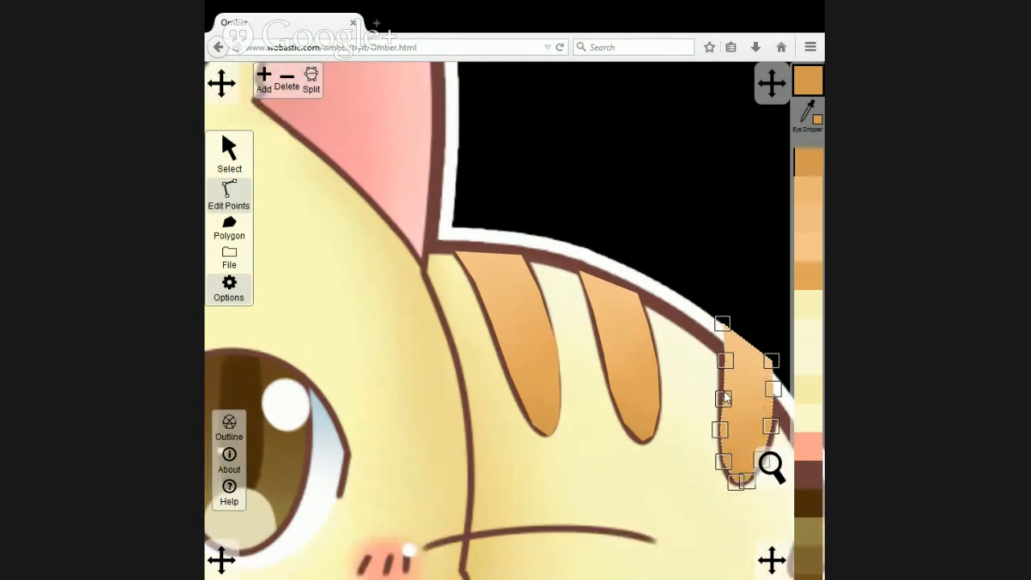
drag(731, 393, 579, 351)
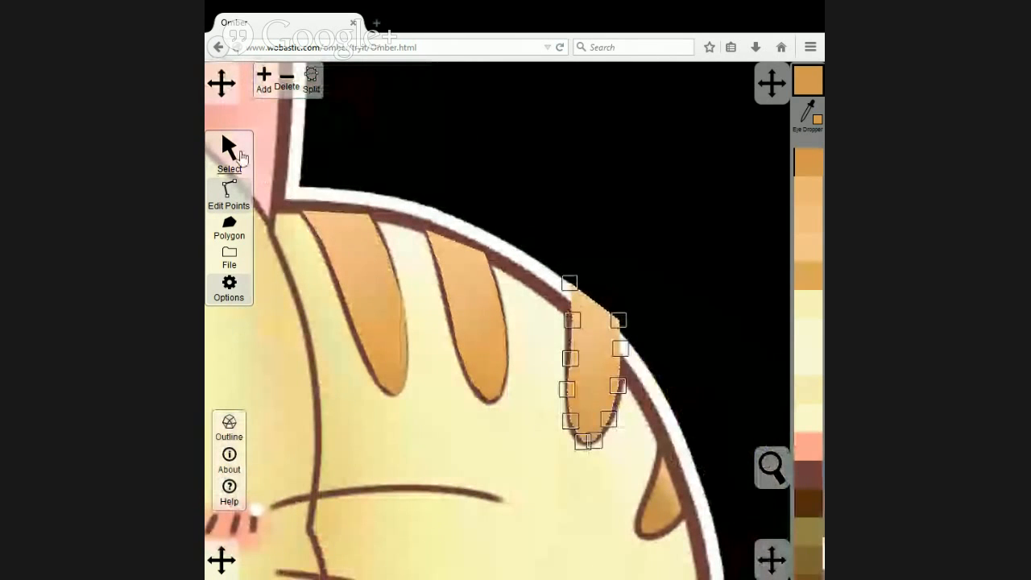
click(232, 153)
drag(594, 279, 605, 326)
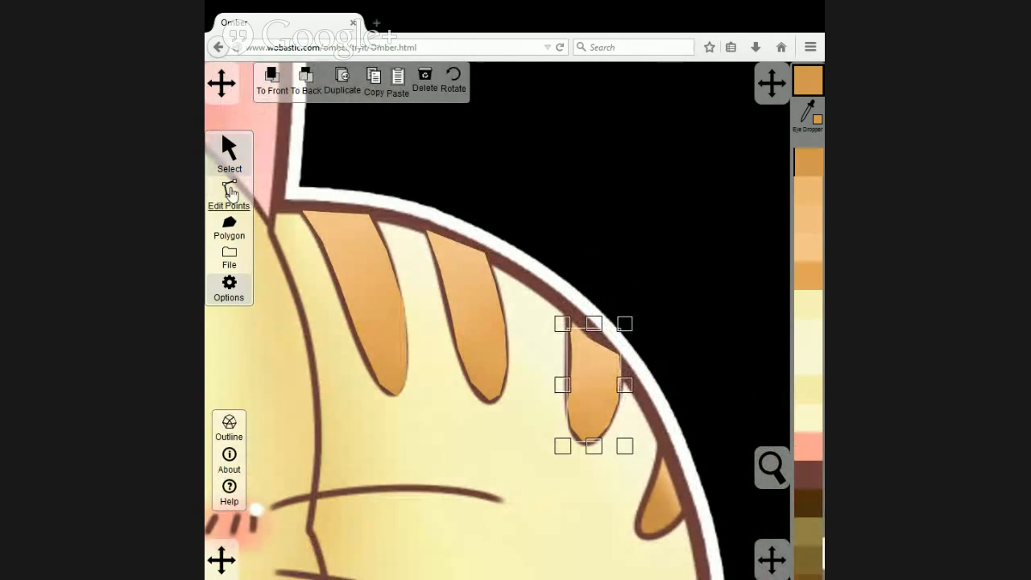
Move the third back stripe's two upper corner points onto the dark outline of the cat's back.
click(229, 193)
click(568, 313)
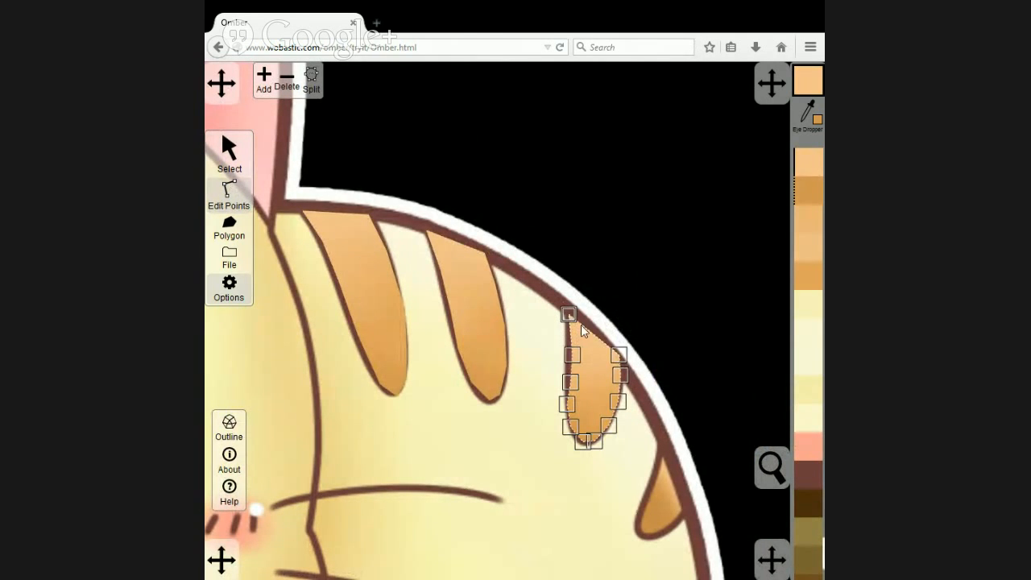
mouse_move(619, 373)
mouse_down()
mouse_move(622, 385)
mouse_move(621, 367)
mouse_up()
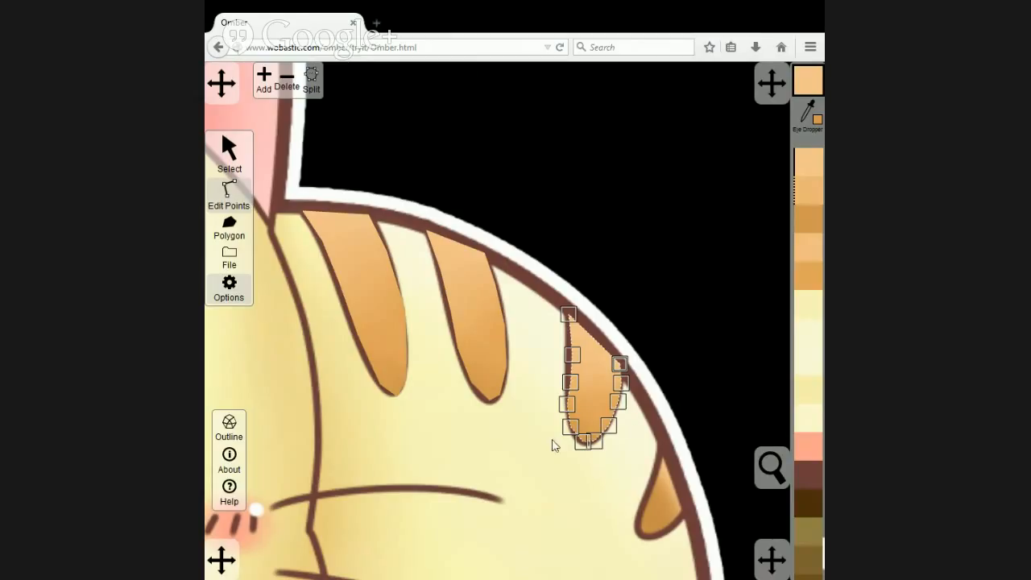
Delete one surplus point on each side of the third back stripe and adjust the neighbouring side points to the drawn edge.
click(570, 379)
click(288, 83)
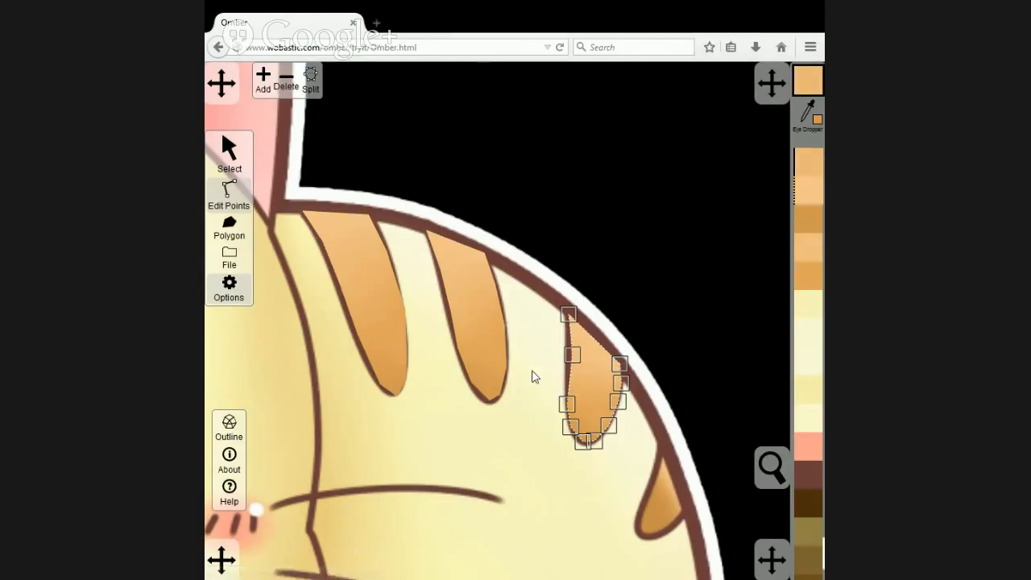
drag(567, 404, 568, 394)
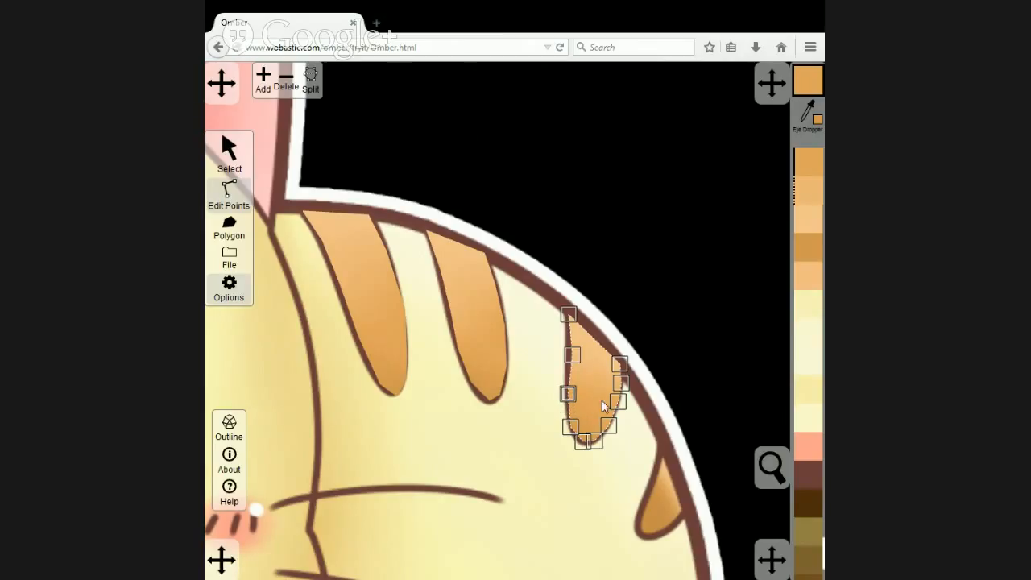
click(621, 384)
click(286, 81)
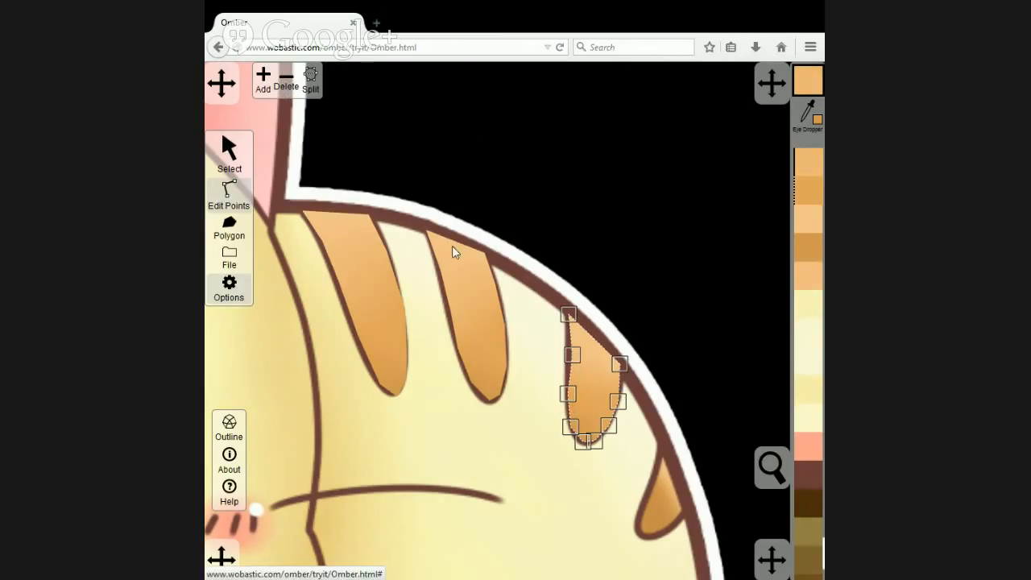
drag(619, 404, 617, 400)
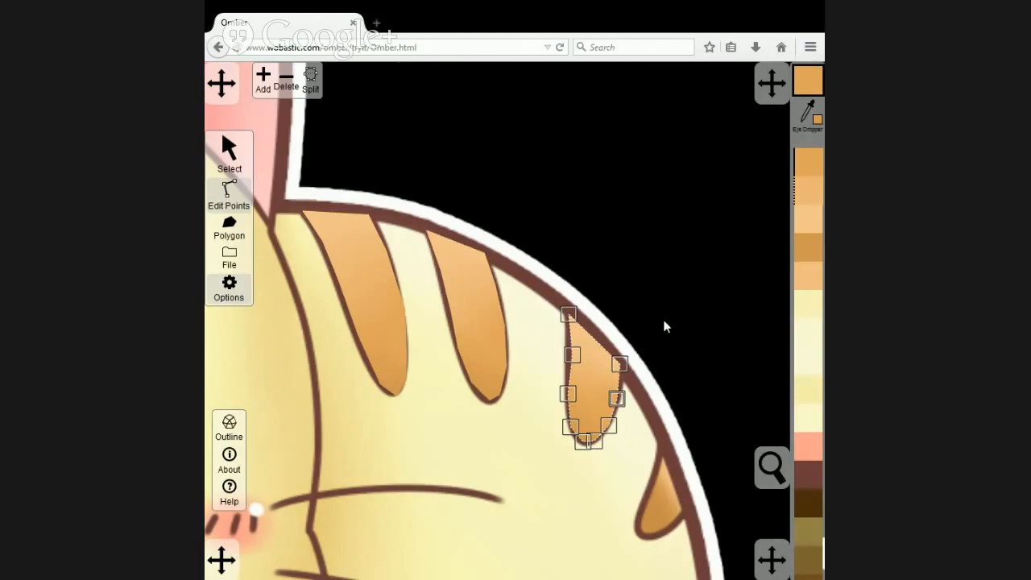
Duplicate the third back stripe, place the copy over the artwork's fourth stripe, and rotate it to match that stripe's direction.
click(229, 153)
click(349, 81)
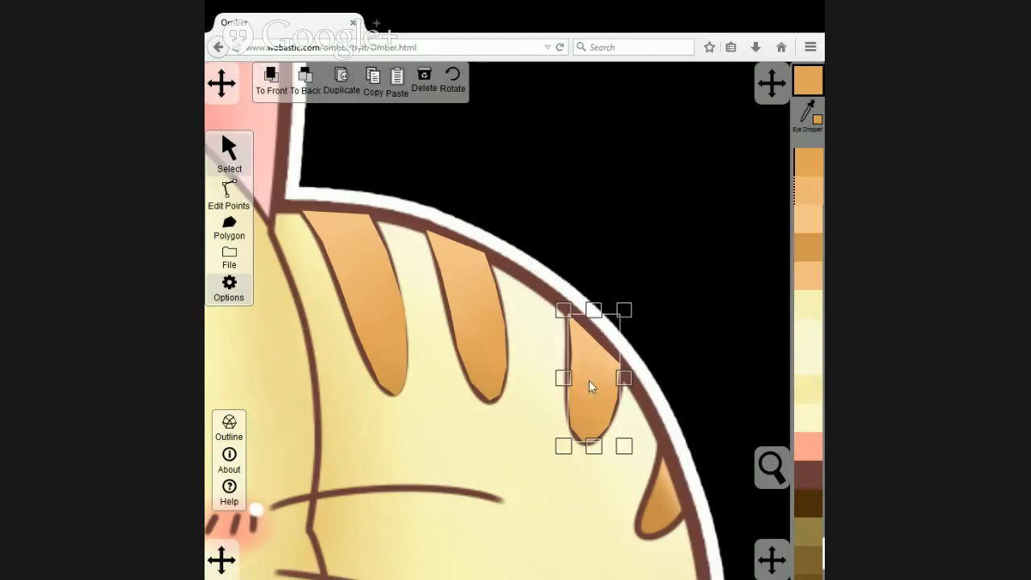
drag(589, 380, 653, 474)
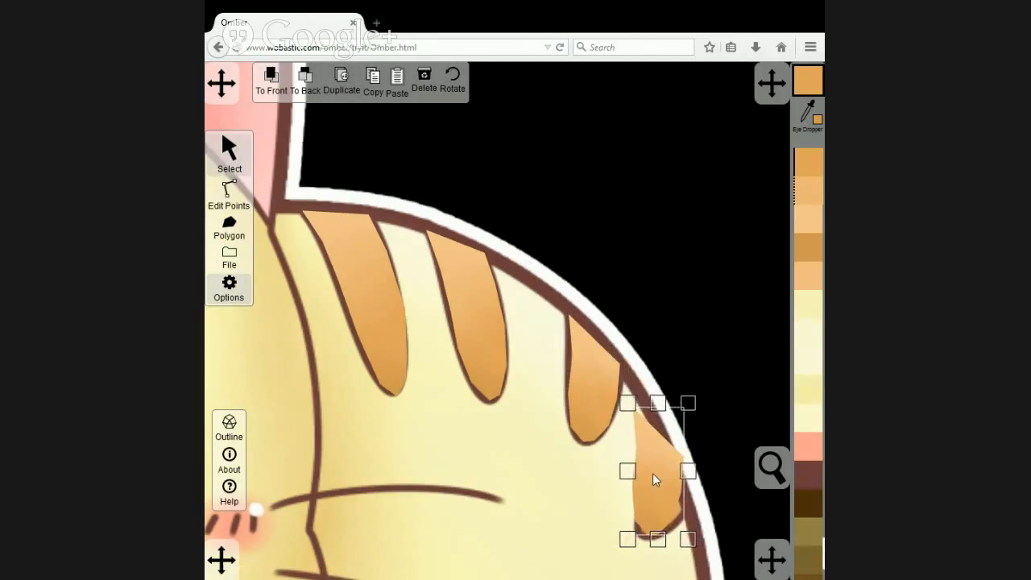
click(453, 81)
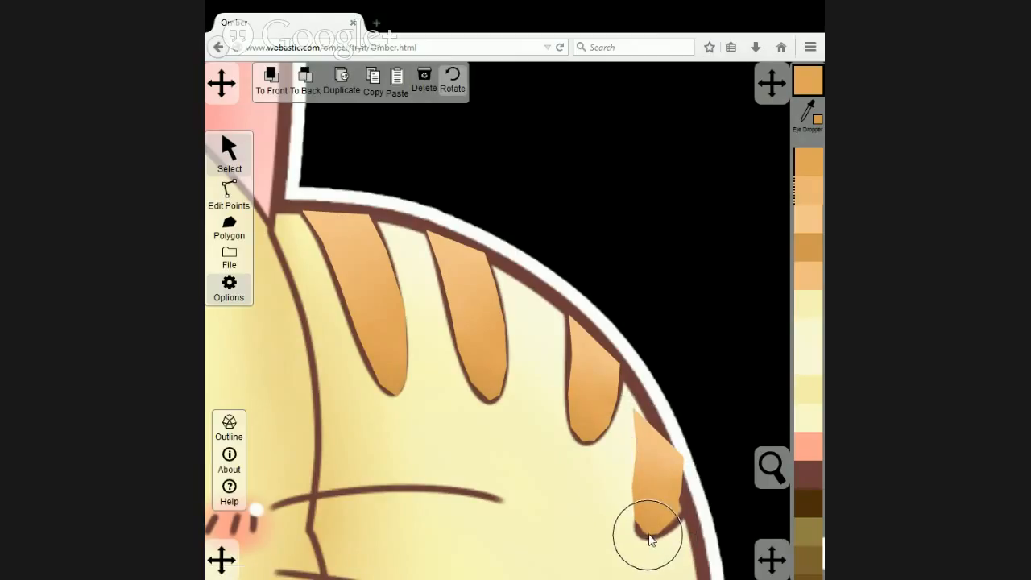
drag(678, 513, 708, 513)
click(229, 191)
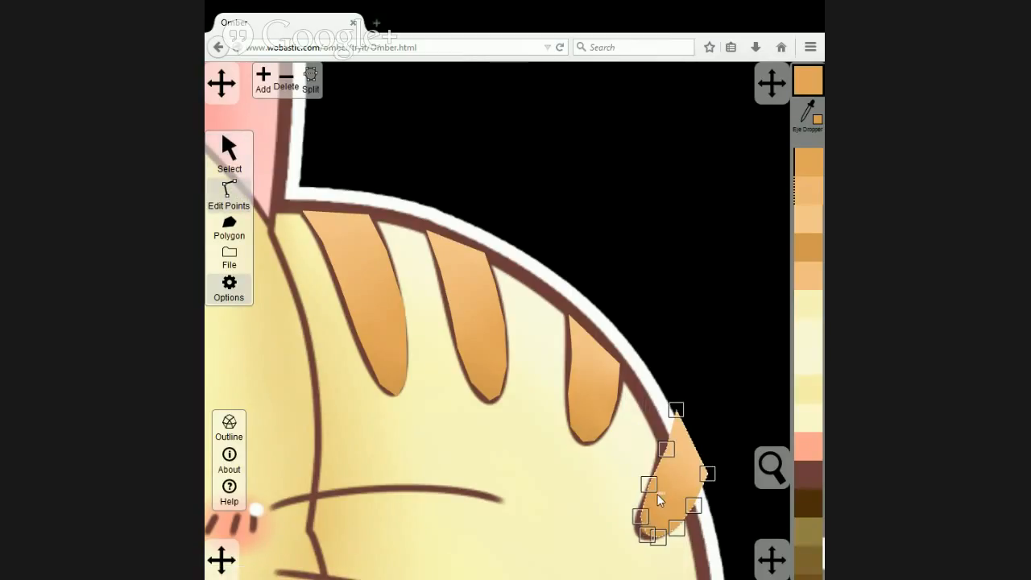
click(230, 153)
drag(664, 482, 659, 482)
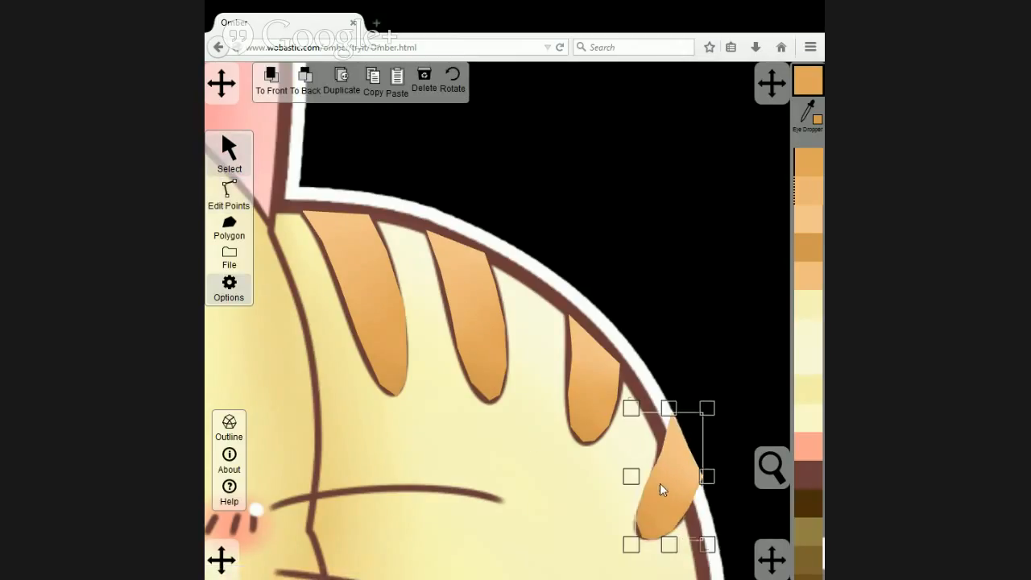
Move the fourth back stripe's inner side points and its top point onto the drawn stripe's edge.
click(228, 192)
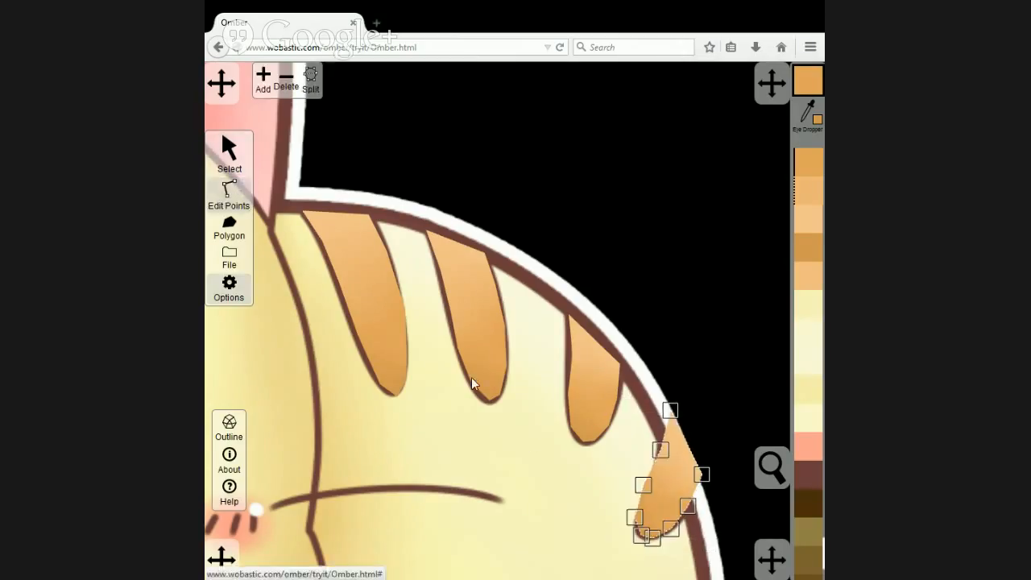
click(637, 518)
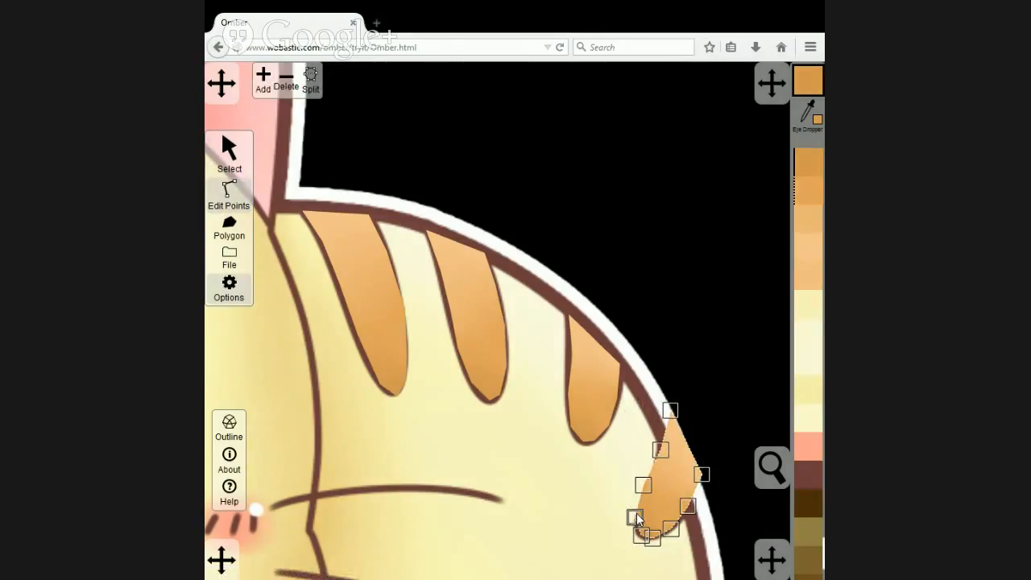
drag(637, 516, 645, 498)
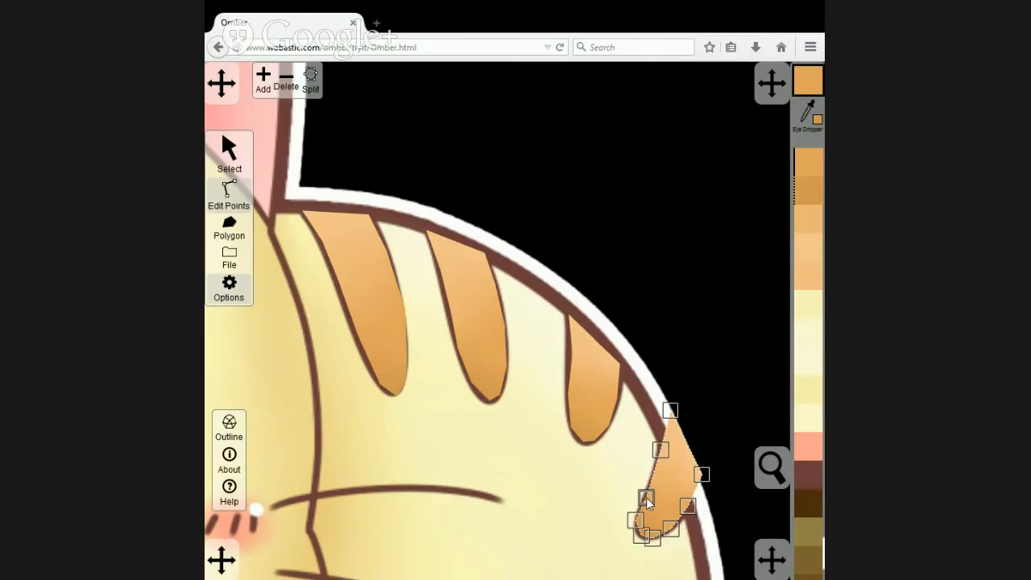
drag(661, 450, 654, 481)
drag(676, 411, 661, 446)
Delete the surplus point on the fourth back stripe's outer side and pull its outer corner in to the back's dark outline.
click(686, 504)
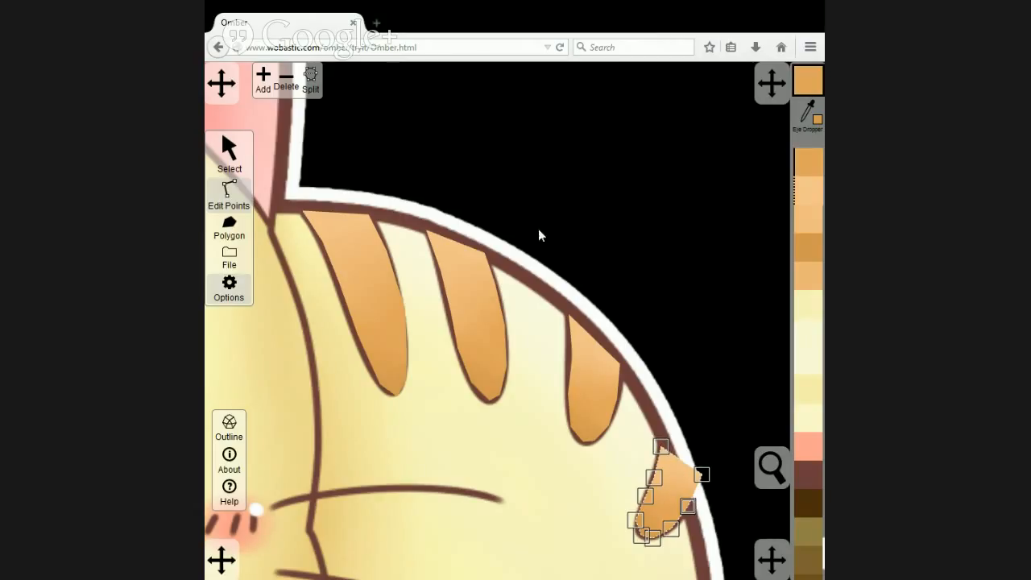
click(297, 88)
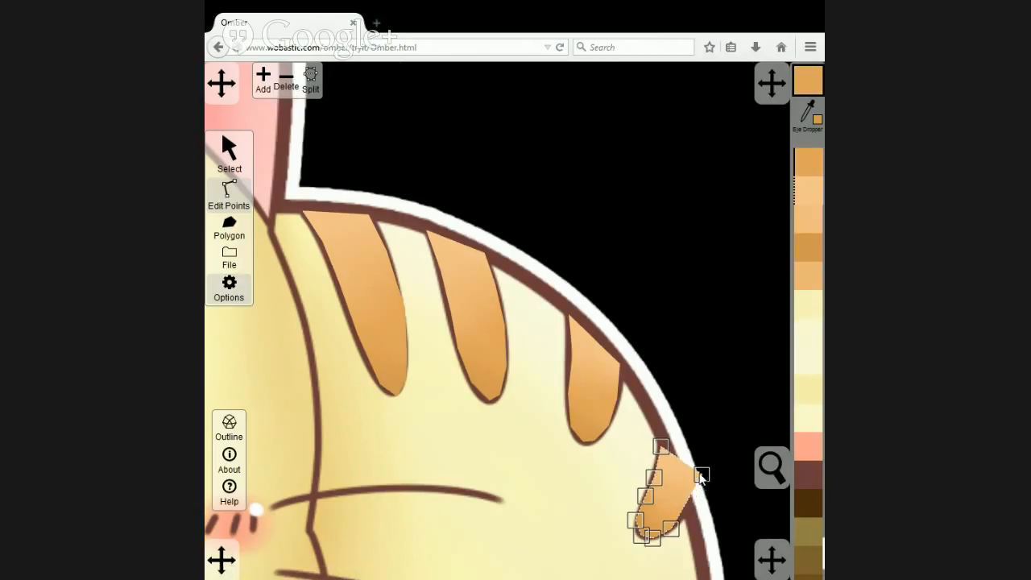
drag(701, 476, 689, 514)
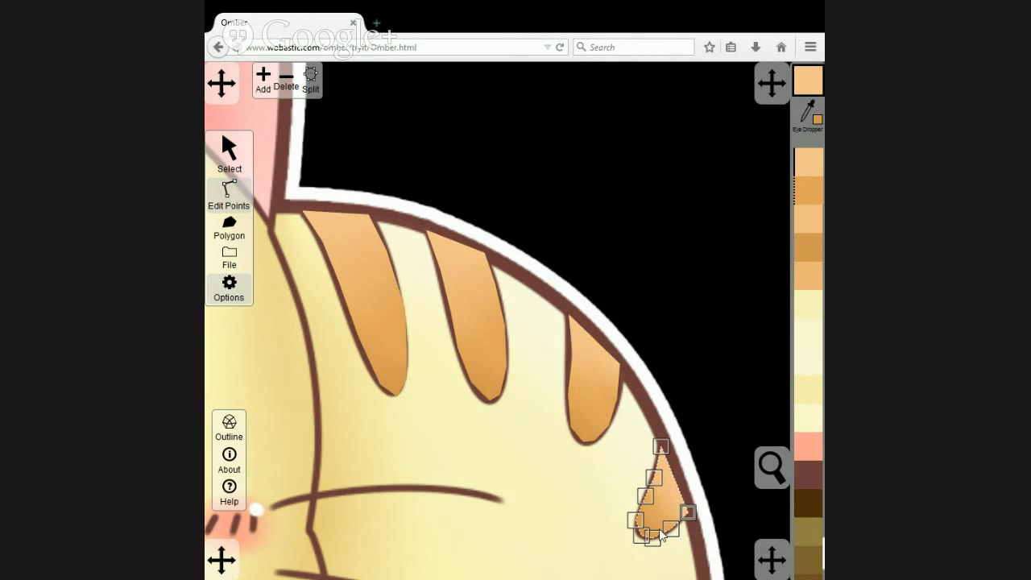
Send the reference cat artwork behind the vector polygons.
scroll(700, 354, down, 4)
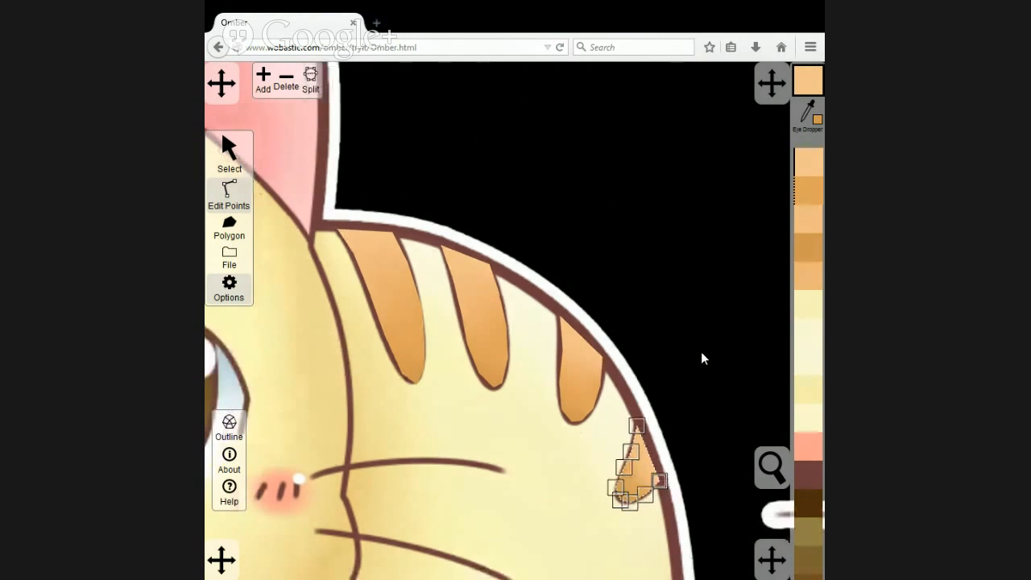
drag(663, 325, 683, 182)
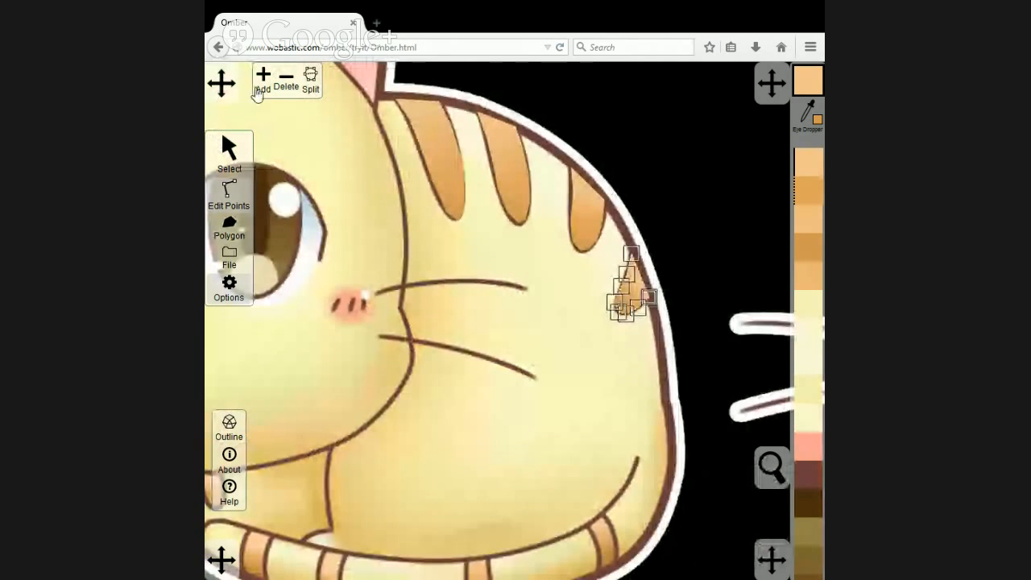
click(229, 148)
click(533, 255)
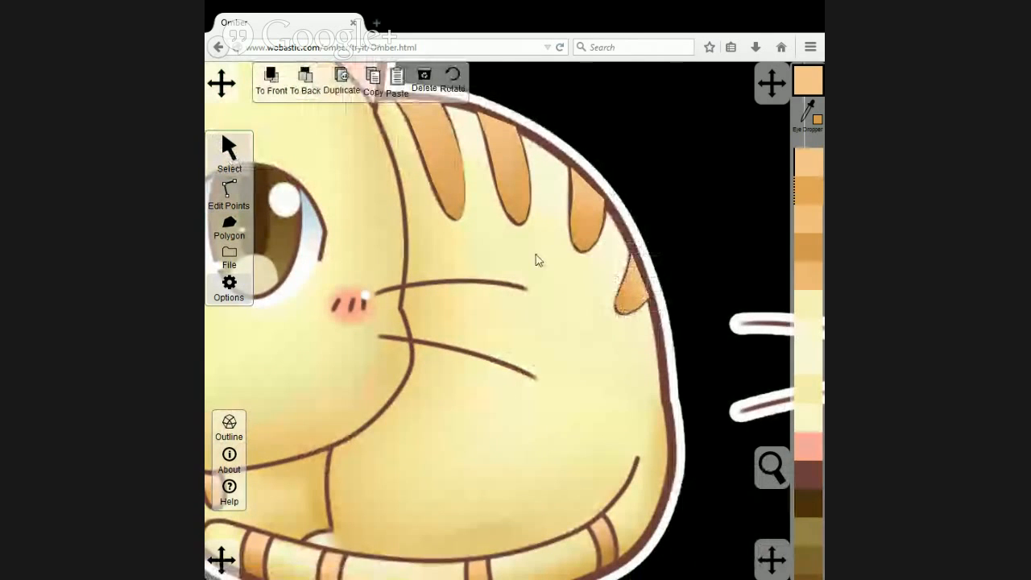
click(311, 93)
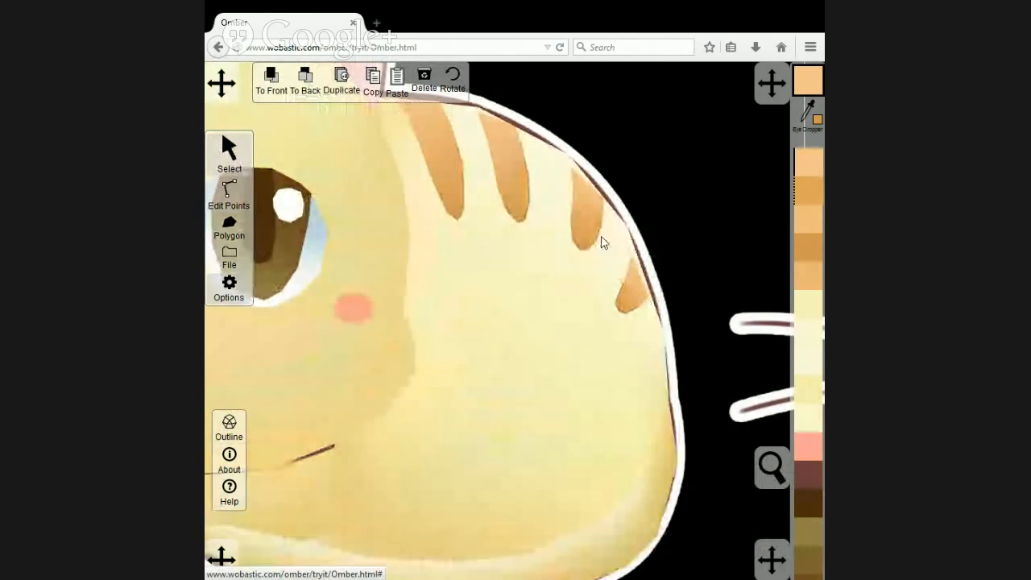
Align the body polygon's upper edge with the first stripe by moving the point near the ear and adding one at the stripe's right corner.
drag(665, 168, 655, 238)
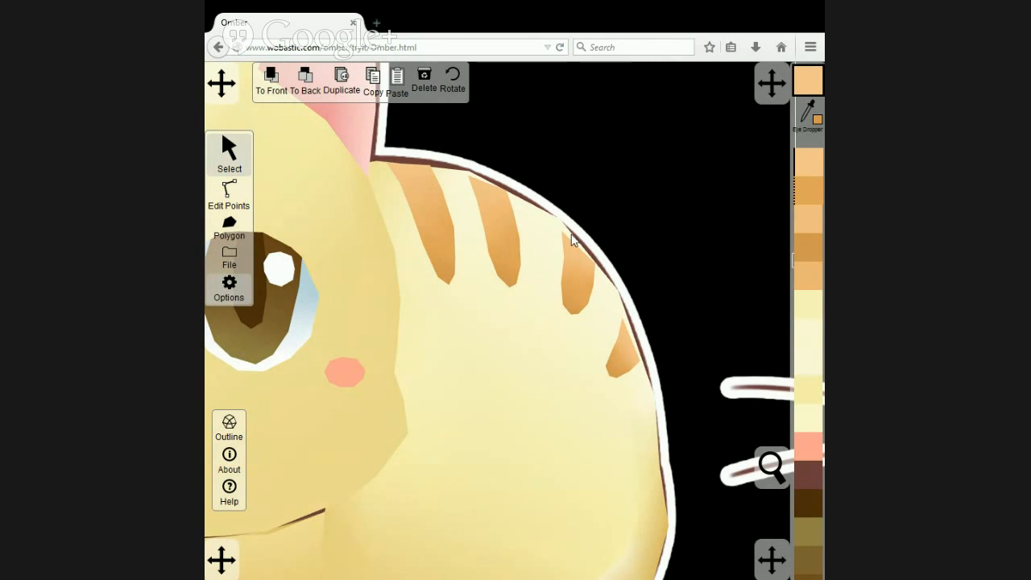
scroll(530, 194, up, 5)
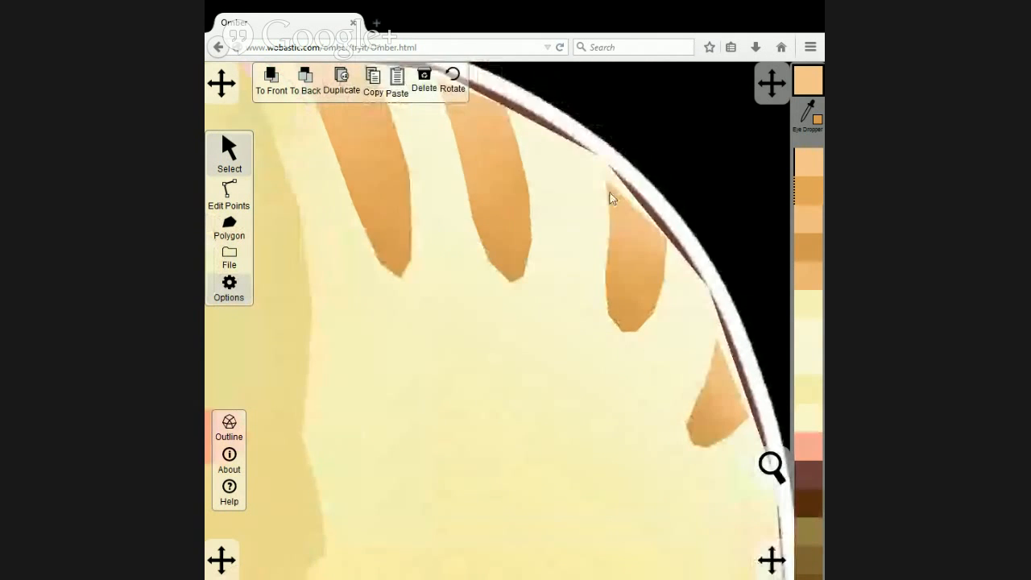
click(229, 193)
click(328, 305)
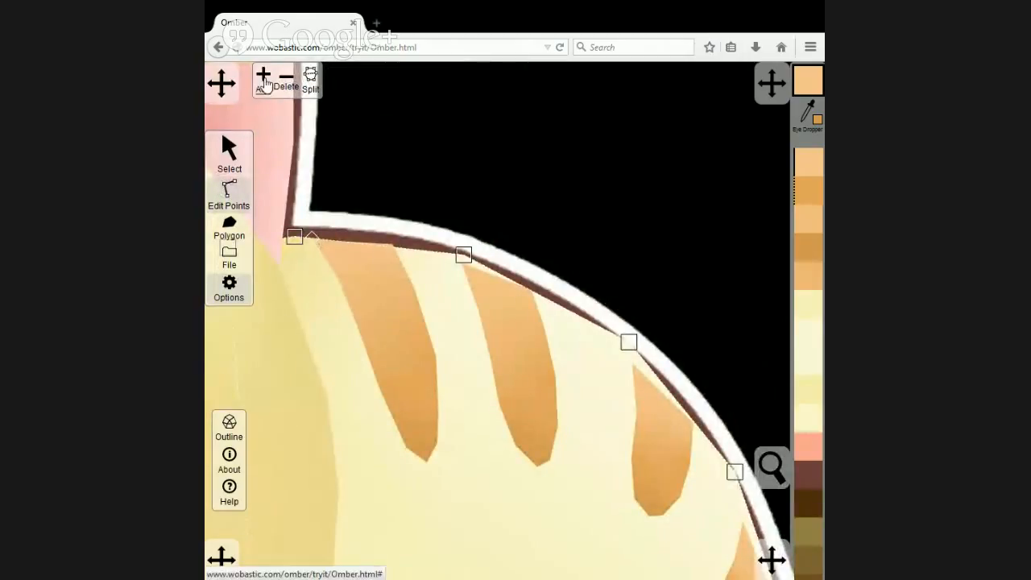
drag(294, 240, 312, 241)
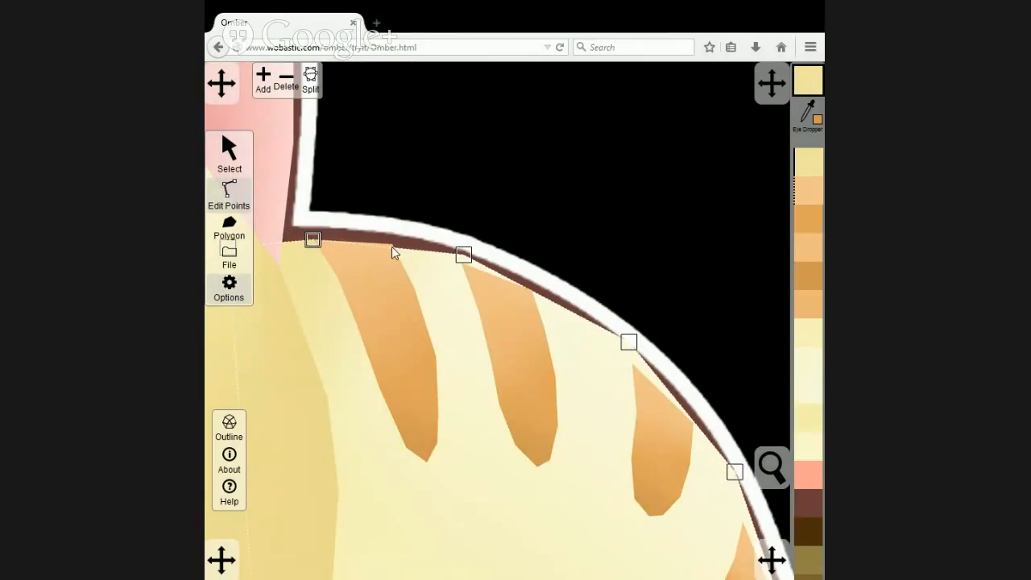
click(263, 78)
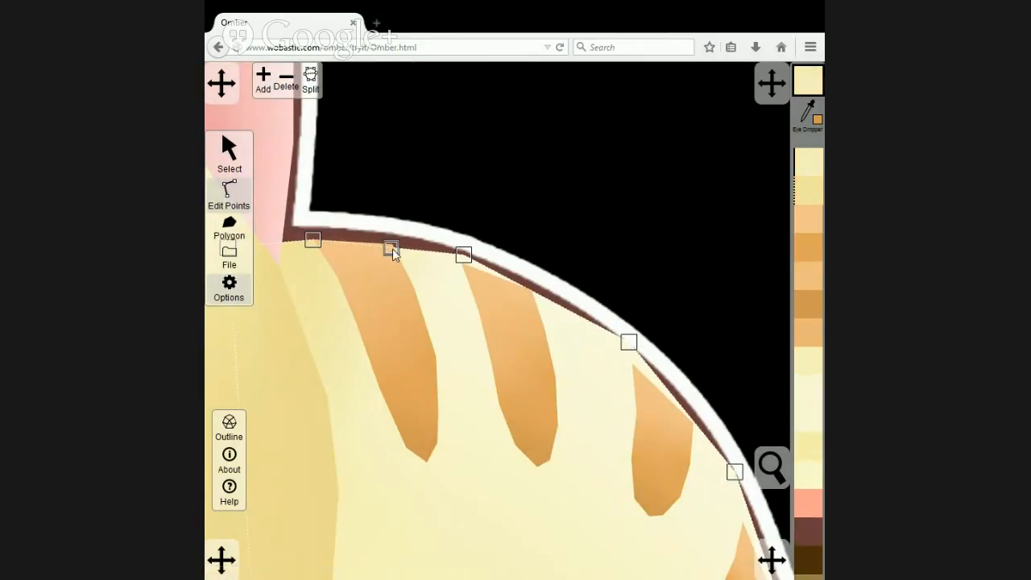
drag(392, 248, 392, 244)
Add body outline points at the right corners of the second and third stripes and shift the point between them to the third stripe's left corner.
click(264, 78)
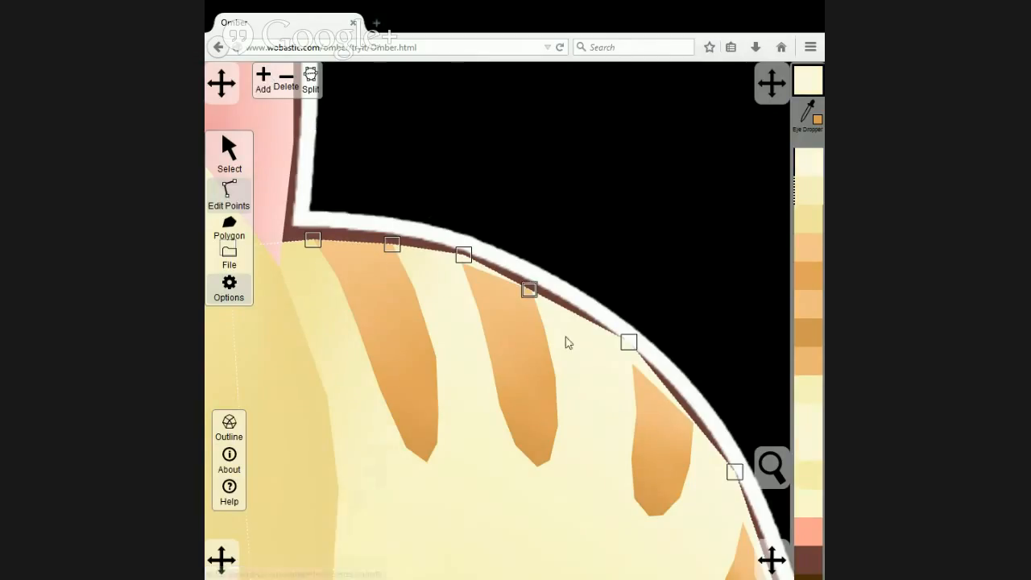
drag(629, 349, 640, 363)
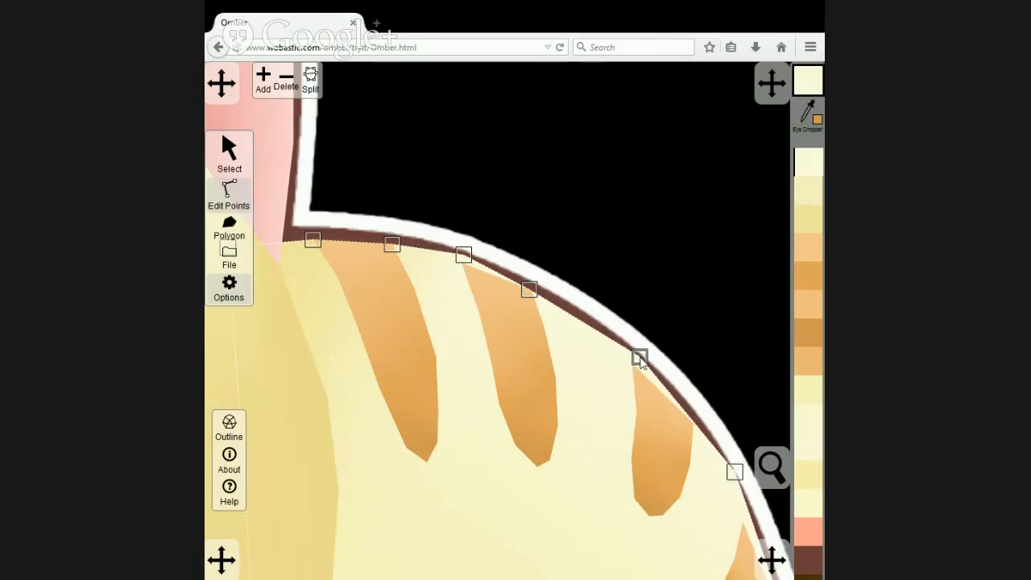
drag(533, 290, 535, 286)
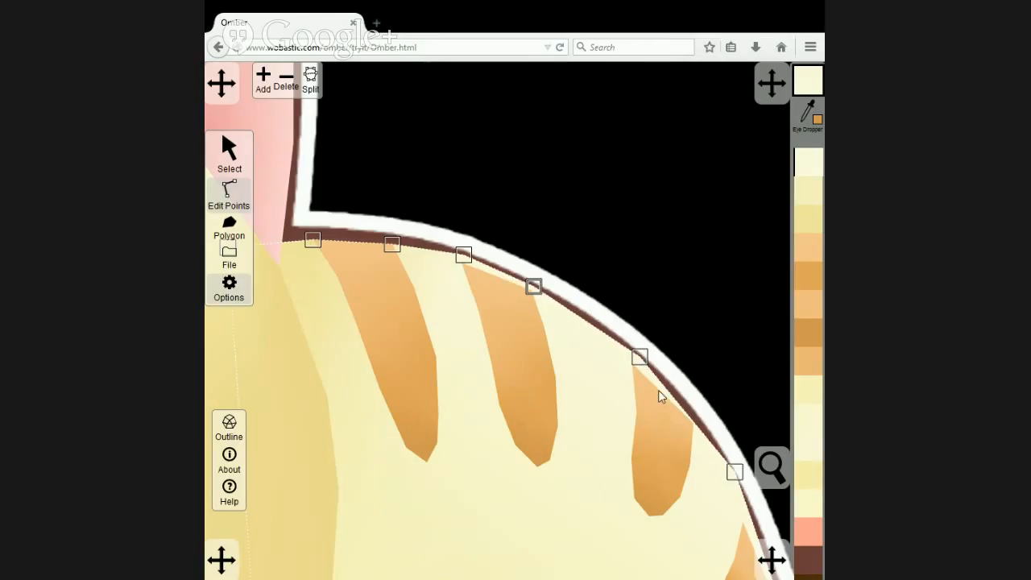
click(696, 421)
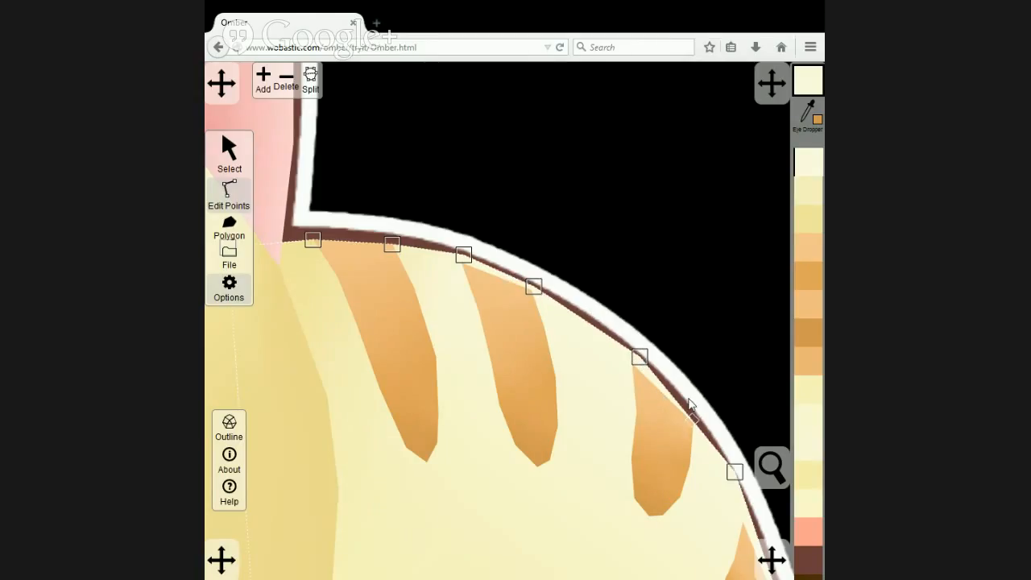
click(265, 85)
Move the next body outline point to the fourth stripe's tip and add a point beside that stripe's outer corner.
drag(702, 497, 614, 343)
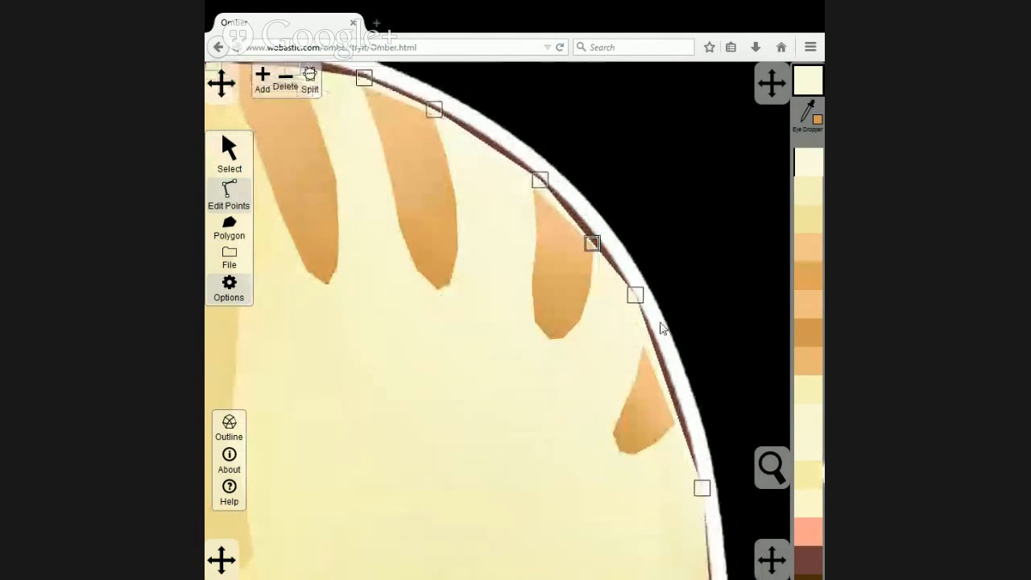
drag(637, 295, 647, 330)
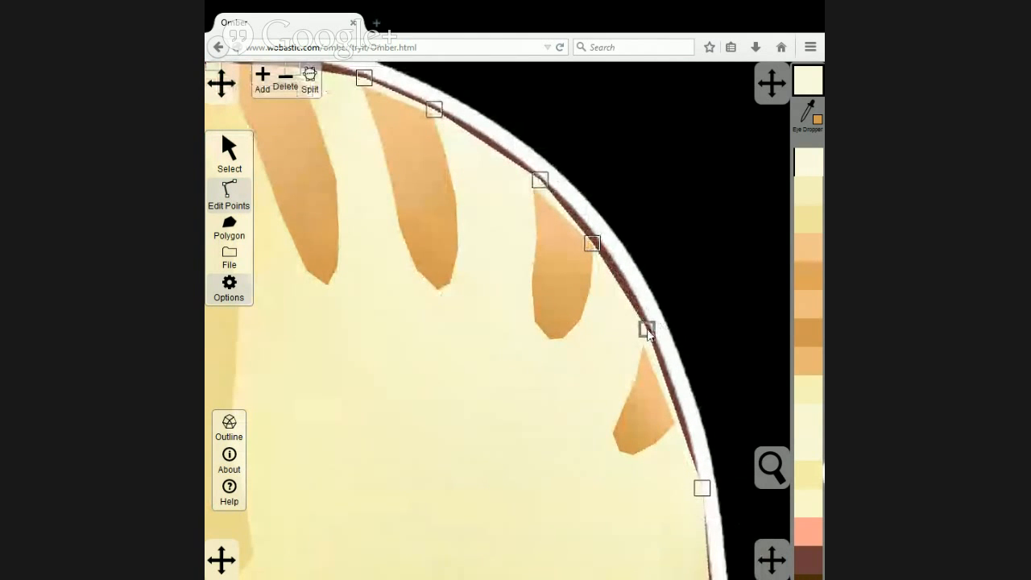
click(680, 423)
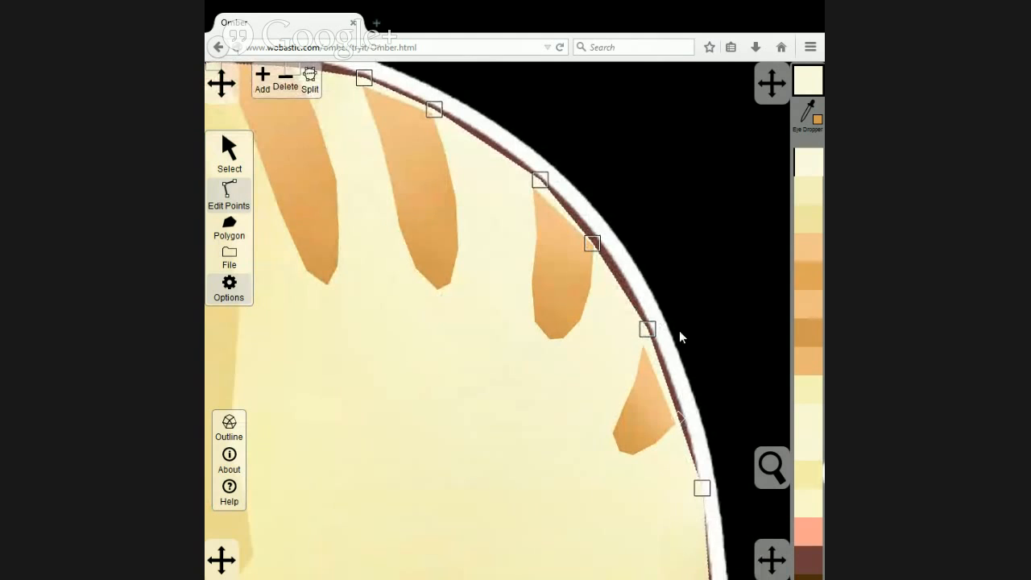
Nudge the second, third and fourth back stripes outward so they meet the body polygon's edge.
click(246, 149)
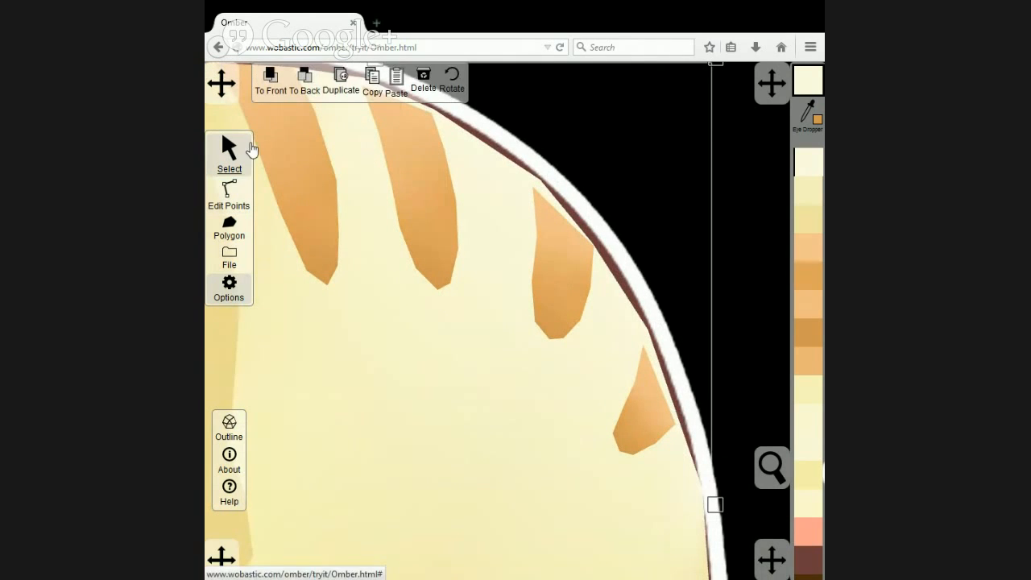
click(424, 164)
drag(546, 265, 551, 258)
drag(654, 394, 658, 388)
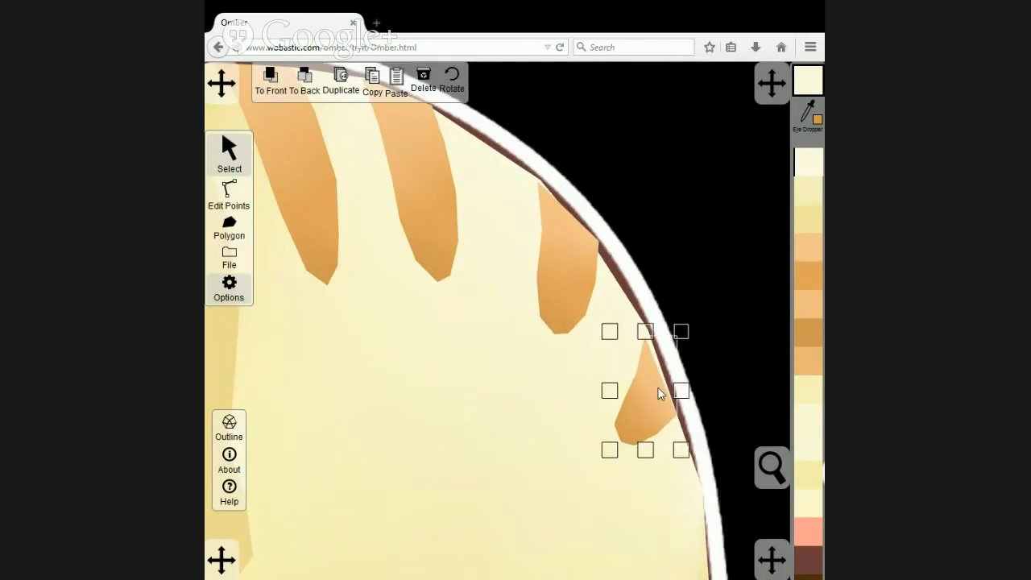
Adjust the upper corner points of the first, second and third back stripes to fit the body polygon's edge.
drag(591, 159, 626, 276)
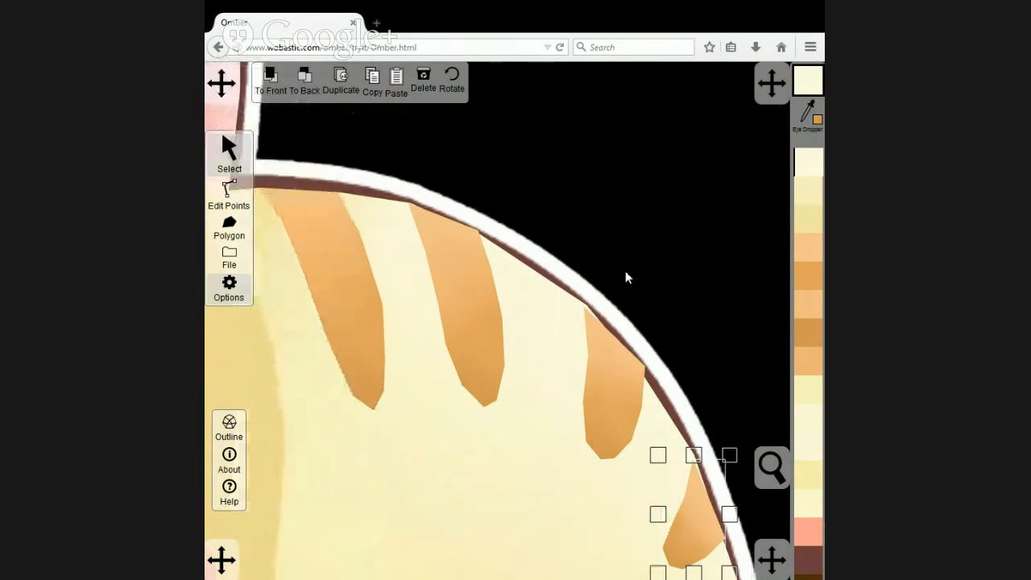
click(244, 195)
click(318, 222)
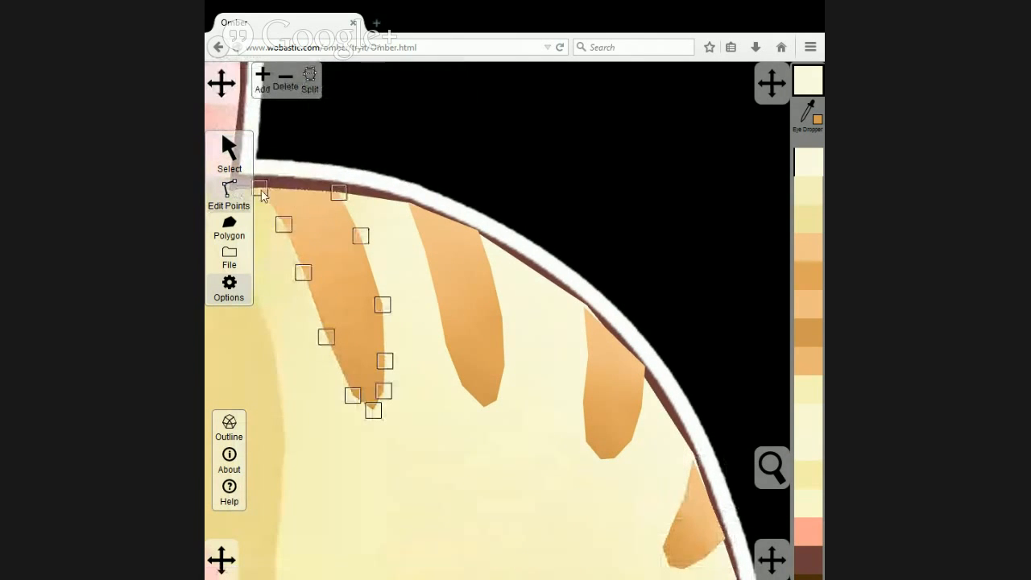
click(338, 194)
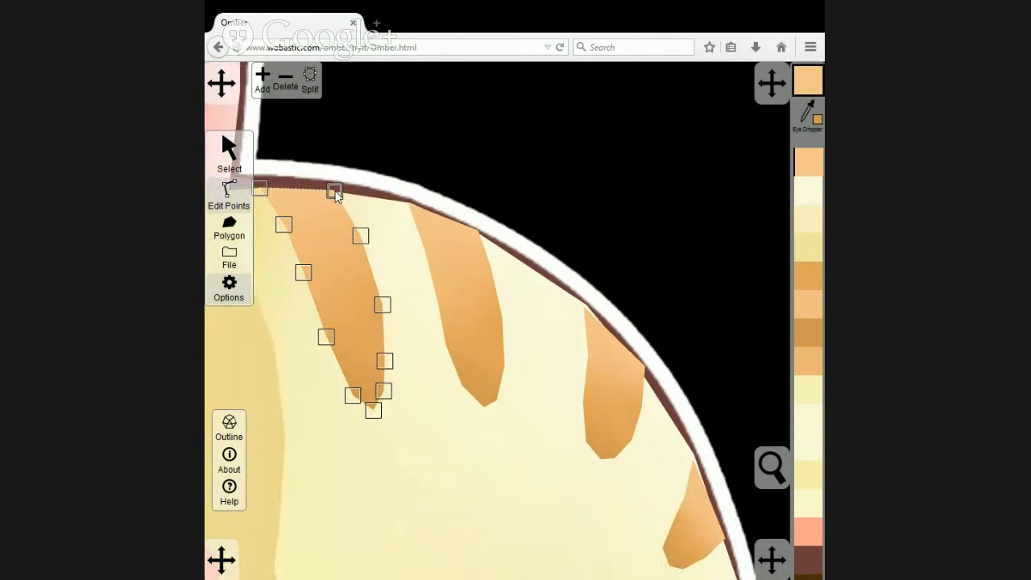
click(453, 236)
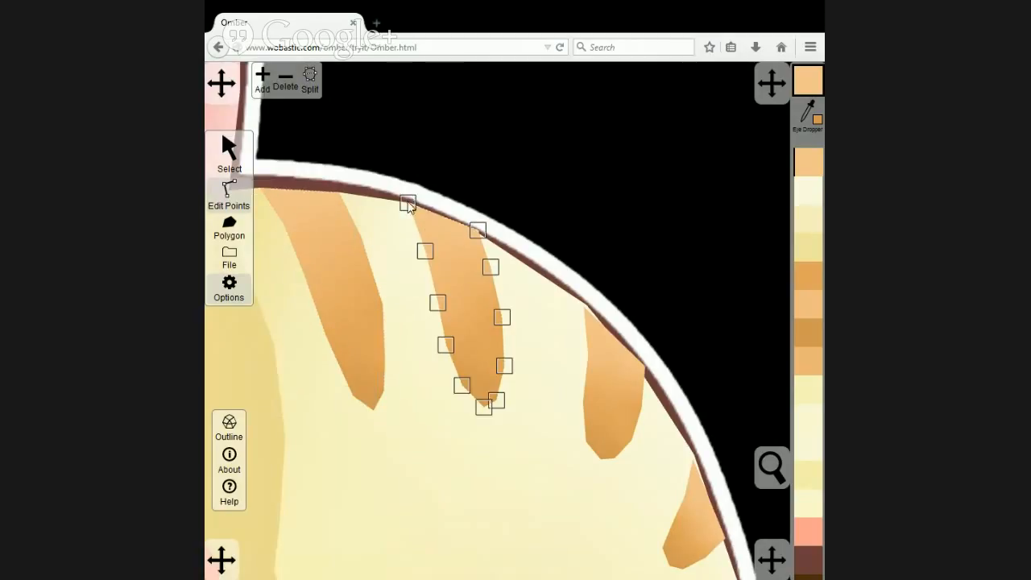
click(477, 231)
click(601, 336)
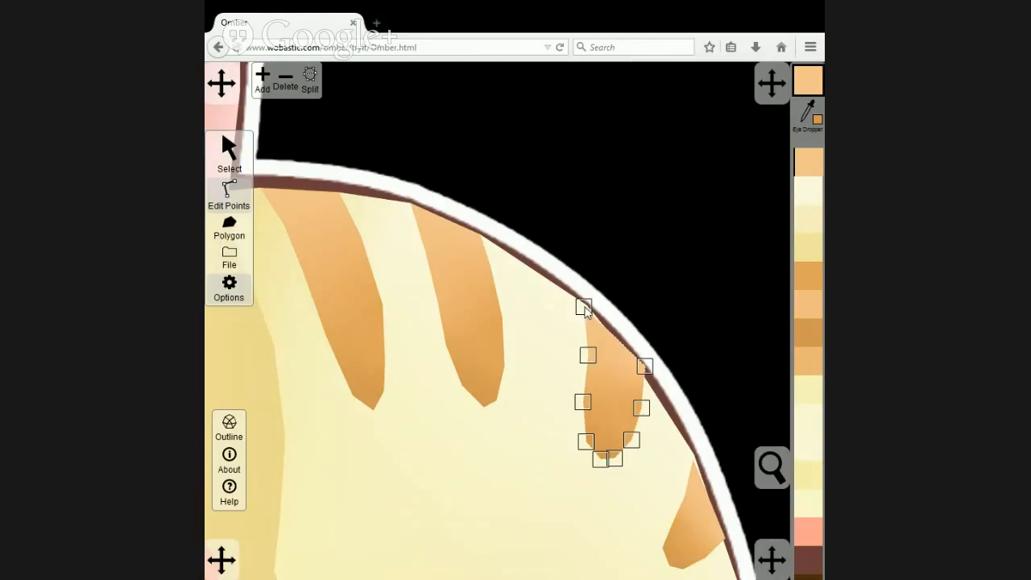
drag(644, 369, 639, 376)
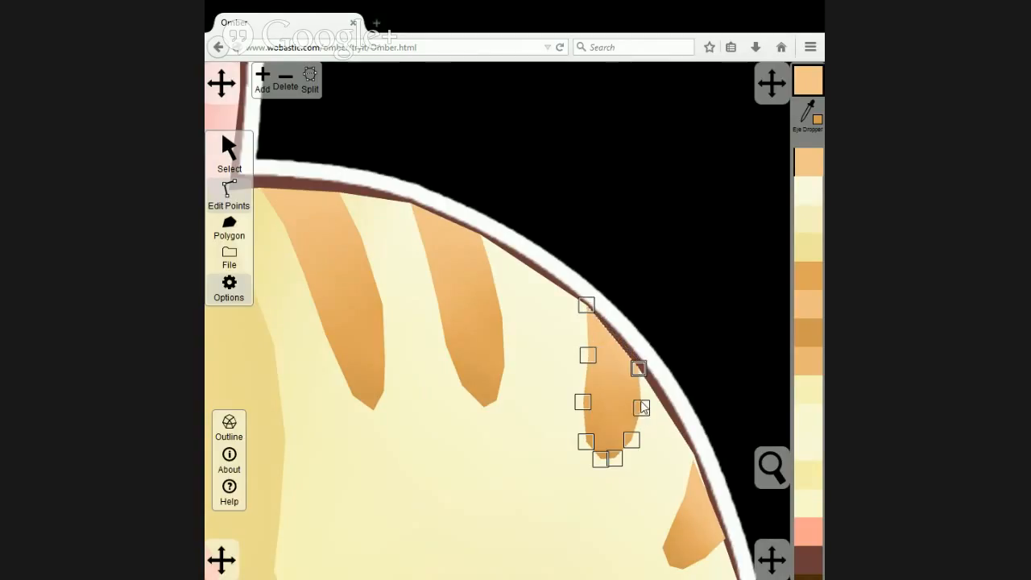
Adjust the tip and outer corner points of the fourth back stripe to fit the body polygon's edge.
click(697, 500)
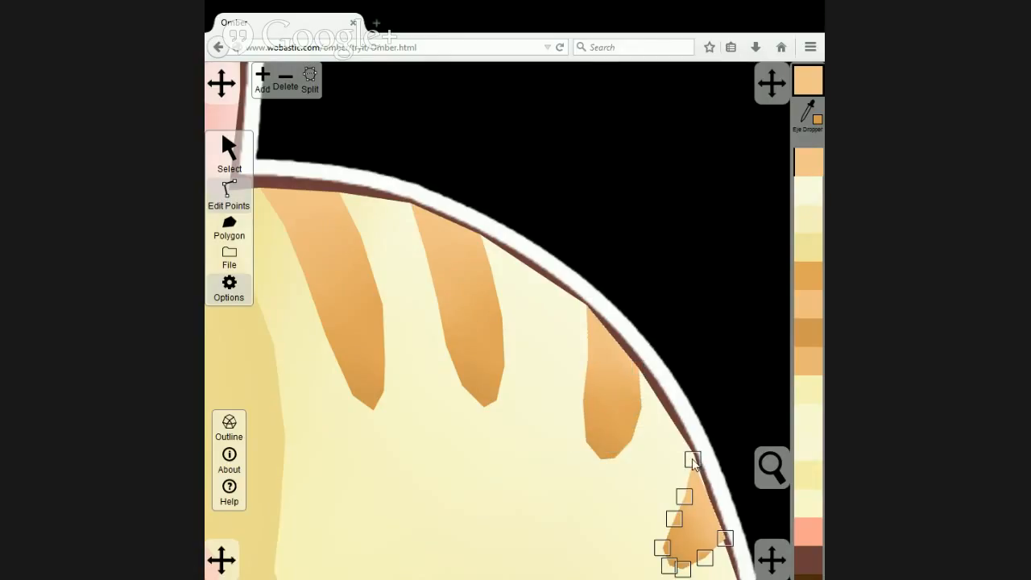
drag(693, 459, 696, 464)
drag(723, 535, 724, 540)
scroll(723, 449, down, 5)
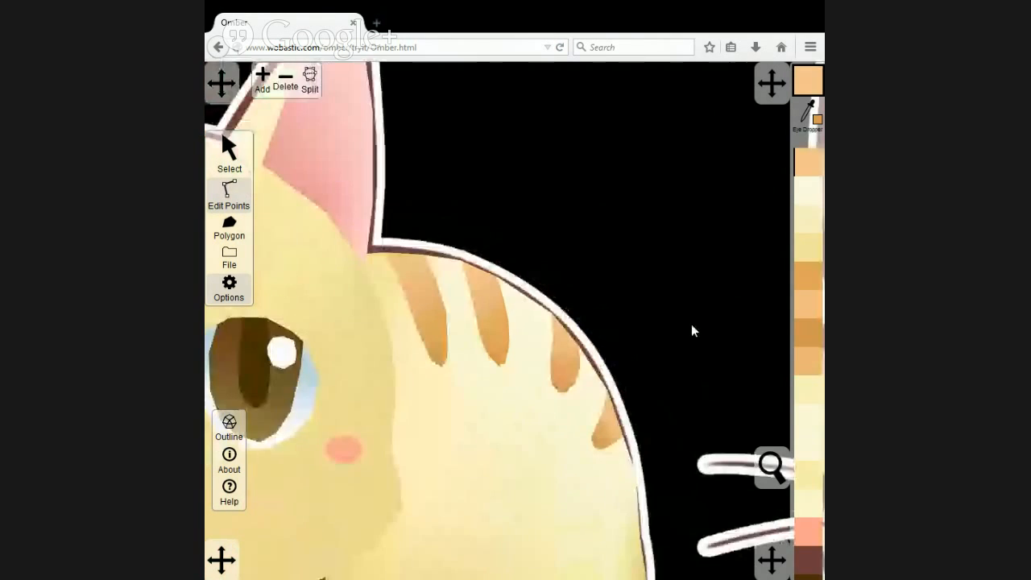
Select the reference cat image behind the vector drawing and bring it to the front.
click(228, 152)
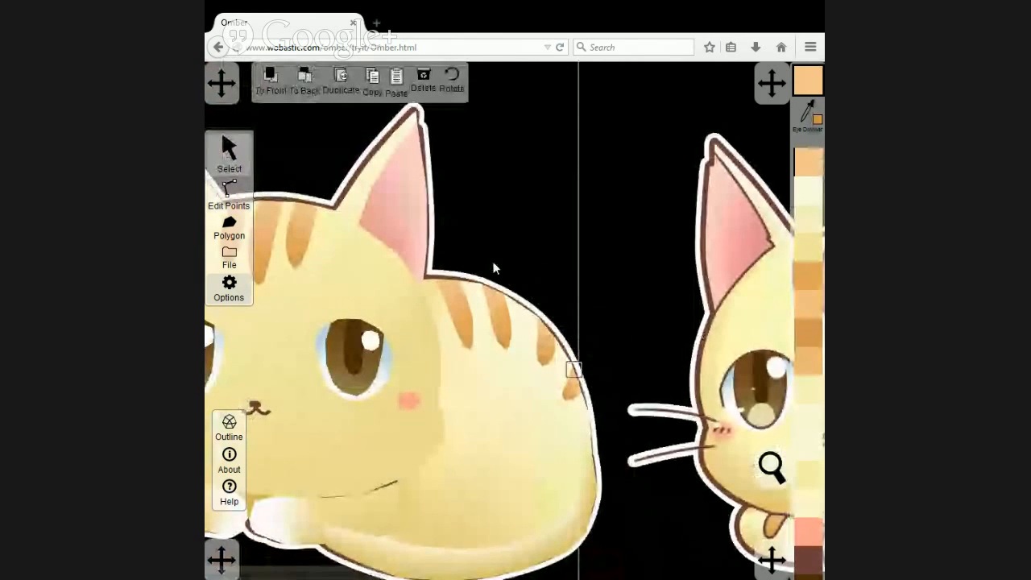
scroll(493, 268, down, 2)
click(495, 115)
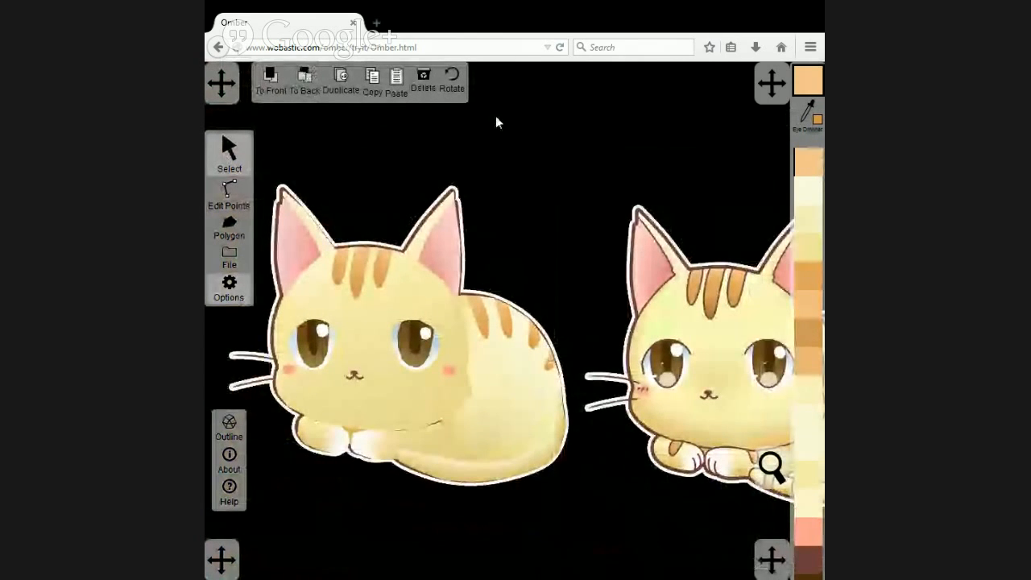
click(507, 238)
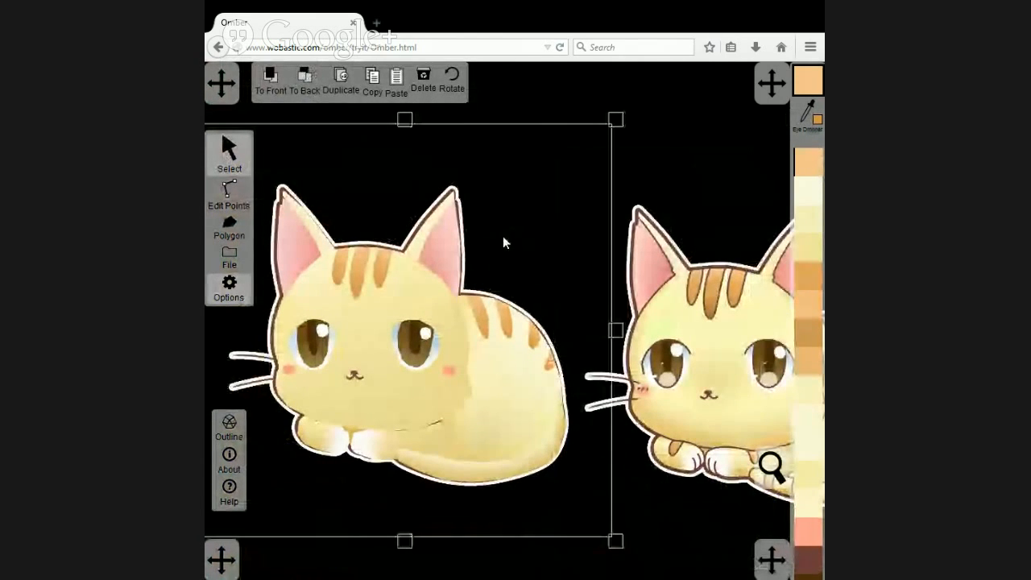
click(274, 79)
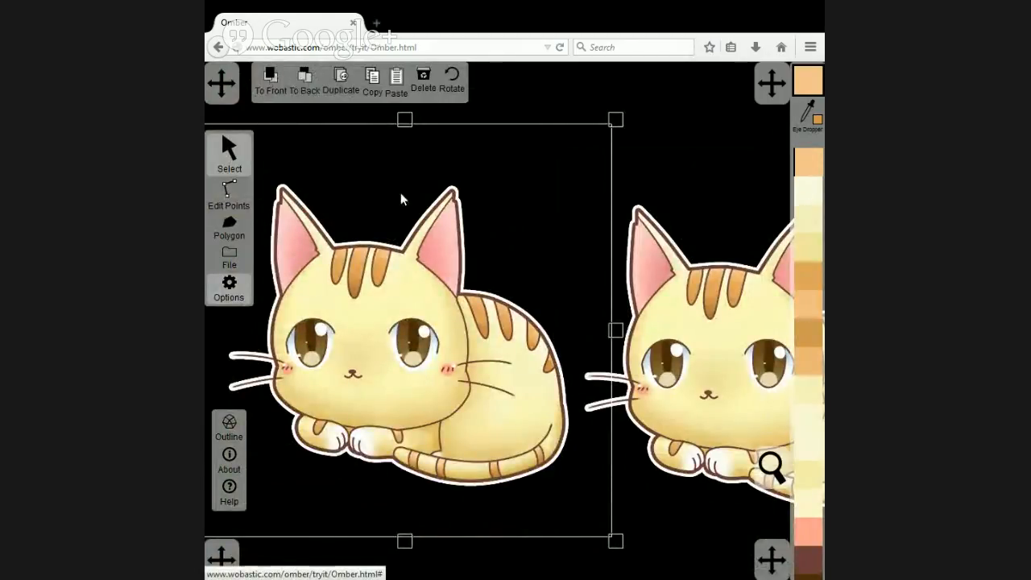
Compare the vector cat with the reference by alternately sending the image to back and front, ending with it in front.
click(310, 71)
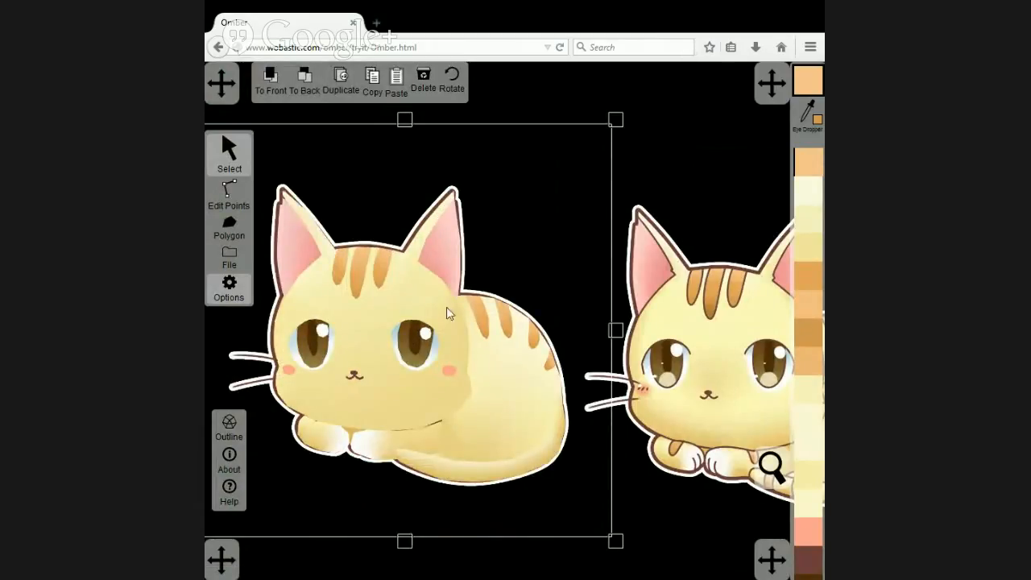
click(306, 82)
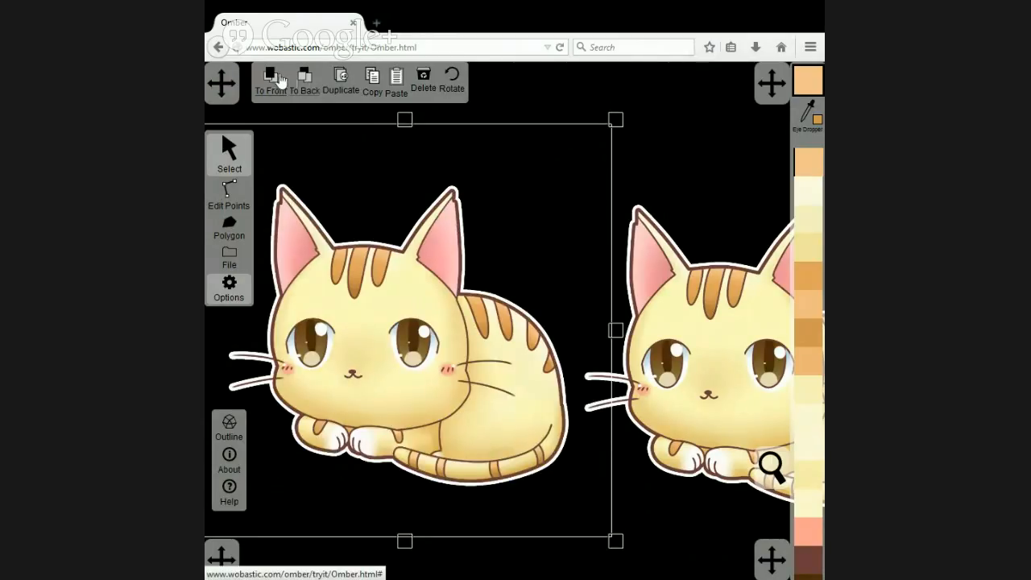
click(304, 81)
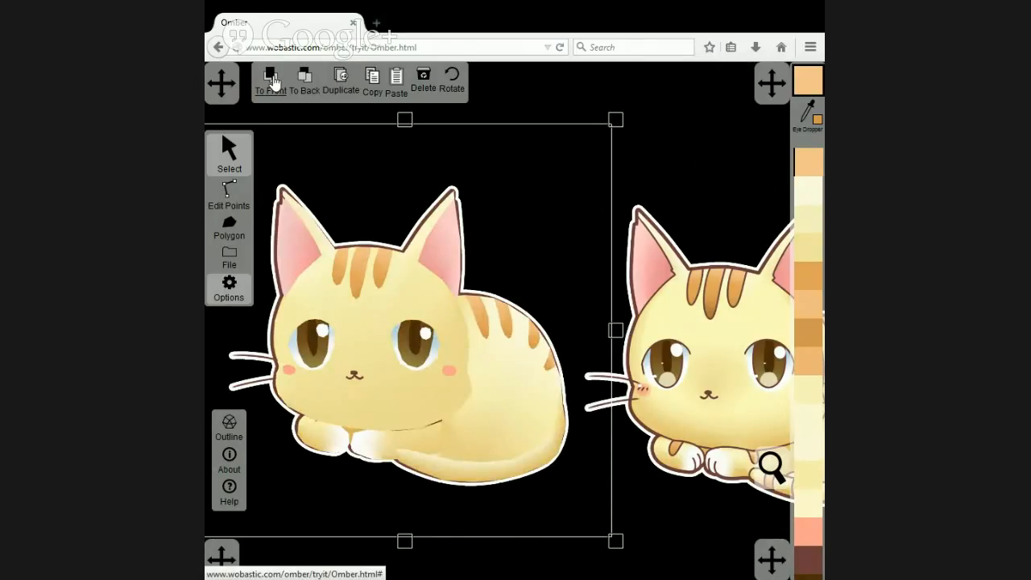
click(273, 81)
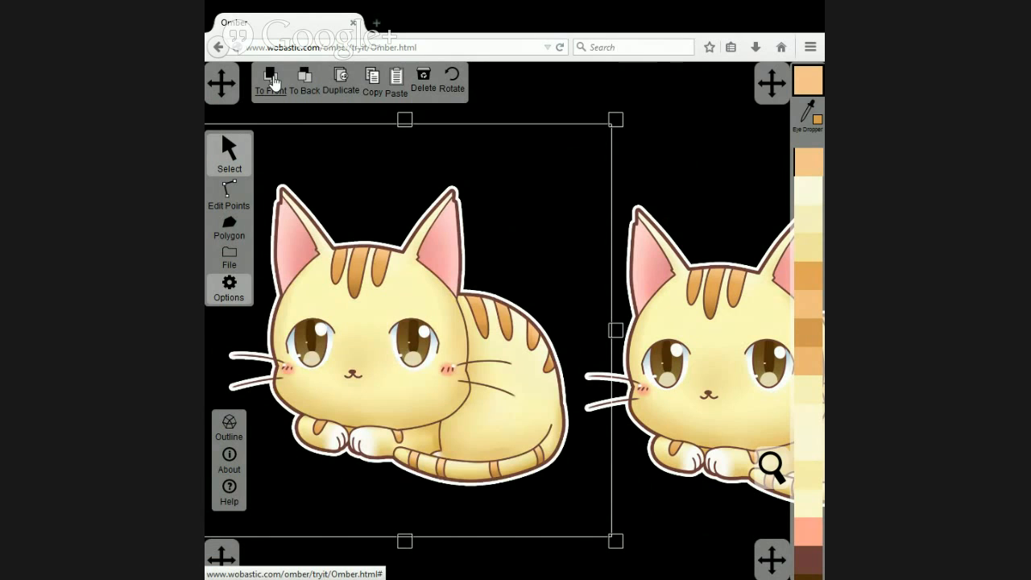
click(305, 84)
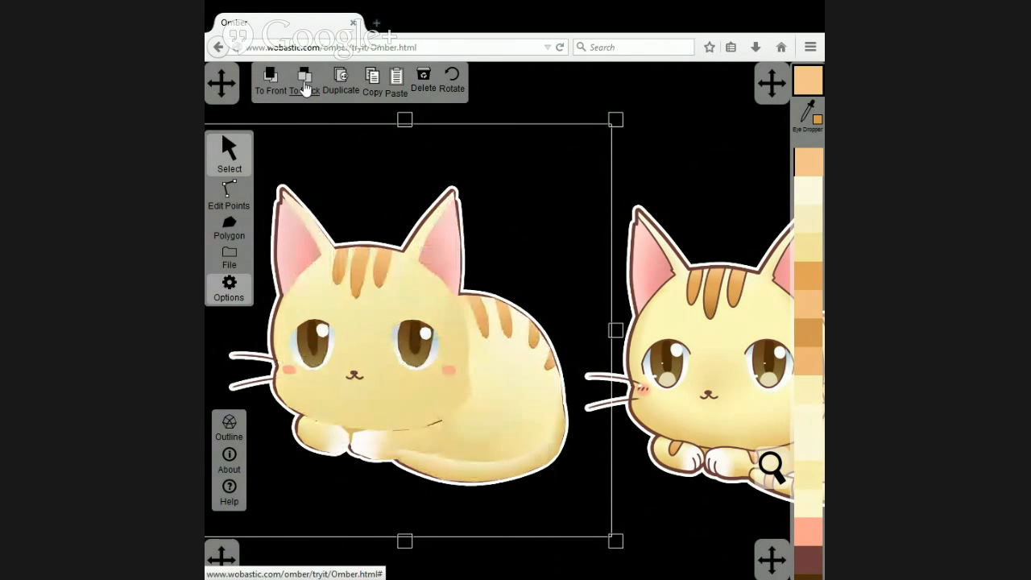
click(272, 78)
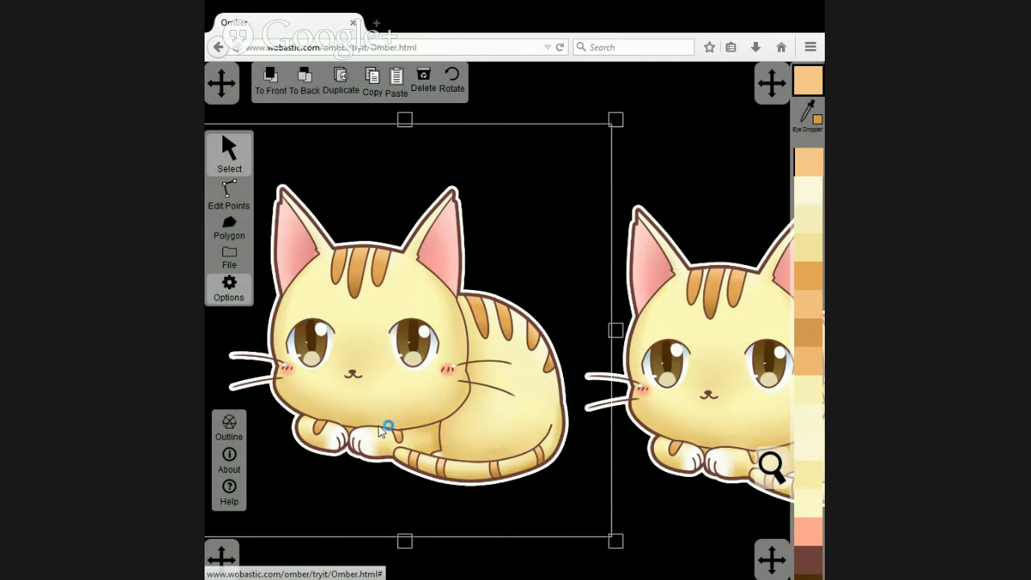
Trace the stripe on the left paw as a polygon and move it beside the original stripe, over the paw's white area.
scroll(382, 443, up, 3)
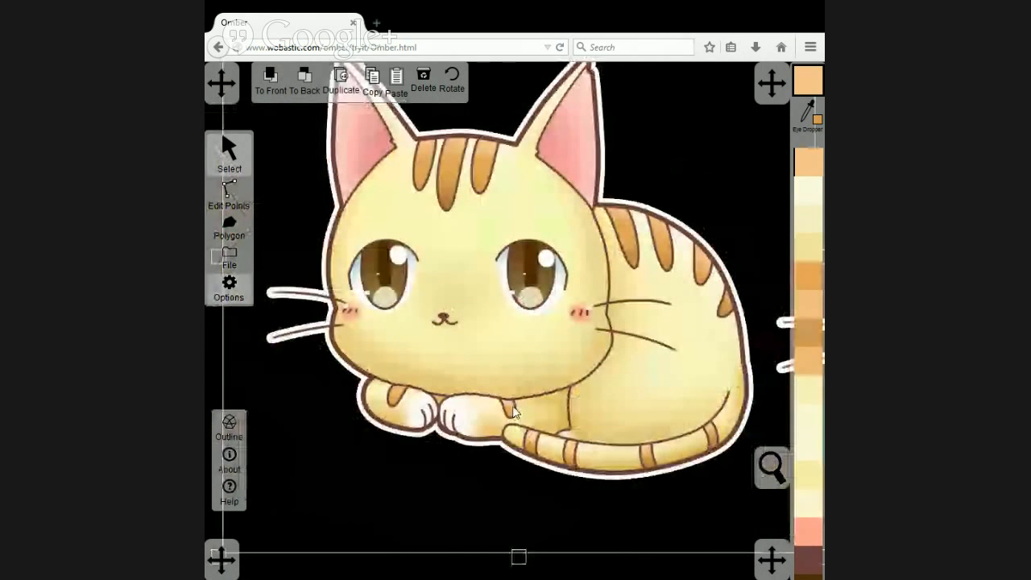
scroll(429, 425, up, 2)
scroll(429, 425, up, 3)
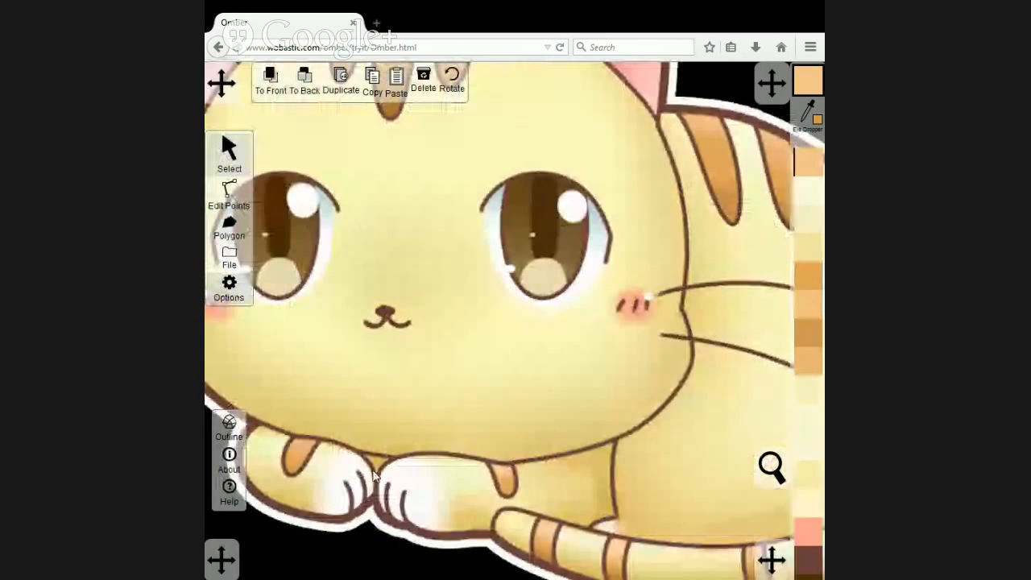
scroll(448, 422, up, 2)
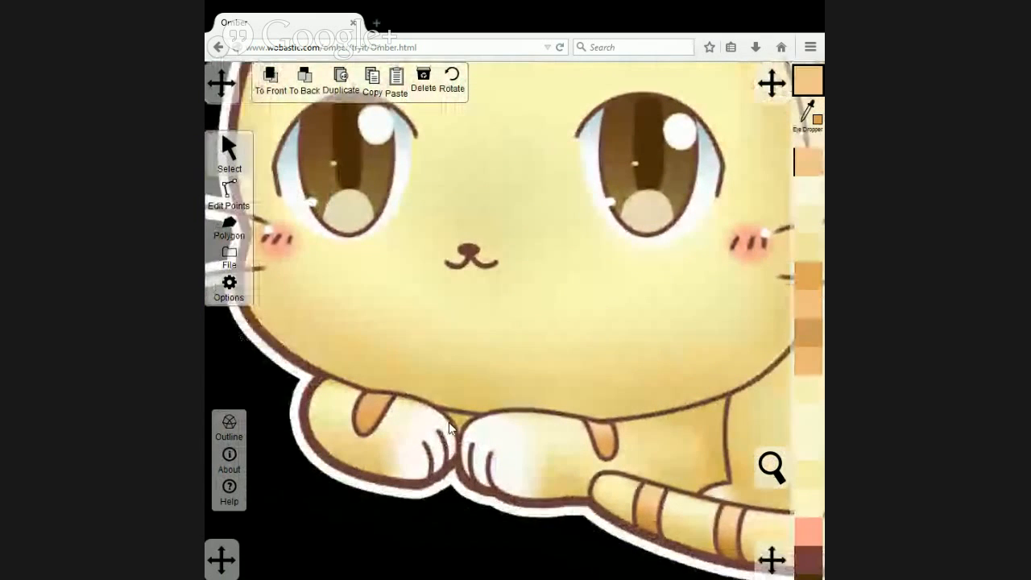
click(229, 228)
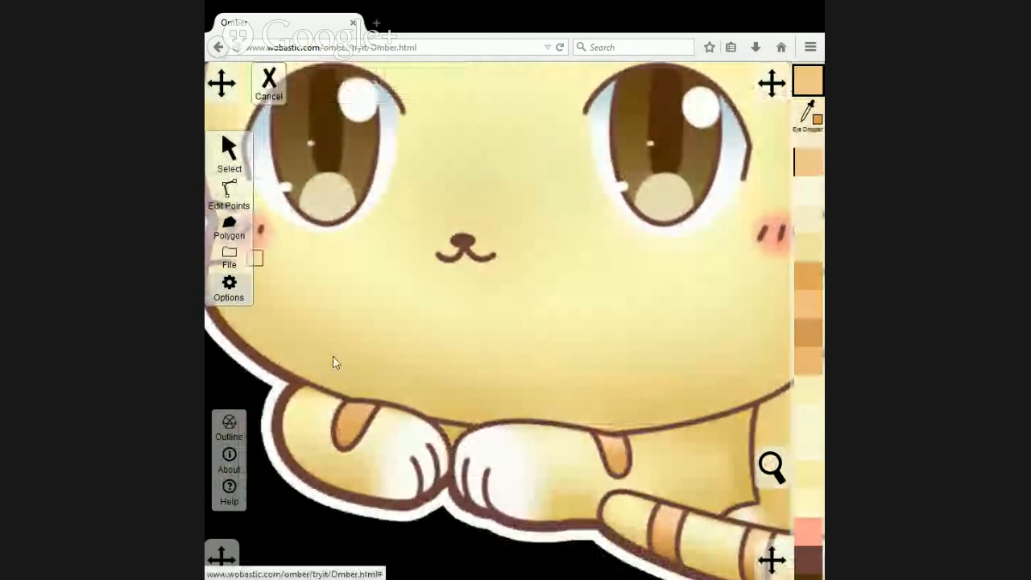
click(346, 399)
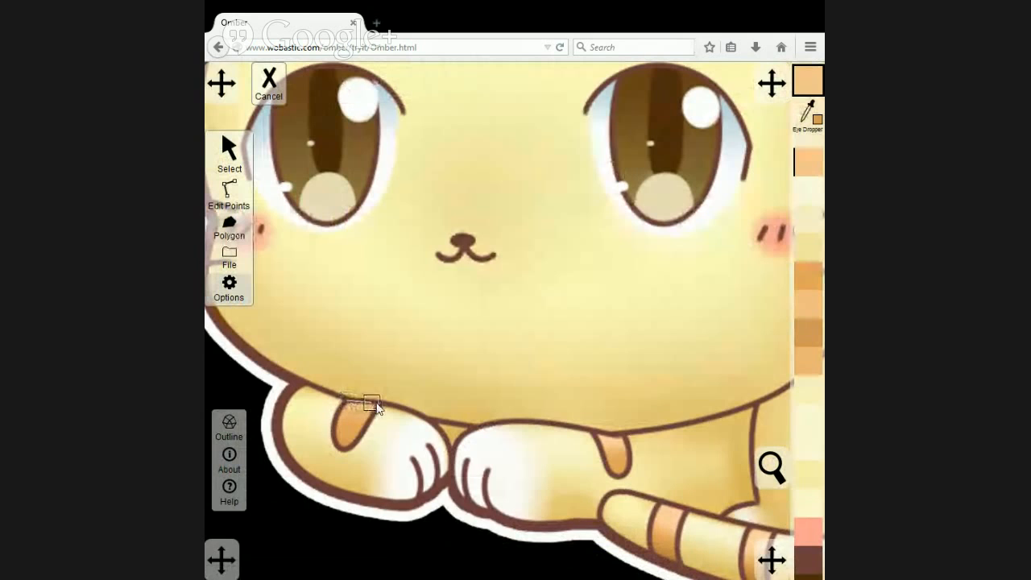
click(376, 404)
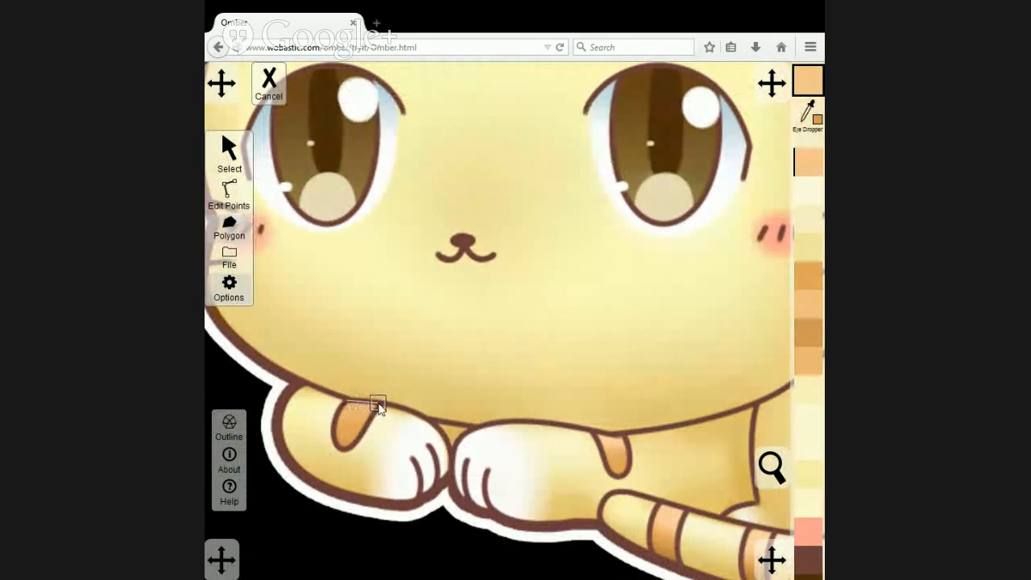
click(343, 450)
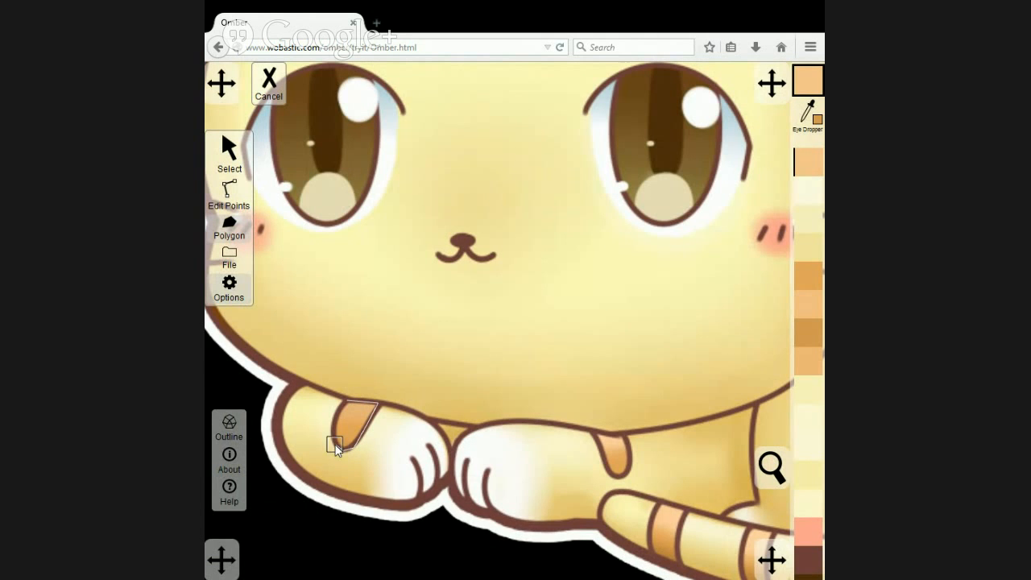
click(346, 401)
click(230, 150)
drag(348, 419, 404, 424)
Colour the paw stripe's lower, middle and upper points with shades sampled from the matching parts of the original stripe.
click(228, 193)
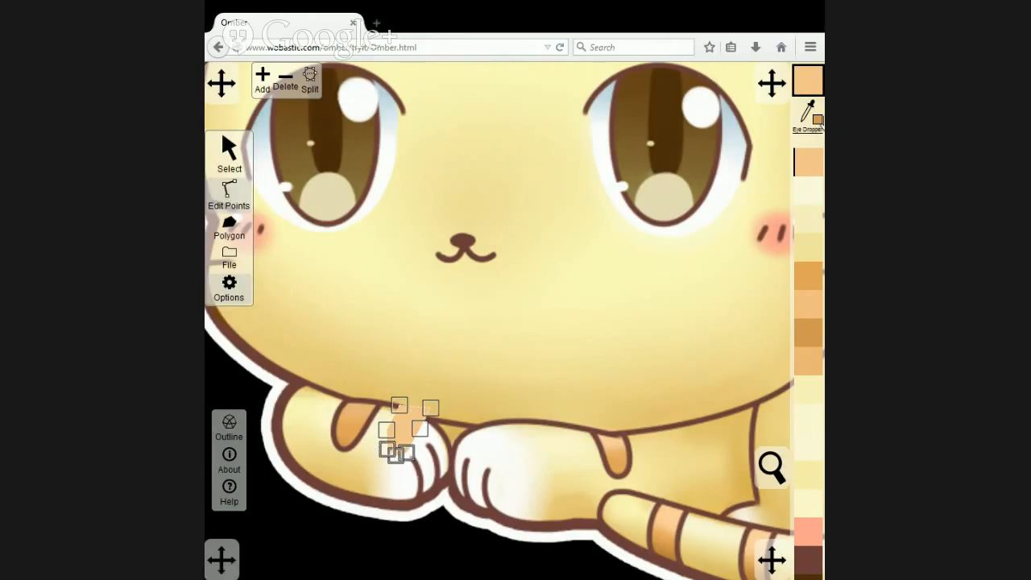
click(801, 112)
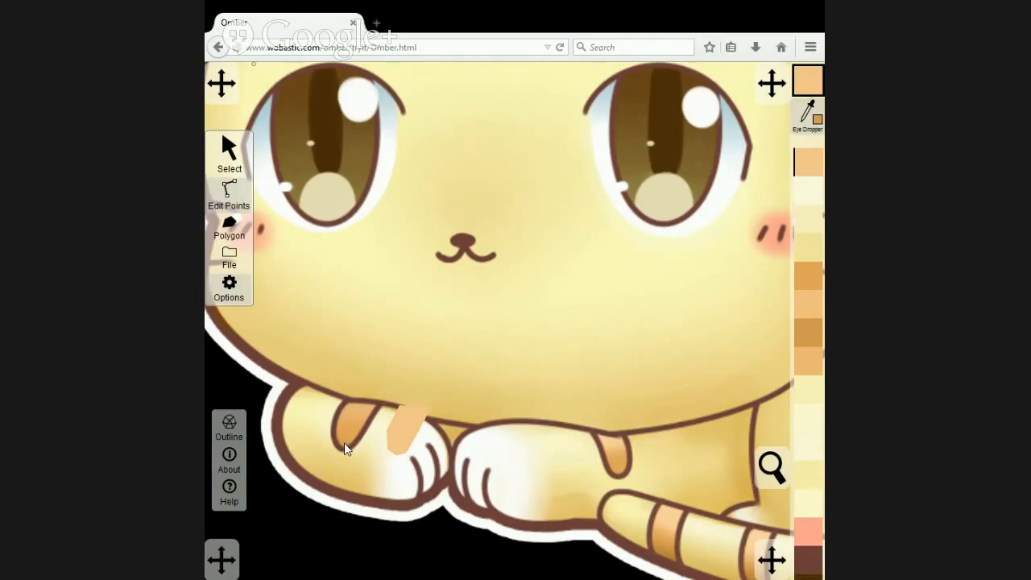
click(344, 442)
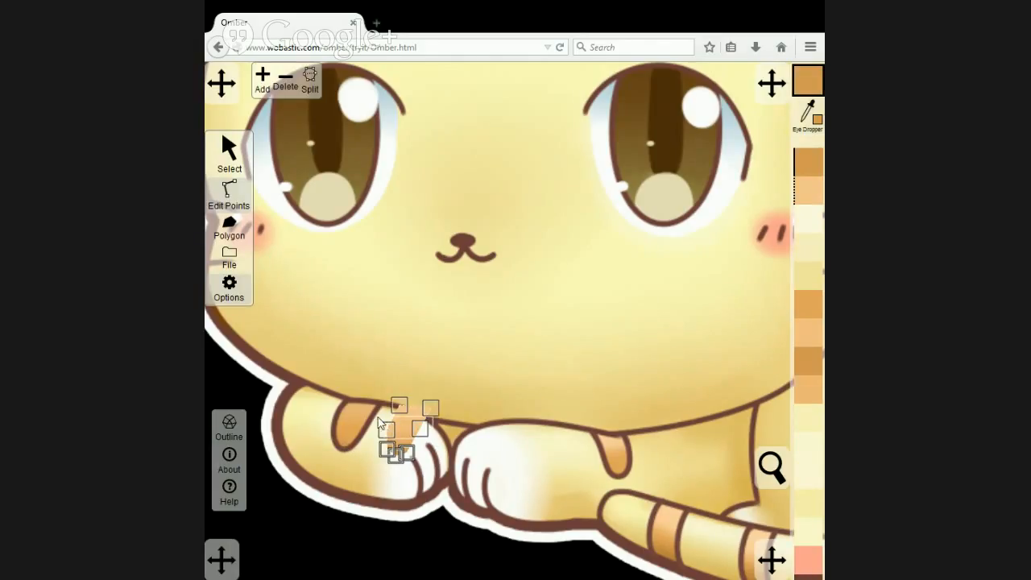
click(806, 114)
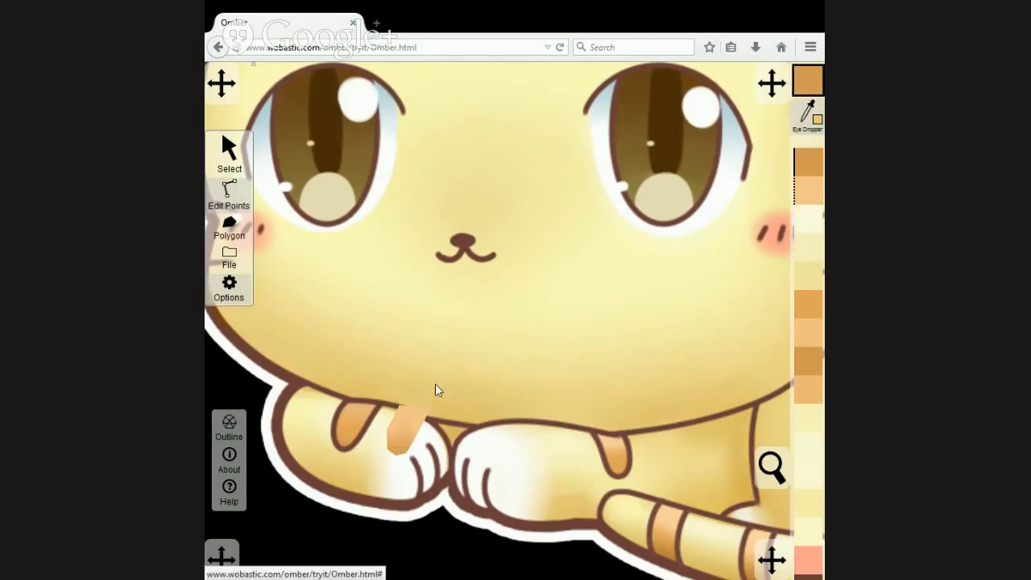
click(342, 415)
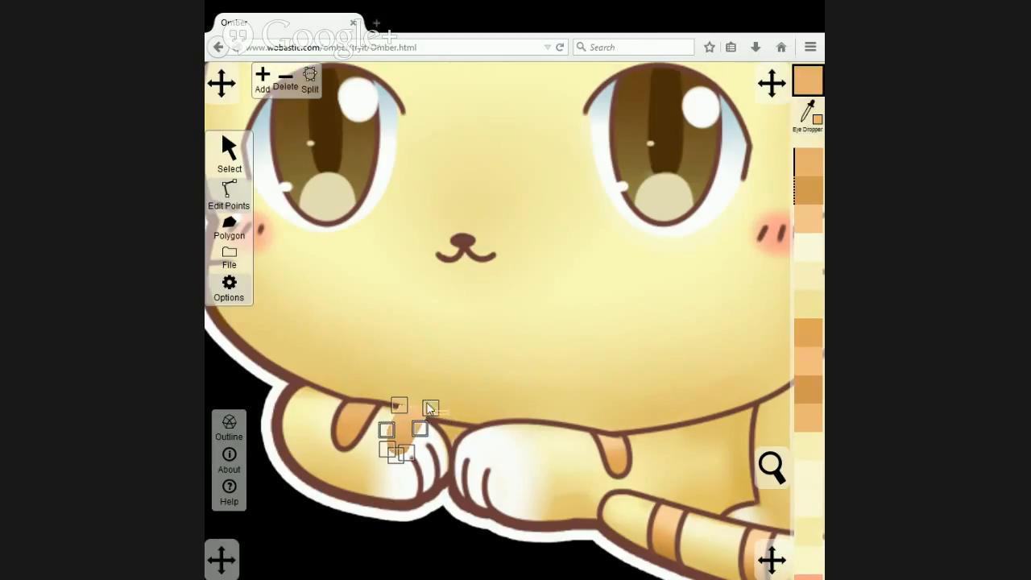
click(805, 114)
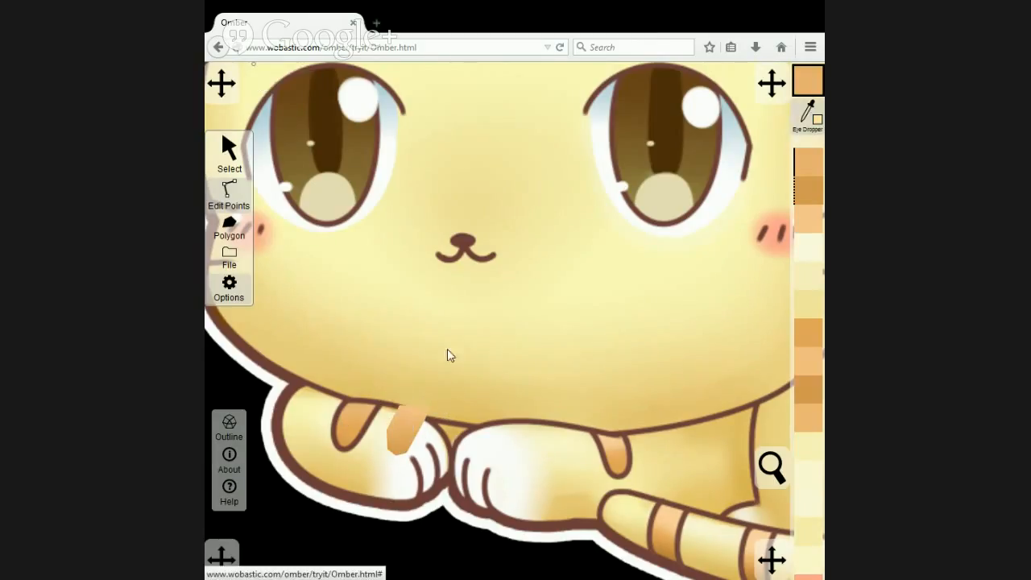
click(371, 411)
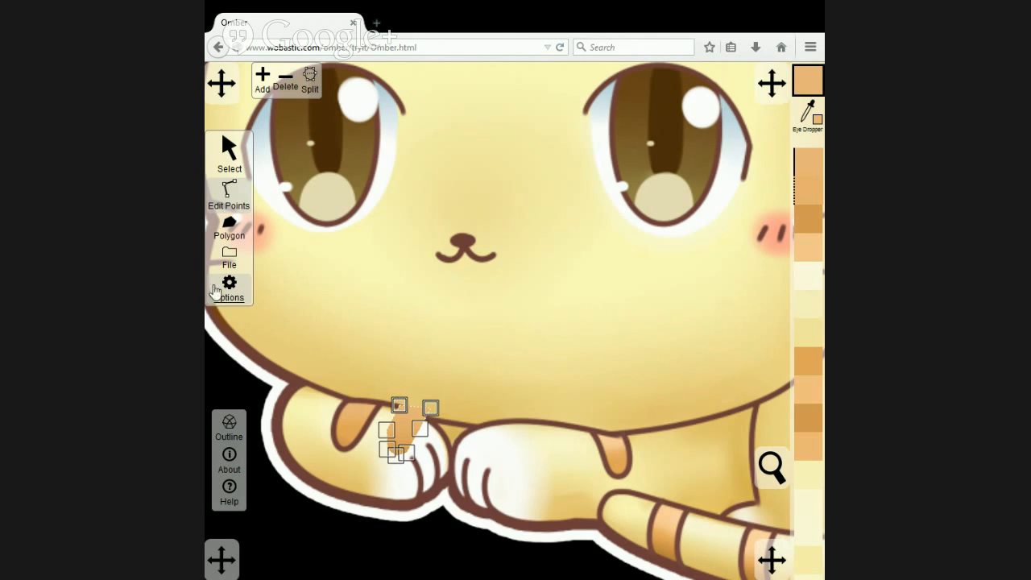
Compare the coloured paw stripe against the vector drawing and the reference by switching the reference image's stacking order.
click(229, 152)
click(369, 276)
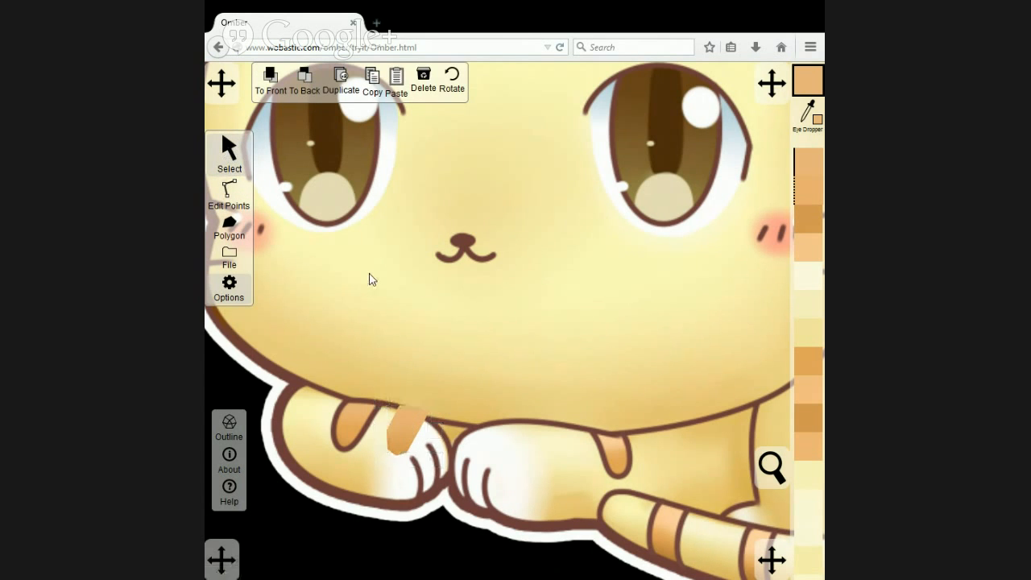
click(318, 87)
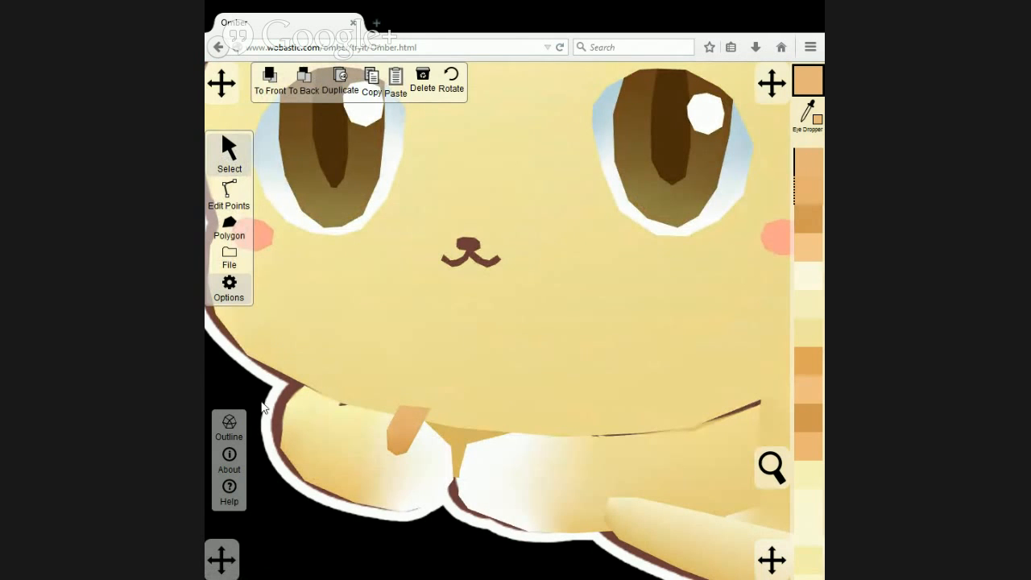
click(270, 80)
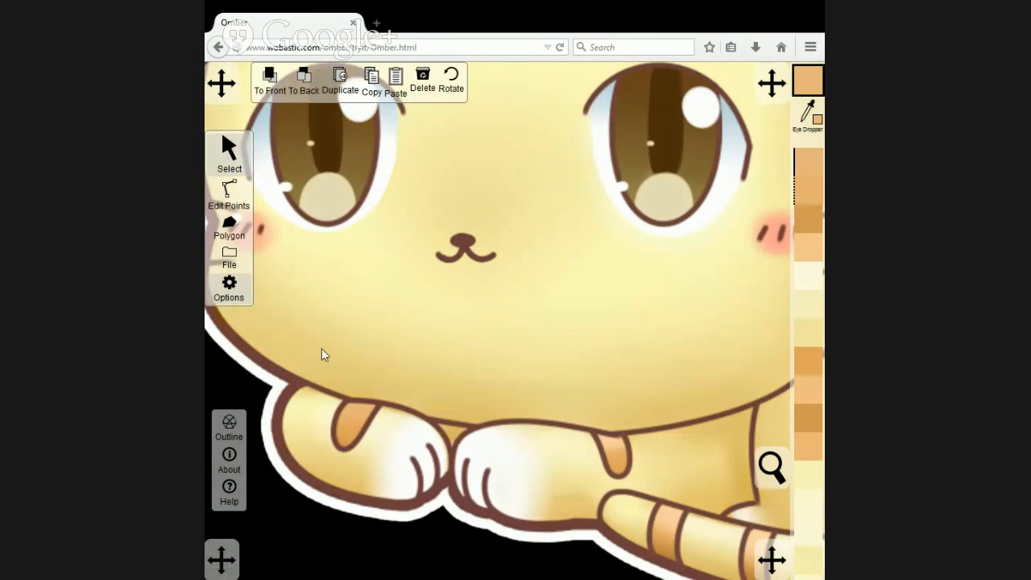
click(304, 87)
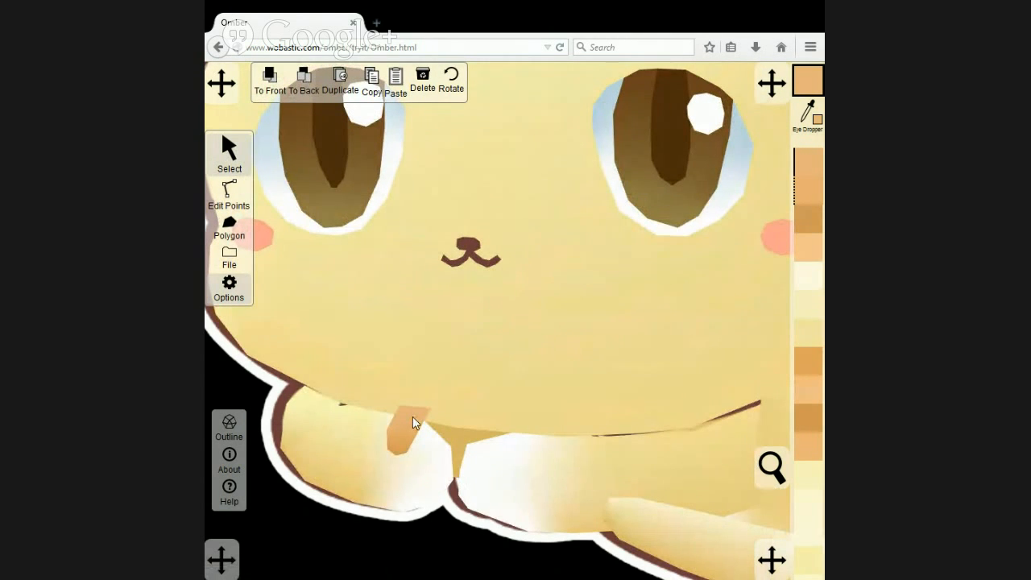
click(298, 90)
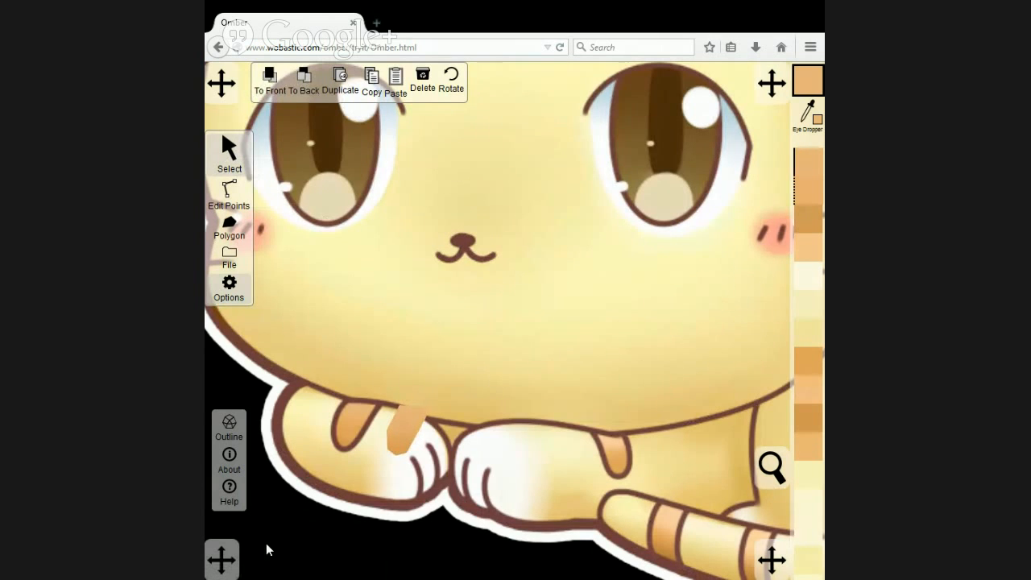
Move the paw stripe polygon back onto the original stripe of the left paw.
scroll(266, 540, down, 8)
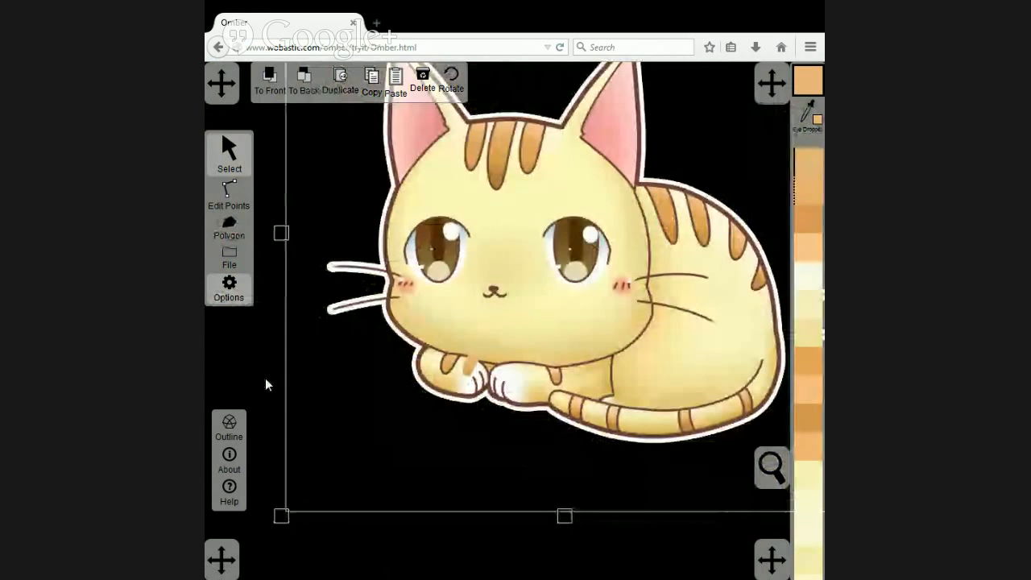
scroll(402, 415, up, 5)
click(391, 406)
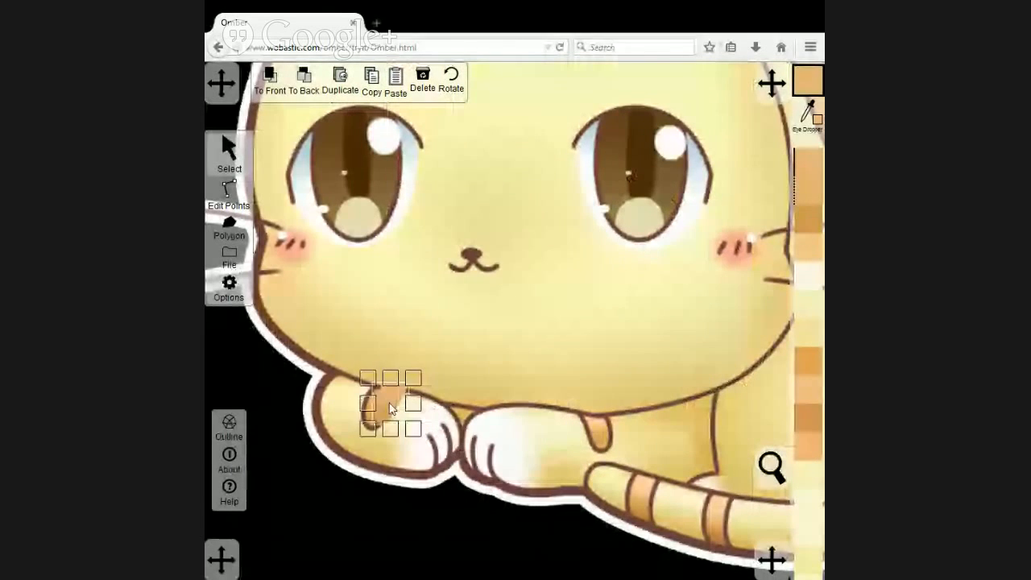
drag(391, 407, 384, 411)
Send the reference image behind the vector drawing to check the recoloured stripe on the left paw.
click(331, 350)
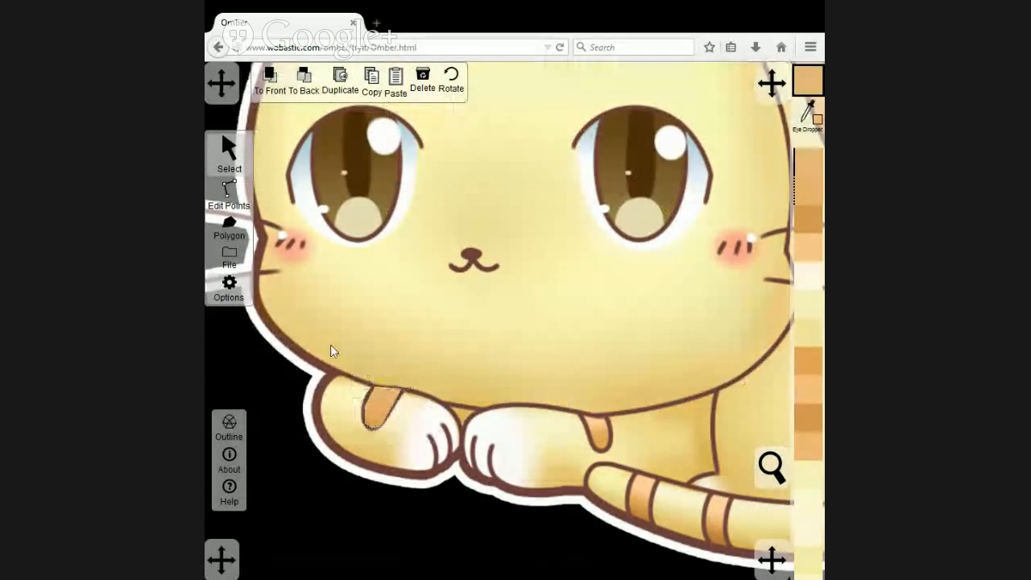
scroll(408, 472, up, 2)
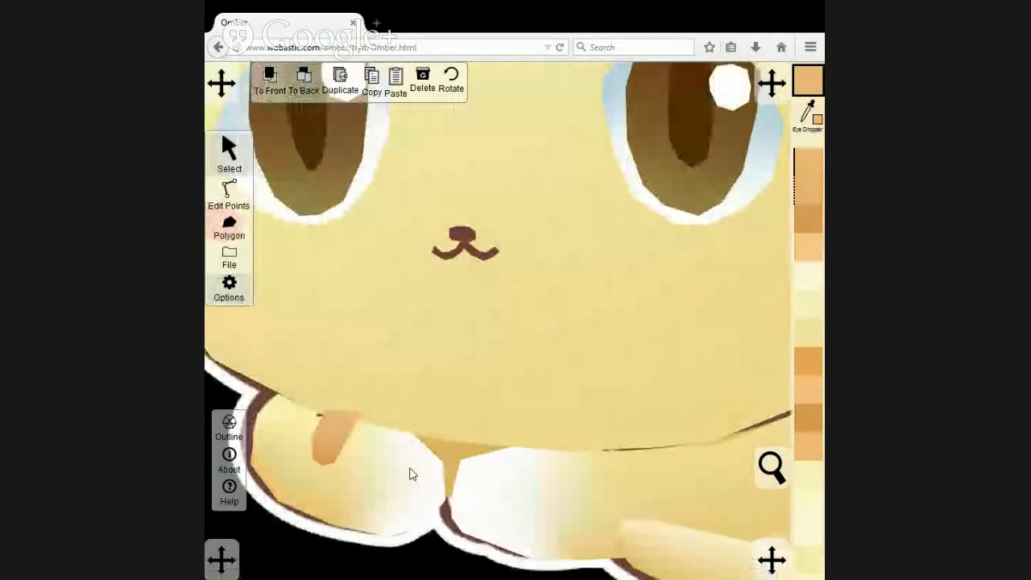
scroll(395, 469, down, 2)
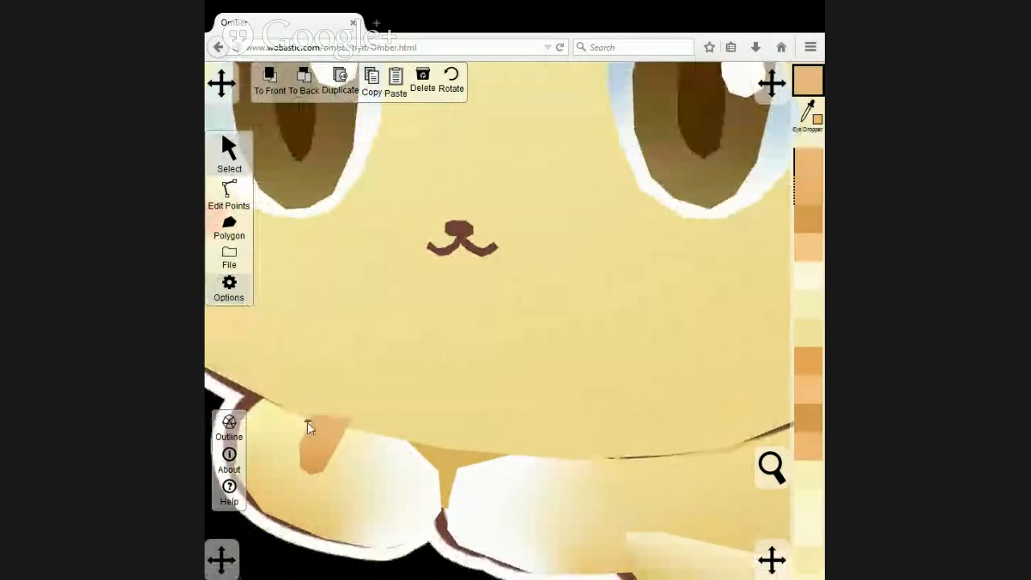
Align the left paw stripe's upper corner points with the matching points on the paw's upper edge.
click(360, 479)
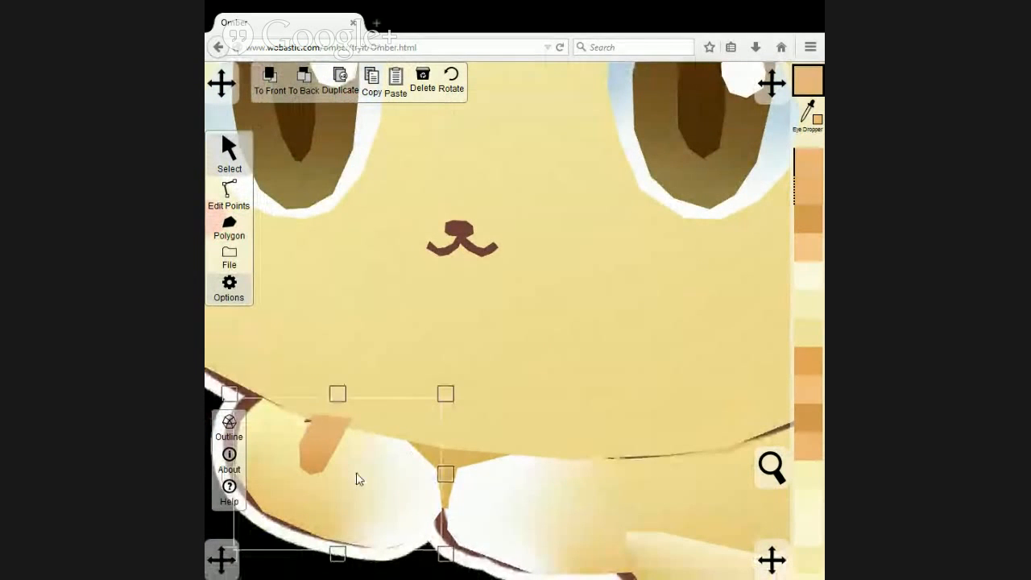
click(227, 197)
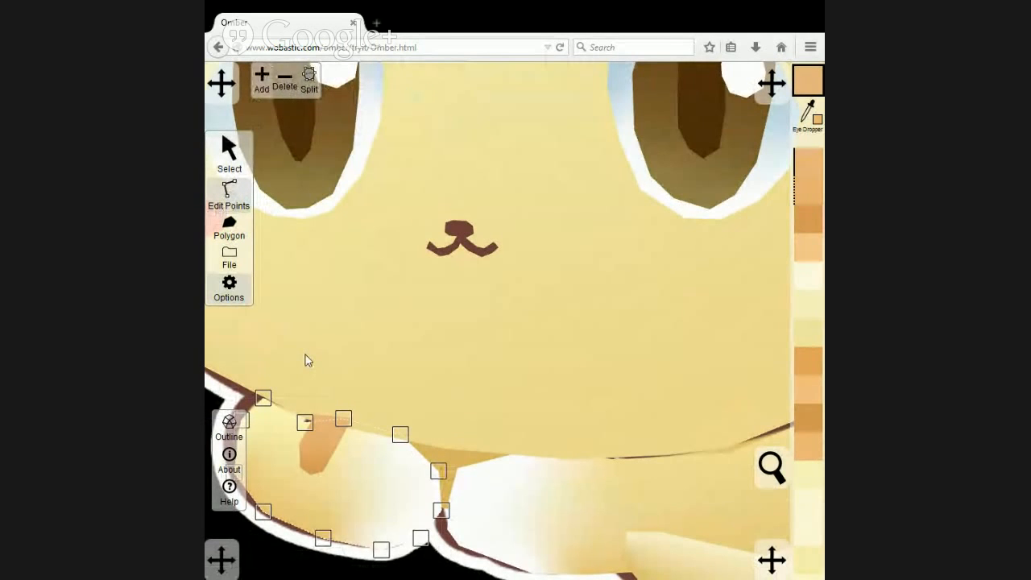
click(229, 153)
click(326, 439)
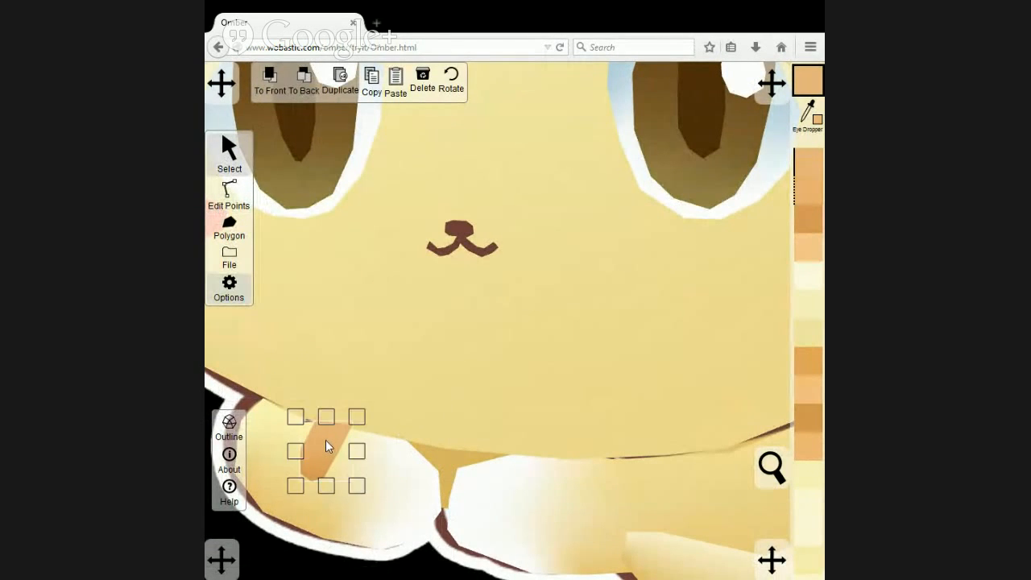
click(228, 194)
click(387, 490)
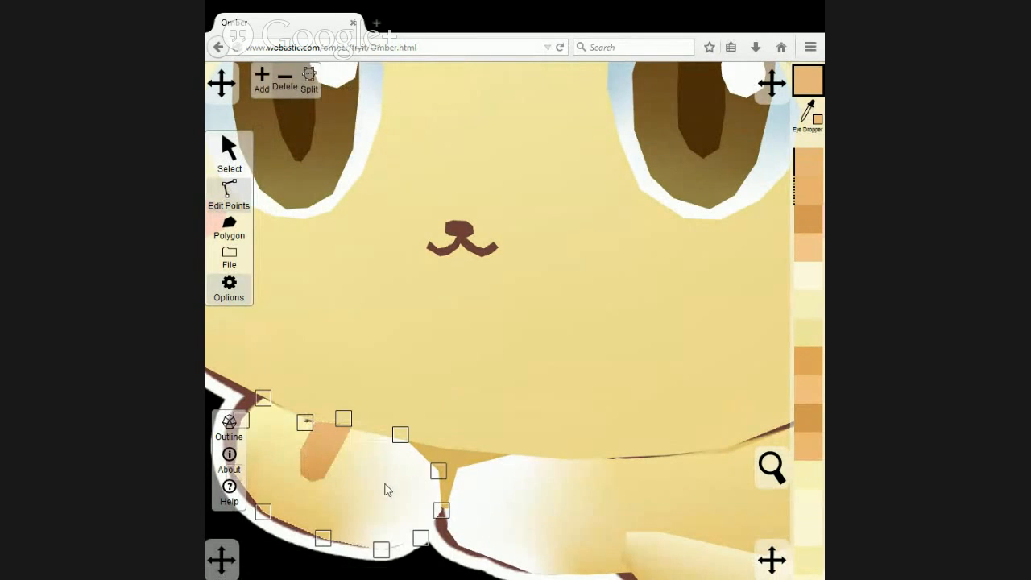
click(345, 419)
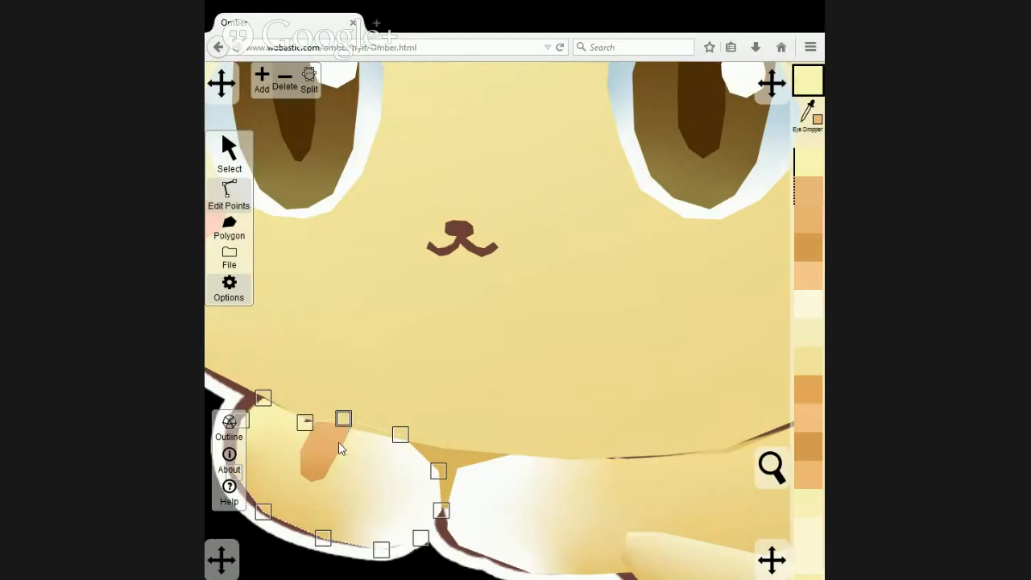
click(339, 448)
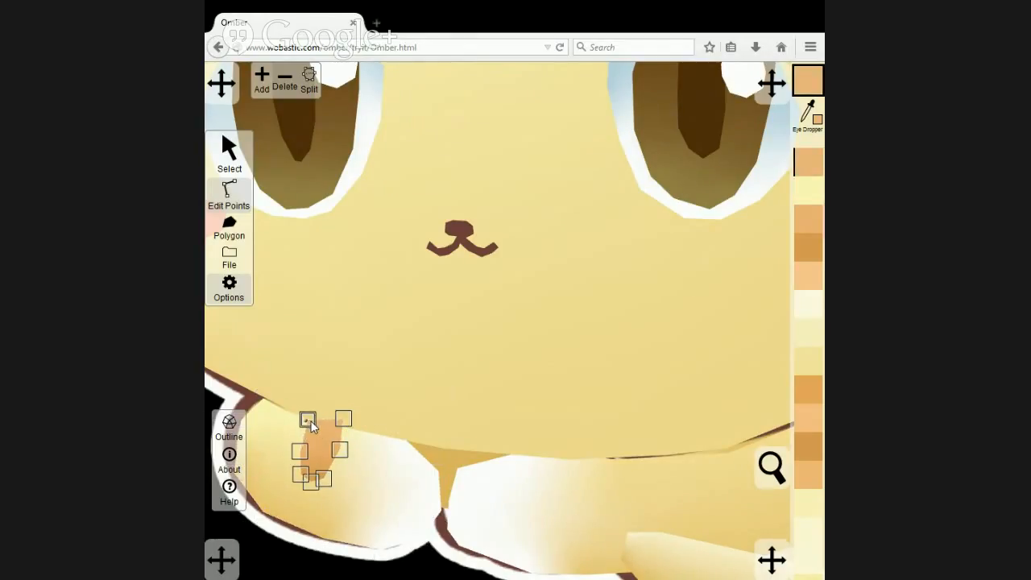
Shift the left paw stripe's middle and lower points slightly up and to the left, and deselect the stripe.
click(341, 452)
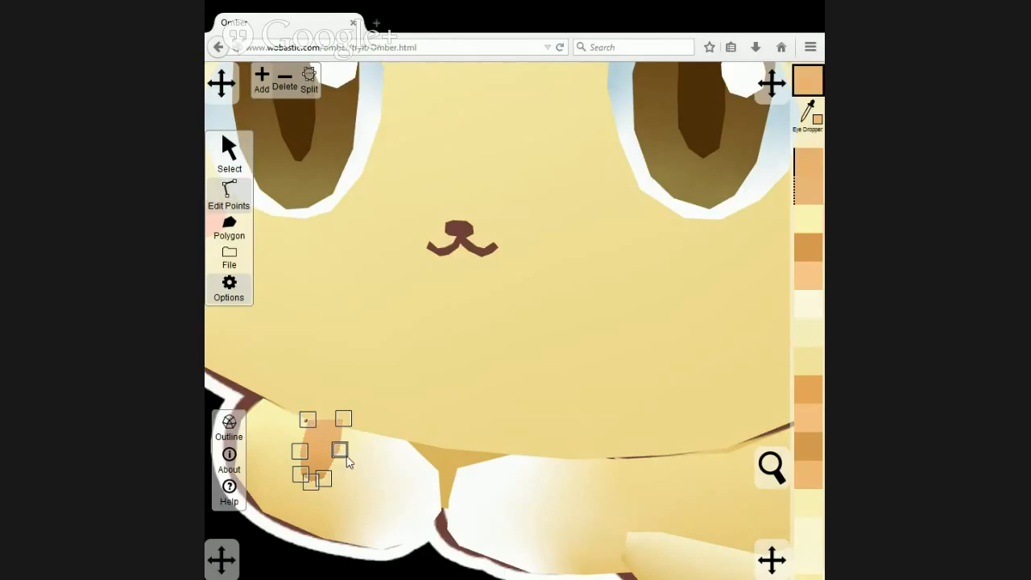
click(303, 450)
drag(334, 449, 339, 448)
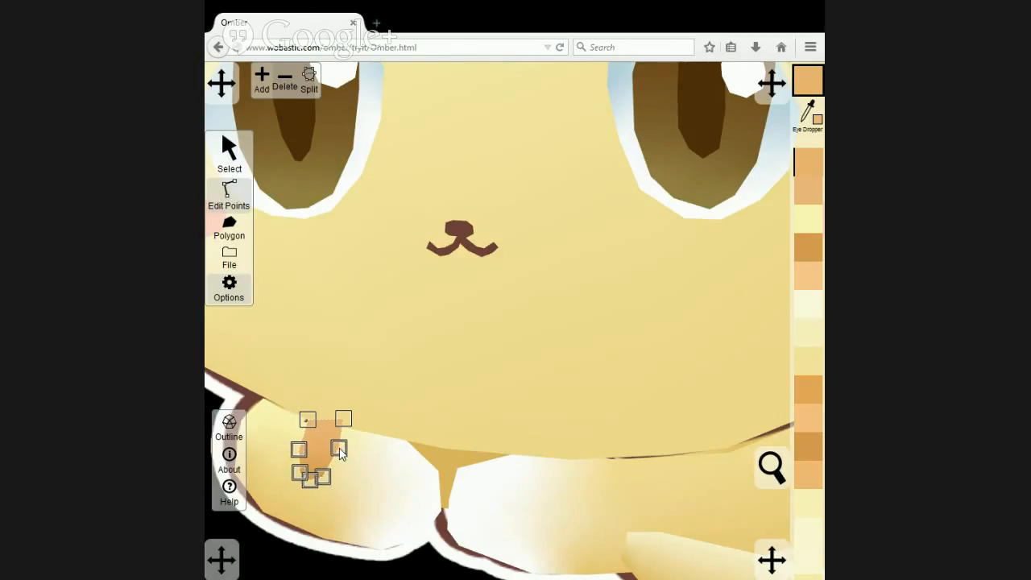
click(229, 151)
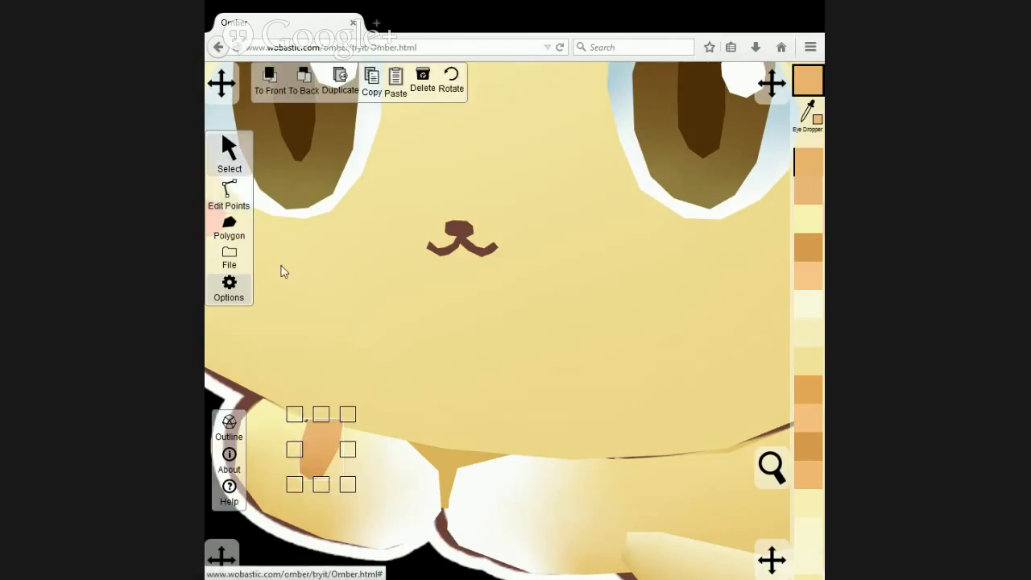
click(262, 545)
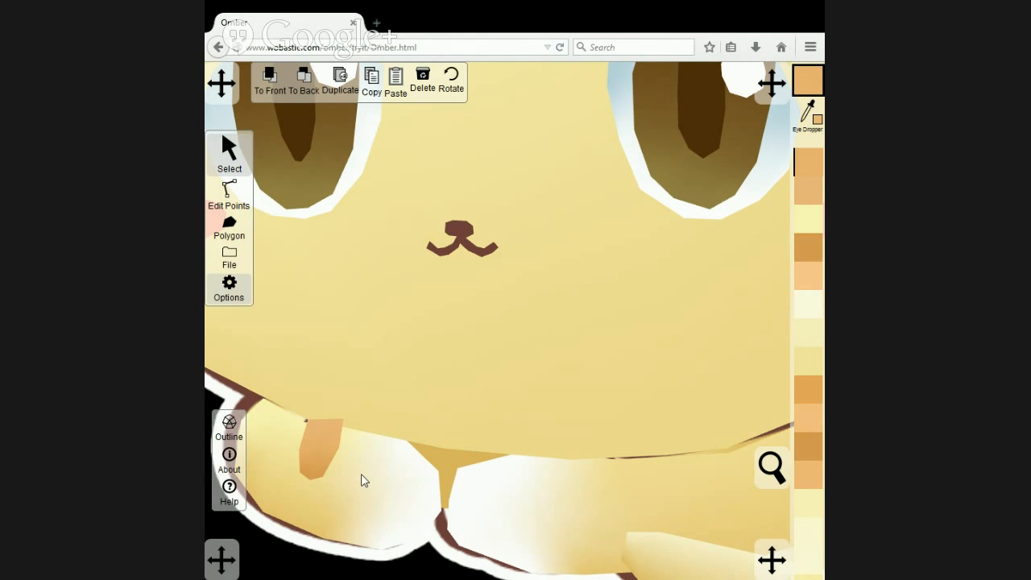
Compare the fitted left paw stripe with the reference by bringing the reference image forward and sending it back again.
click(269, 78)
click(303, 84)
click(360, 469)
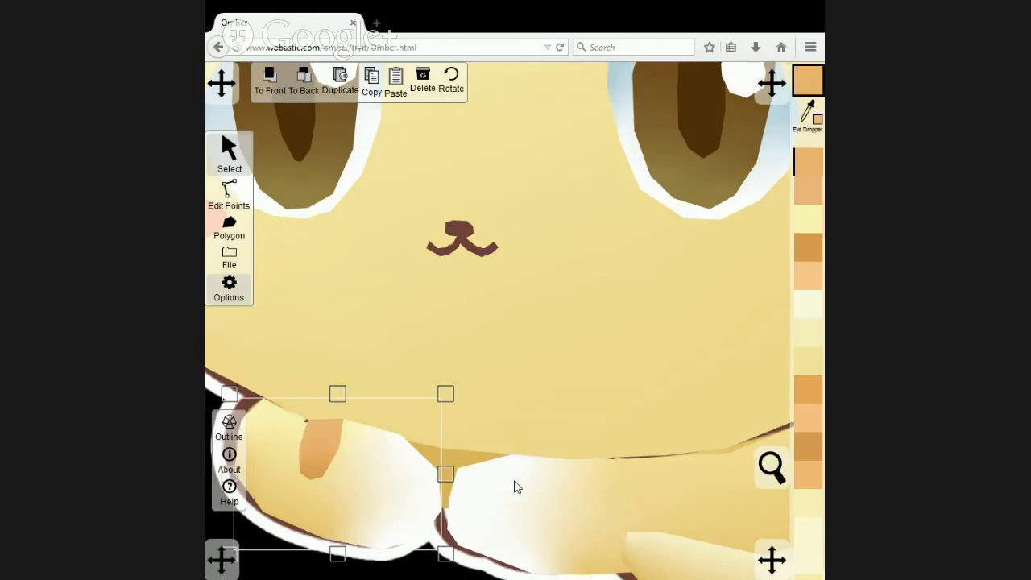
drag(516, 486, 463, 452)
scroll(462, 452, down, 5)
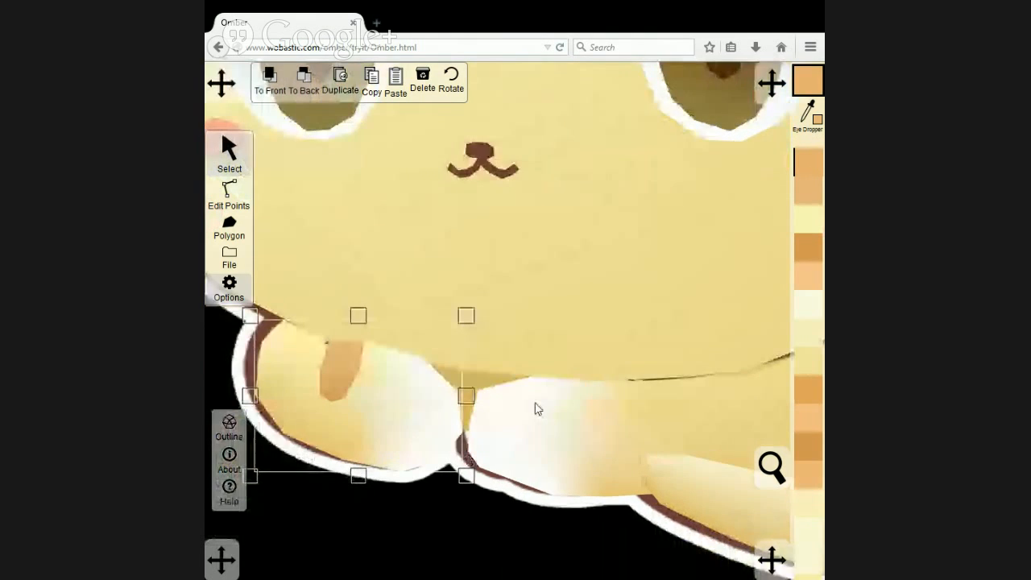
scroll(536, 402, down, 3)
drag(500, 414, 408, 460)
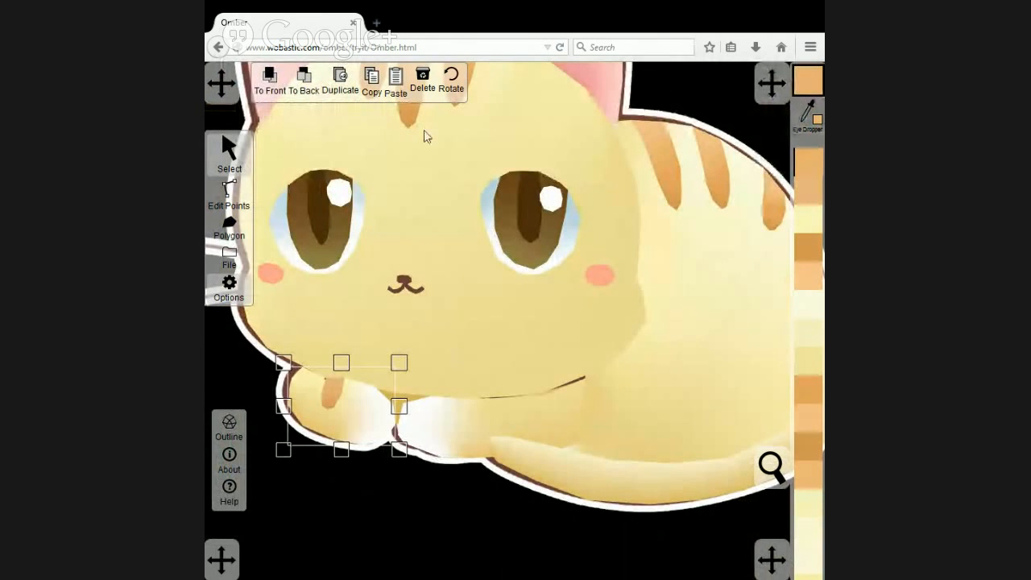
With the reference image in front, trace the right paw's stripe as a polygon and move it beside the original stripe.
click(441, 540)
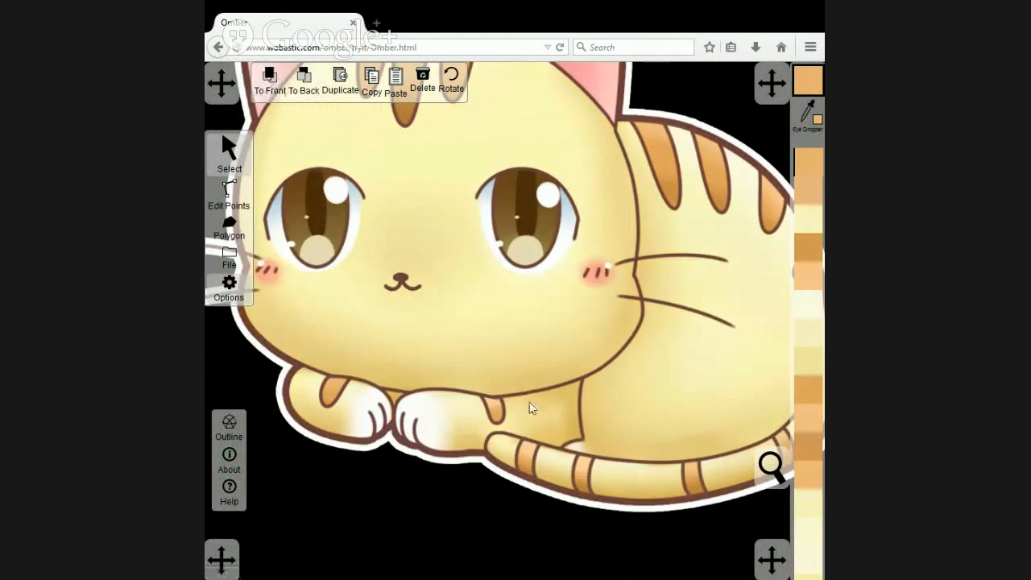
scroll(511, 423, up, 3)
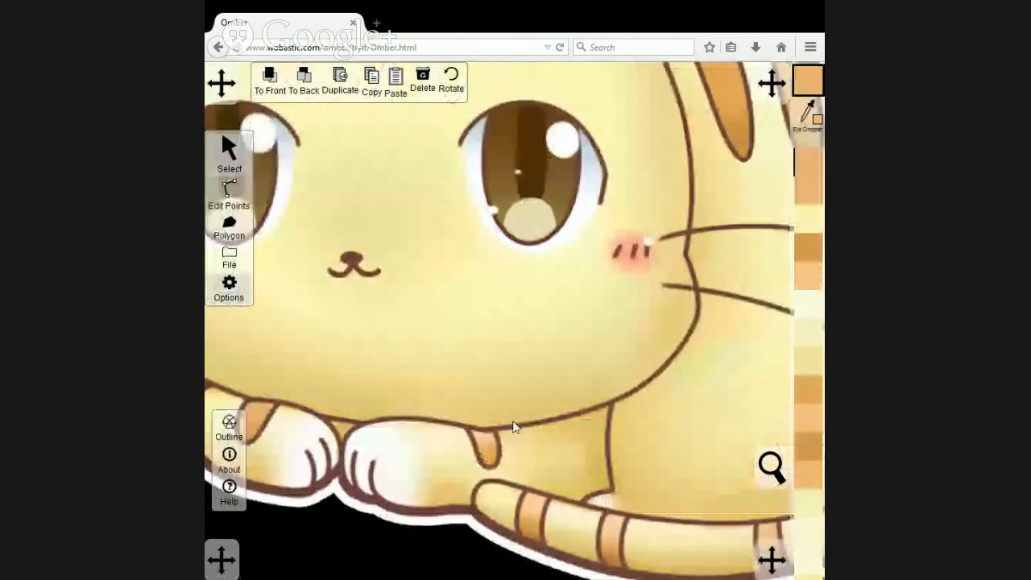
drag(534, 498, 445, 412)
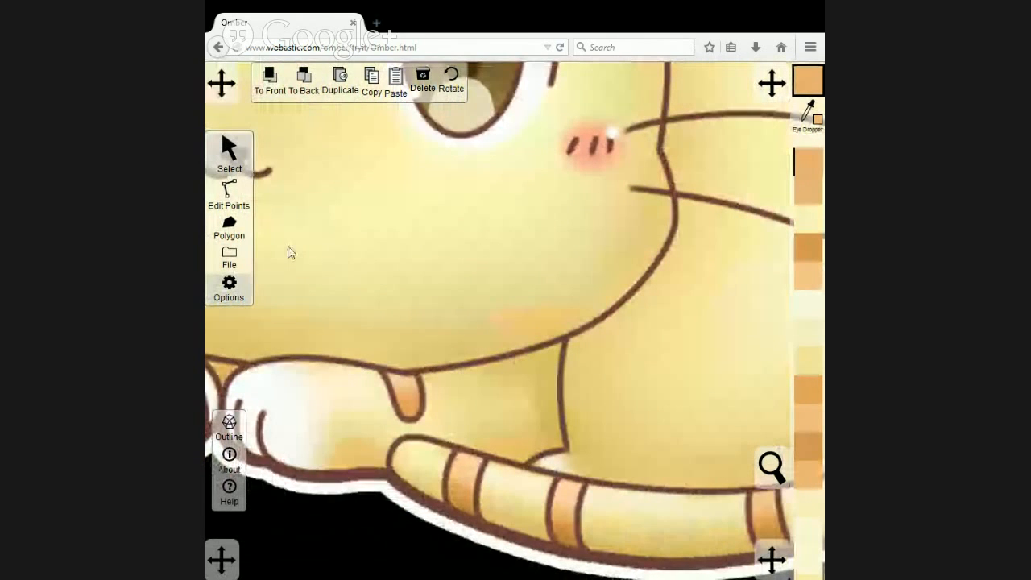
click(229, 228)
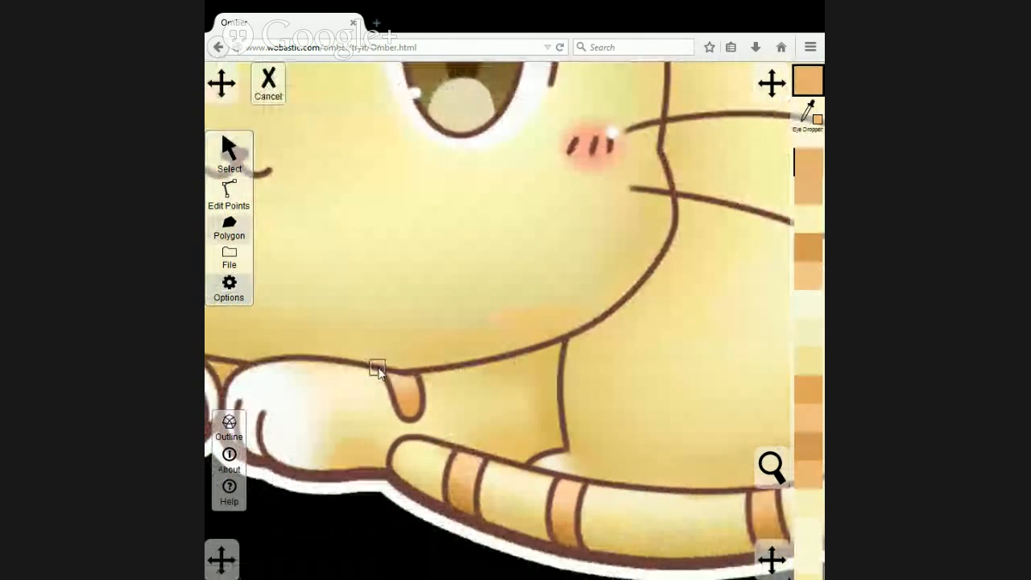
click(410, 420)
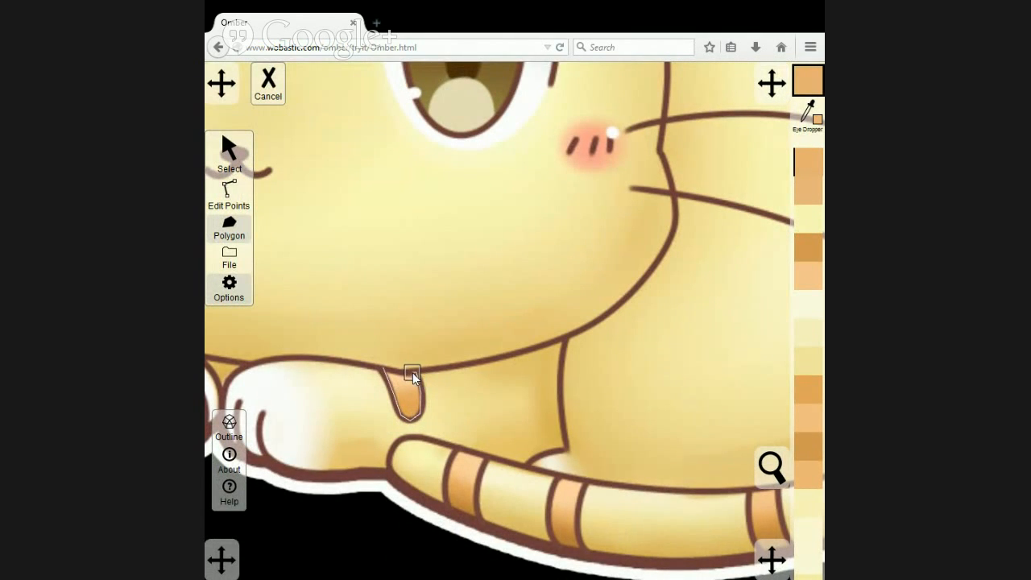
click(384, 368)
click(229, 151)
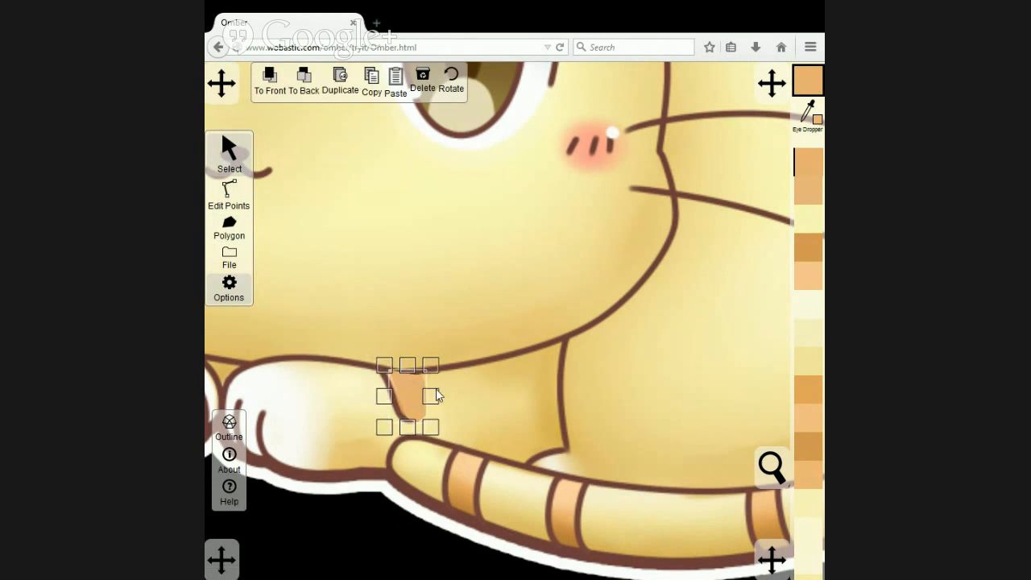
drag(408, 369, 452, 385)
Colour the right paw stripe's upper, middle and lower points with shades sampled from the matching parts of the original stripe.
click(234, 215)
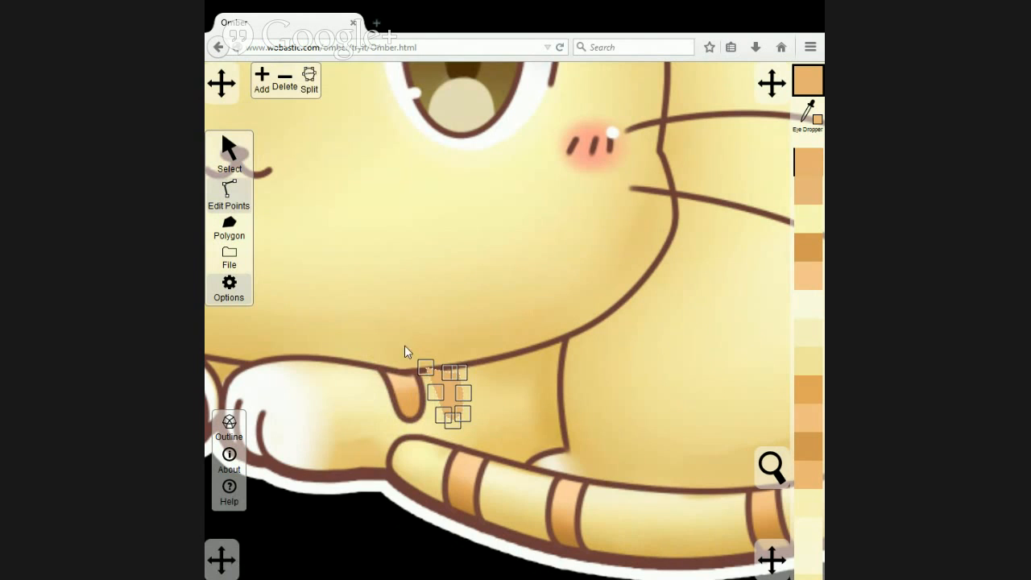
drag(395, 341, 472, 376)
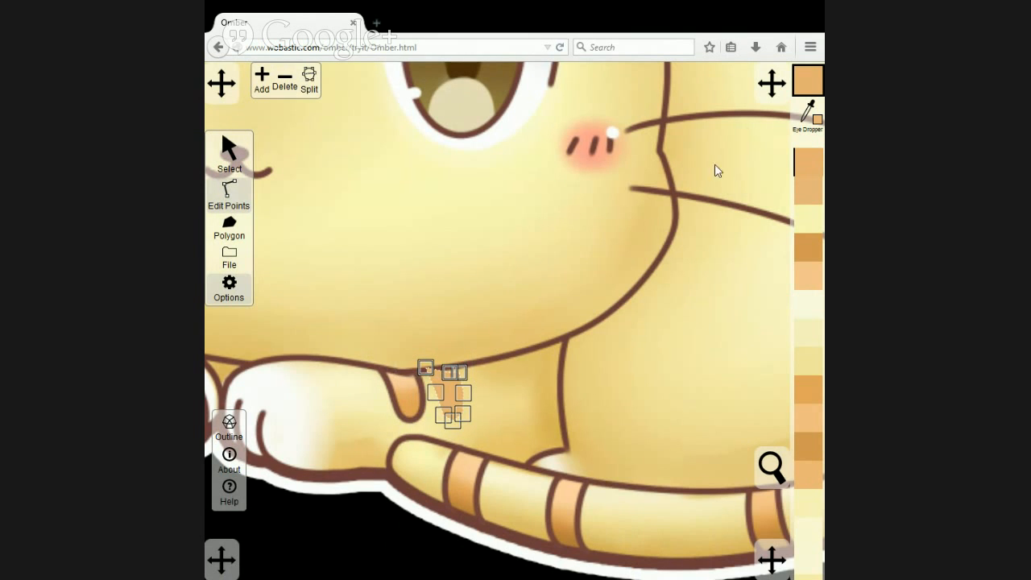
click(806, 113)
click(399, 376)
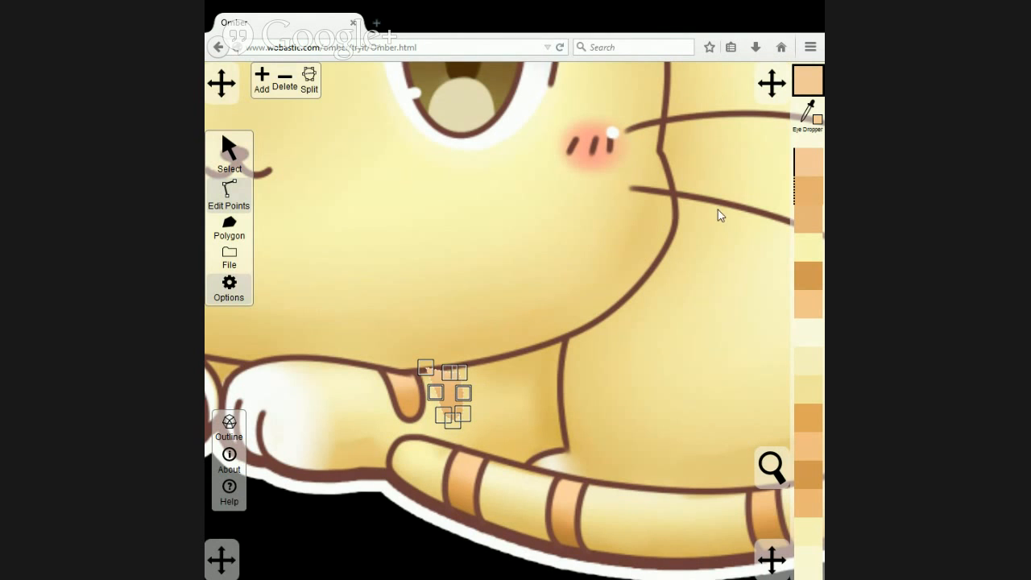
click(806, 113)
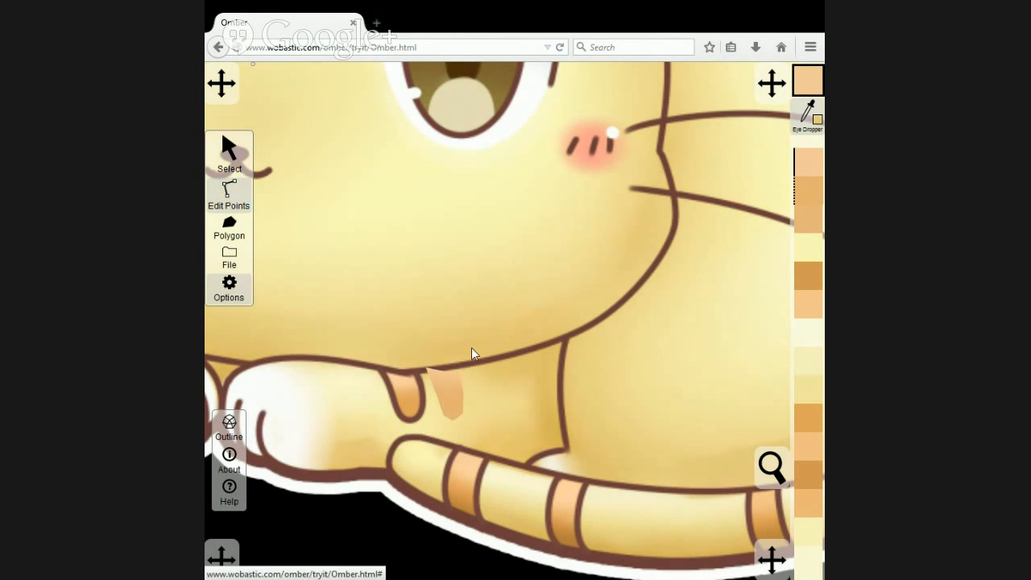
click(398, 388)
drag(437, 411, 433, 408)
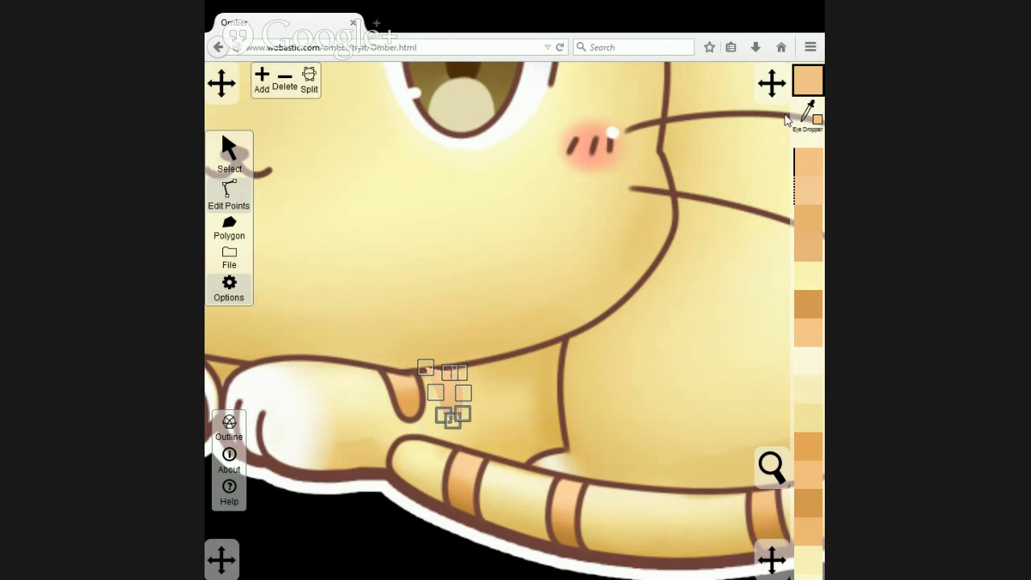
click(807, 112)
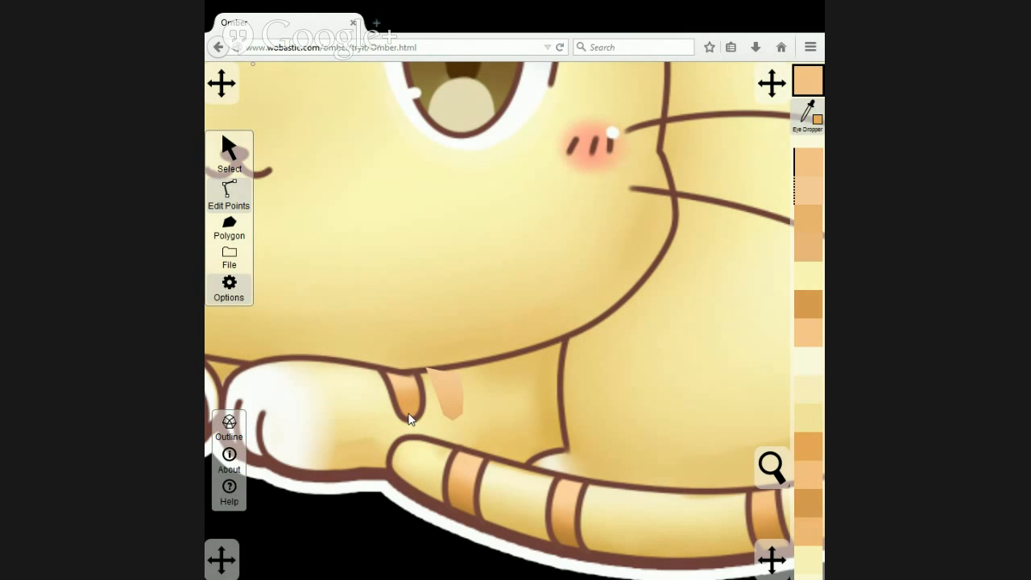
click(409, 419)
Move the coloured stripe back onto the right paw's original stripe and send the reference image behind the drawing.
click(229, 157)
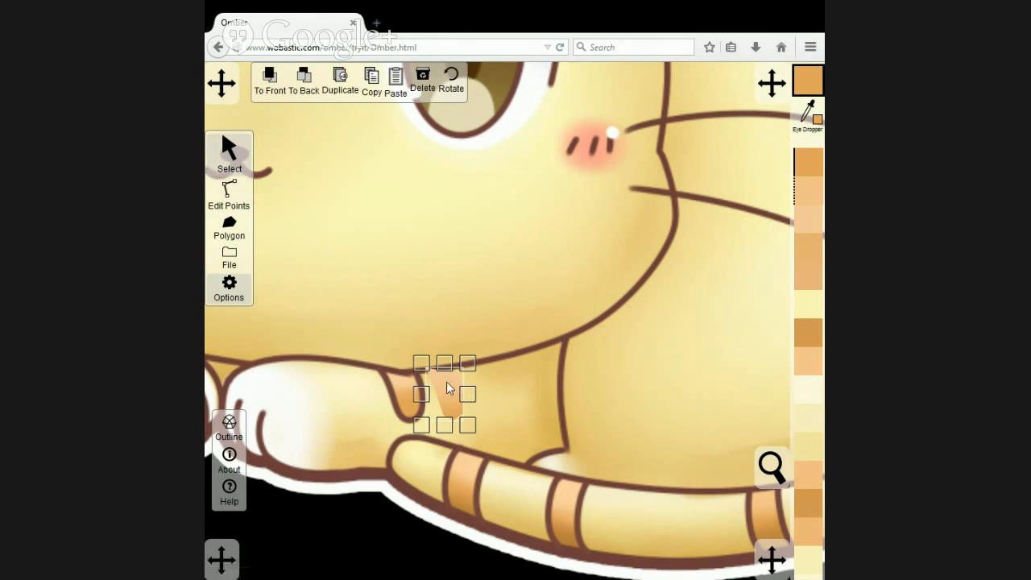
drag(449, 388, 408, 389)
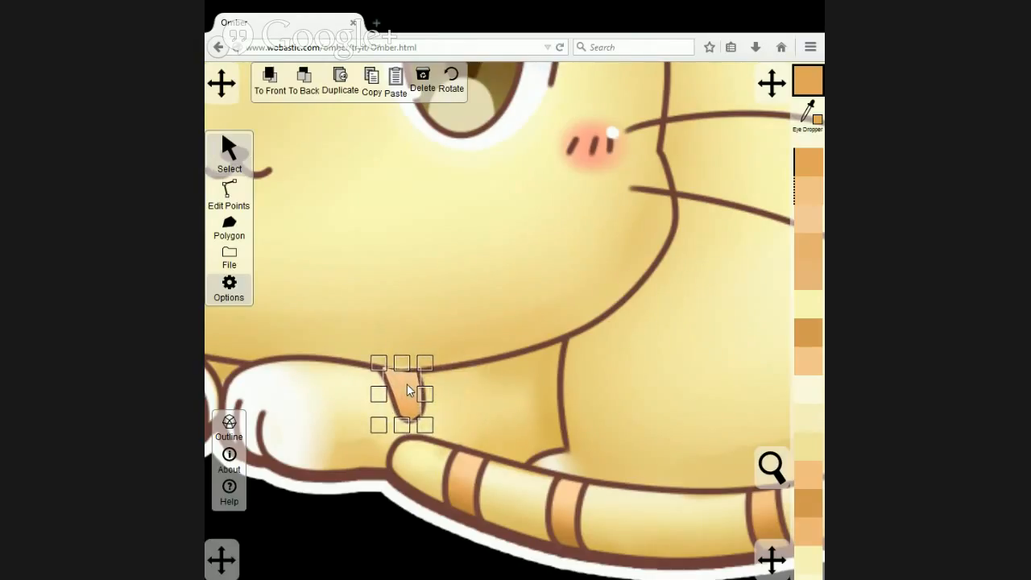
click(349, 528)
click(304, 78)
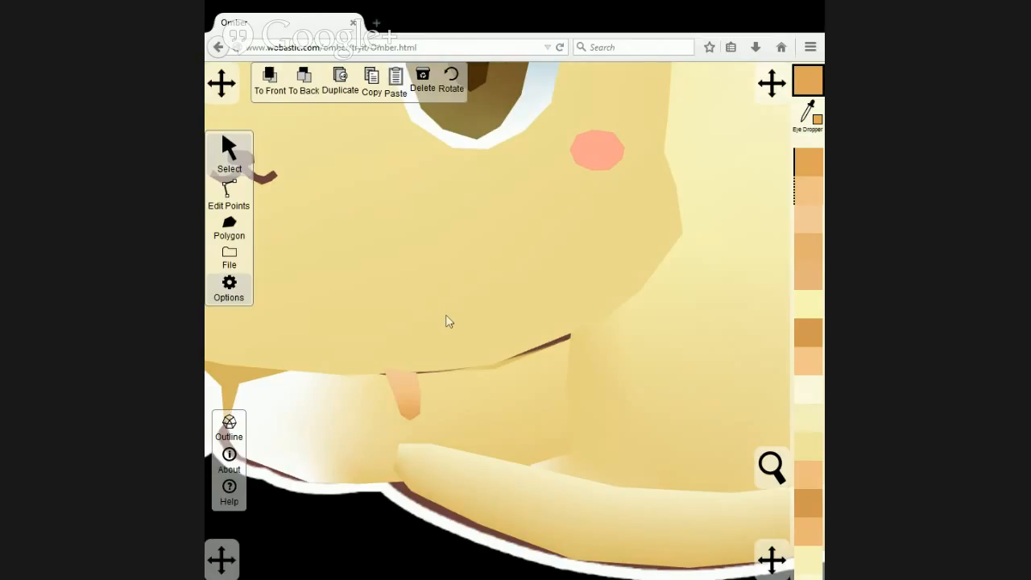
Add a point to the right paw's upper edge at the right-hand corner of its stripe.
click(501, 392)
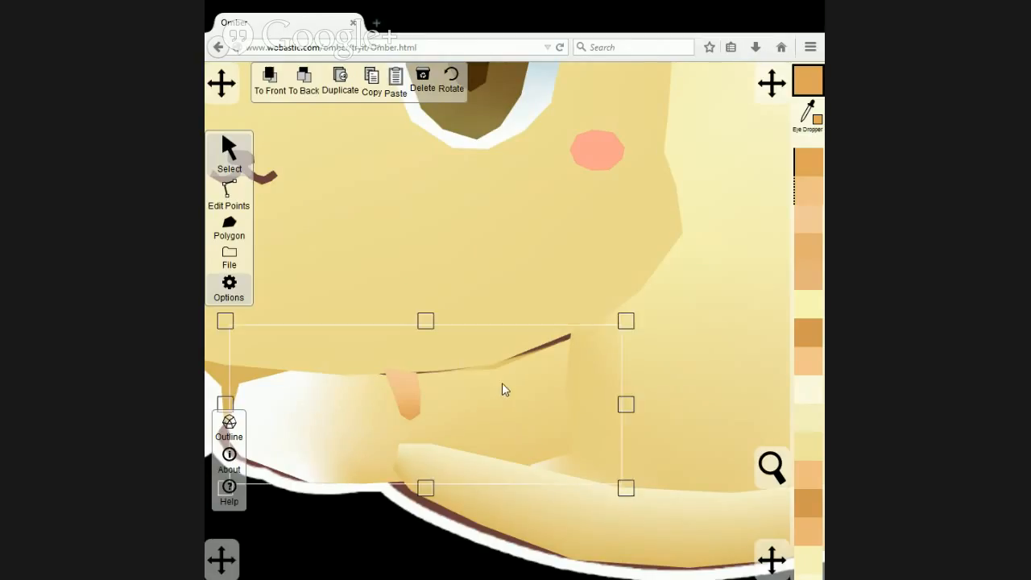
click(228, 195)
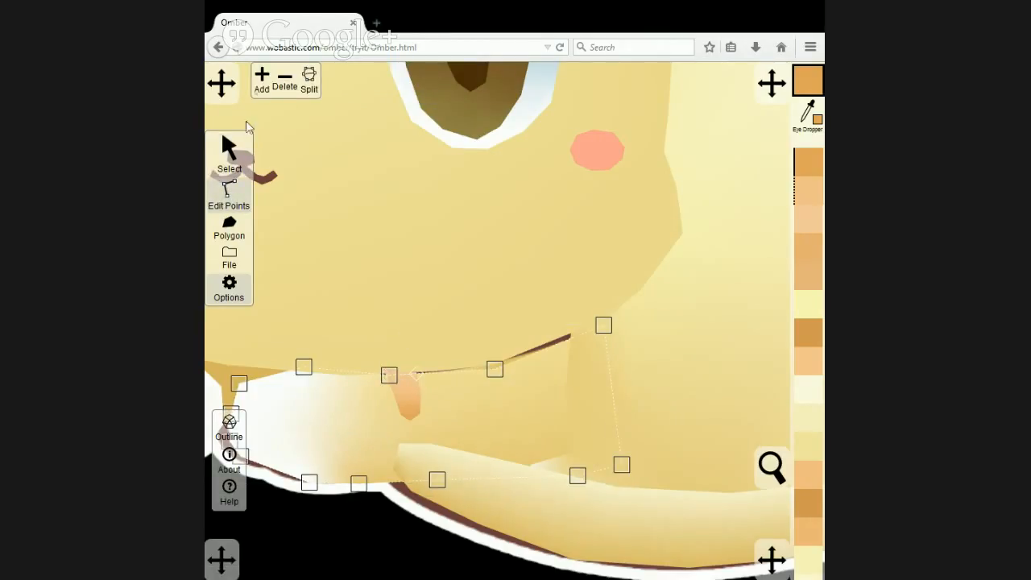
click(261, 84)
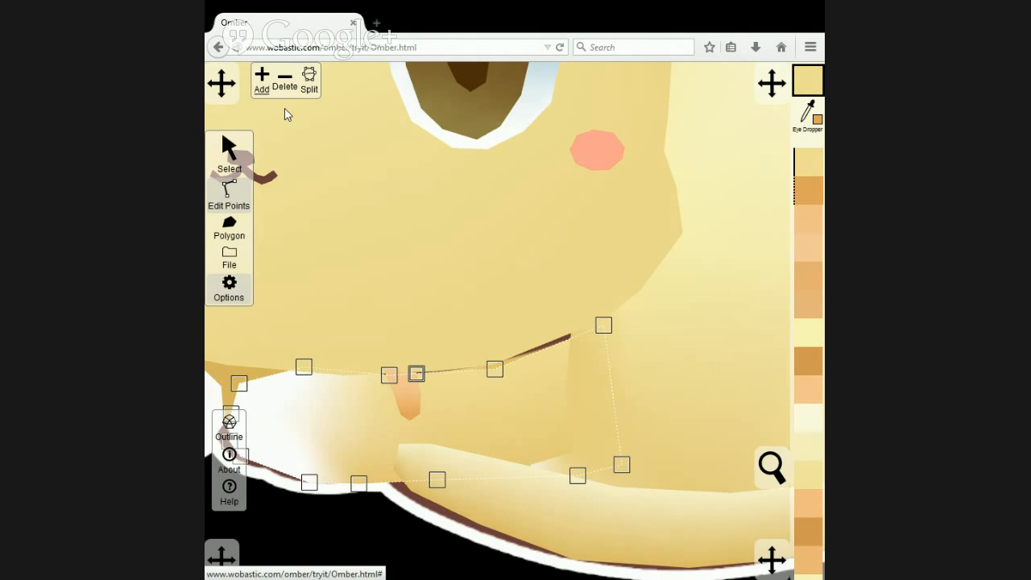
Delete the extra point on the right paw stripe's upper edge and fit its upper-left corner to the paw's edge.
click(401, 389)
scroll(403, 388, up, 3)
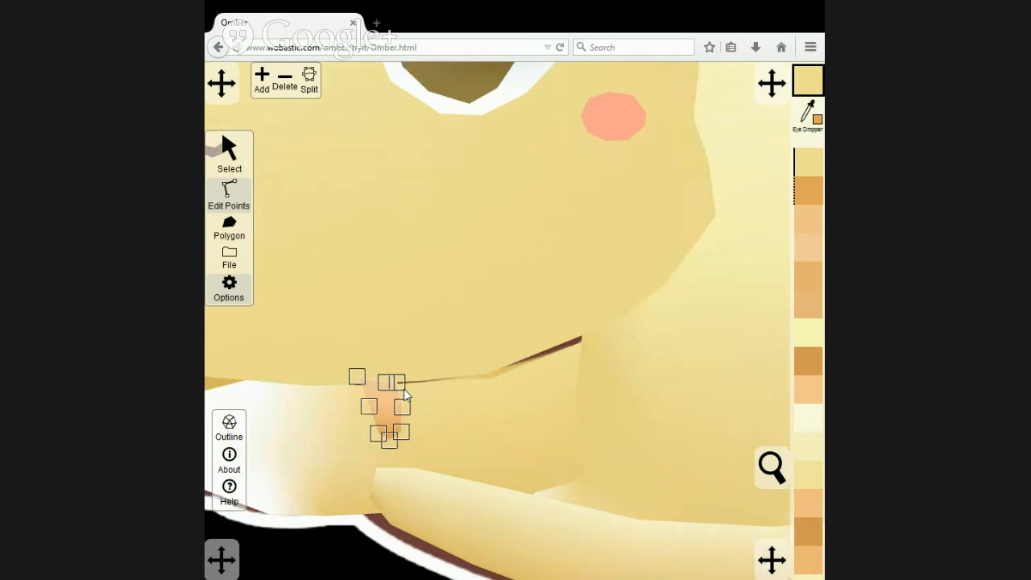
click(375, 387)
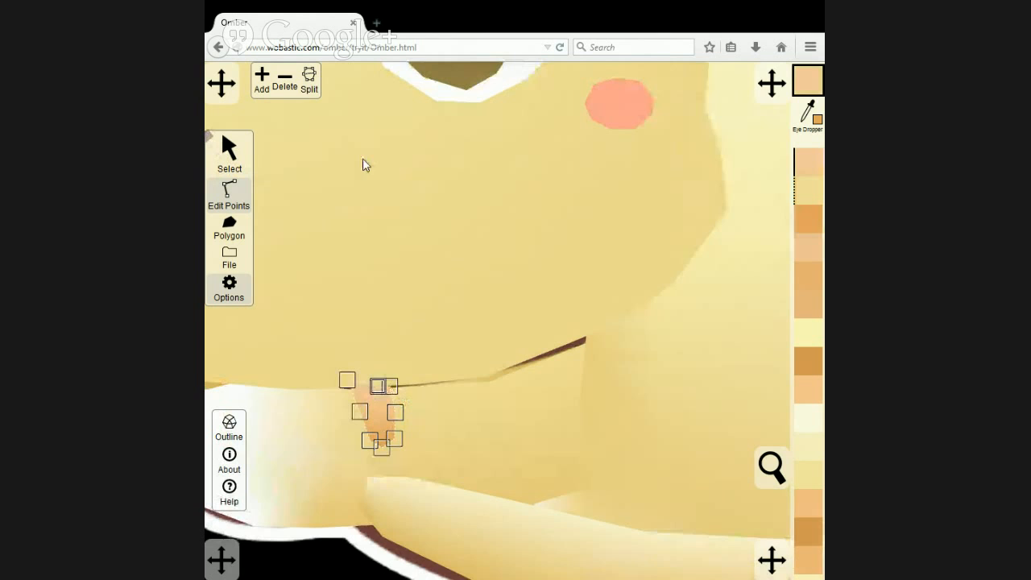
click(294, 93)
drag(347, 380, 352, 394)
scroll(451, 398, down, 5)
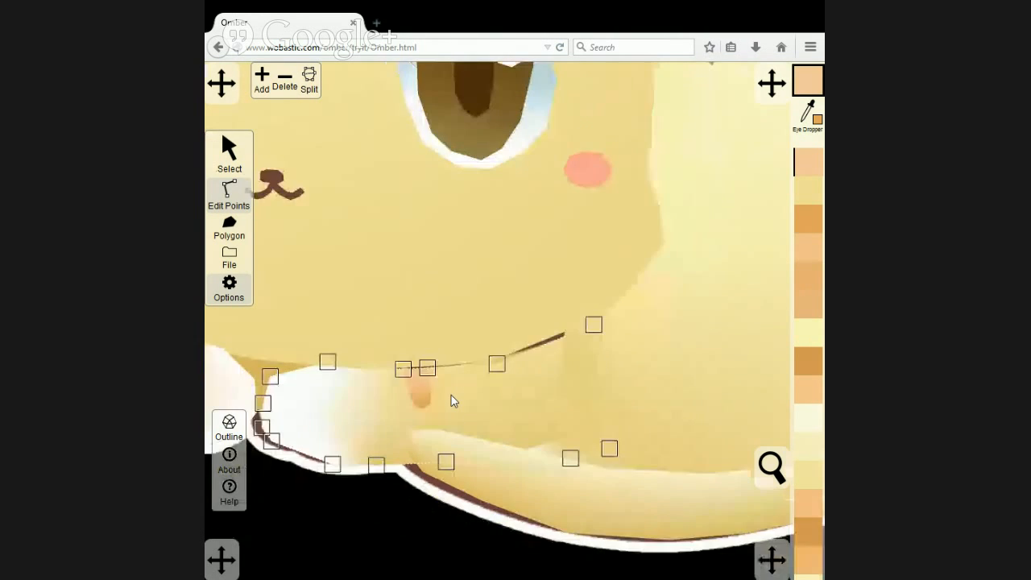
Compare the drawing with the reference image by alternately bringing the reference to the front and sending it to the back.
click(371, 459)
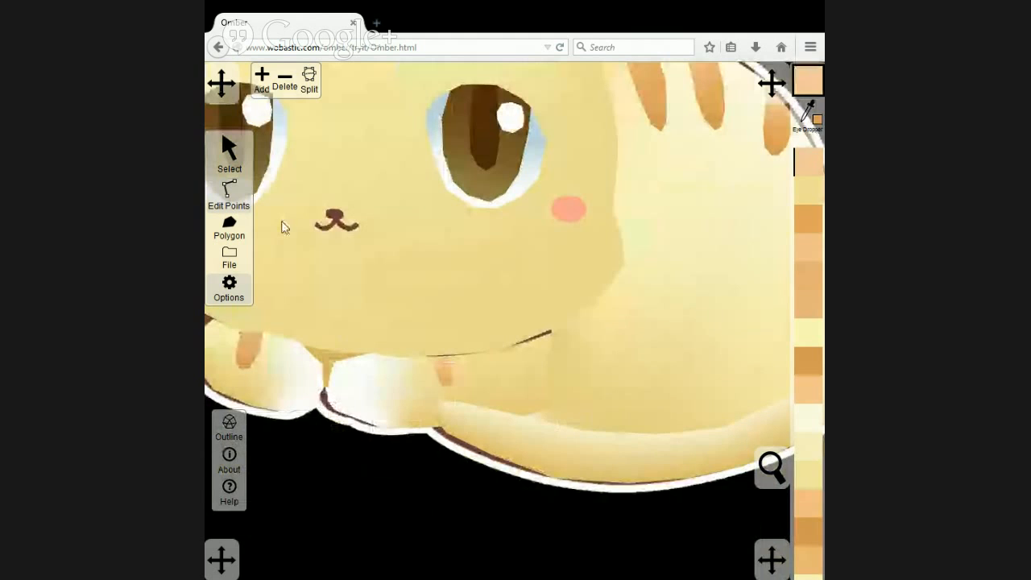
scroll(322, 389, down, 5)
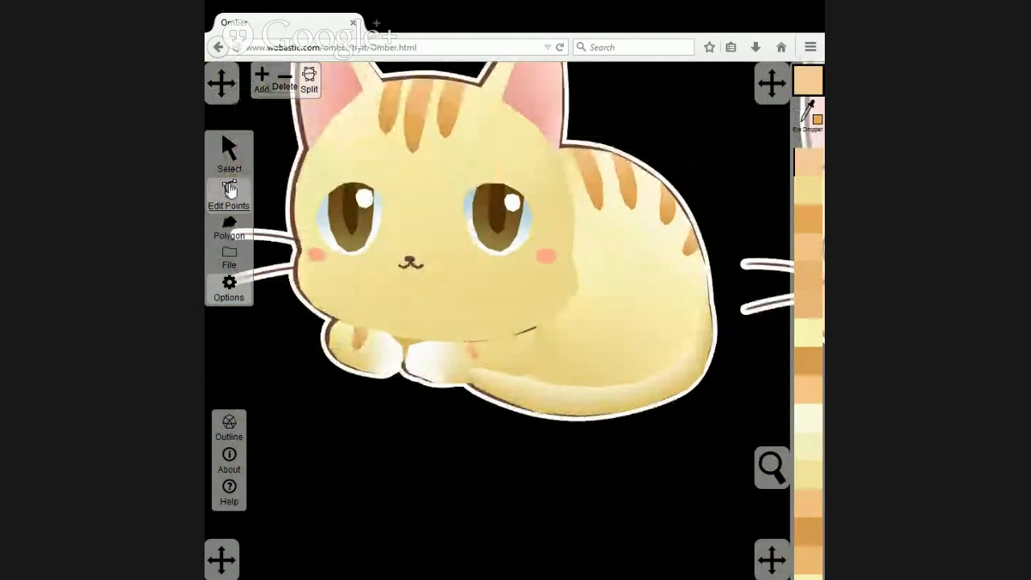
click(228, 151)
drag(295, 323, 295, 321)
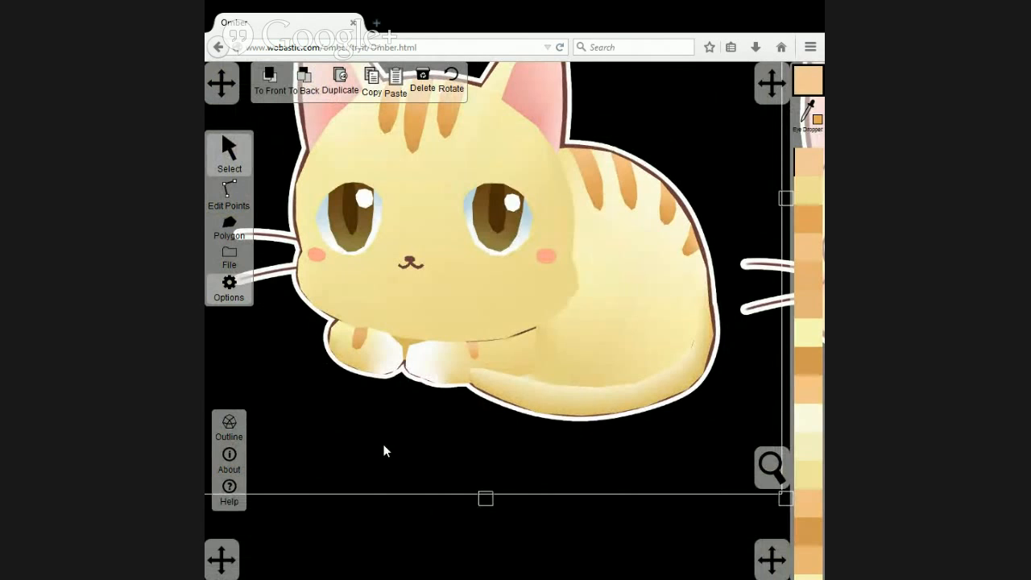
click(270, 81)
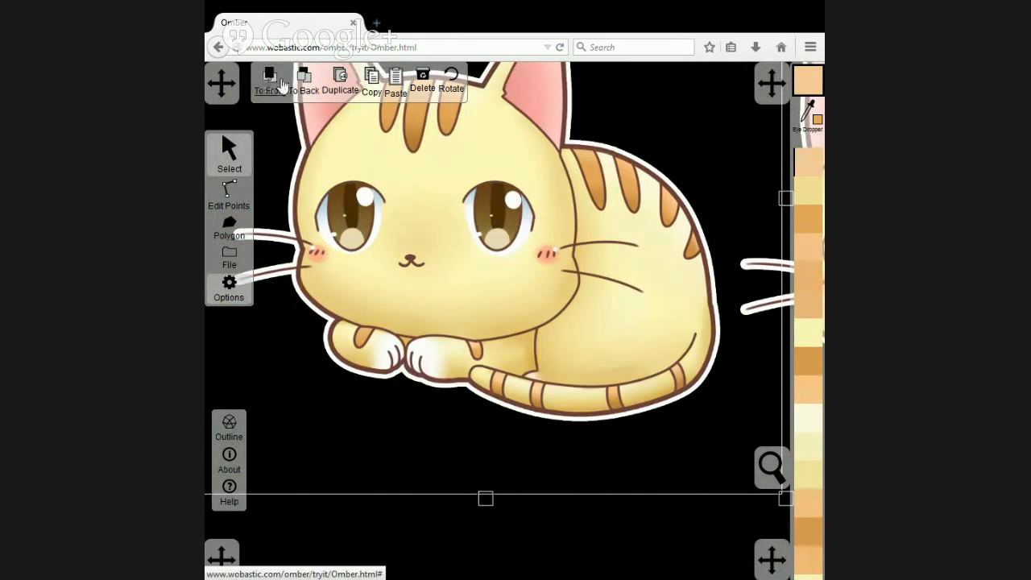
click(304, 82)
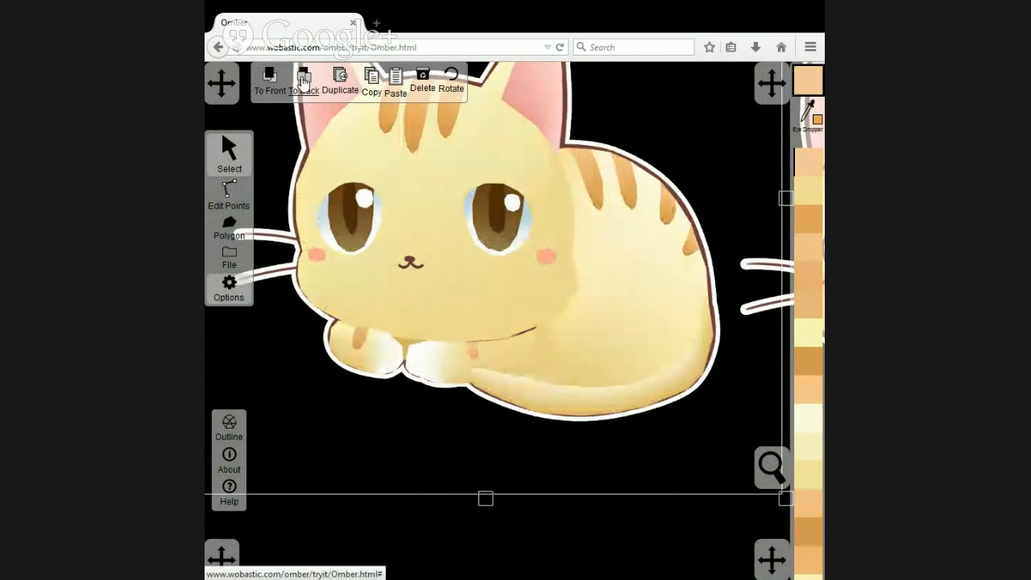
click(272, 81)
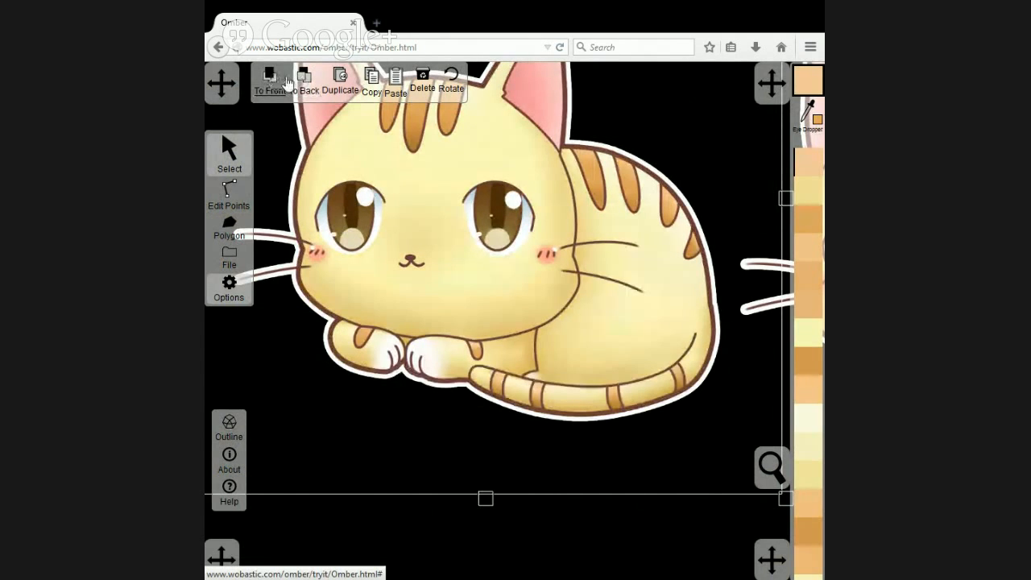
click(302, 83)
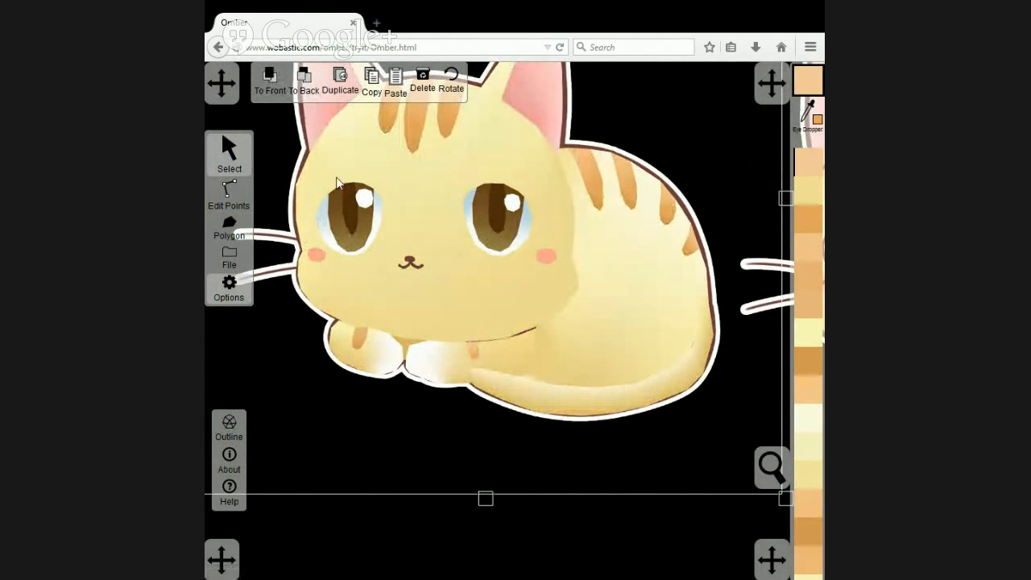
click(277, 89)
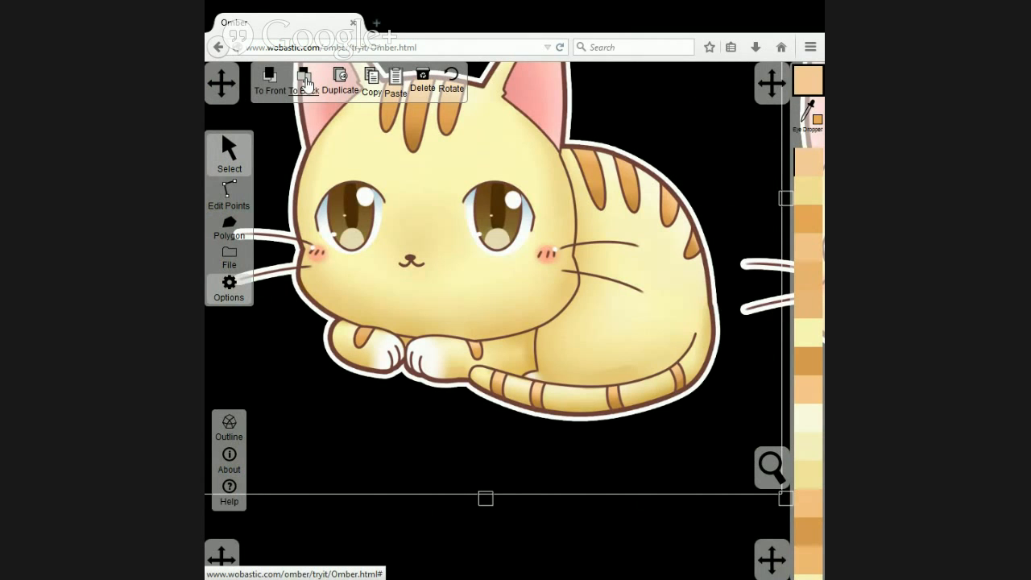
click(306, 83)
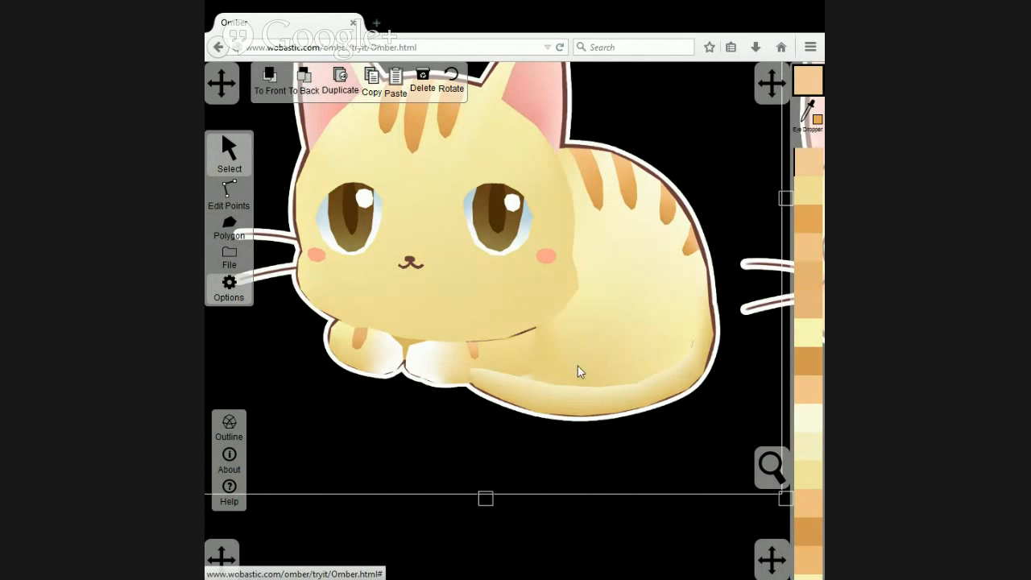
Bring the reference image to the front and trace the stripe nearest the tail's tip as a polygon.
click(278, 85)
scroll(554, 426, up, 5)
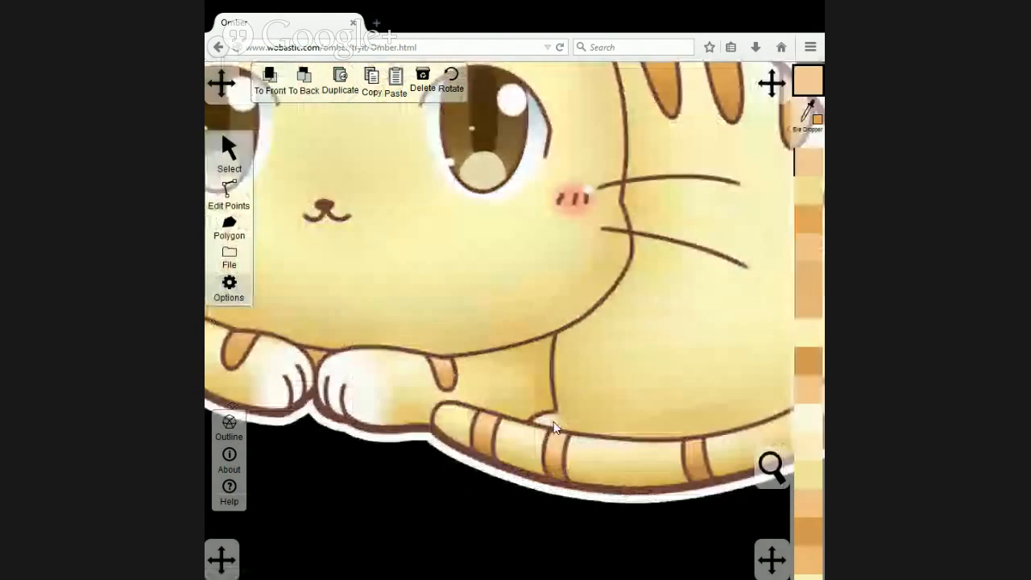
scroll(554, 425, up, 2)
drag(585, 488, 509, 441)
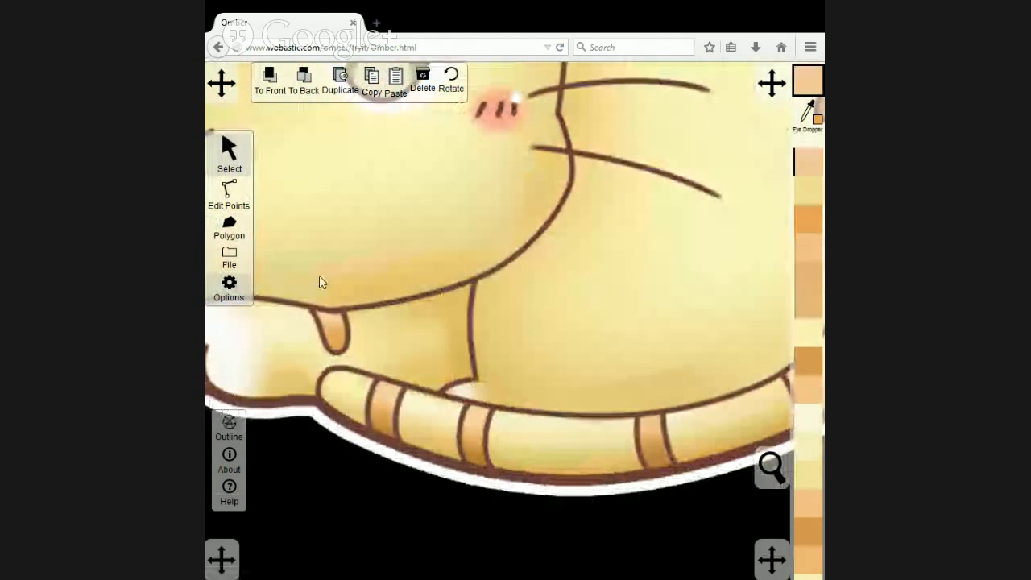
click(229, 227)
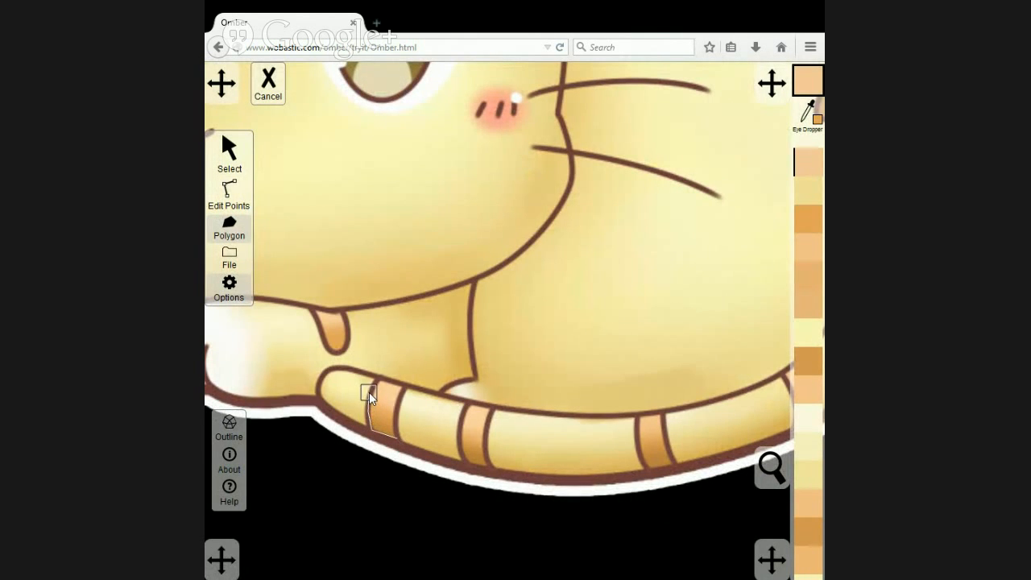
click(400, 387)
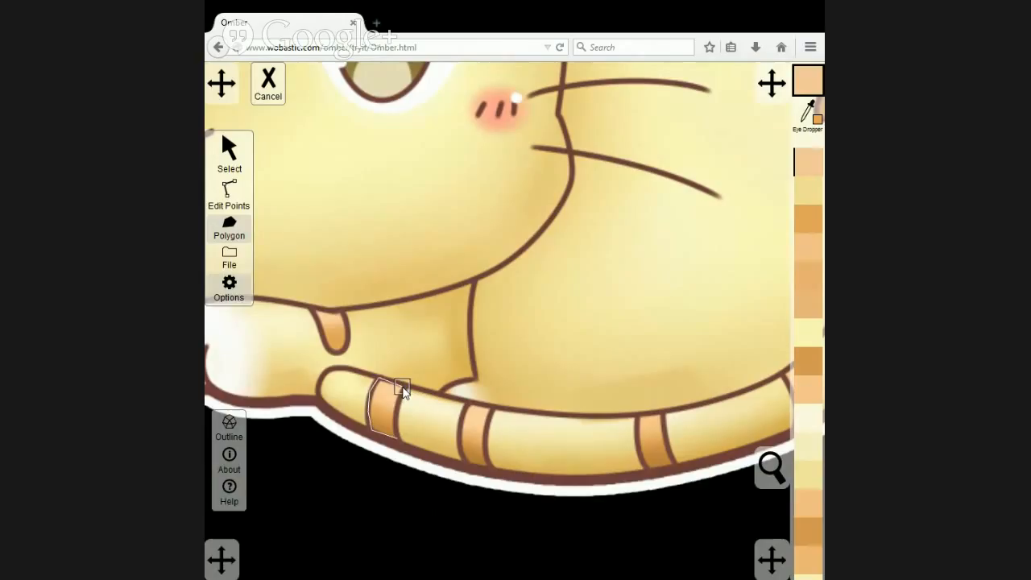
click(397, 434)
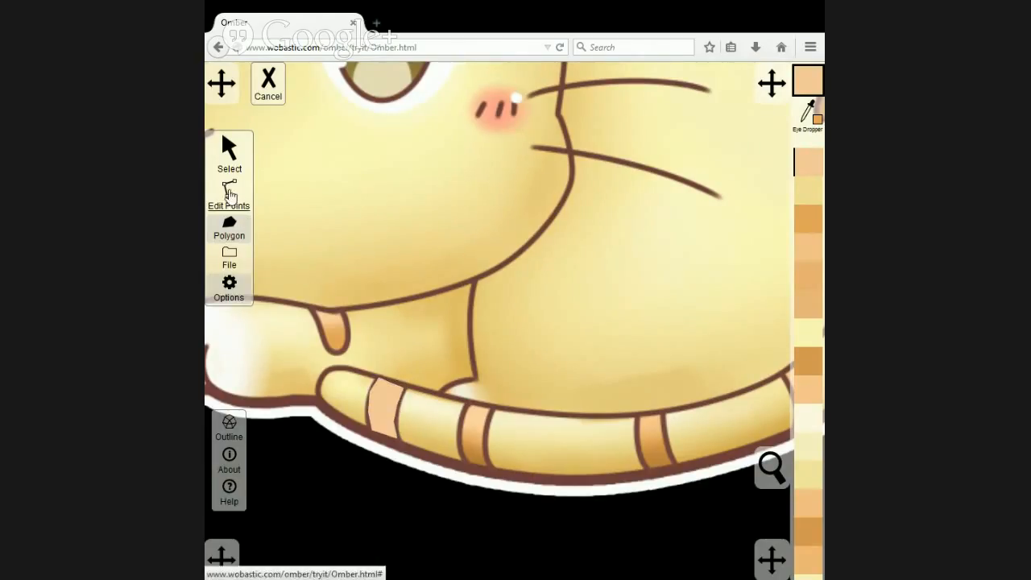
Fill the traced tail-tip stripe with the light orange sampled from the upper part of the neighbouring original stripe.
click(229, 161)
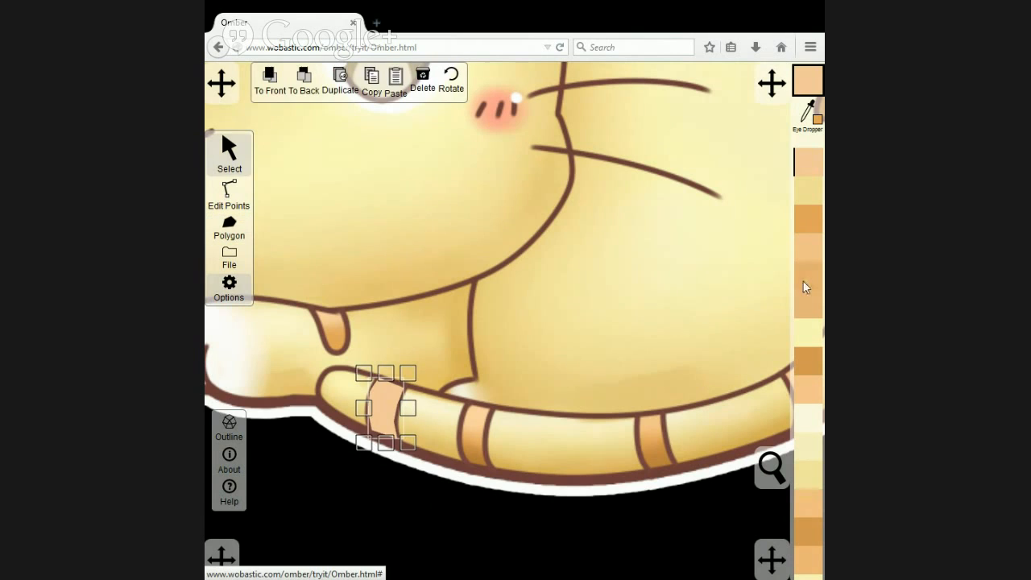
click(810, 112)
click(481, 413)
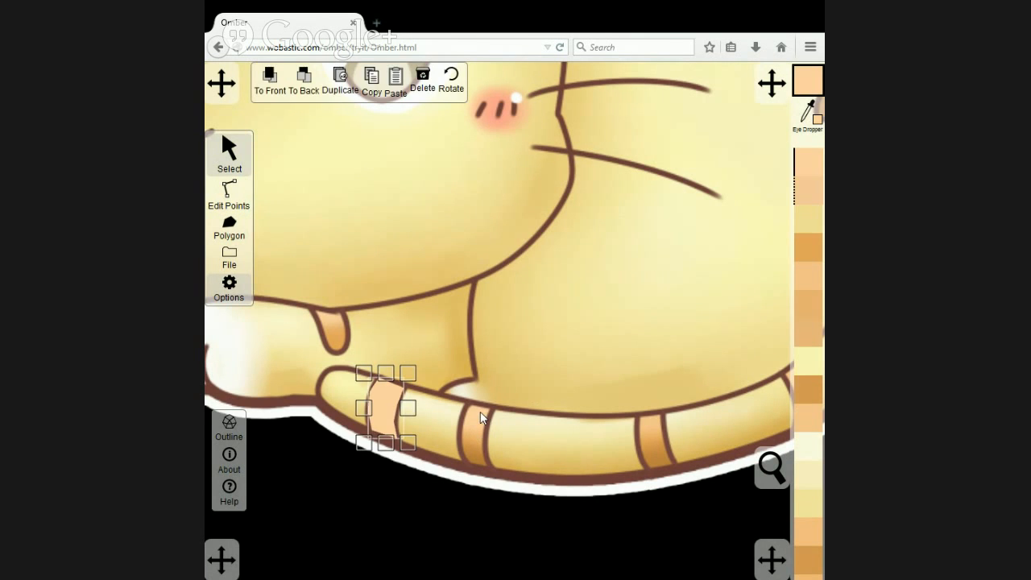
mouse_move(360, 400)
mouse_down()
mouse_move(424, 427)
mouse_move(380, 396)
mouse_move(344, 394)
mouse_up()
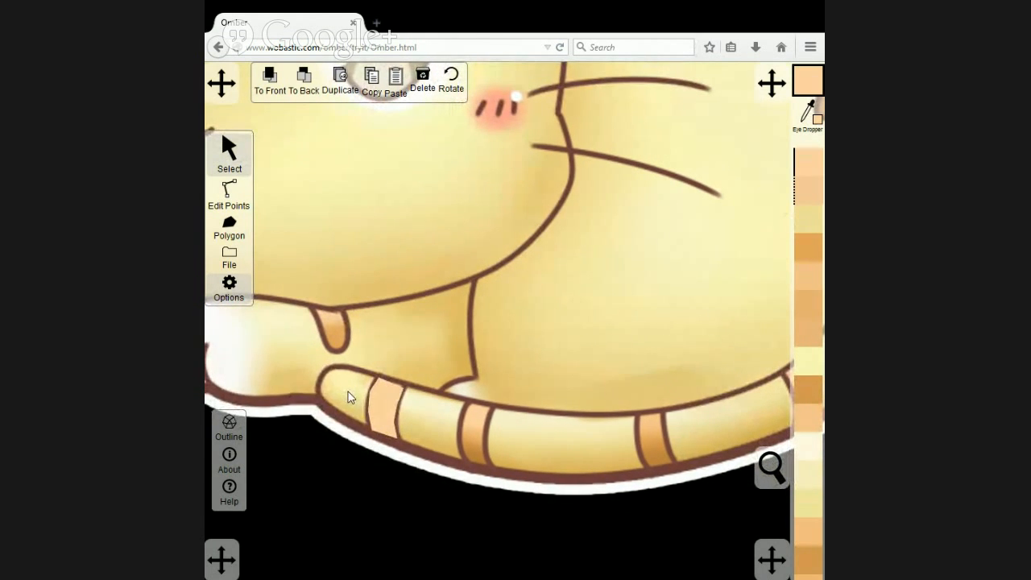
Colour the tail-tip stripe's two lower-middle side points with the mid orange sampled from the middle of the neighbouring original stripe.
click(228, 194)
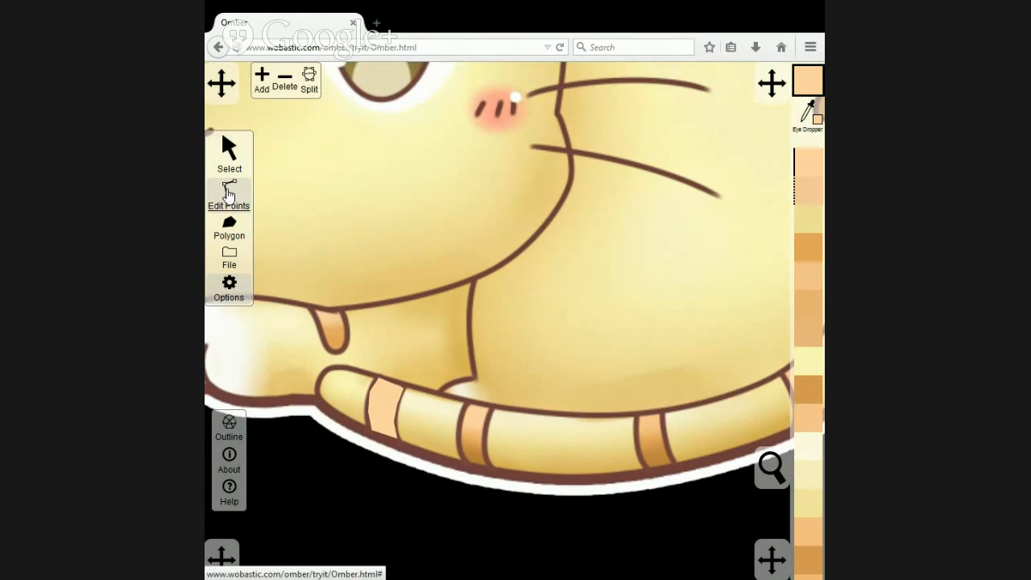
click(382, 409)
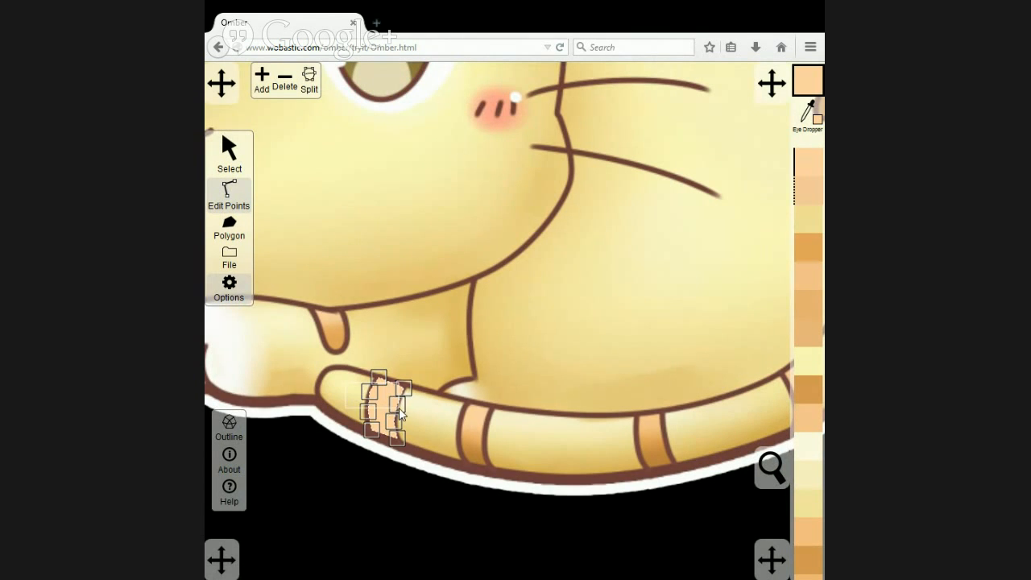
click(508, 378)
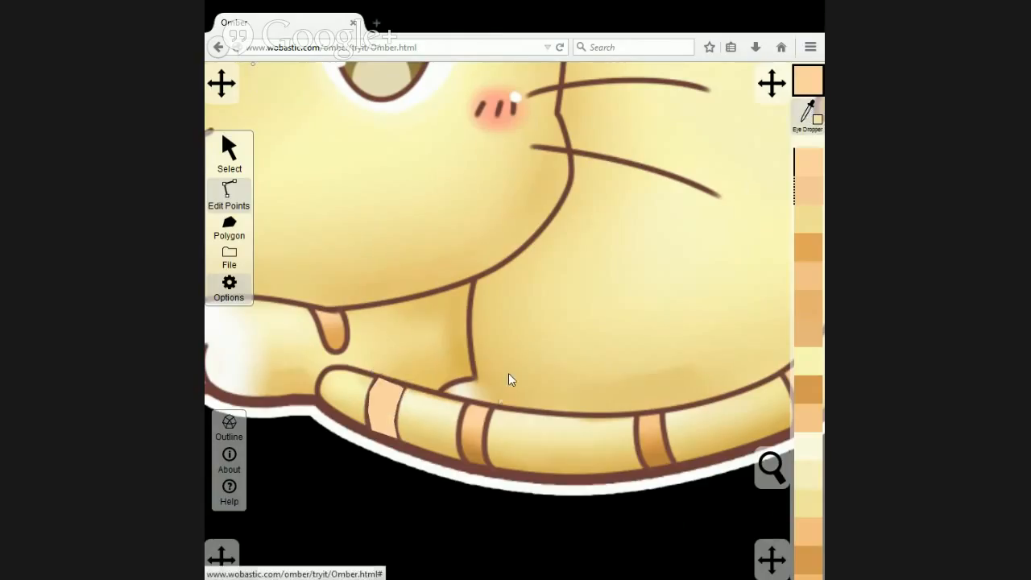
click(391, 416)
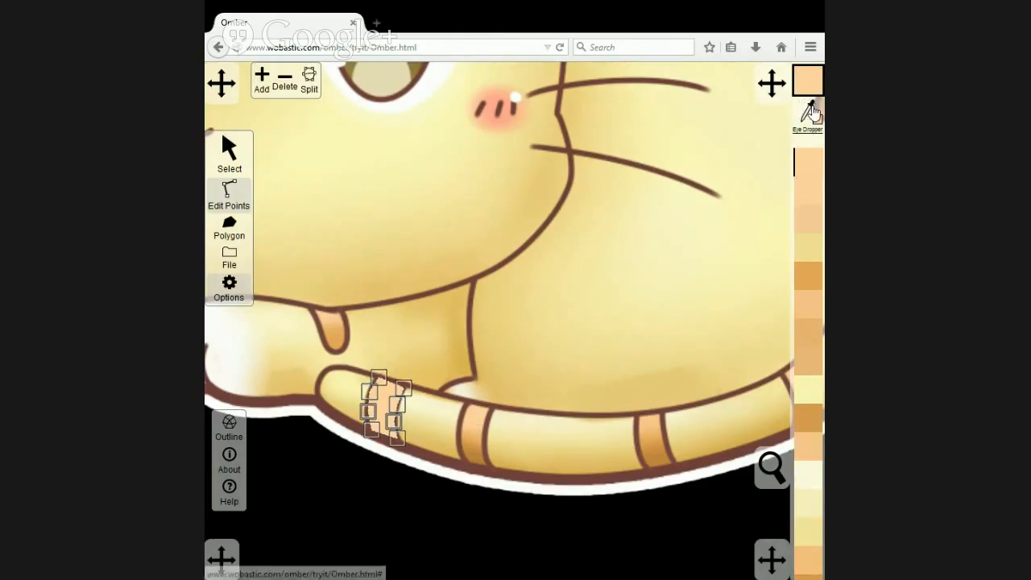
click(478, 438)
click(474, 440)
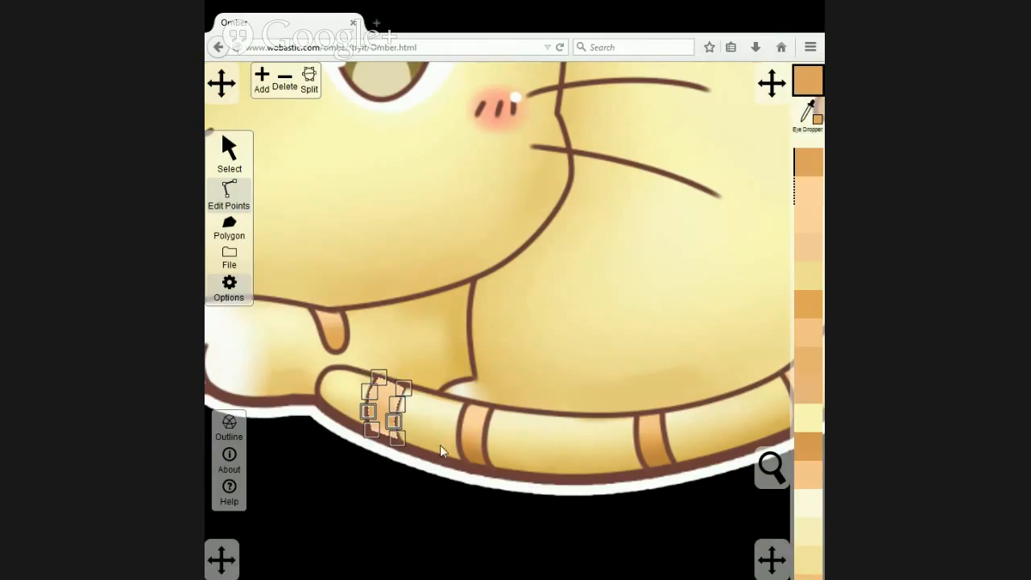
Colour the tail-tip stripe's two lowest points with the dark brown-orange sampled from the bottom of the neighbouring original stripe.
click(399, 438)
shift+click(371, 430)
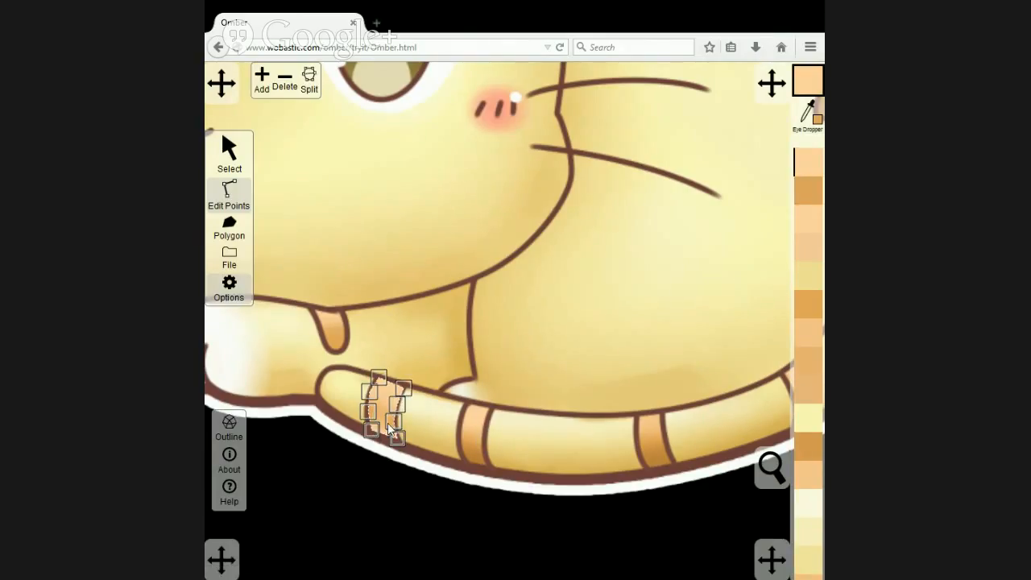
click(488, 461)
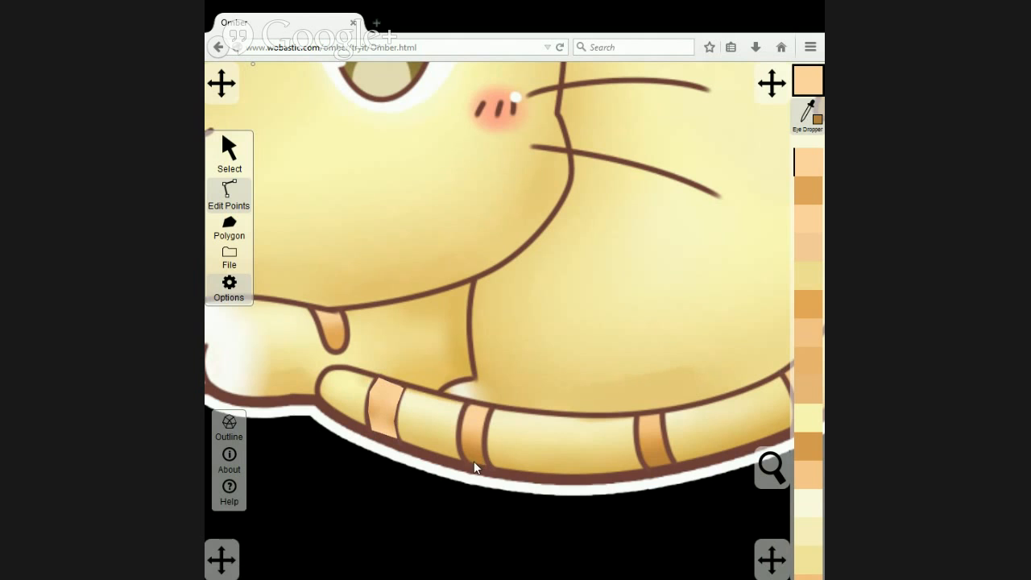
click(475, 458)
Duplicate the tail-tip stripe onto the second original tail stripe and fit the copy's points to that stripe's edges.
click(245, 152)
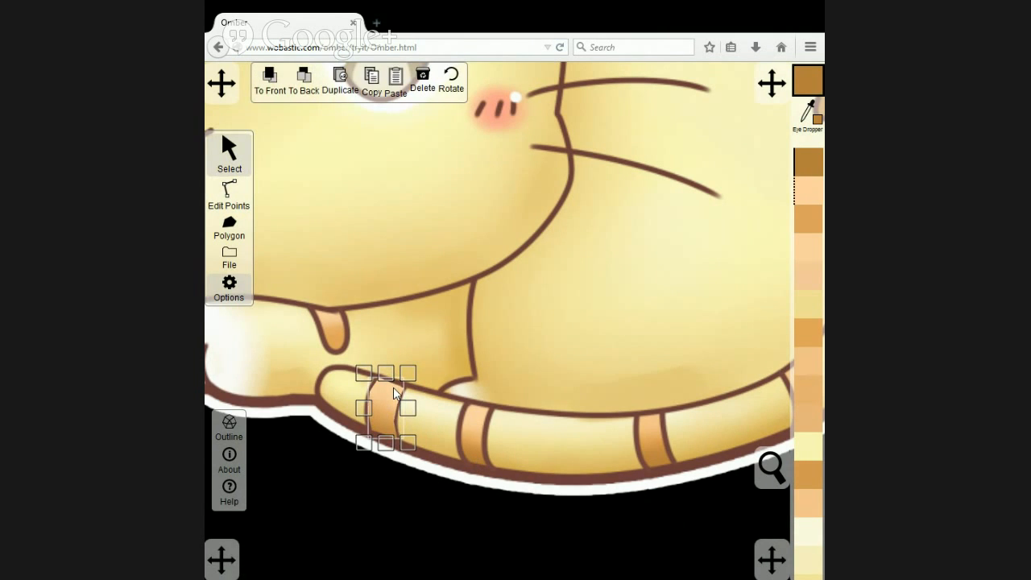
click(340, 84)
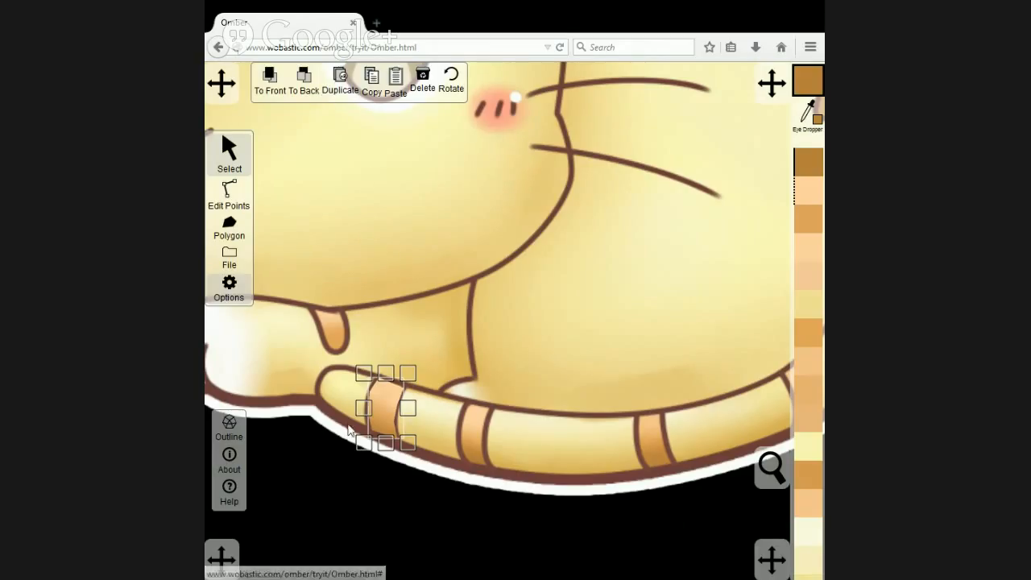
drag(377, 409, 492, 473)
click(229, 194)
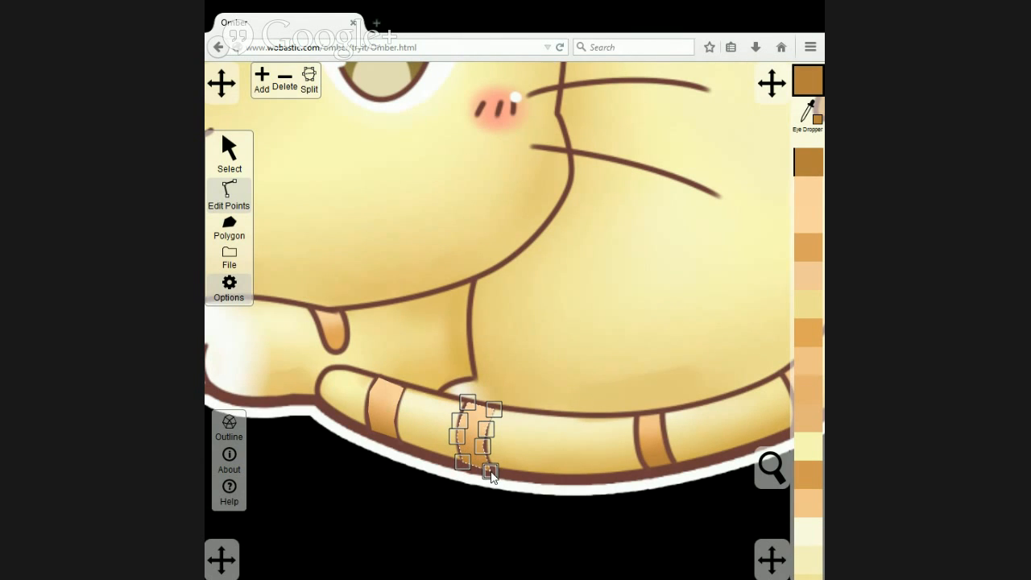
click(460, 439)
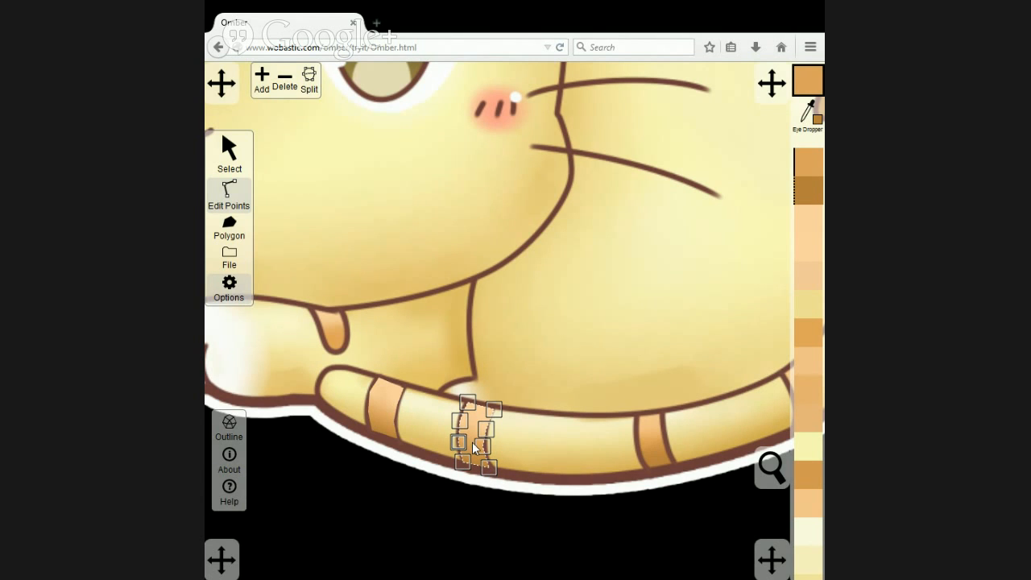
click(486, 445)
Duplicate the second tail stripe onto the third original stripe and reshape the copy's points to follow its slant.
click(229, 153)
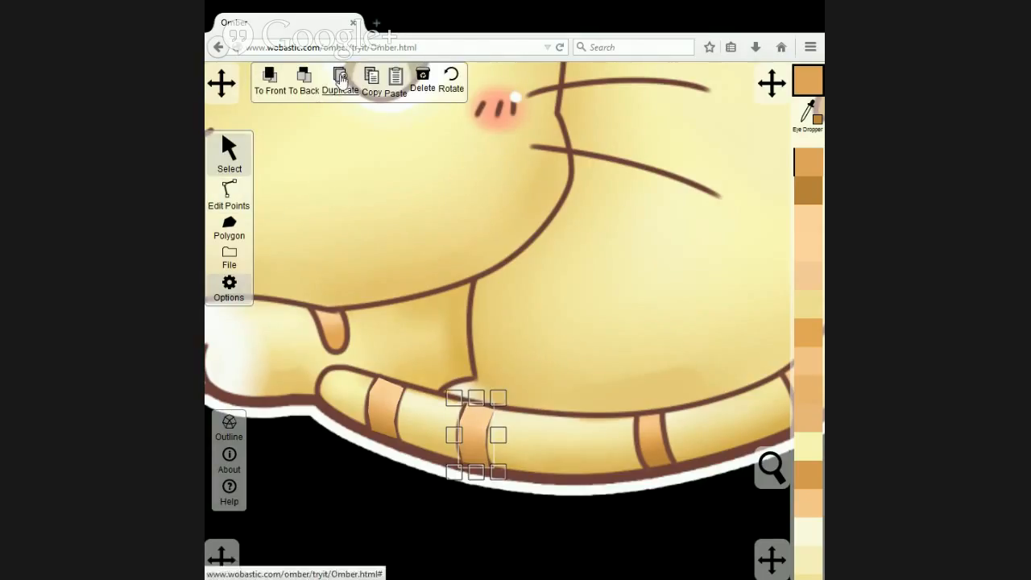
drag(468, 442, 657, 446)
drag(737, 376, 594, 390)
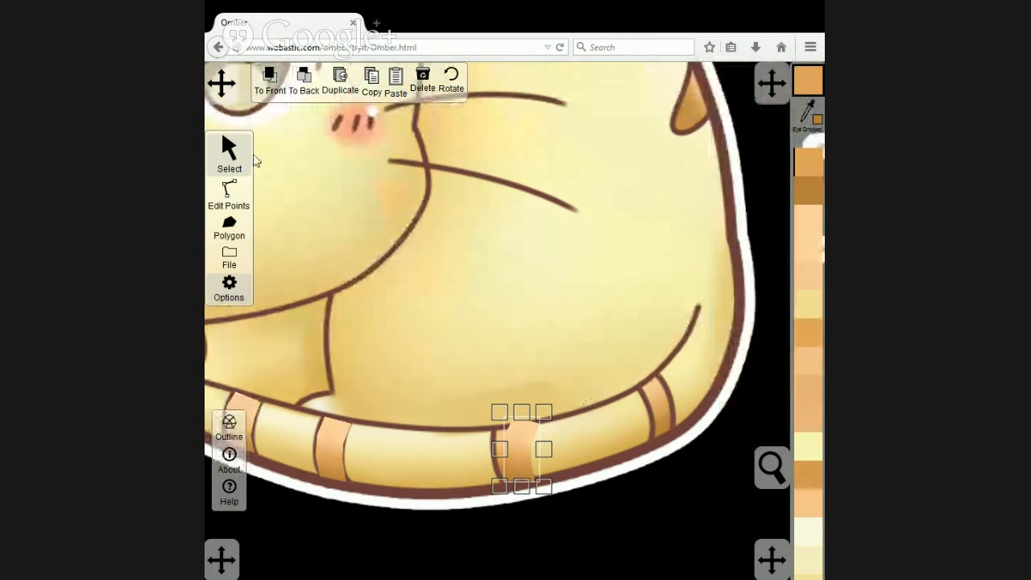
click(230, 193)
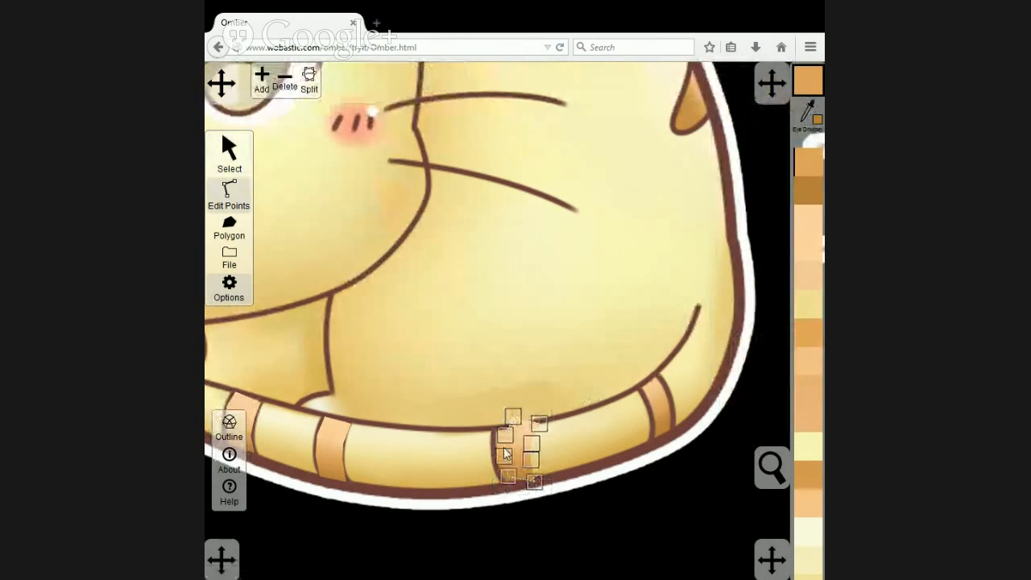
mouse_move(506, 475)
mouse_down()
mouse_move(504, 487)
mouse_move(497, 470)
mouse_up()
drag(505, 436, 524, 467)
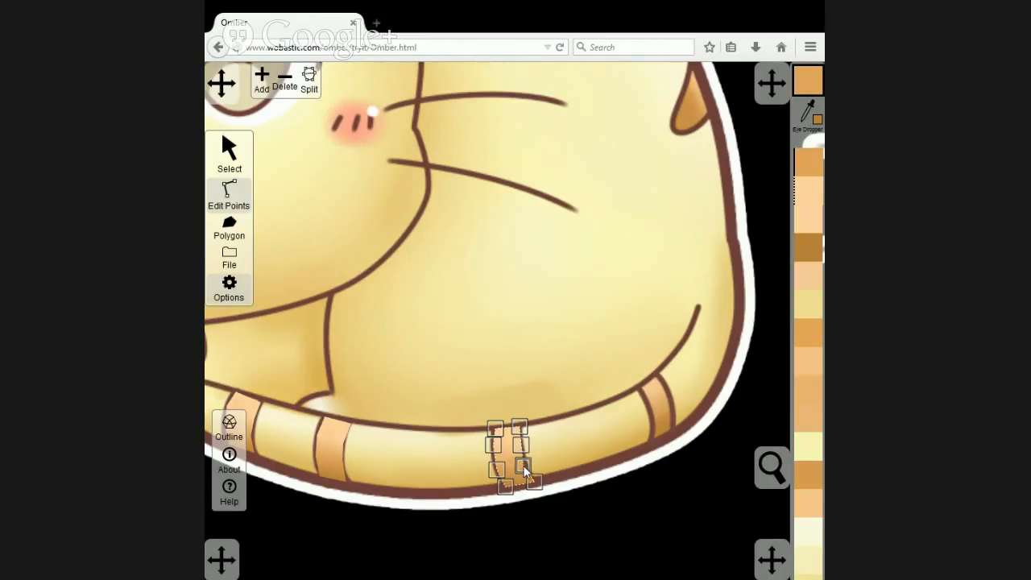
Duplicate the third tail stripe and place the copy over the fourth original stripe near the tail's bend.
click(229, 161)
click(342, 83)
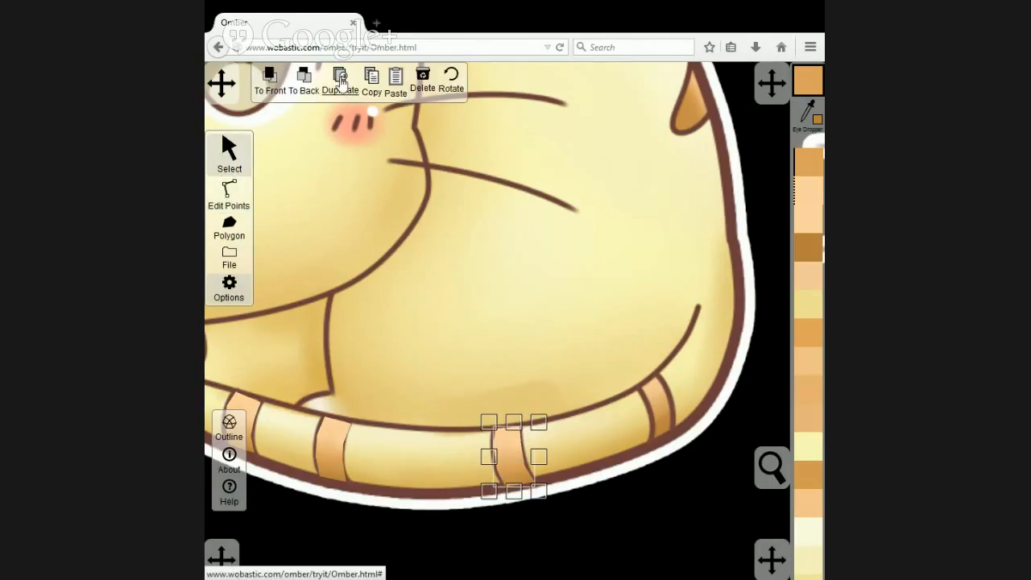
drag(513, 461, 675, 393)
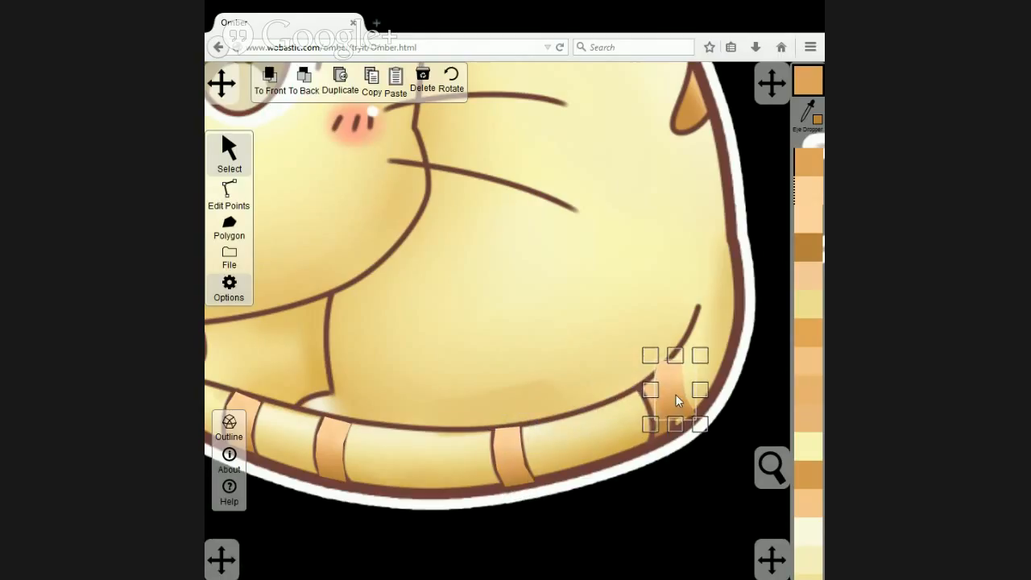
click(230, 194)
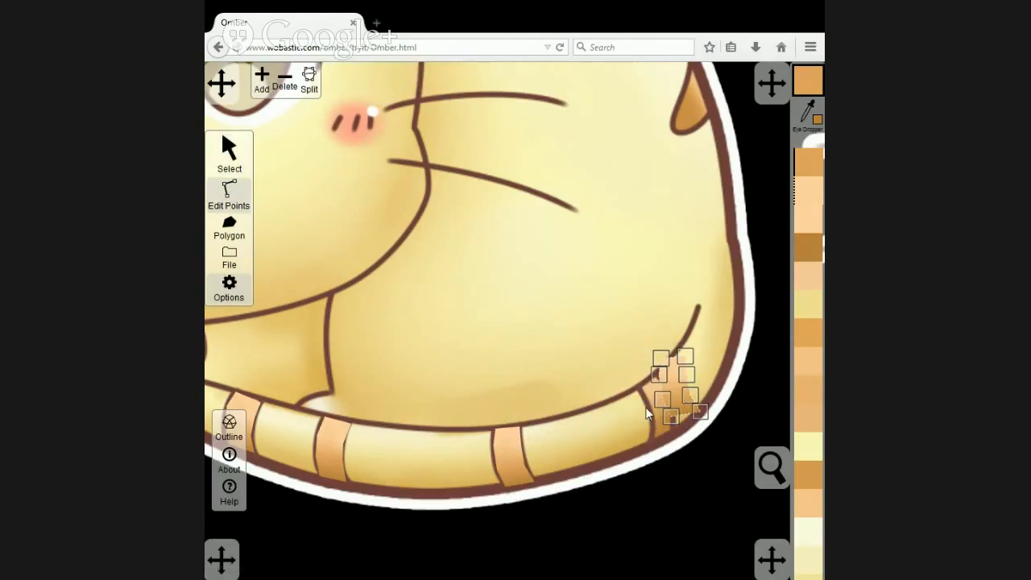
click(229, 153)
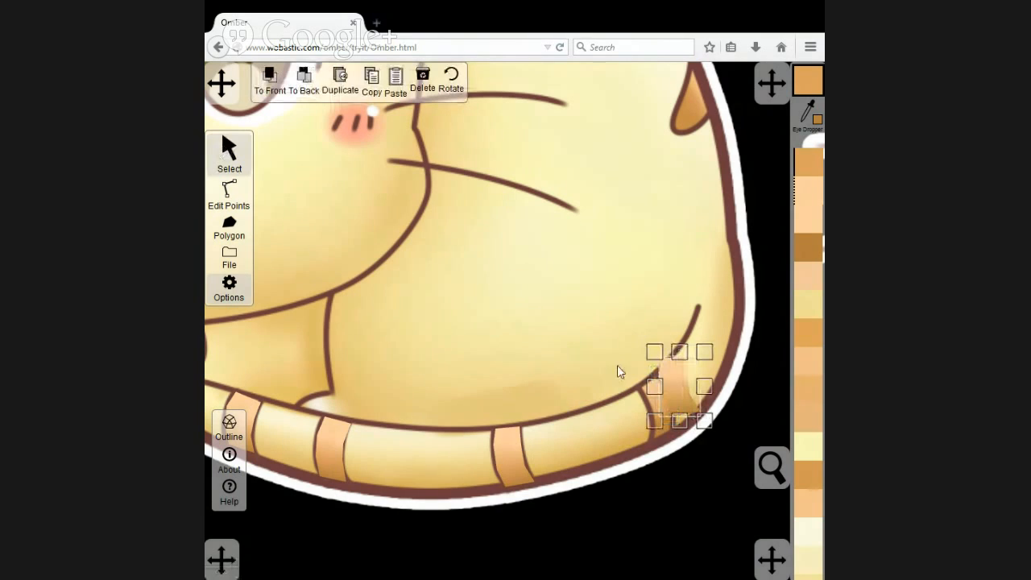
drag(671, 376, 656, 401)
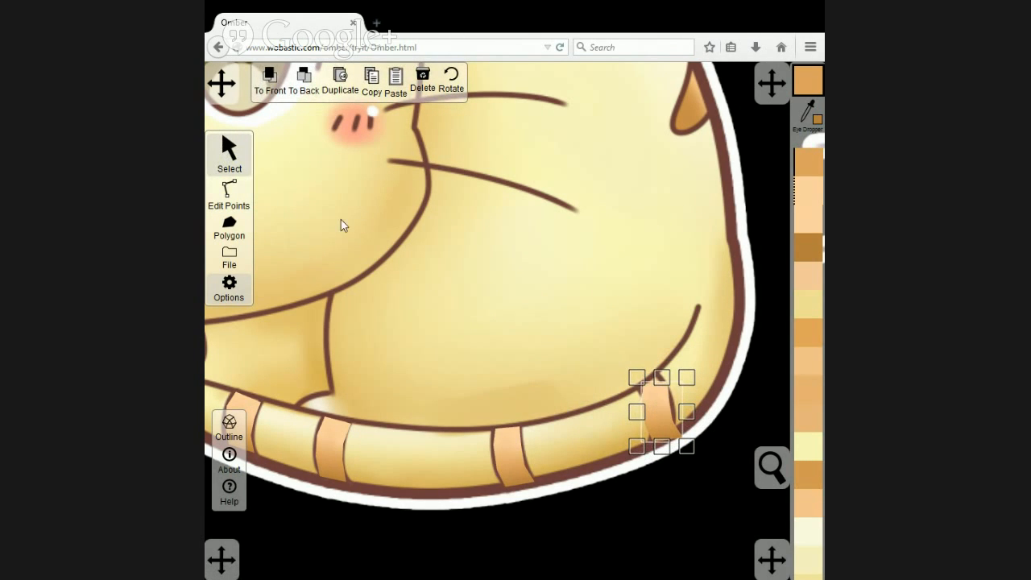
Reshape the fourth tail stripe's points to follow the curved edges of the original stripe beneath it.
click(228, 193)
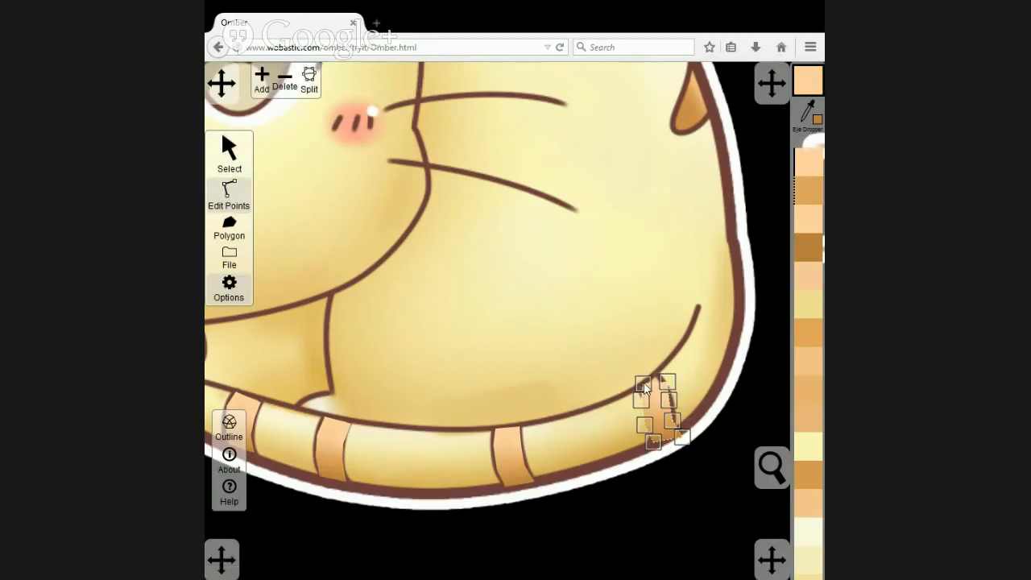
drag(638, 385, 656, 374)
scroll(691, 393, up, 3)
drag(707, 400, 535, 366)
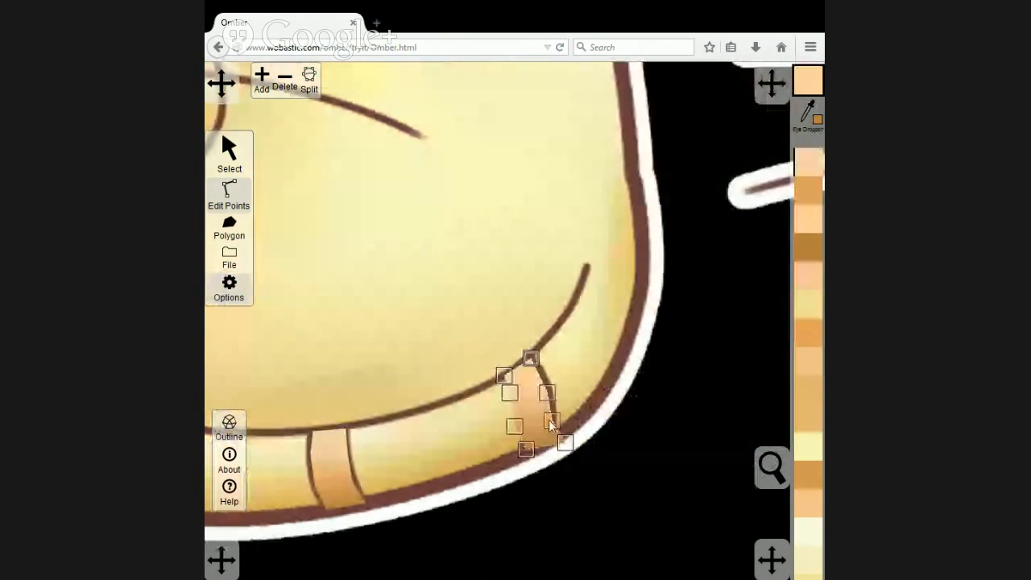
drag(567, 447, 523, 415)
click(523, 416)
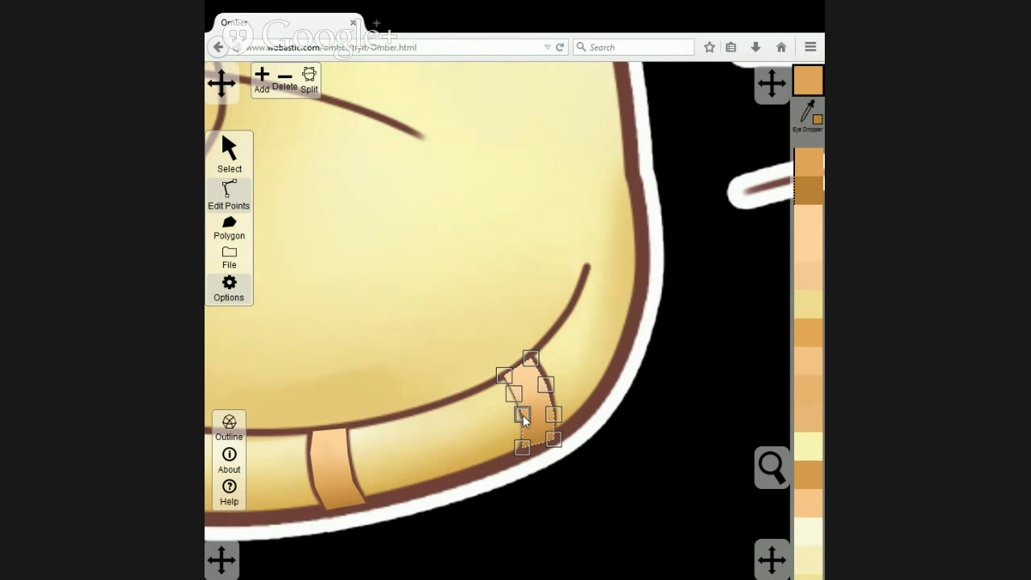
Send the reference cat image behind the traced polygons and inspect the tail stripes.
scroll(524, 348, down, 5)
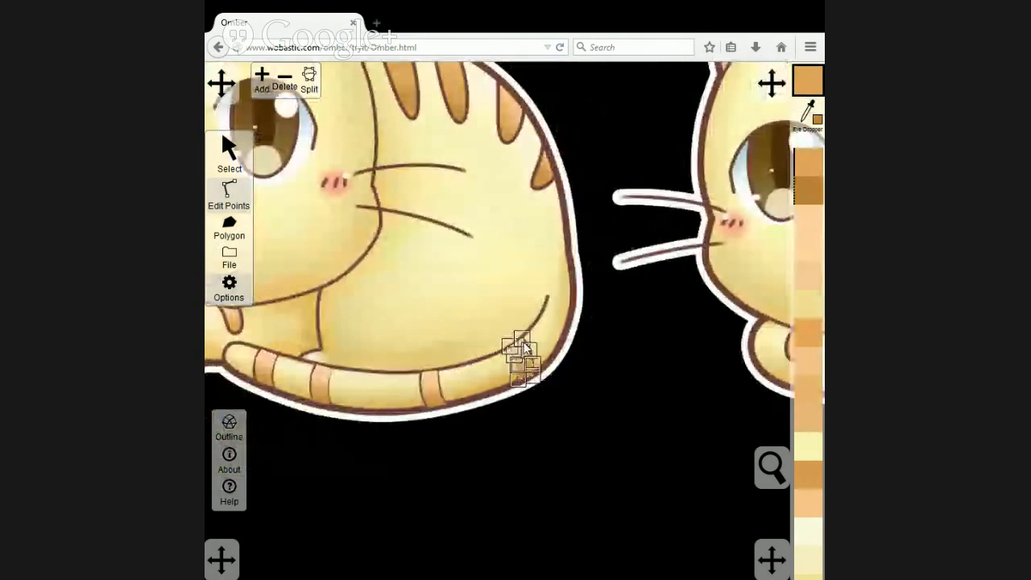
click(230, 147)
click(490, 217)
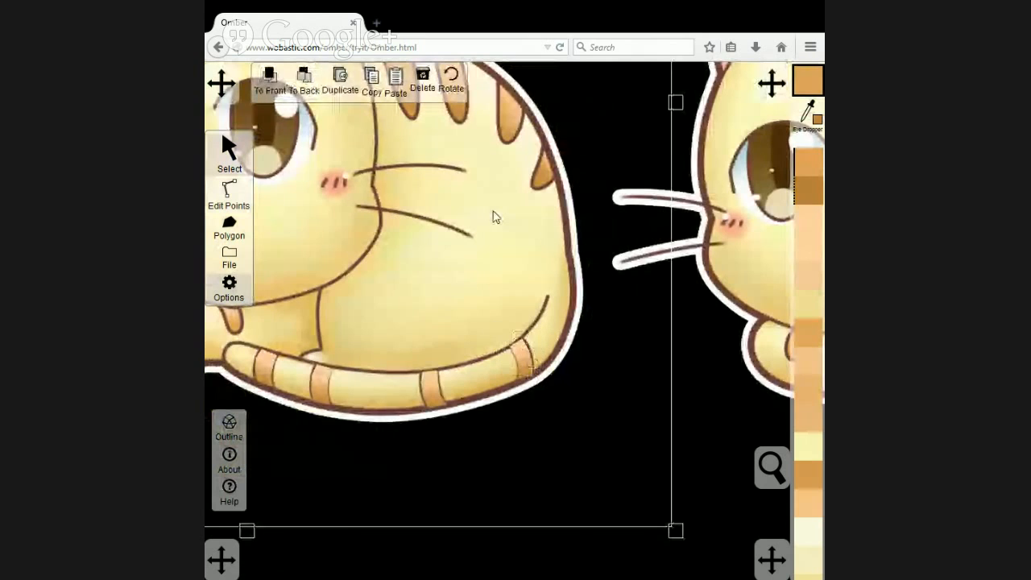
scroll(372, 430, up, 3)
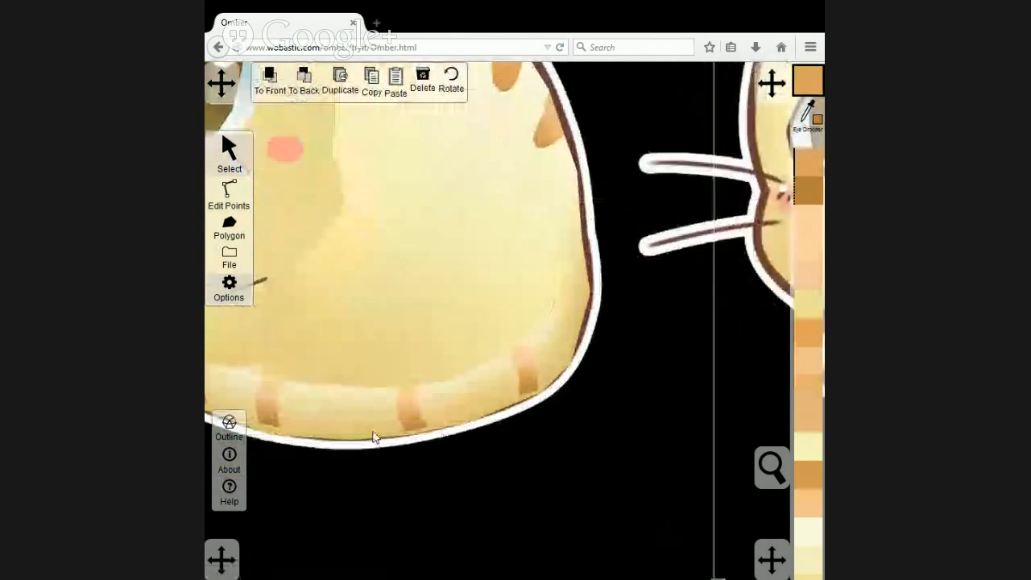
drag(346, 342, 581, 318)
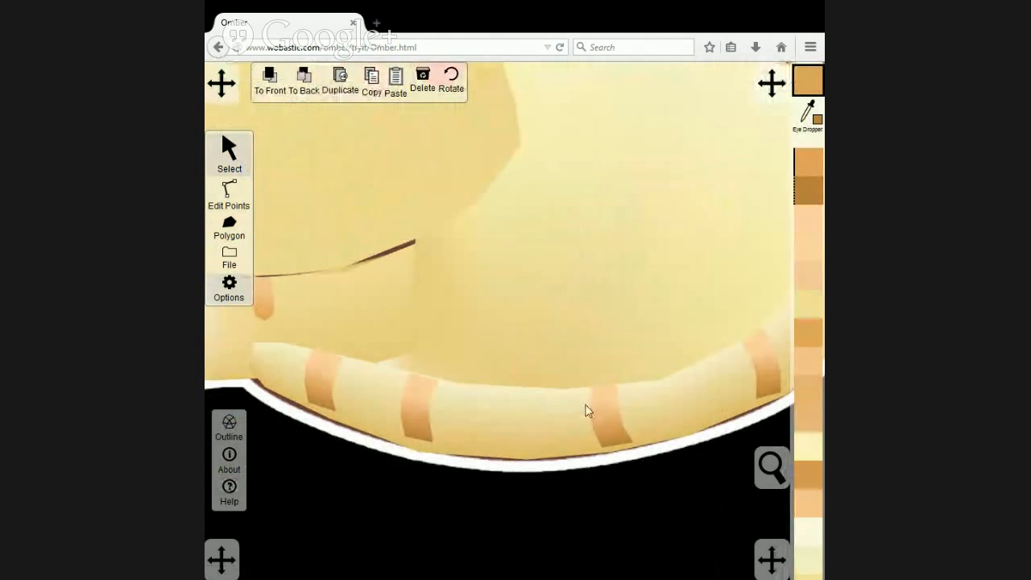
Move and add points on the tail polygon's upper and lower edges so they line up with the tail-tip stripe's corners.
click(361, 387)
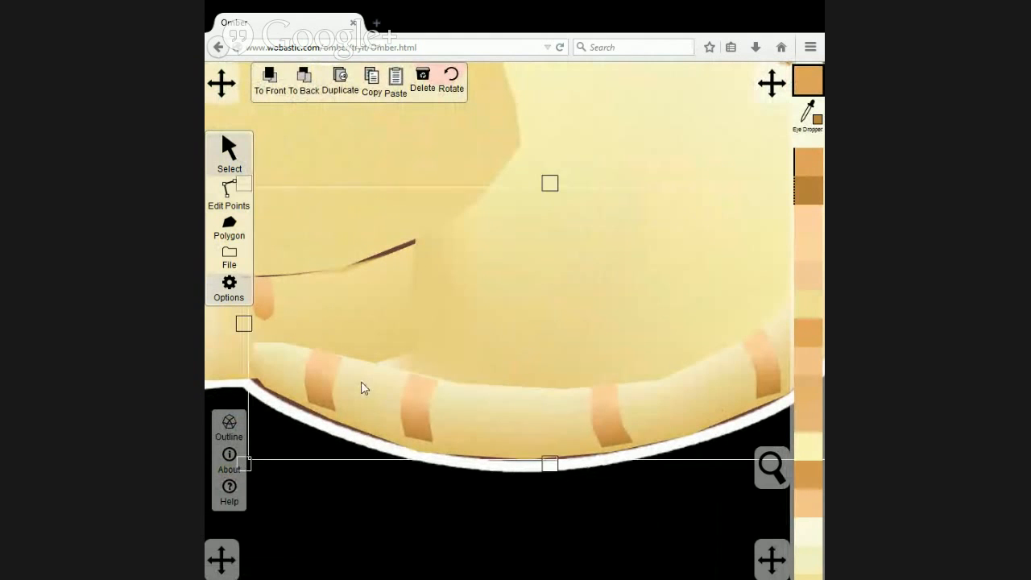
click(222, 199)
click(335, 426)
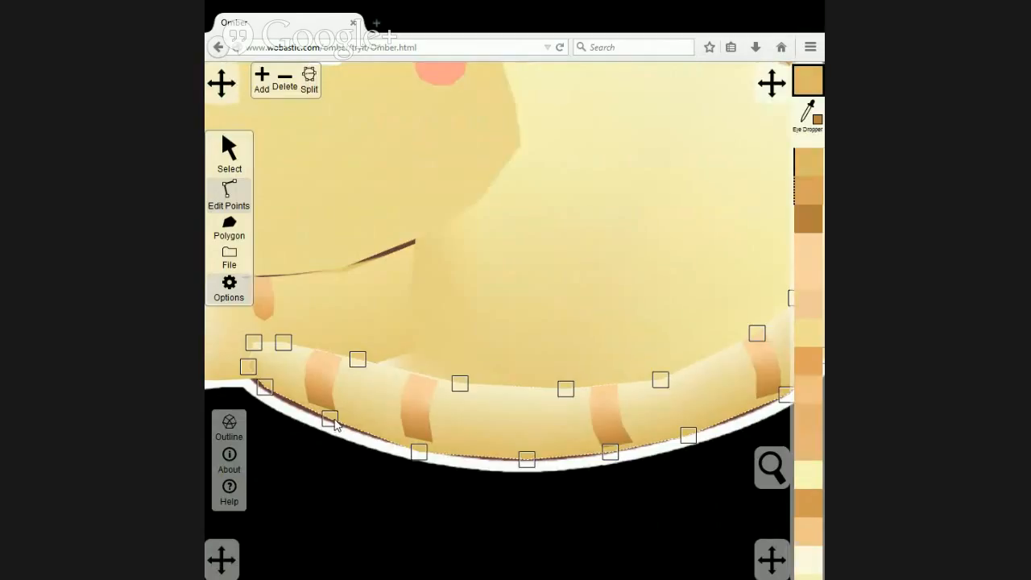
drag(331, 419, 336, 423)
click(309, 408)
click(262, 78)
drag(357, 359, 343, 362)
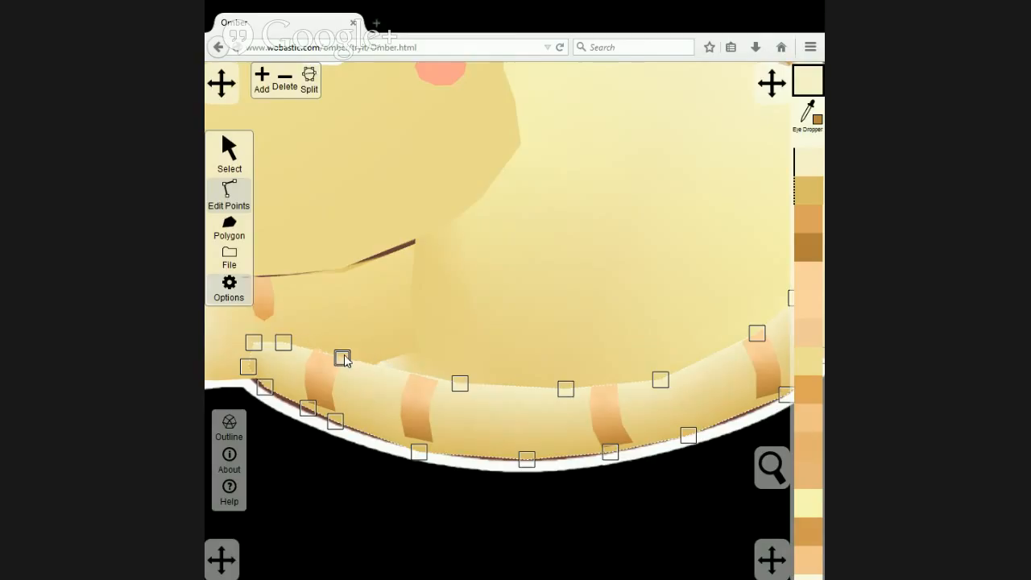
click(317, 355)
click(261, 78)
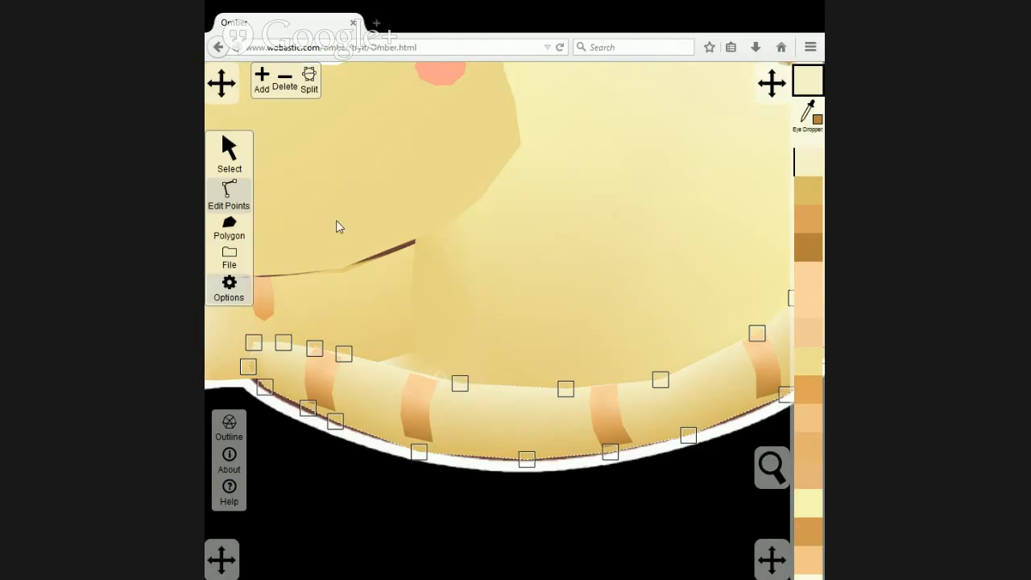
Add and move tail polygon points at both ends of the second stripe, smoothing the upper and lower edges there.
click(261, 81)
click(439, 378)
click(412, 372)
drag(459, 385, 491, 392)
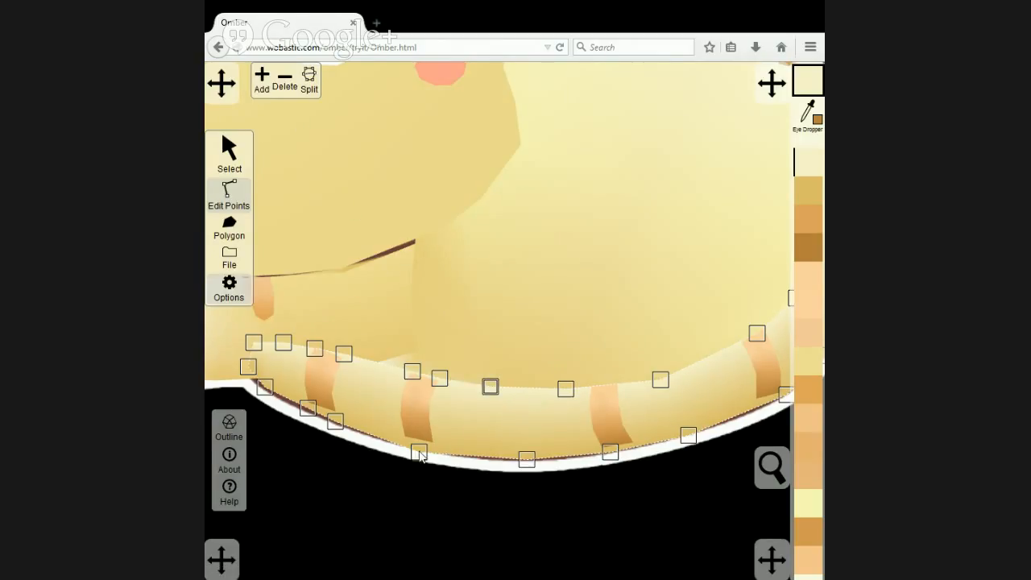
drag(419, 455, 408, 449)
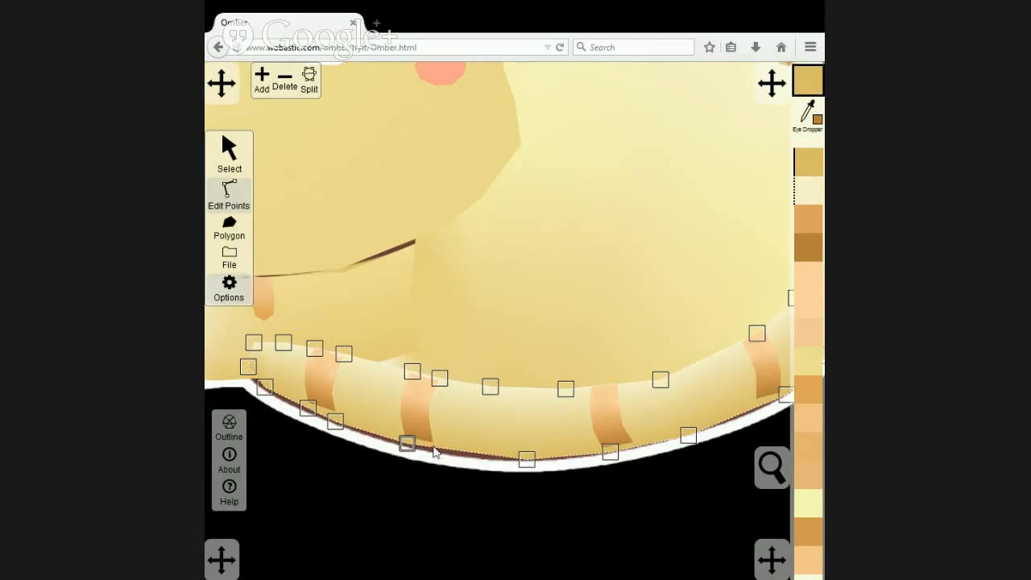
click(433, 451)
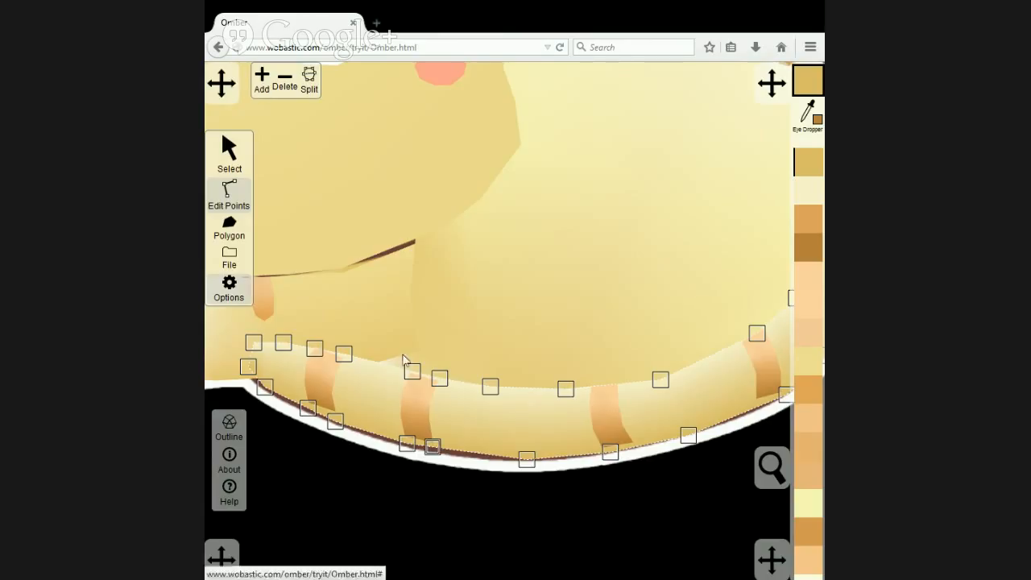
drag(438, 453, 438, 452)
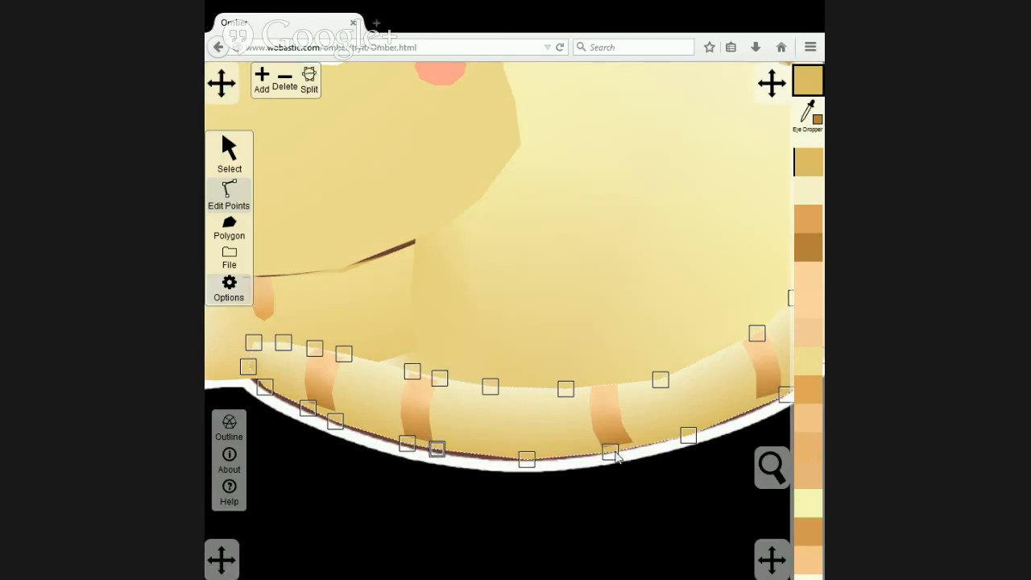
Align the tail polygon's edge points with the third stripe's corners, adding one point below and one above it.
drag(616, 458, 606, 456)
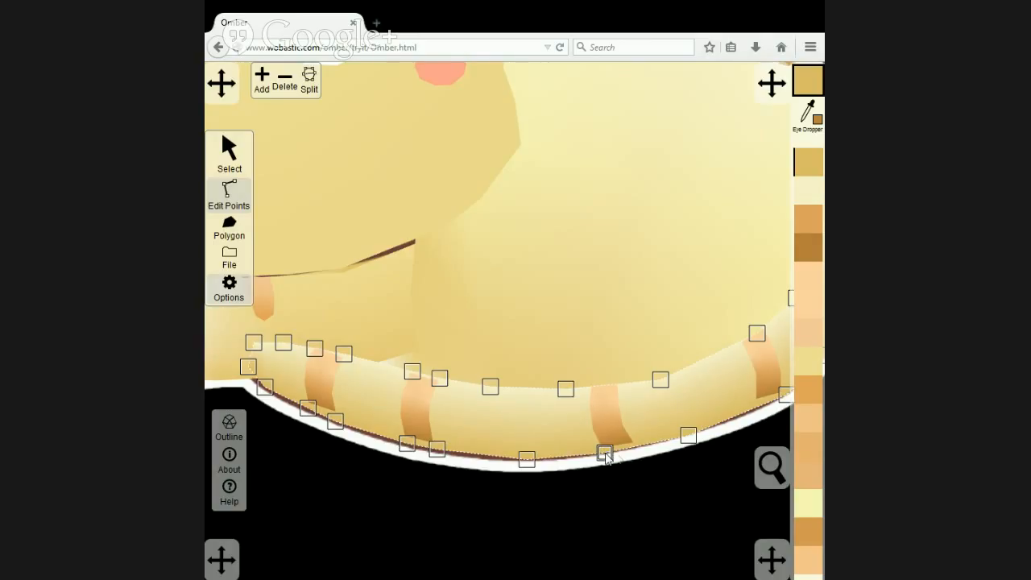
click(636, 447)
click(261, 80)
drag(569, 386, 591, 392)
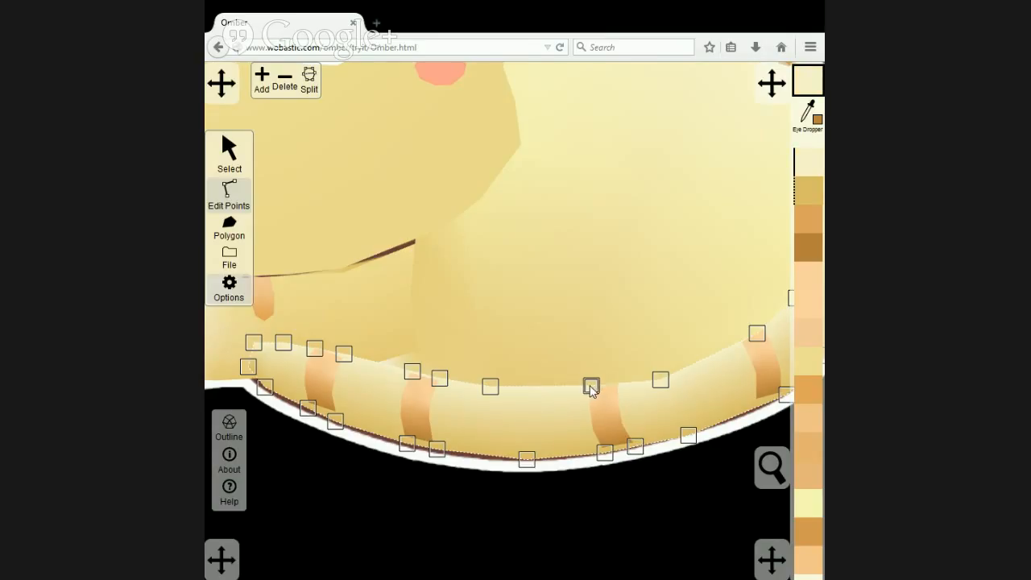
click(261, 80)
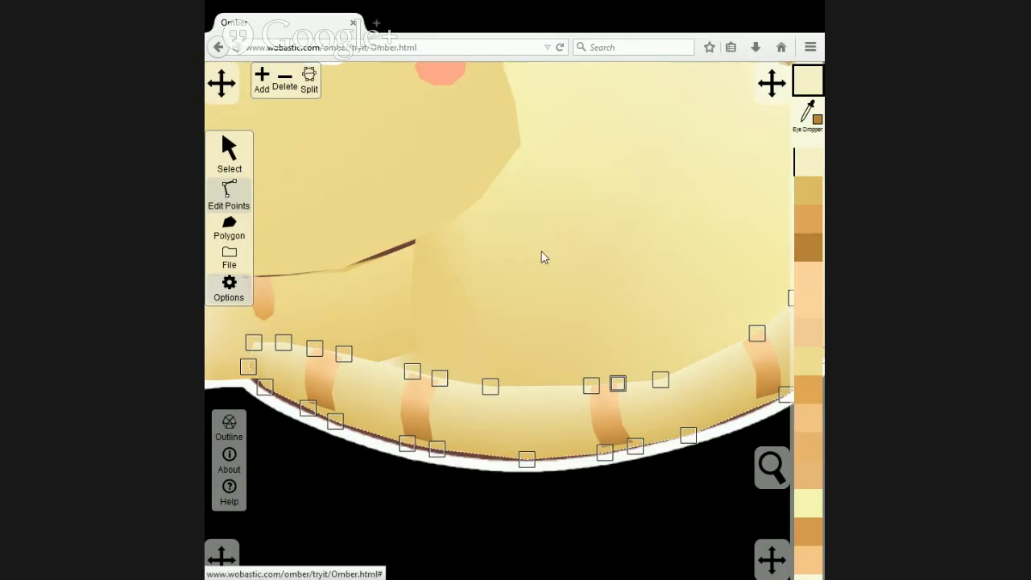
Add and adjust tail polygon points above and below the fourth stripe to match that stripe's corners.
click(740, 342)
click(261, 81)
drag(682, 383, 564, 403)
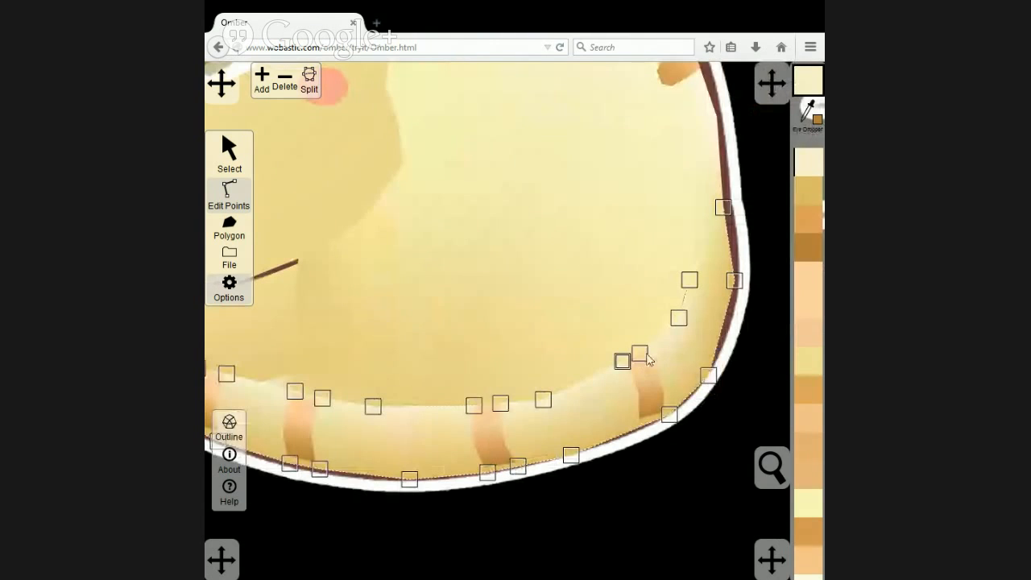
drag(642, 357, 647, 353)
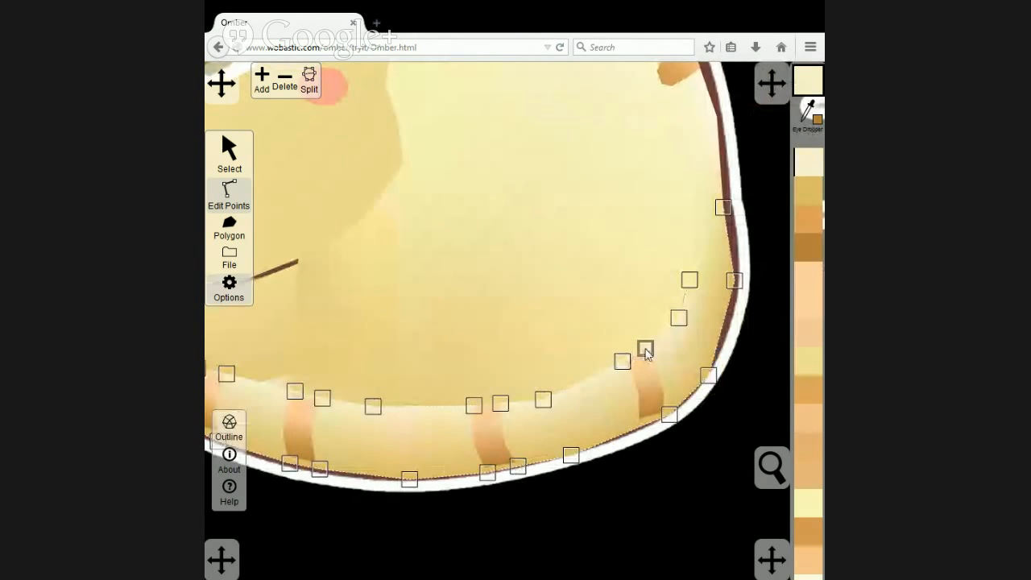
click(642, 433)
click(260, 88)
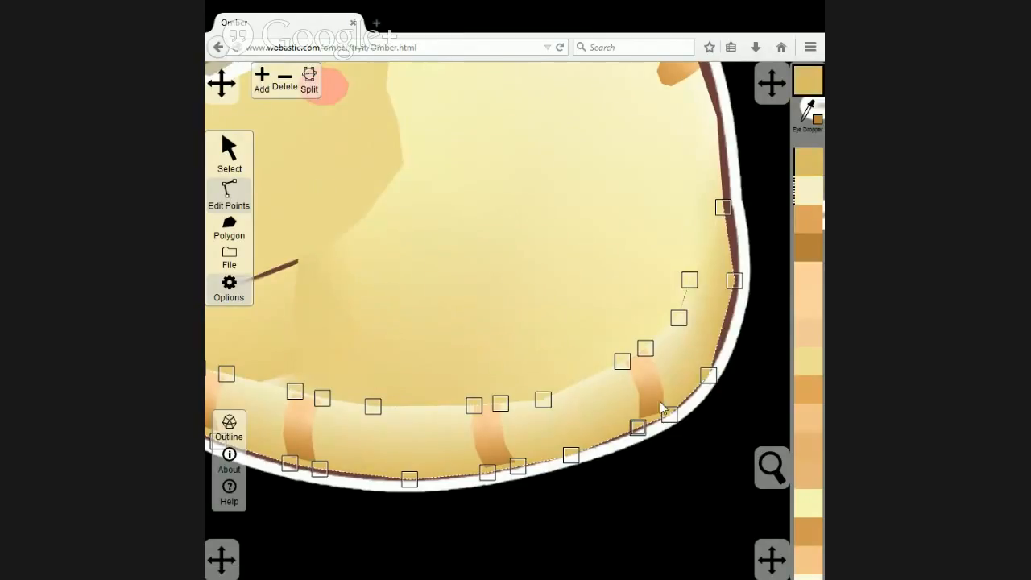
click(665, 418)
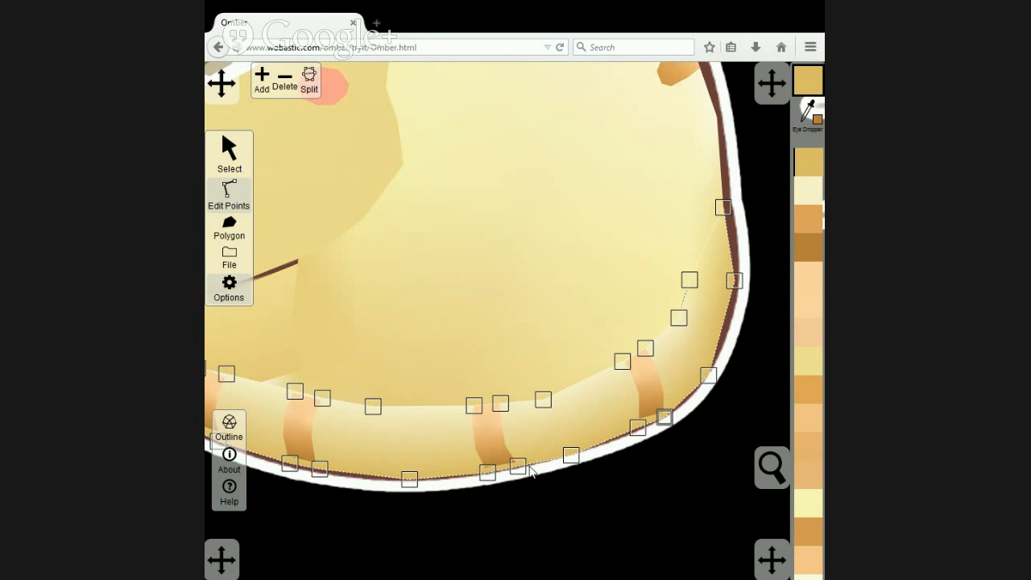
Extend the third stripe's two lowest points down to the tail polygon's lower edge.
scroll(531, 471, up, 2)
click(484, 442)
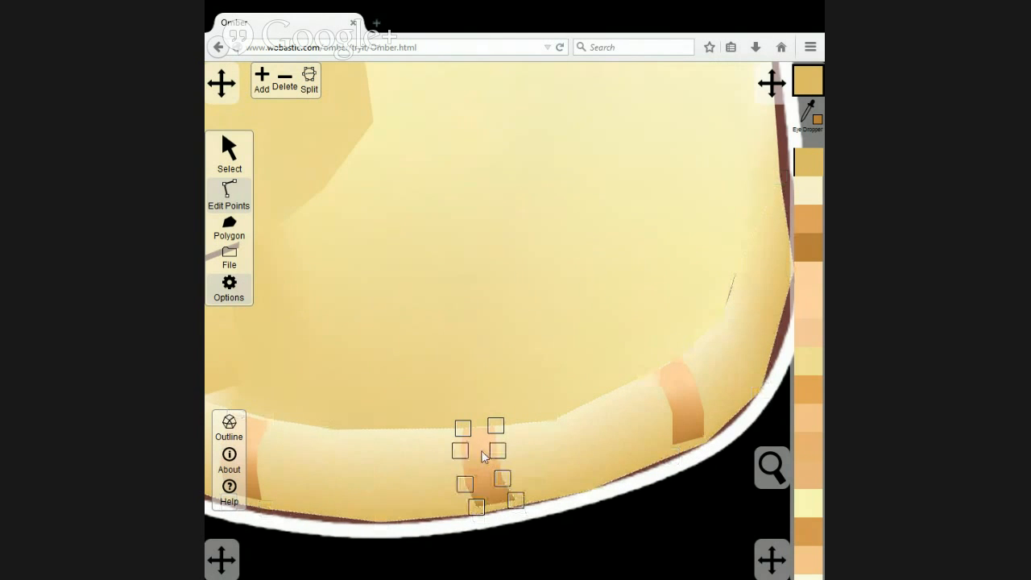
click(261, 88)
click(480, 513)
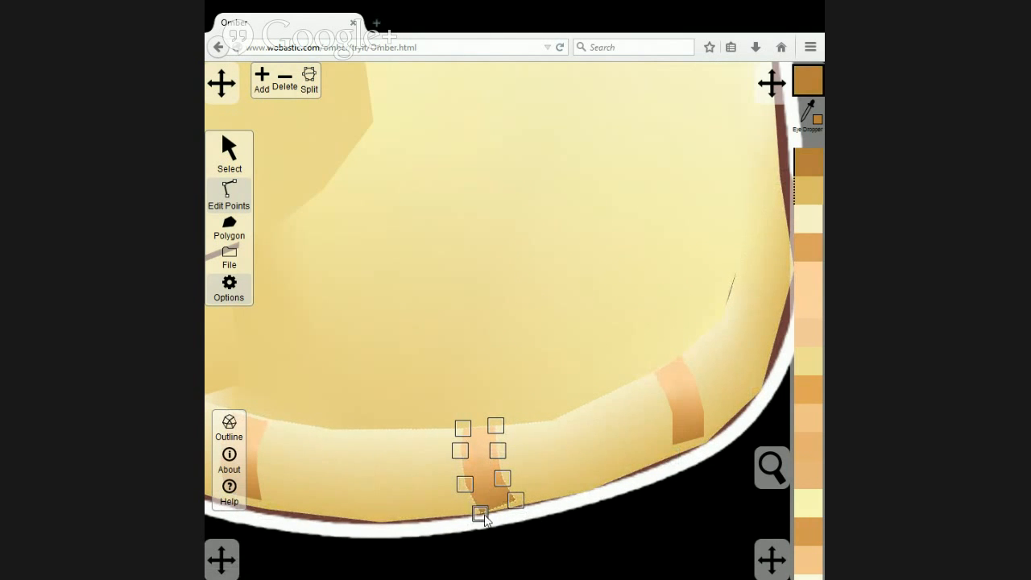
drag(515, 500, 519, 505)
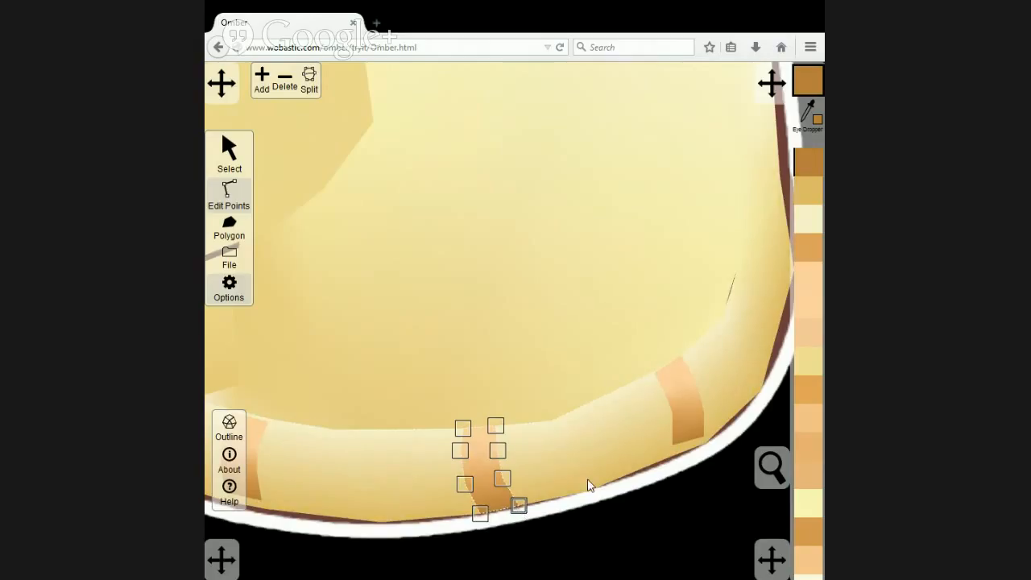
Fit the fourth stripe's corner points to the tail polygon's upper and lower edges.
click(692, 416)
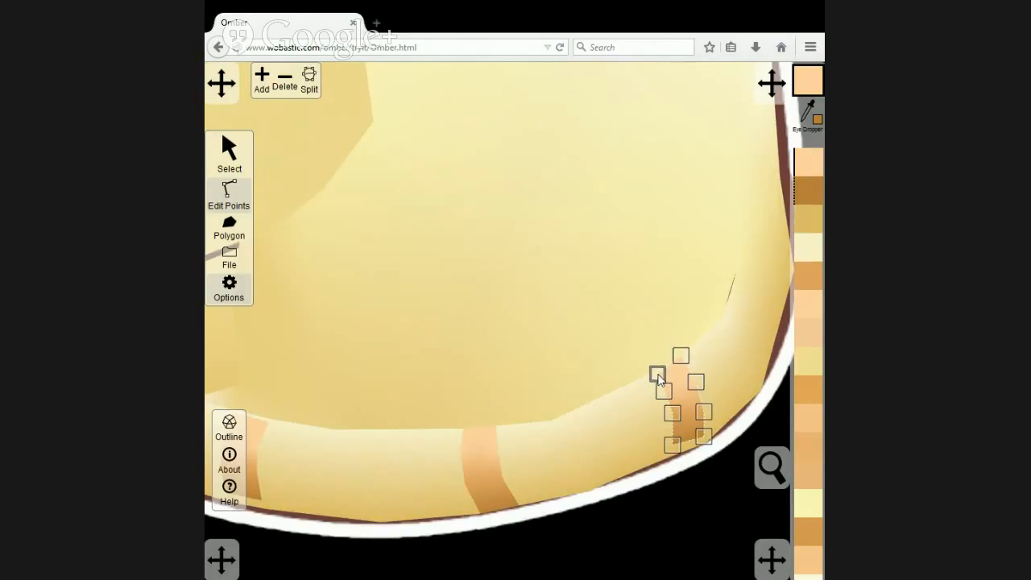
drag(661, 380, 659, 380)
click(681, 357)
drag(676, 449, 704, 445)
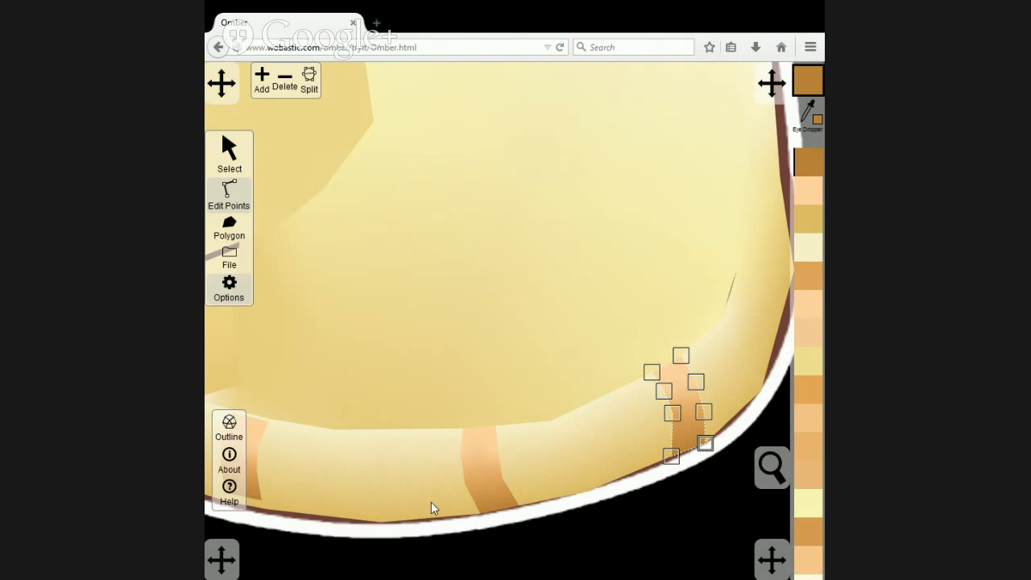
Fit the second tail stripe's upper and lower corner points to the tail polygon's edges.
drag(390, 469, 561, 459)
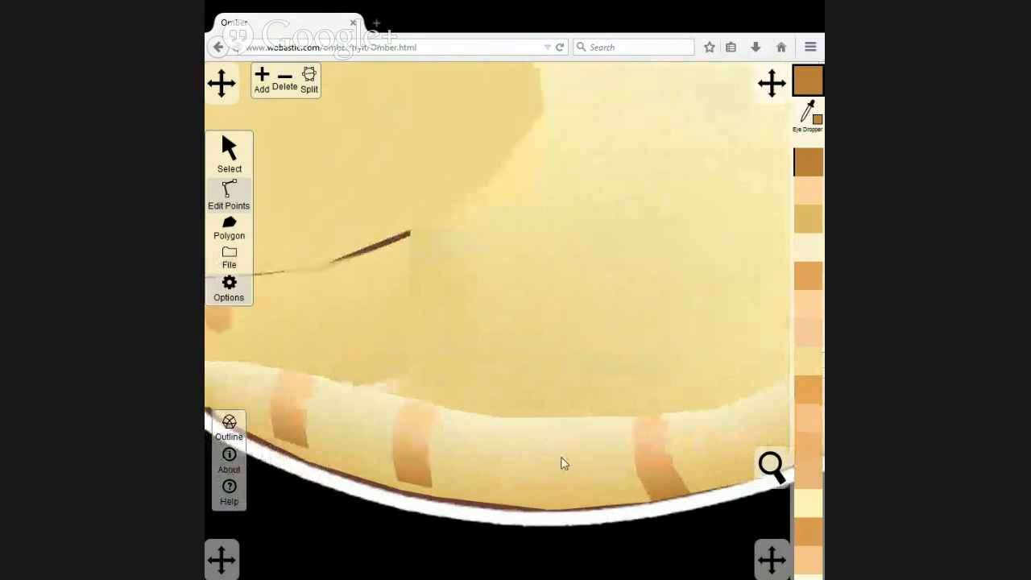
click(419, 439)
click(440, 409)
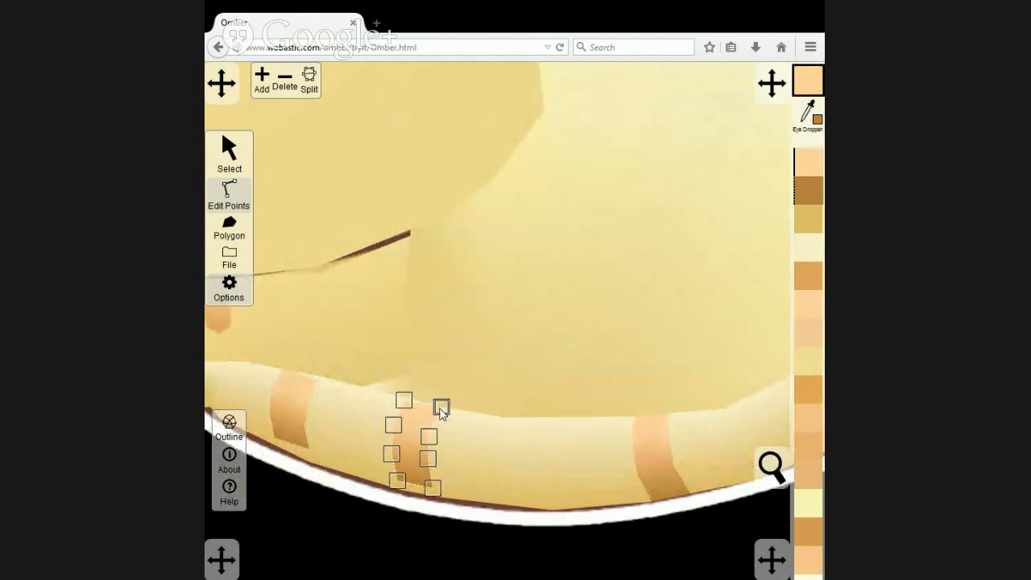
click(405, 400)
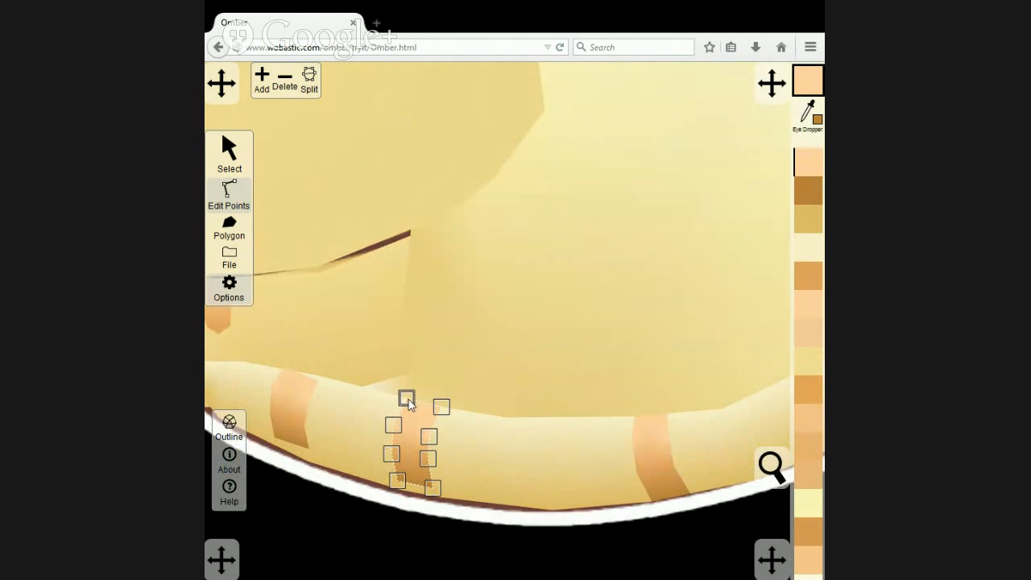
drag(397, 481, 432, 496)
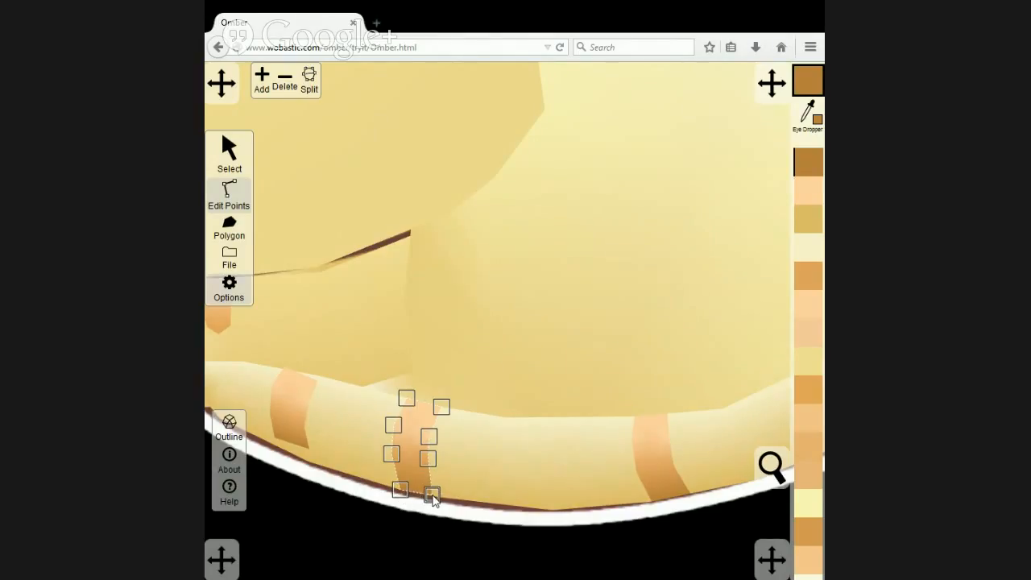
Extend the first tail stripe's lower corners to the tail's bottom edge and align its upper corners with the top edge.
click(285, 440)
drag(275, 445, 310, 469)
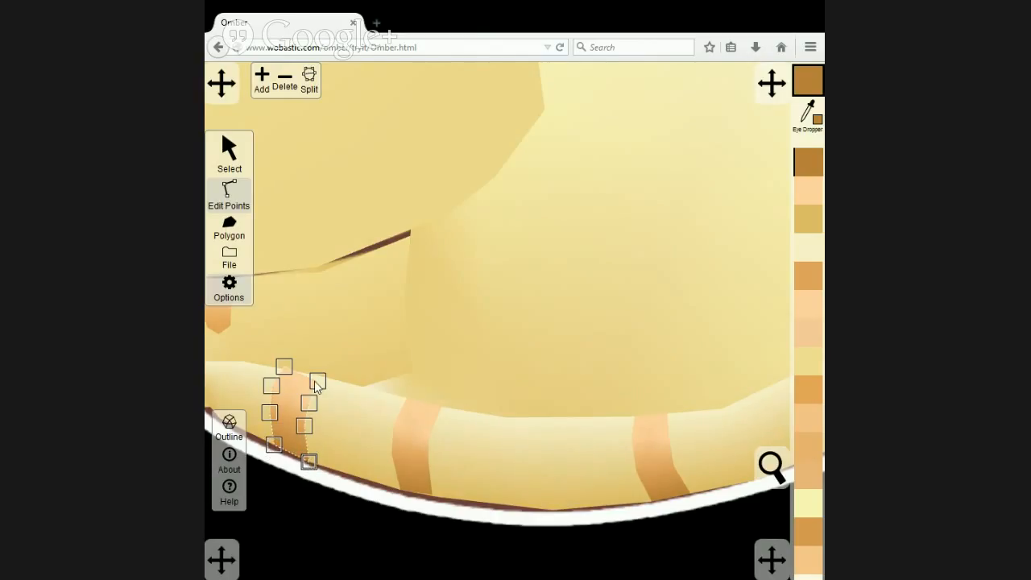
drag(315, 383, 286, 373)
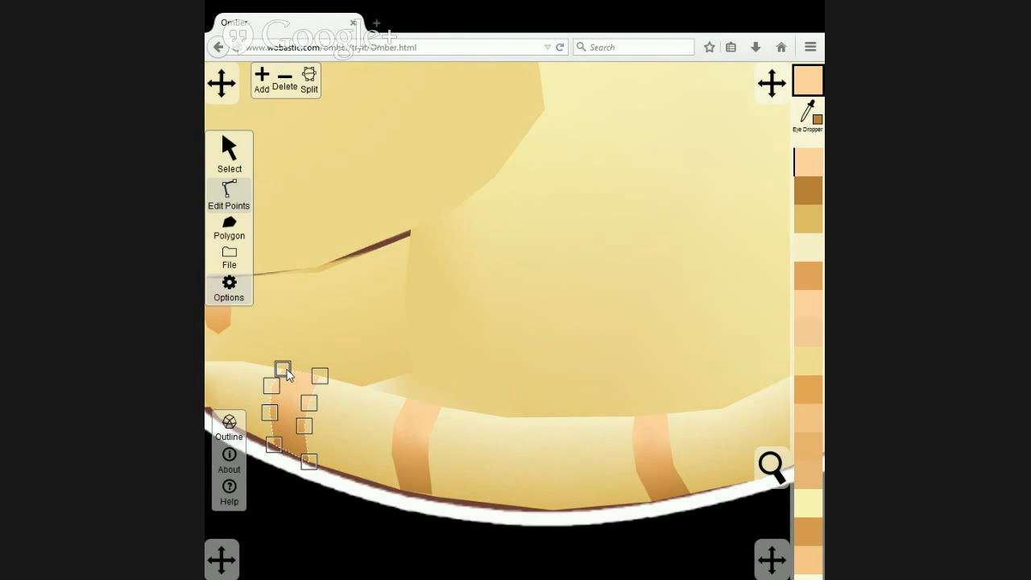
Move the body polygon's point near the tail's upper end outward to close the gap beside the tail.
scroll(365, 443, down, 6)
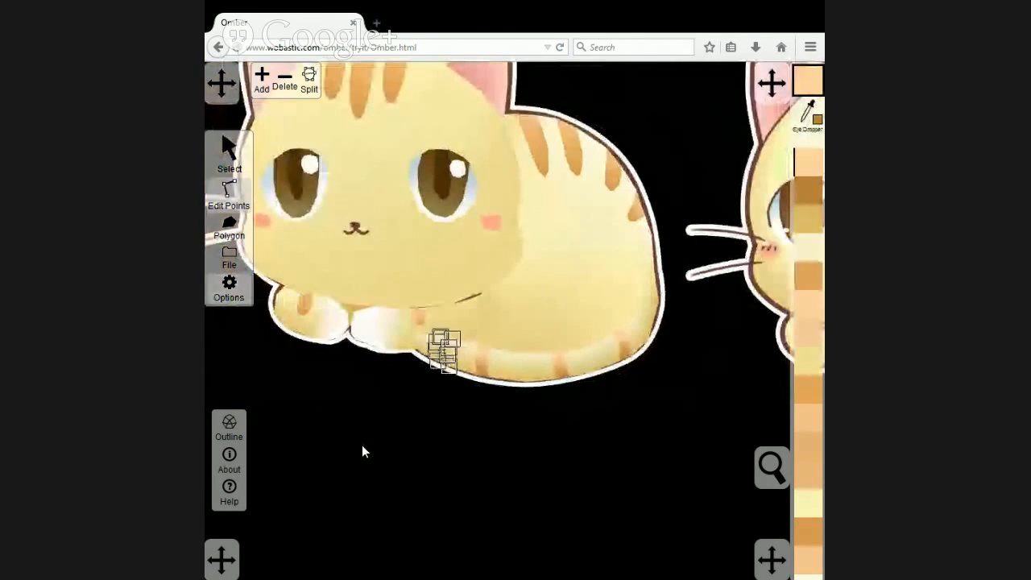
scroll(363, 445, down, 1)
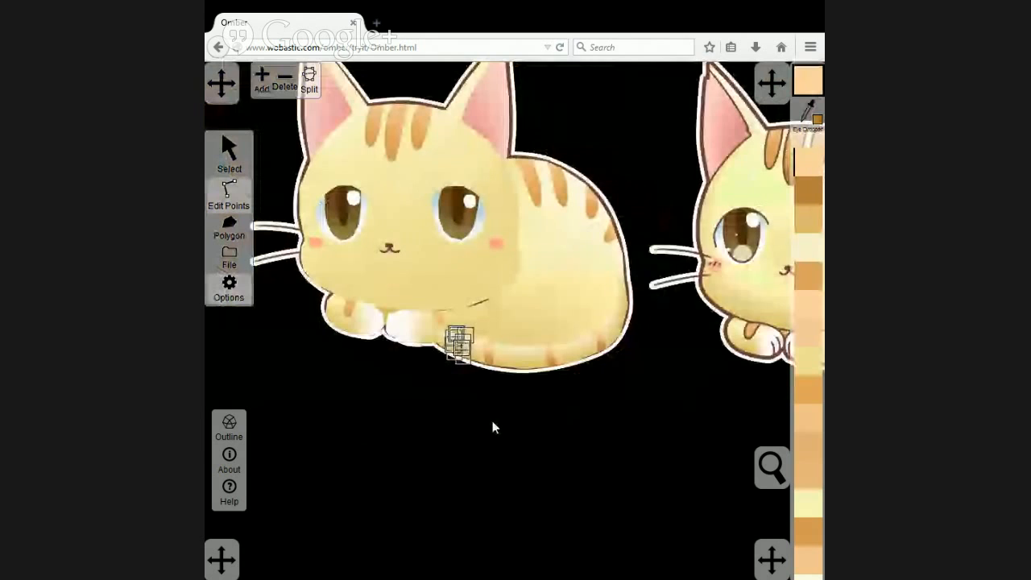
scroll(662, 410, up, 4)
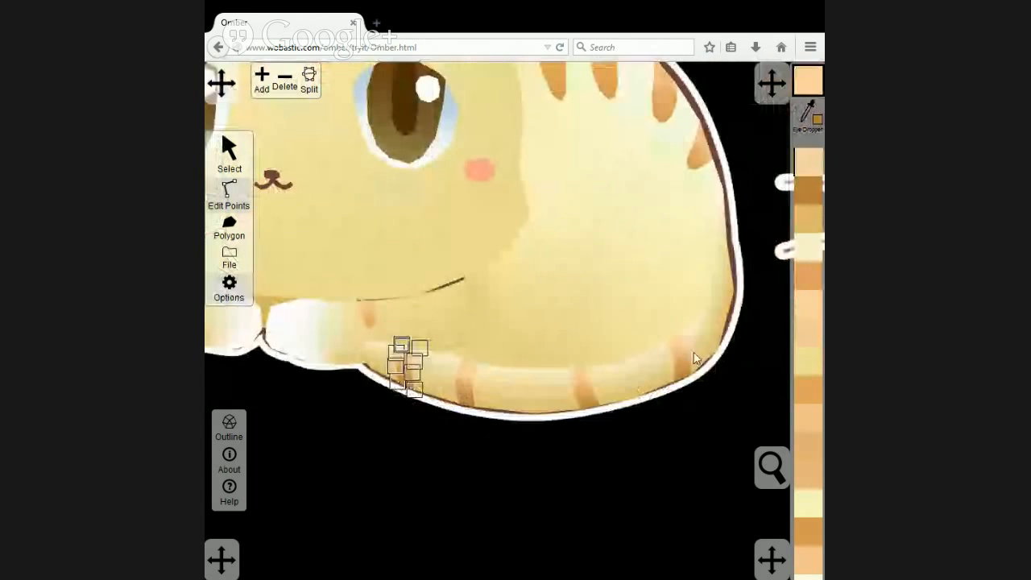
drag(735, 334, 598, 431)
click(504, 407)
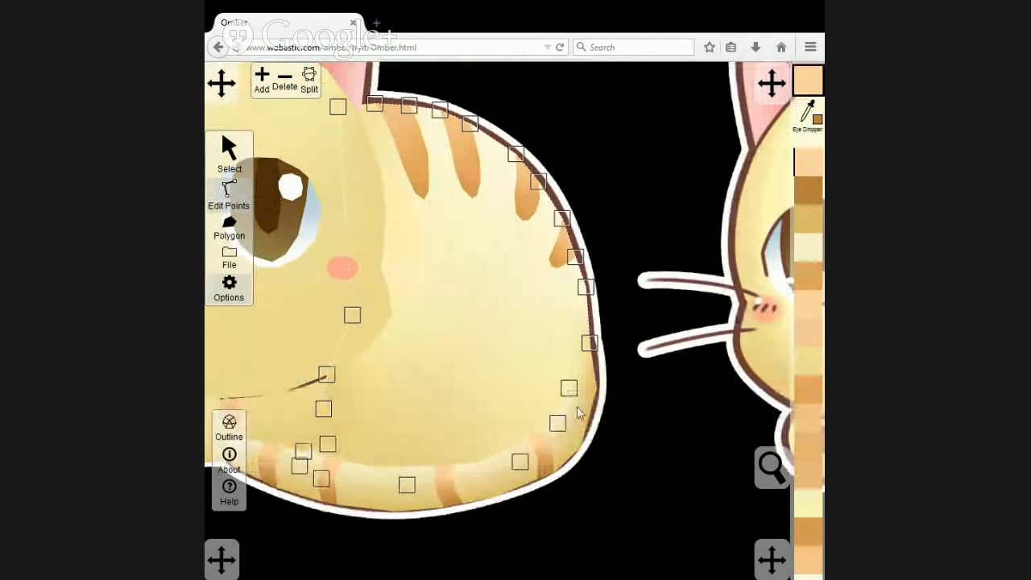
drag(557, 423, 573, 413)
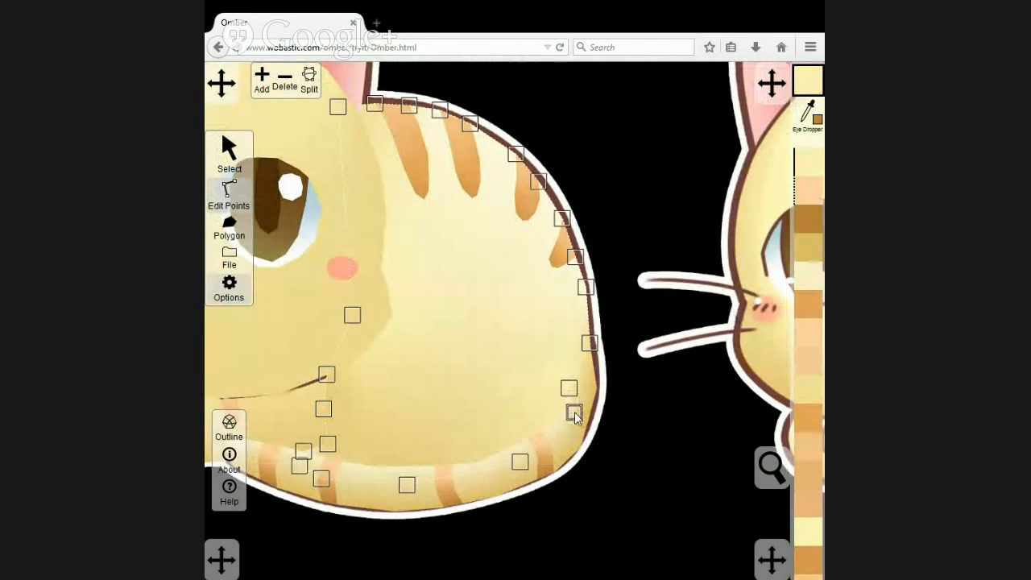
click(634, 420)
Compare the vector cat with the reference image by repeatedly bringing the image to front and sending it to back.
scroll(633, 420, down, 3)
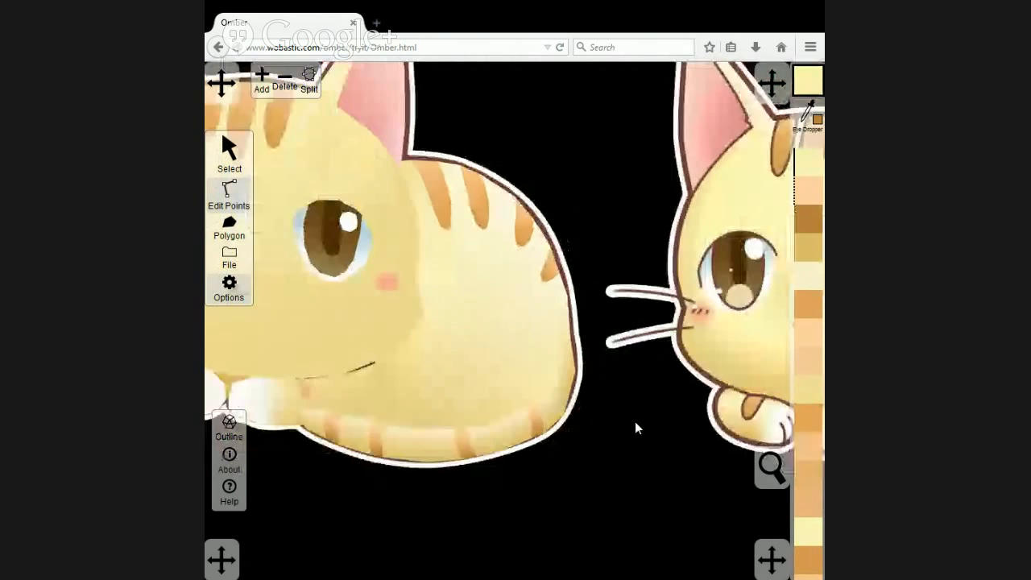
scroll(635, 421, down, 2)
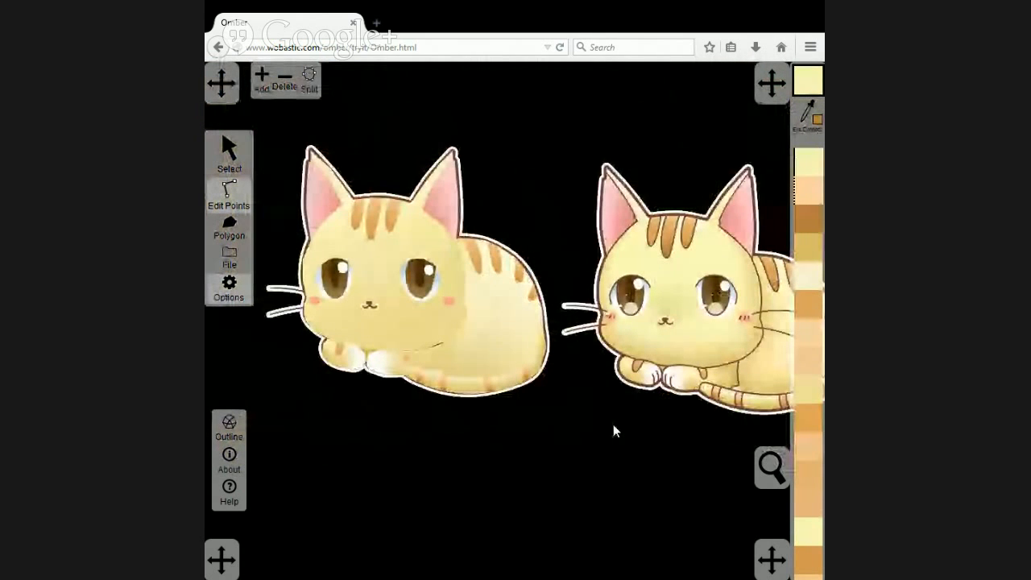
click(228, 149)
click(481, 216)
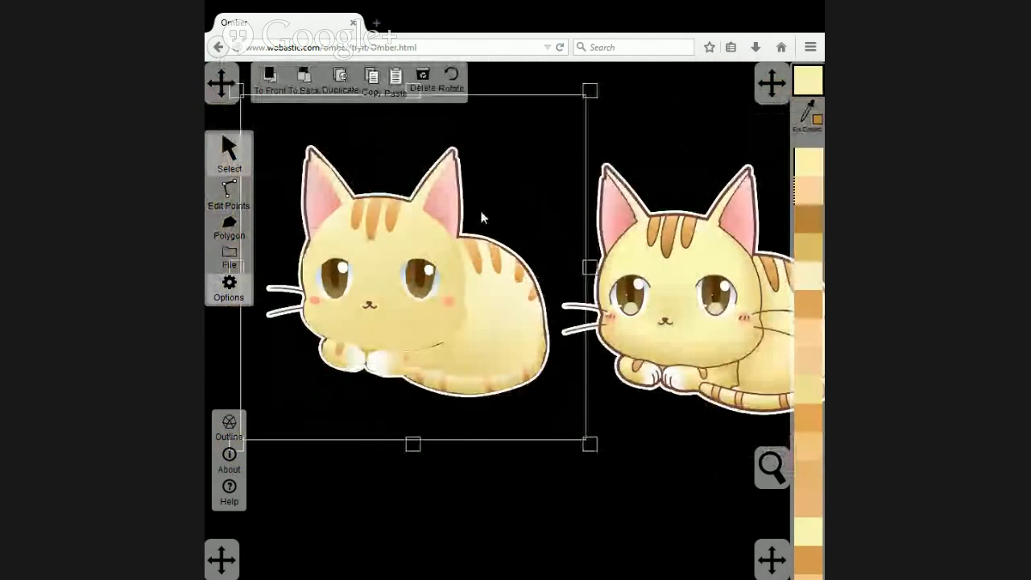
click(306, 81)
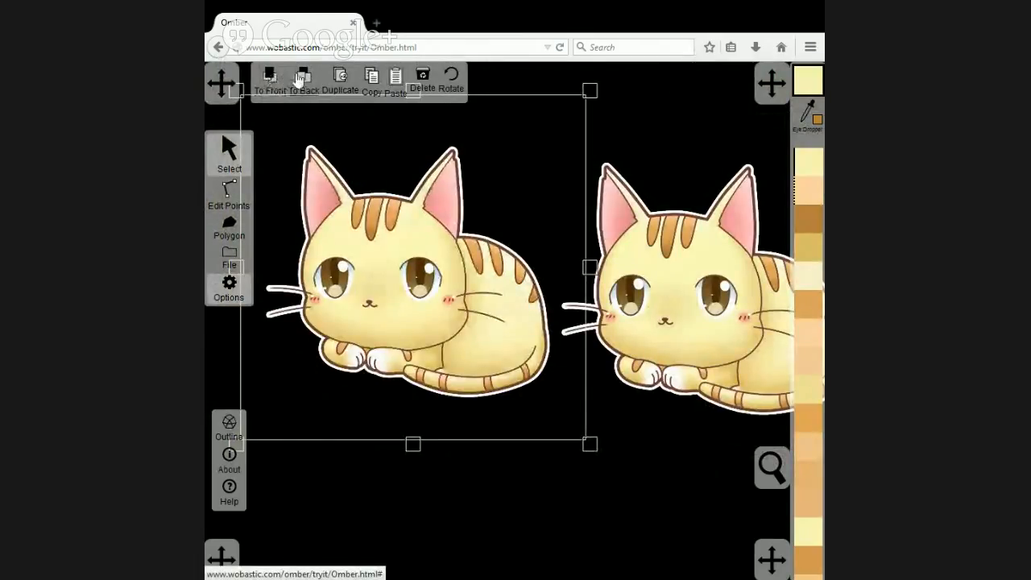
click(303, 79)
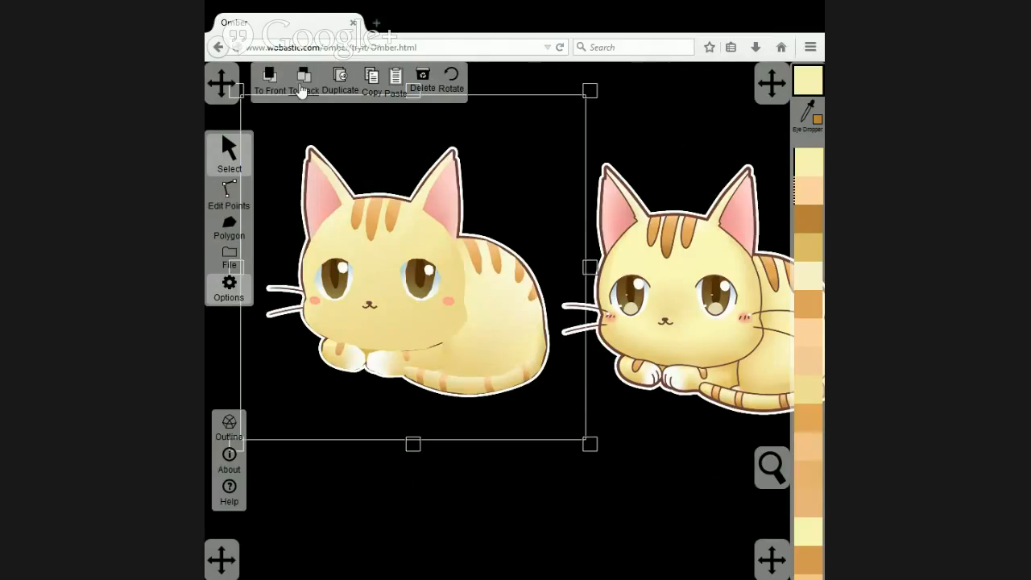
click(270, 81)
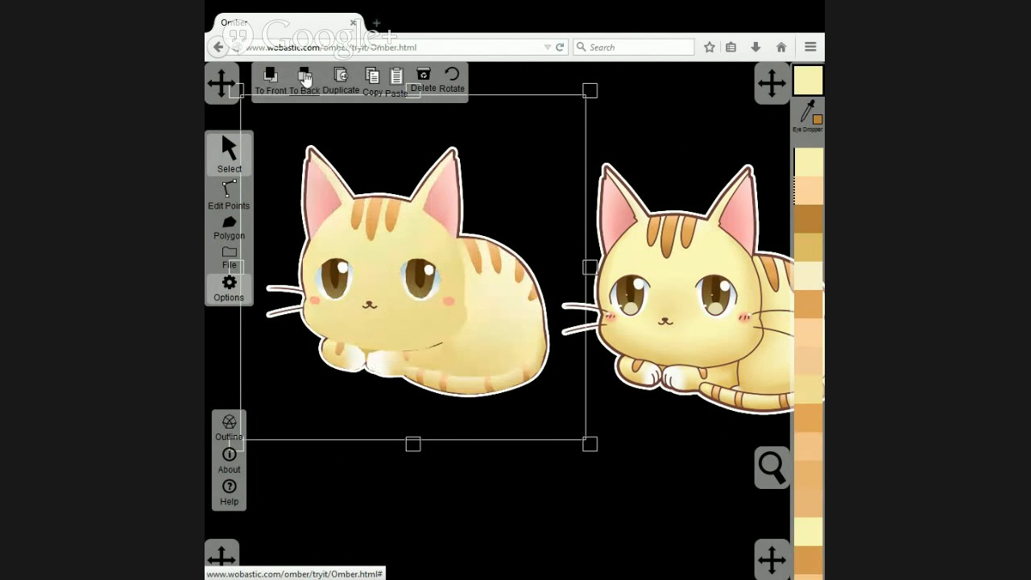
click(272, 76)
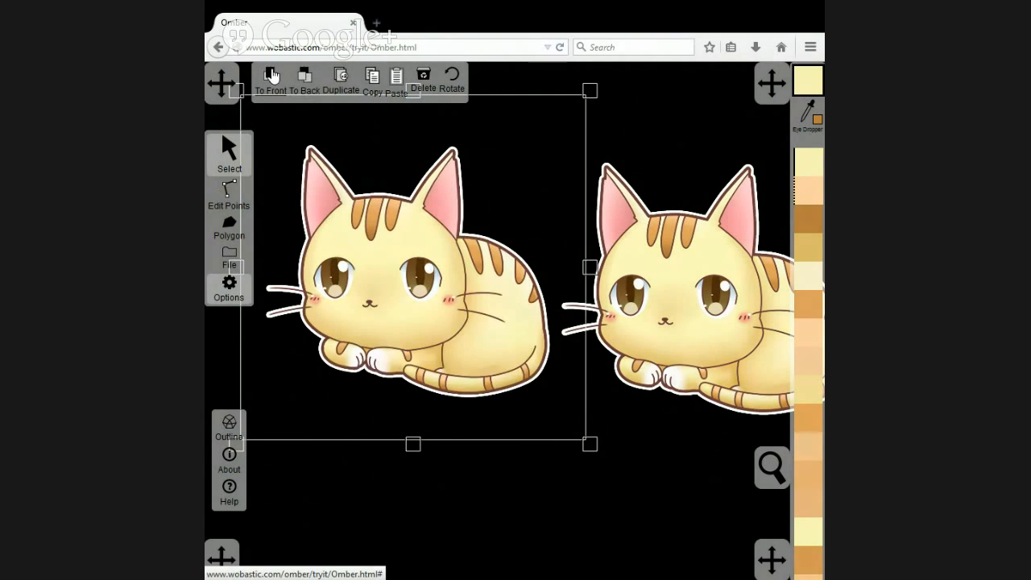
click(305, 79)
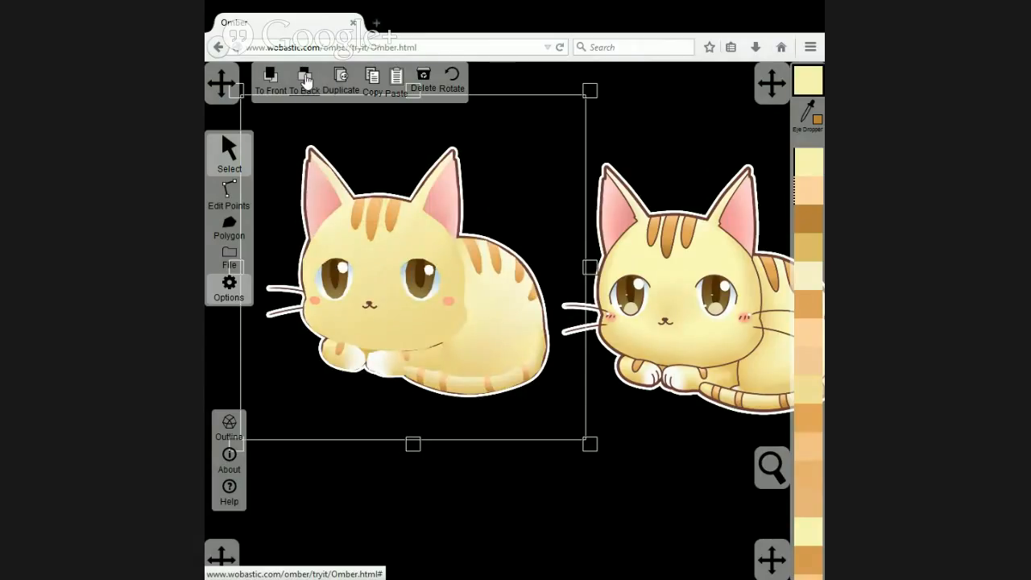
click(271, 77)
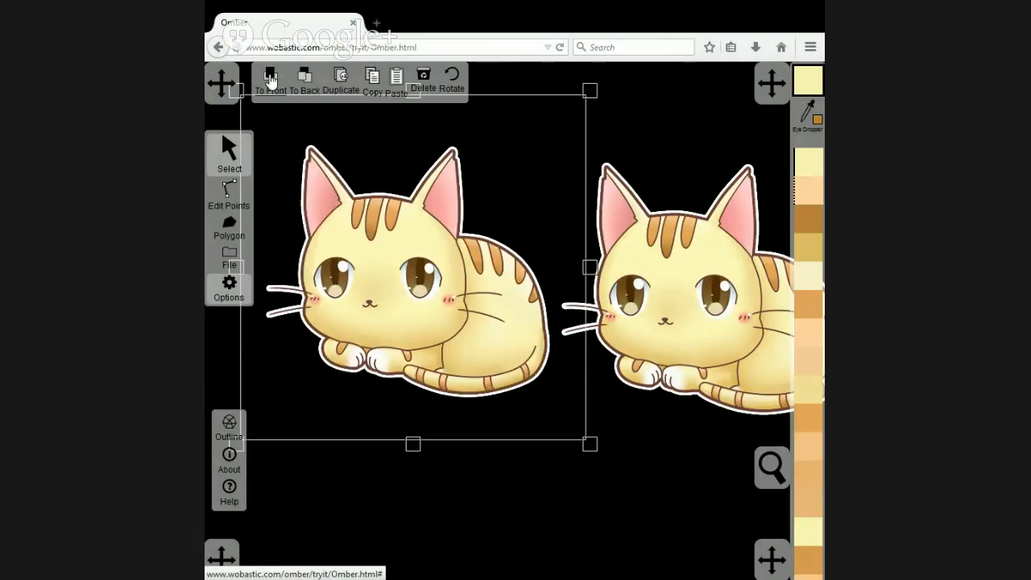
click(311, 80)
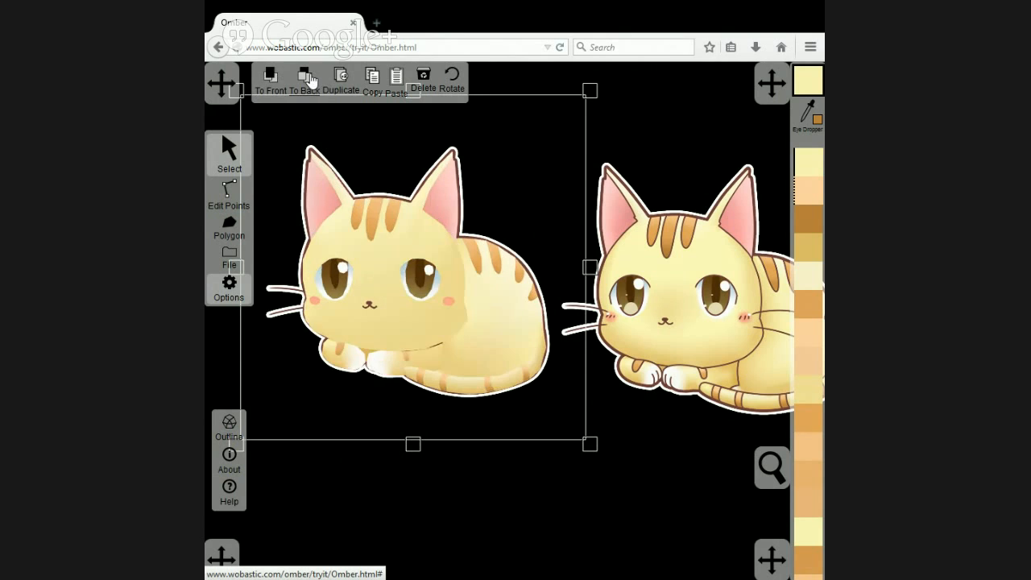
click(272, 77)
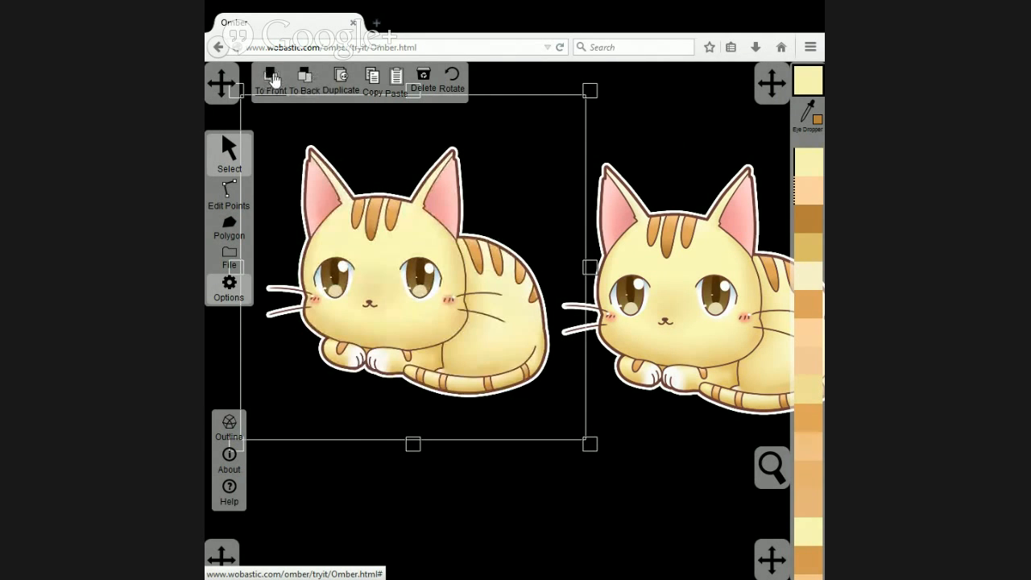
click(310, 80)
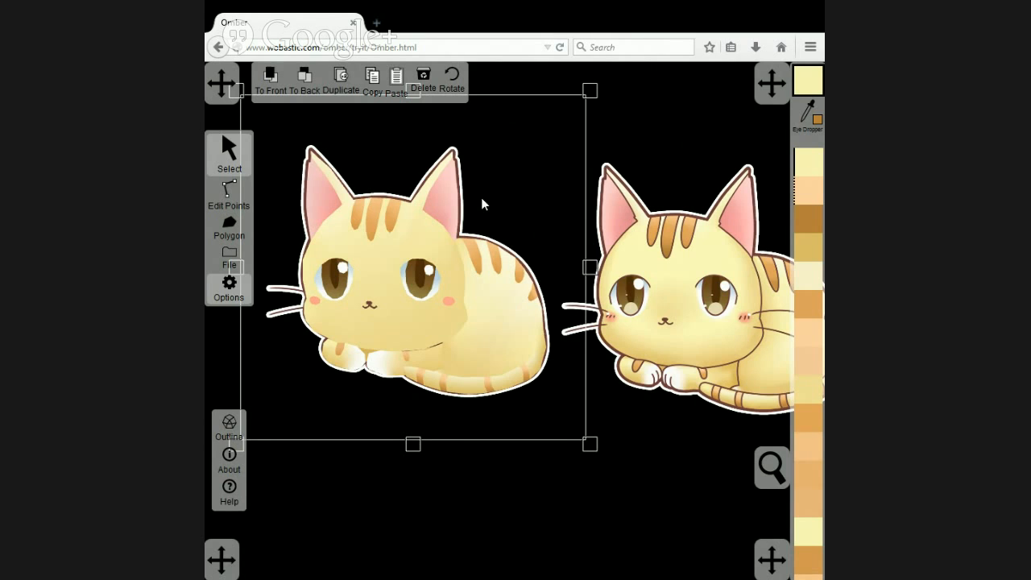
Move the backing reference image below the vector cat, and place the other reference copy in front, close beside the vector head.
drag(482, 198, 696, 412)
drag(589, 487, 409, 541)
scroll(516, 241, up, 5)
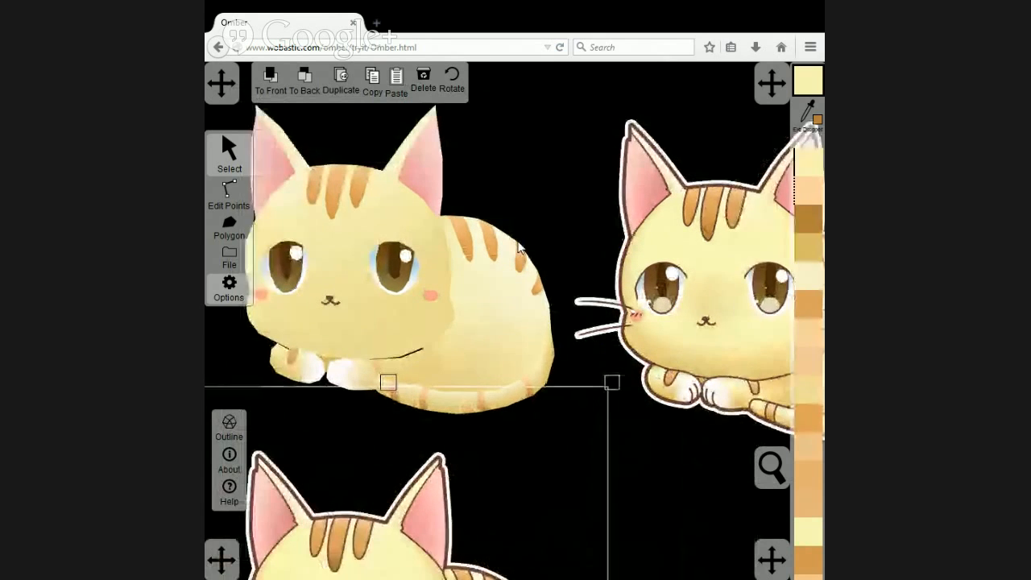
drag(498, 191, 546, 190)
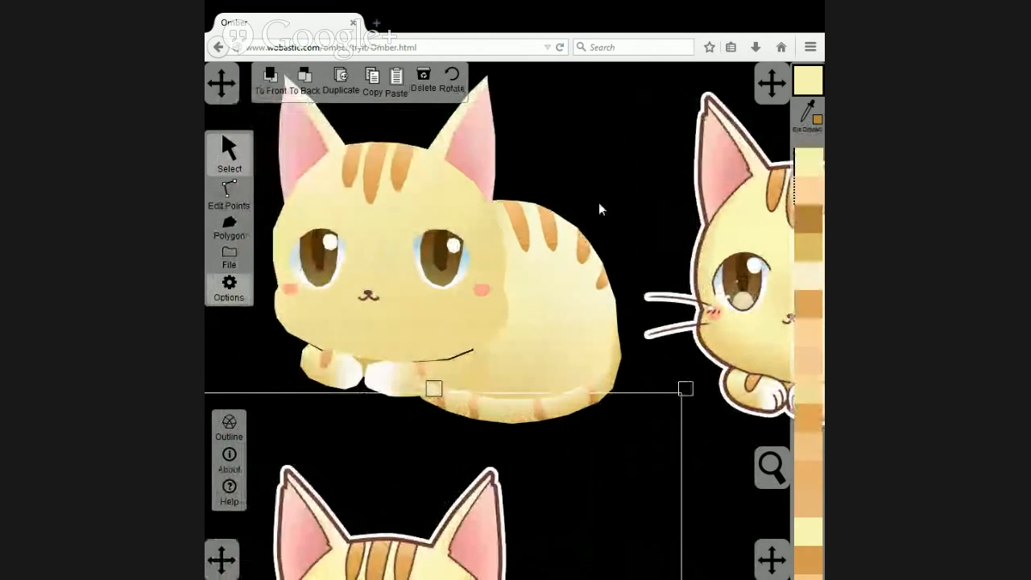
drag(694, 244, 636, 229)
click(269, 83)
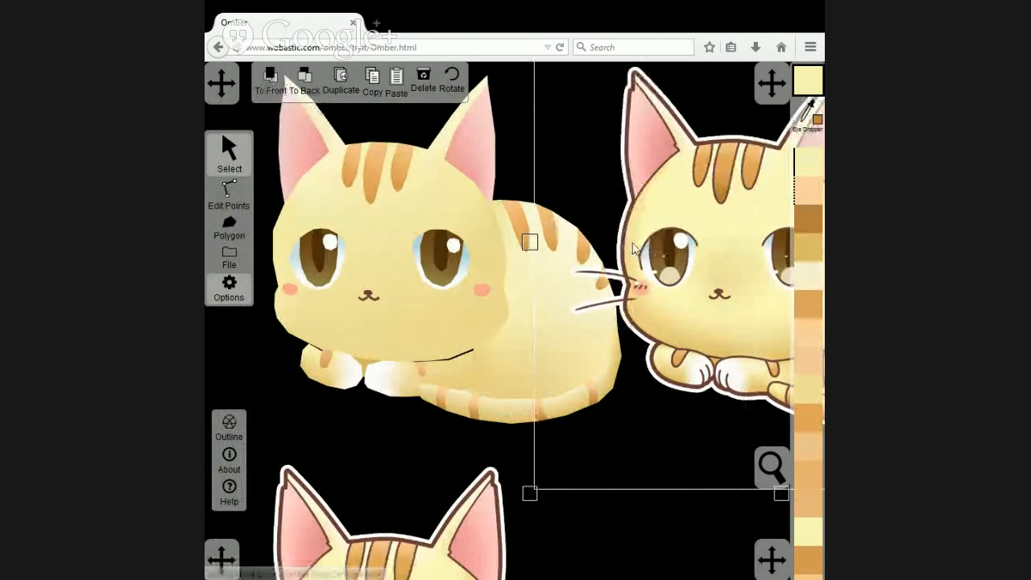
drag(692, 256, 597, 230)
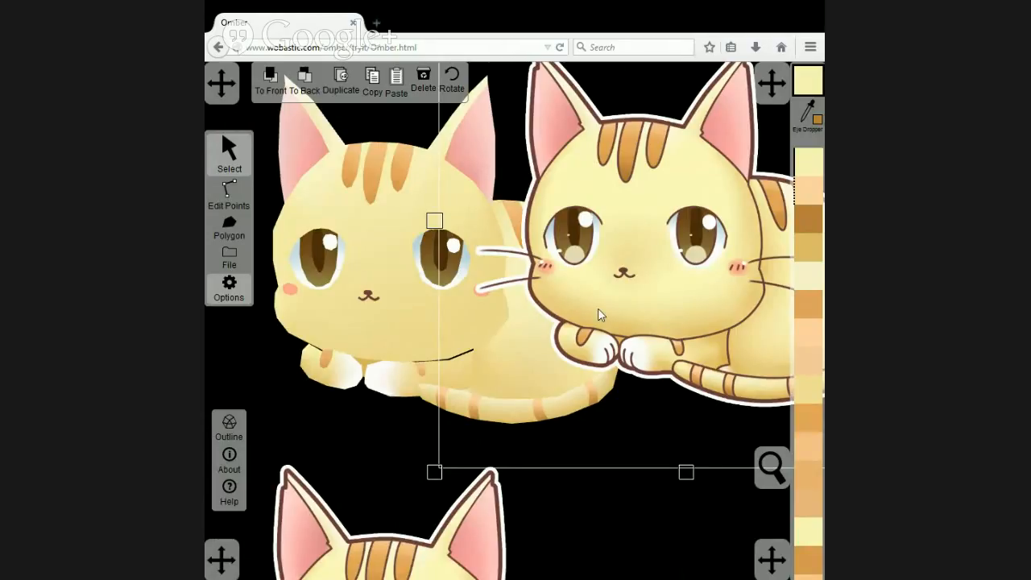
Split the head polygon vertically between its top centre point and its bottom centre point.
click(379, 252)
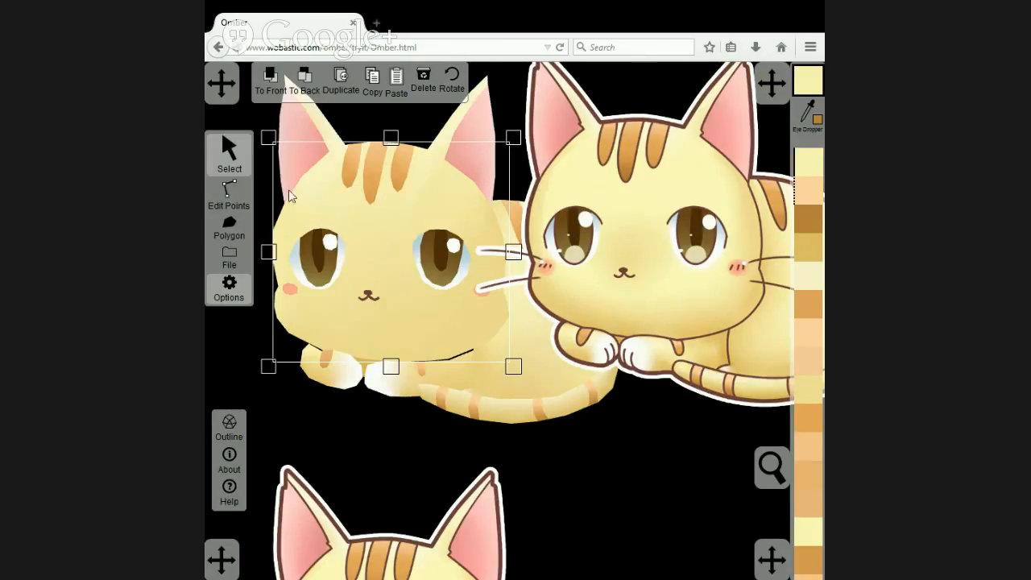
click(230, 196)
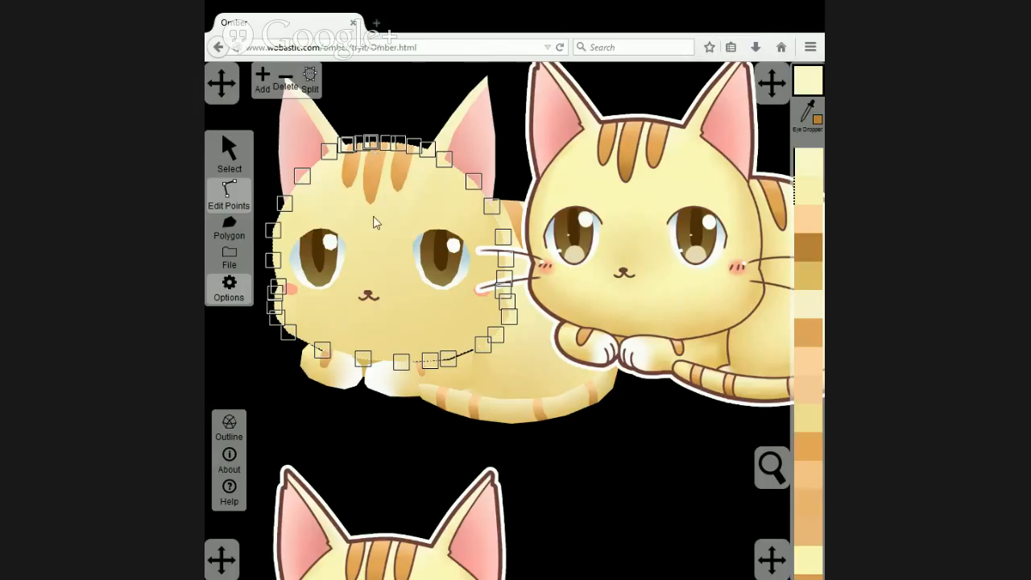
click(365, 360)
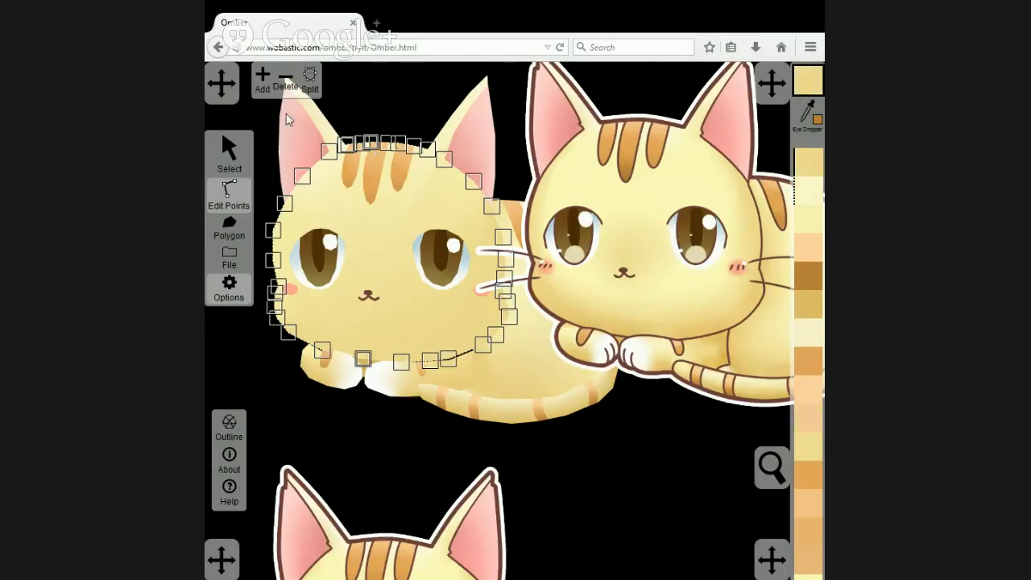
click(311, 83)
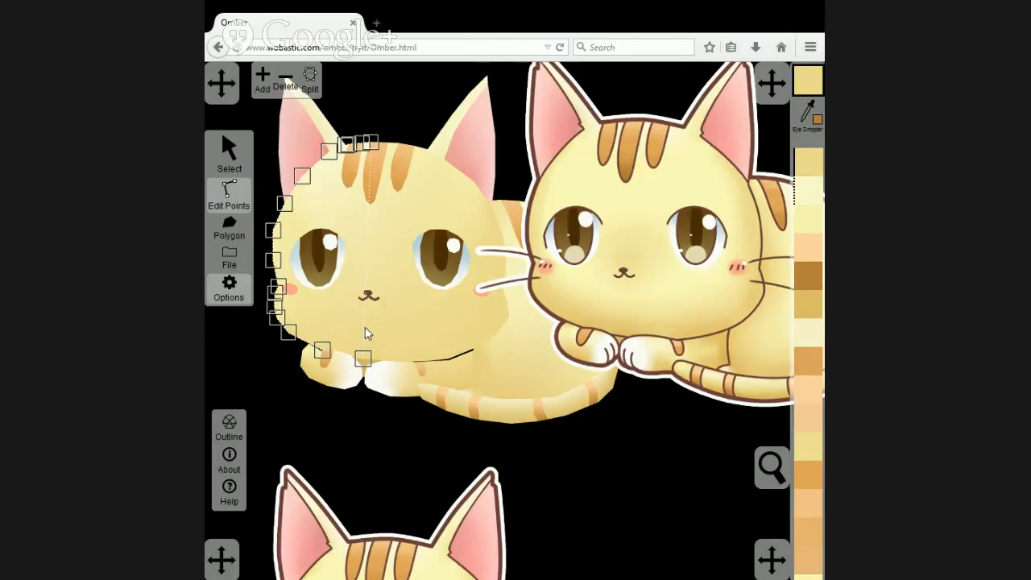
Add two points on the left head half's split edge, one below the mouth and one on the forehead.
click(266, 87)
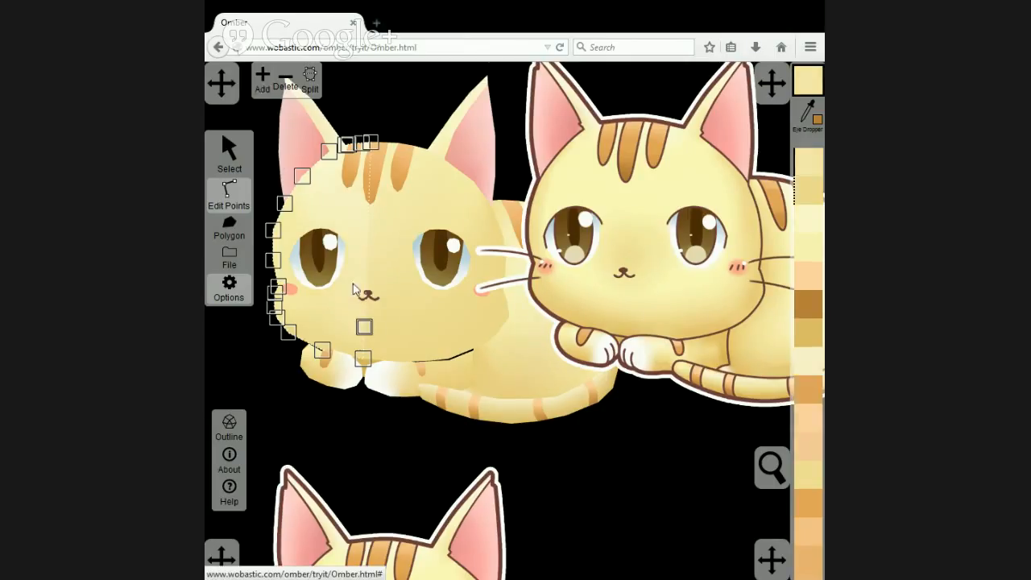
click(369, 165)
click(265, 84)
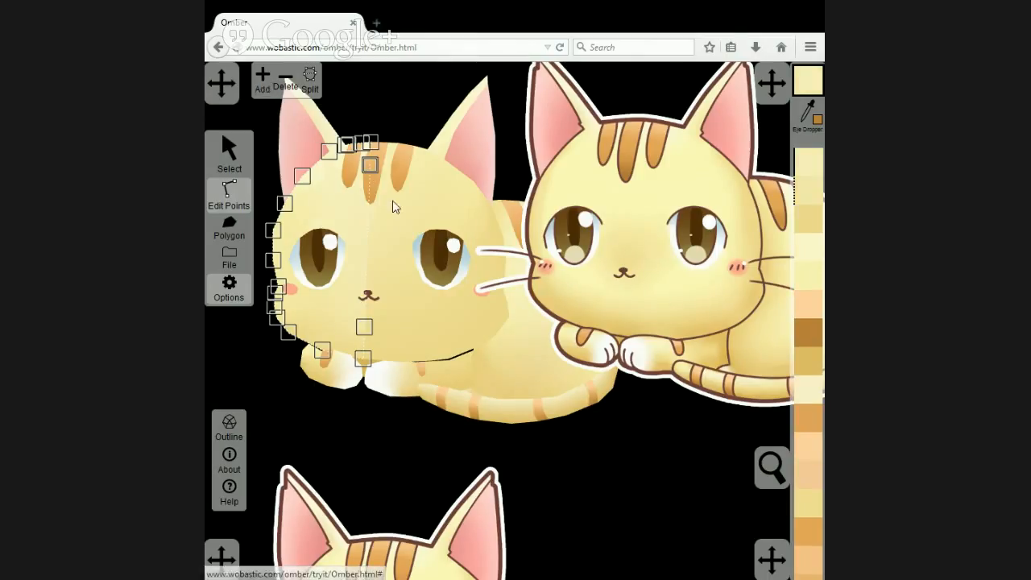
Add forehead and below-mouth points on the right head half's split edge, and pull a third point between them out past the right eye.
click(406, 207)
click(369, 175)
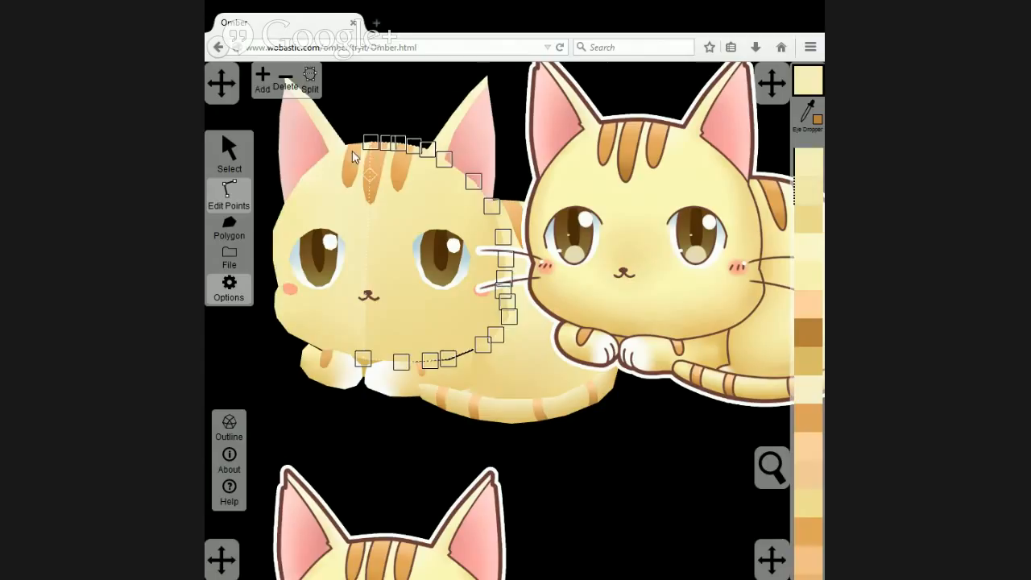
click(259, 84)
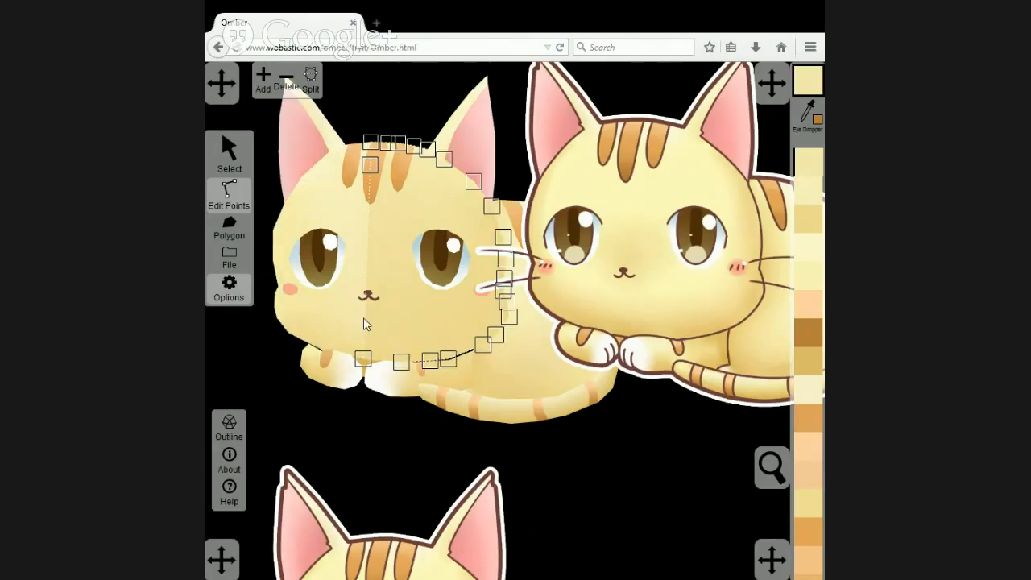
drag(364, 318, 368, 333)
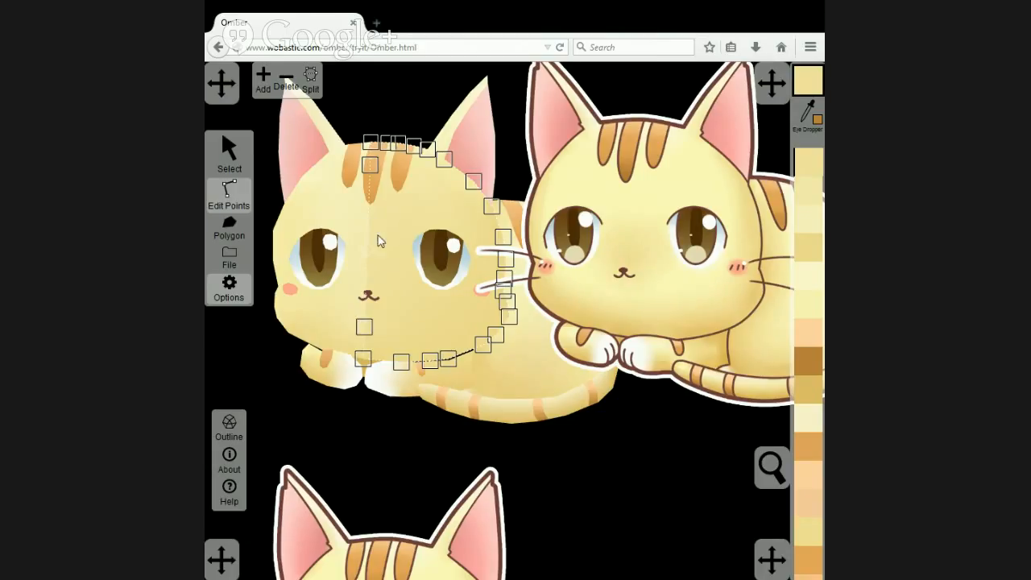
click(266, 81)
drag(367, 249, 476, 268)
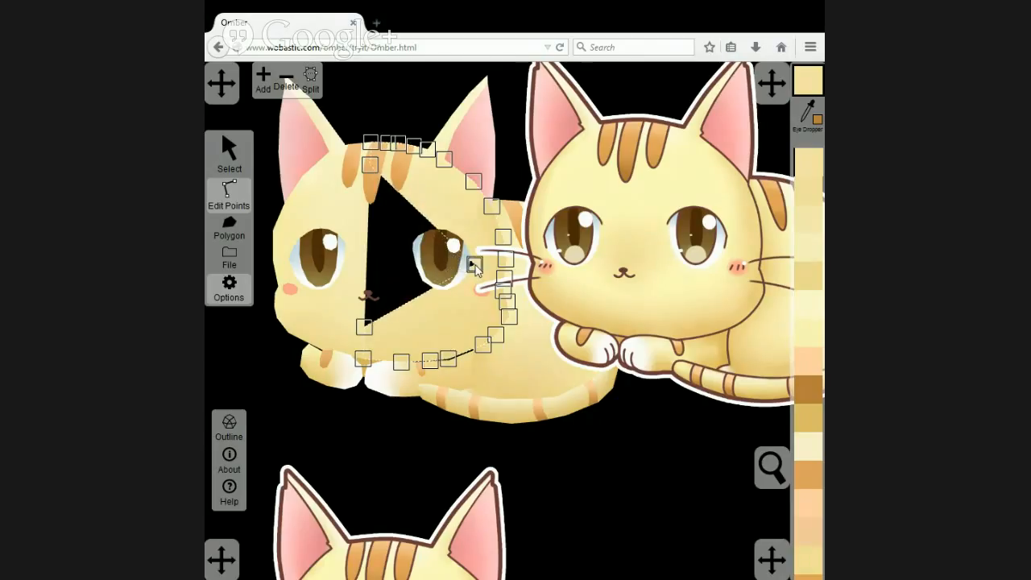
Add a point midway along the left head half's split edge and pull it out below the left eye.
click(368, 259)
click(264, 79)
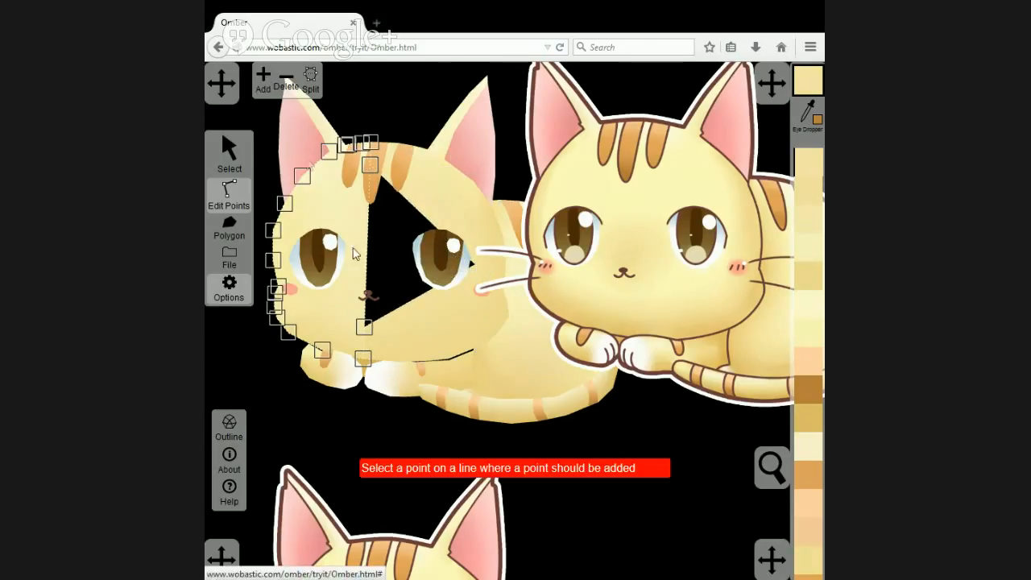
click(366, 260)
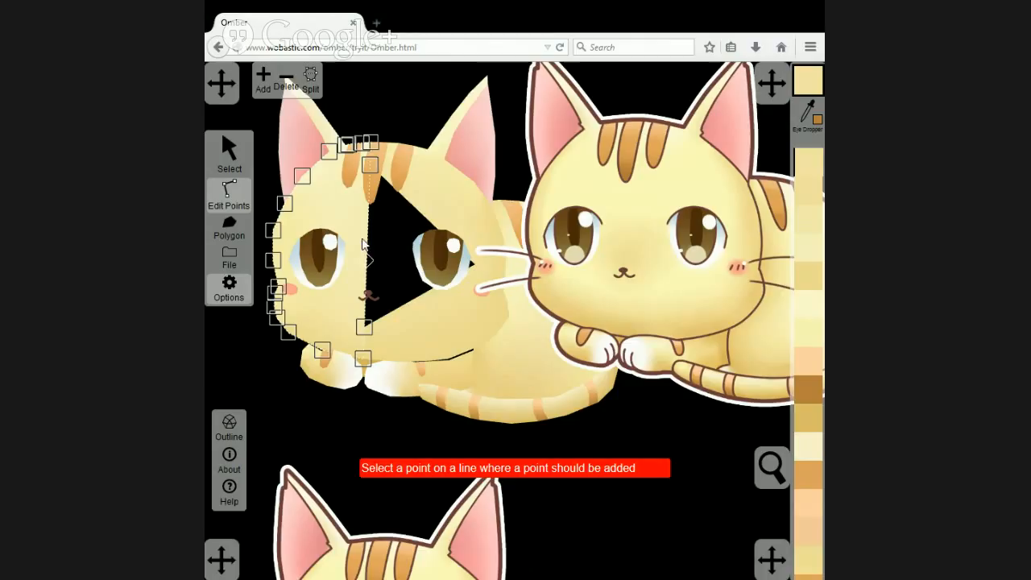
click(264, 83)
drag(364, 256, 316, 312)
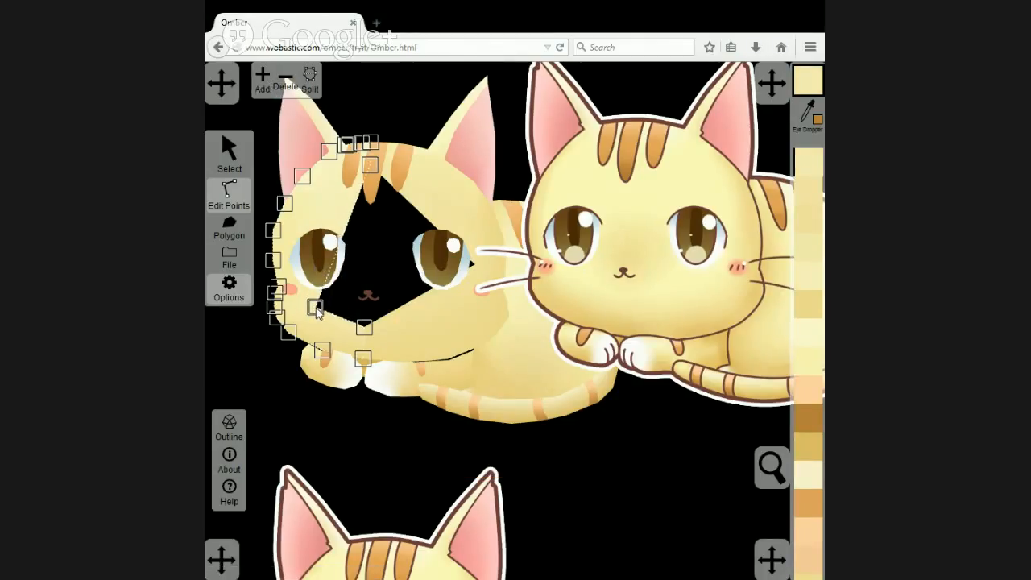
Add two more points on the left half's inner edge, placing one at the left eye's upper outer side and one on the forehead above it.
click(345, 231)
click(262, 78)
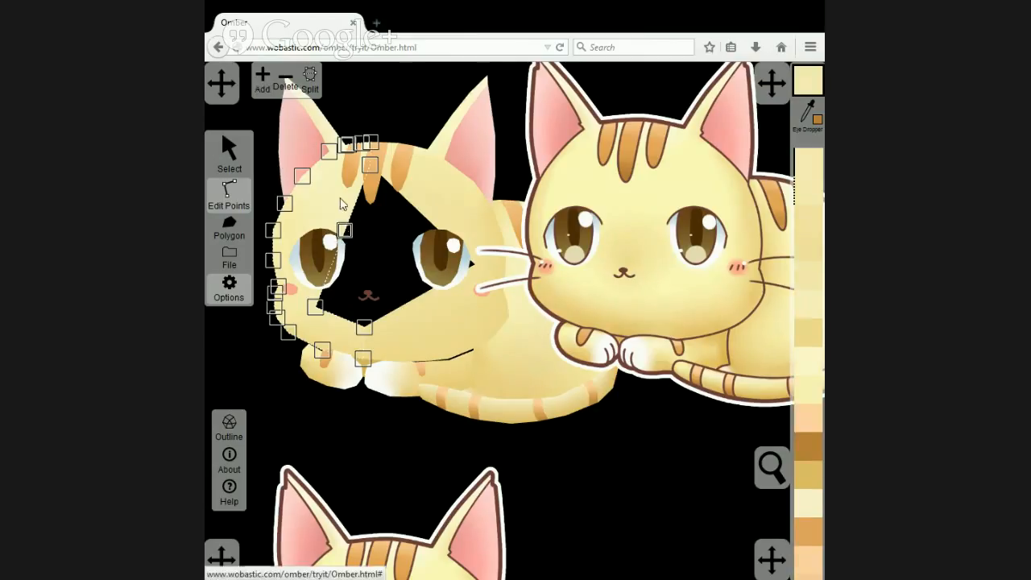
drag(347, 231, 313, 233)
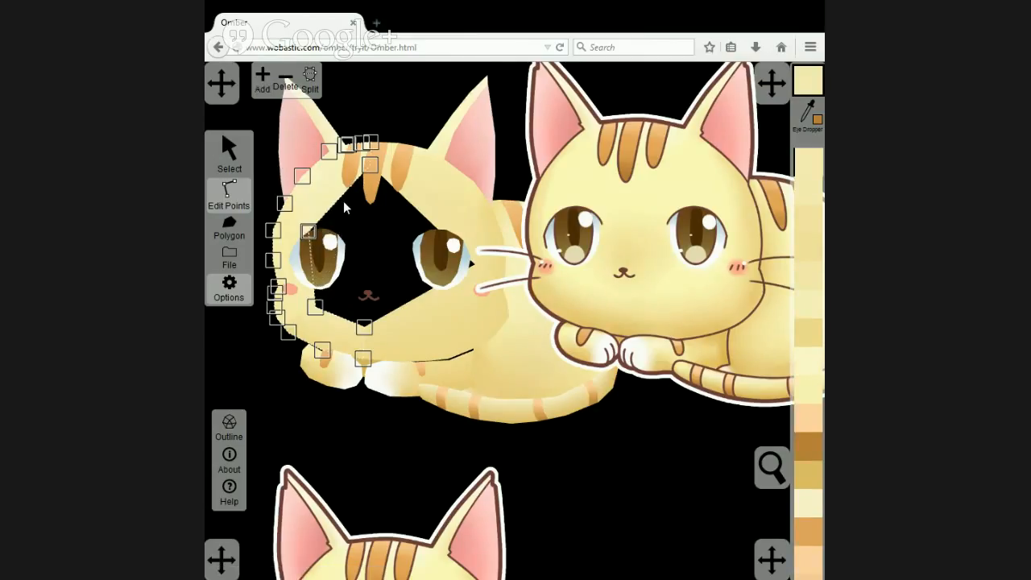
click(338, 200)
click(263, 78)
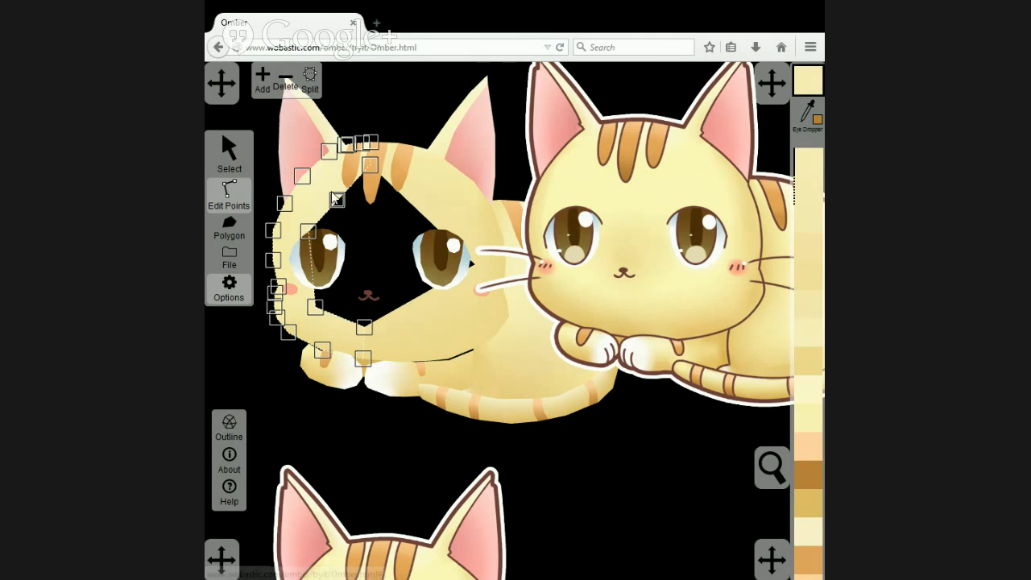
drag(336, 198, 324, 189)
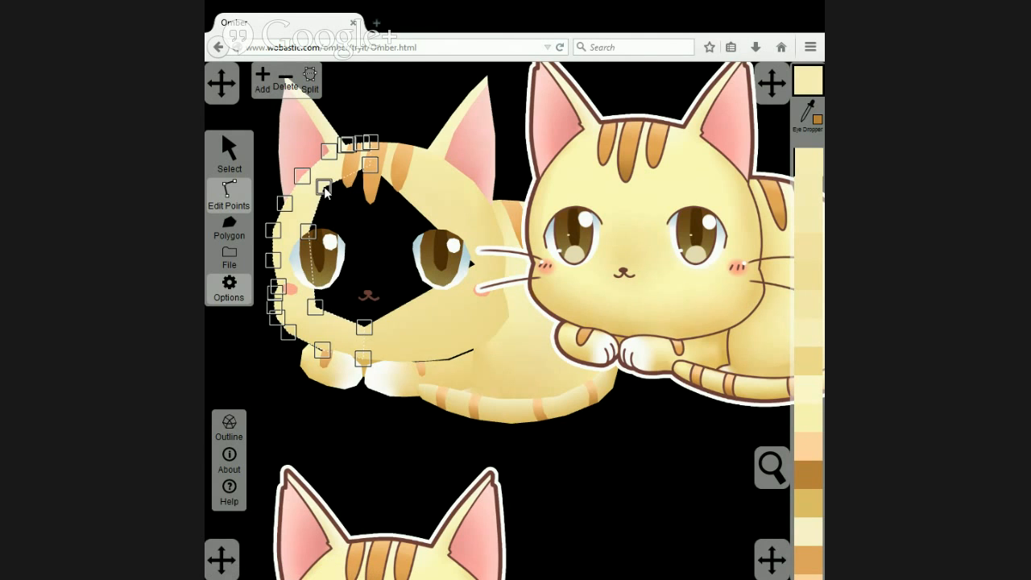
Draw a polygon filling the left part of the face opening, from around the left eye to the split line.
click(230, 228)
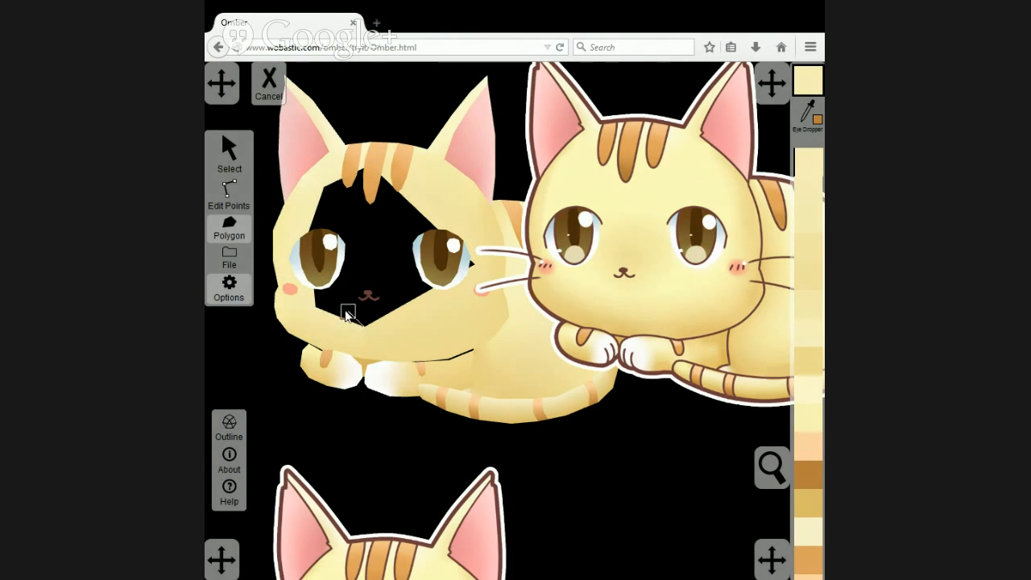
click(306, 264)
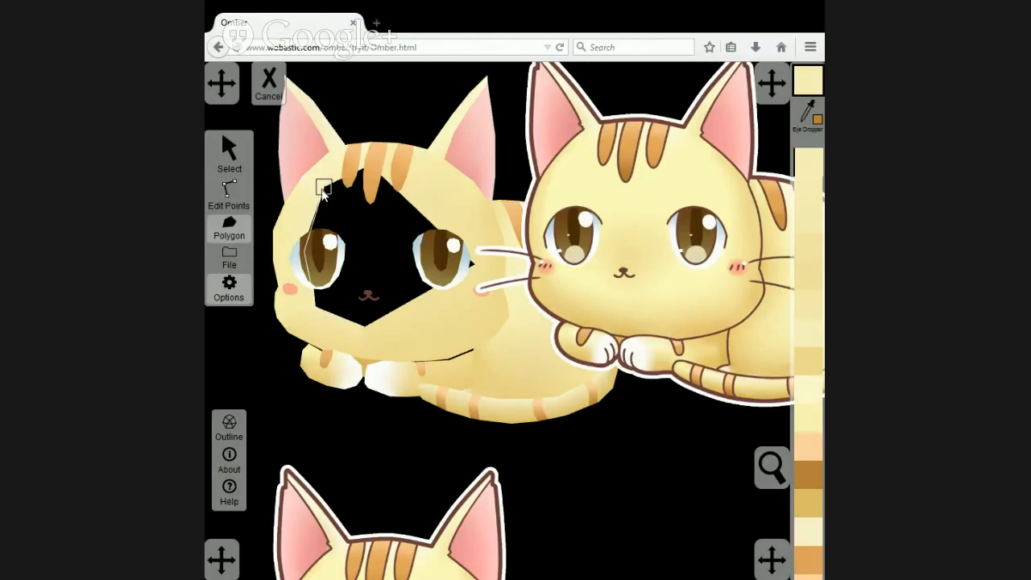
click(323, 190)
click(369, 165)
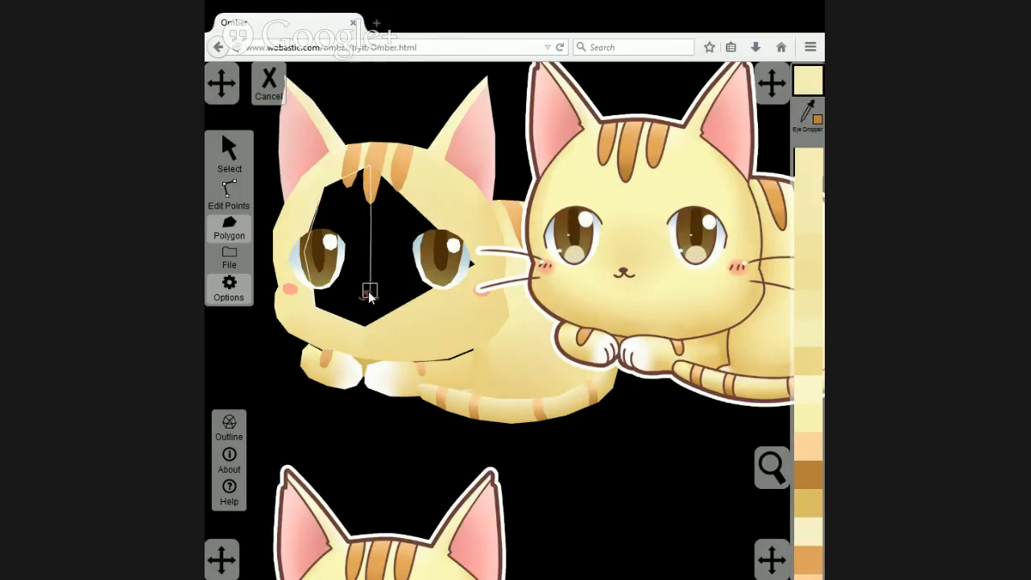
double_click(365, 326)
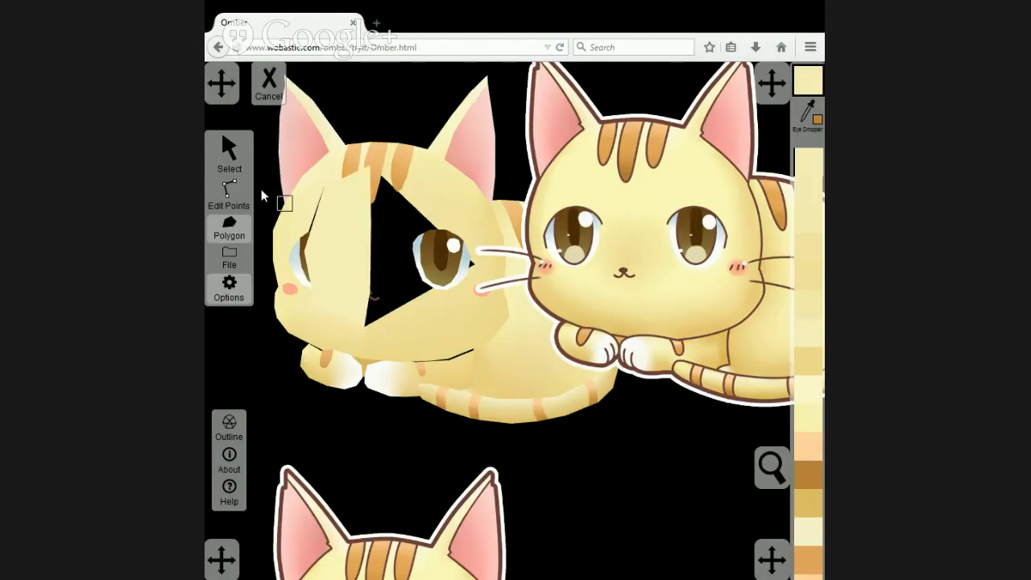
Lower the new polygon's vertex beside the left eye slightly, and send the polygon to the back.
click(230, 192)
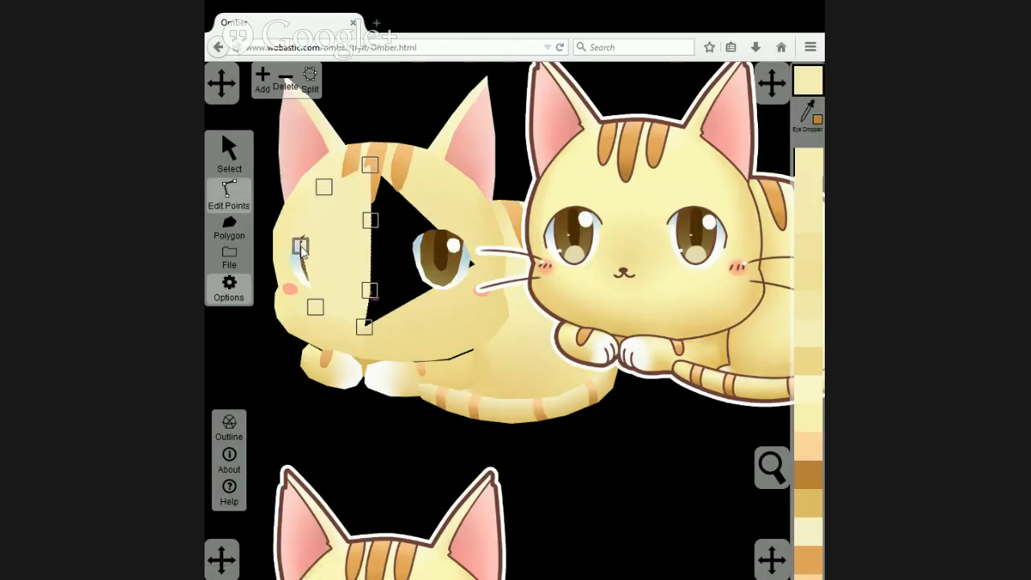
drag(300, 247, 301, 259)
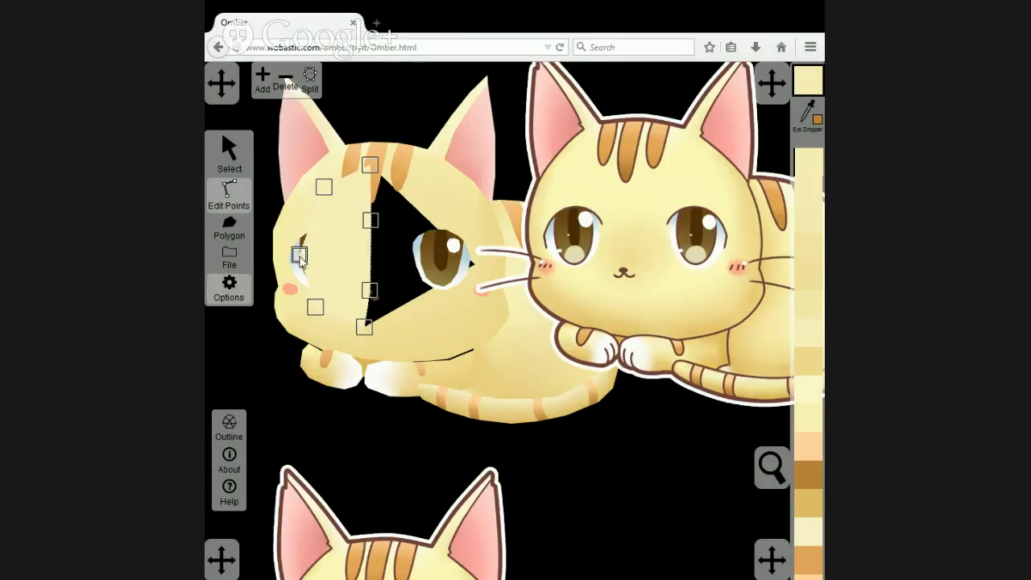
click(231, 161)
click(306, 84)
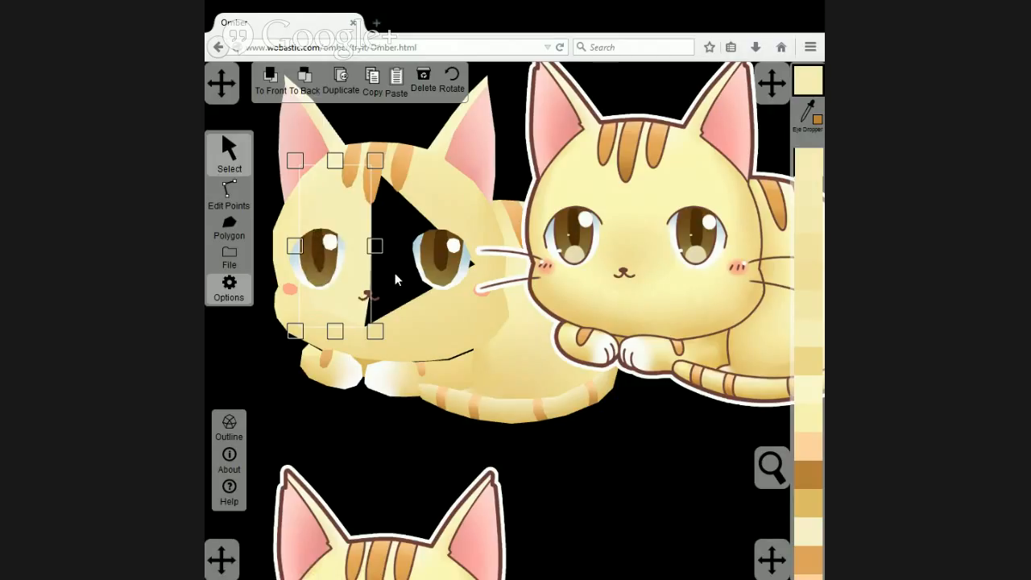
Add two points on the right head half's upper inner edge and pull them outward around the top of the right eye.
click(229, 197)
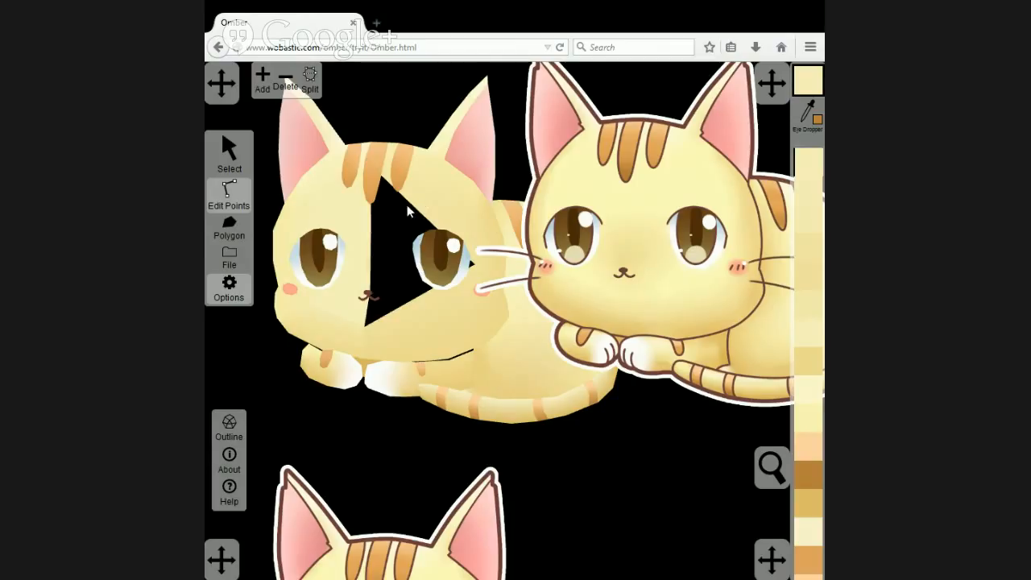
click(422, 197)
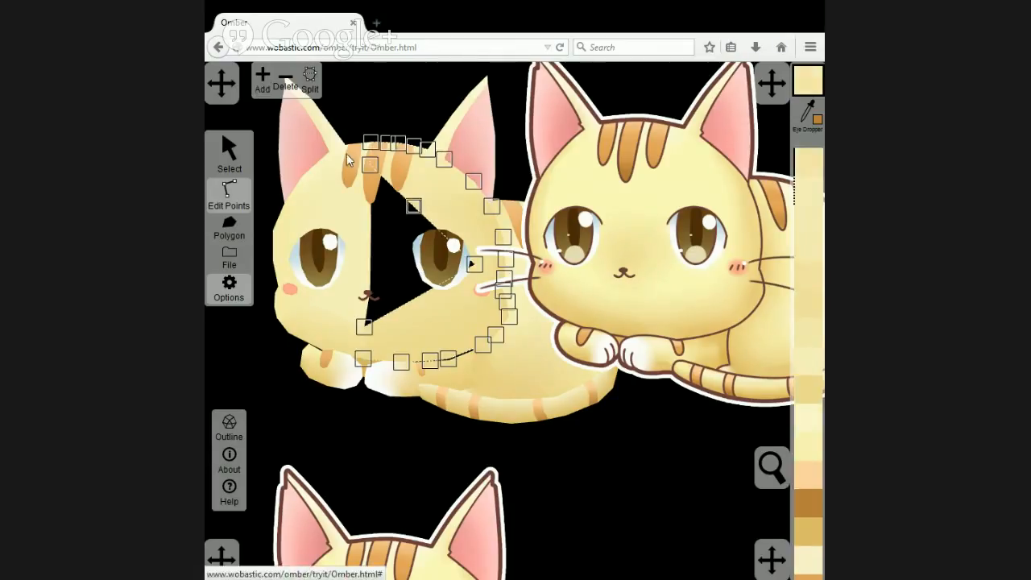
drag(411, 207, 418, 184)
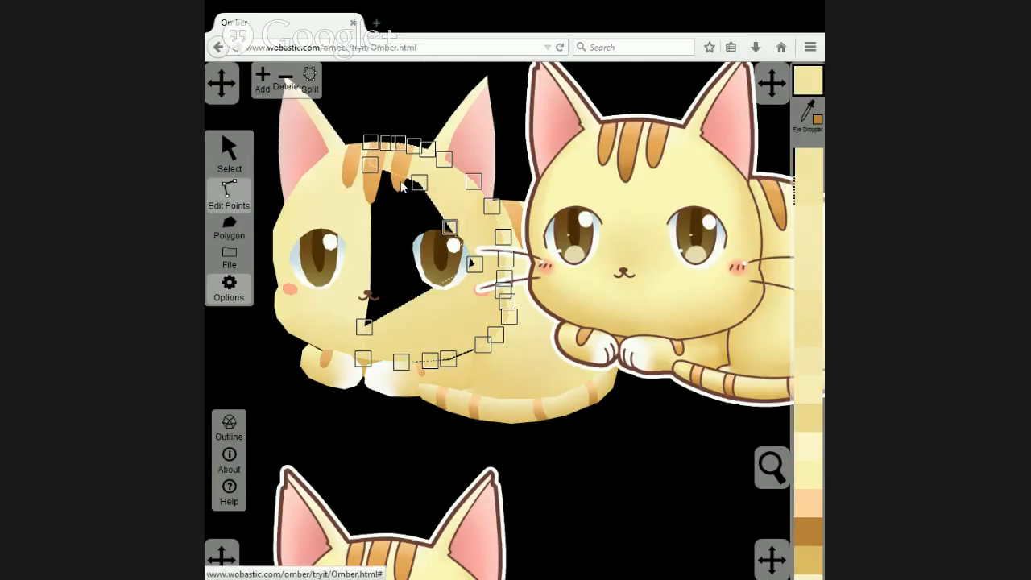
drag(448, 226, 465, 217)
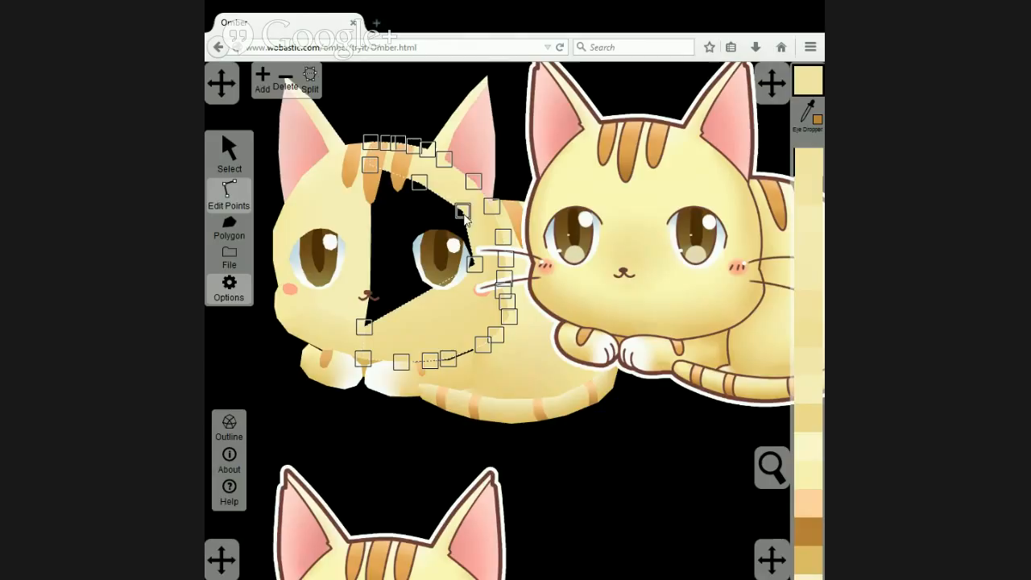
Add two points on the right head half's lower inner edge and pull them outward below the right eye and towards the cheek.
click(409, 302)
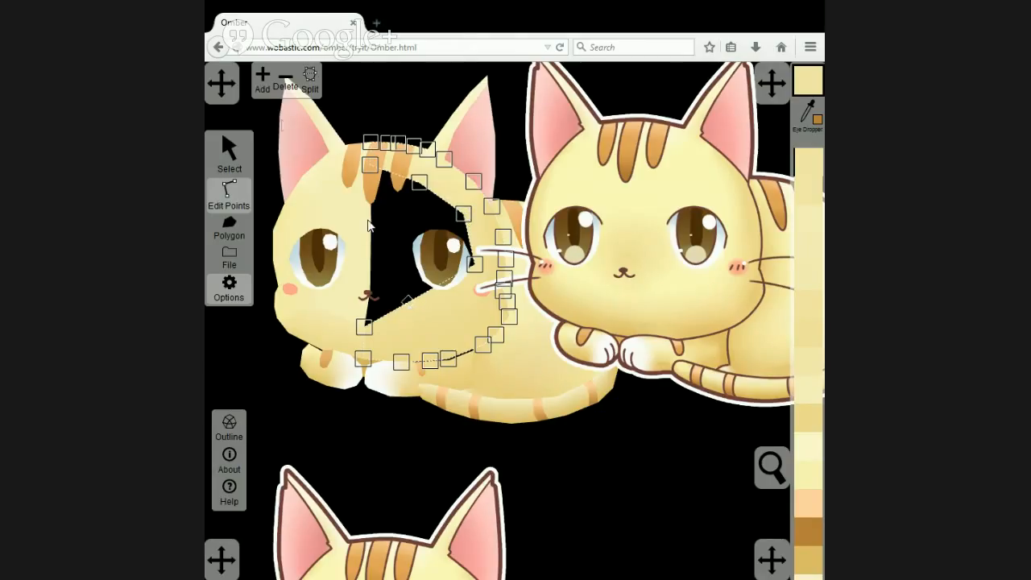
click(258, 83)
drag(409, 302, 435, 326)
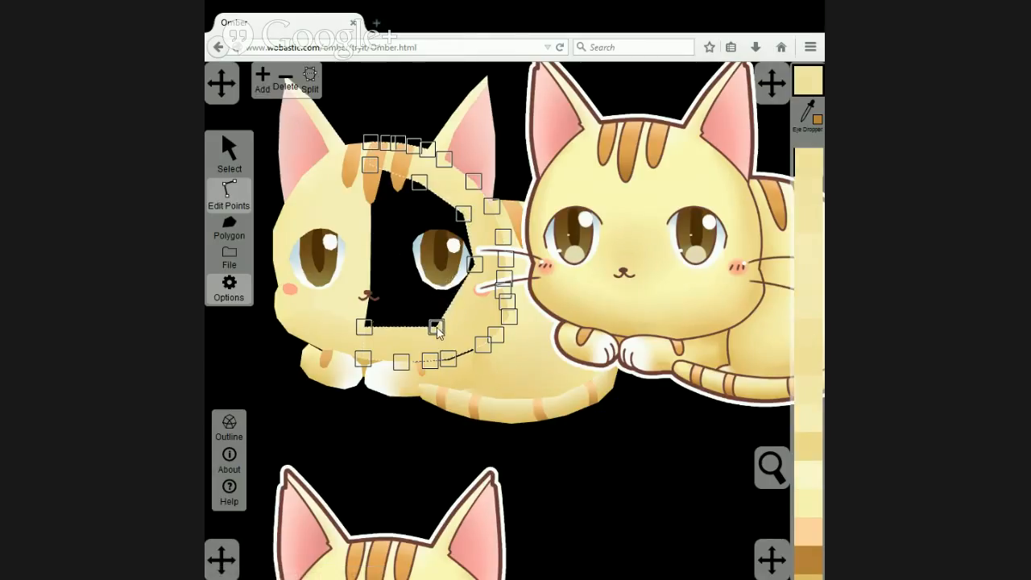
click(456, 294)
drag(456, 294, 466, 299)
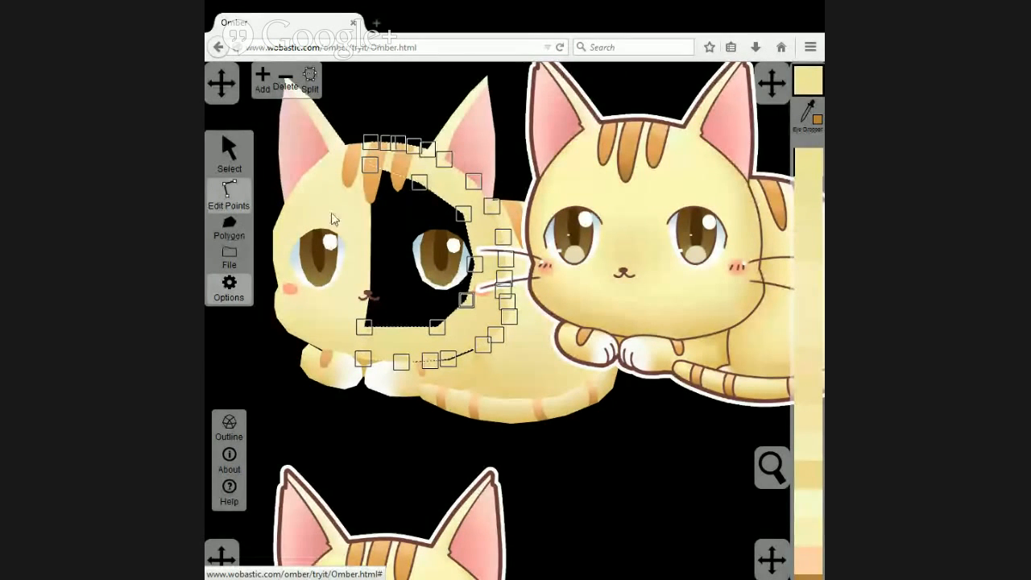
Shift the left inner-face polygon's upper split-line point slightly left, and draw a matching polygon filling the right part of the face opening.
click(377, 219)
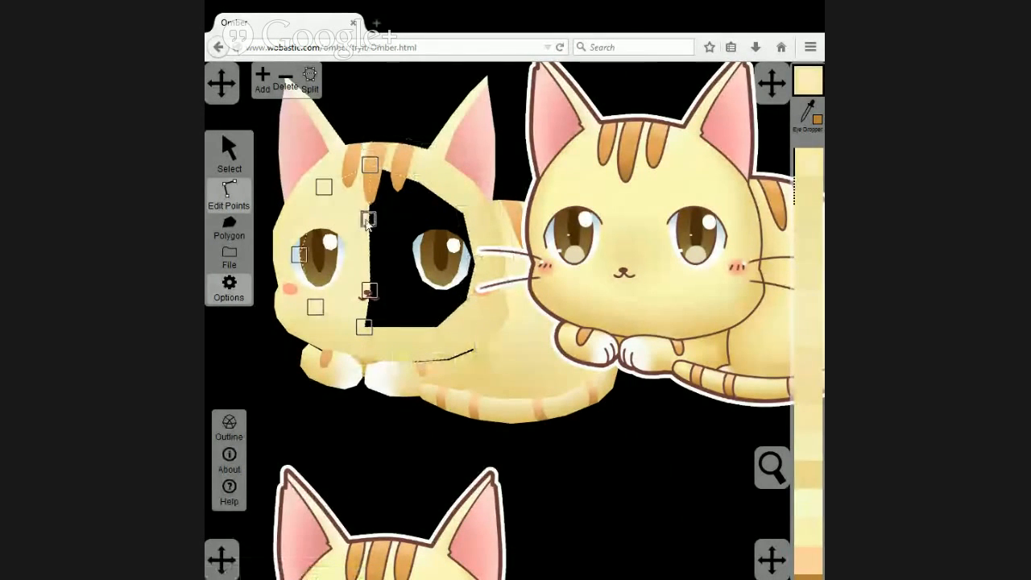
drag(370, 220, 366, 225)
click(234, 237)
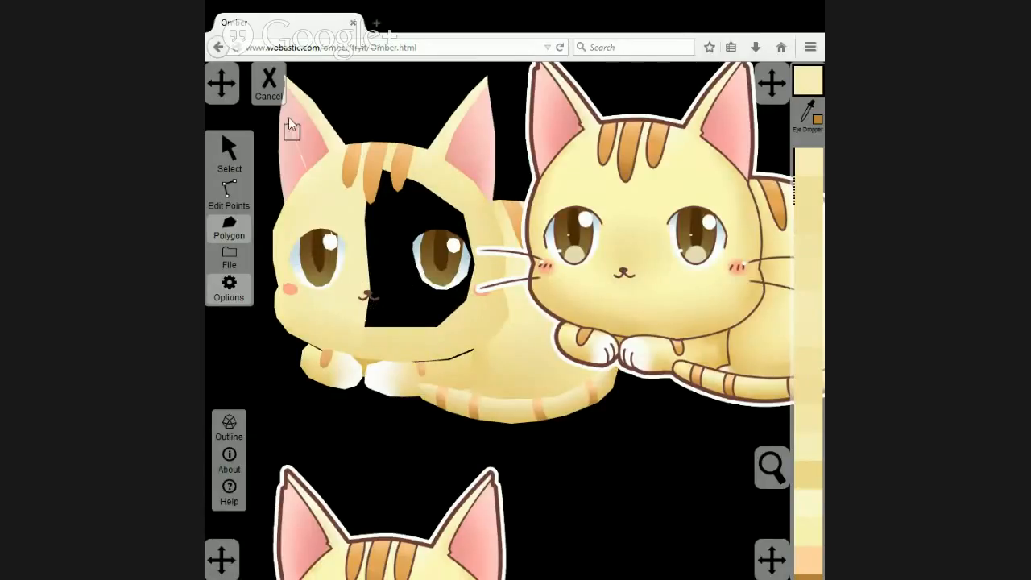
click(365, 326)
click(419, 184)
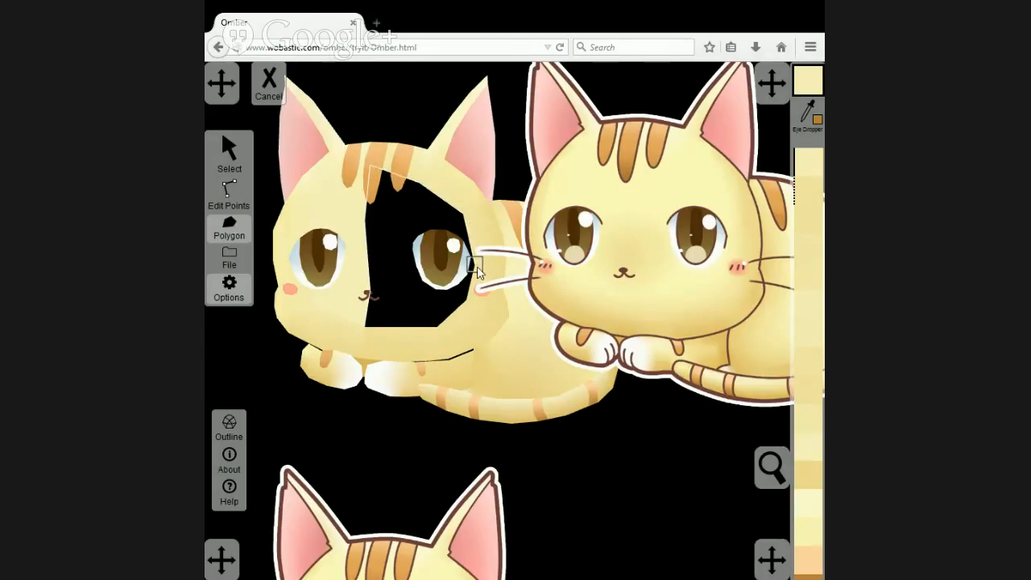
click(438, 326)
click(364, 329)
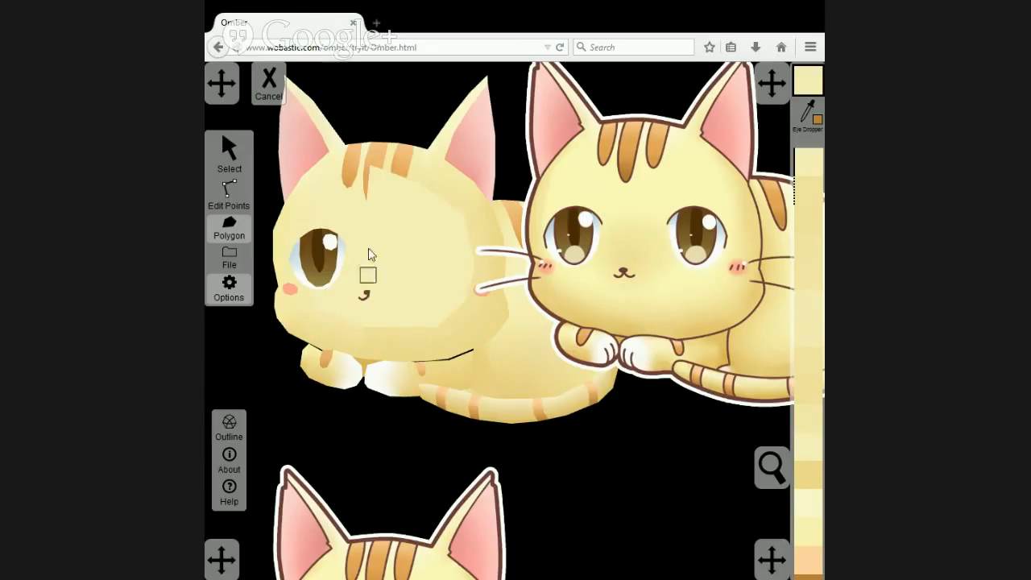
Send the right inner-face polygon to the back and recolour it with the pale yellow sampled from the reference cat's forehead.
click(232, 149)
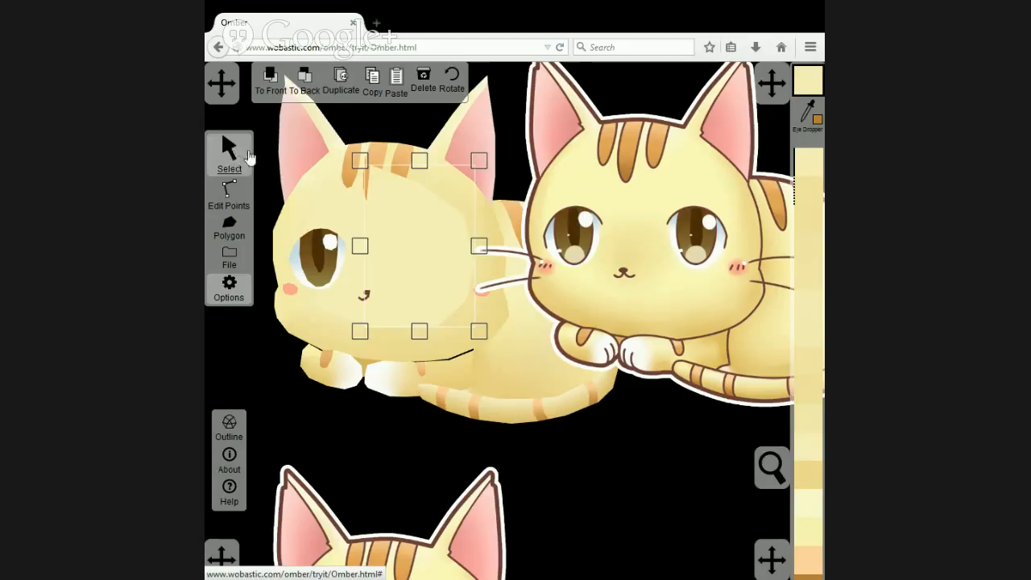
click(306, 81)
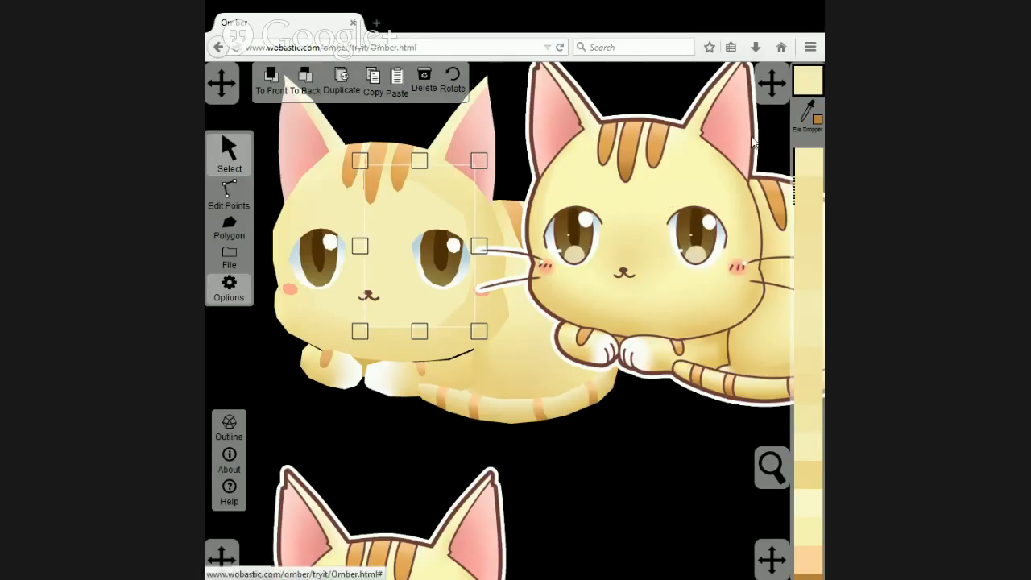
click(806, 109)
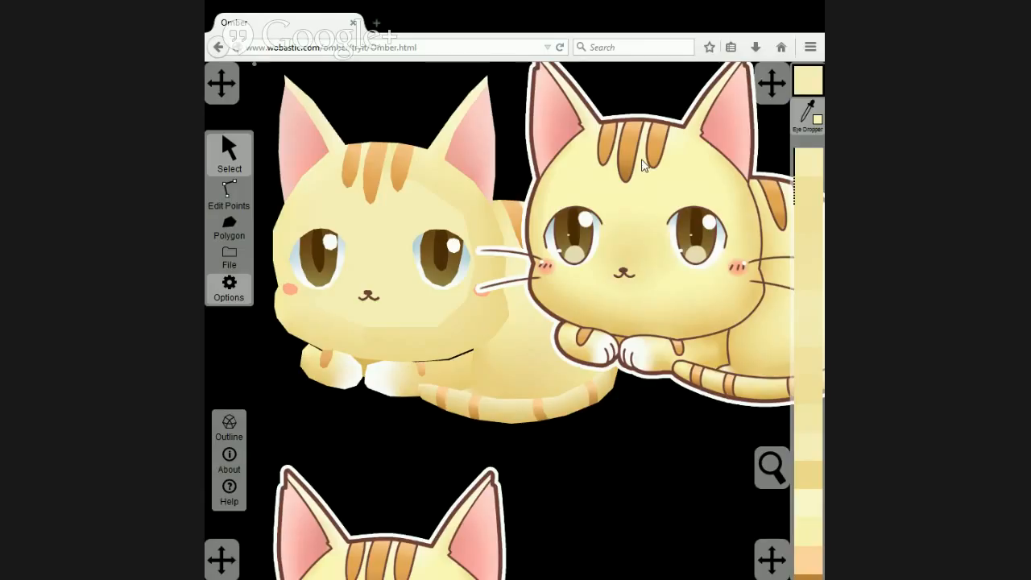
click(643, 199)
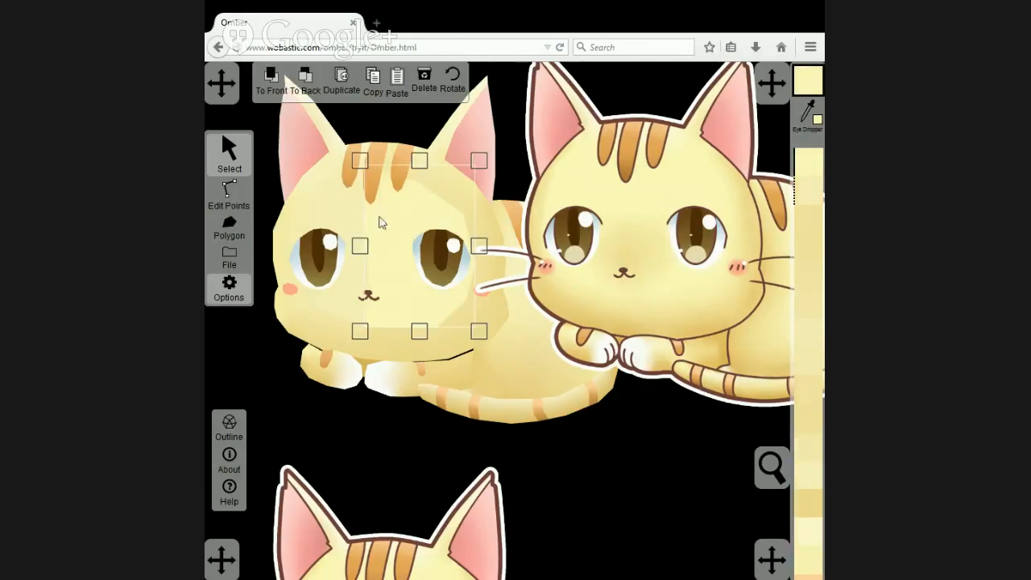
Select the left inner-face polygon.
click(351, 213)
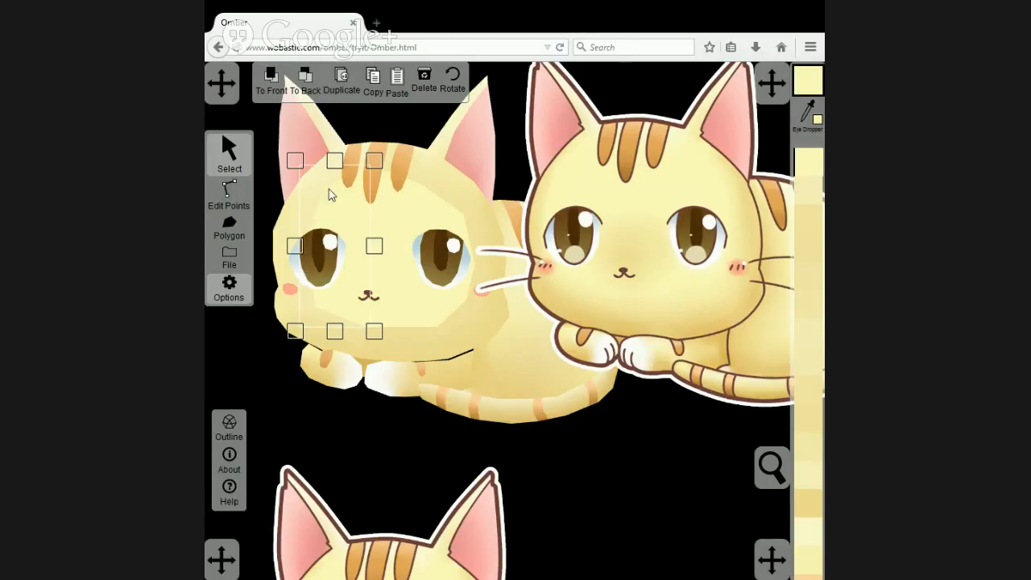
Match the upper point of the left inner-face polygon and the left rim using the yellow sampled from the reference cat's forehead.
click(232, 192)
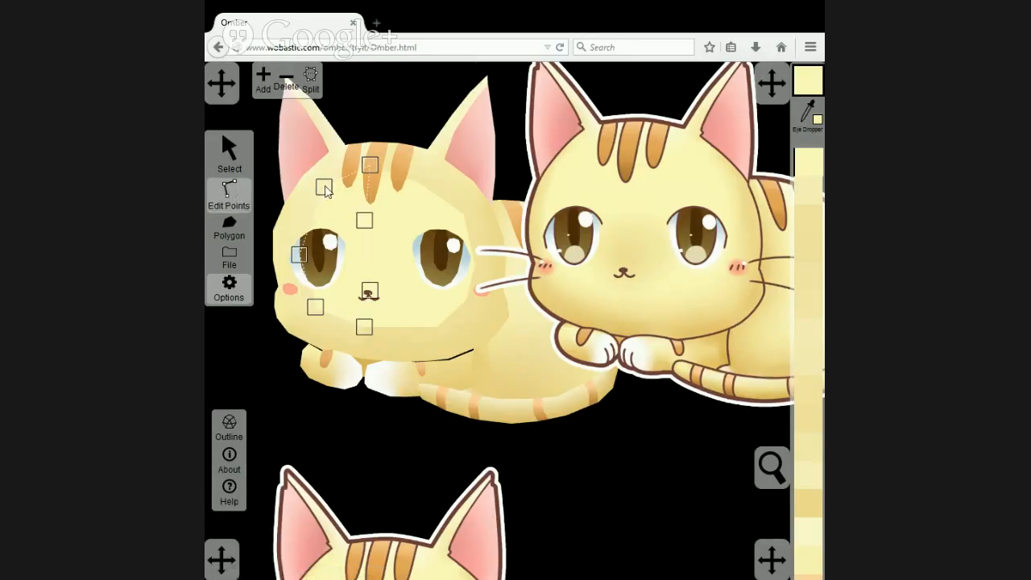
click(640, 161)
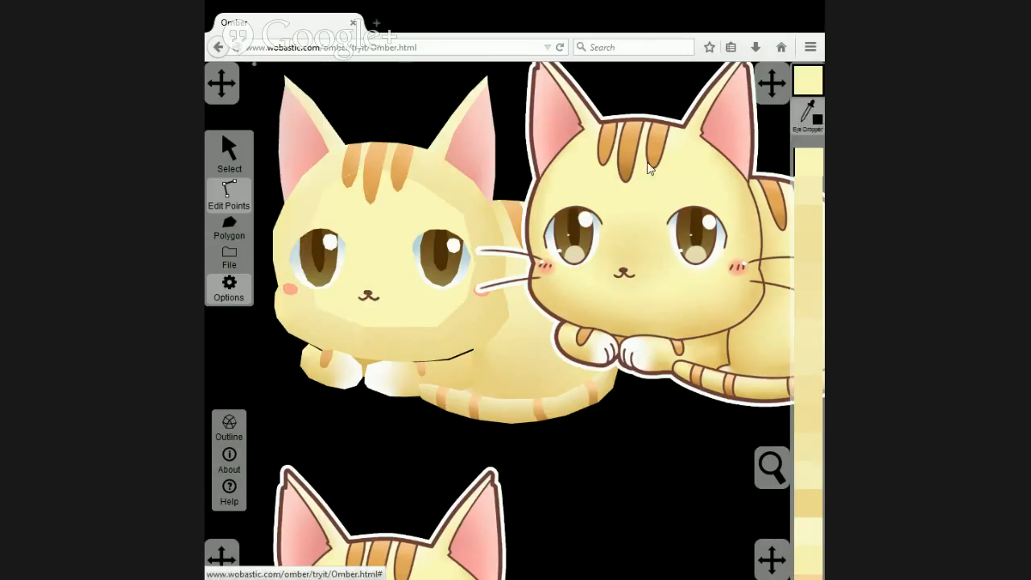
click(324, 187)
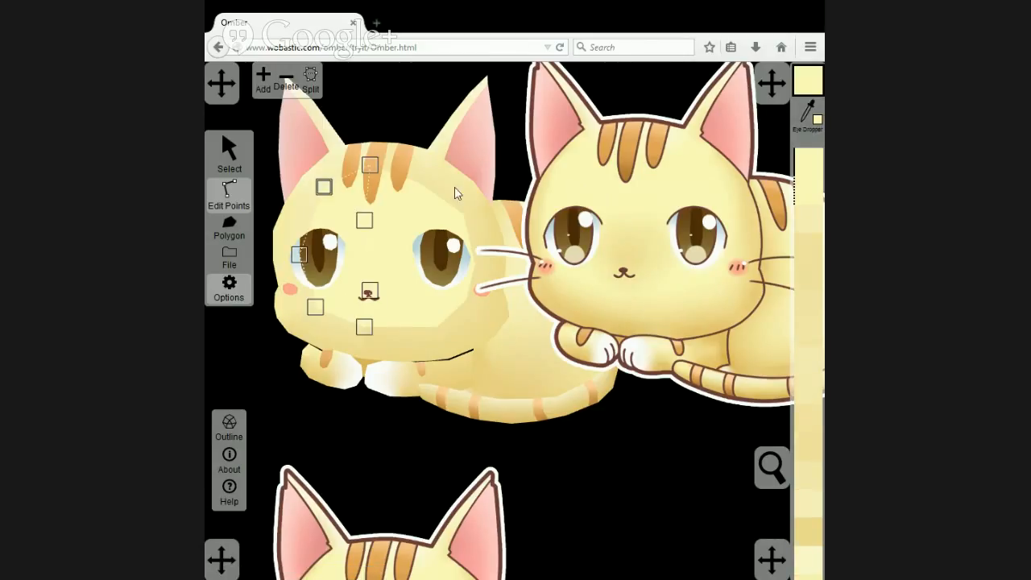
click(310, 197)
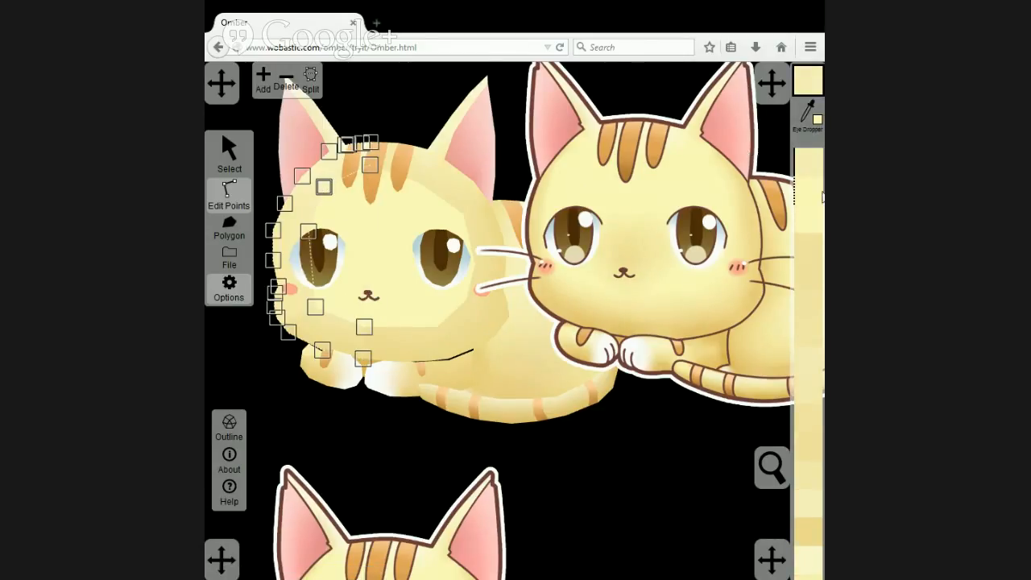
Move the left inner-face polygon's point beside the left eye up onto the matching inner point of the left rim.
click(339, 219)
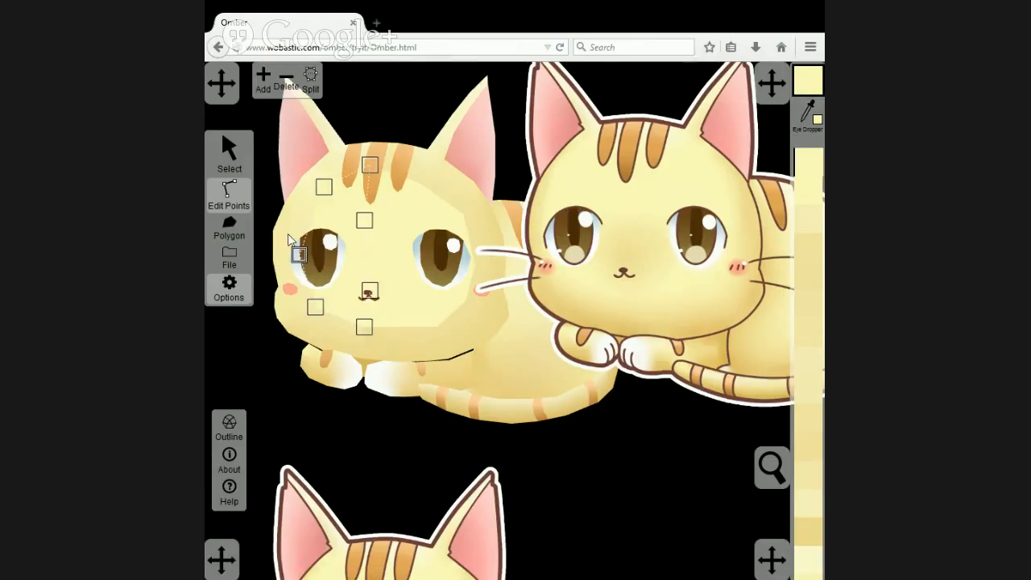
click(289, 241)
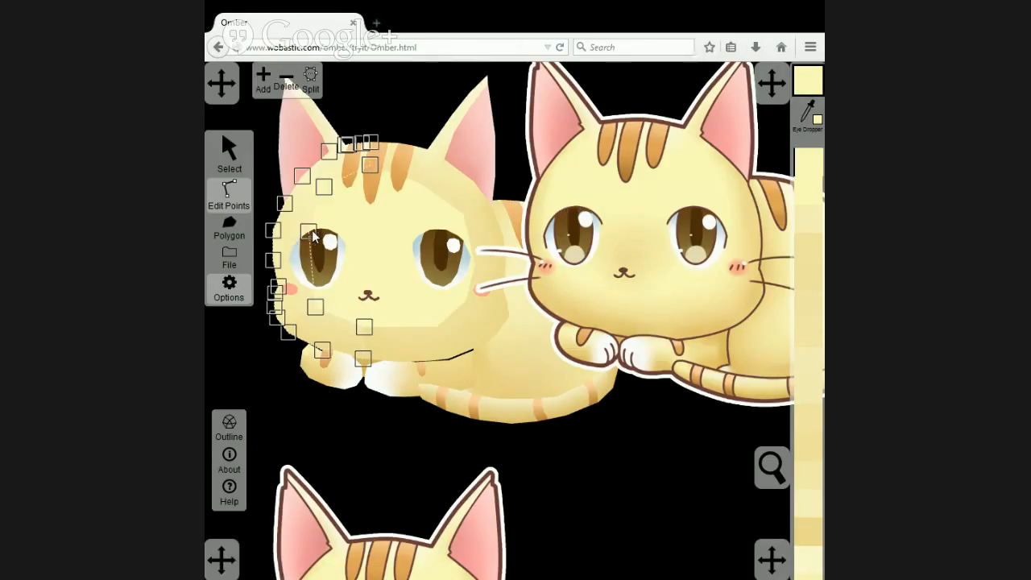
click(341, 224)
drag(304, 256, 313, 238)
Give the left rim and left inner-face points above the left eye's outer side the same pale yellow.
click(313, 237)
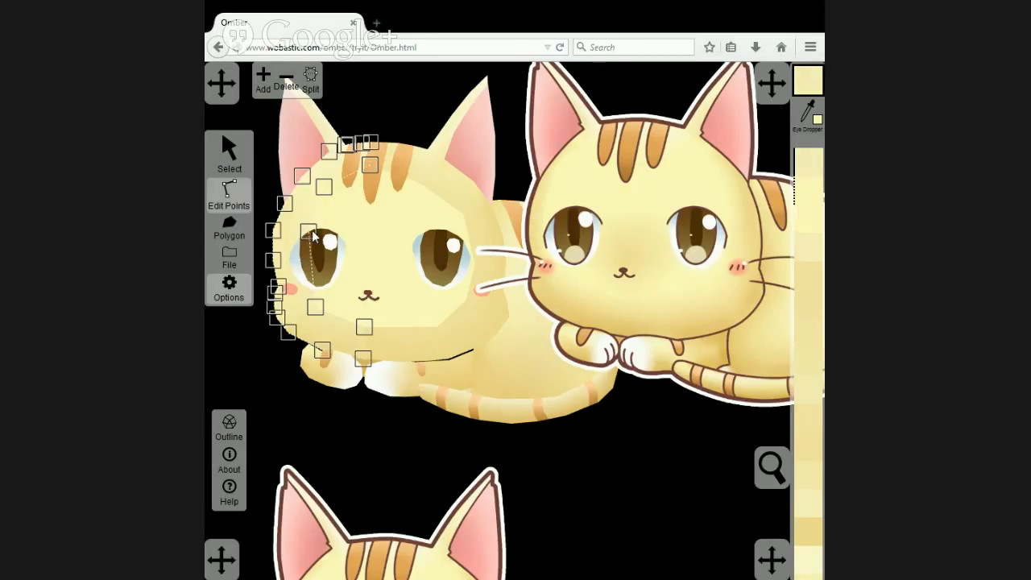
click(336, 226)
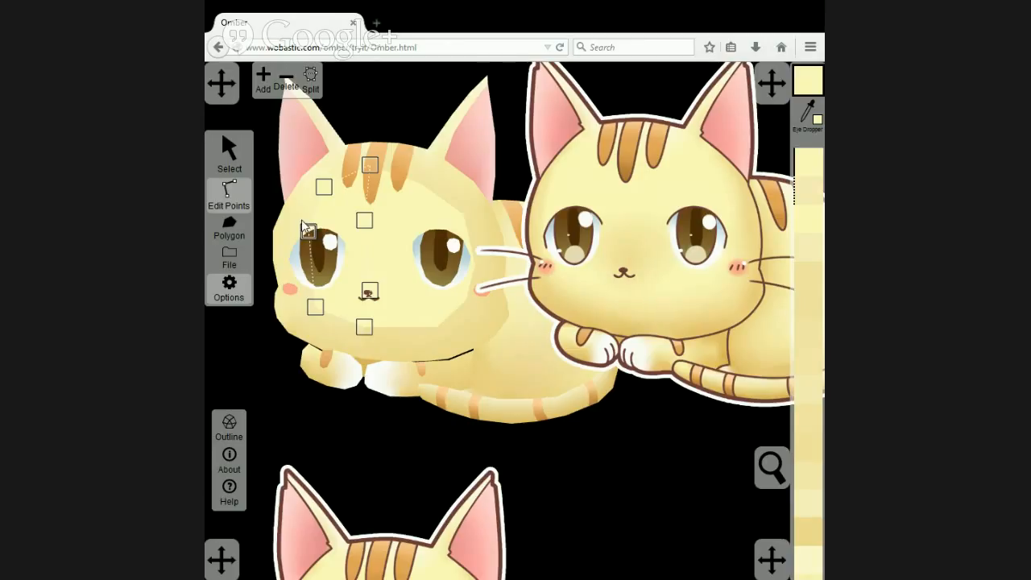
click(303, 228)
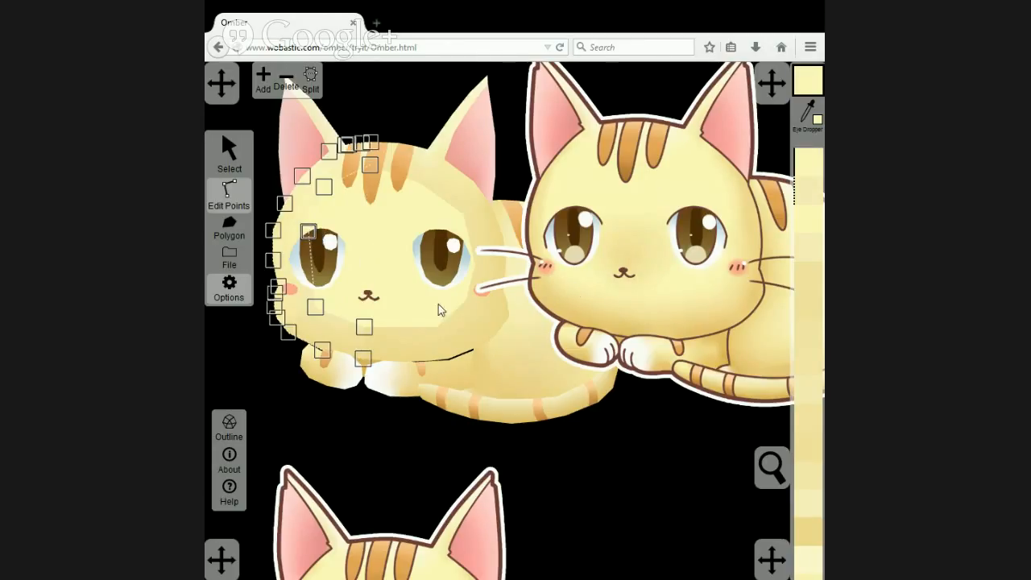
Colour the points below the left eye on the left rim and inner face with the yellow sampled from the reference's left cheek.
click(315, 307)
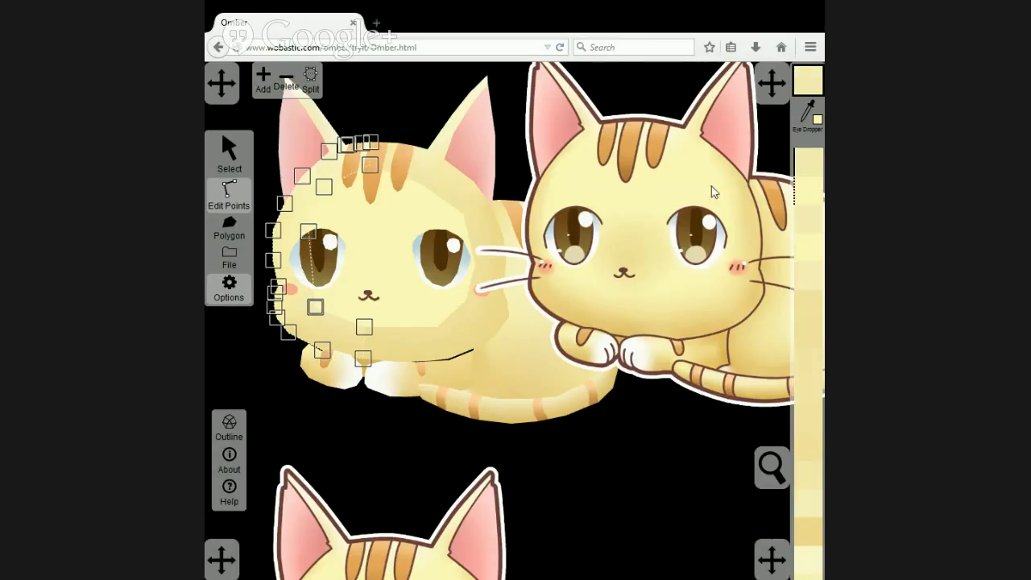
click(804, 116)
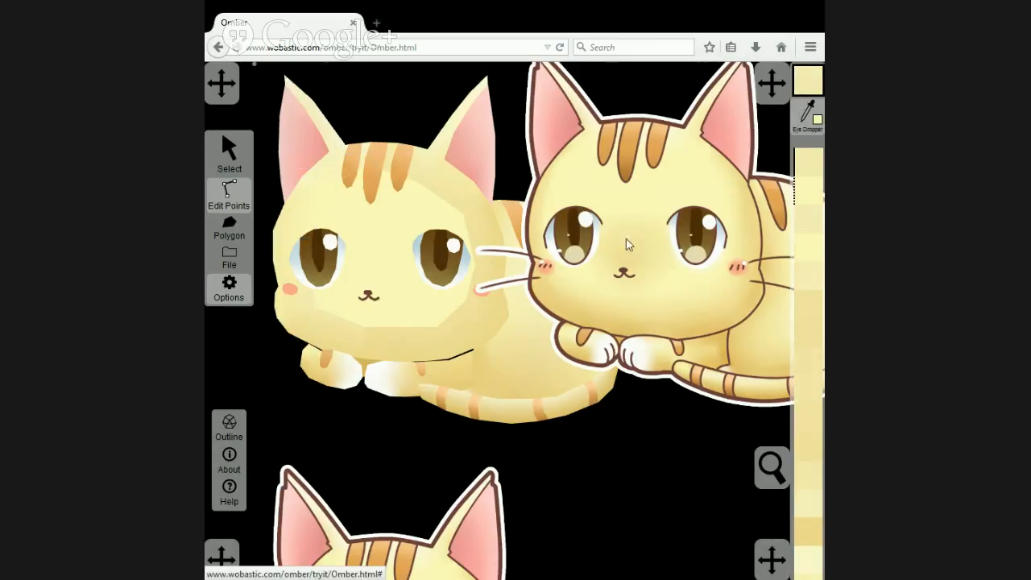
click(568, 294)
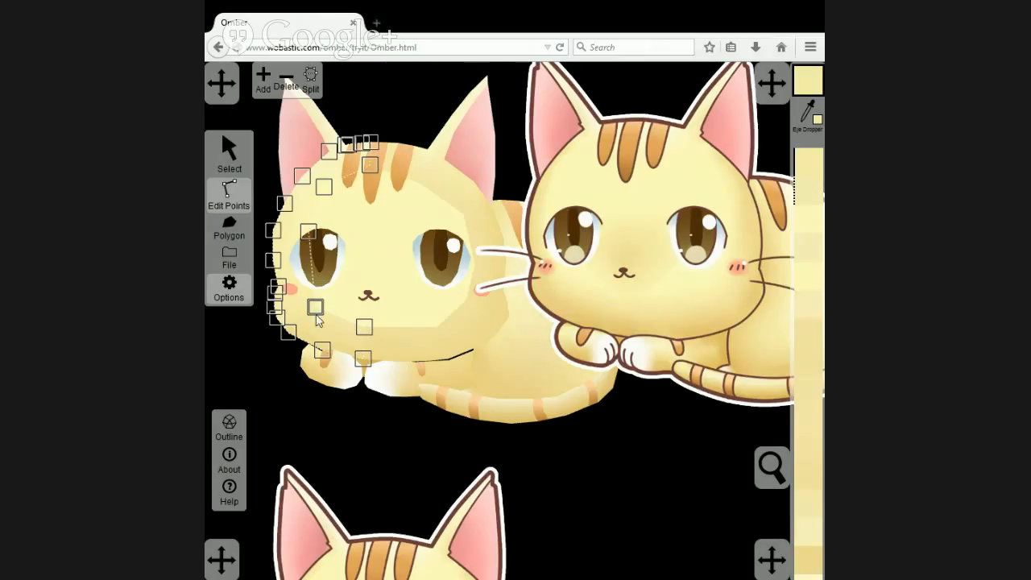
click(368, 296)
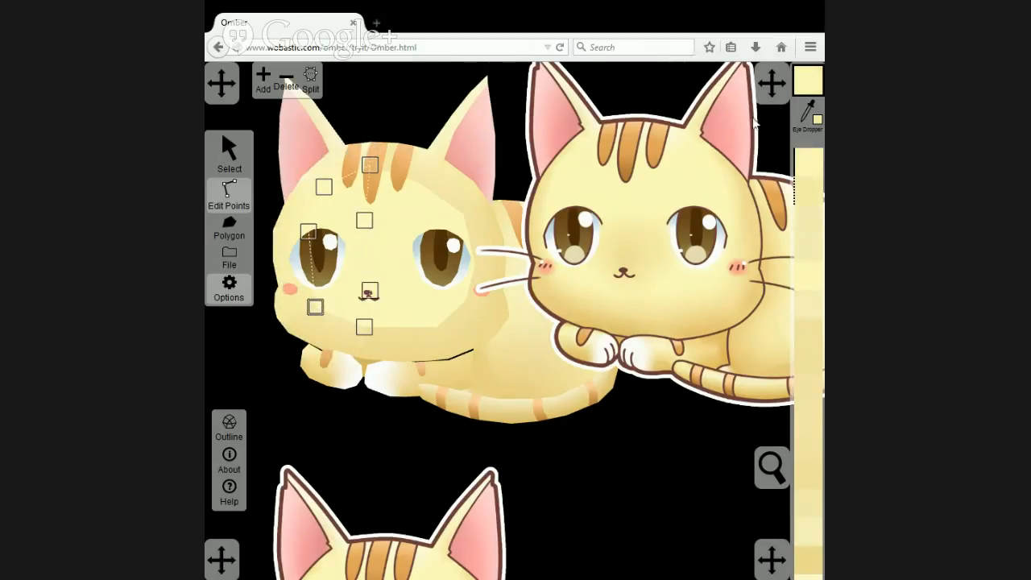
click(805, 114)
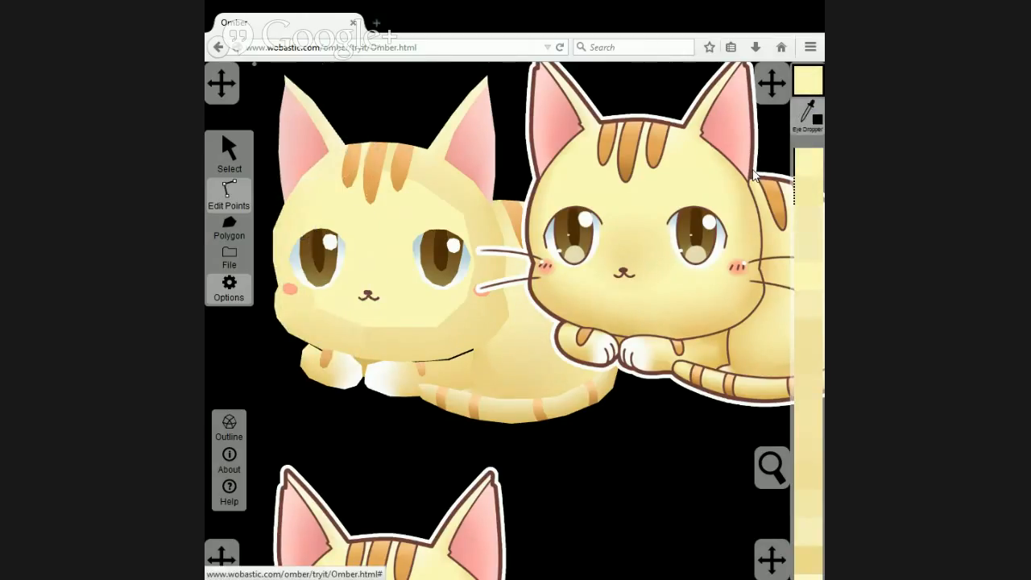
click(570, 293)
click(305, 329)
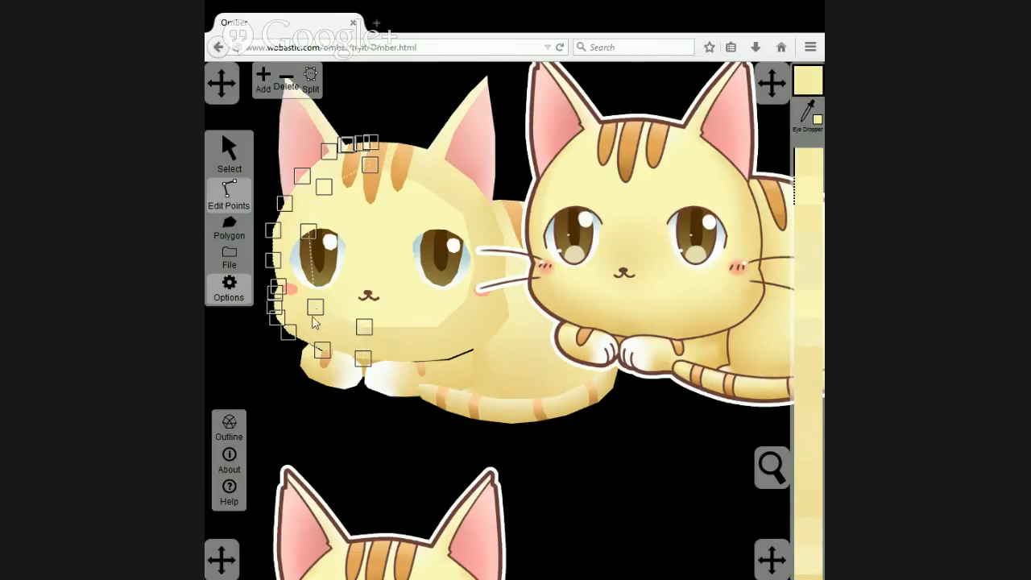
click(316, 307)
Colour the bottom centre points of the left rim and left inner face with the darker yellow sampled from the reference cat's chin.
click(364, 327)
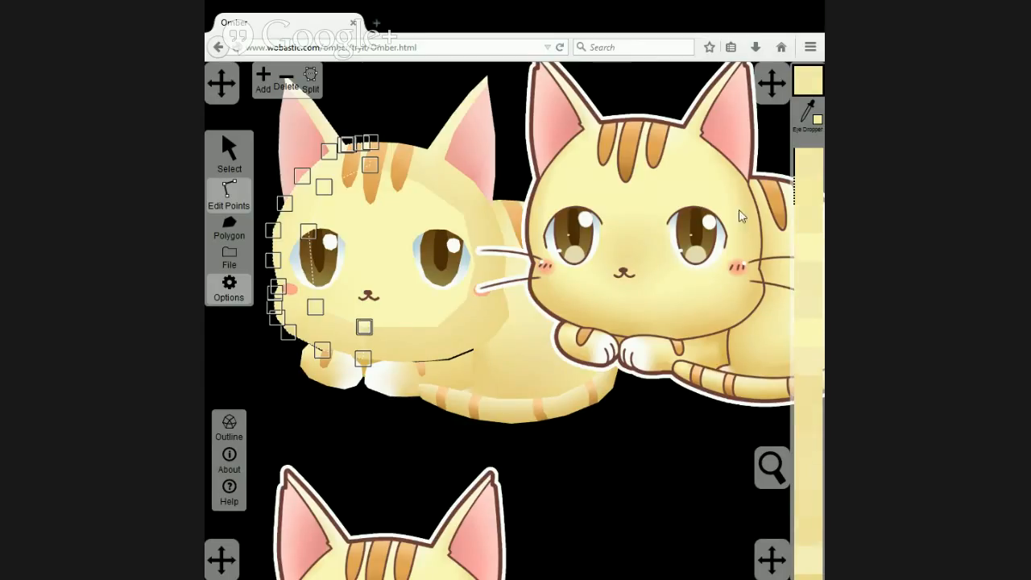
click(812, 126)
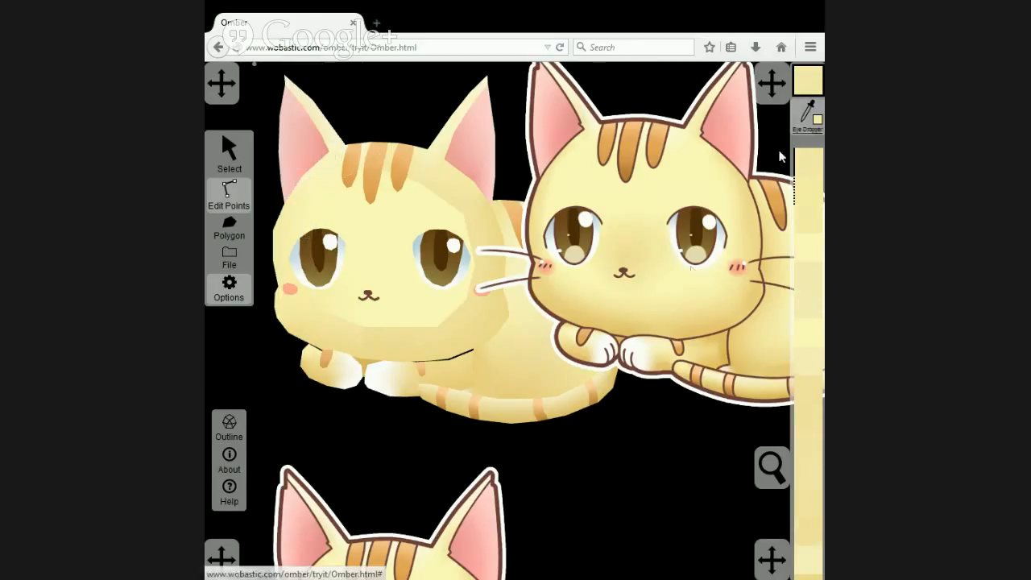
click(619, 307)
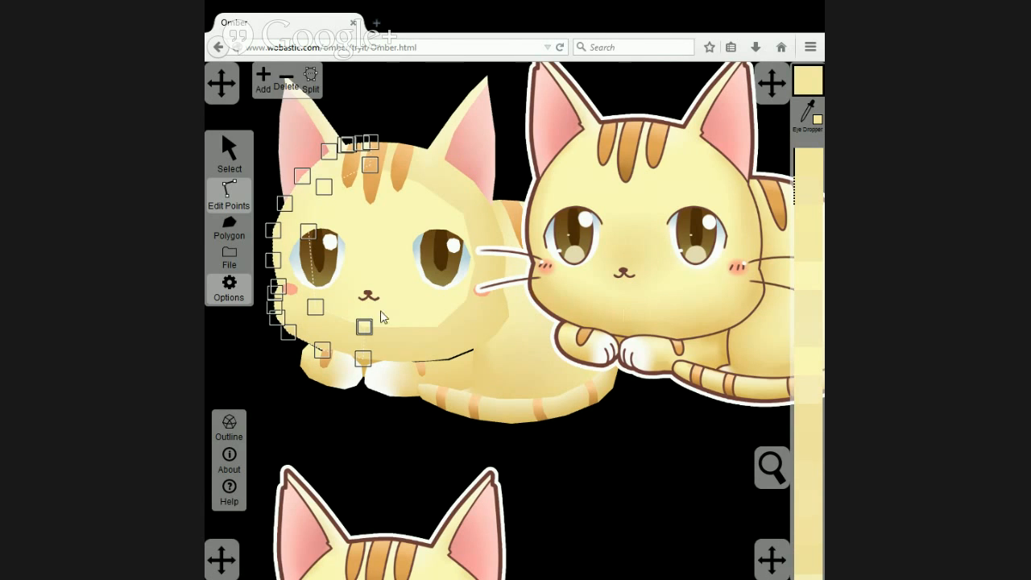
click(364, 327)
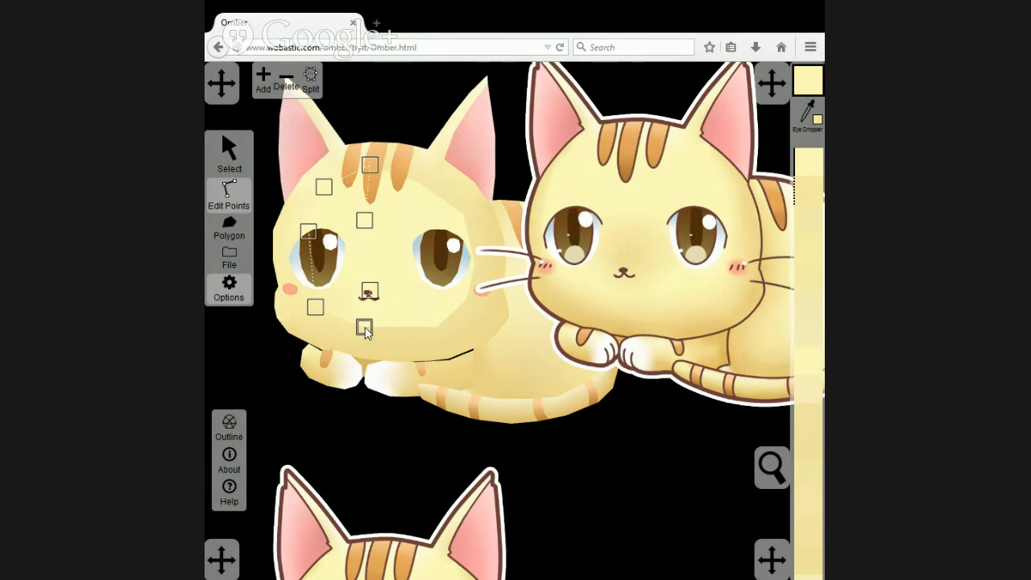
click(811, 185)
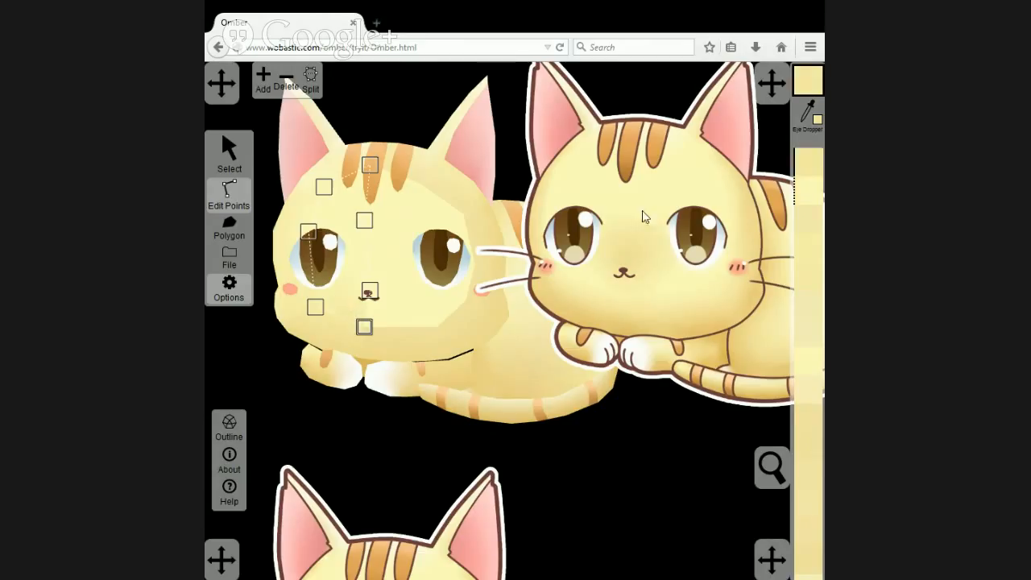
Apply the same chin yellow to the bottom centre points of the right rim and right inner-face polygon.
click(387, 332)
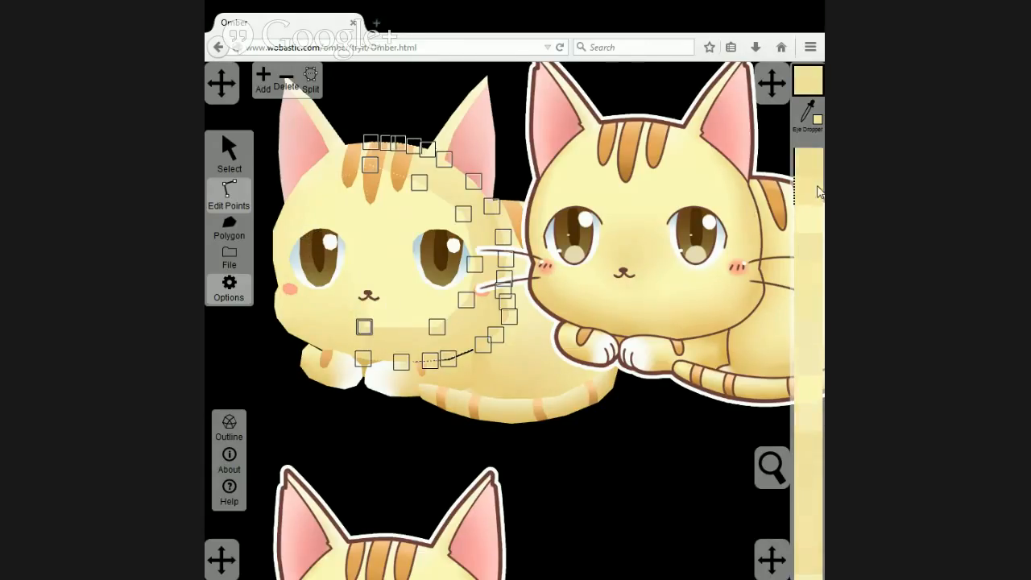
click(388, 320)
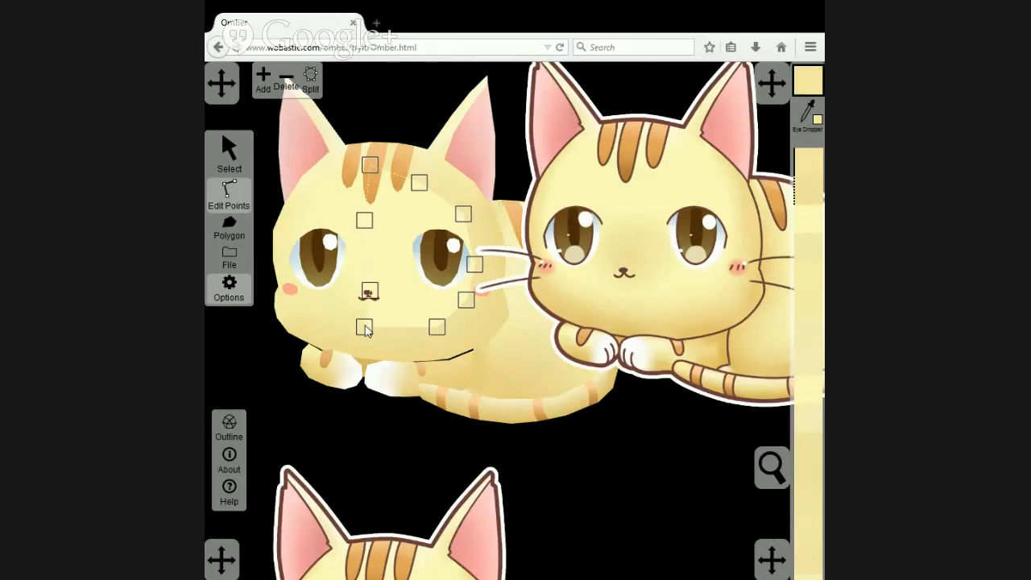
click(797, 217)
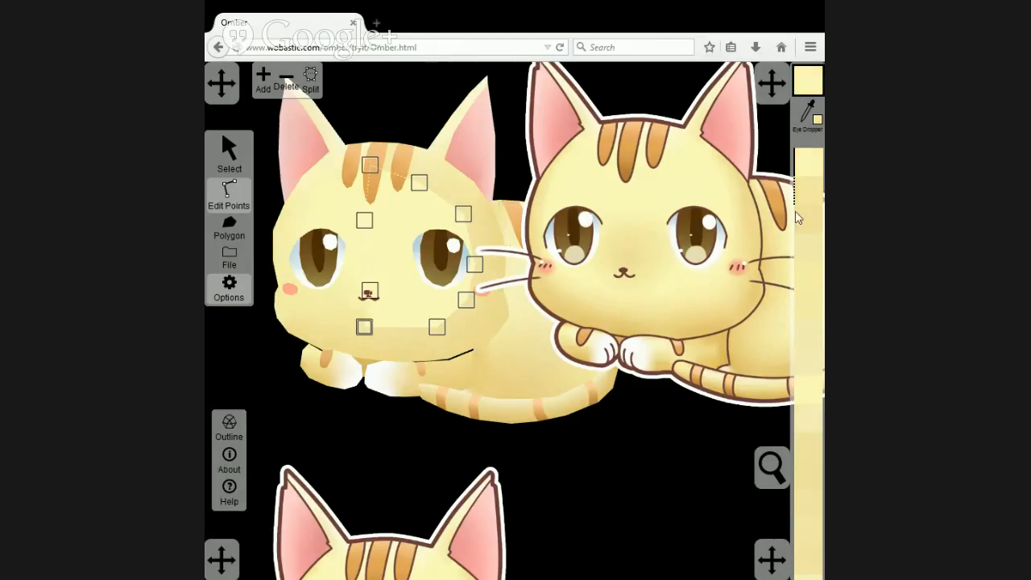
click(392, 335)
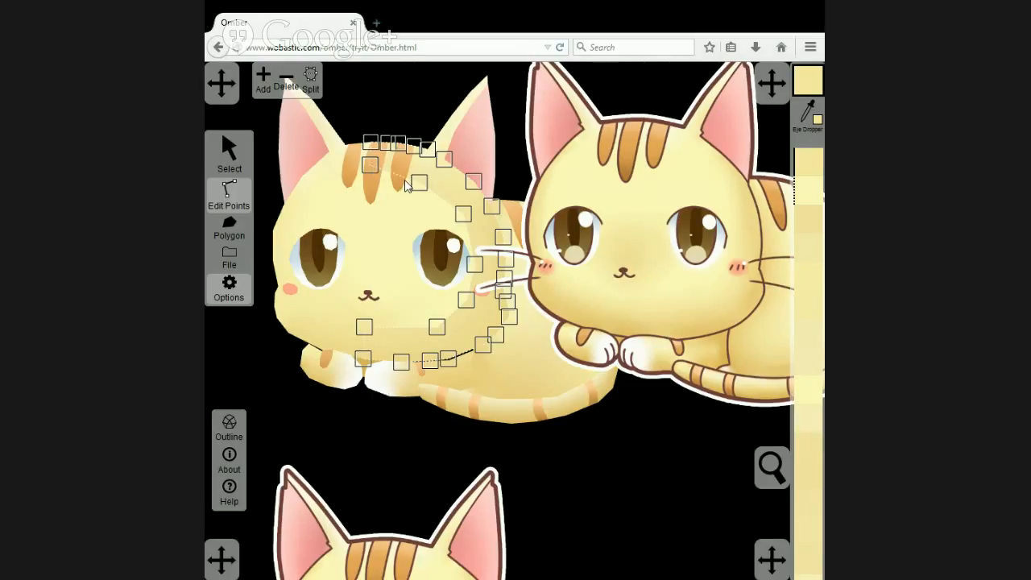
Match the colour of the top centre forehead point across the left and right inner-face polygons and both rim halves.
click(372, 115)
scroll(382, 182, up, 5)
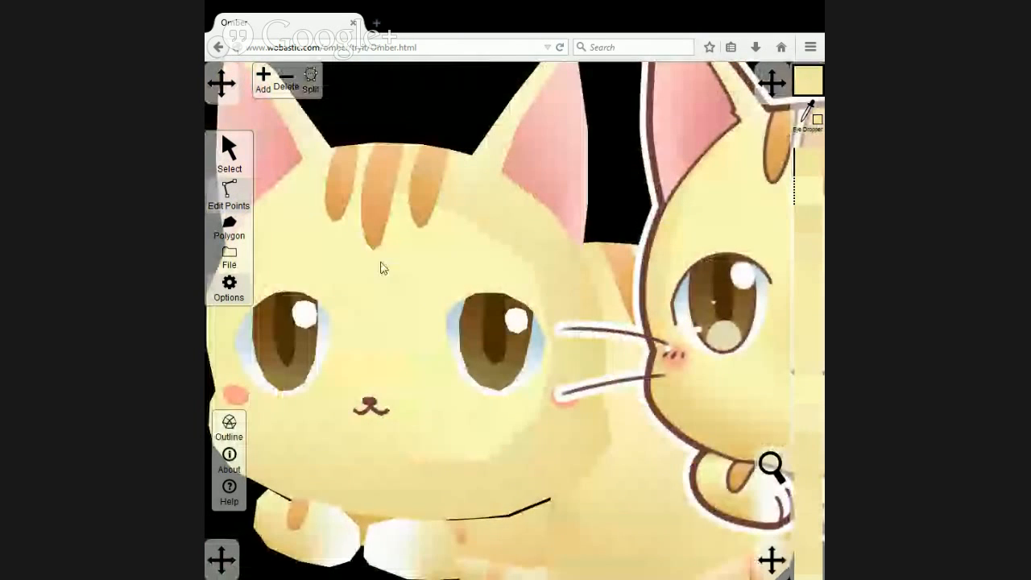
click(346, 244)
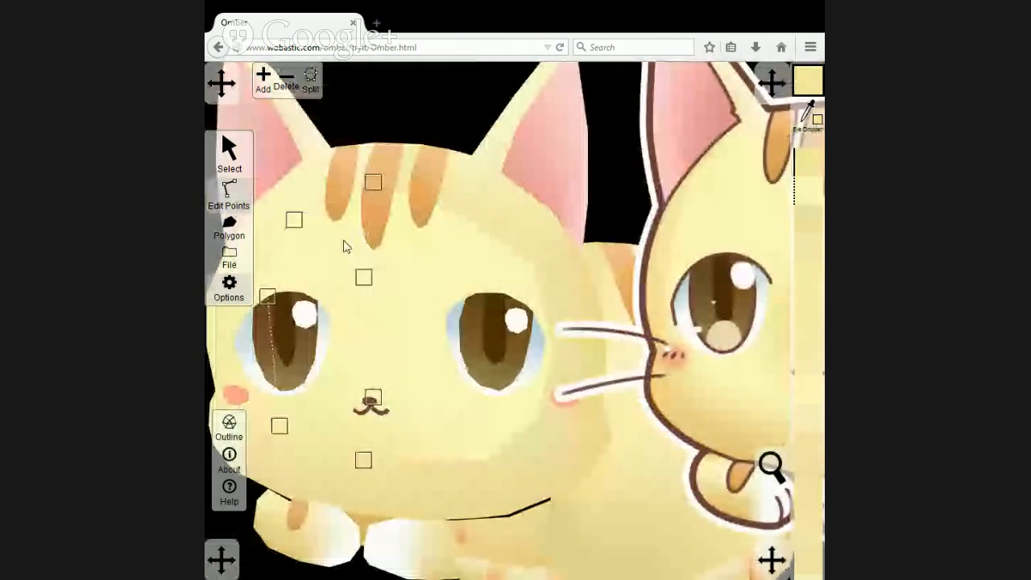
click(805, 180)
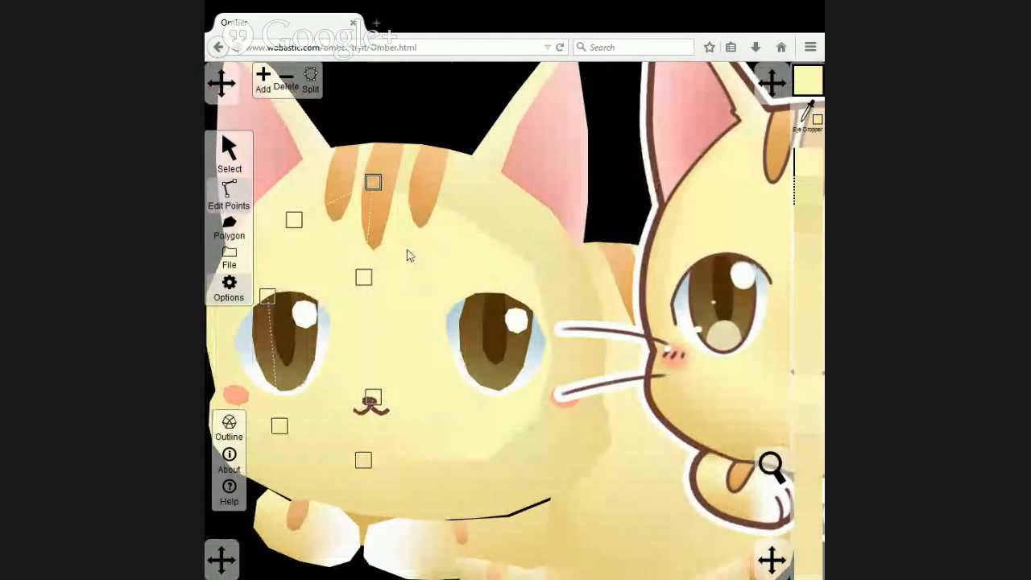
click(374, 188)
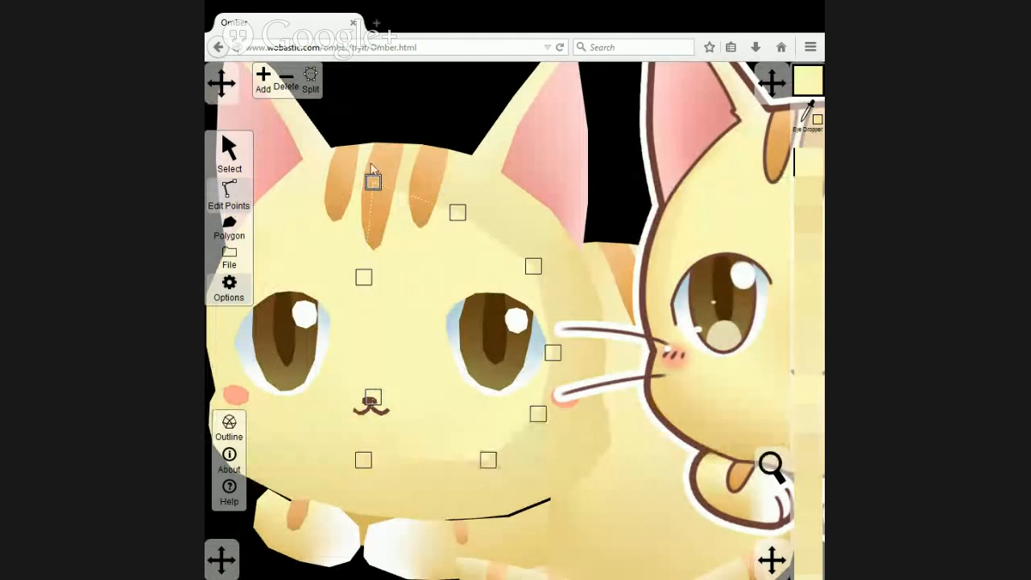
click(371, 182)
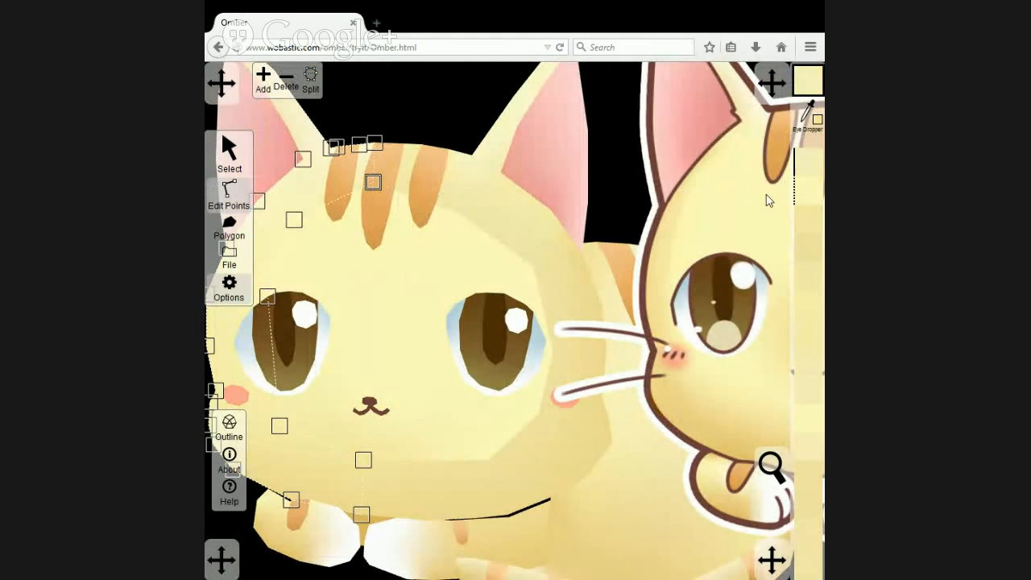
click(412, 157)
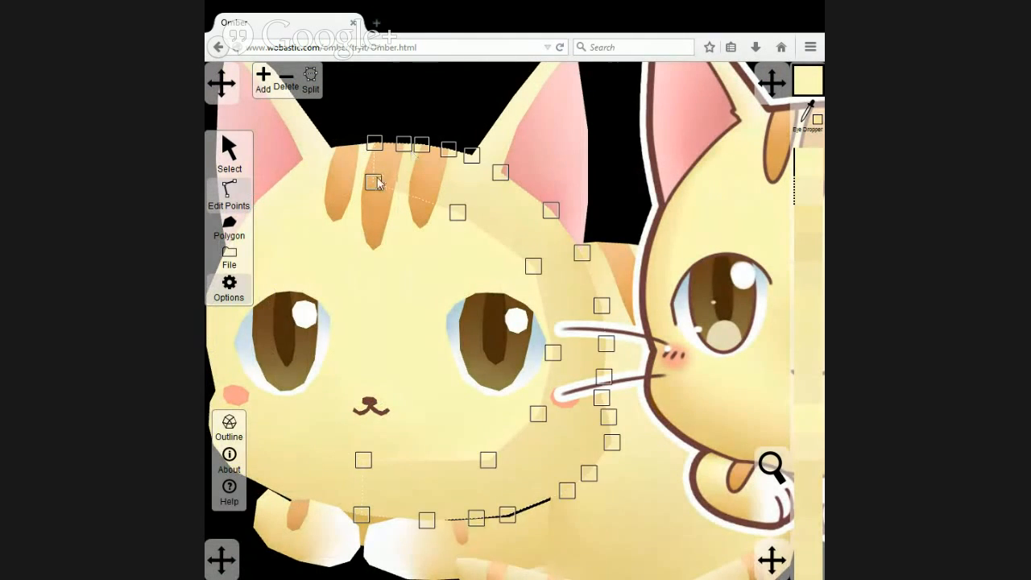
click(401, 223)
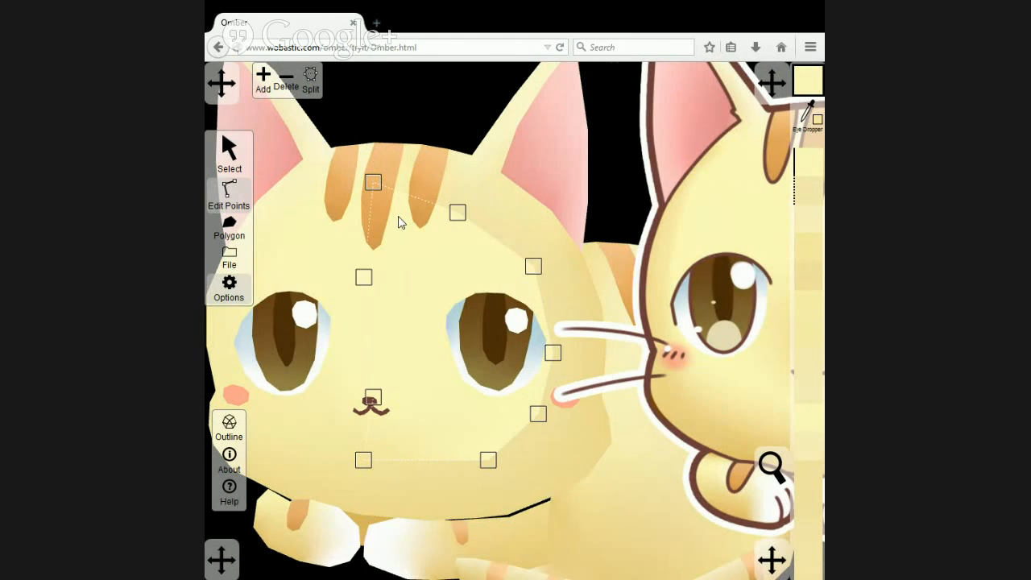
click(339, 248)
Colour the forehead point above the right eye on the right inner face and right rim with yellow sampled from the reference's forehead.
click(435, 244)
scroll(633, 245, down, 3)
scroll(495, 276, up, 2)
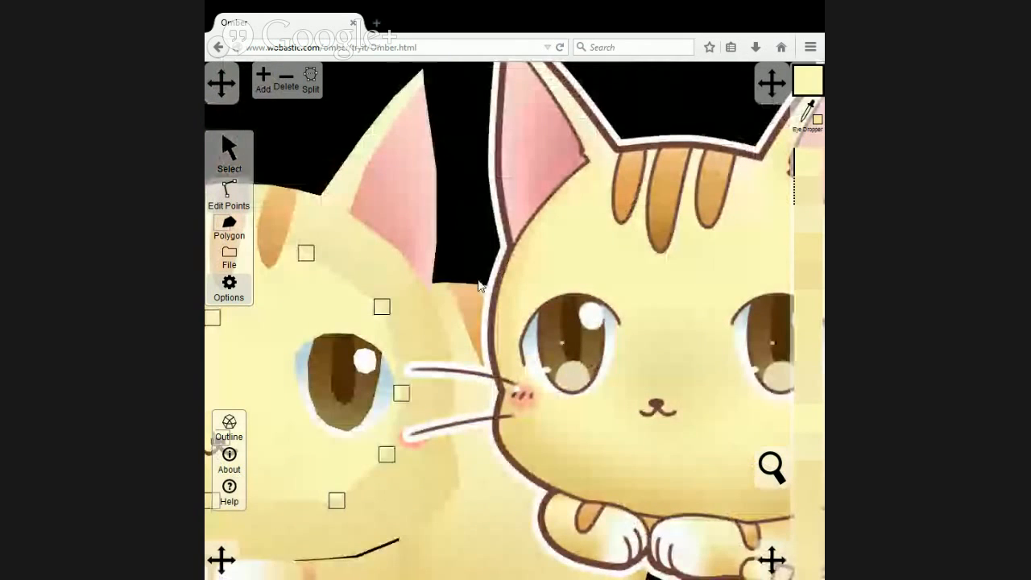
scroll(478, 286, down, 2)
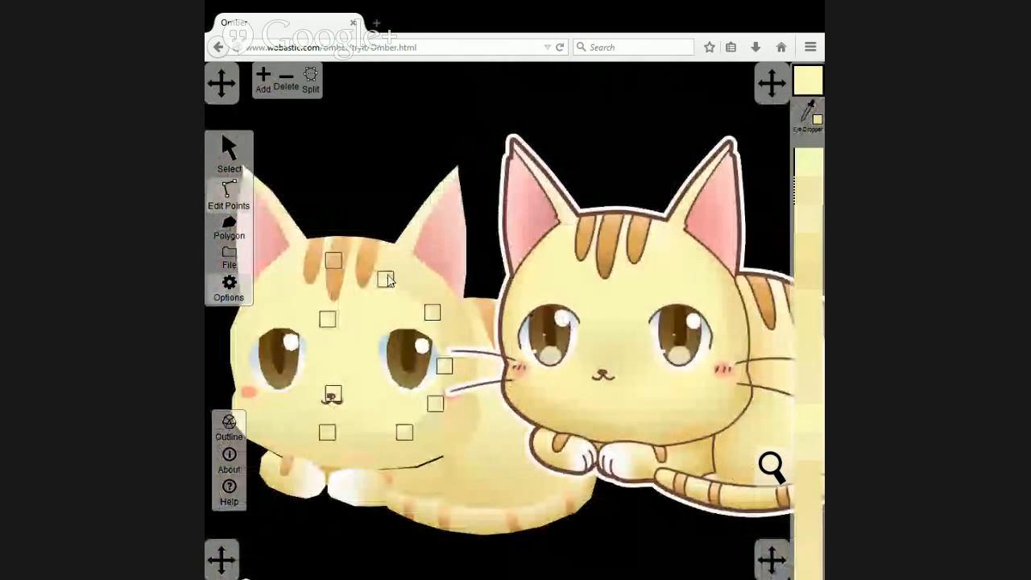
click(814, 129)
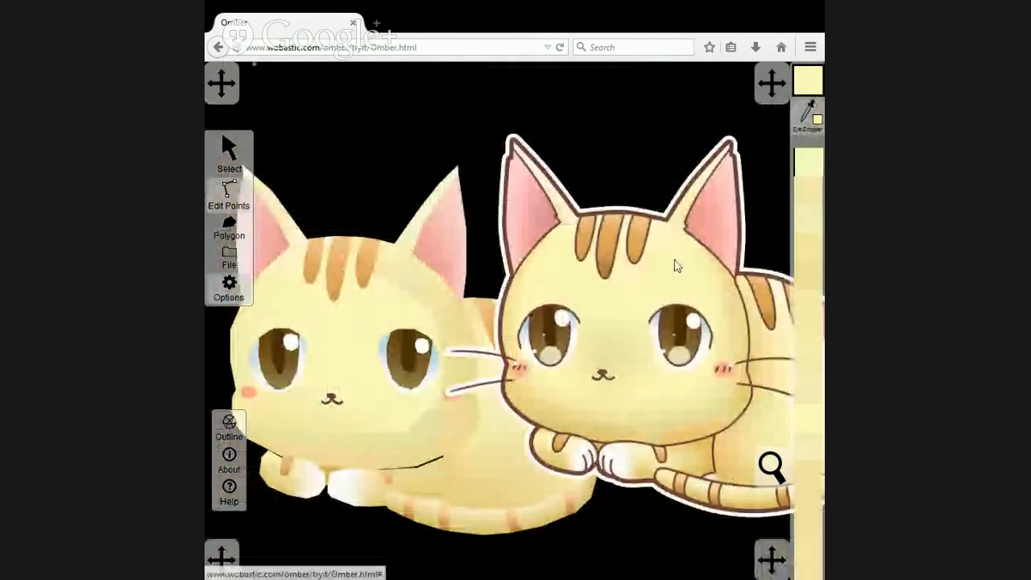
click(405, 273)
click(389, 280)
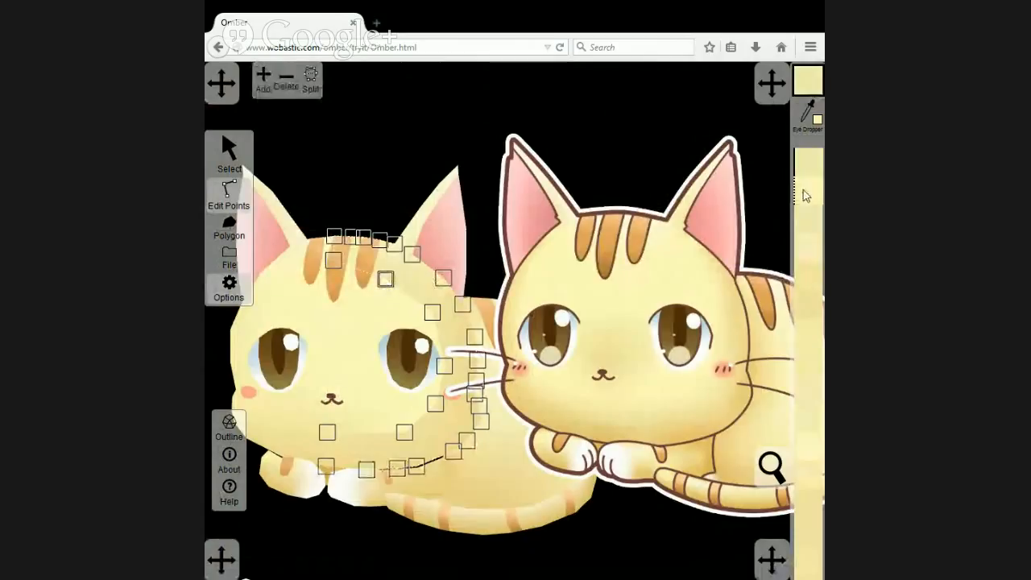
click(803, 190)
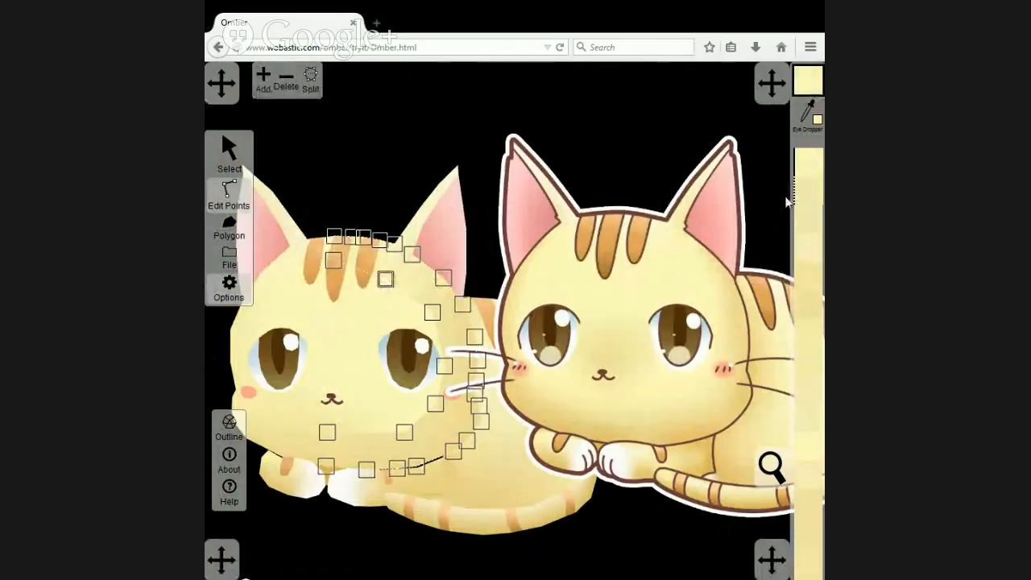
Colour the point at the right eye's upper outer corner on the right rim and inner face with yellow sampled from the reference.
click(433, 311)
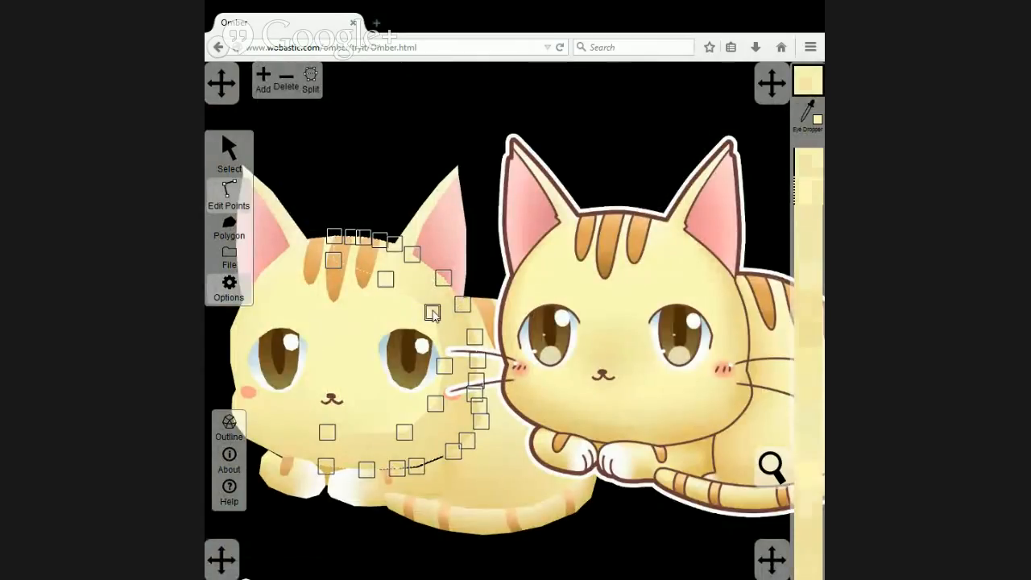
click(806, 117)
click(710, 297)
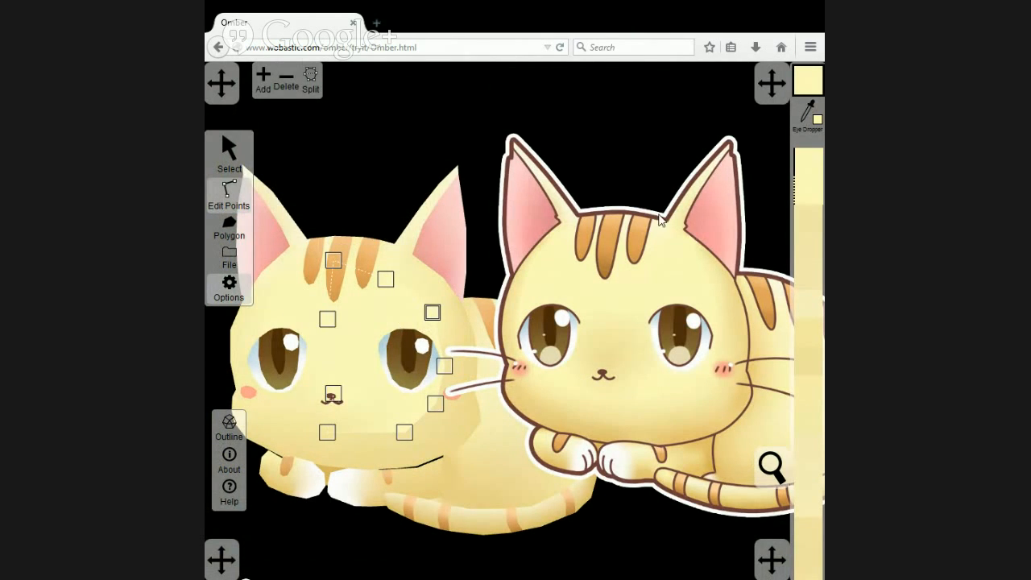
Colour the right inner-face point at the right eye's outer side with yellow sampled beside the reference cat's right eye.
click(447, 369)
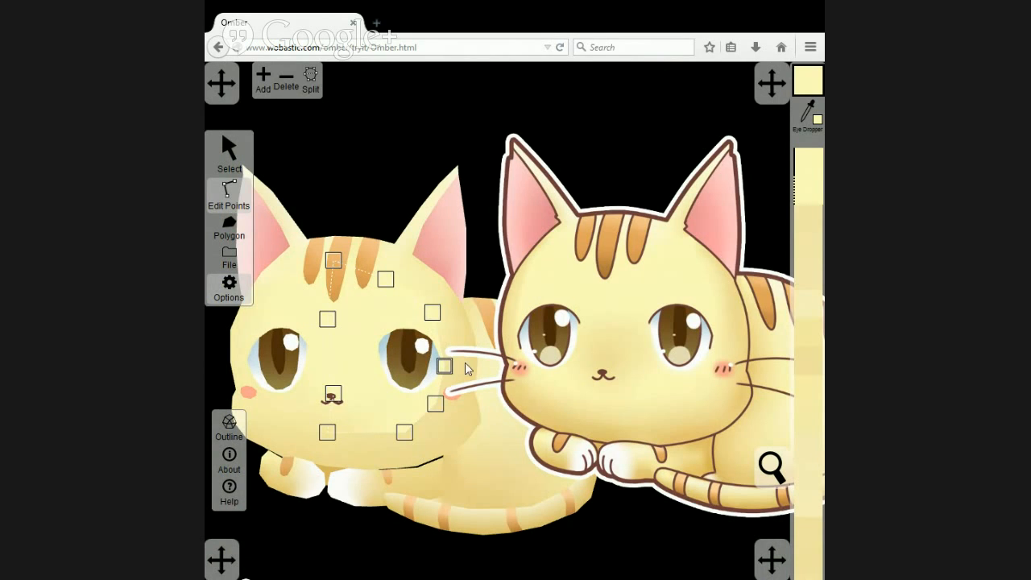
click(808, 112)
click(723, 347)
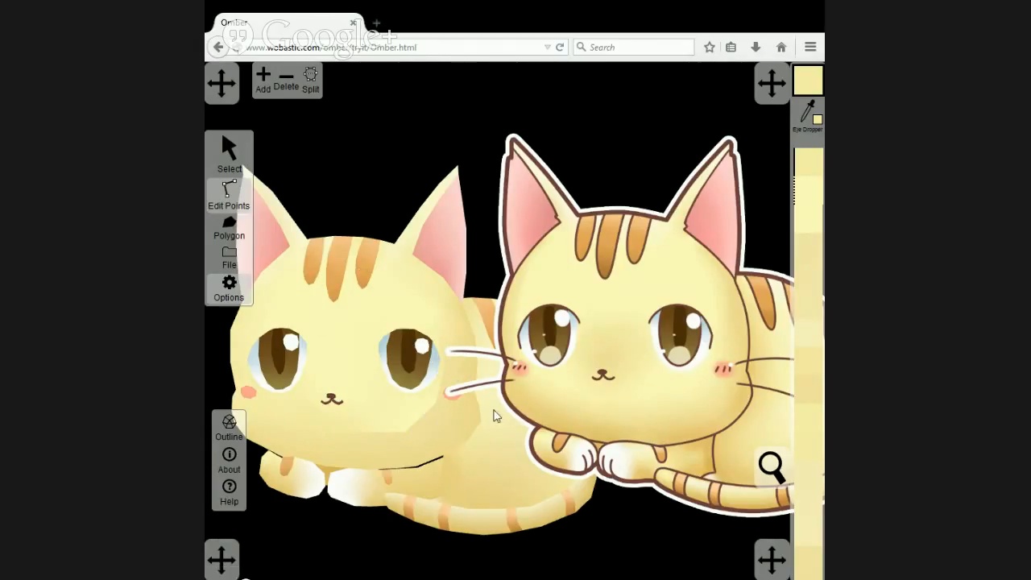
Shift the reference cat away from the drawn cheek and match the right rim's point beside the right eye to the inner-face colour.
click(228, 151)
click(585, 347)
drag(584, 347, 655, 340)
click(229, 193)
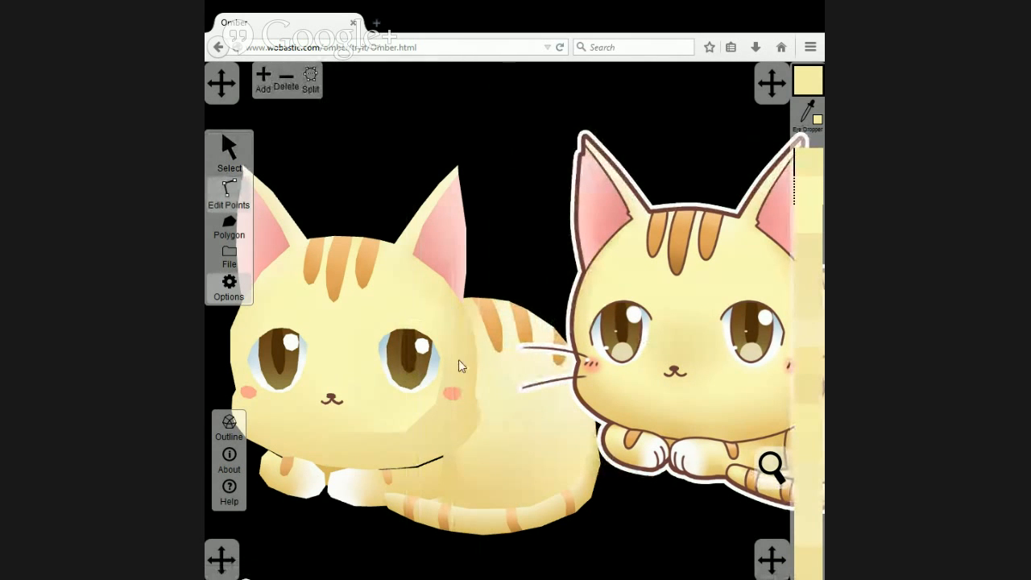
click(458, 359)
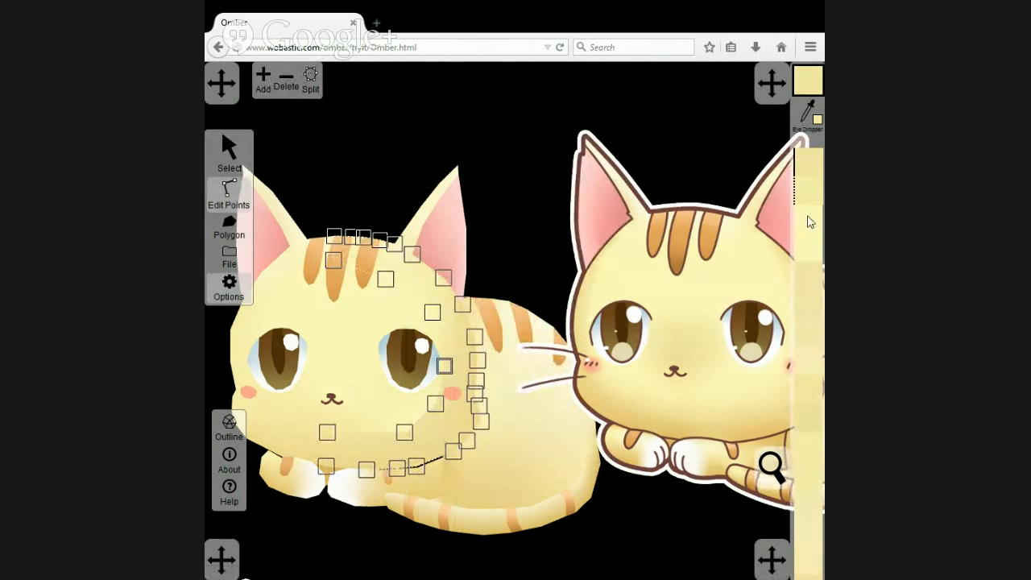
Move the reference cat up and slightly left so its right cheek is accessible for sampling the inner face's cheek point.
click(419, 408)
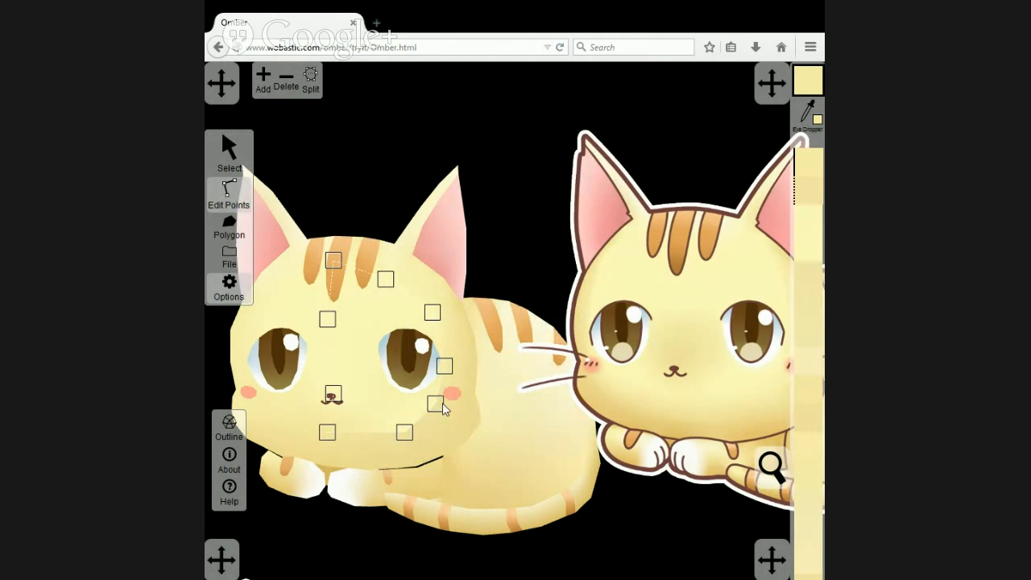
click(434, 404)
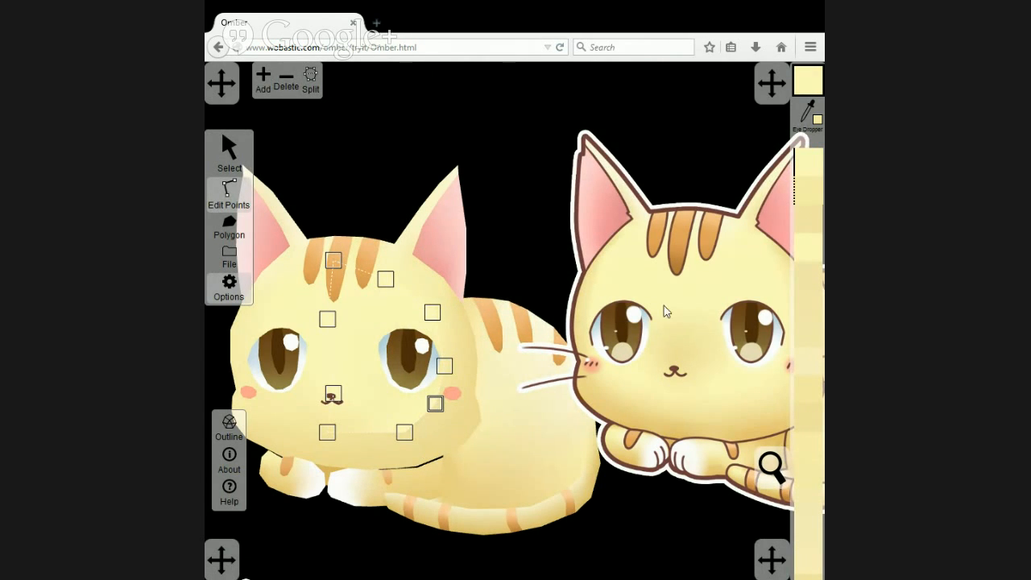
click(244, 139)
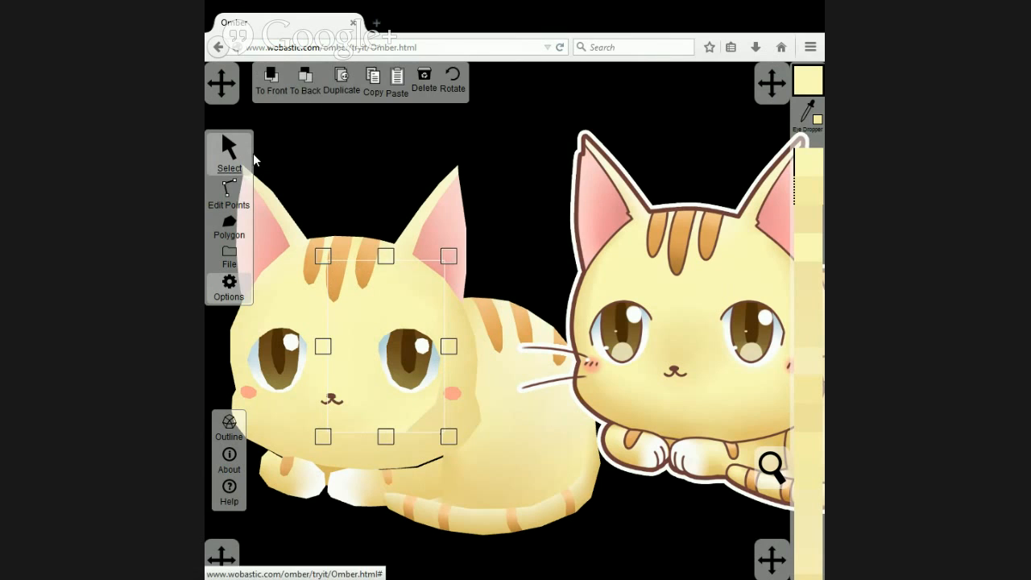
drag(649, 370, 619, 279)
click(231, 193)
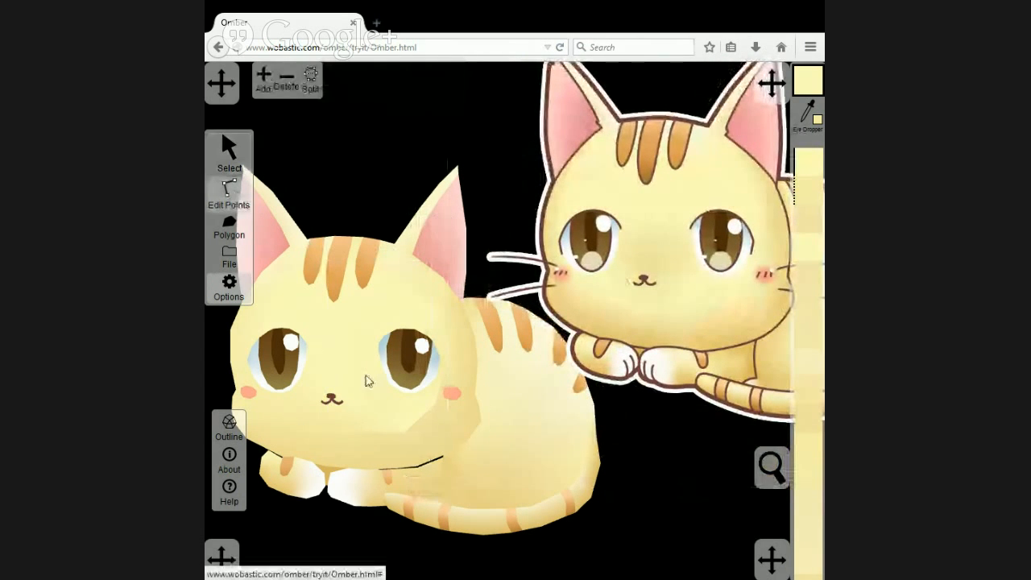
Colour the cheek point below the right eye on the right inner face and rim with yellow sampled from the reference's right cheek.
click(363, 380)
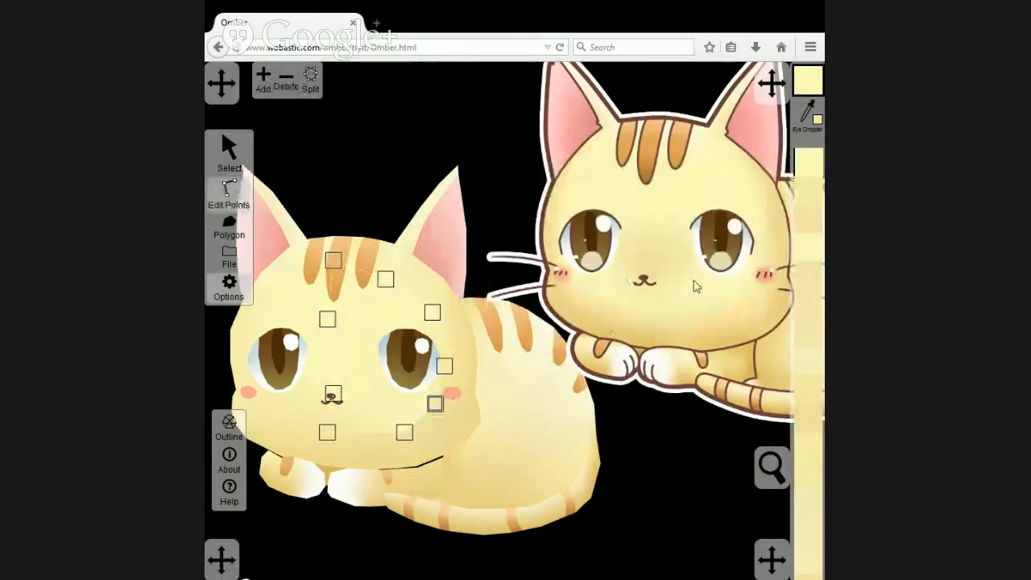
click(807, 114)
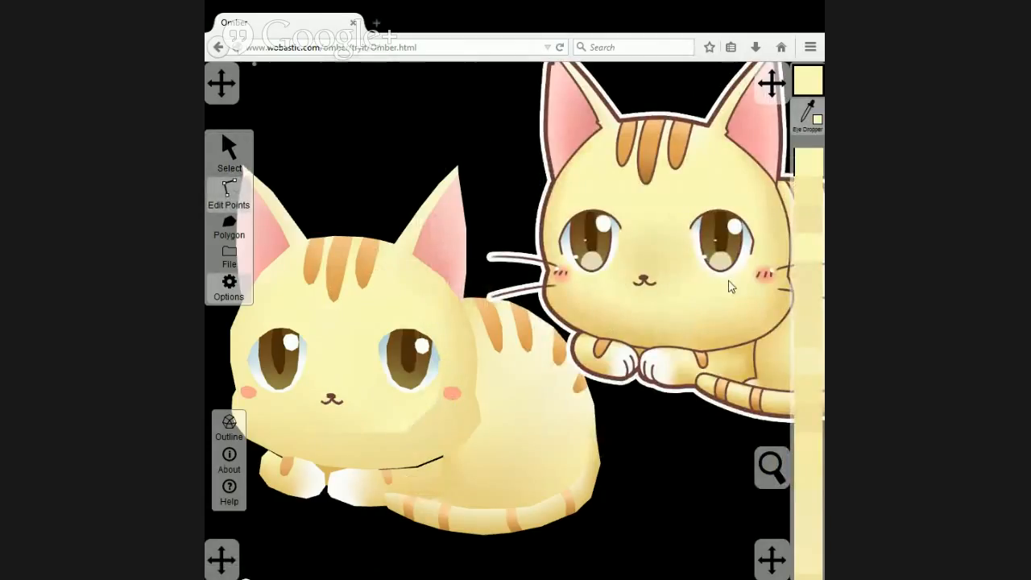
click(755, 305)
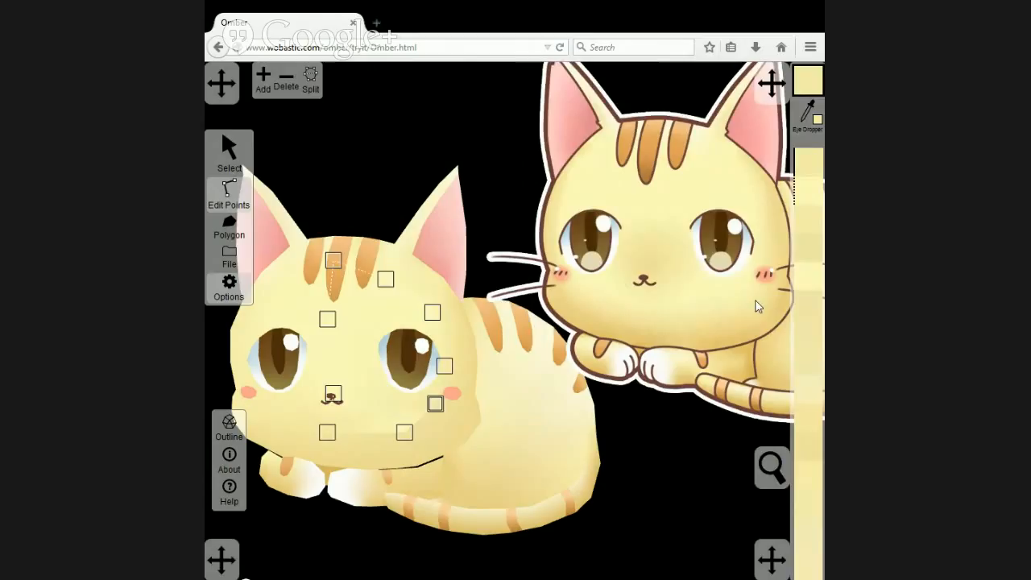
click(439, 408)
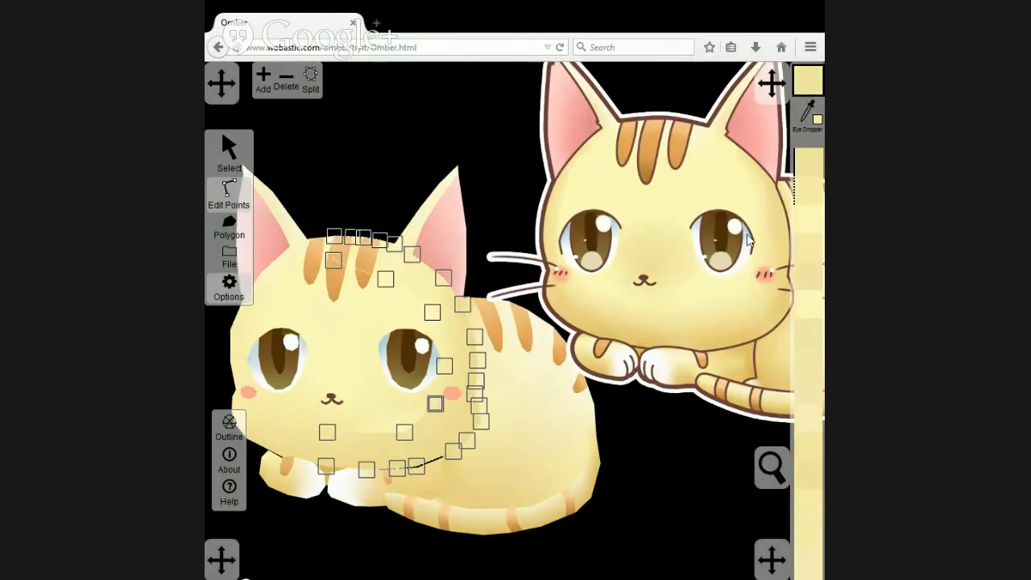
Colour the lower outer chin point on the right inner face and right rim with darker yellow sampled from the reference's lower right cheek.
click(405, 432)
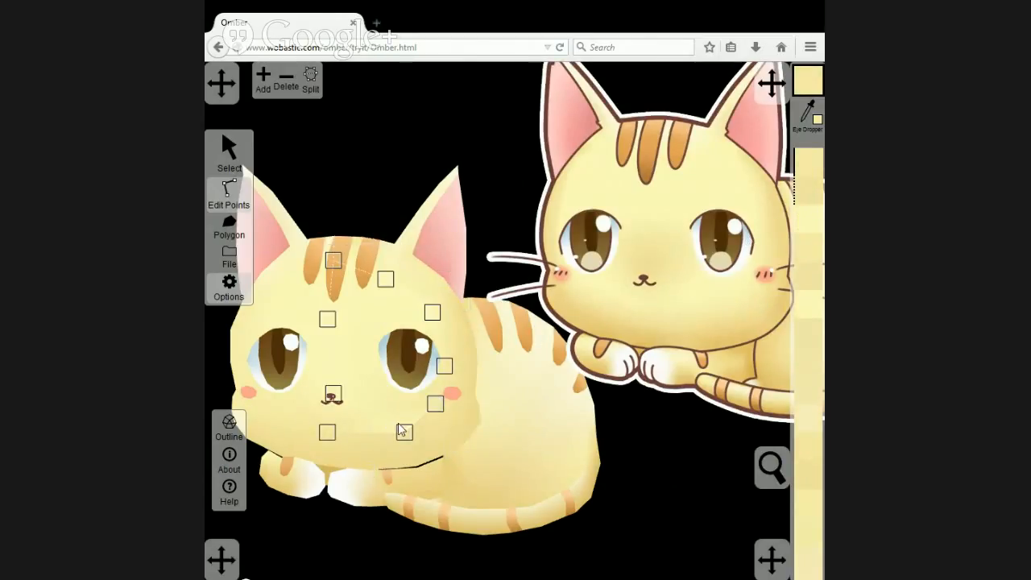
click(807, 113)
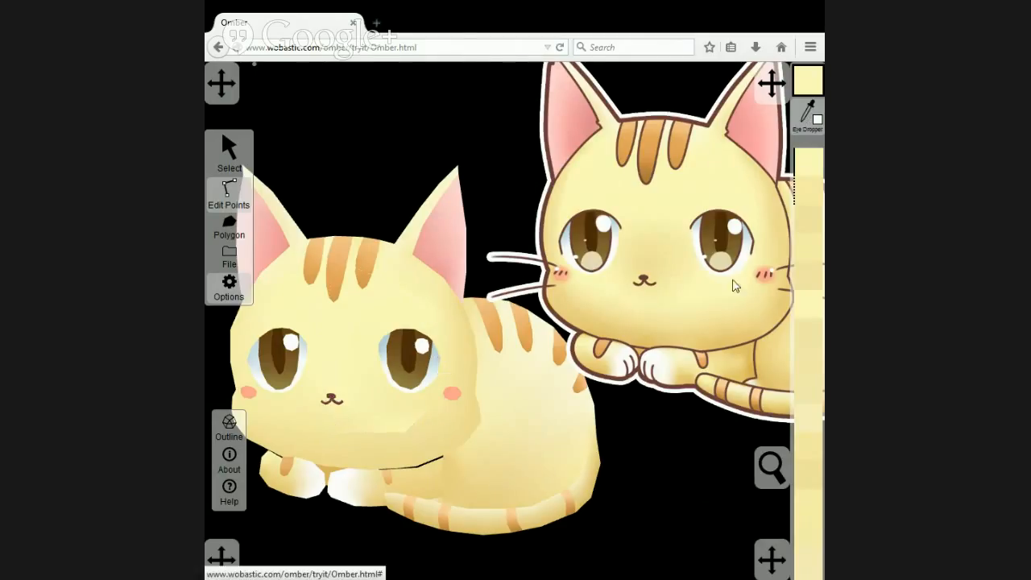
click(726, 321)
click(407, 450)
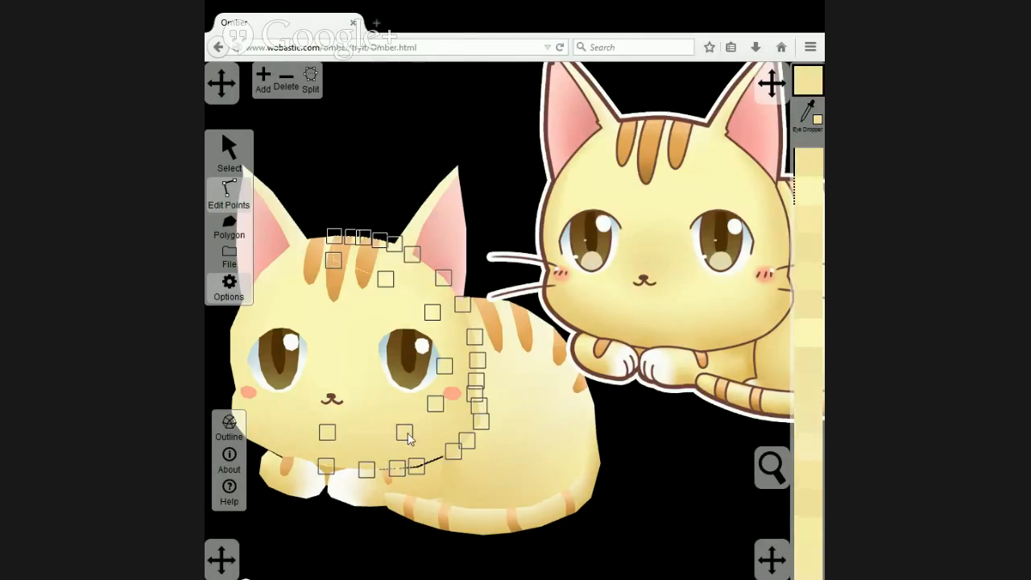
click(407, 433)
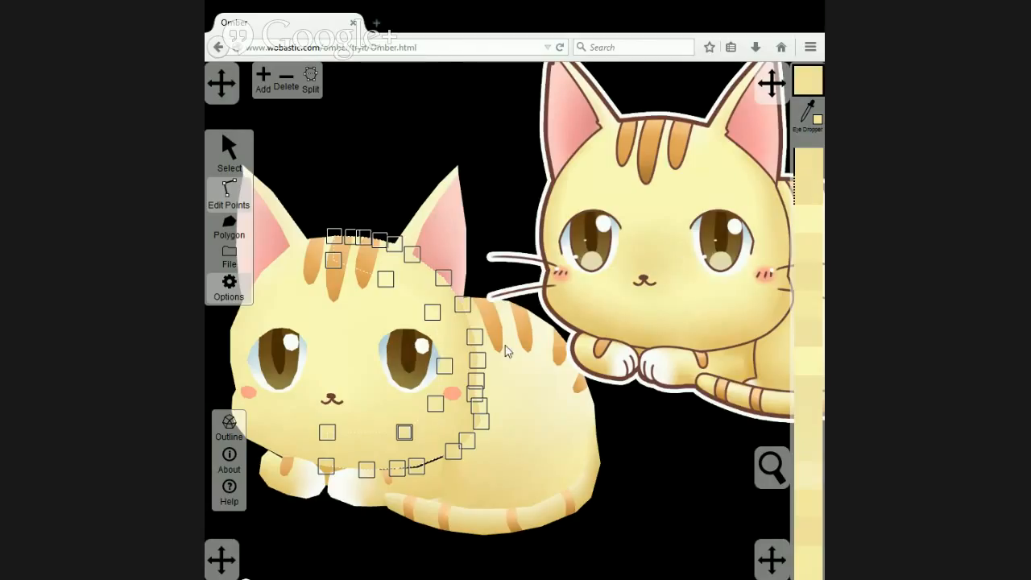
Colour the nose point of the left inner face with a darker yellow sampled around the reference cat's nose.
click(439, 380)
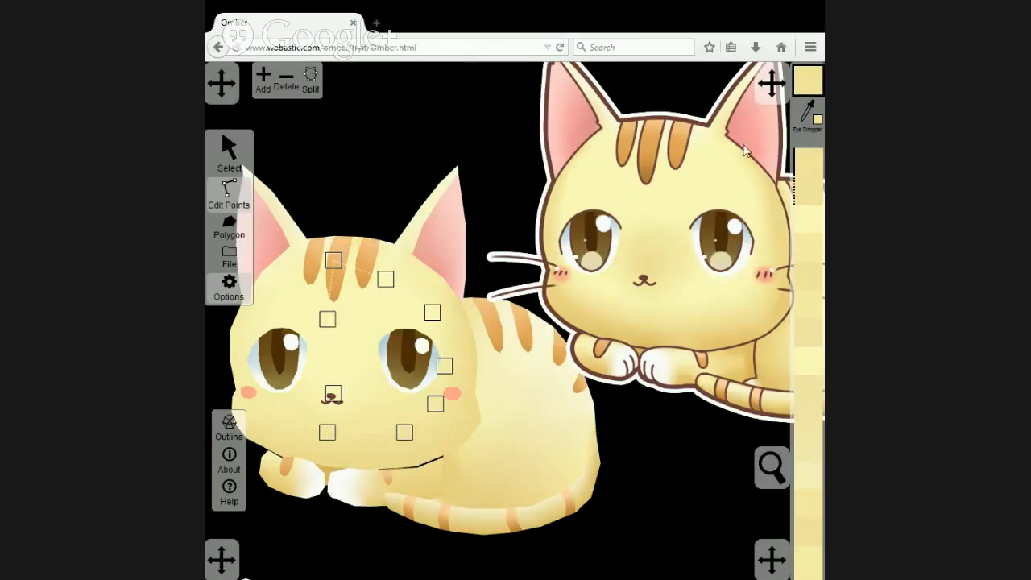
click(807, 114)
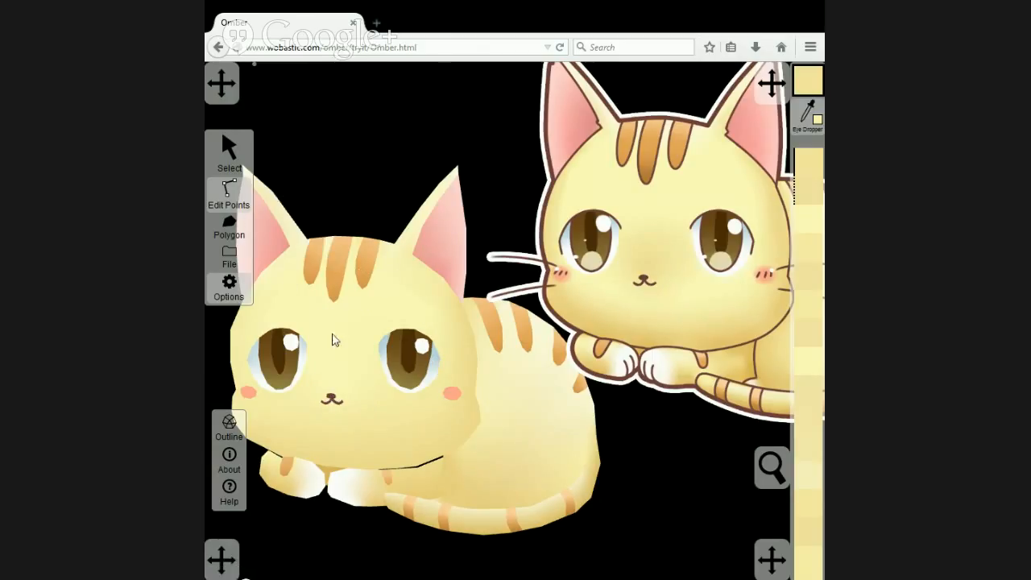
click(645, 275)
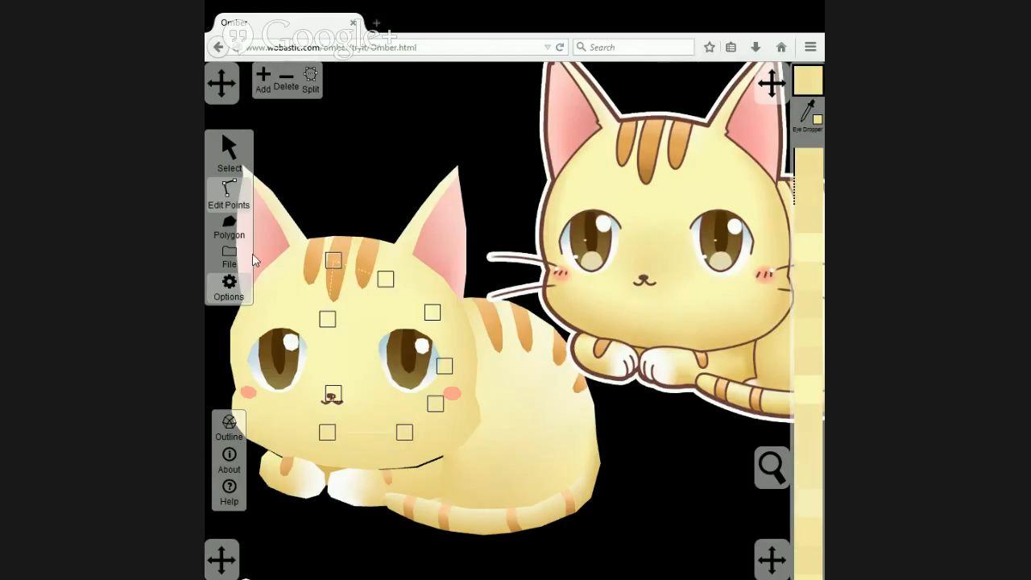
click(322, 396)
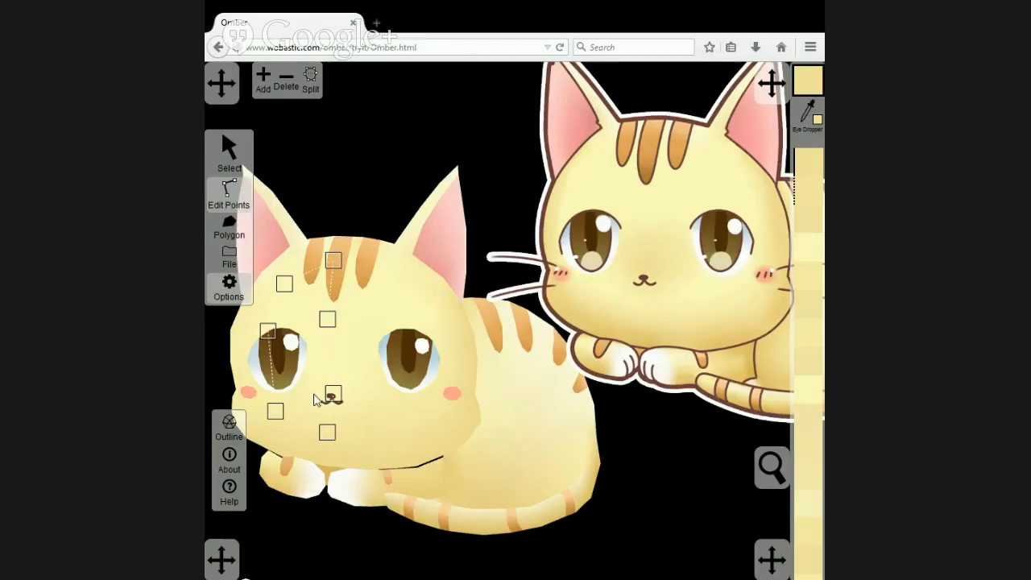
click(810, 188)
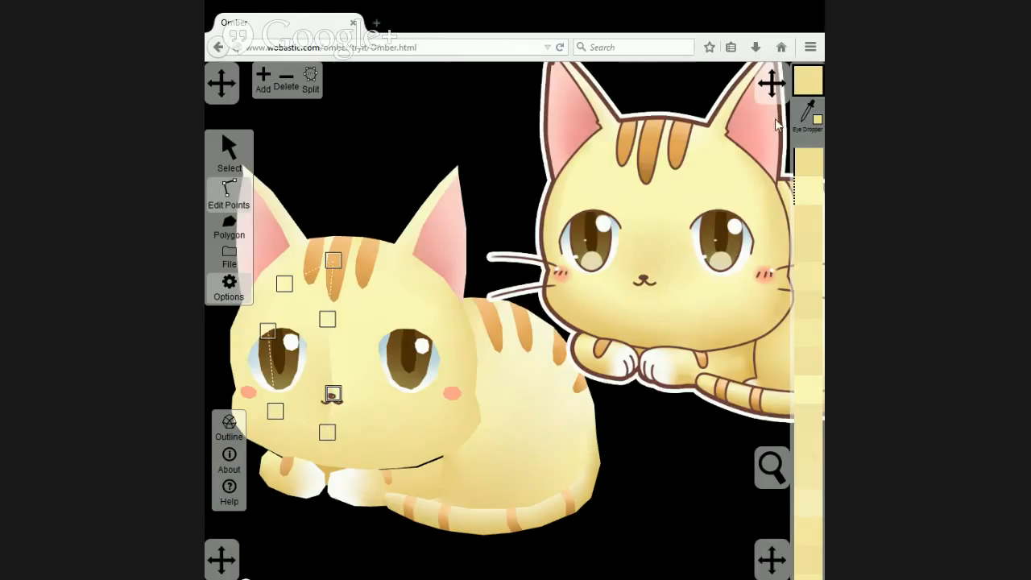
click(676, 262)
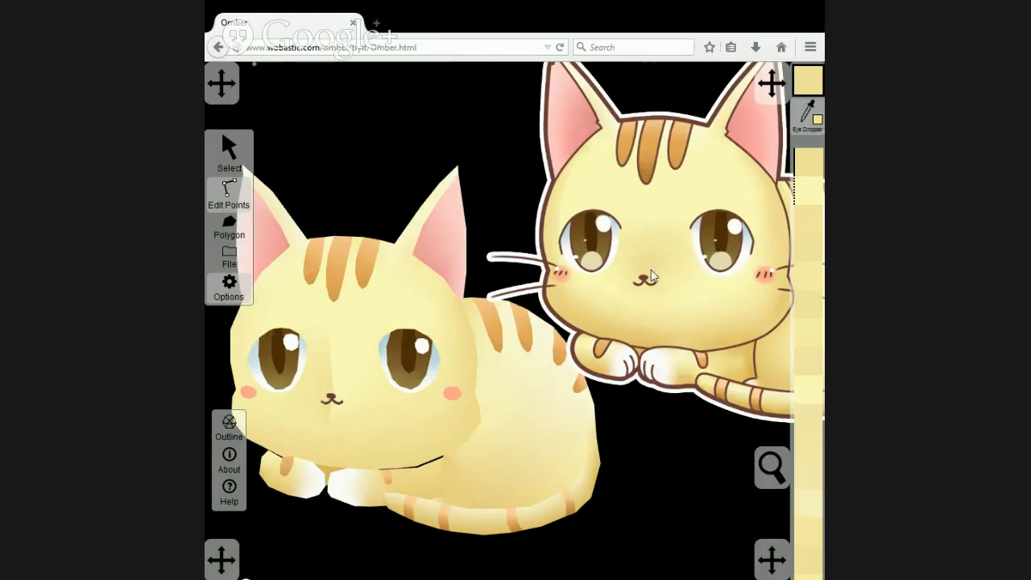
click(553, 334)
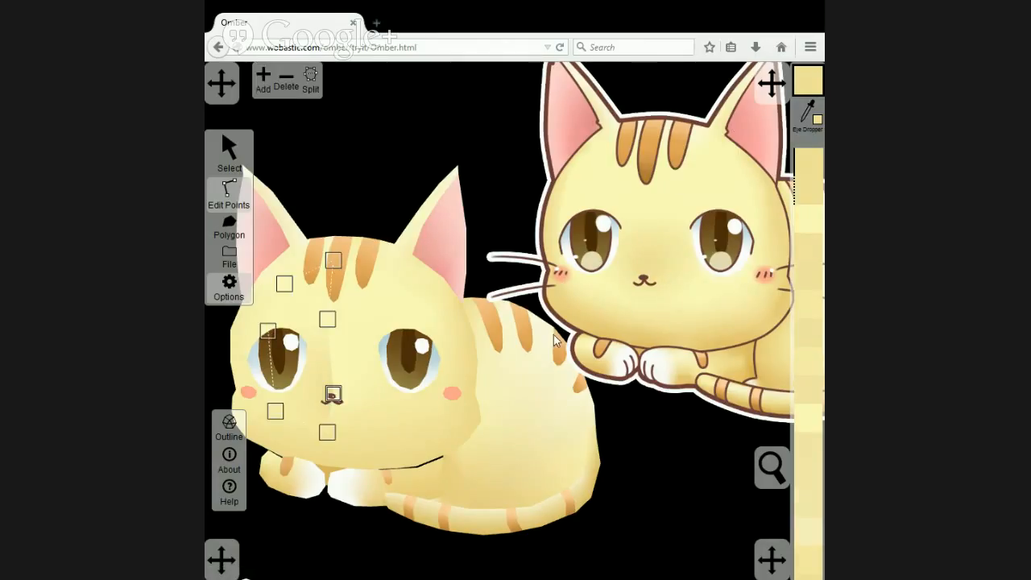
Apply the same darker yellow to the nose point of the right inner-face polygon.
click(359, 403)
click(334, 395)
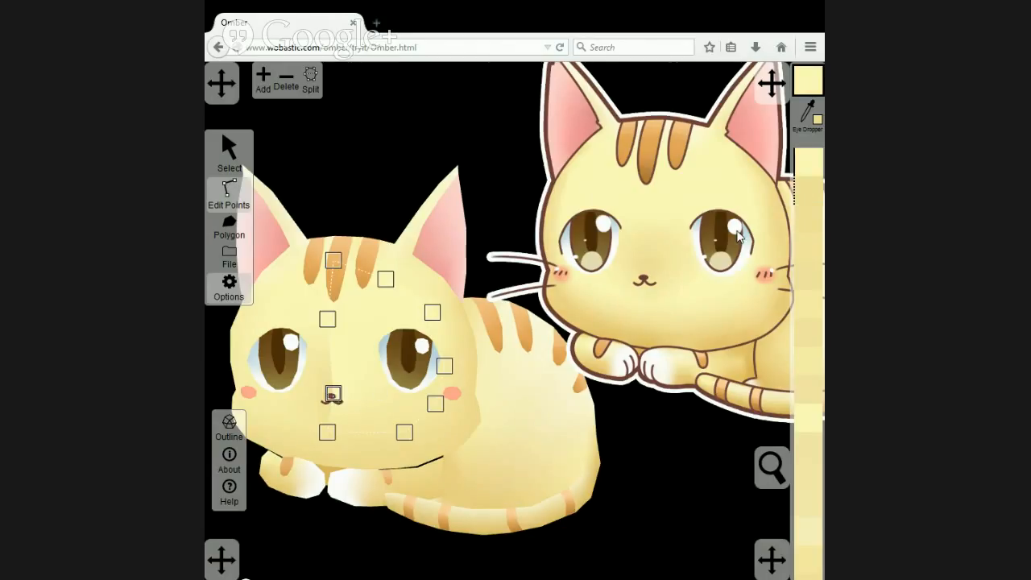
click(801, 201)
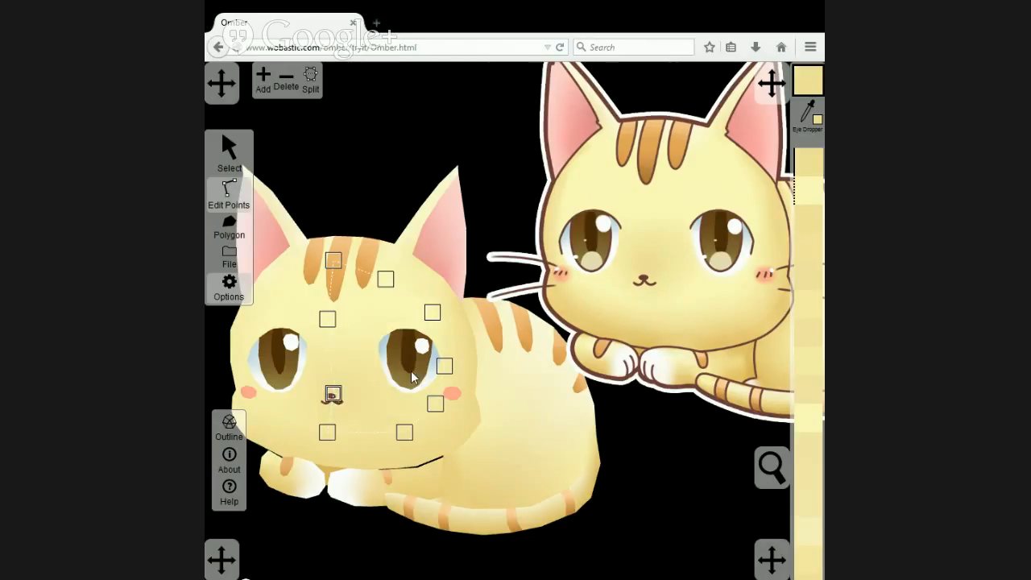
Colour the centre chin point below the mouth on both inner-face and both rim polygons with yellow sampled below the reference cat's mouth.
click(329, 435)
click(806, 113)
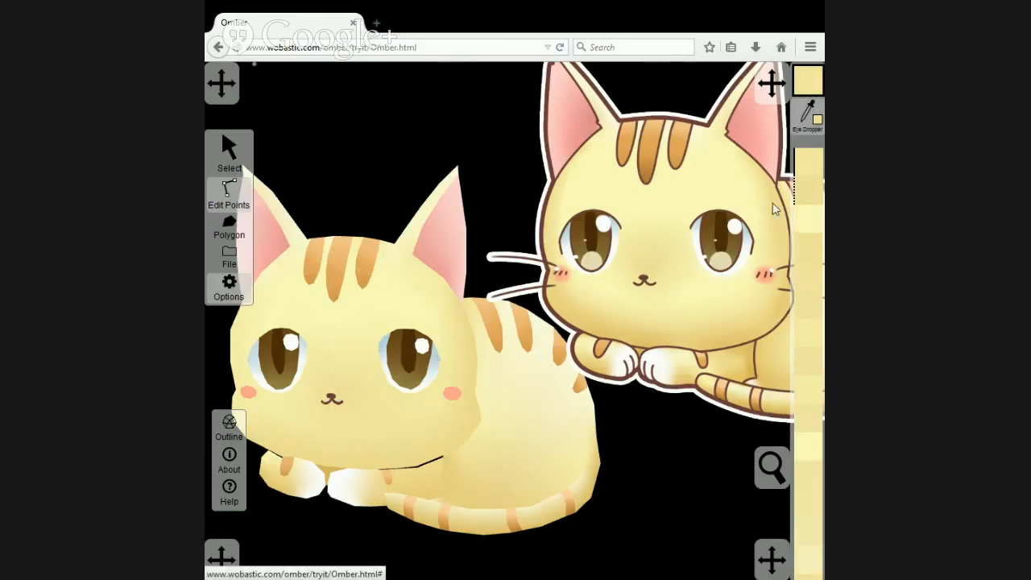
click(645, 318)
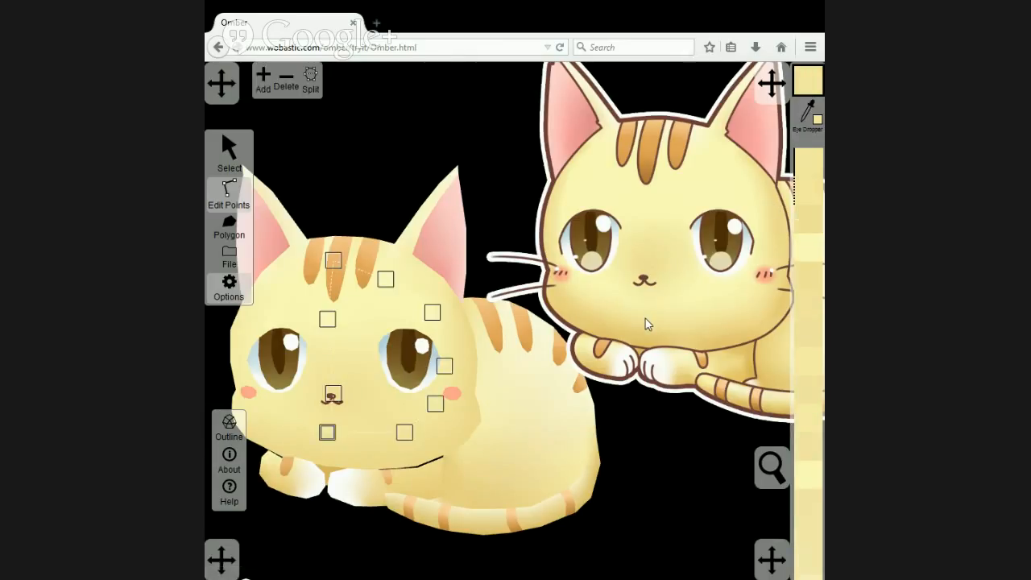
click(322, 427)
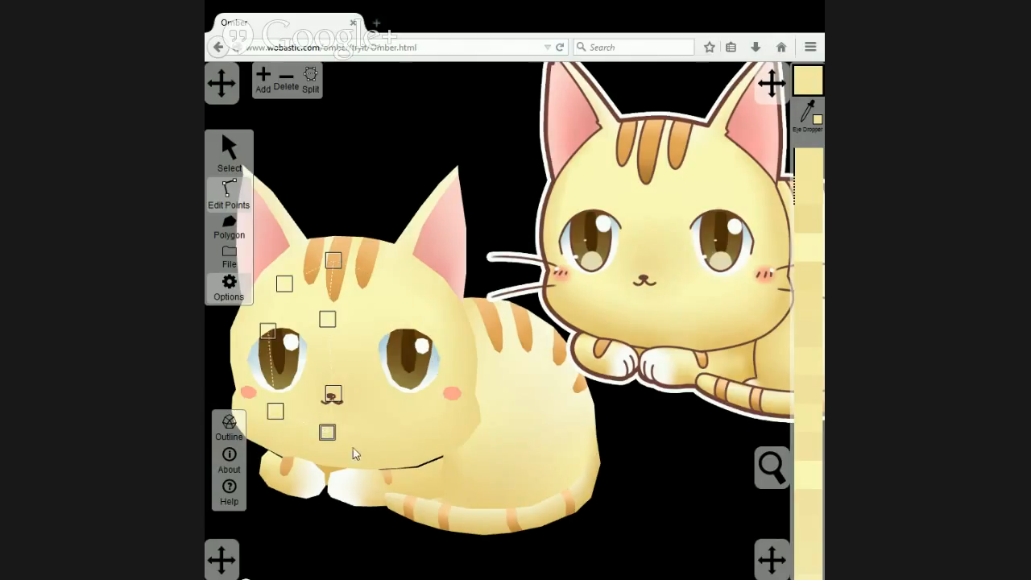
click(347, 457)
click(327, 433)
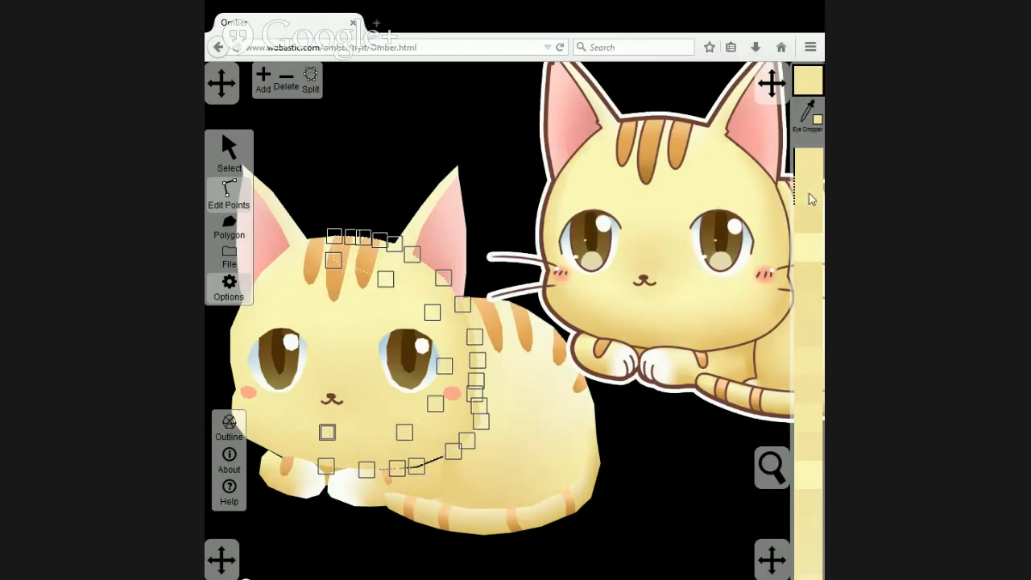
click(328, 437)
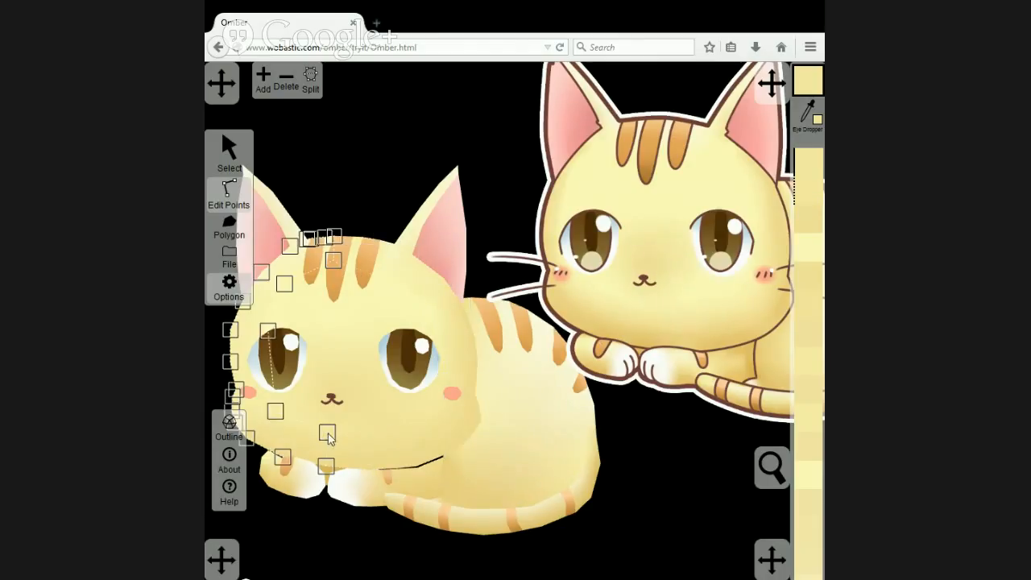
click(328, 435)
click(408, 134)
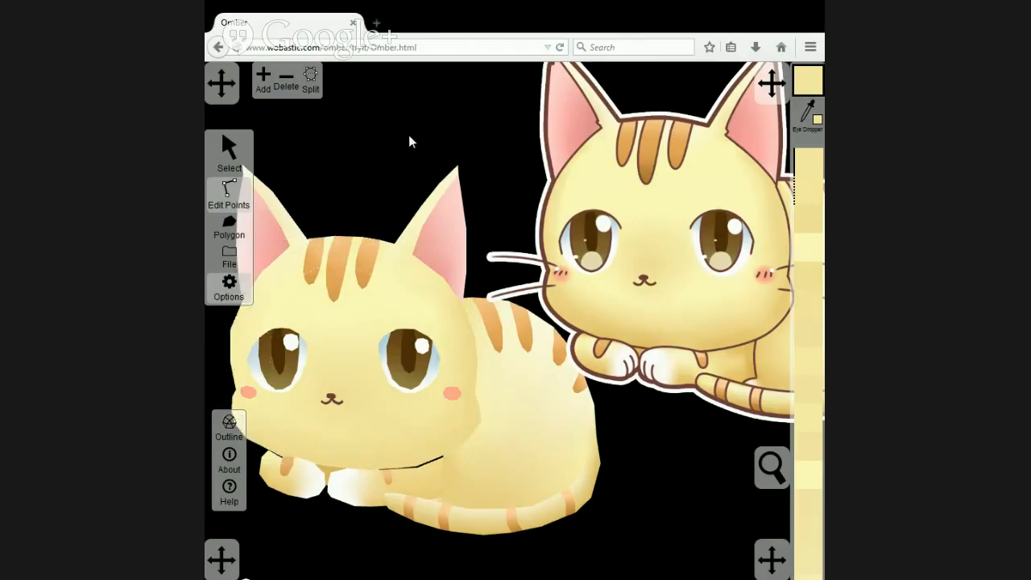
Move the upper reference cat slightly right and down, away from the drawn cat's body.
scroll(396, 414, down, 5)
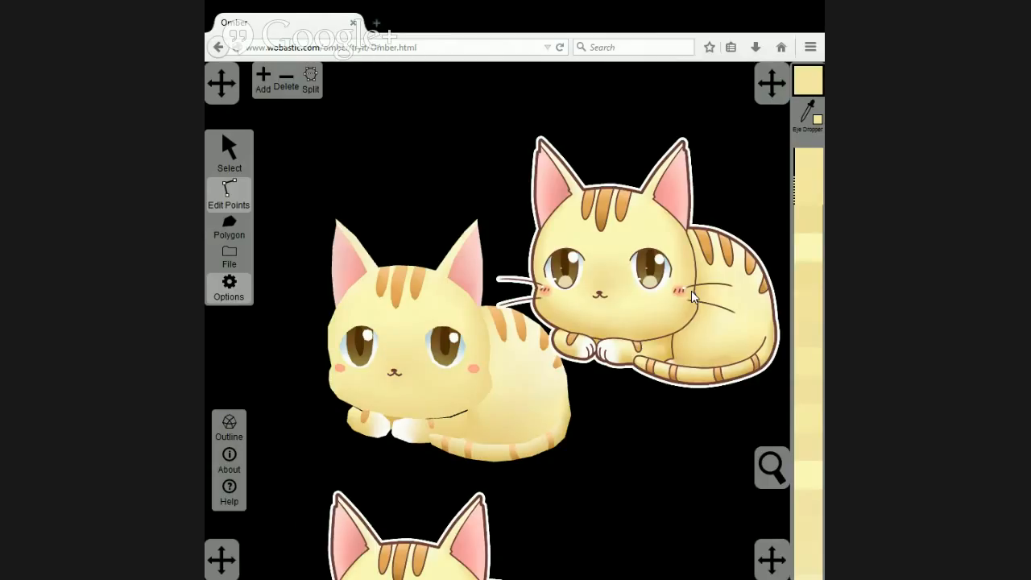
click(439, 308)
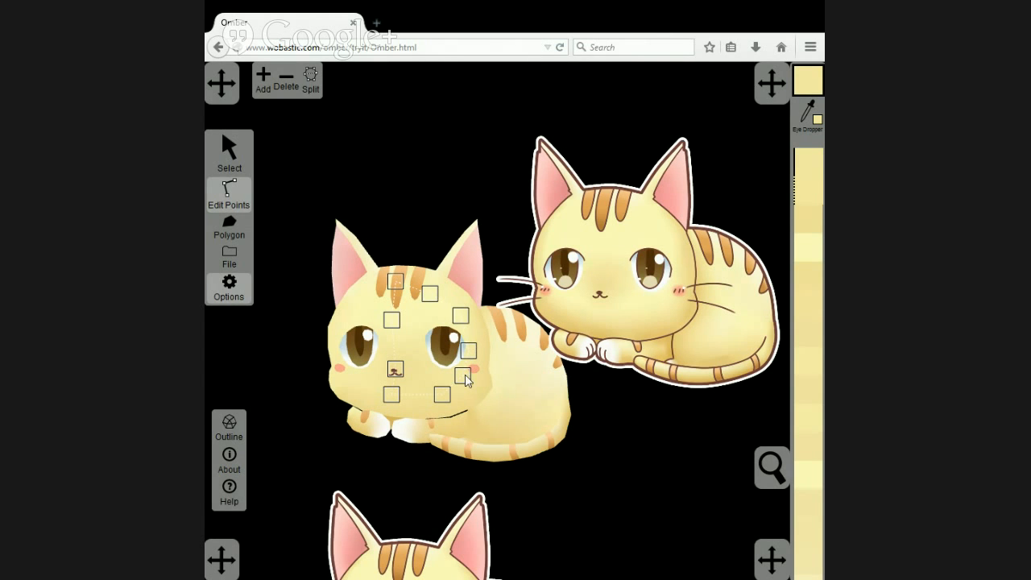
scroll(484, 367, up, 5)
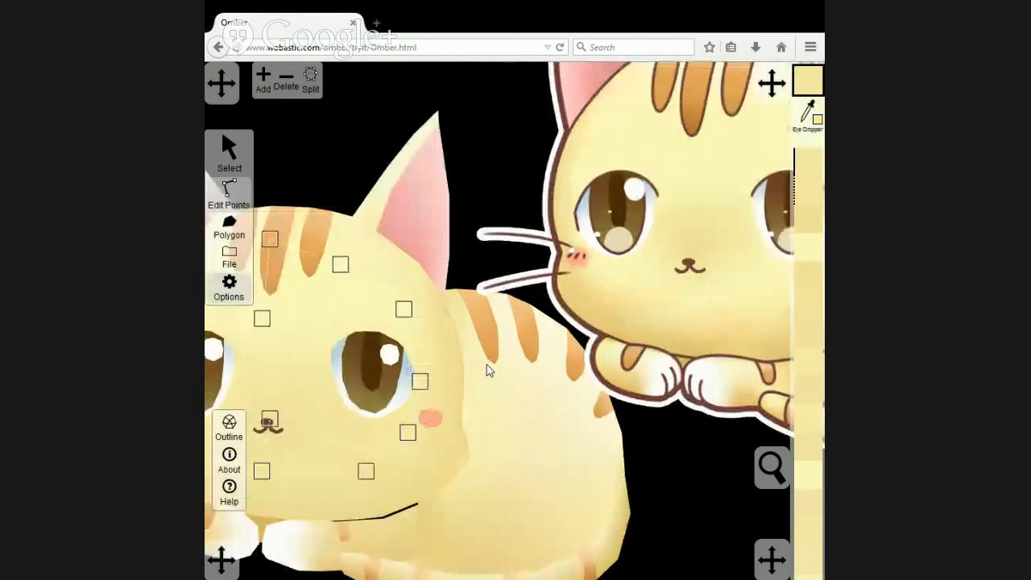
scroll(427, 367, down, 3)
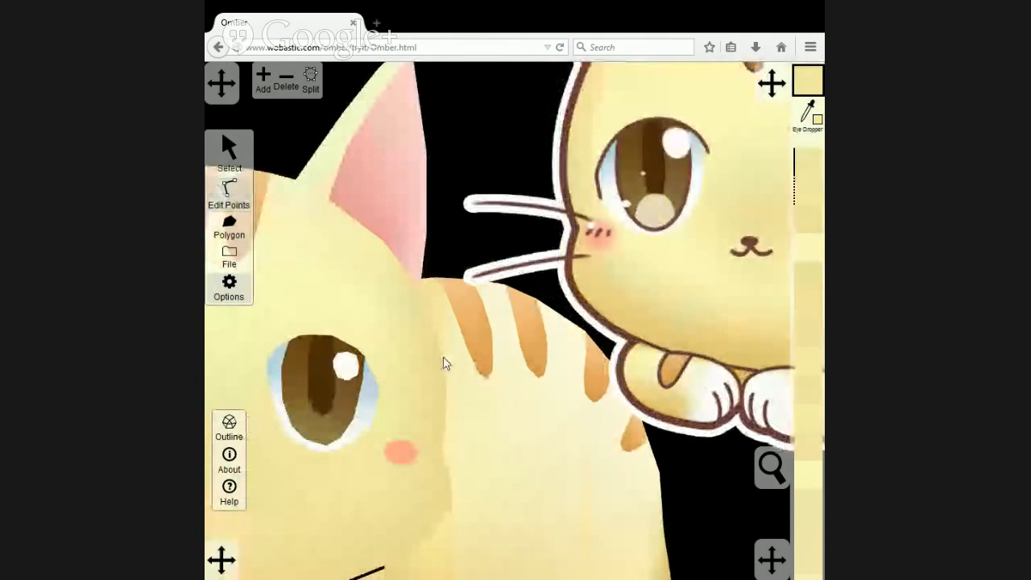
scroll(454, 353, down, 2)
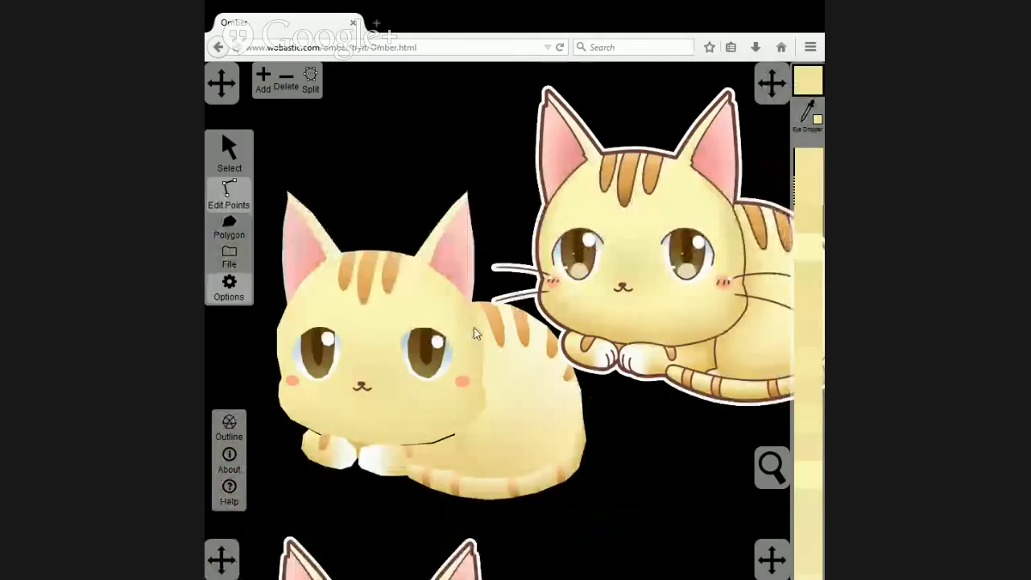
click(247, 201)
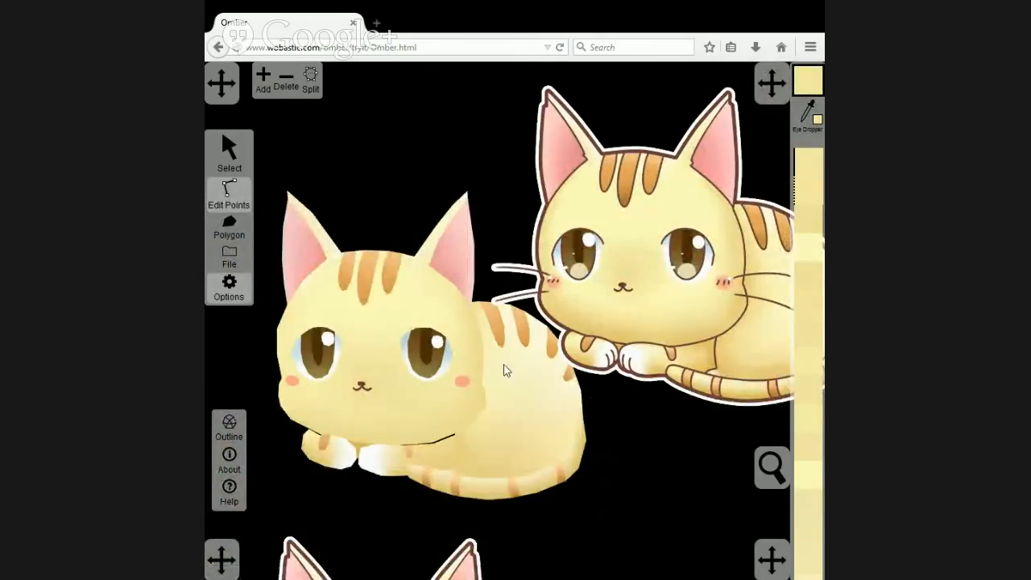
click(239, 152)
click(601, 256)
drag(601, 256, 638, 279)
Recolour the centre chin point on both inner-face and both rim polygons with a lighter yellow sampled just below the reference's mouth.
click(238, 195)
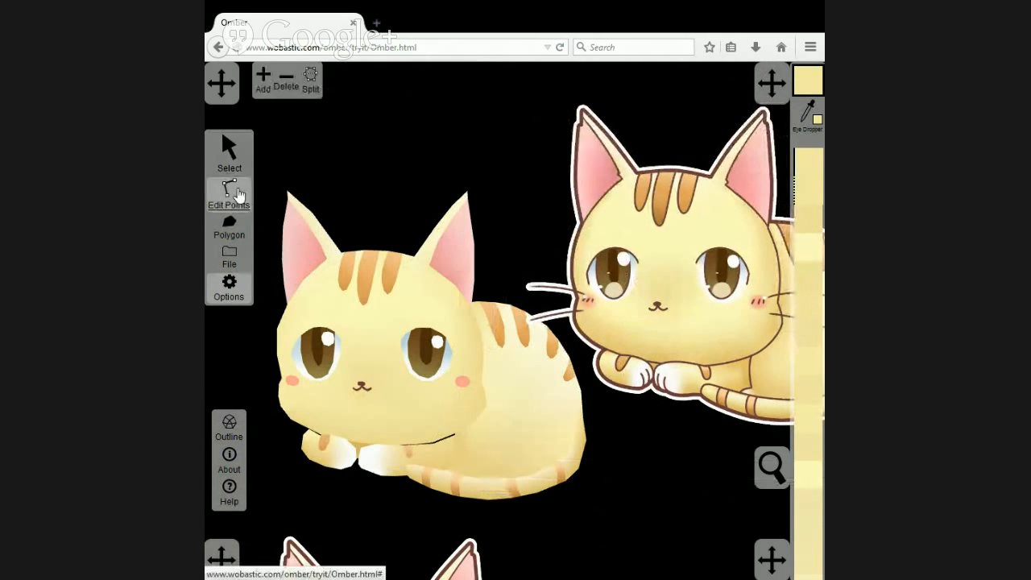
click(366, 414)
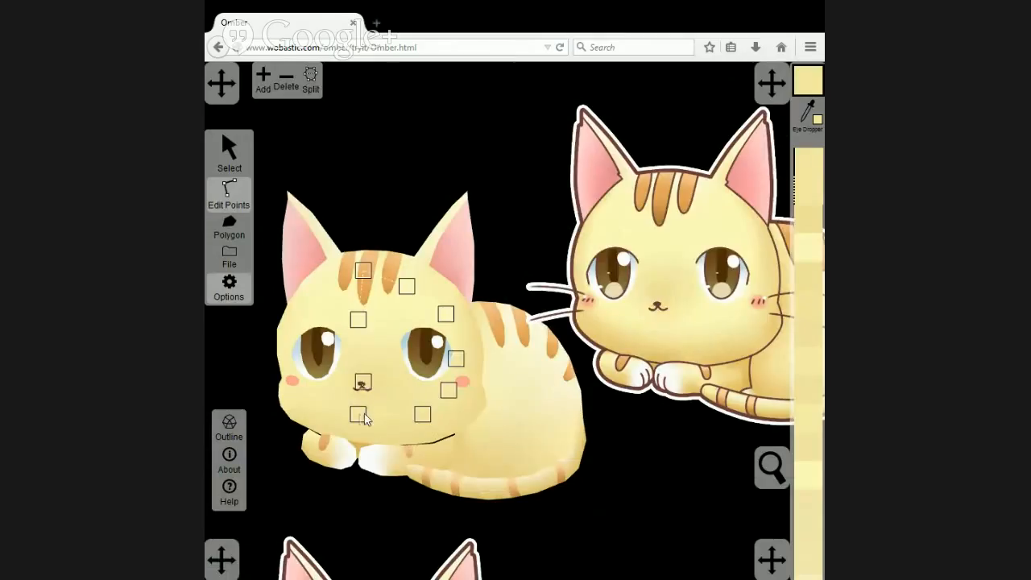
click(805, 118)
click(658, 333)
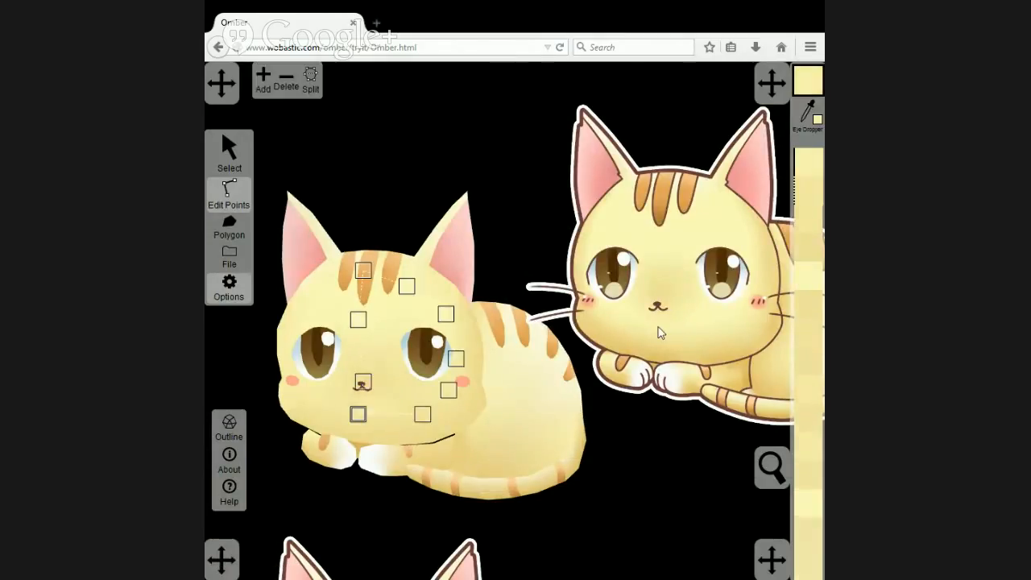
click(336, 400)
click(359, 416)
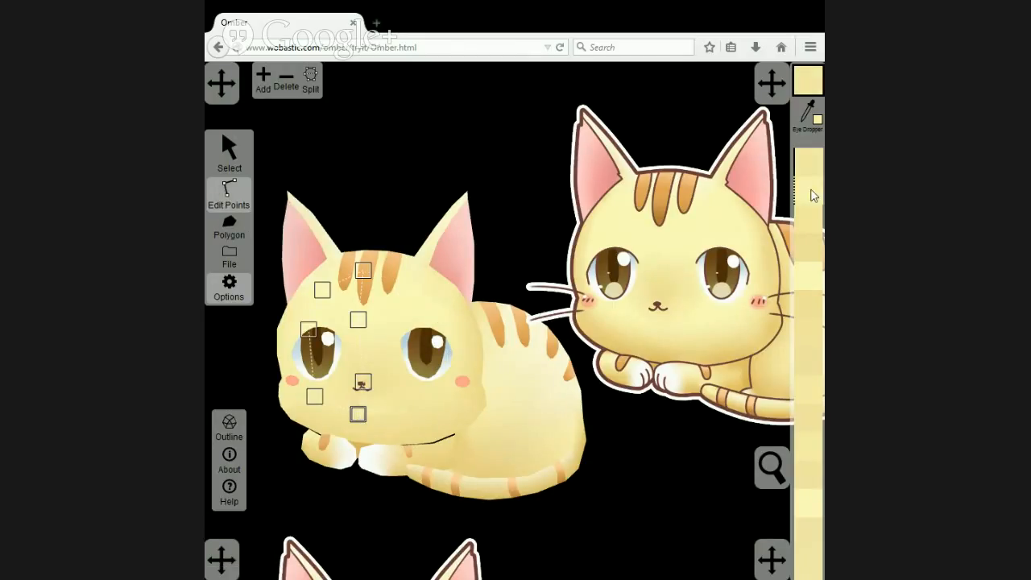
click(383, 435)
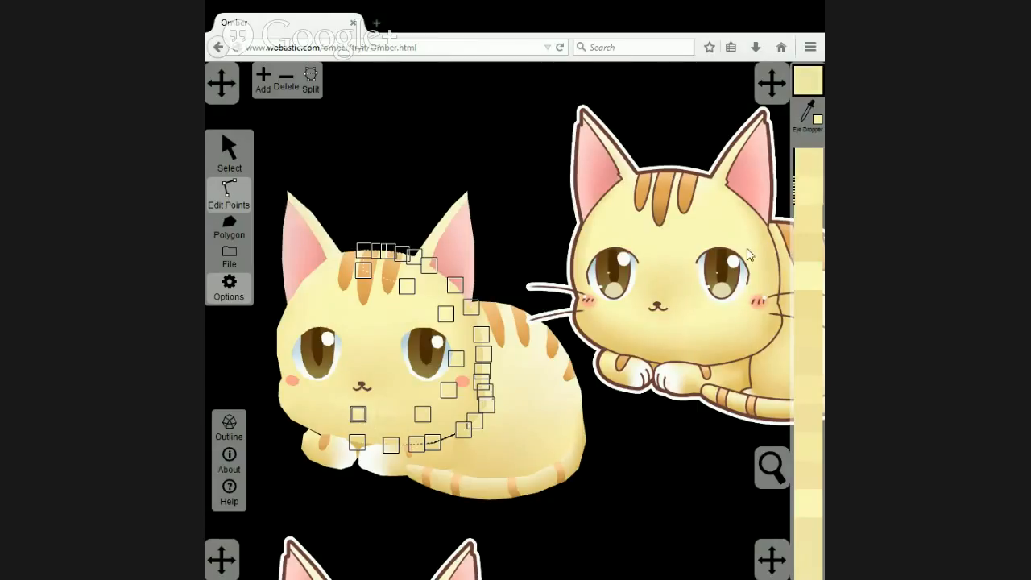
click(343, 417)
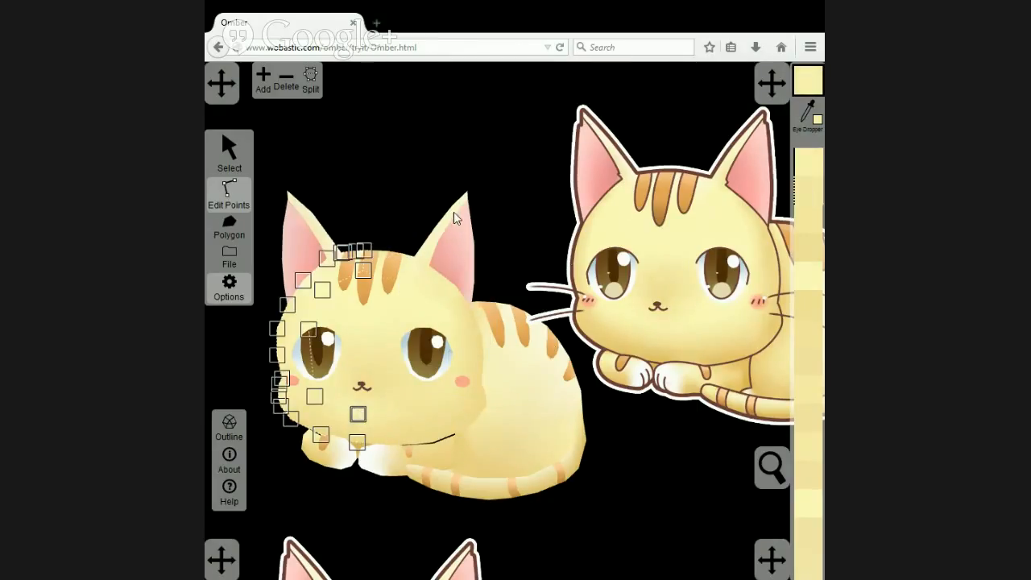
click(395, 179)
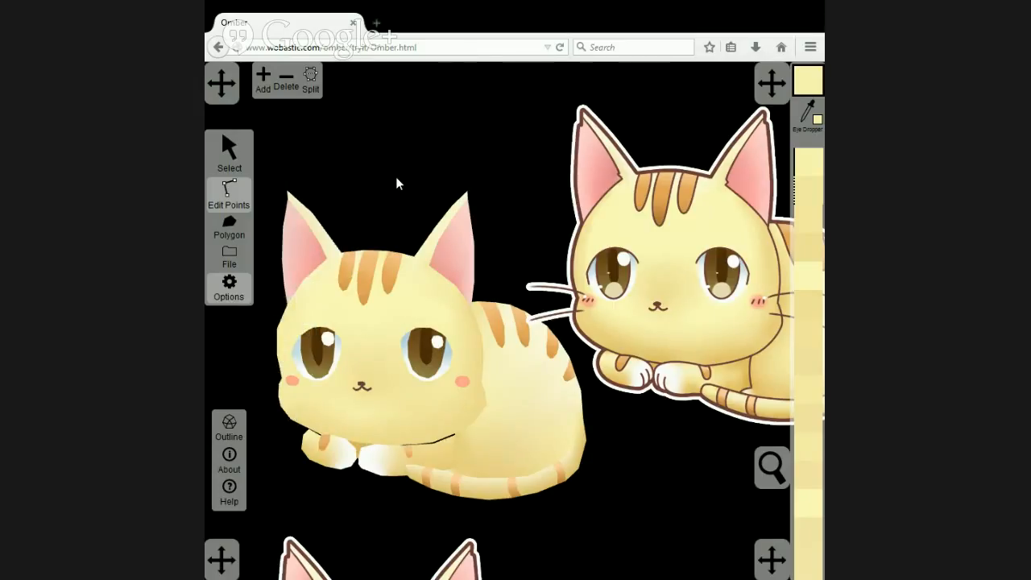
Colour the lower chin point below the right eye on the right inner face and right rim with yellow from the reference's lower right face.
click(411, 405)
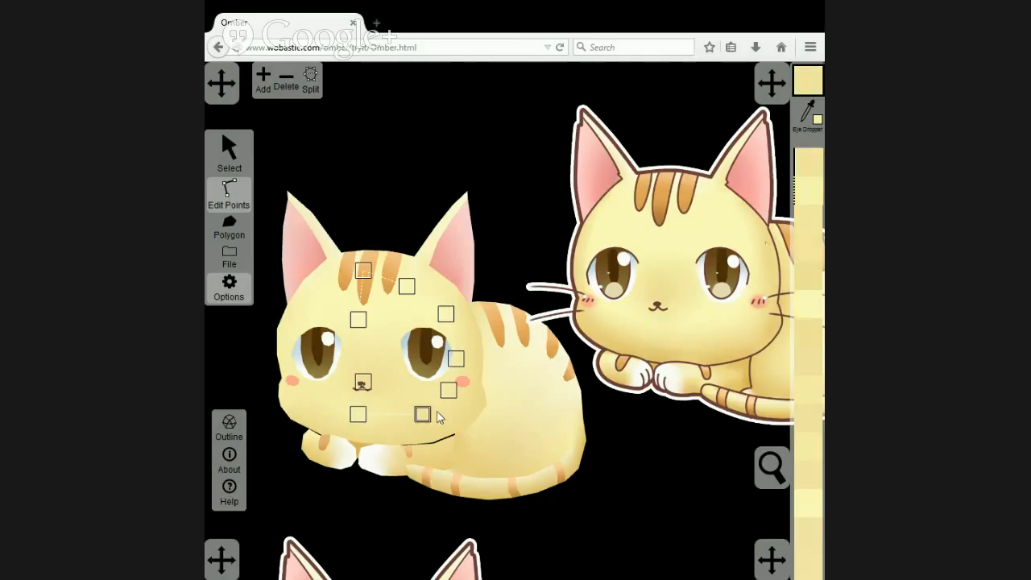
click(807, 116)
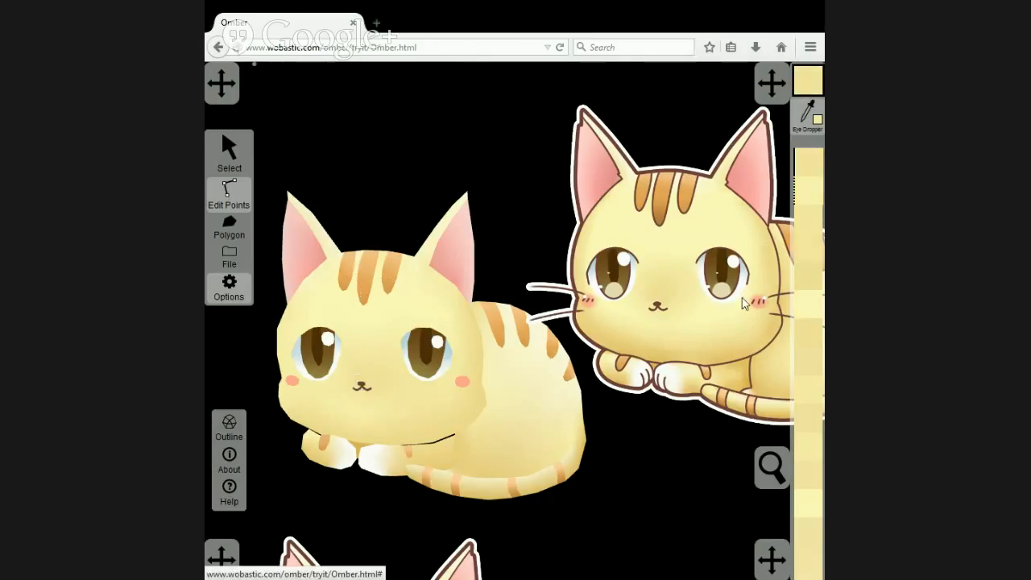
click(722, 338)
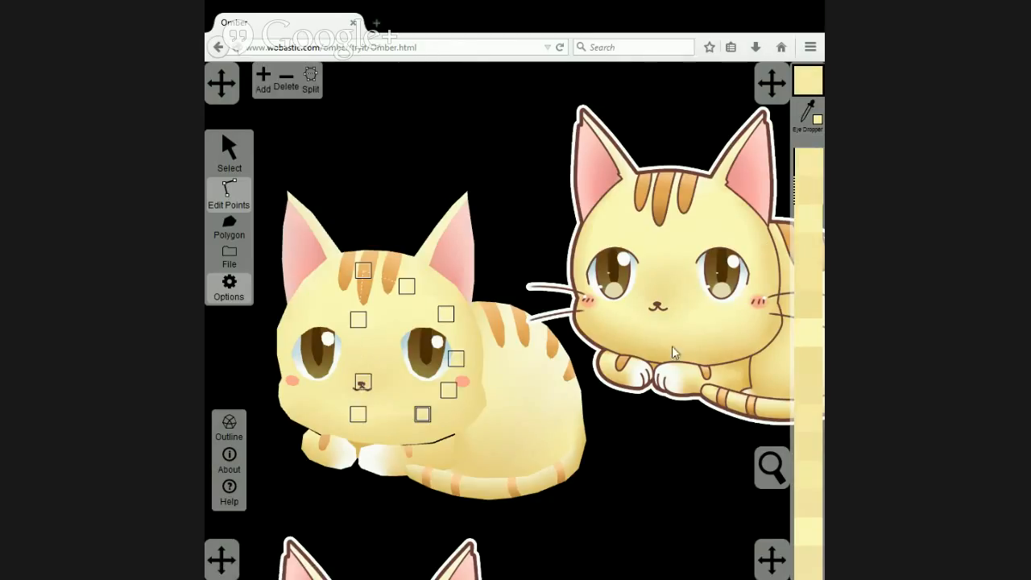
click(424, 414)
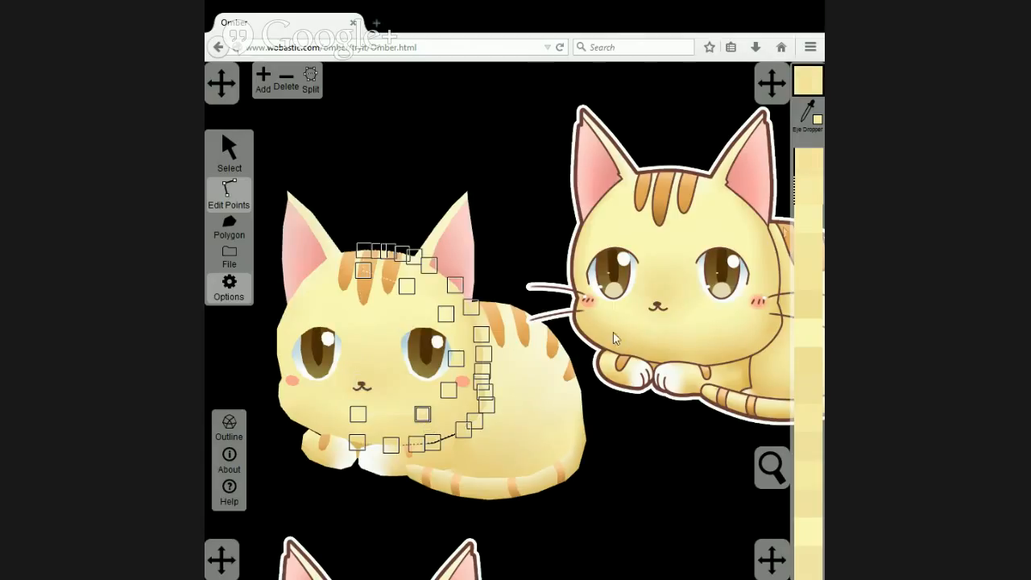
click(466, 140)
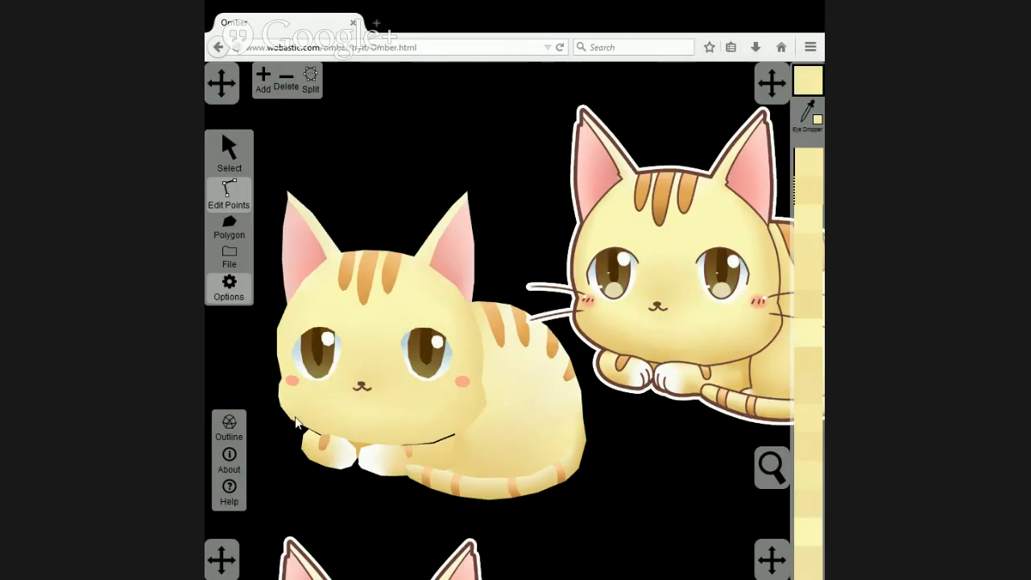
Colour the cheek point below the left eye on the left inner face and left rim with yellow sampled from the reference's lower left cheek.
click(326, 397)
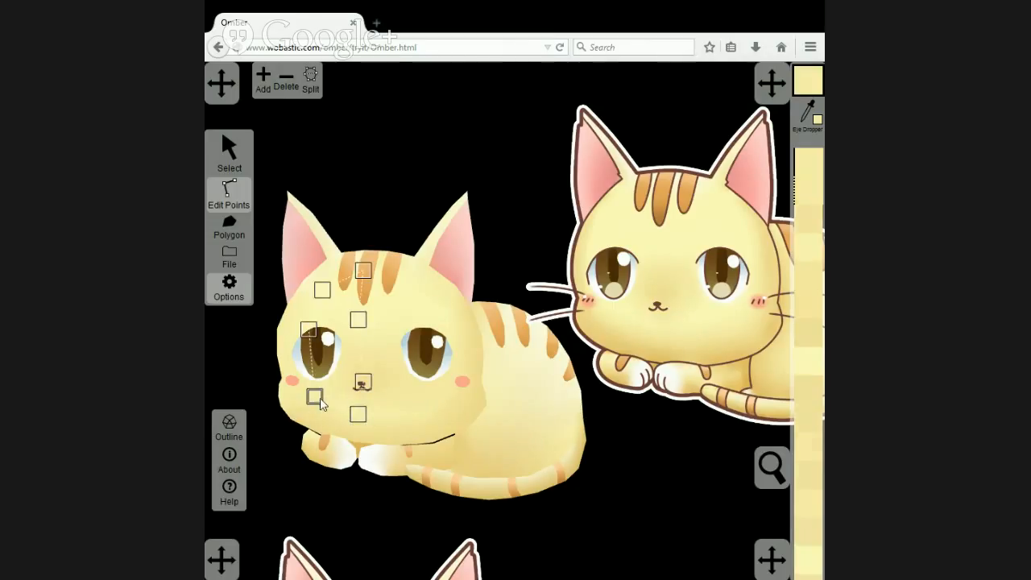
click(803, 116)
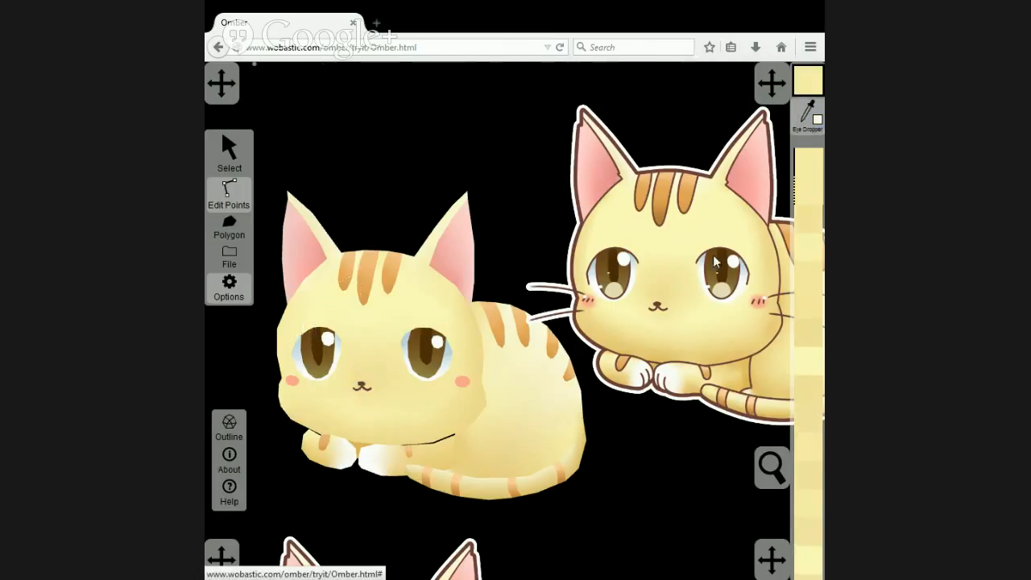
click(610, 318)
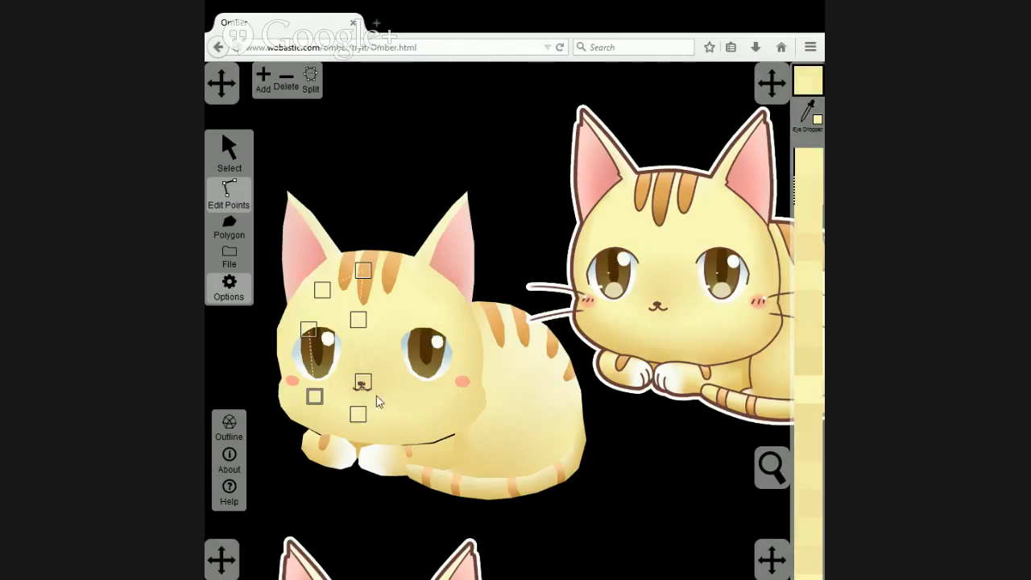
click(319, 416)
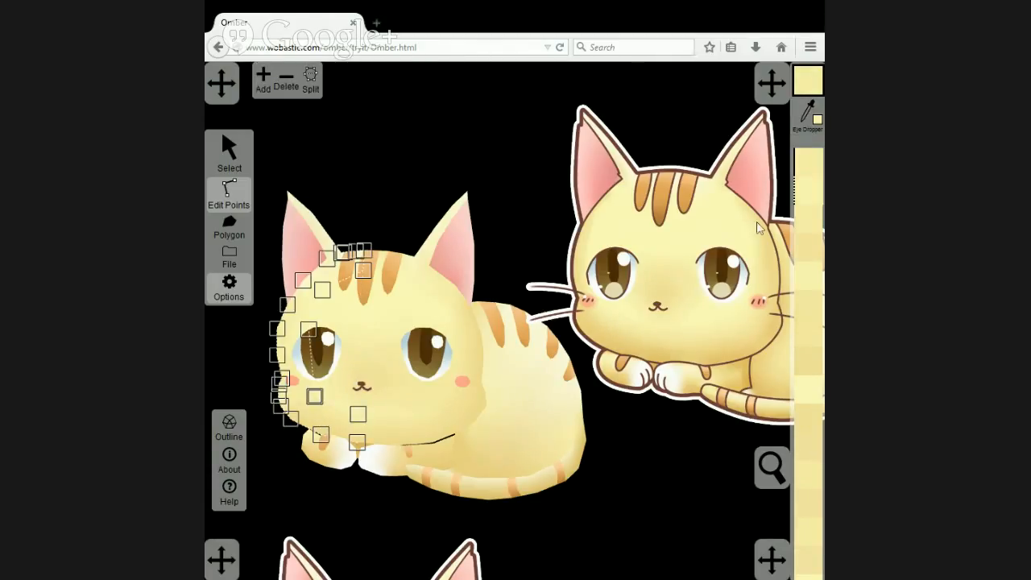
click(443, 142)
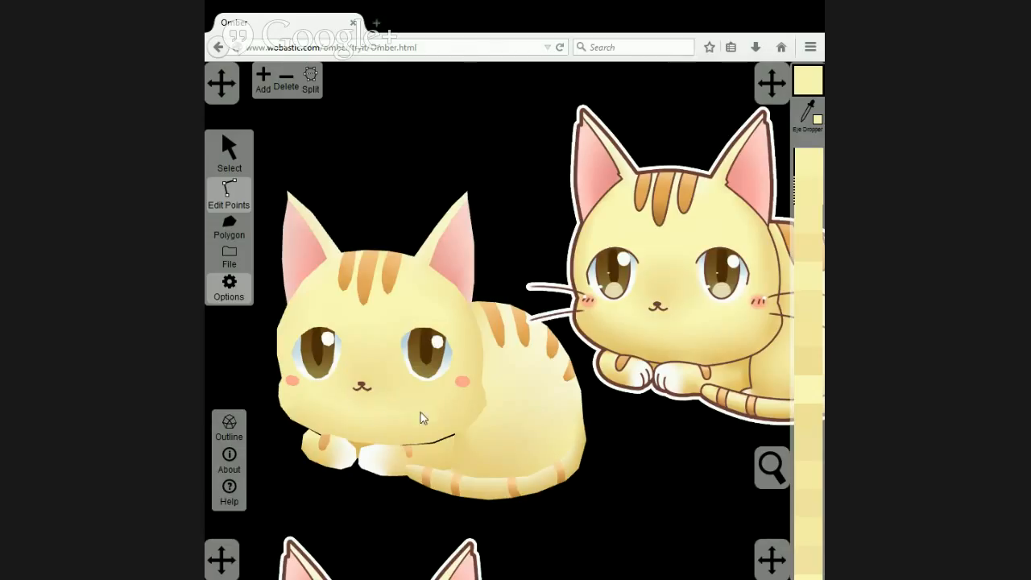
Colour the bottom centre chin-edge point of the right and left rim polygons with orange-yellow sampled from the reference's lower chin edge.
click(366, 445)
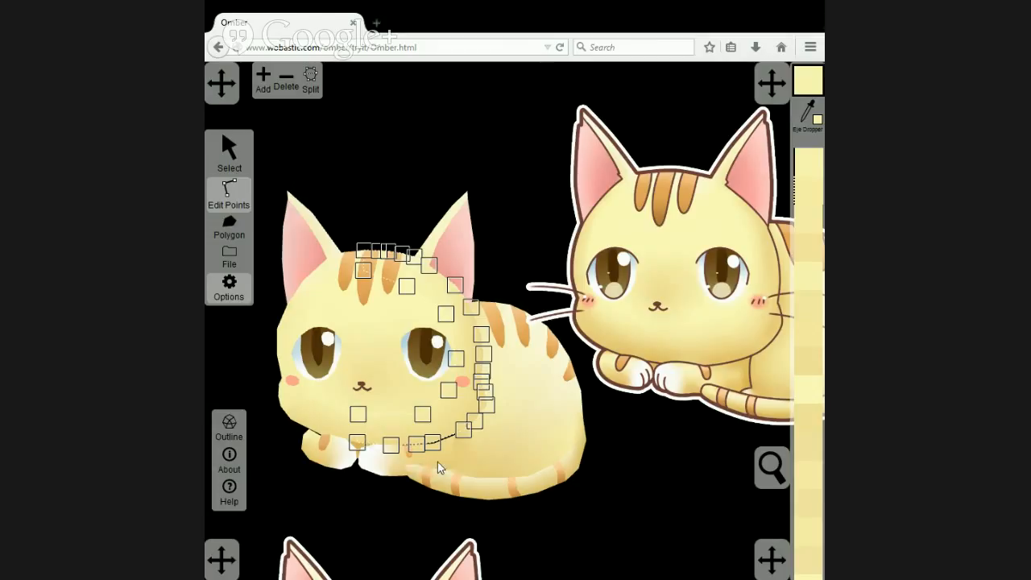
drag(442, 462, 339, 436)
click(811, 117)
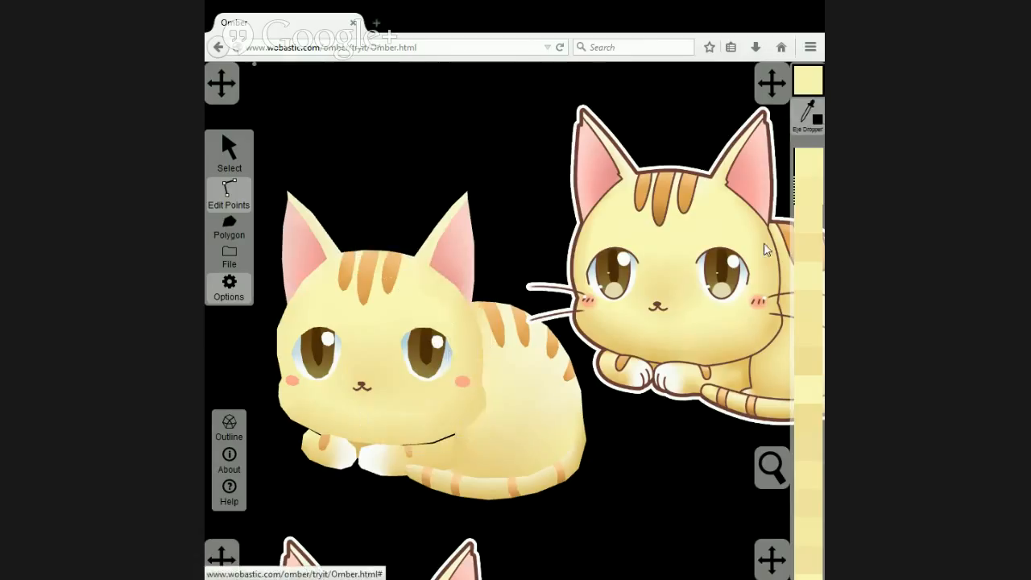
click(658, 364)
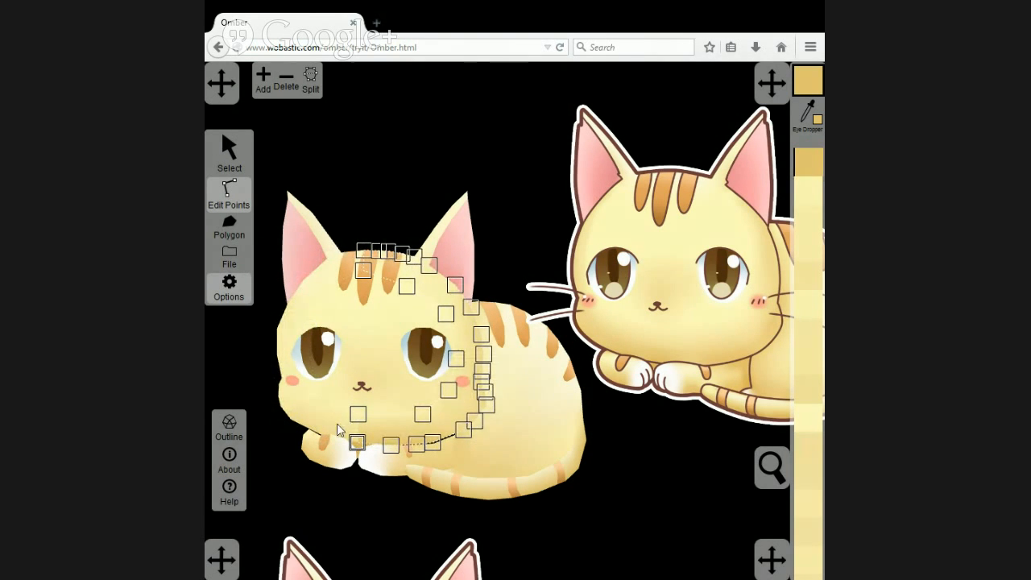
click(357, 442)
click(806, 197)
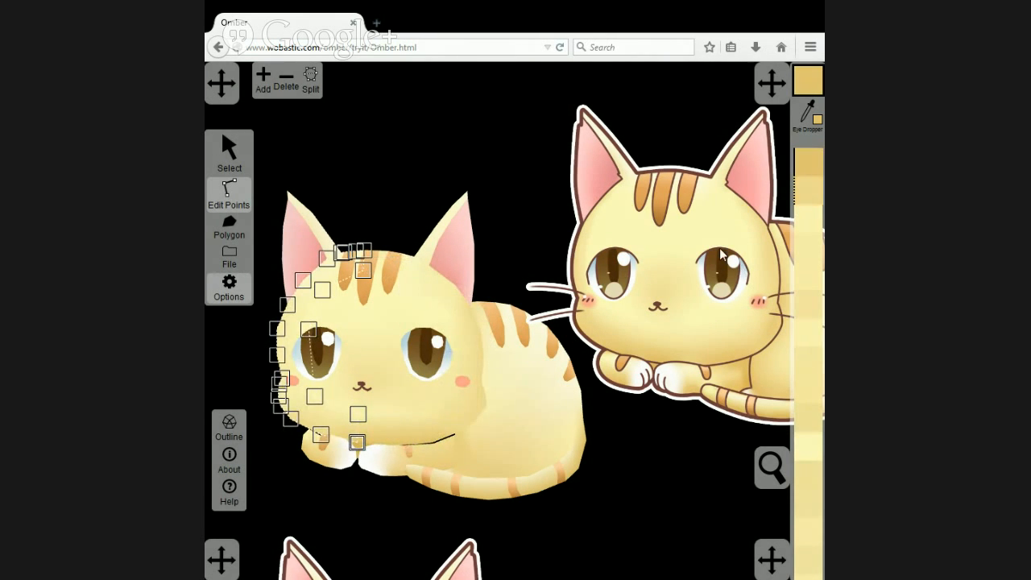
click(355, 479)
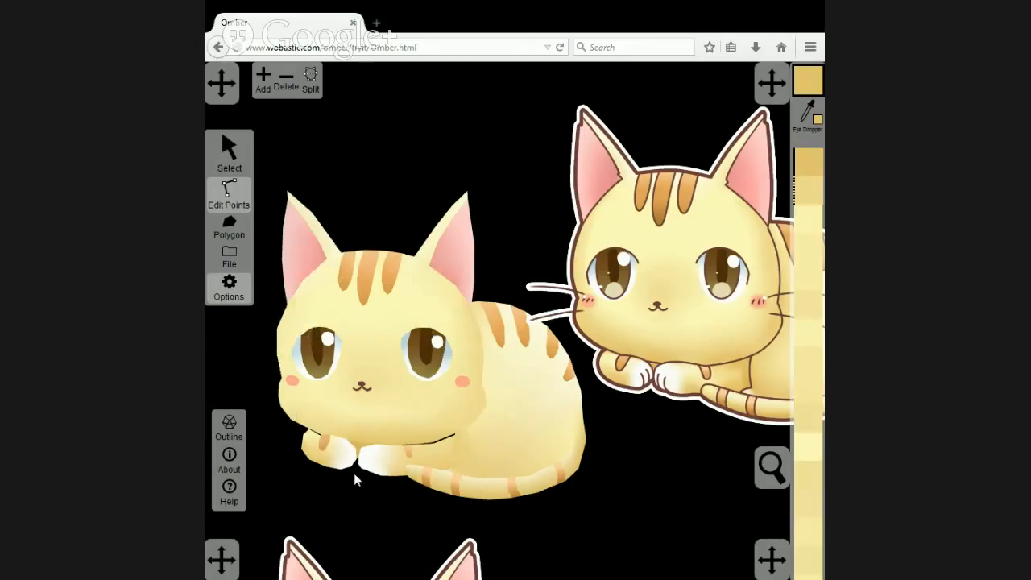
Recolour the lower right edge points of the right rim polygon with yellow sampled from the reference's lower right face edge.
click(447, 427)
click(470, 431)
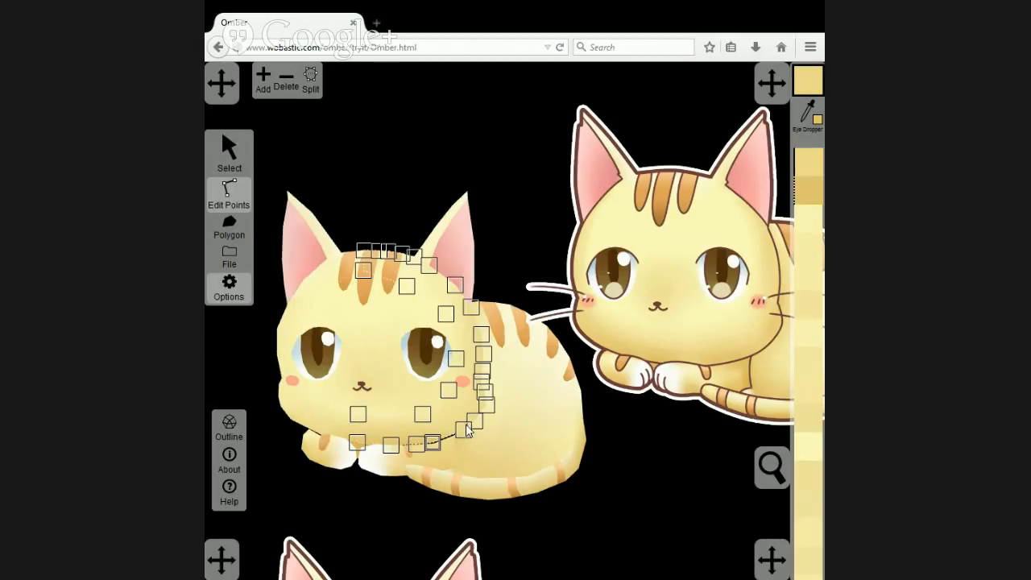
click(787, 154)
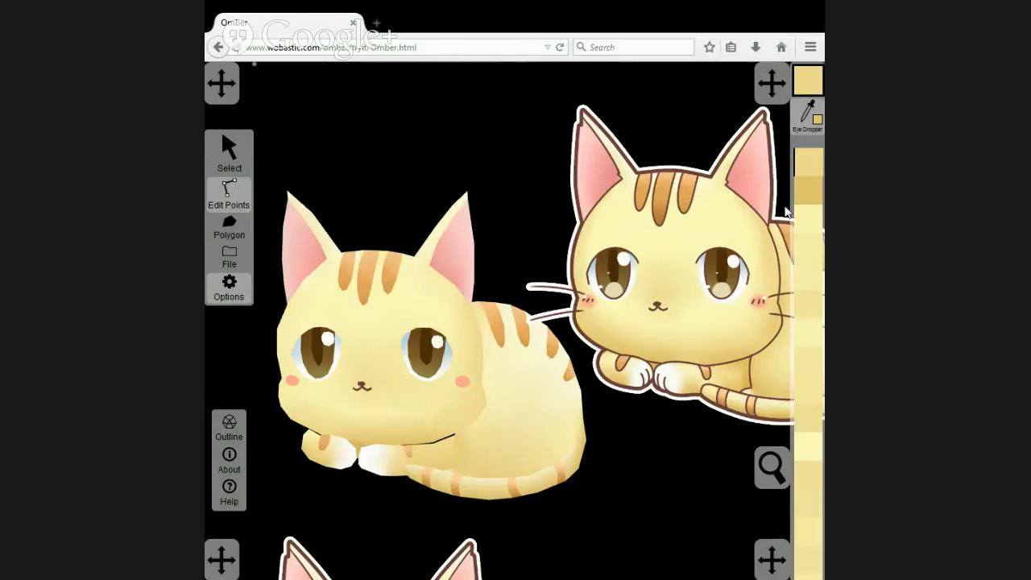
click(761, 345)
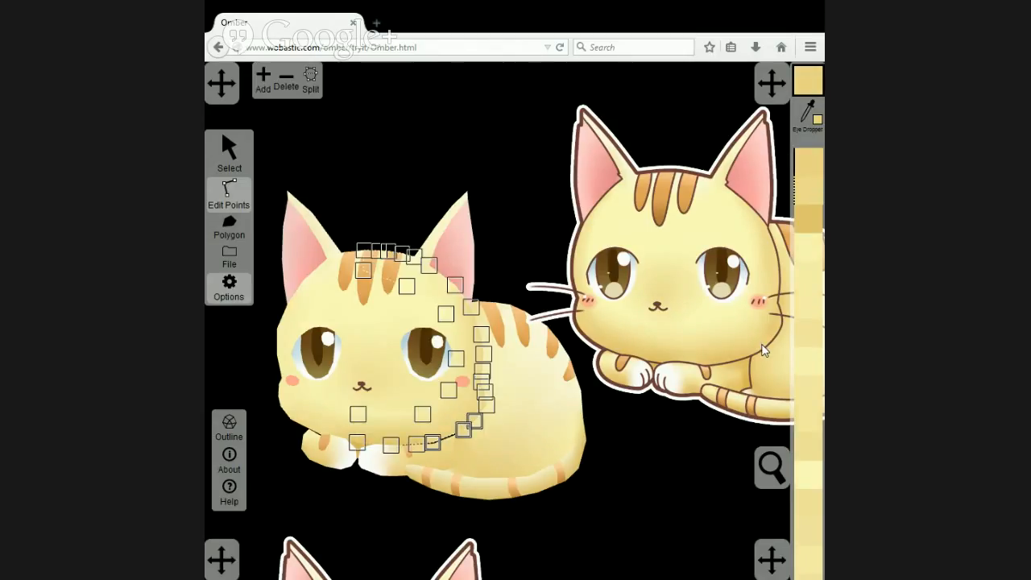
Recolour the lower left edge points of the left rim polygon with darker yellow sampled from the reference's lower left face edge.
click(322, 420)
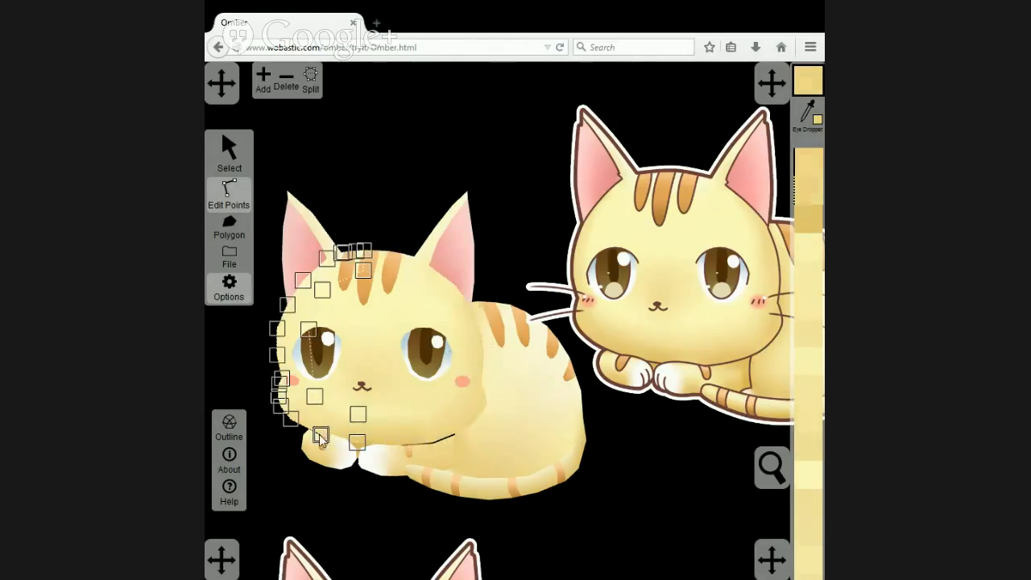
click(320, 436)
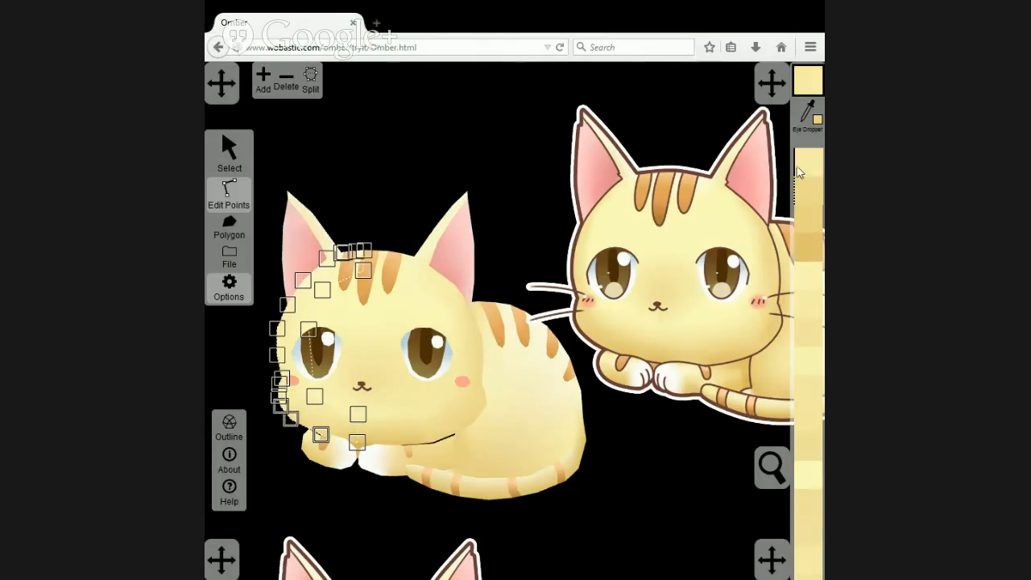
click(807, 113)
click(597, 347)
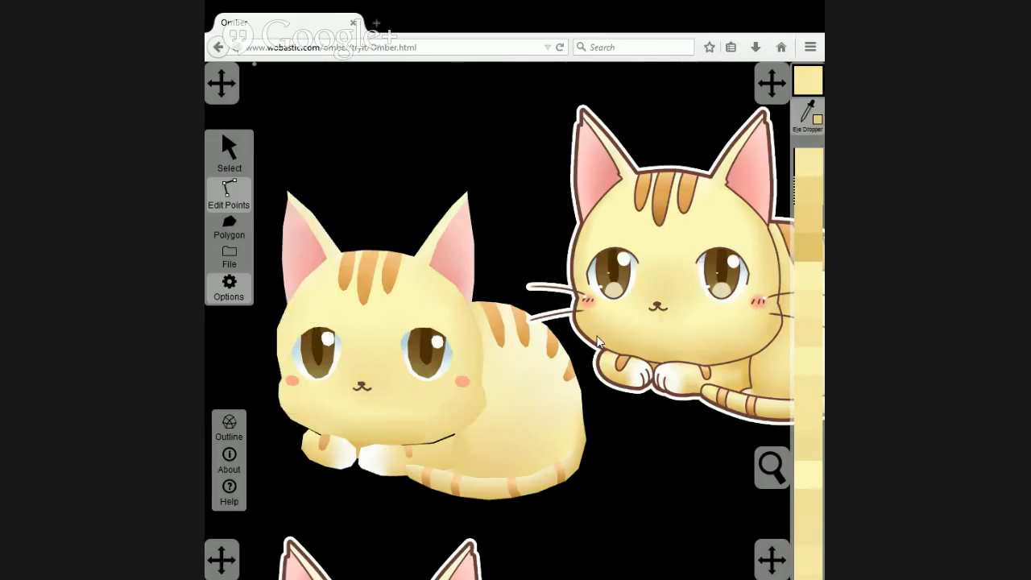
click(264, 402)
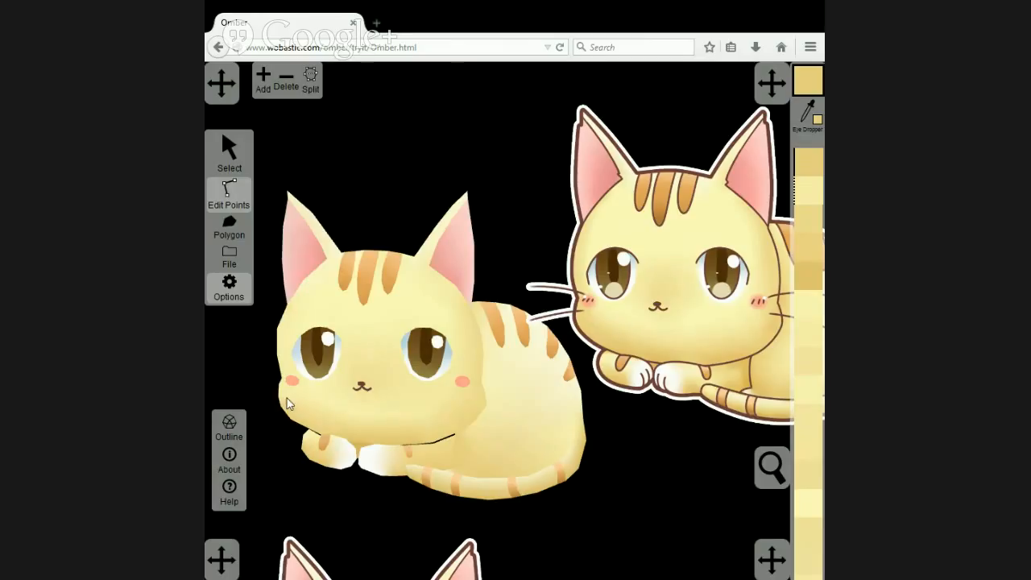
Recolour the left rim's outer cheek points with yellow sampled from the reference's left cheek edge below the blush marks.
click(286, 398)
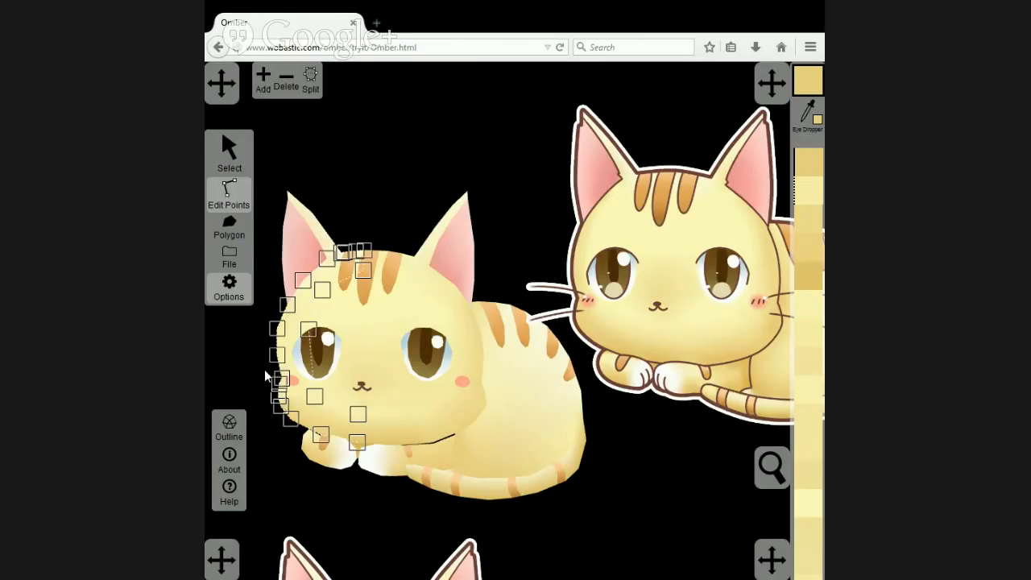
drag(264, 369, 282, 411)
click(808, 118)
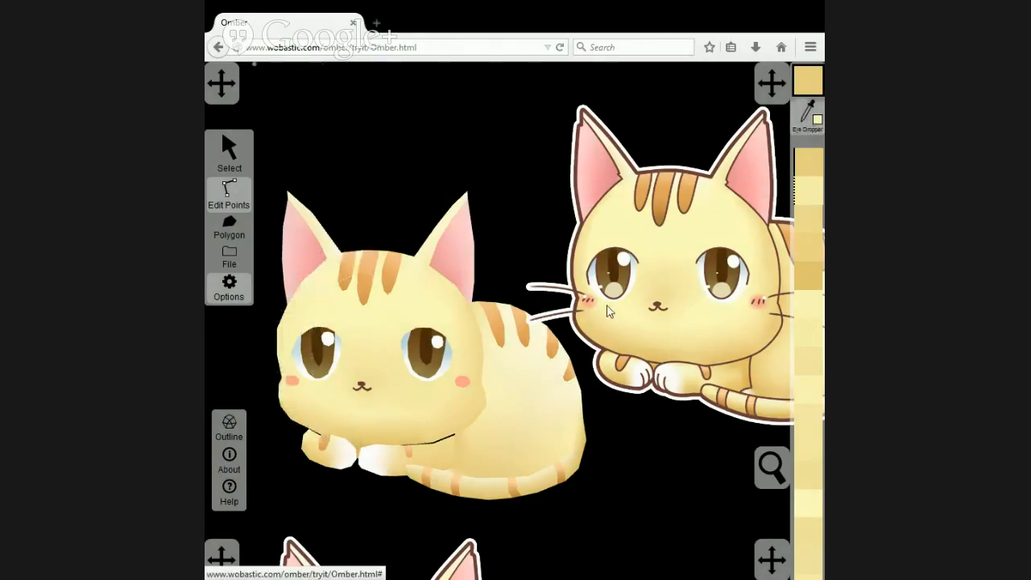
click(578, 317)
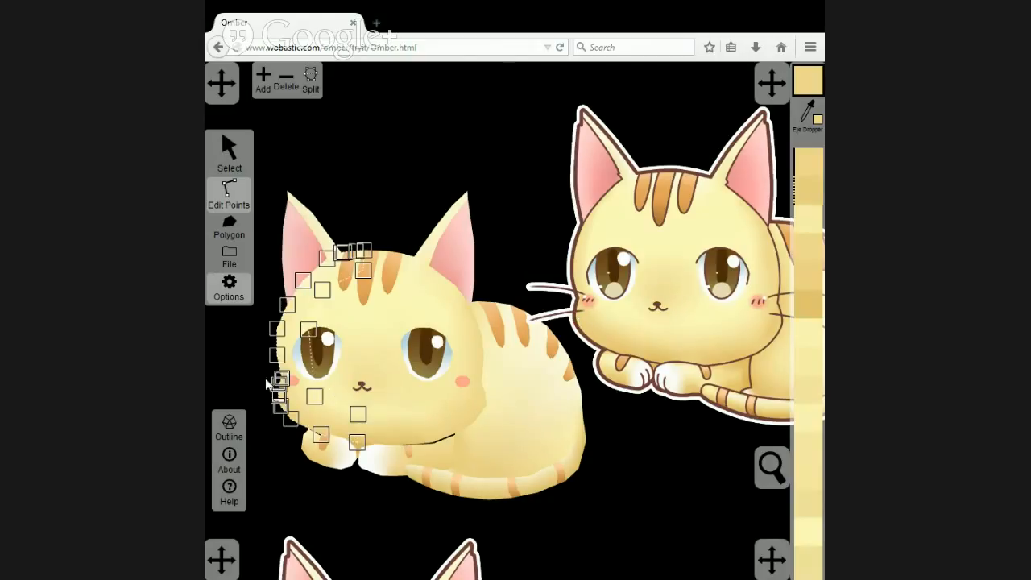
click(245, 369)
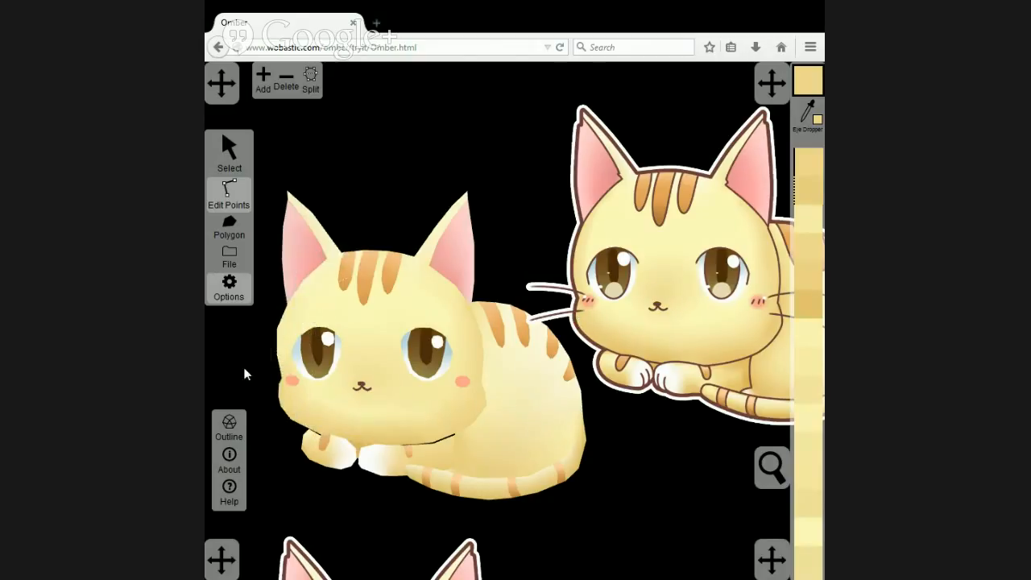
Recolour the left rim's edge points beside the left eye with yellow sampled from the reference's upper left face edge.
click(303, 324)
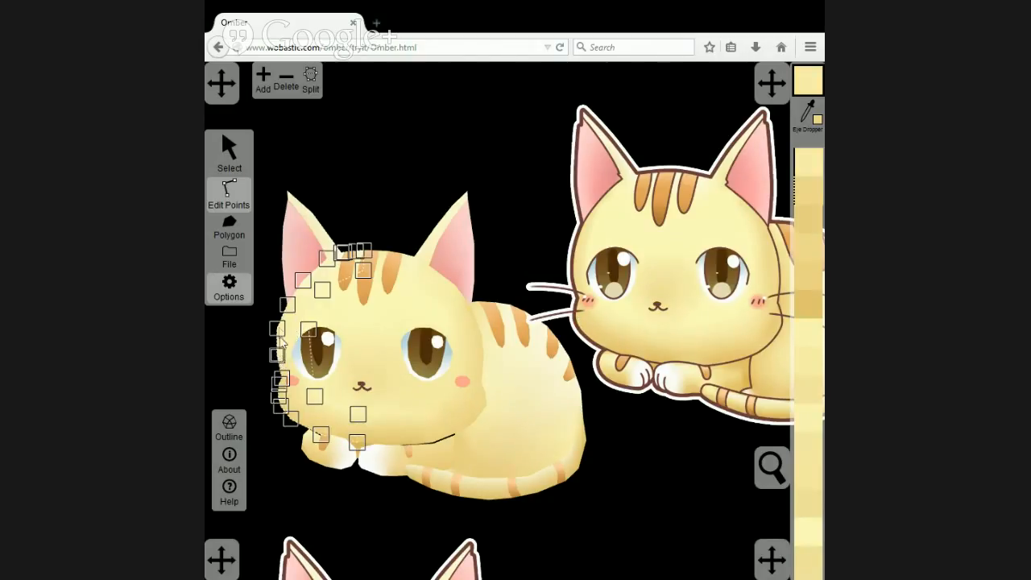
click(807, 116)
click(580, 245)
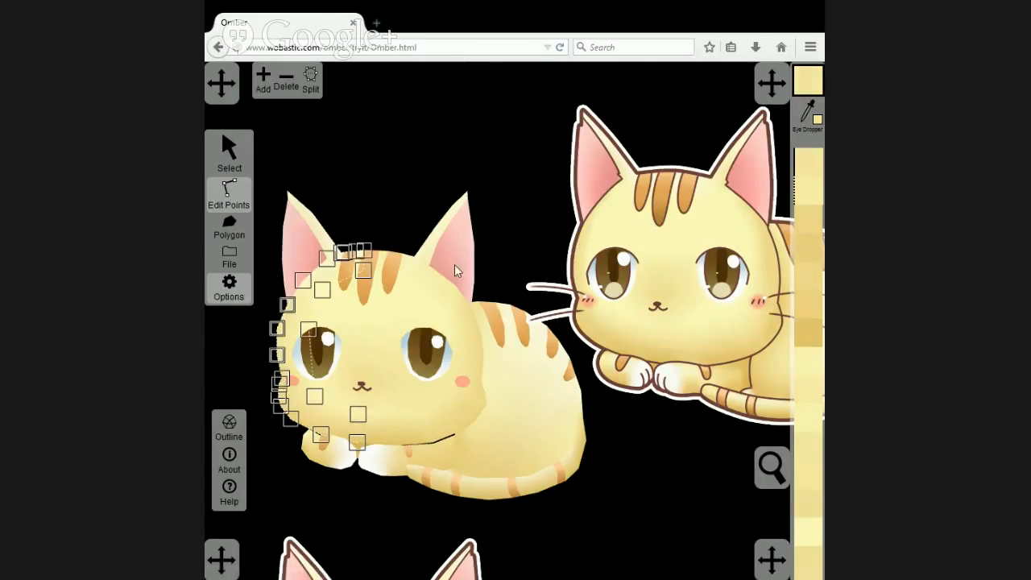
click(395, 208)
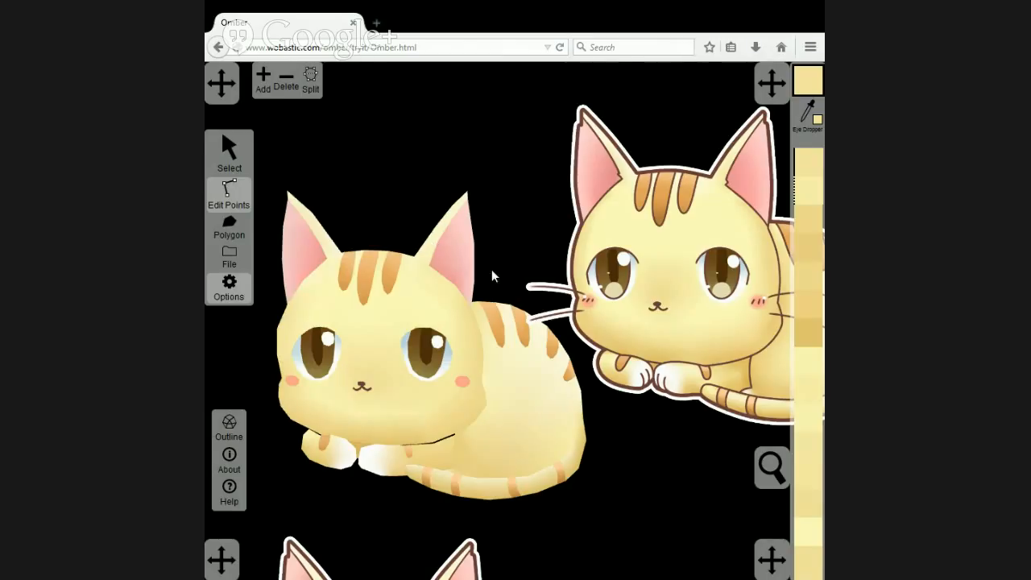
Recolour the two right rim points at the base of the right ear with yellow sampled just below the reference's right ear.
click(468, 310)
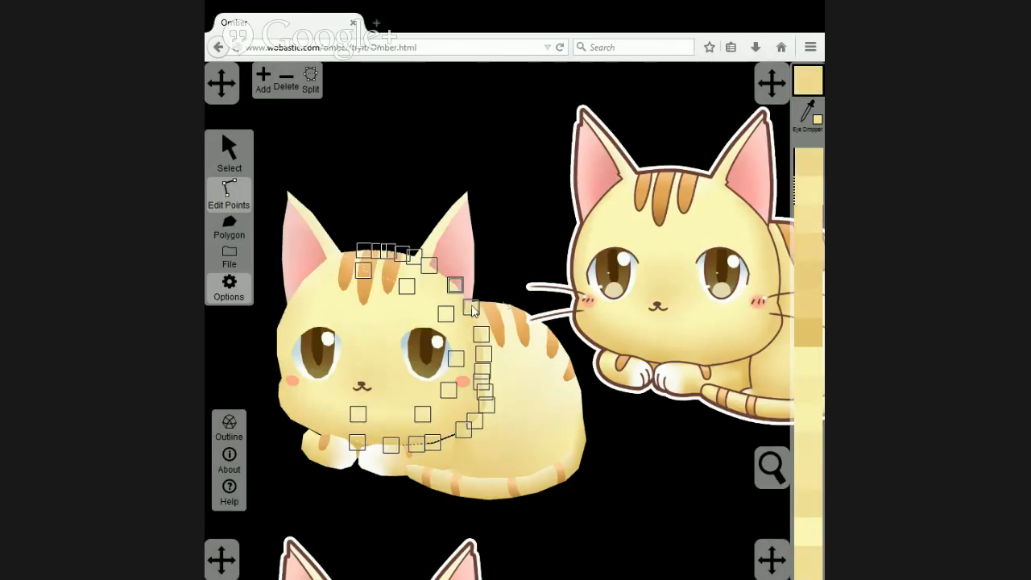
click(775, 200)
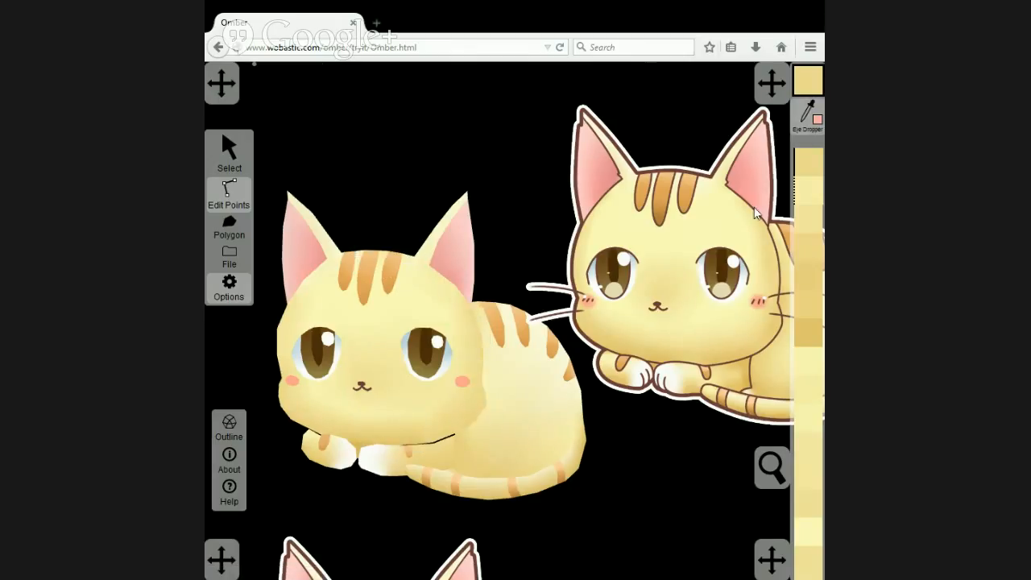
click(752, 209)
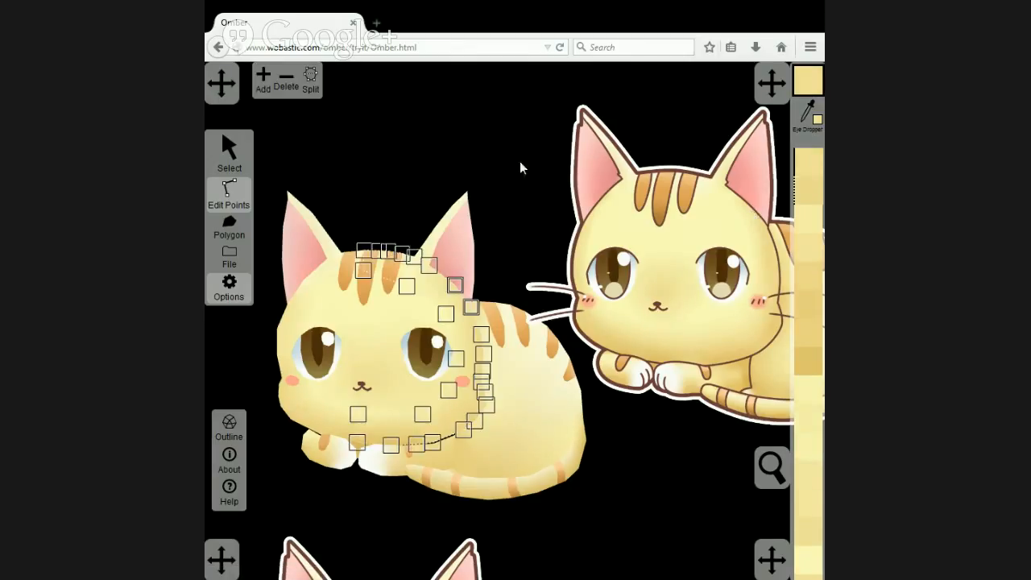
click(481, 132)
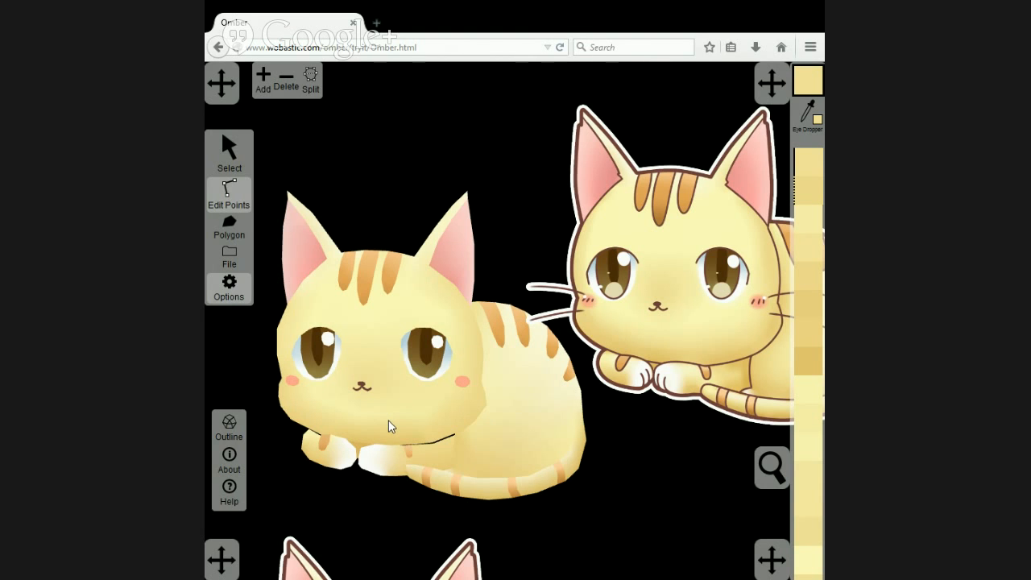
Move the centre chin point slightly down and the cheek point below the left eye down and outward on the face polygons.
scroll(388, 419, up, 2)
scroll(379, 431, up, 2)
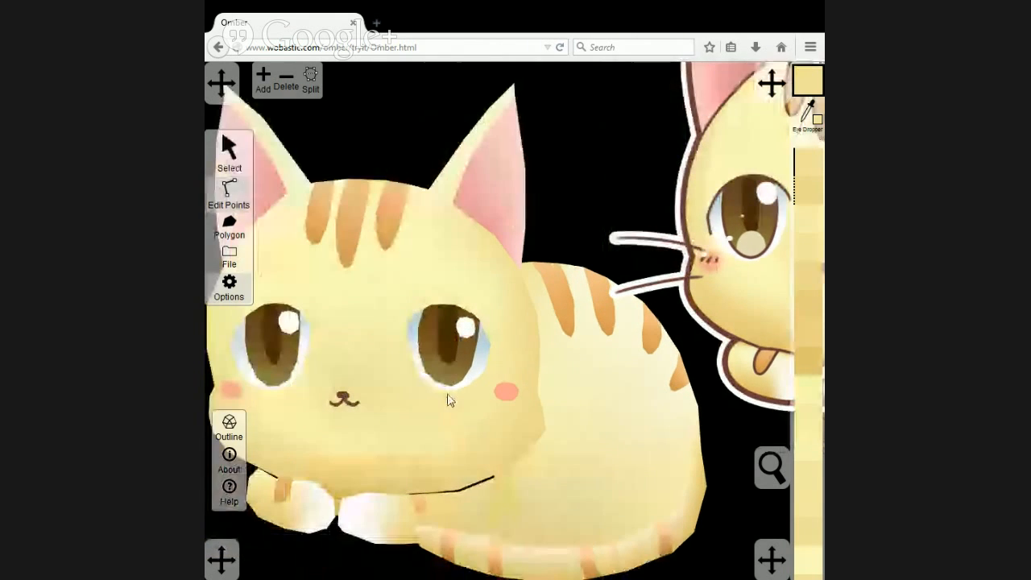
drag(448, 395, 474, 383)
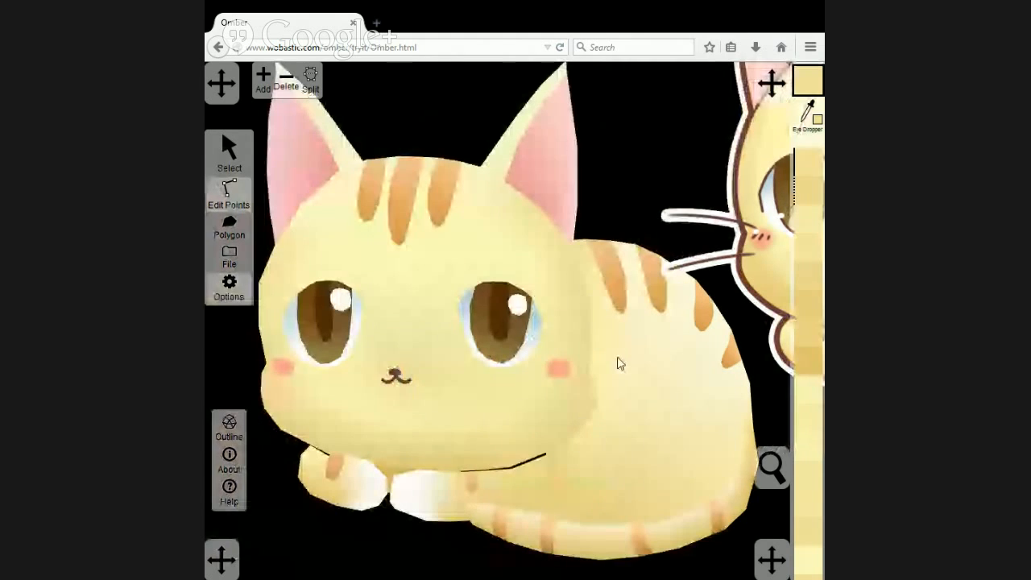
drag(618, 364, 480, 331)
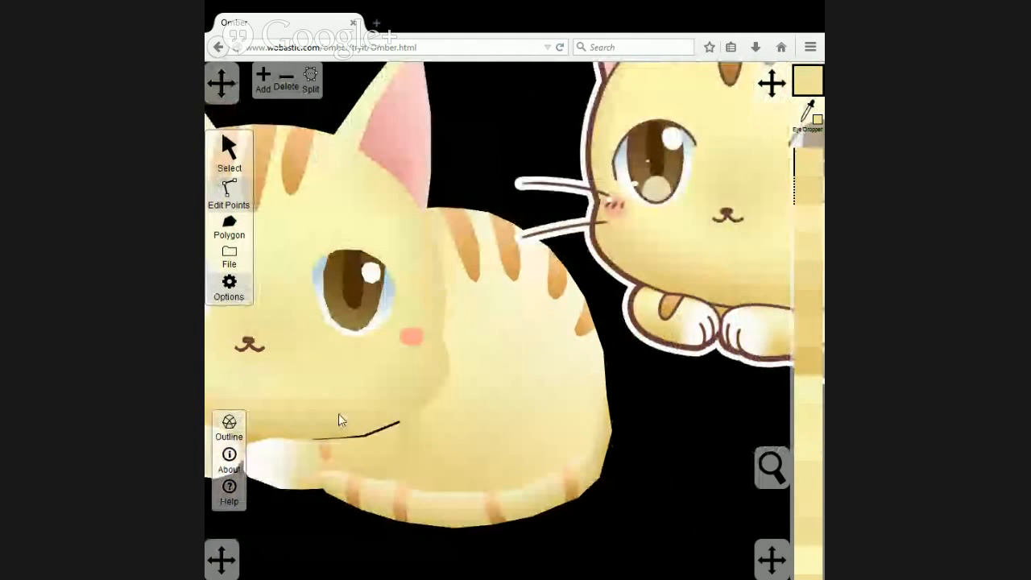
drag(588, 318, 518, 341)
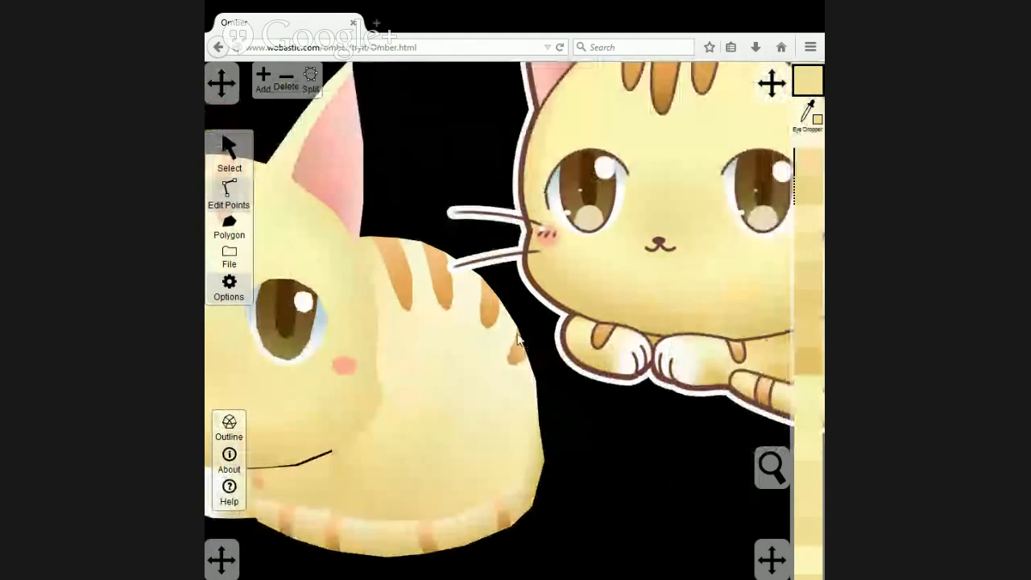
drag(363, 387, 501, 357)
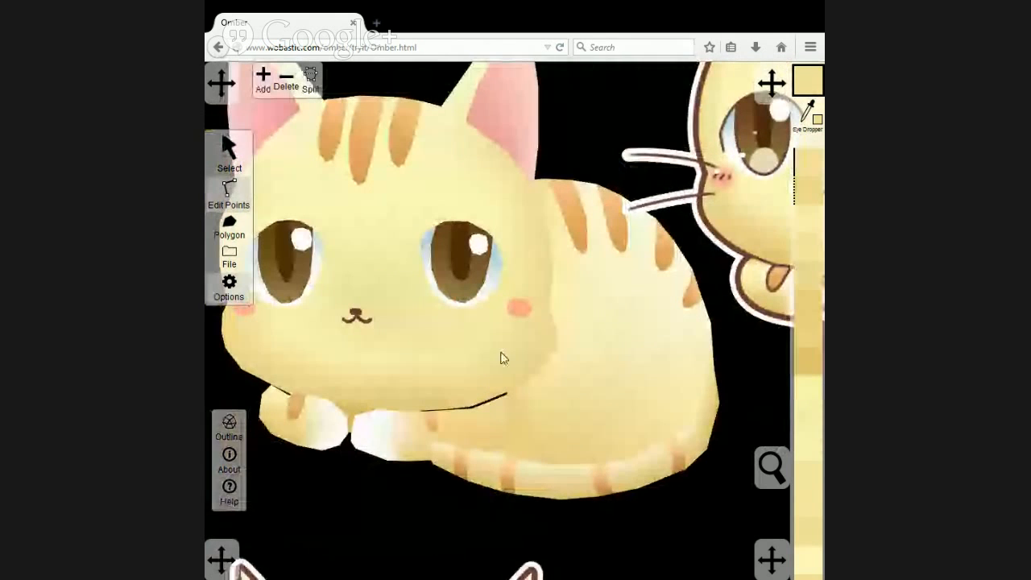
click(229, 192)
click(376, 372)
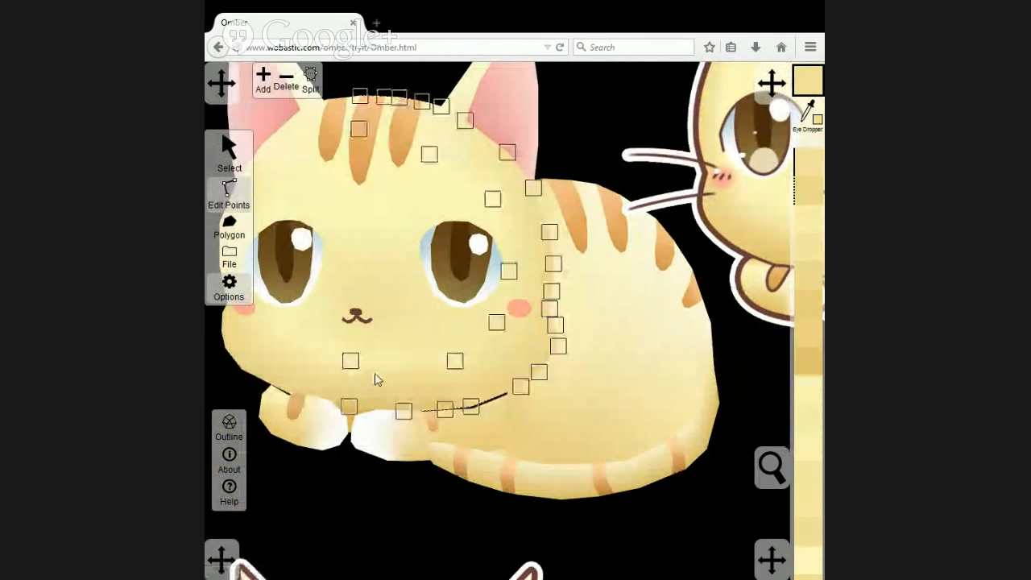
drag(354, 364, 350, 372)
click(319, 367)
drag(281, 334, 272, 347)
click(296, 324)
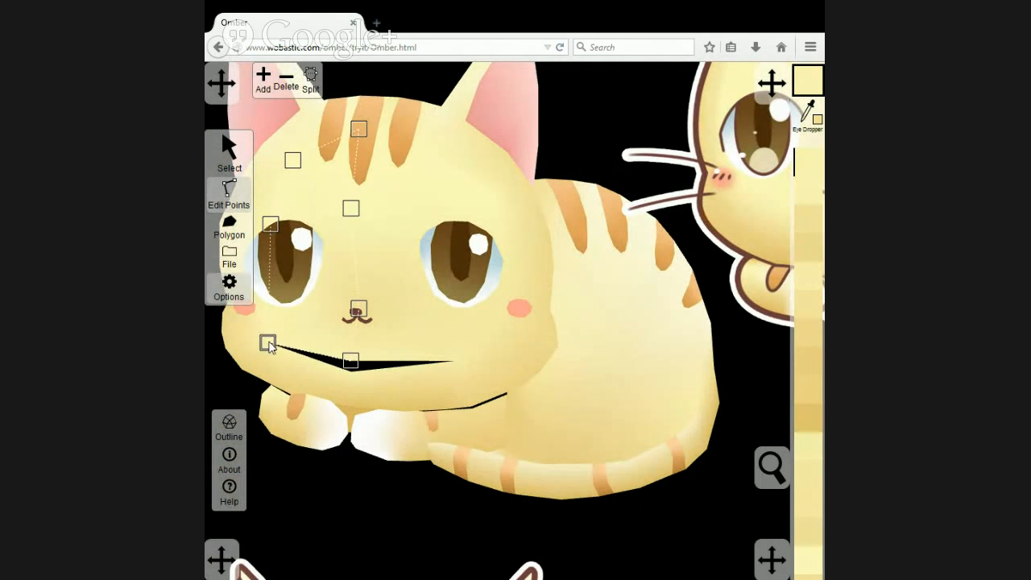
Align the right inner face's centre chin point with the lowered chin and shift its lower point below the right eye down and outward.
click(367, 359)
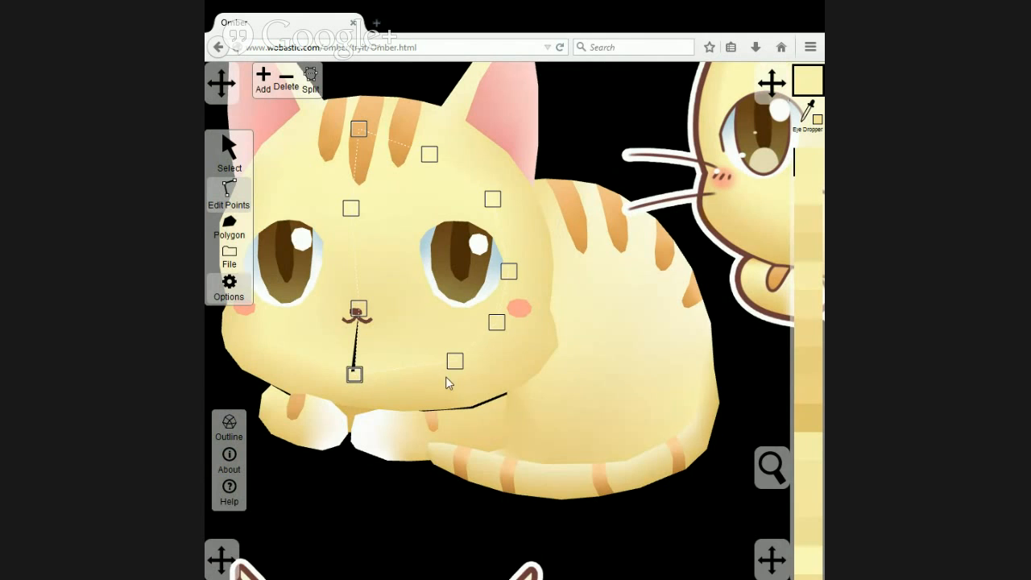
drag(355, 377, 351, 376)
drag(455, 362, 460, 372)
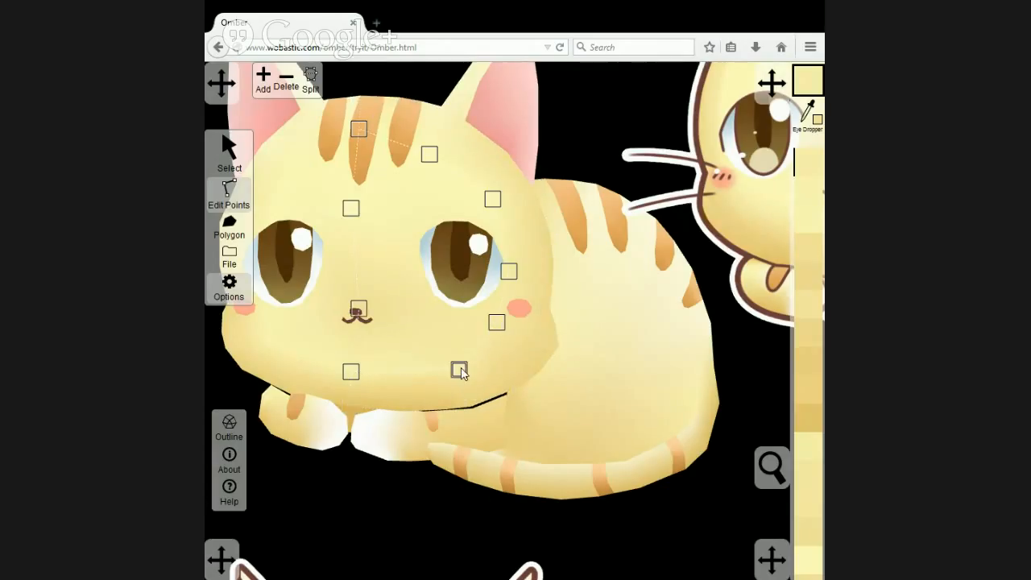
click(507, 337)
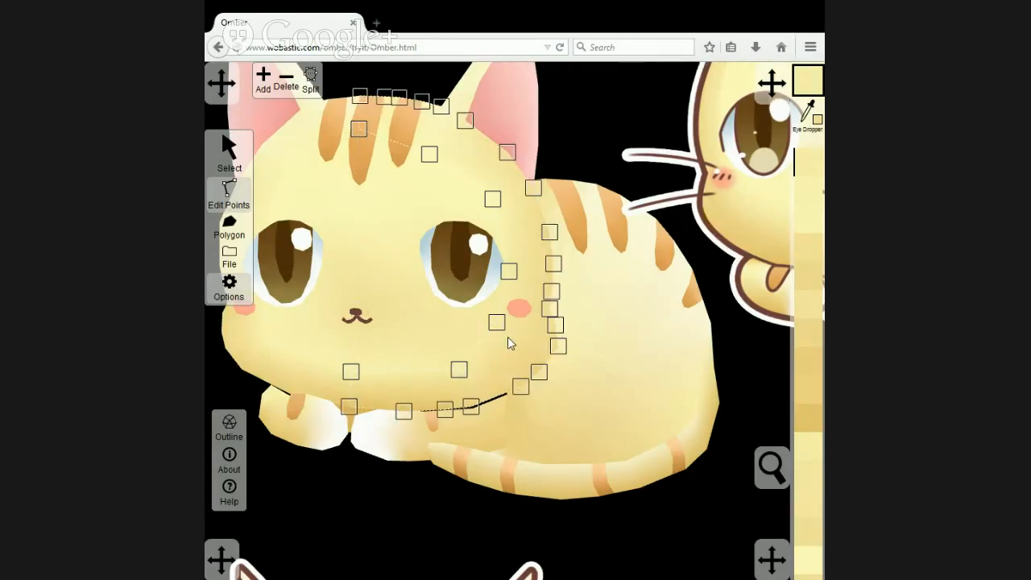
click(613, 126)
Recolour the two left rim points at the base of the left ear with yellow sampled just below the reference's left ear.
scroll(612, 133, down, 3)
scroll(612, 133, down, 2)
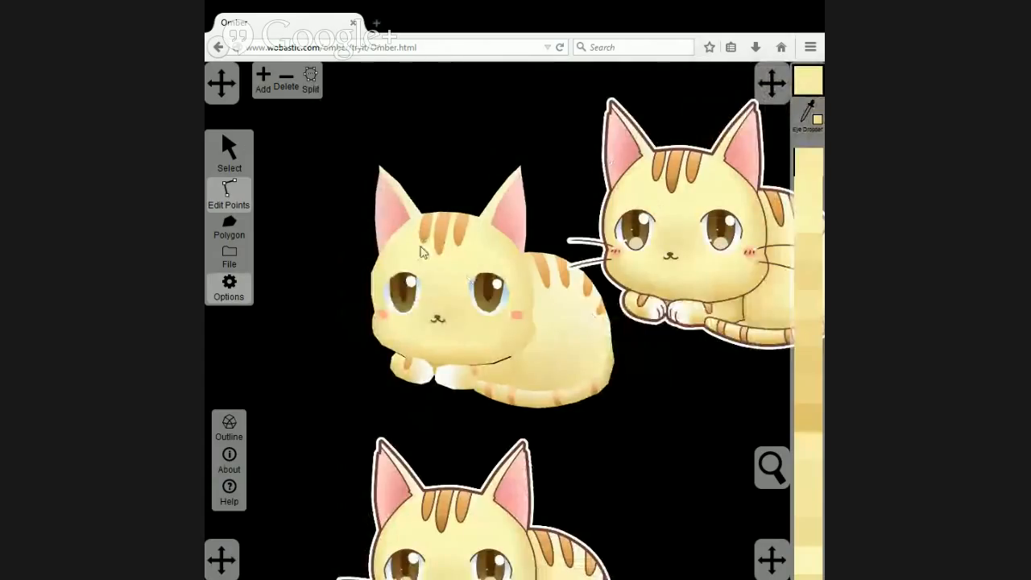
scroll(399, 266, up, 1)
click(251, 189)
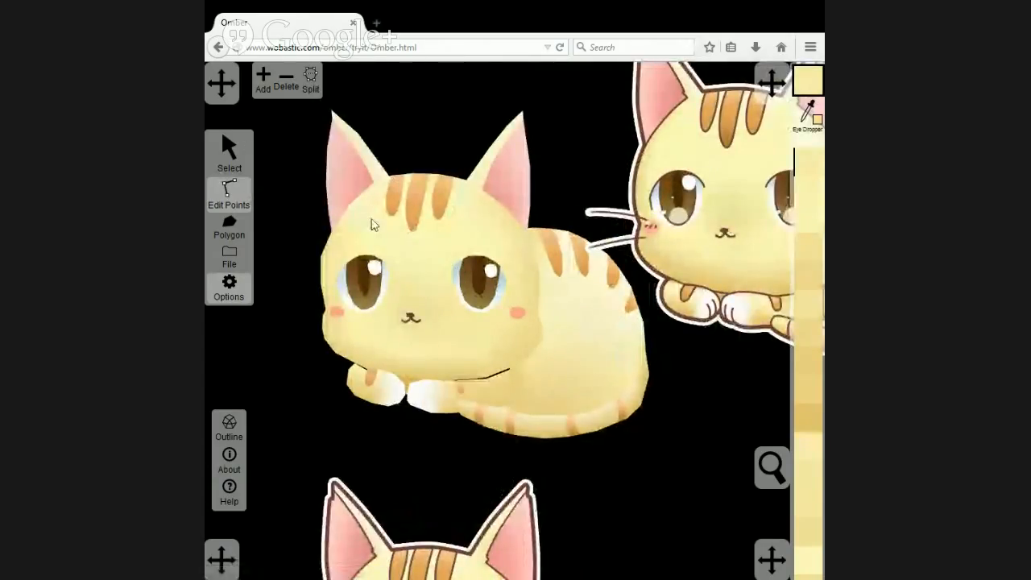
click(374, 224)
click(351, 225)
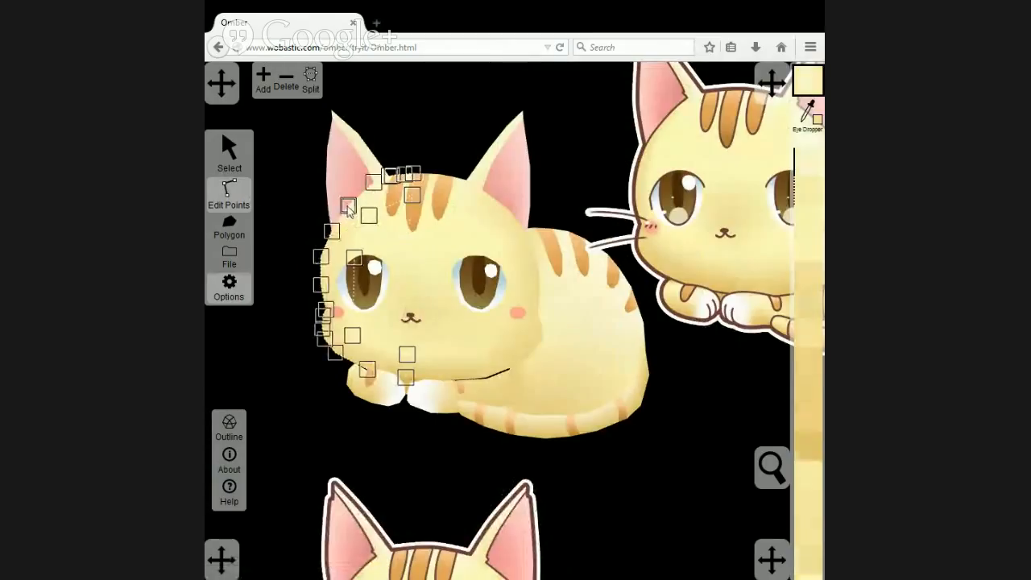
click(331, 232)
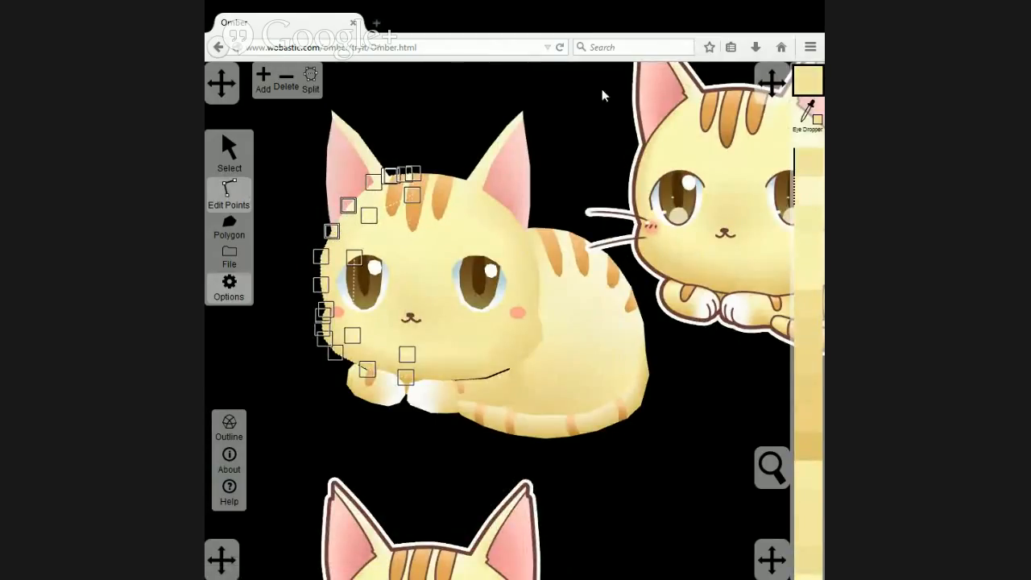
click(803, 113)
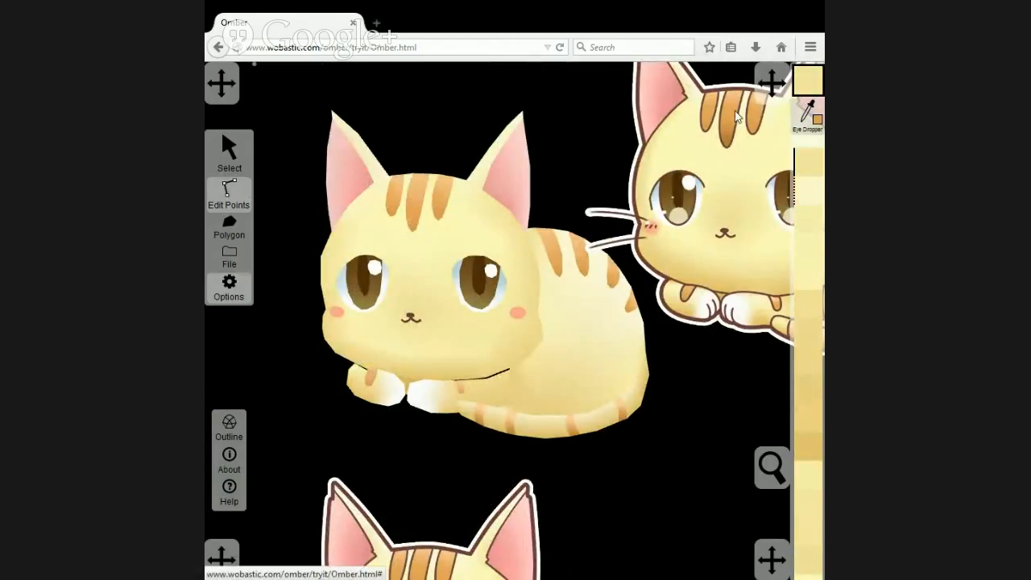
click(675, 119)
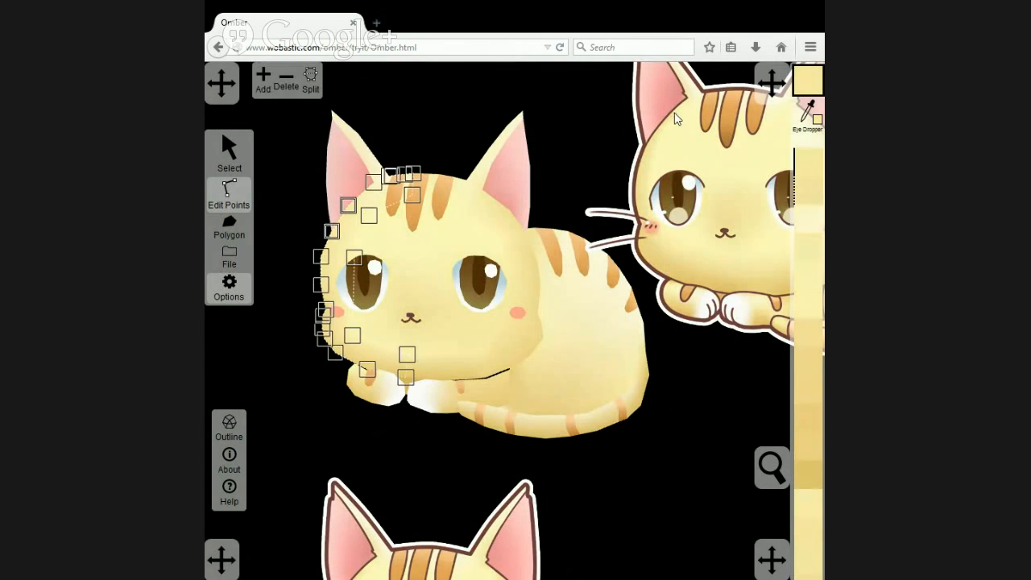
click(429, 128)
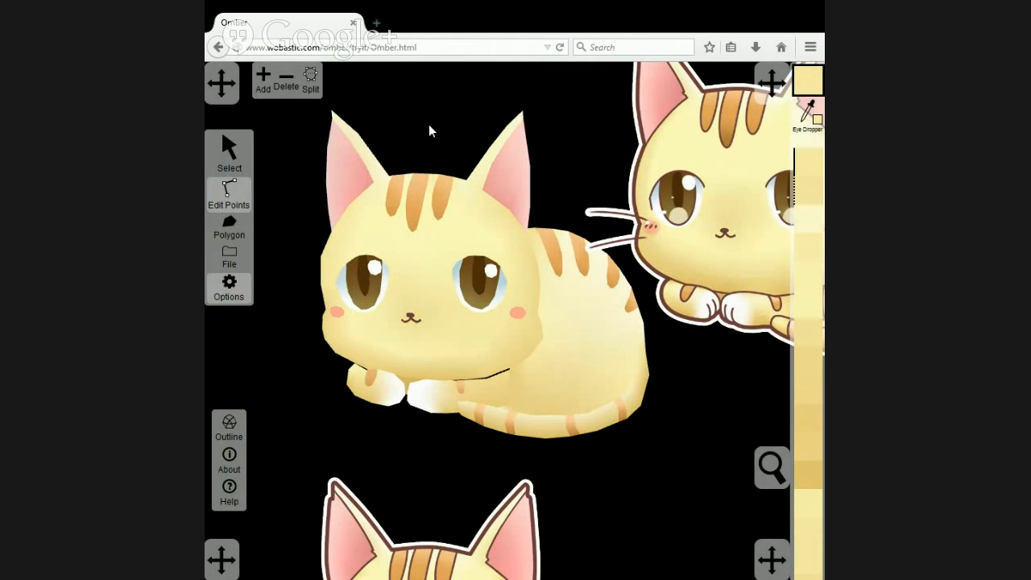
Recolour the left face rim point beside the left eye with yellow sampled from the reference's left head edge below the ear.
click(345, 242)
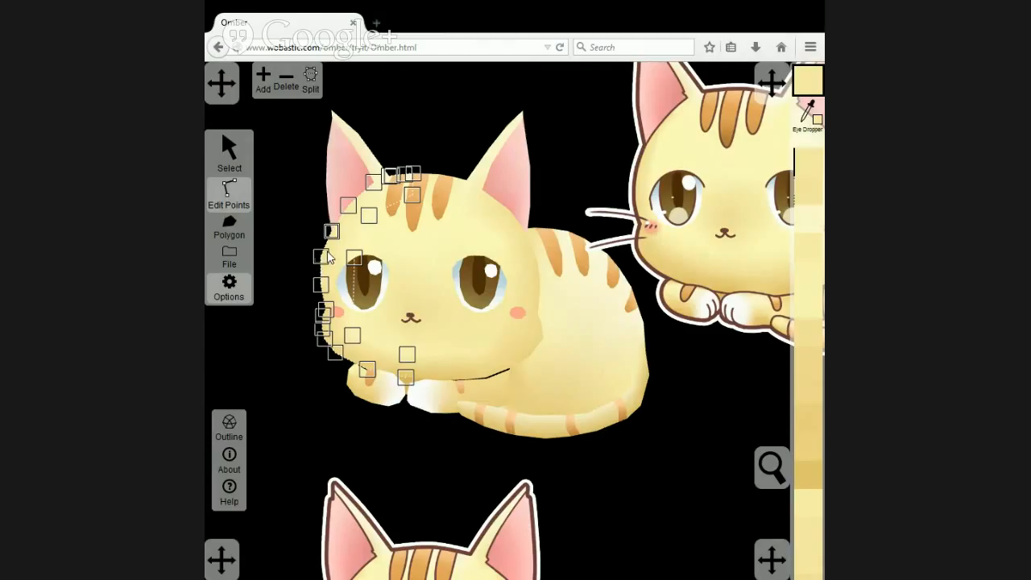
click(807, 113)
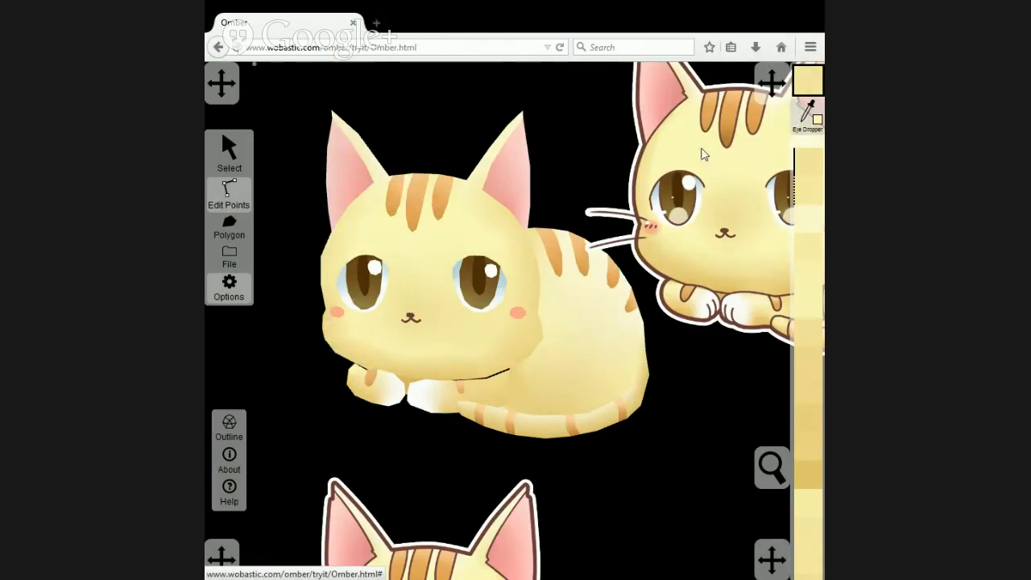
click(642, 161)
click(439, 123)
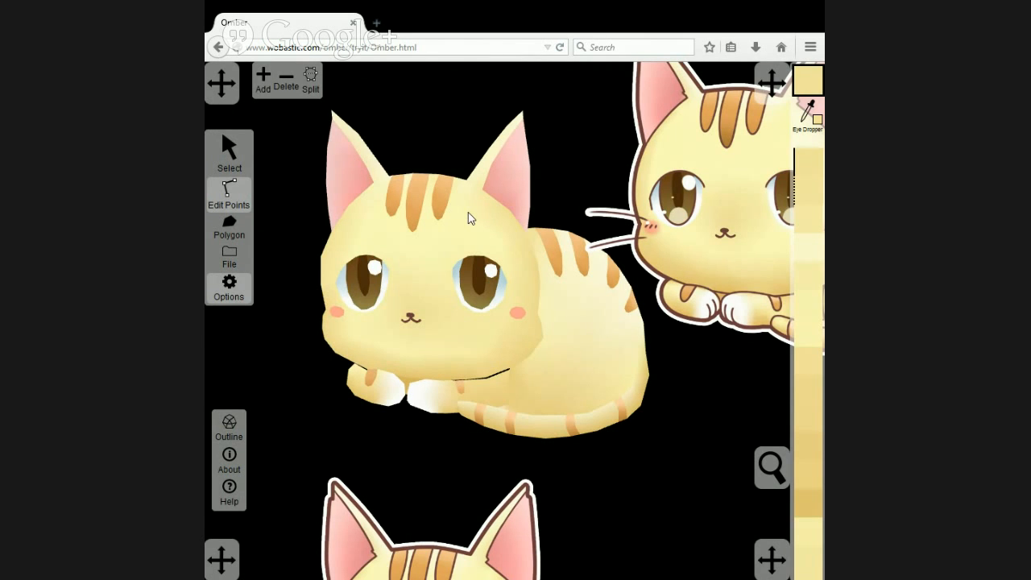
Split the right front leg polygon between its upper and lower points where the white paw meets the yellow foreleg.
scroll(464, 210, down, 3)
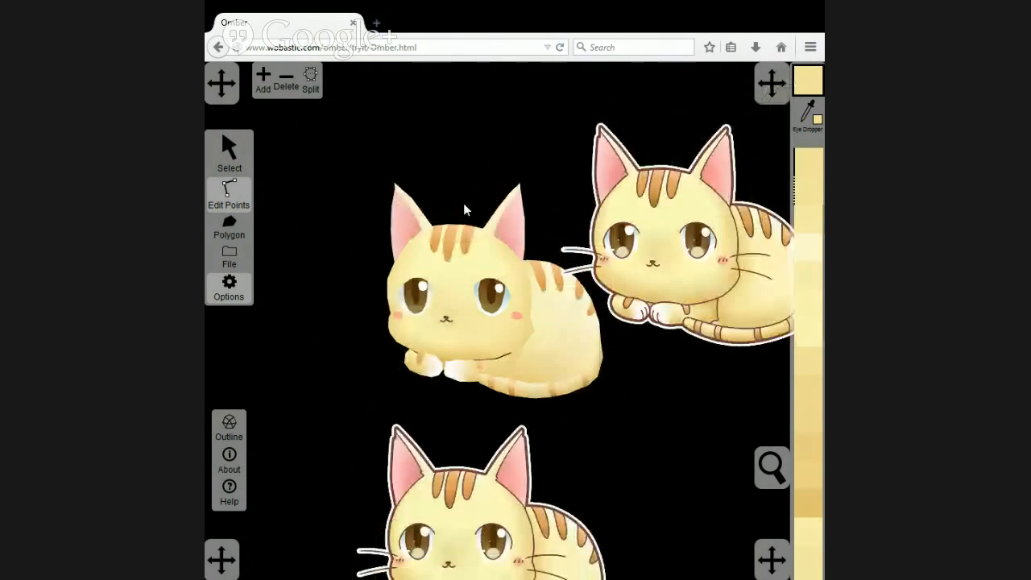
drag(654, 385, 609, 390)
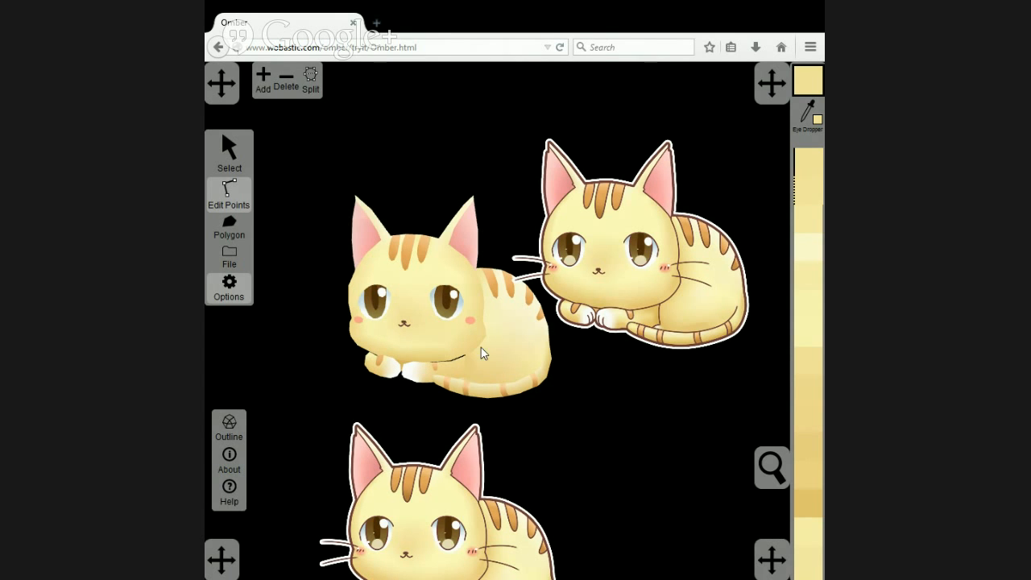
scroll(441, 355, up, 5)
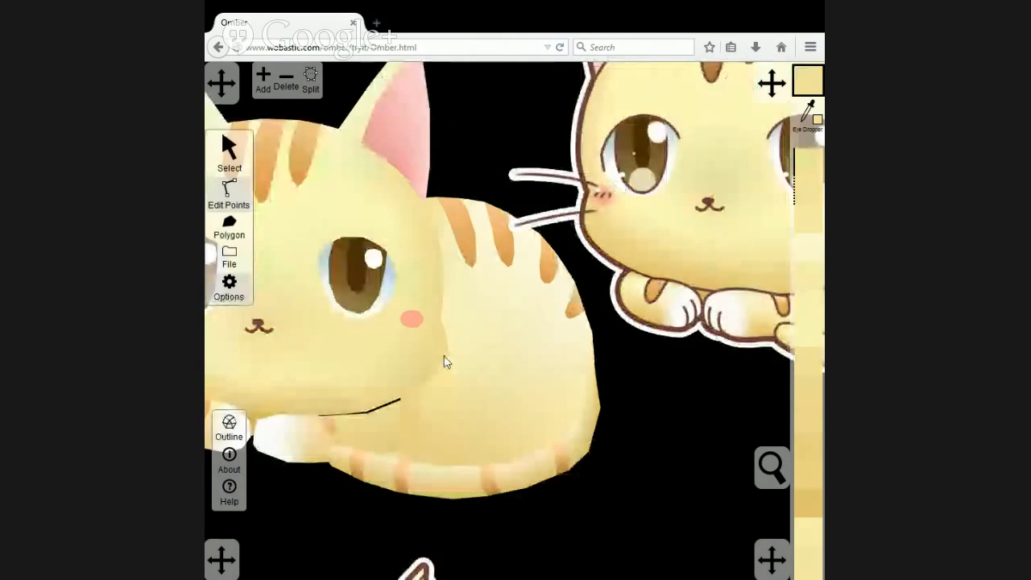
drag(474, 407, 559, 394)
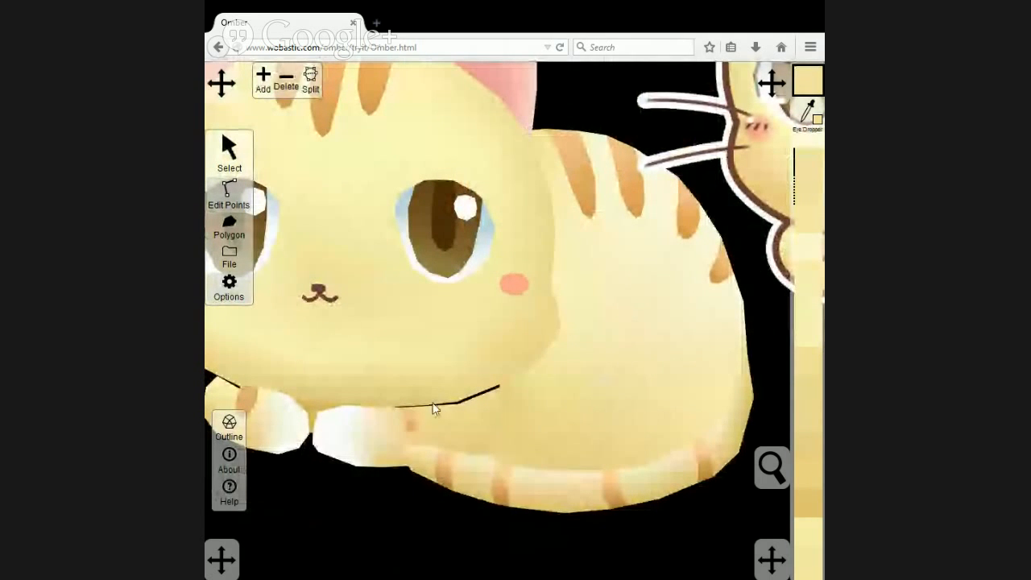
click(228, 192)
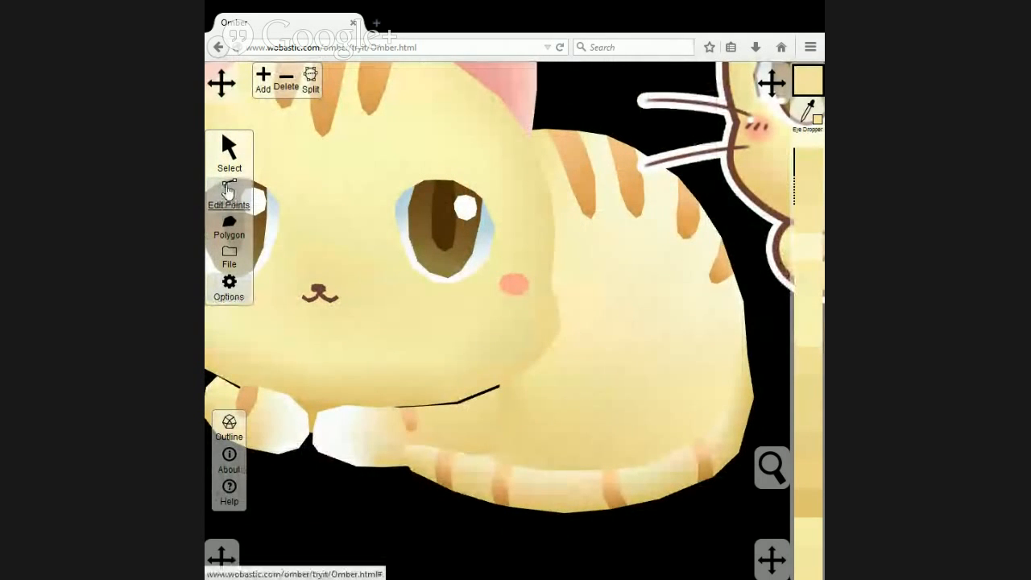
click(447, 398)
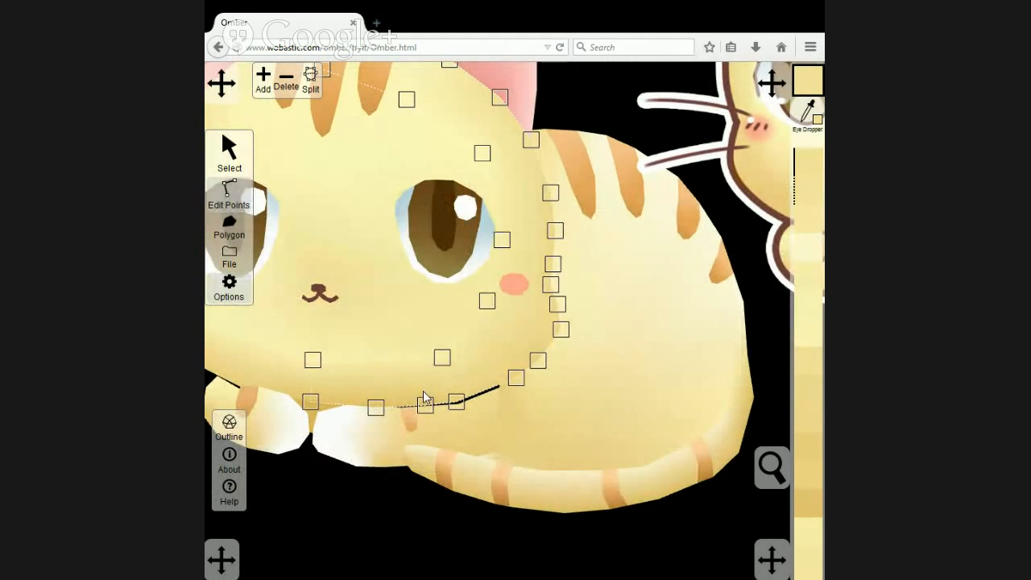
scroll(429, 420, up, 2)
click(416, 443)
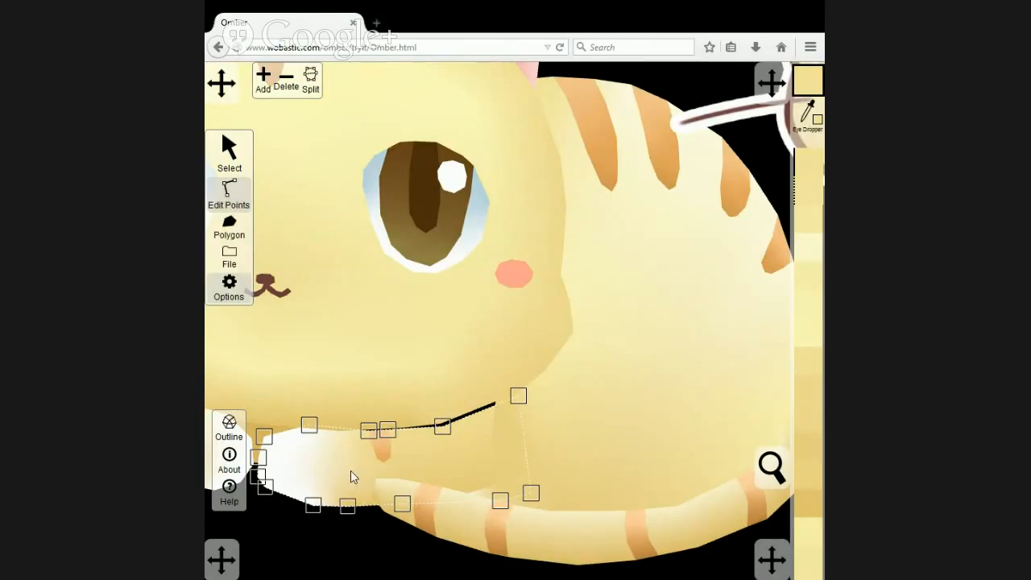
click(367, 432)
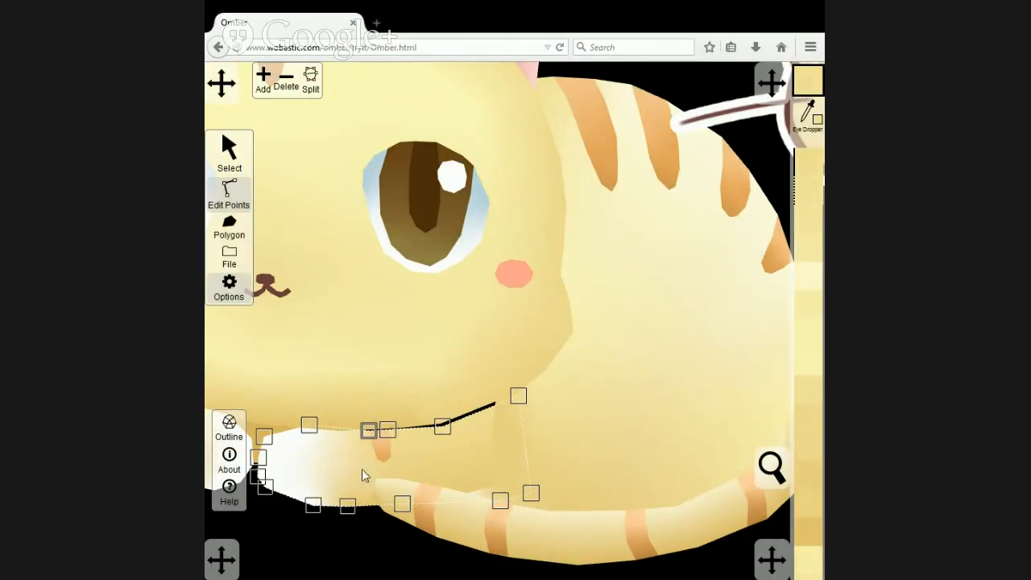
shift+click(348, 505)
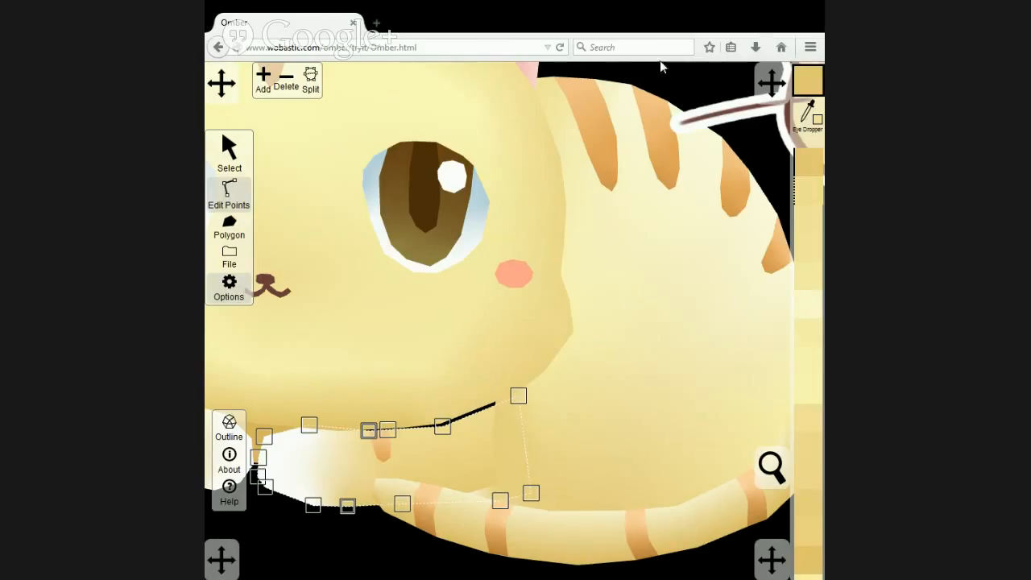
click(312, 78)
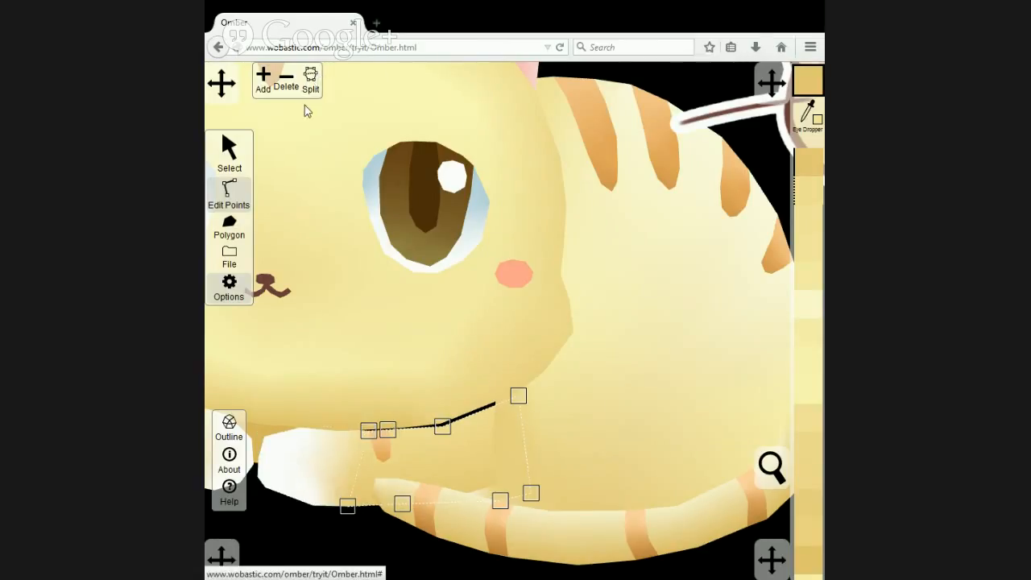
Bring the split-off white piece of the right paw to the front.
click(219, 163)
click(313, 460)
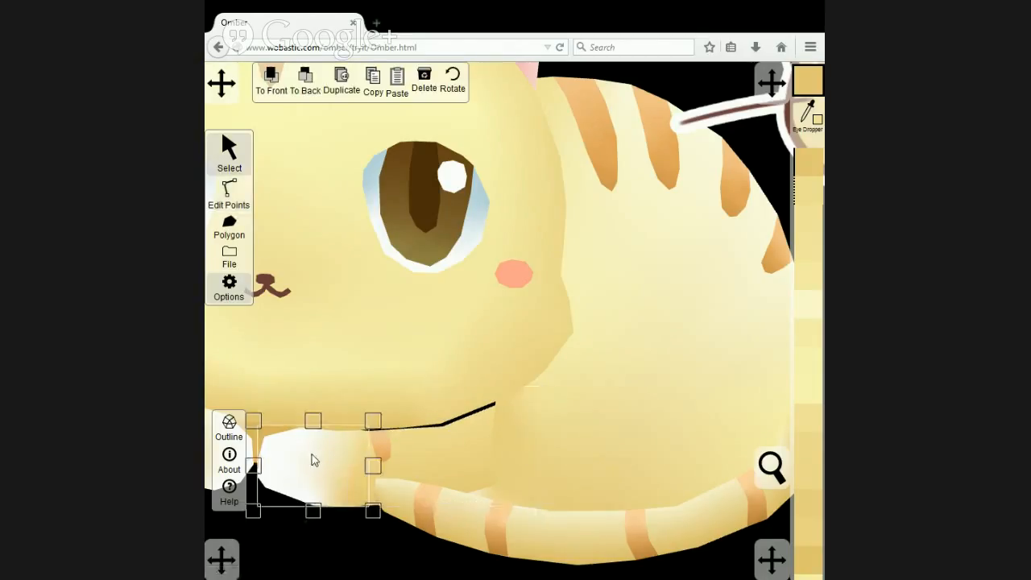
click(270, 95)
Add a point to the face polygon's chin edge at the upper split corner of the right paw.
click(229, 192)
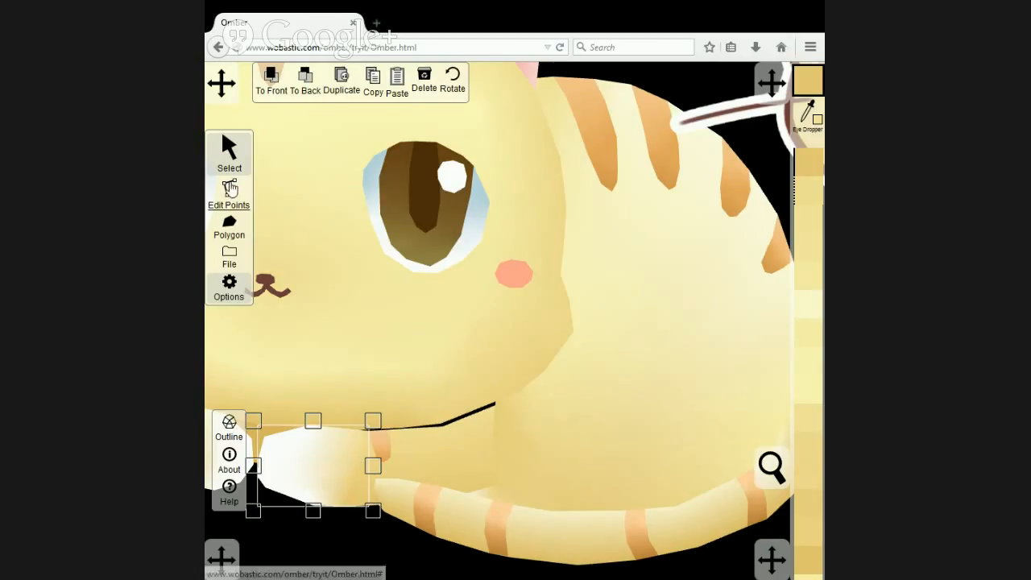
click(366, 430)
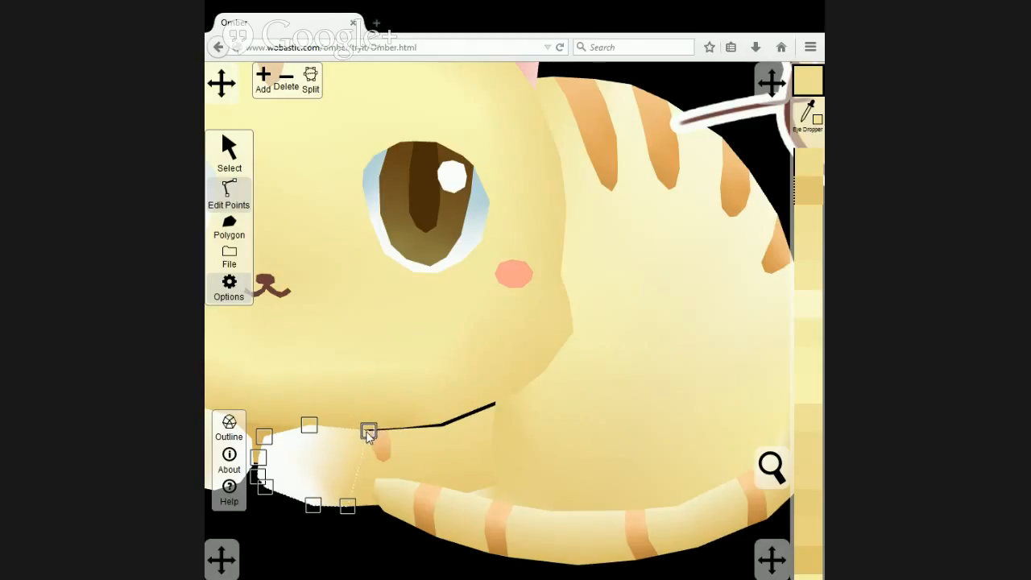
click(375, 411)
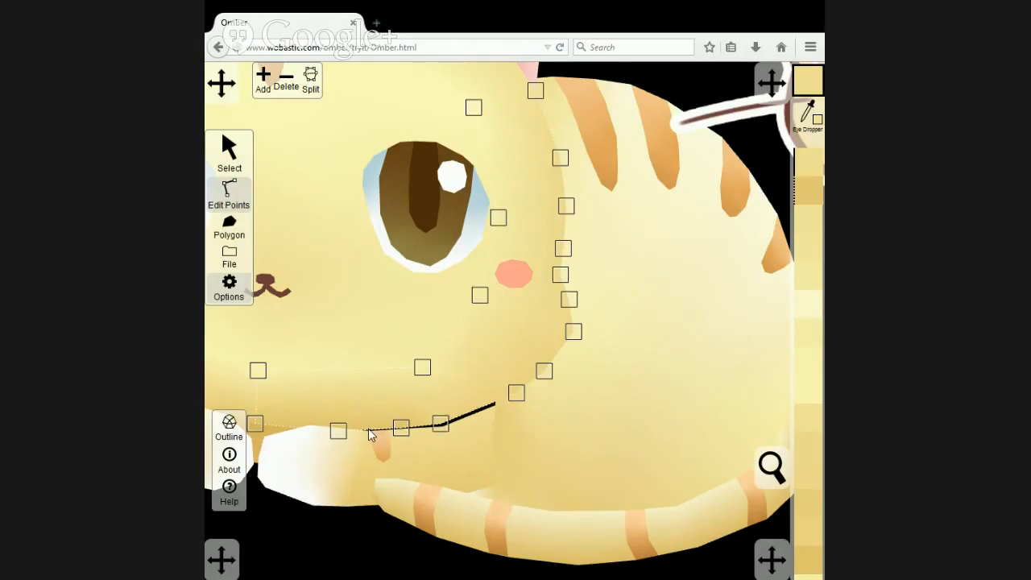
click(262, 81)
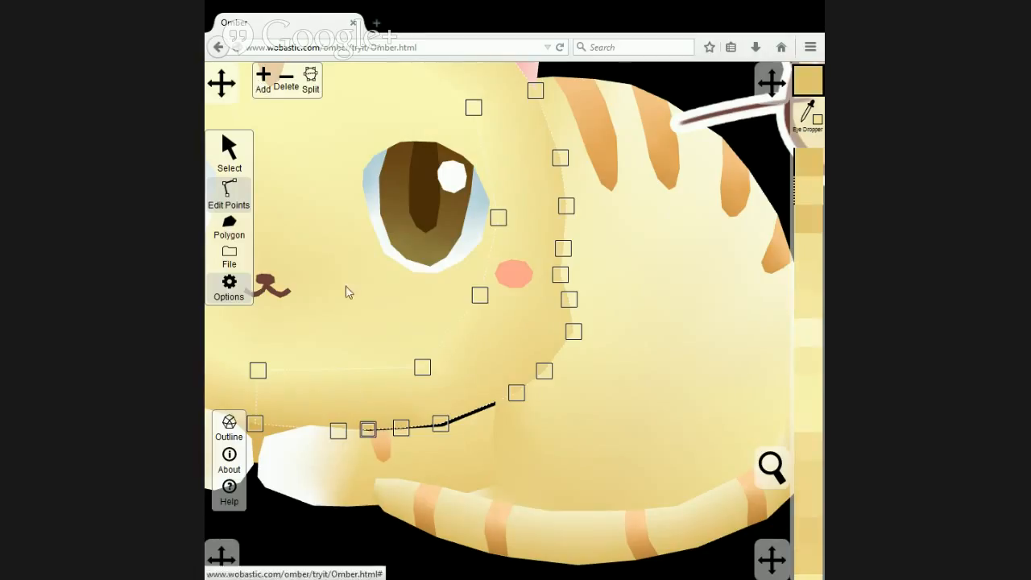
Align the right paw's upper split corner and the adjoining foreleg corner with the added chin-edge point on the face.
click(348, 448)
click(367, 428)
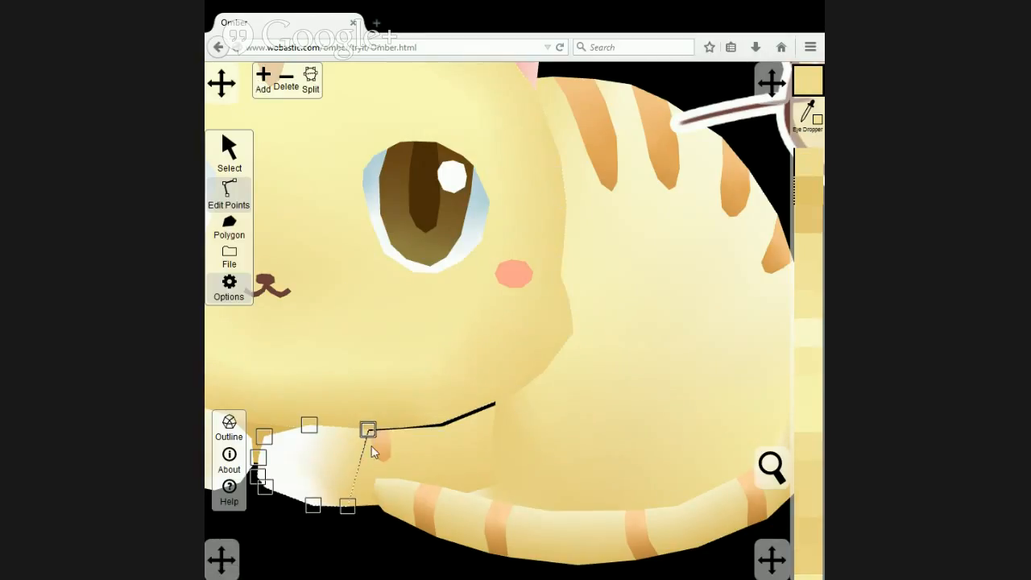
click(370, 433)
scroll(330, 459, up, 3)
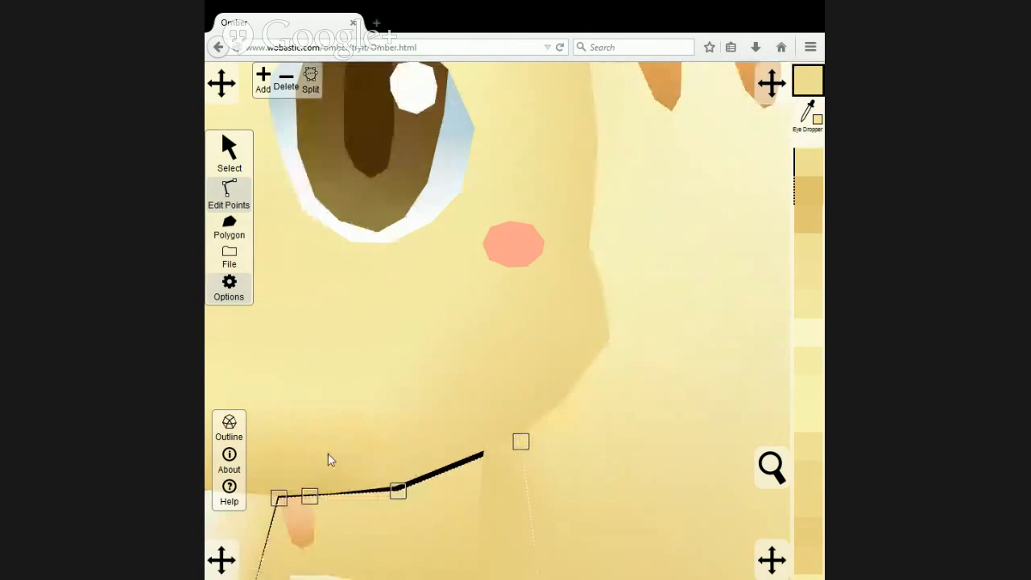
drag(327, 454, 400, 394)
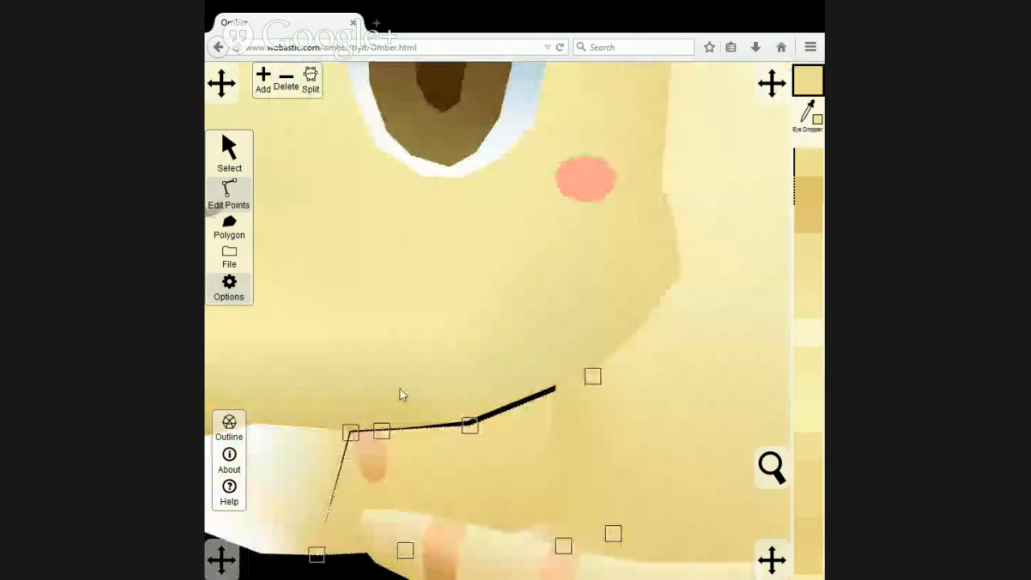
click(351, 433)
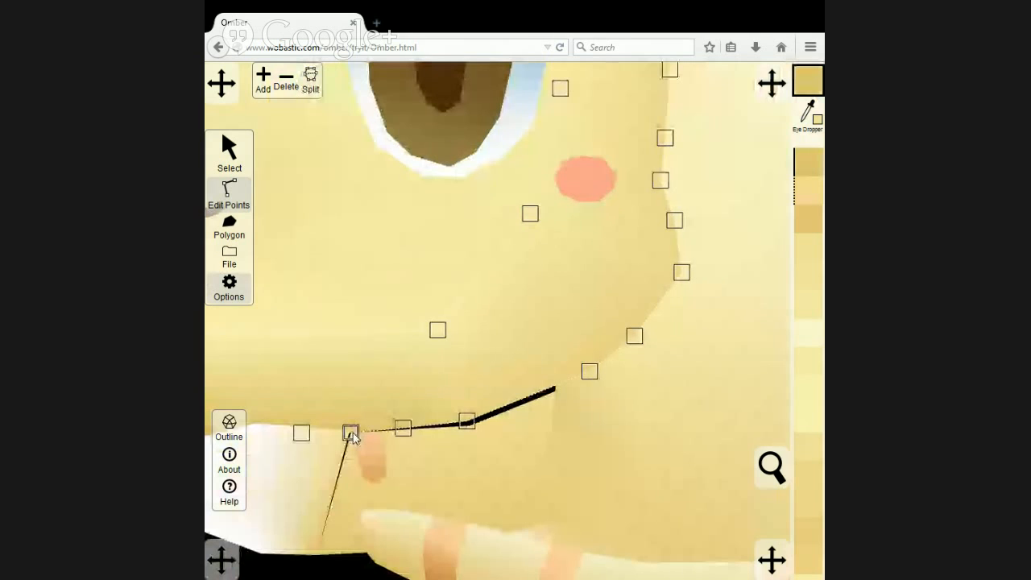
click(351, 433)
drag(350, 431, 352, 433)
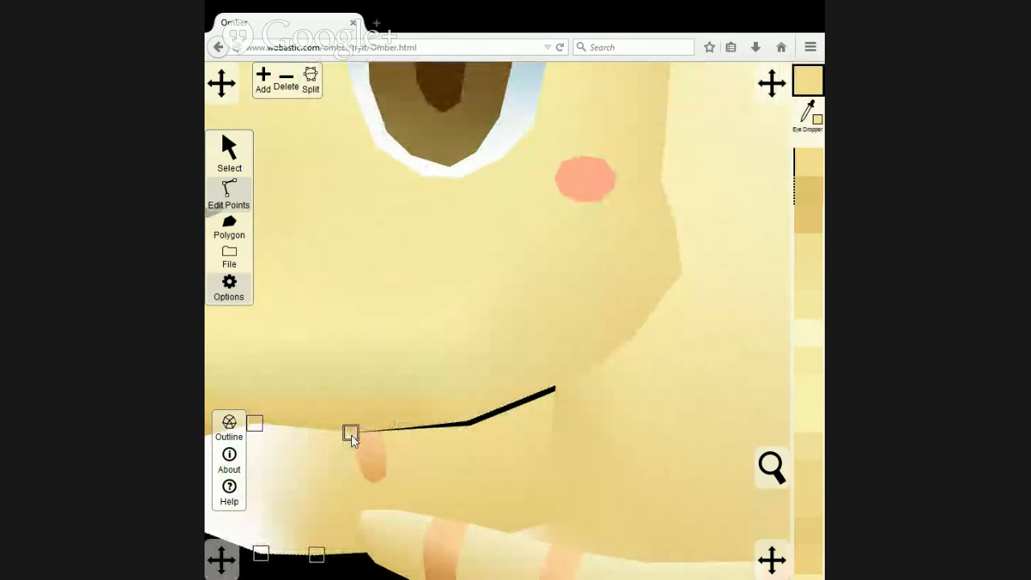
Move the right foreleg's upper points, including the one shared with its stripe, up to the face edge to close the black gap.
click(411, 445)
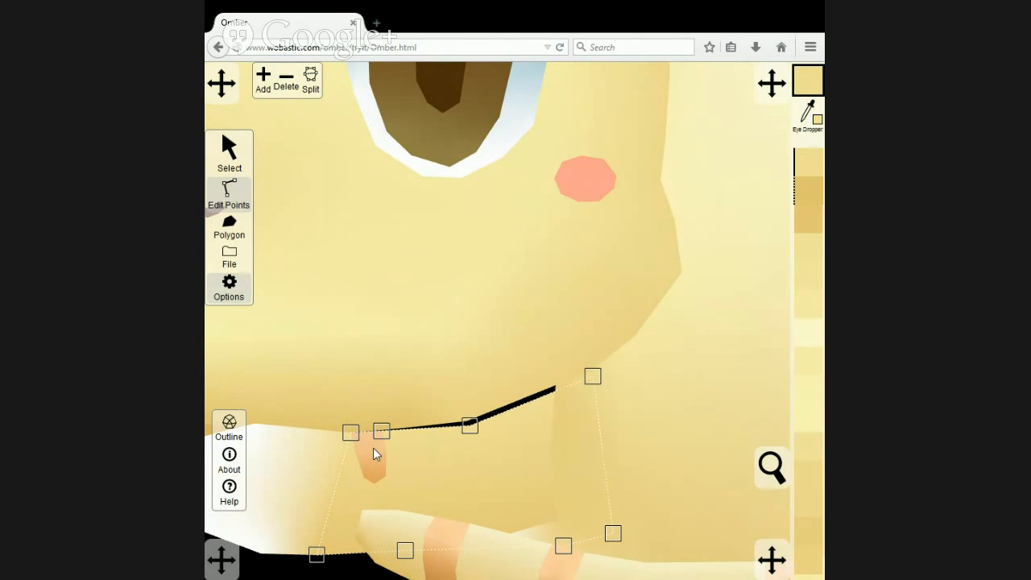
click(233, 154)
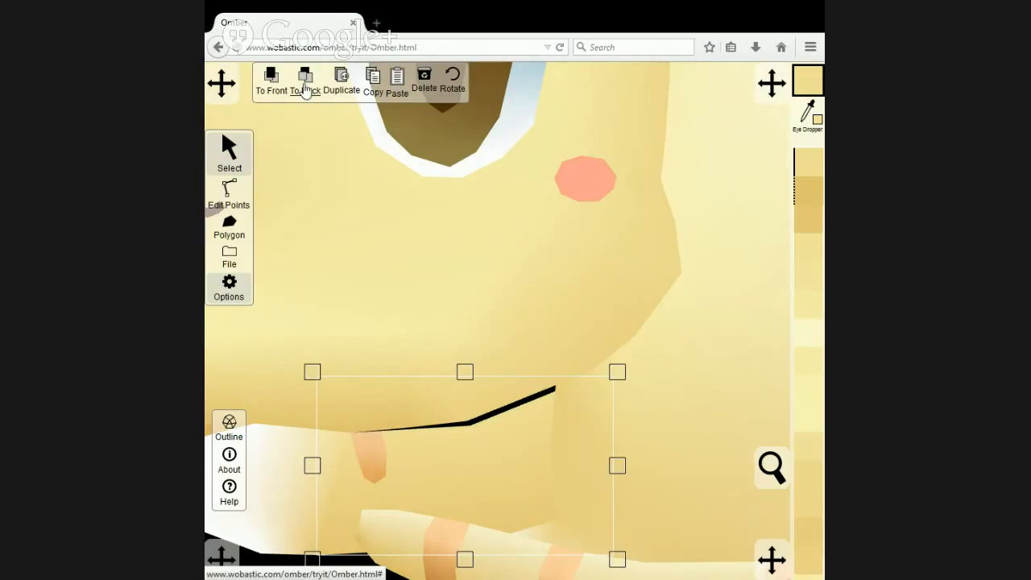
click(229, 193)
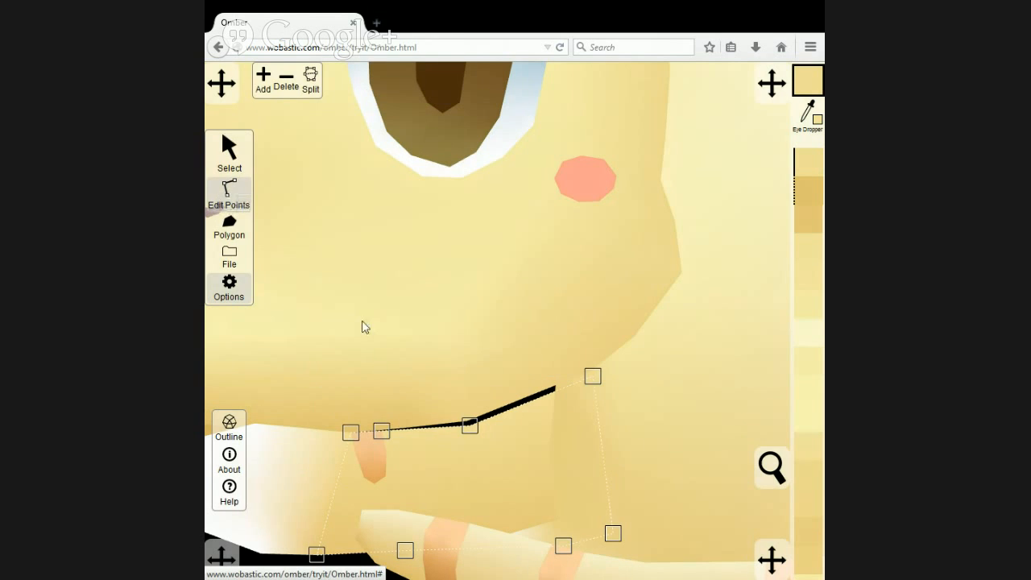
click(377, 445)
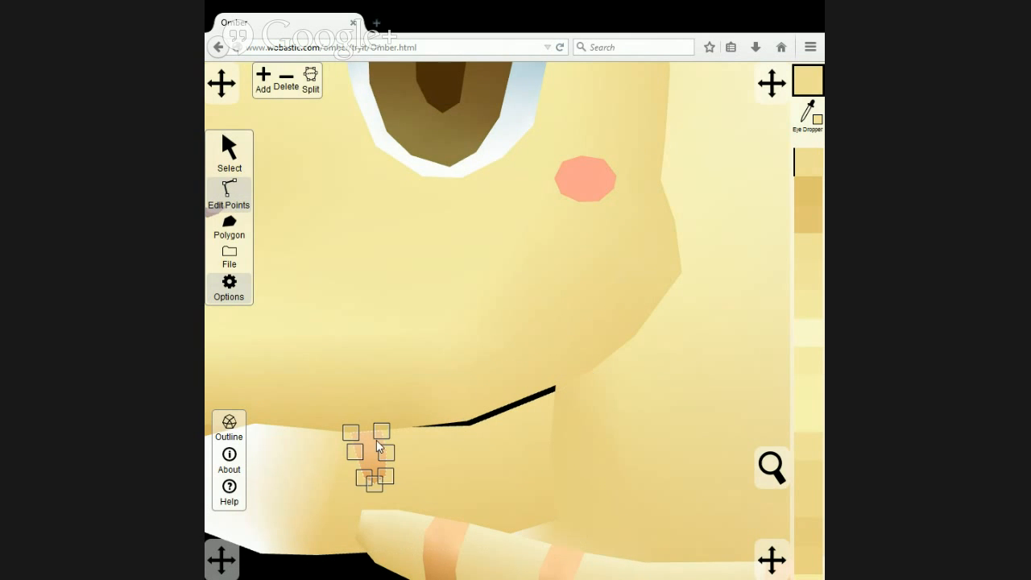
click(382, 429)
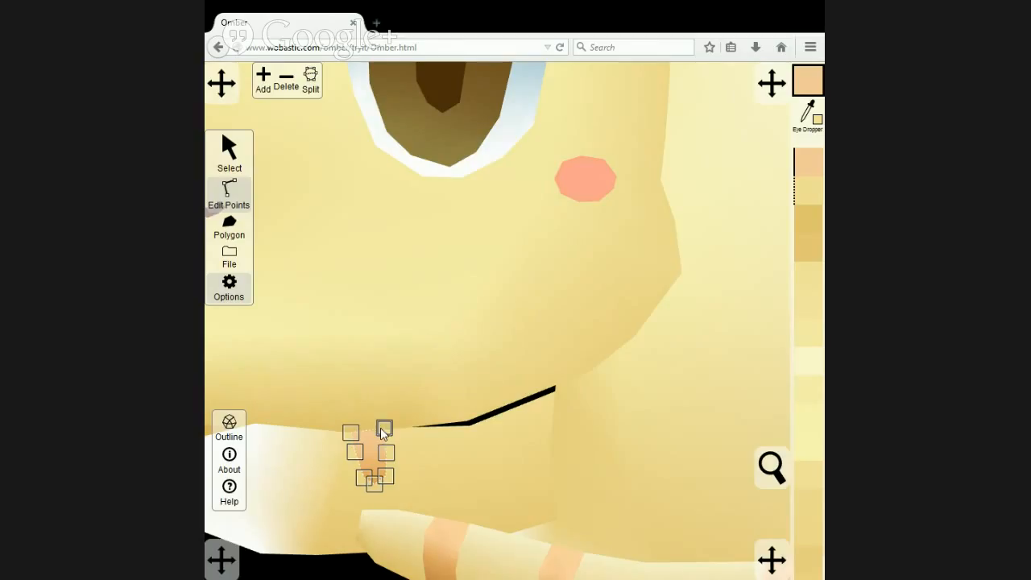
click(476, 427)
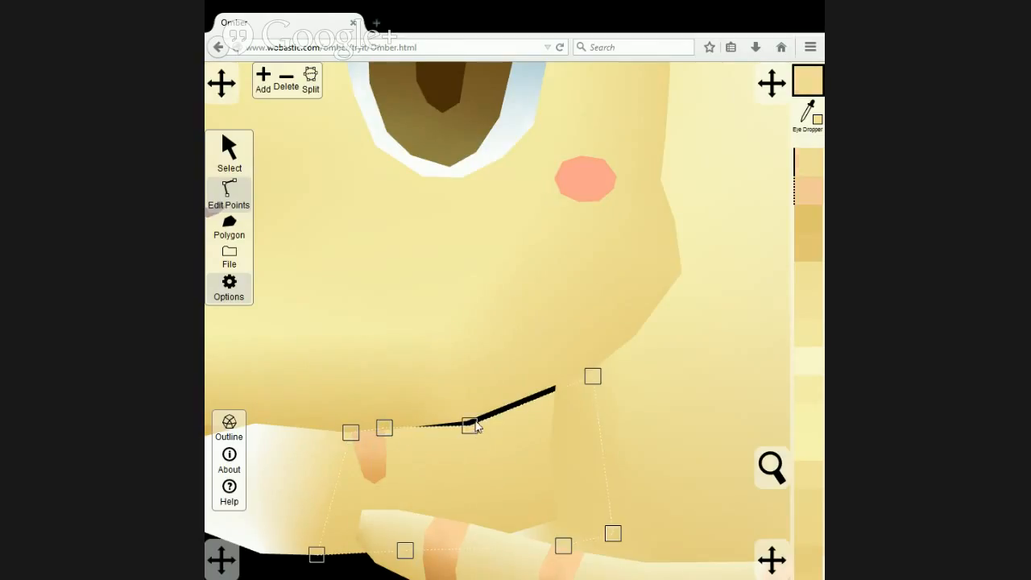
drag(475, 427, 477, 416)
drag(593, 376, 590, 371)
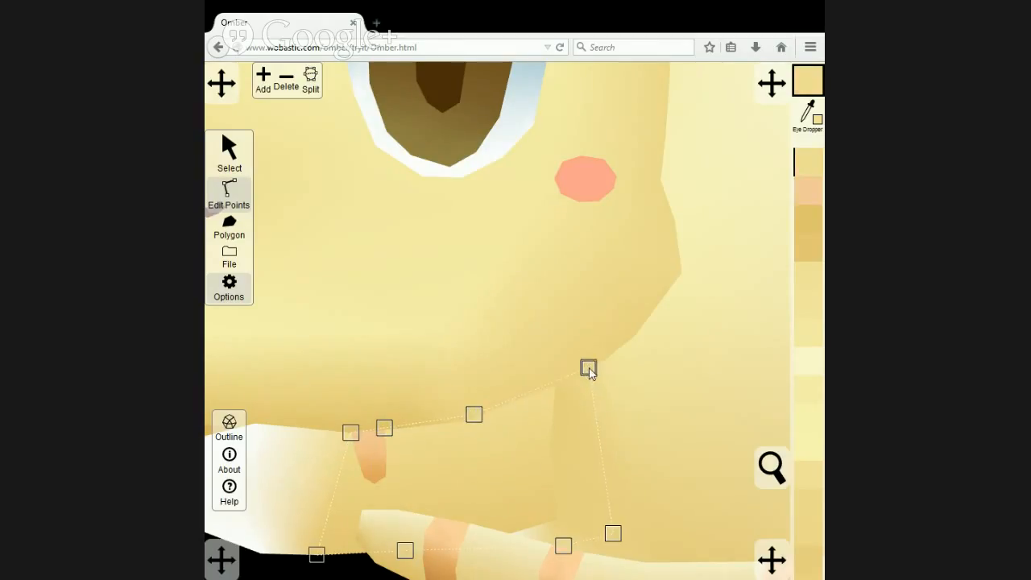
Close the gap above the left foreleg by aligning its point beside the stripe with the chin edge and adding a matching face point.
scroll(277, 510, down, 2)
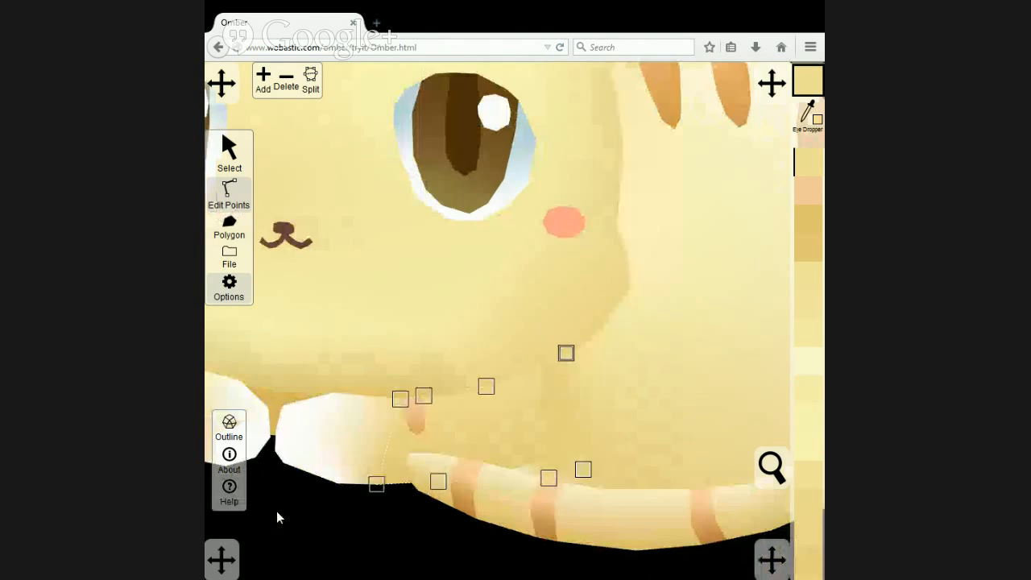
click(322, 456)
drag(322, 455, 453, 479)
scroll(438, 479, up, 1)
scroll(439, 480, up, 1)
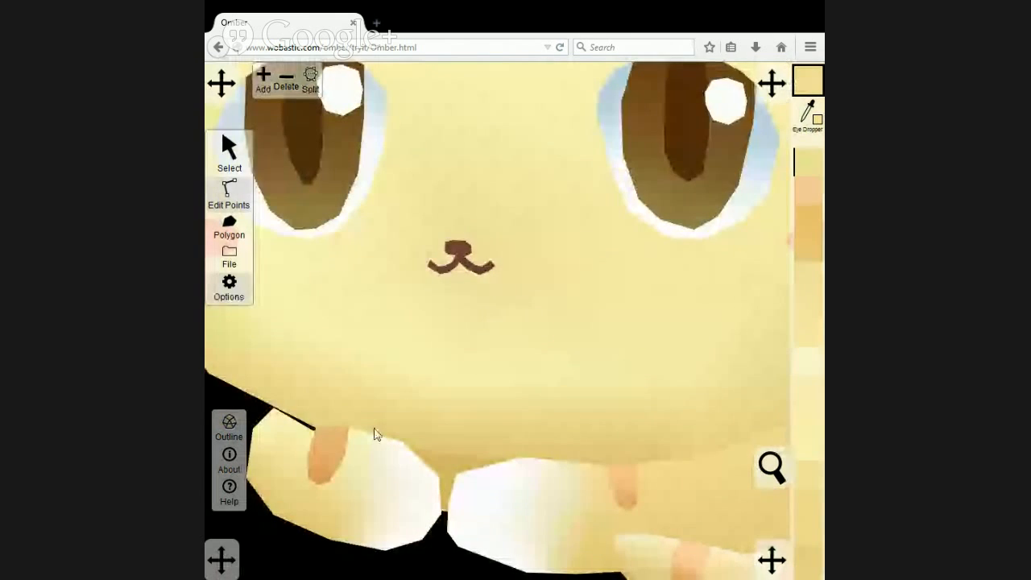
drag(374, 427, 471, 444)
click(449, 421)
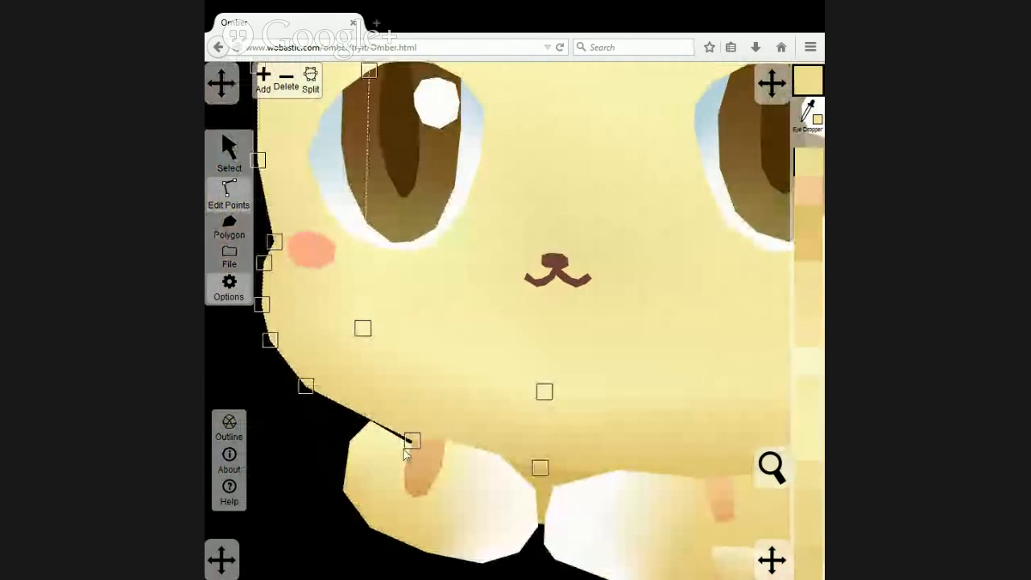
scroll(406, 453, up, 1)
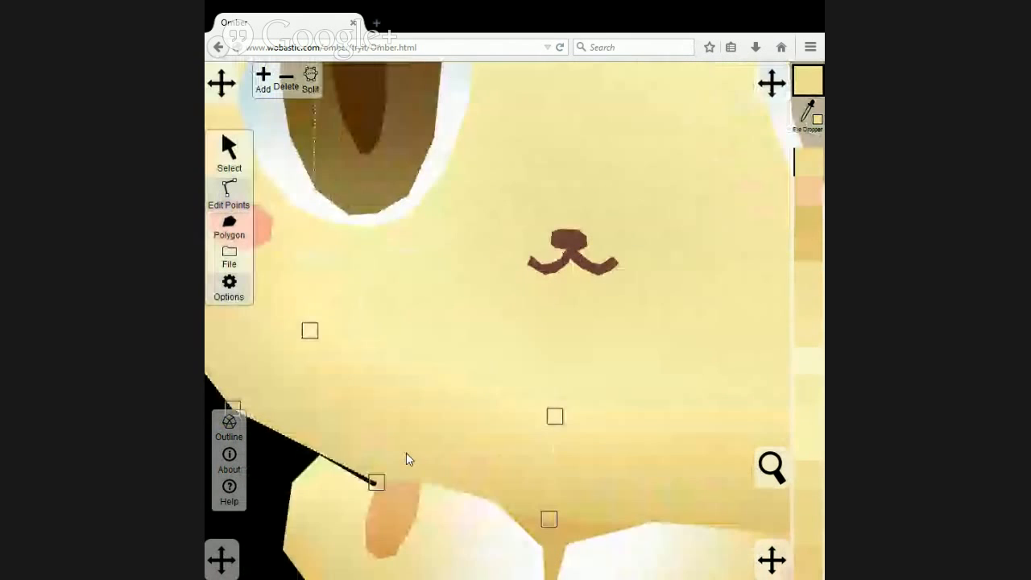
click(385, 493)
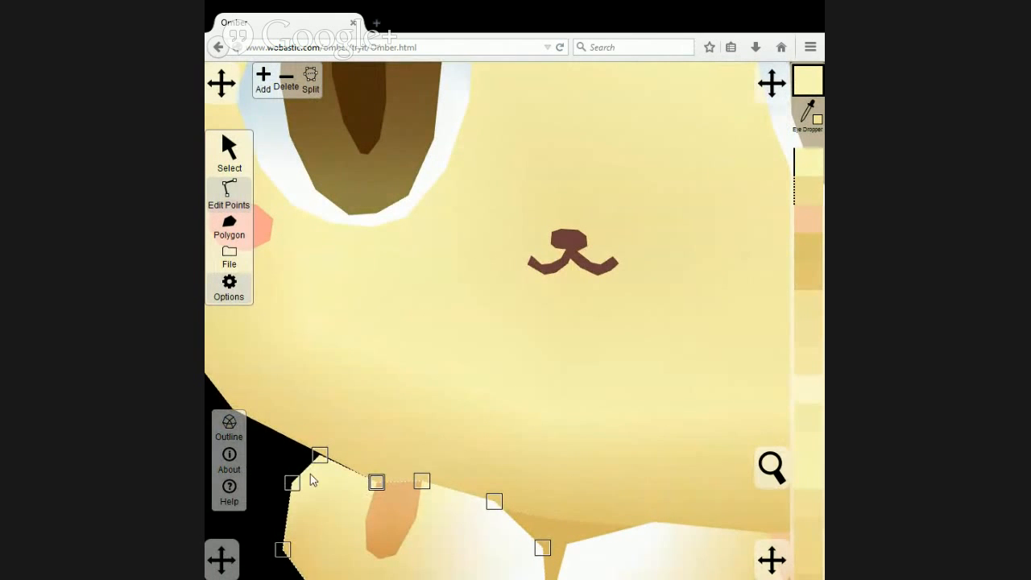
click(317, 432)
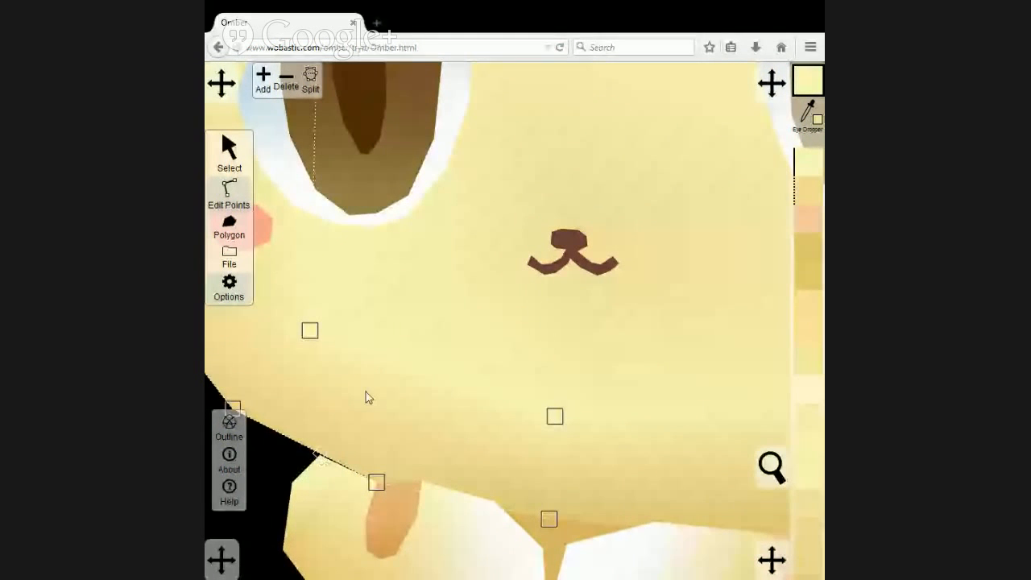
click(264, 82)
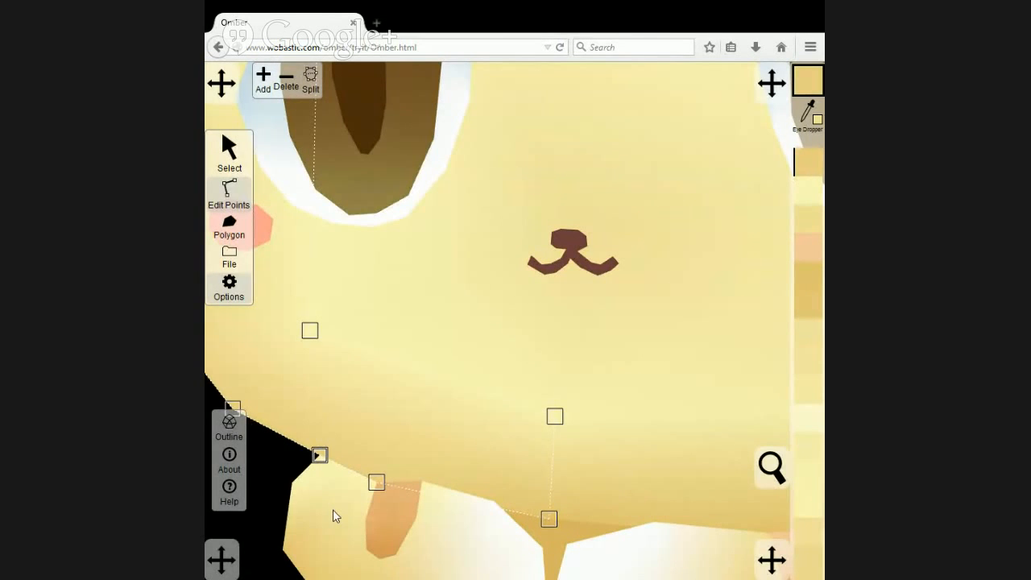
Lower the bottom corner of the filler polygon behind the paws to cover the black gap between them.
scroll(333, 507, down, 5)
click(495, 540)
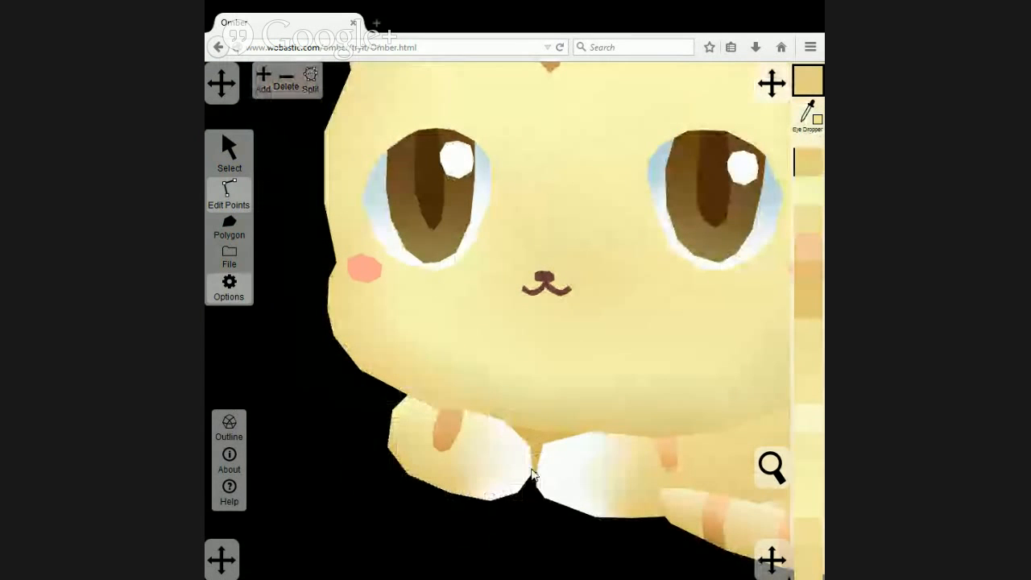
click(545, 460)
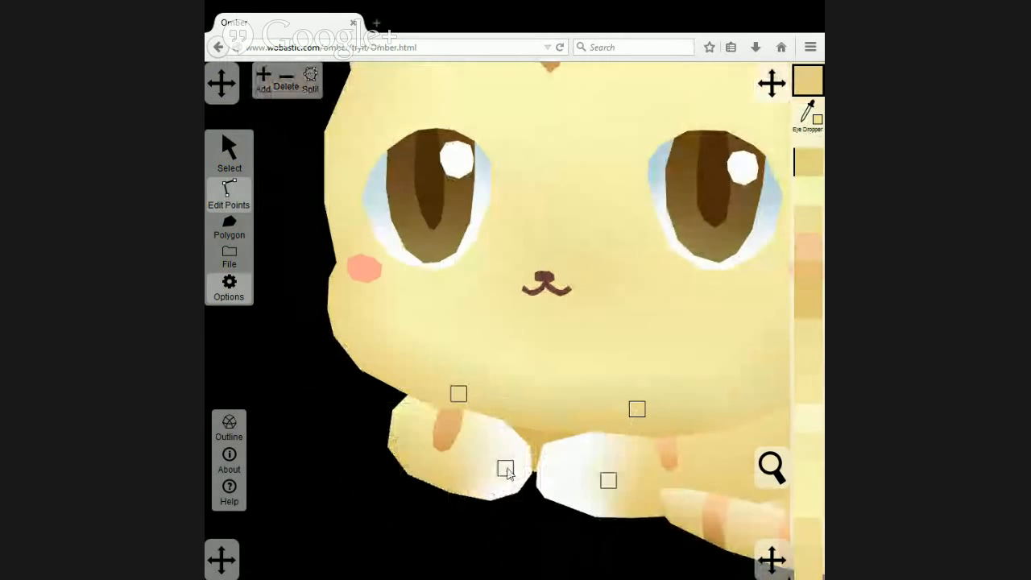
drag(505, 469, 502, 480)
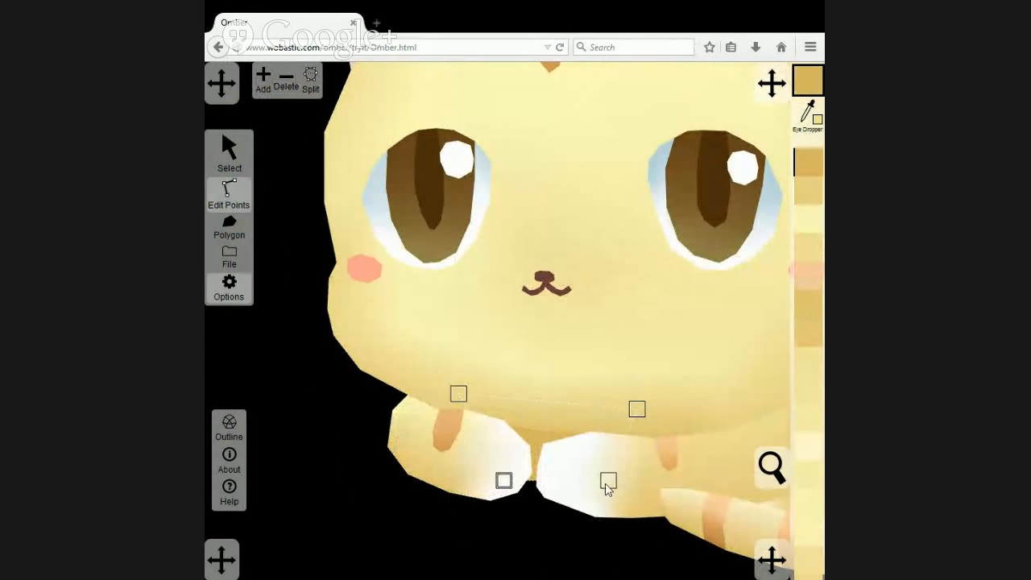
drag(604, 483, 447, 493)
click(520, 540)
Recolour the three rear points of the right foreleg polygon with a darker tan sampled from the reference cat.
scroll(604, 522, down, 6)
scroll(446, 498, down, 2)
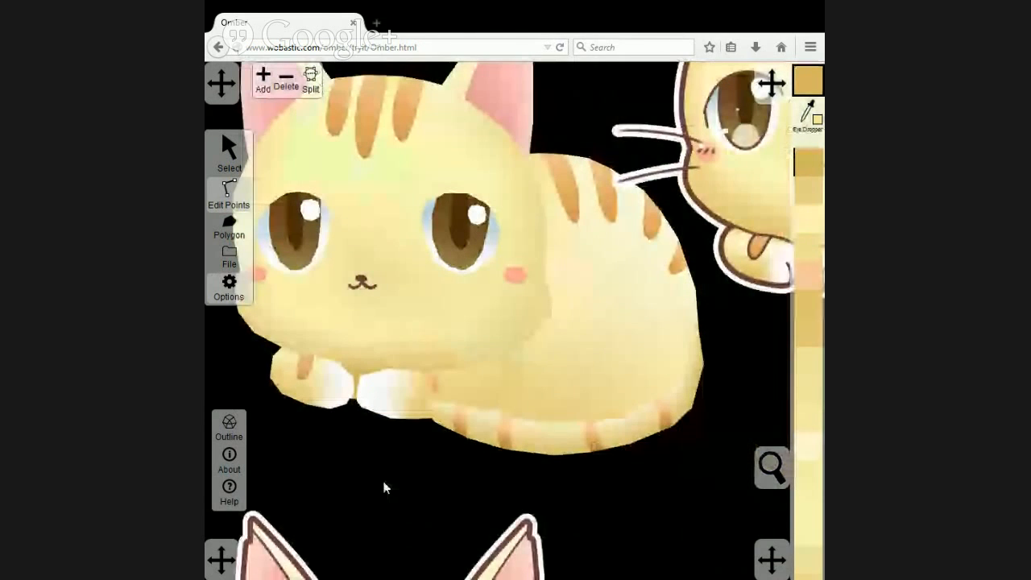
scroll(637, 455, down, 4)
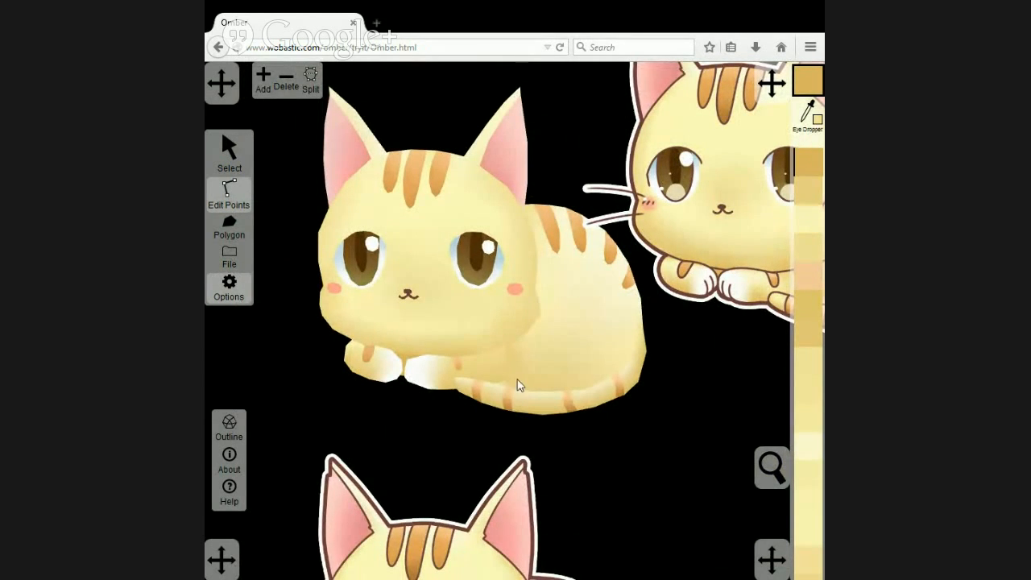
drag(656, 428, 523, 448)
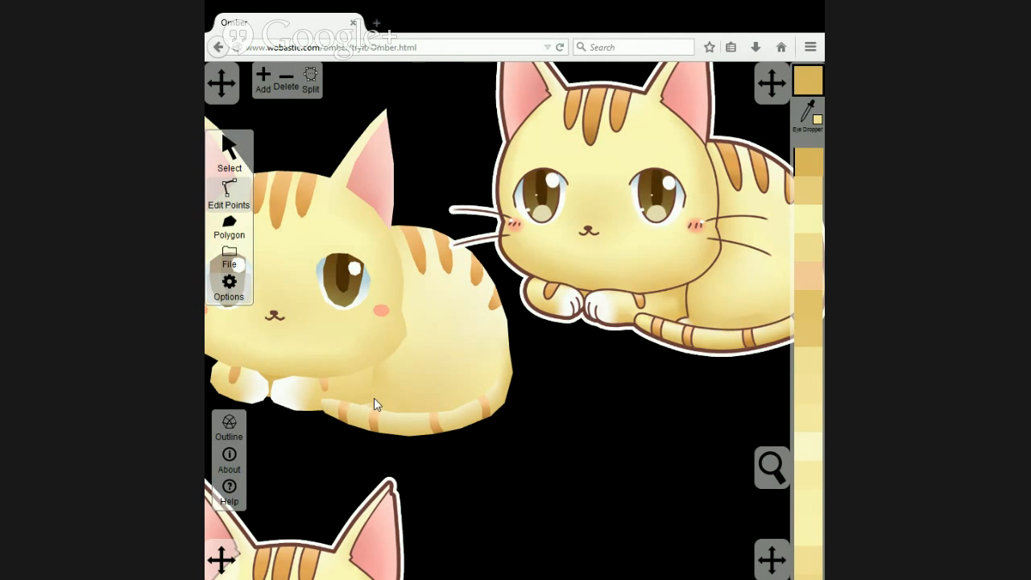
scroll(374, 398, up, 3)
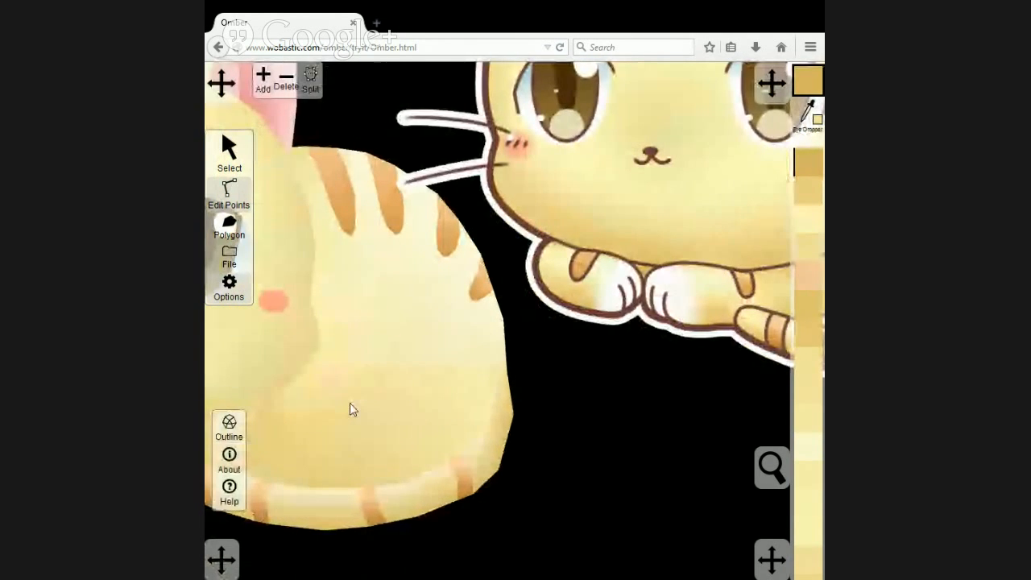
scroll(349, 409, down, 4)
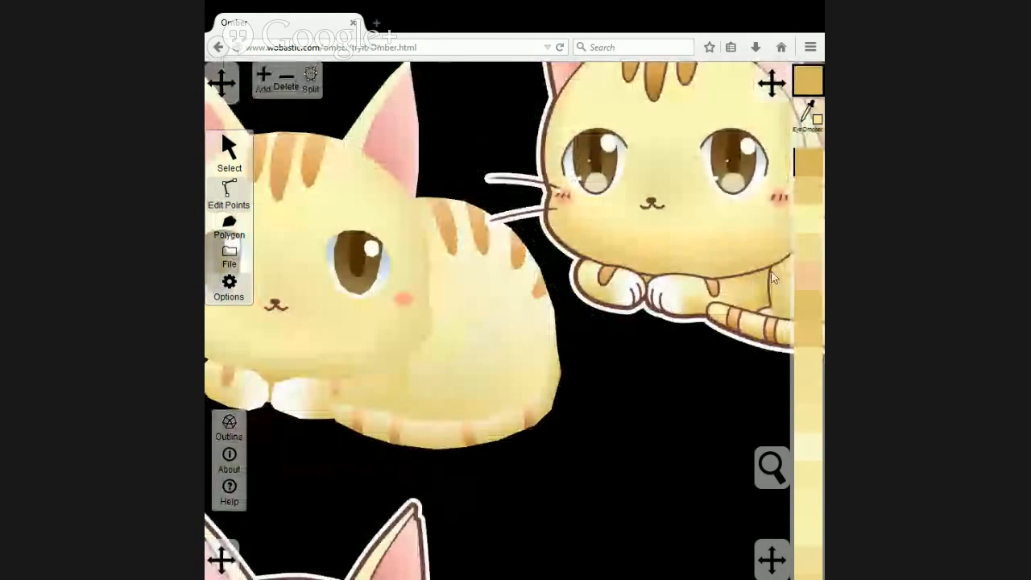
click(383, 394)
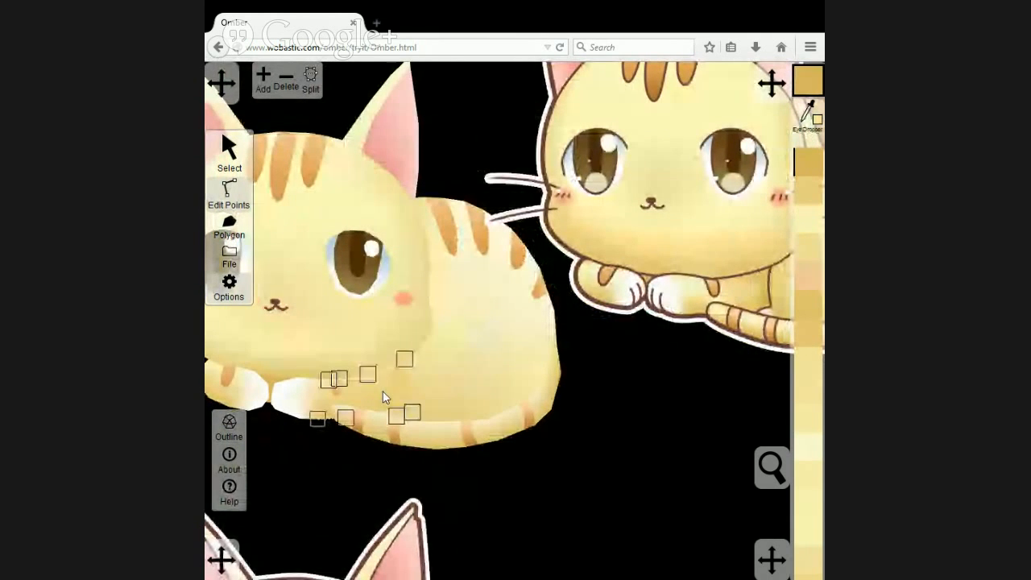
click(229, 188)
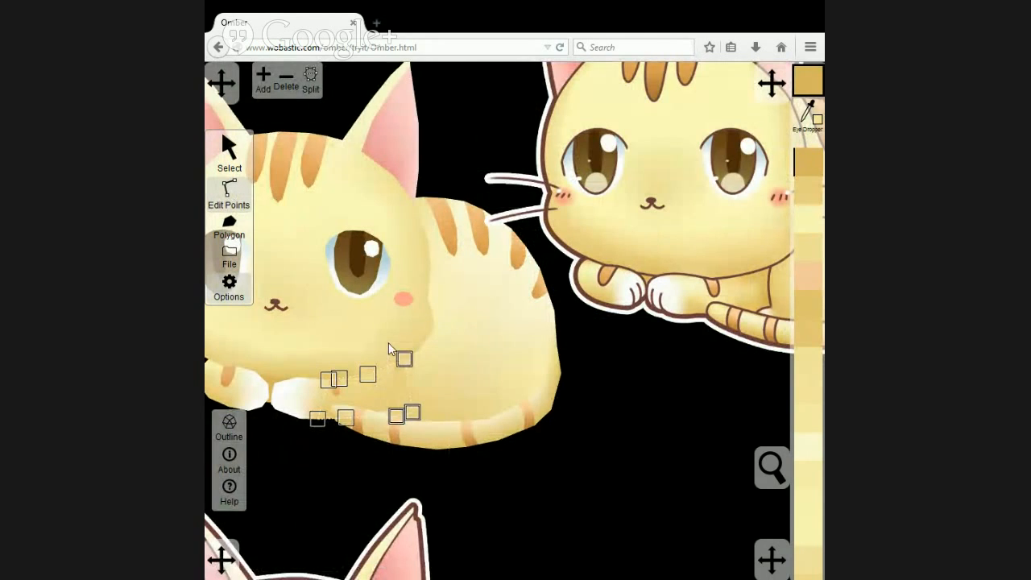
click(806, 115)
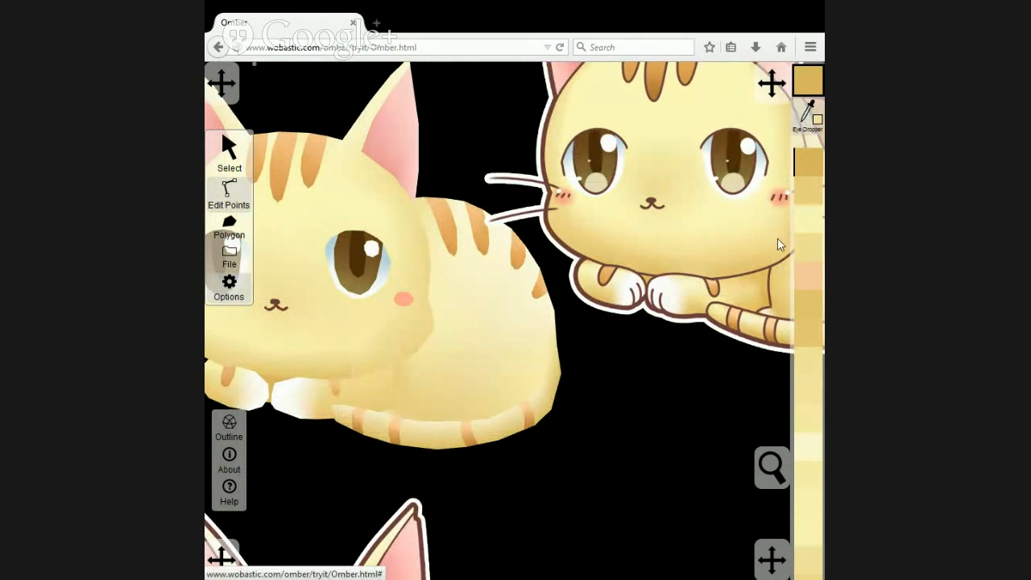
click(713, 320)
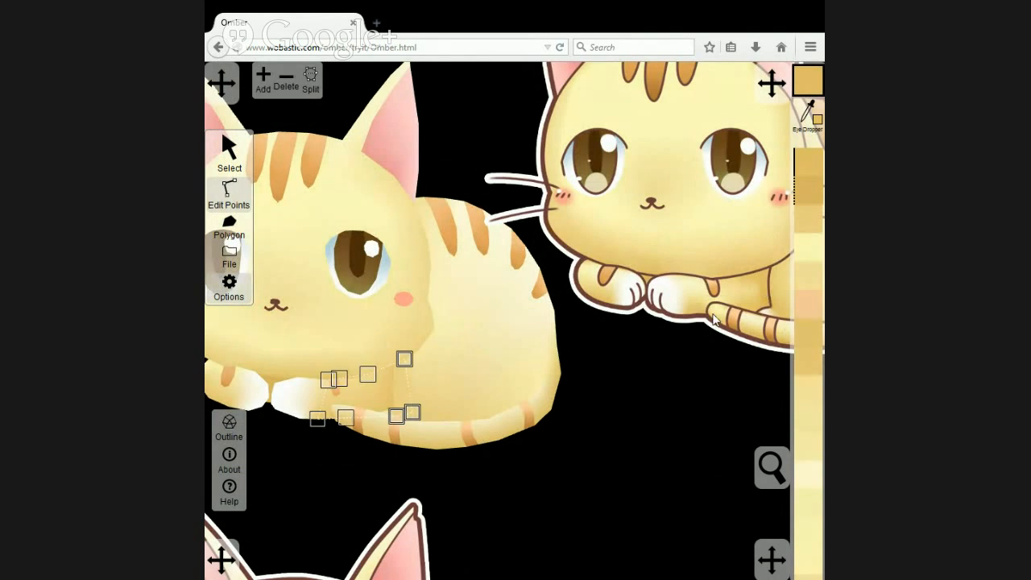
Move the right foreleg's lower rear point beside the tail slightly toward the paw.
click(495, 507)
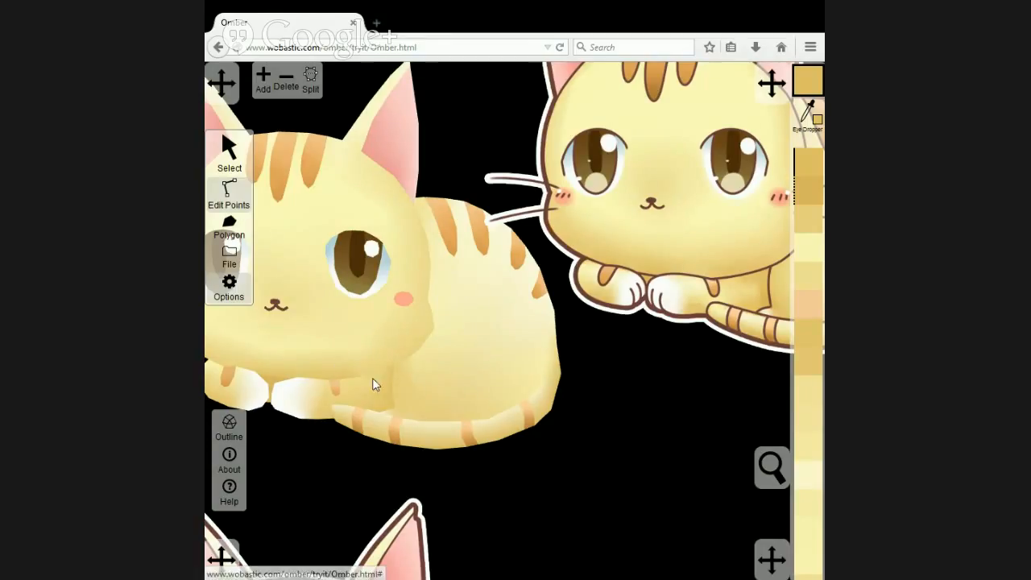
click(389, 397)
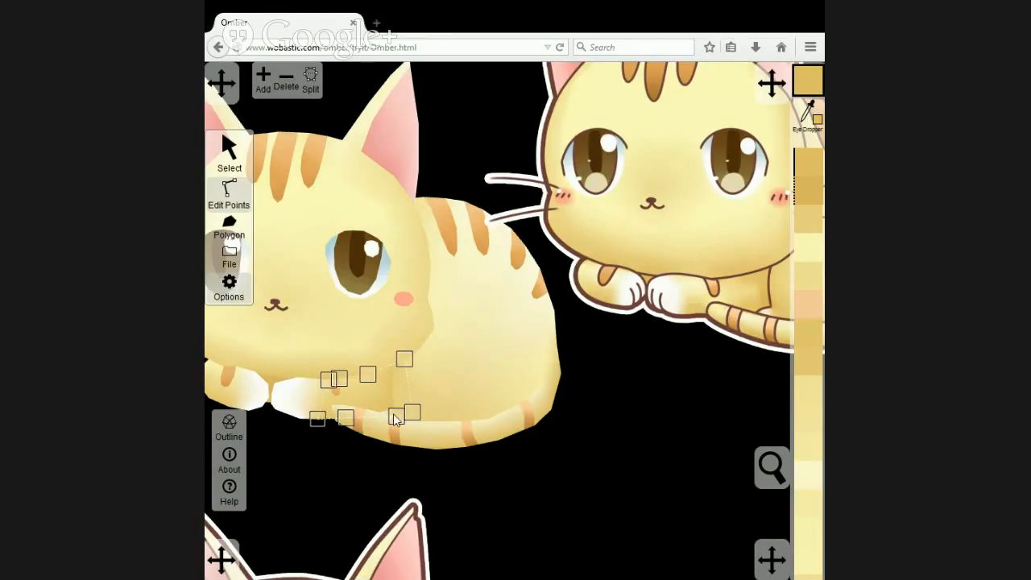
drag(394, 415, 386, 417)
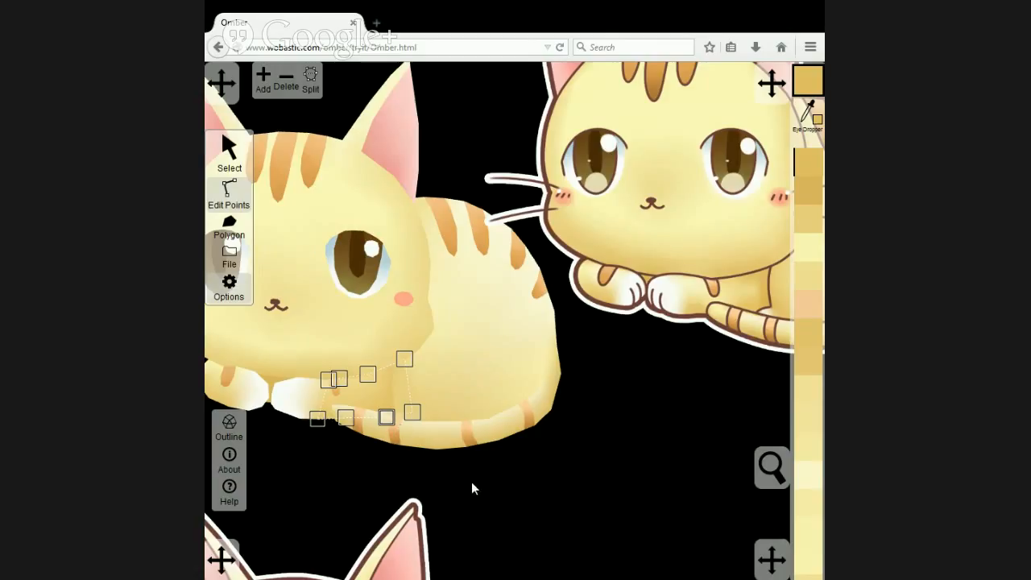
drag(472, 481, 380, 329)
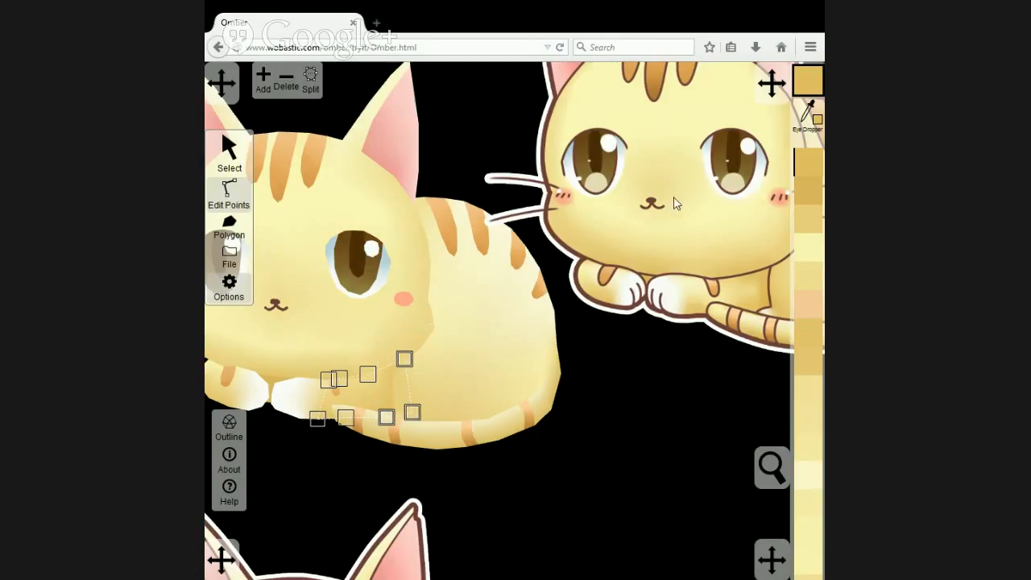
click(818, 91)
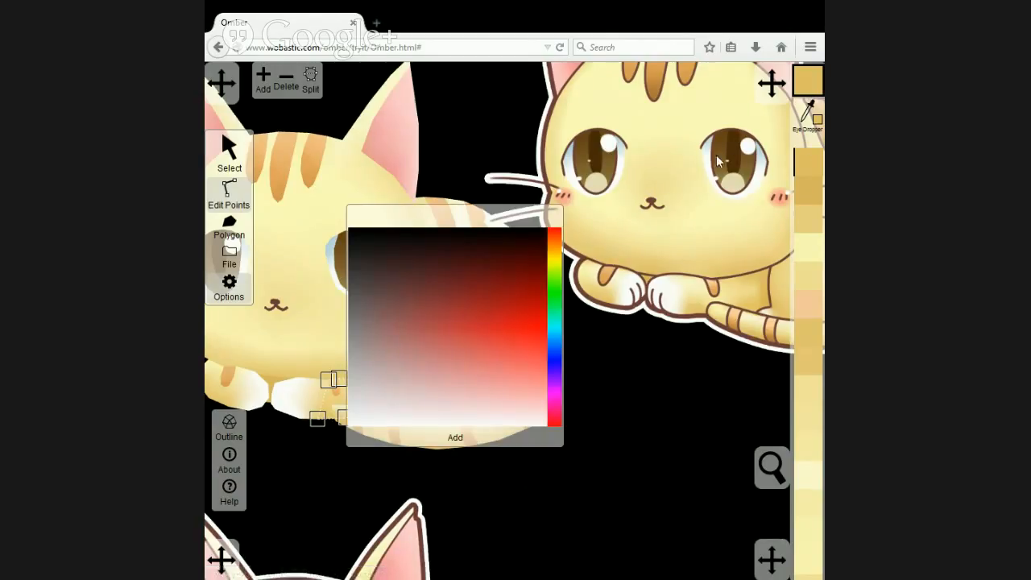
click(817, 125)
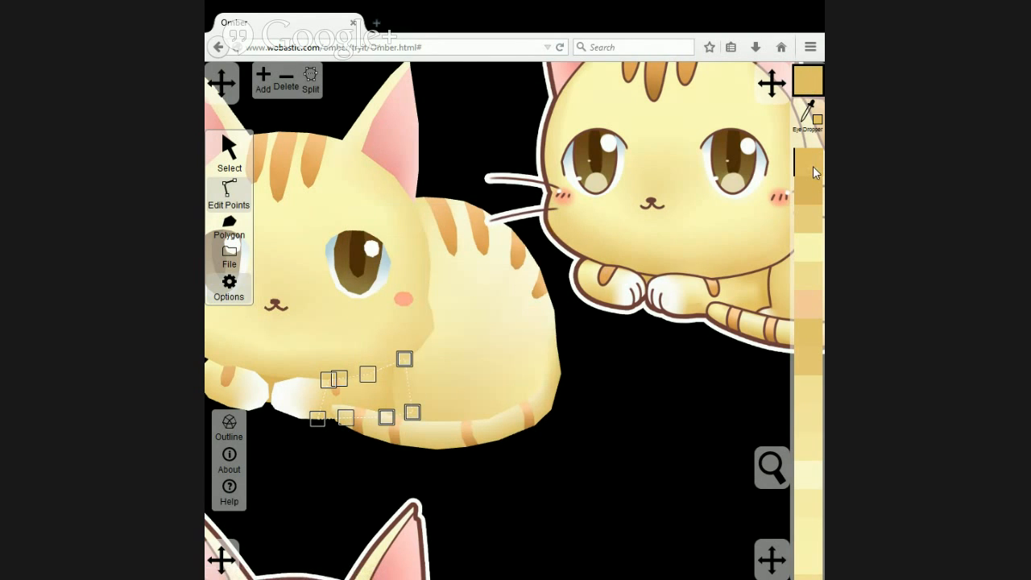
click(809, 91)
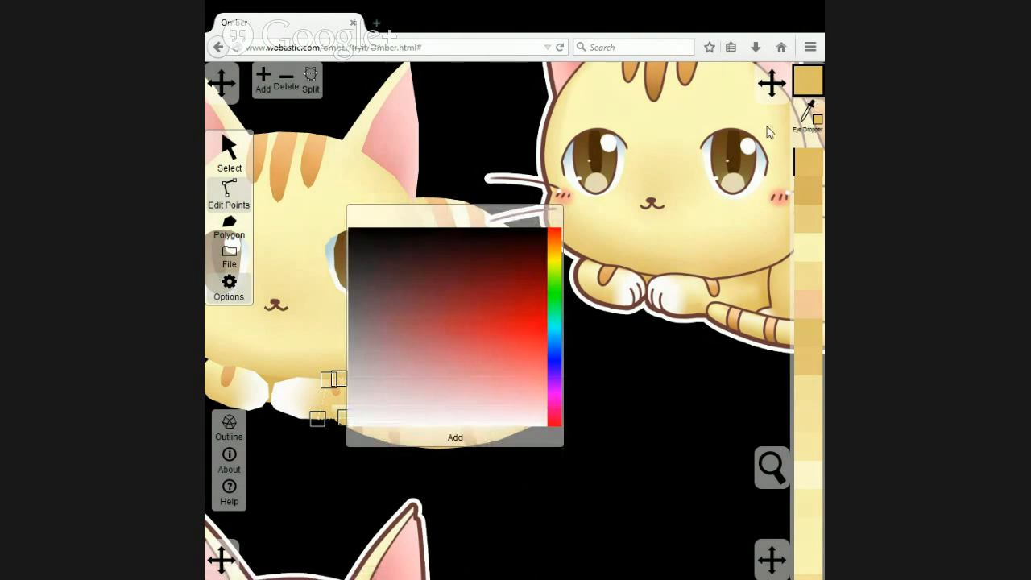
click(799, 83)
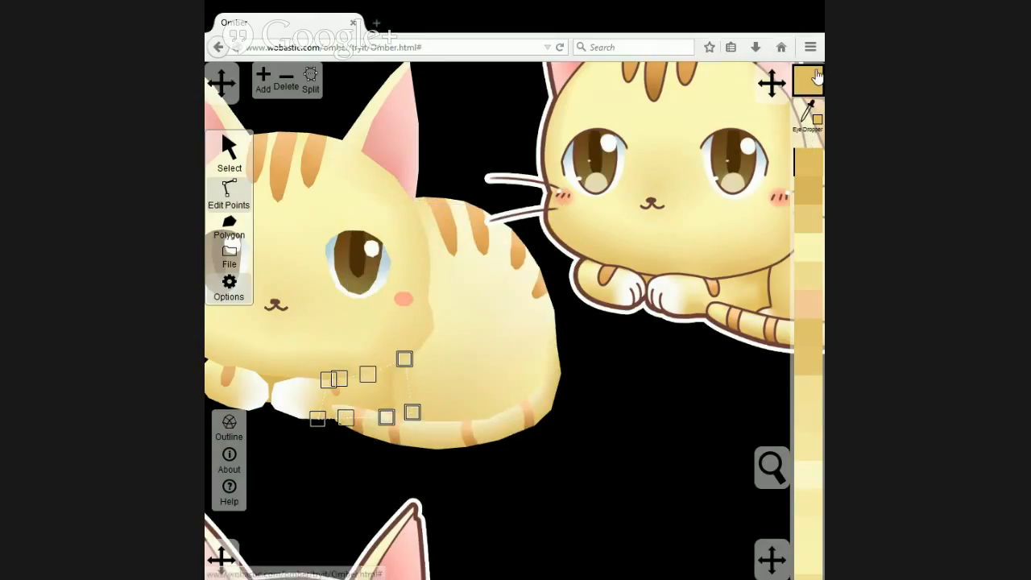
click(809, 81)
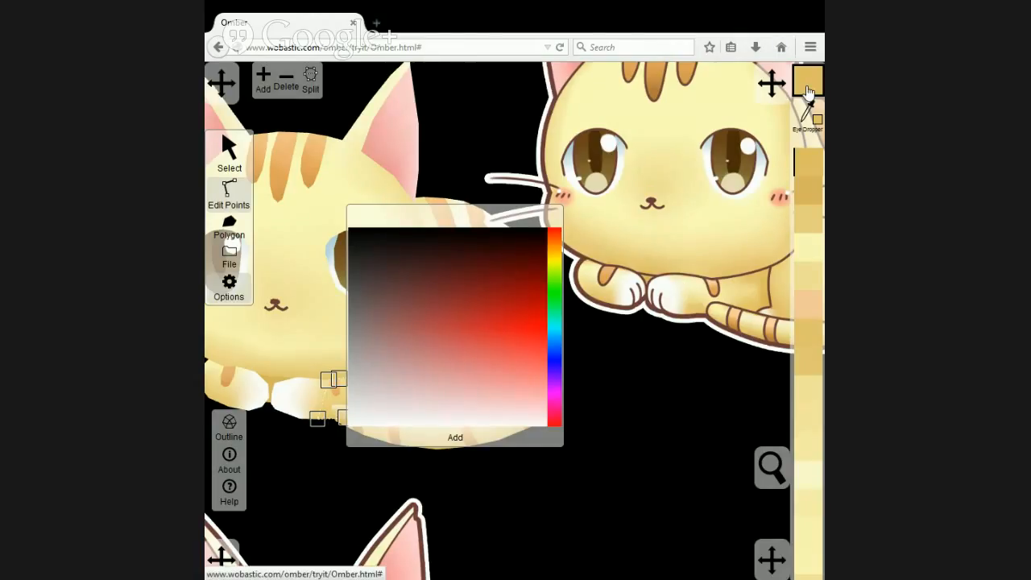
click(810, 90)
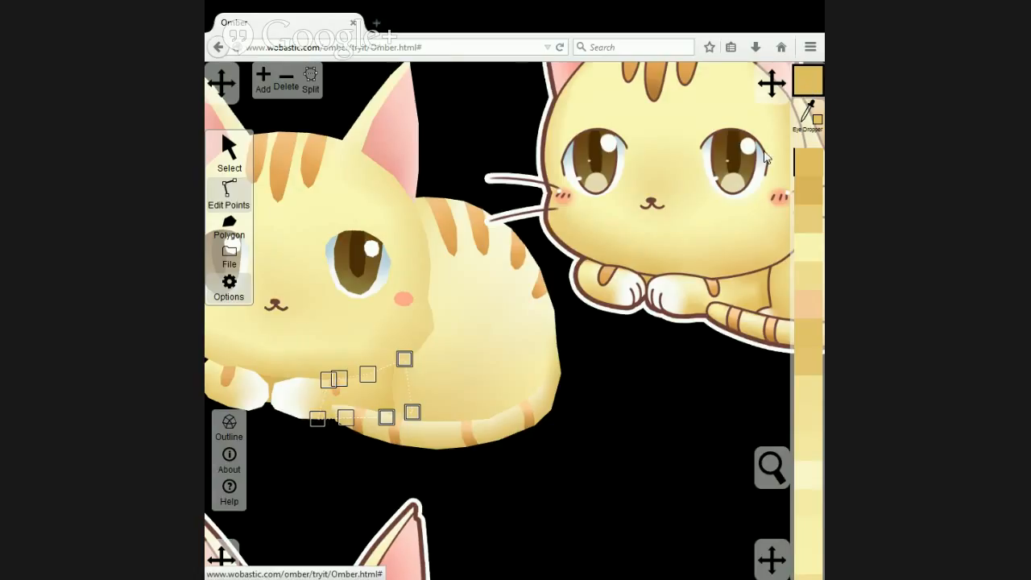
click(509, 471)
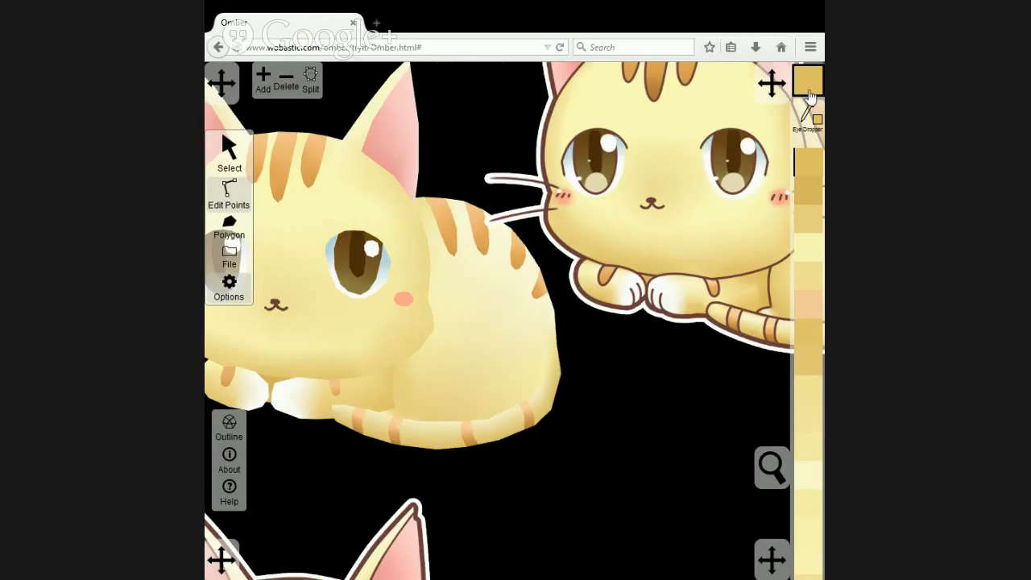
click(810, 94)
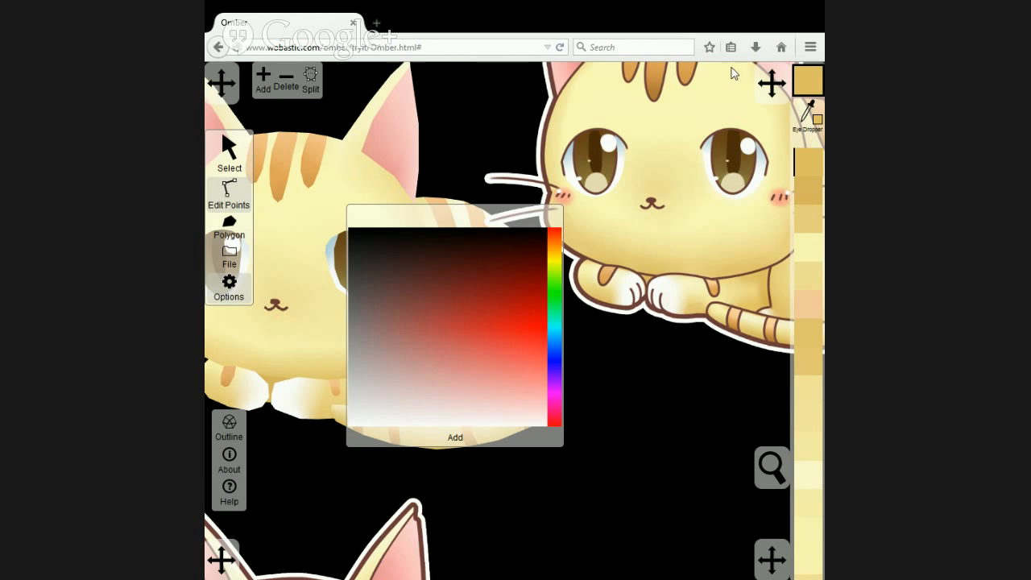
click(805, 75)
drag(668, 405, 548, 428)
scroll(548, 428, down, 2)
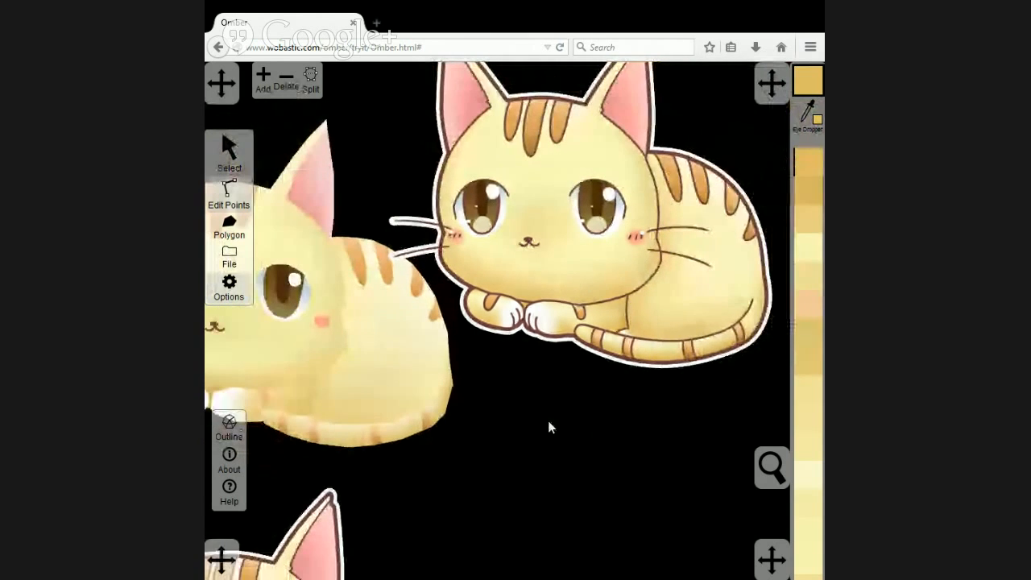
scroll(599, 391, down, 2)
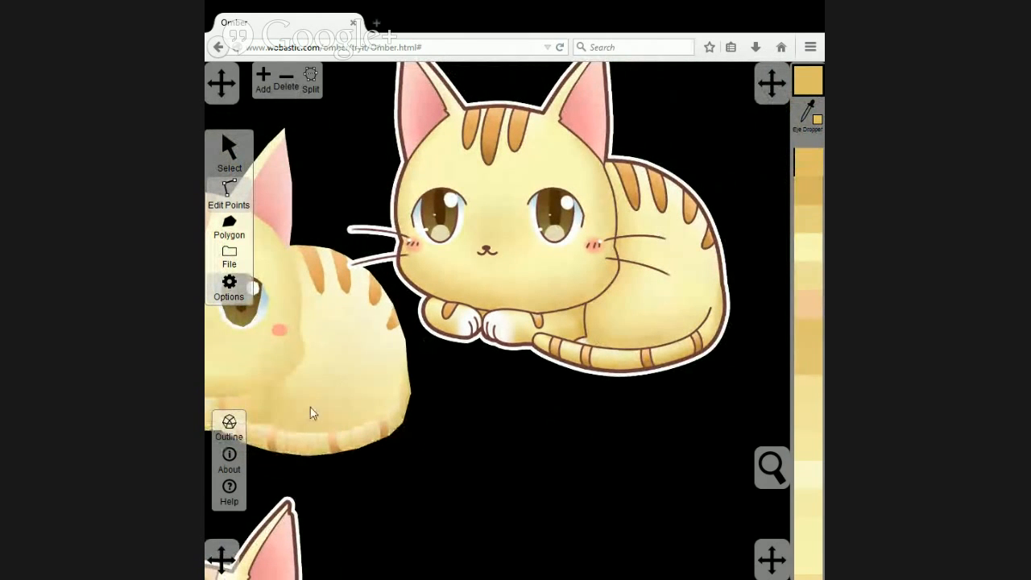
scroll(451, 443, down, 1)
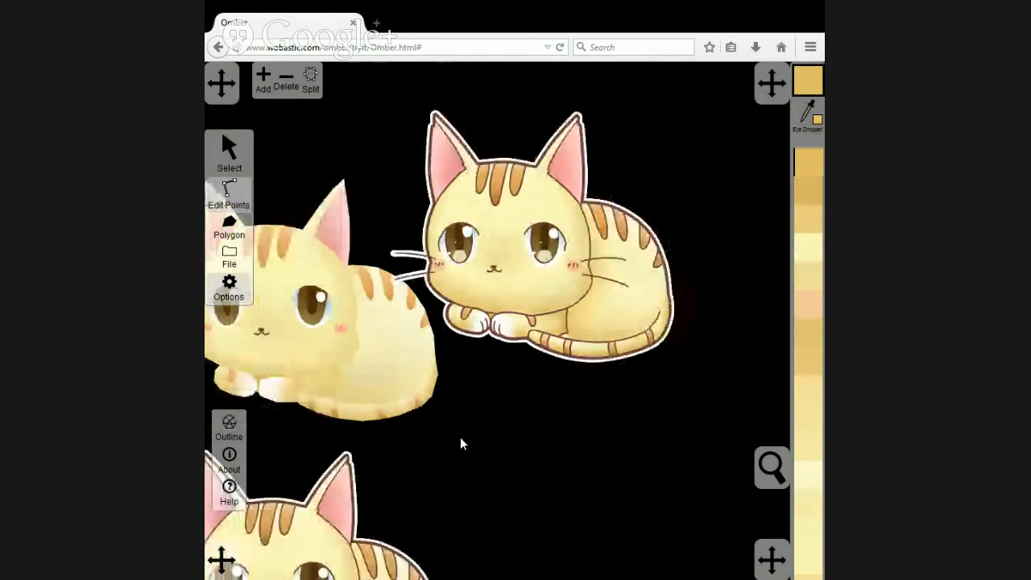
scroll(449, 430, down, 1)
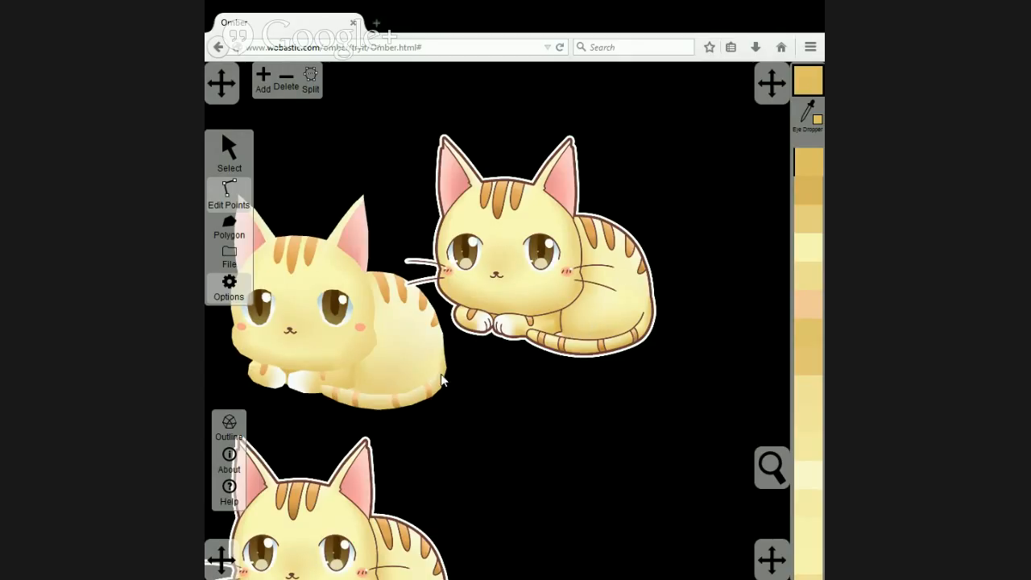
scroll(444, 385, up, 5)
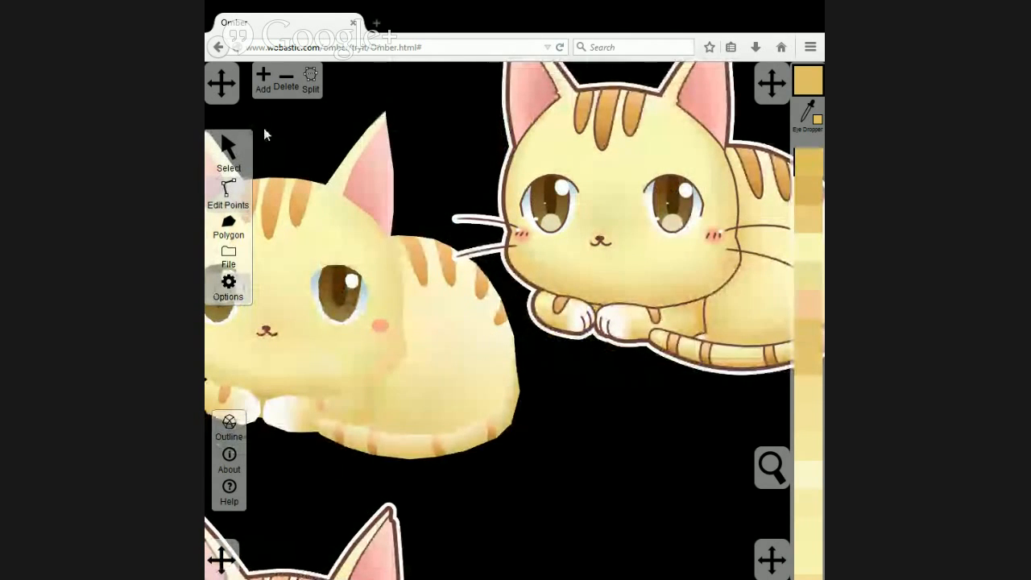
Move the reference cat so that its body lies directly above and beside the drawn cat's body.
click(571, 260)
drag(570, 260, 551, 296)
click(310, 87)
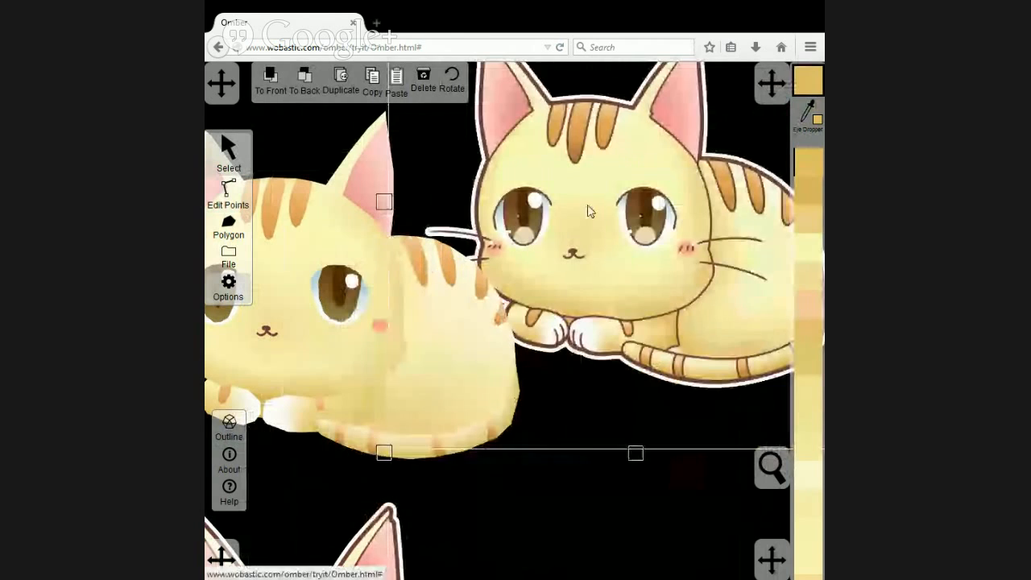
drag(588, 211, 548, 190)
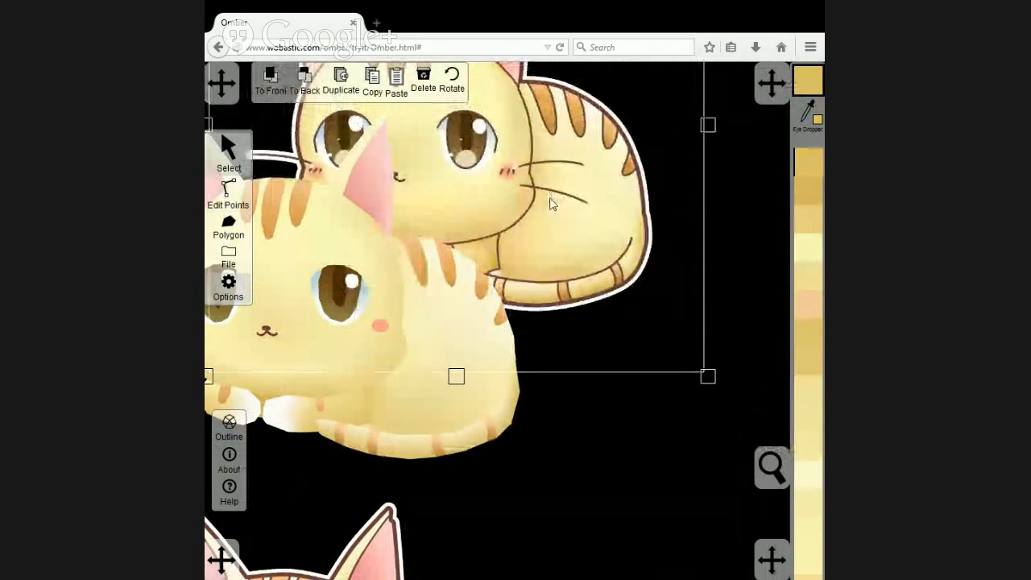
Split the body polygon in two between its bottom point at the tail and the upper back point beside the third stripe.
click(456, 414)
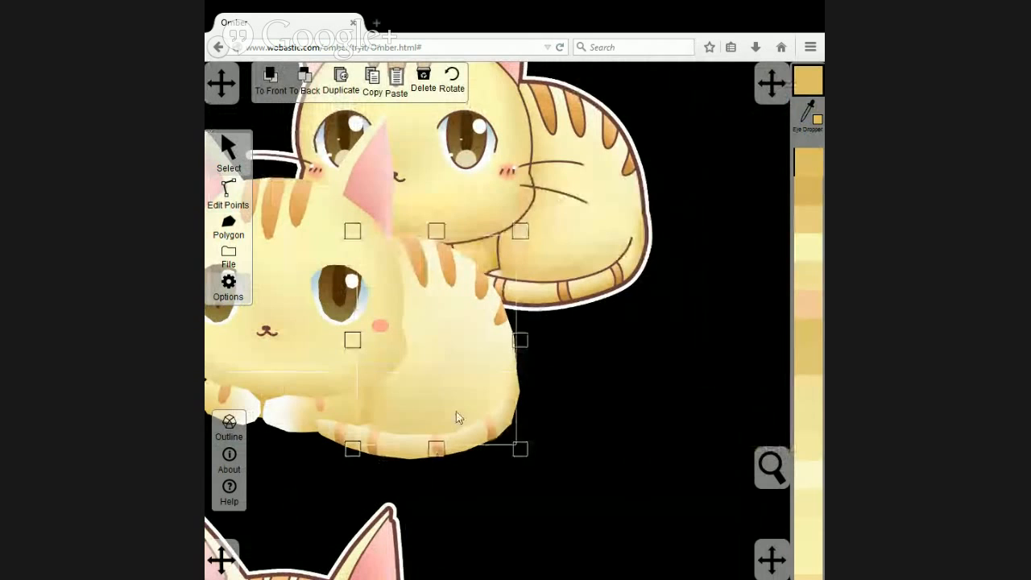
click(228, 192)
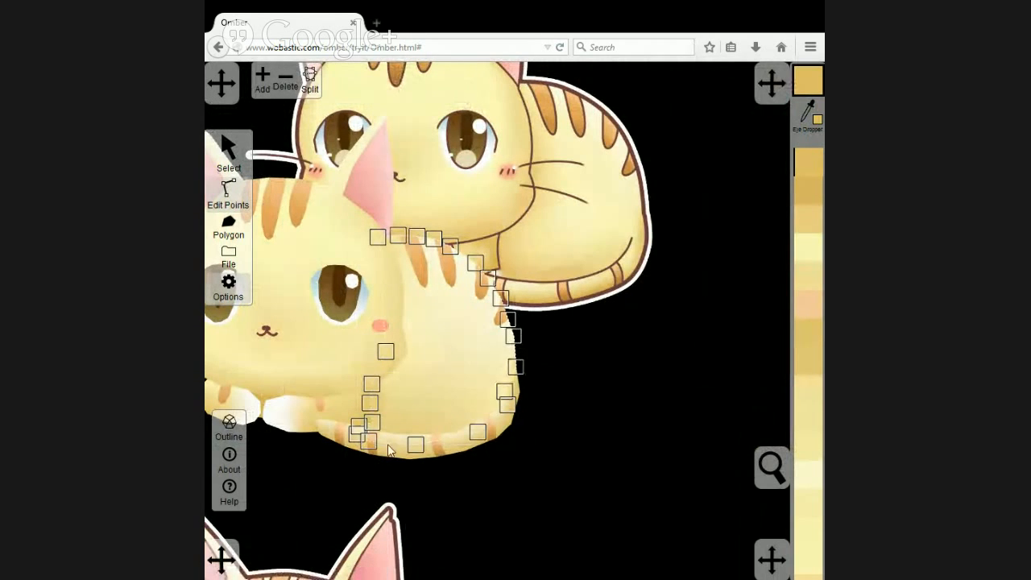
click(367, 448)
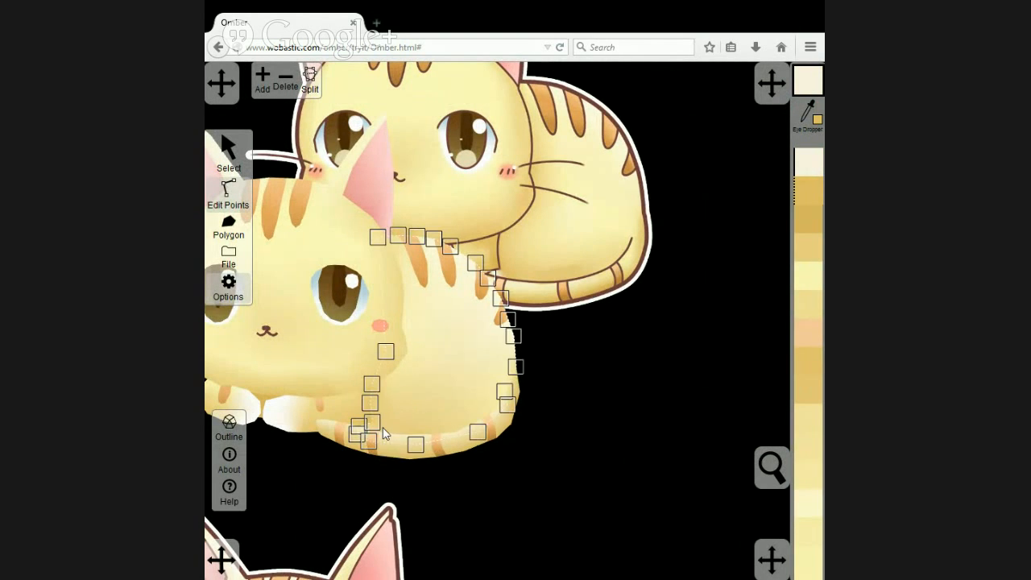
click(418, 441)
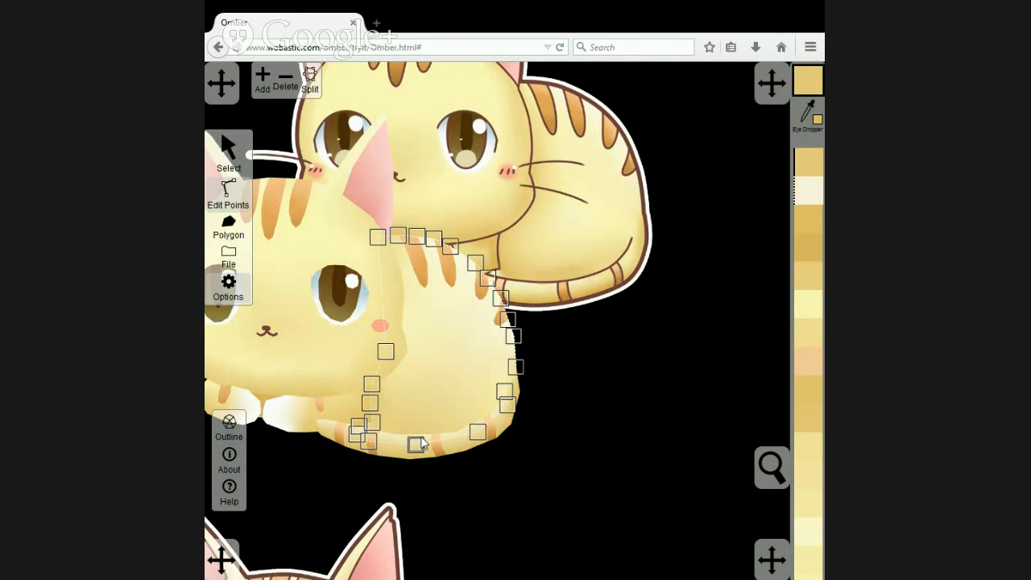
click(473, 263)
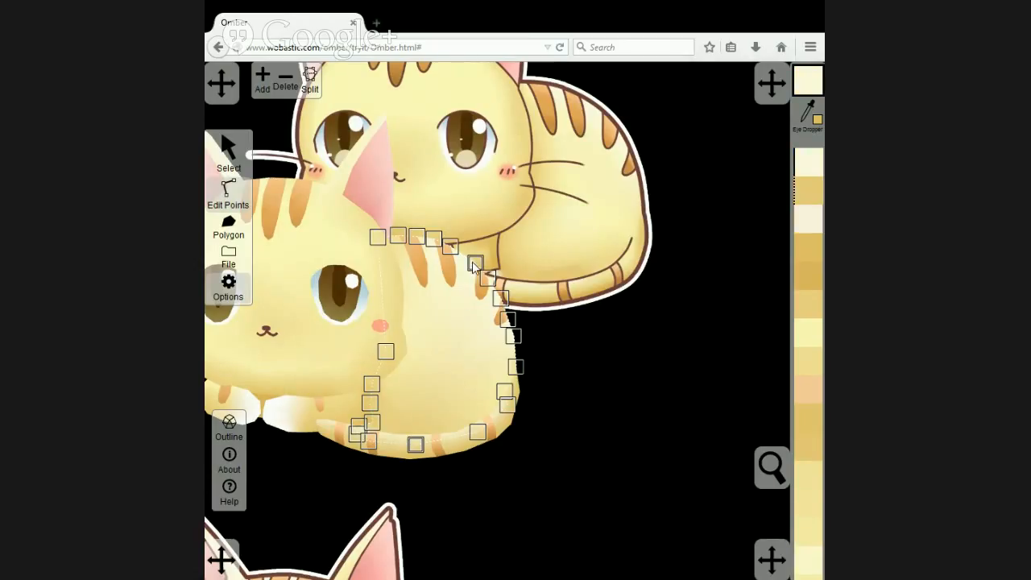
click(310, 82)
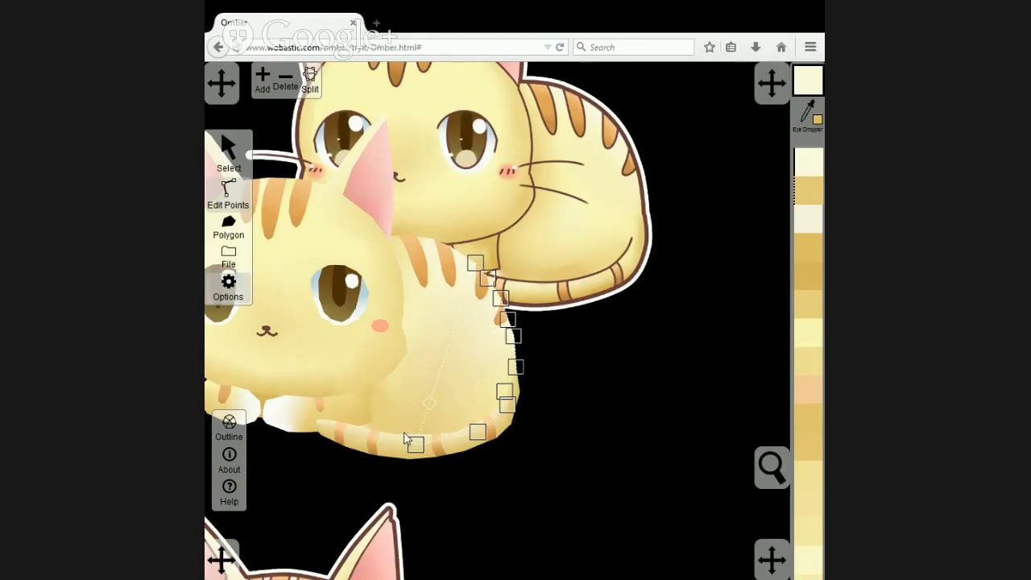
Add two points along the split edge of the left body half and shift them slightly toward the rump.
scroll(404, 432, up, 1)
drag(395, 470, 375, 472)
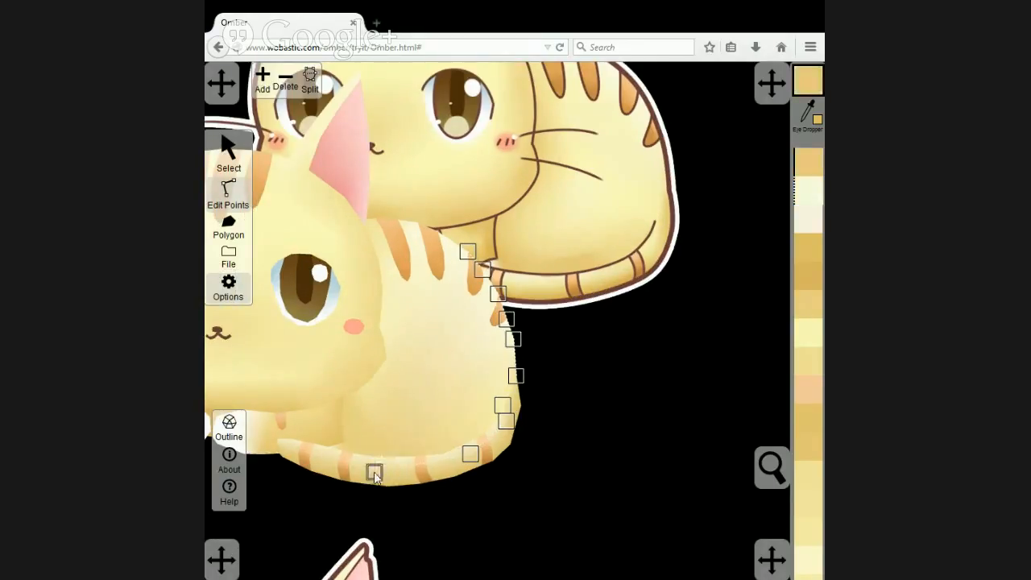
click(383, 417)
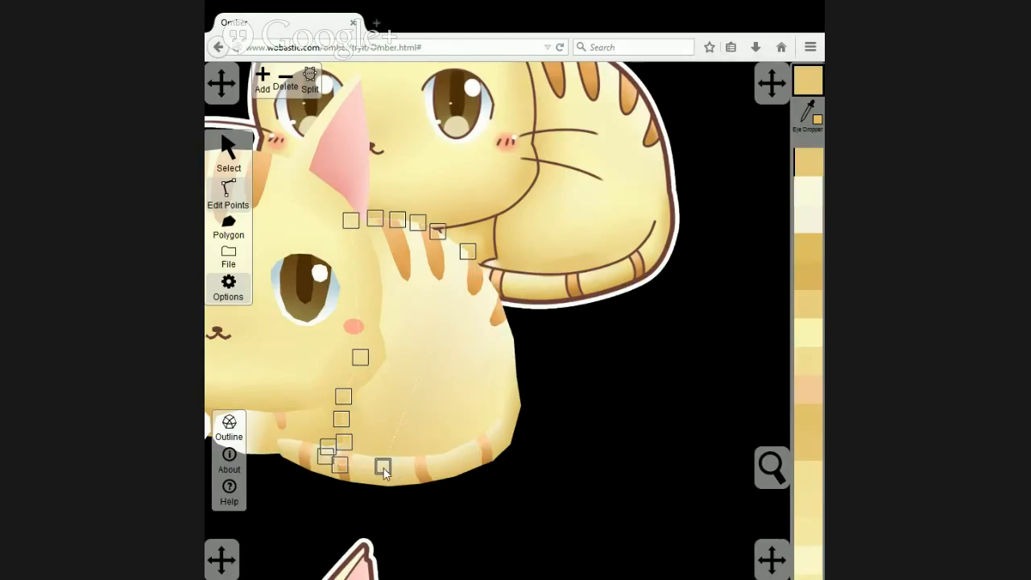
click(403, 418)
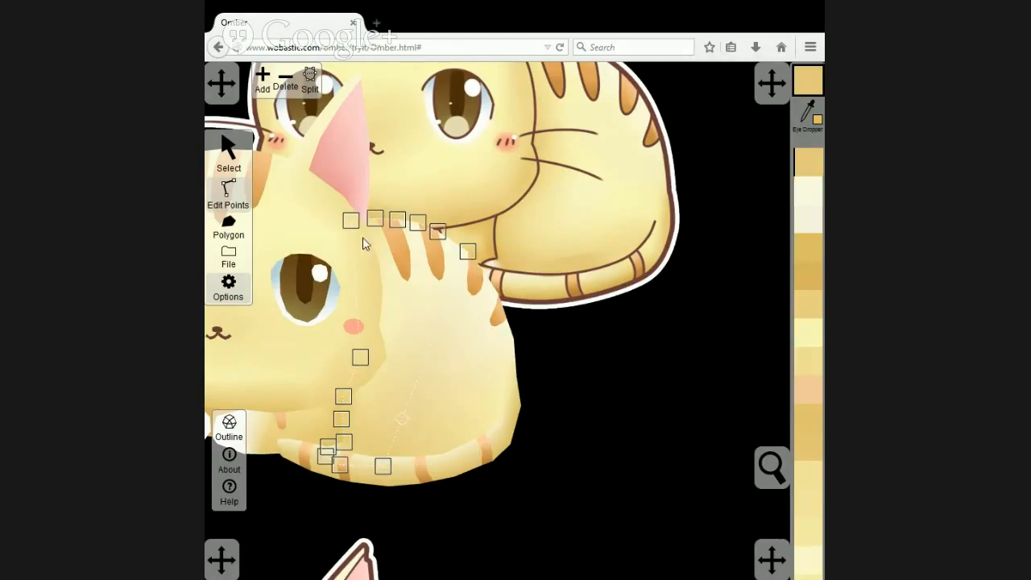
click(262, 87)
drag(402, 418, 417, 411)
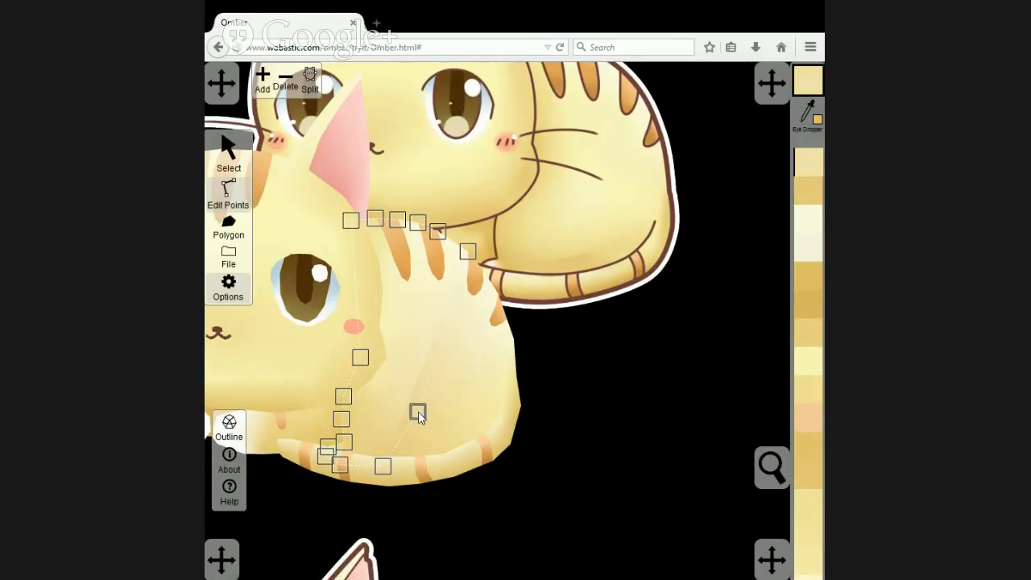
click(438, 343)
click(262, 87)
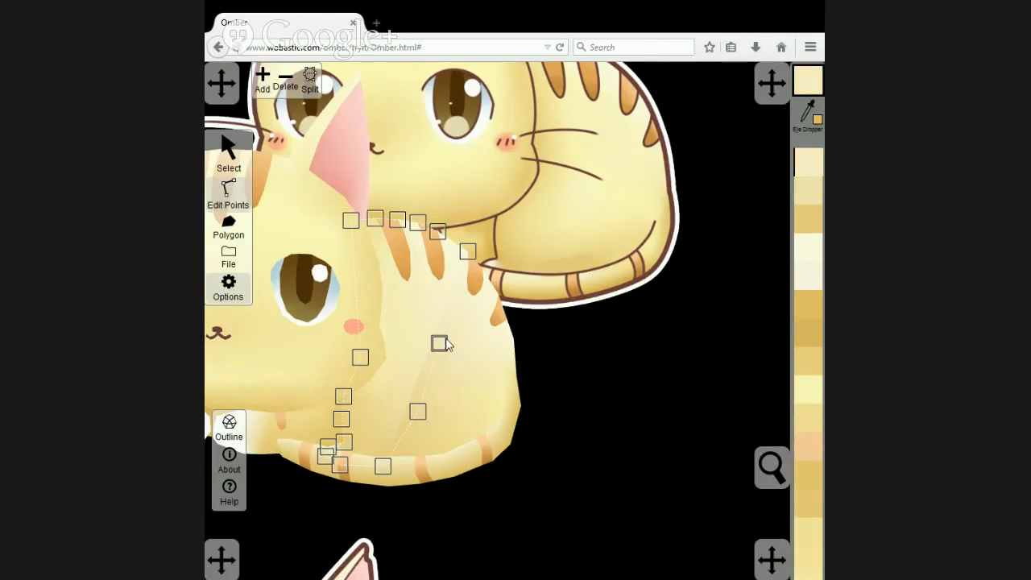
drag(443, 342, 452, 332)
Add two matching points to the right body half's split edge, aligned with the left half's new points.
click(461, 367)
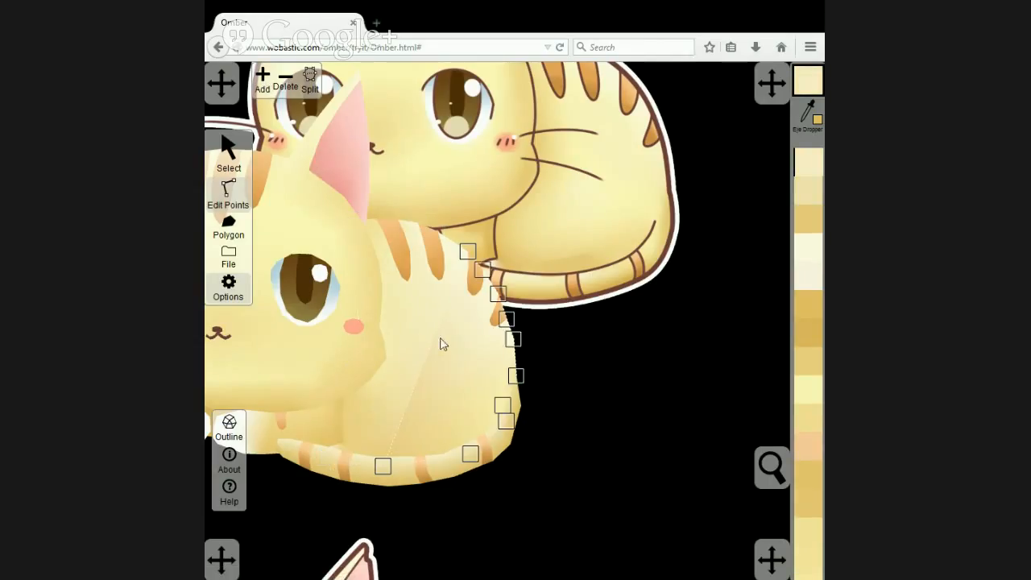
click(403, 413)
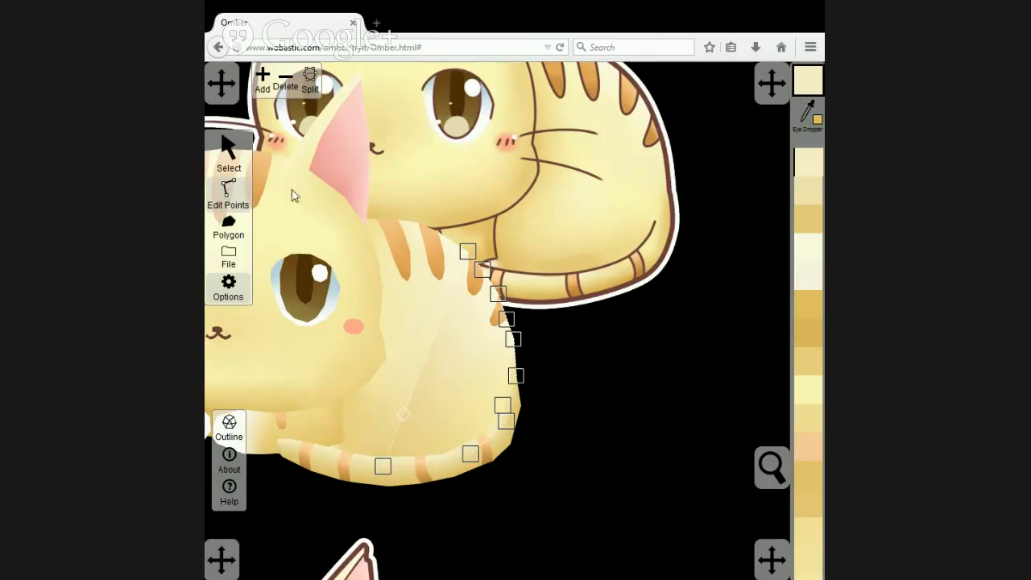
click(263, 80)
mouse_move(404, 414)
mouse_down()
mouse_move(433, 405)
mouse_move(418, 415)
mouse_up()
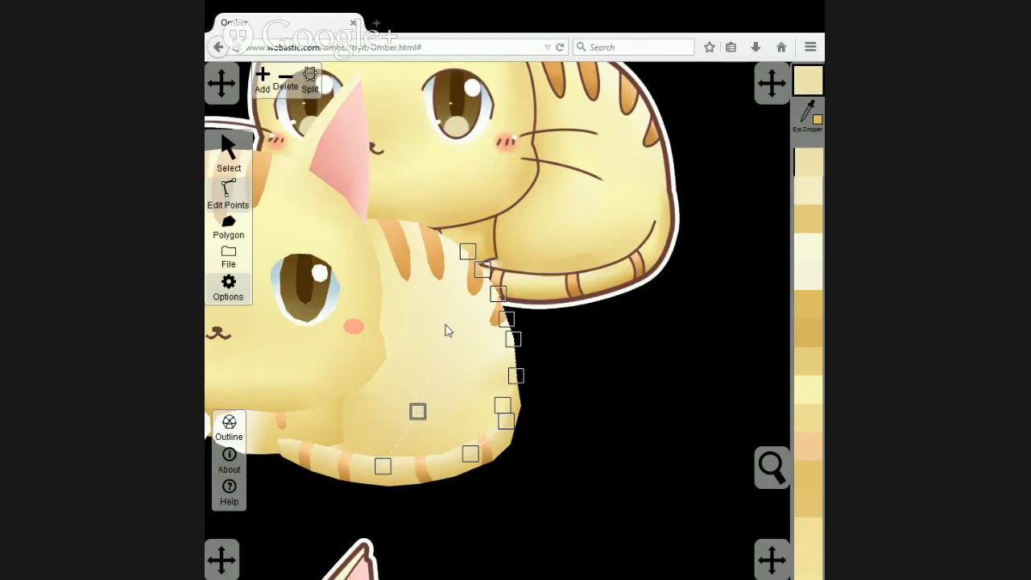
click(264, 83)
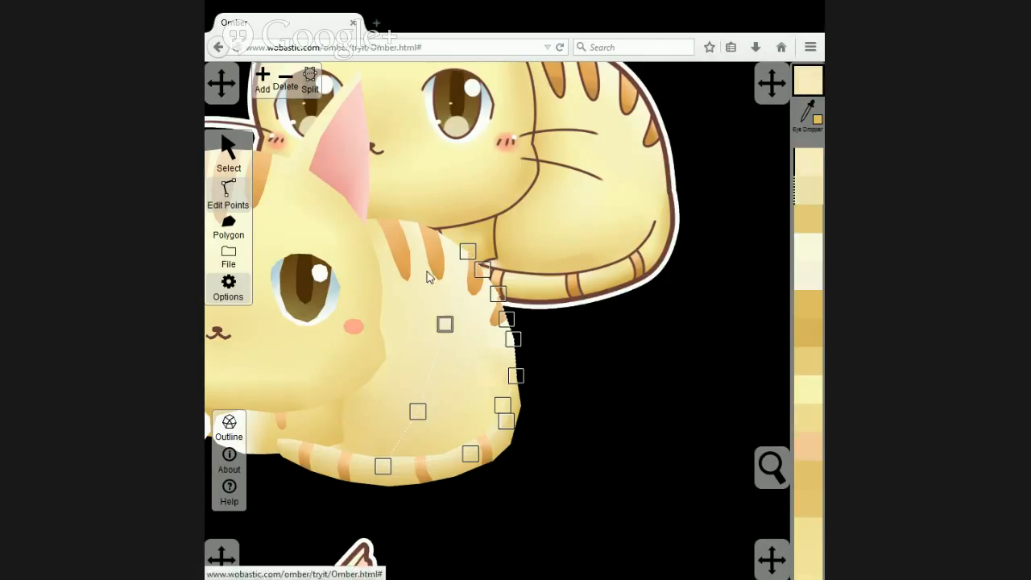
mouse_move(446, 324)
mouse_down()
mouse_move(458, 324)
mouse_move(453, 335)
mouse_up()
click(600, 361)
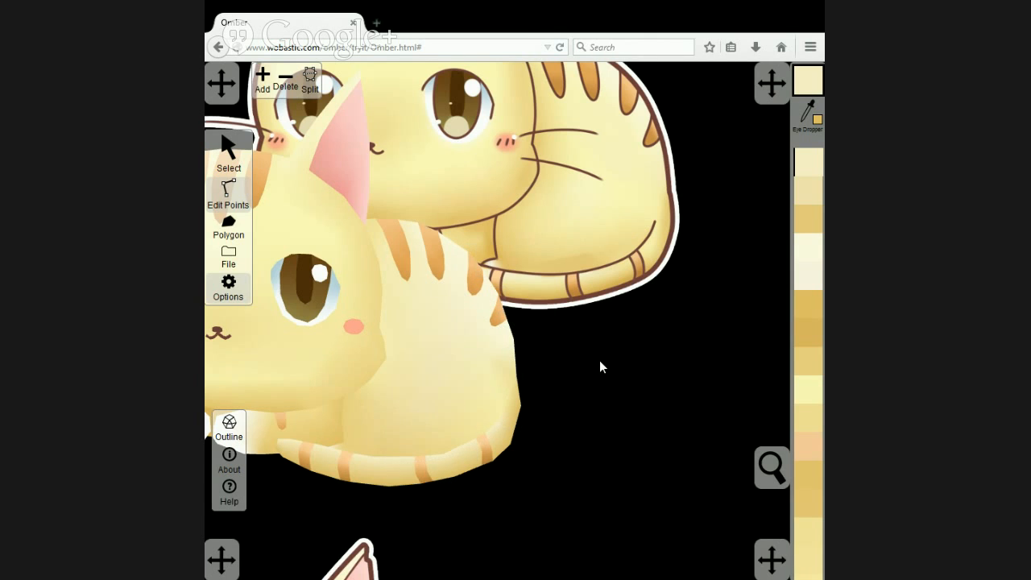
Recolour the left body half's point below the cheek with a pale yellow sampled from the reference cat's body.
scroll(599, 360, down, 3)
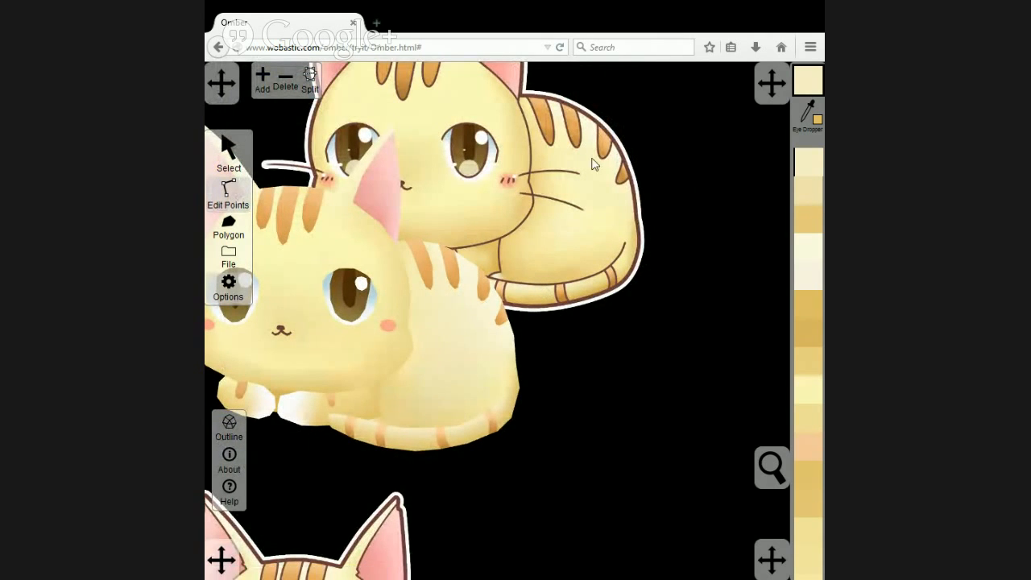
click(433, 324)
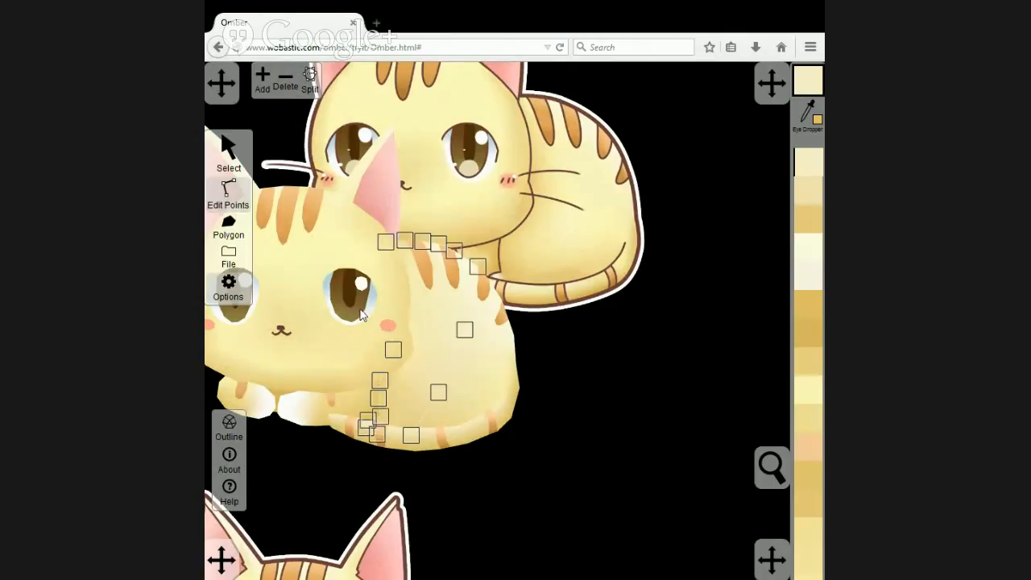
click(395, 349)
click(802, 118)
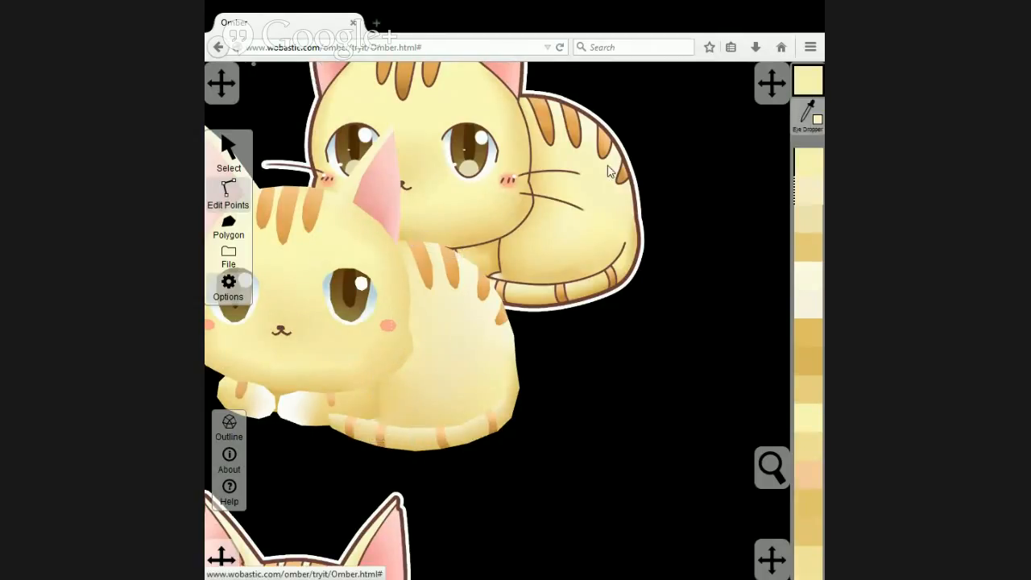
click(533, 182)
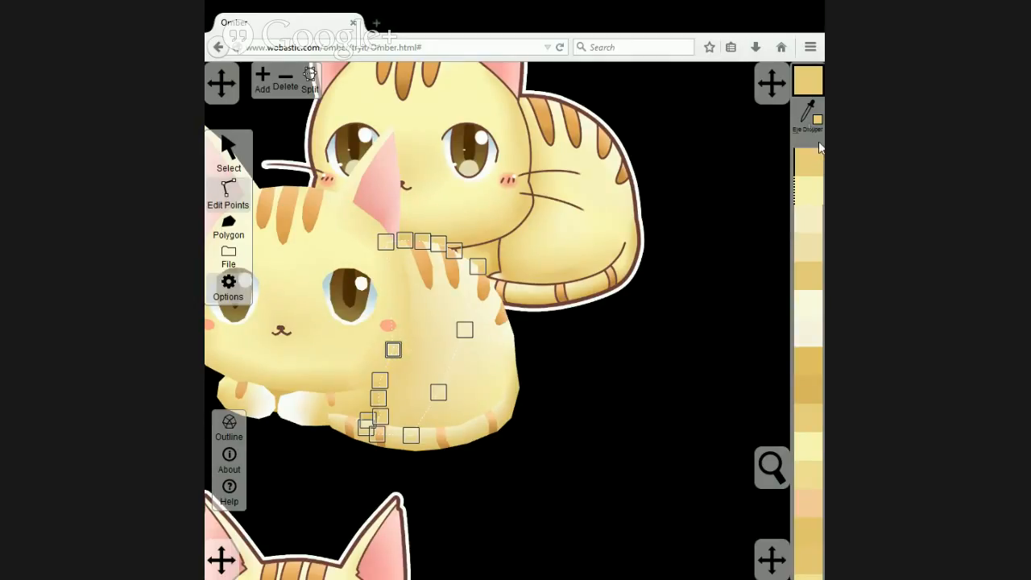
click(807, 113)
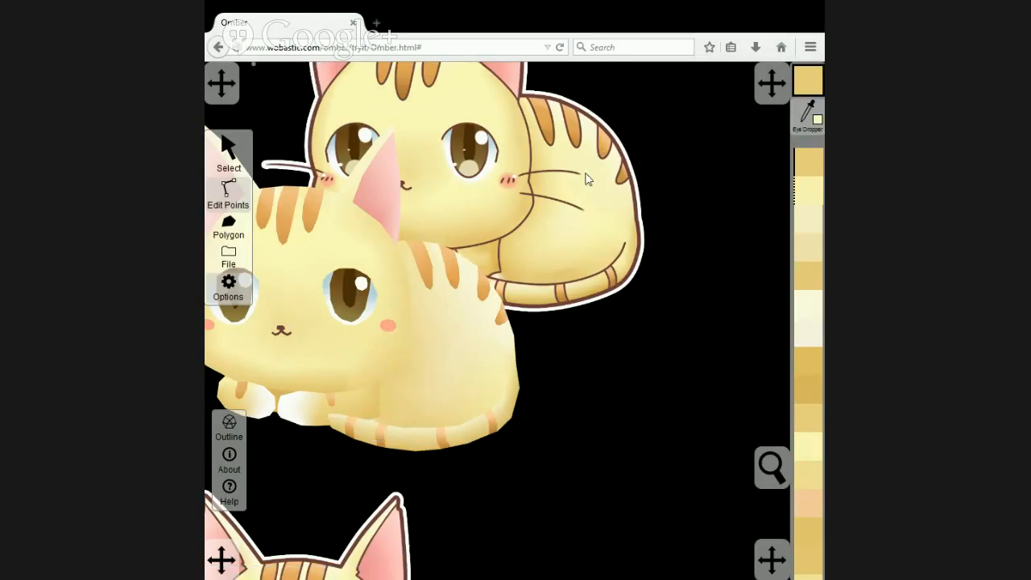
click(568, 229)
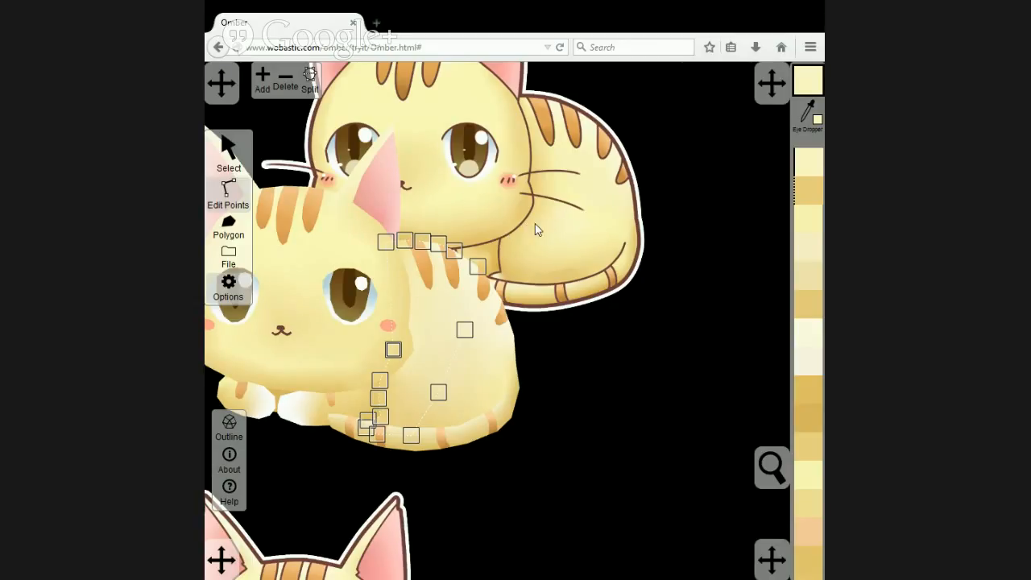
click(536, 224)
click(444, 357)
click(775, 149)
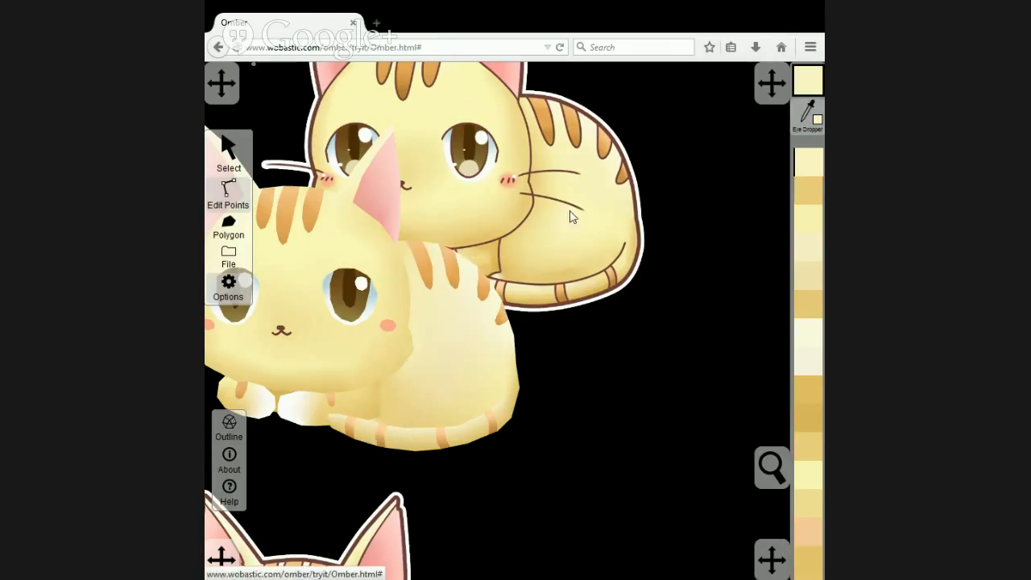
click(531, 226)
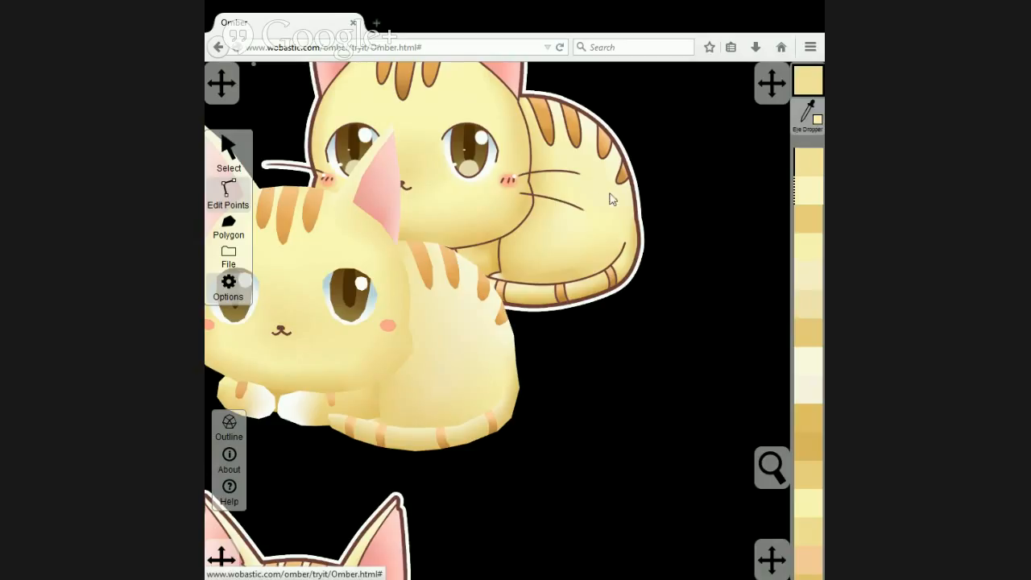
click(583, 159)
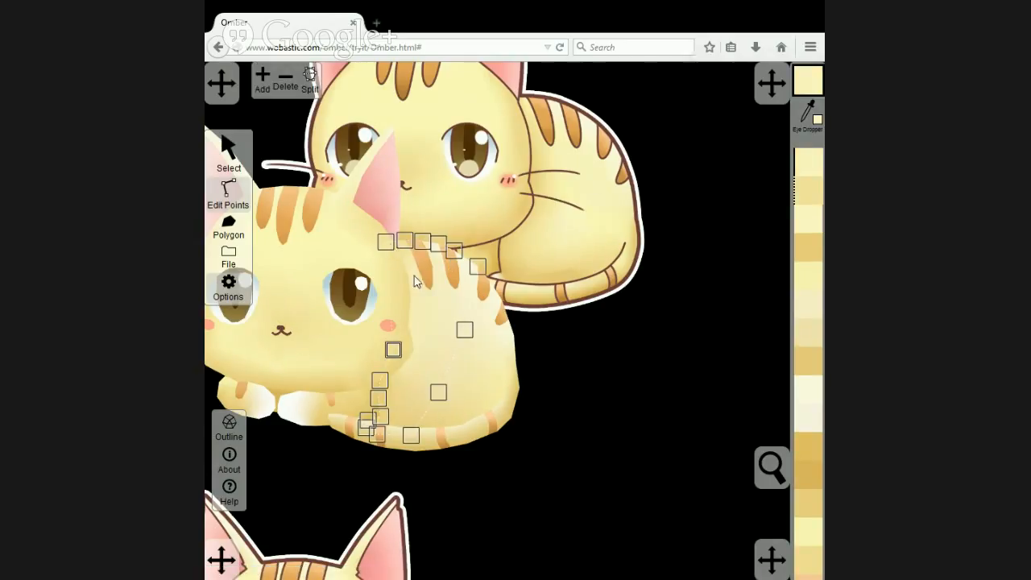
Recolour the lower split-edge point of both body halves with a matching yellow sampled from the reference cat.
click(465, 383)
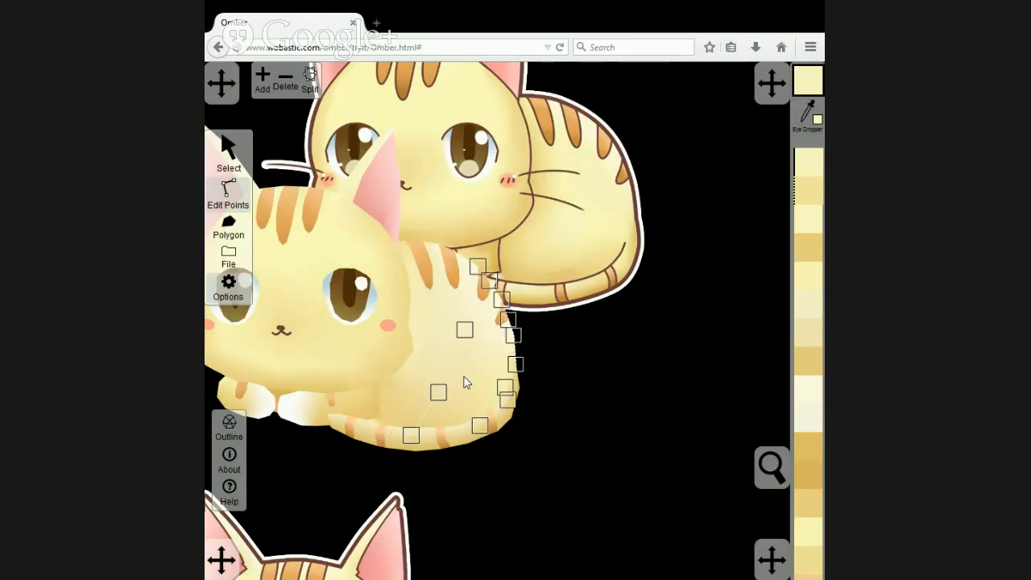
click(738, 151)
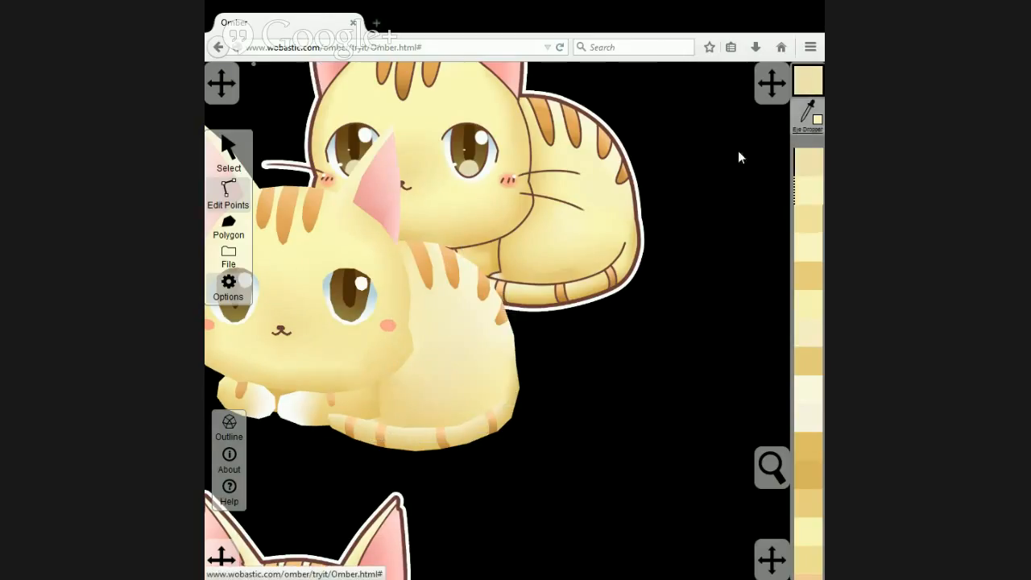
click(508, 331)
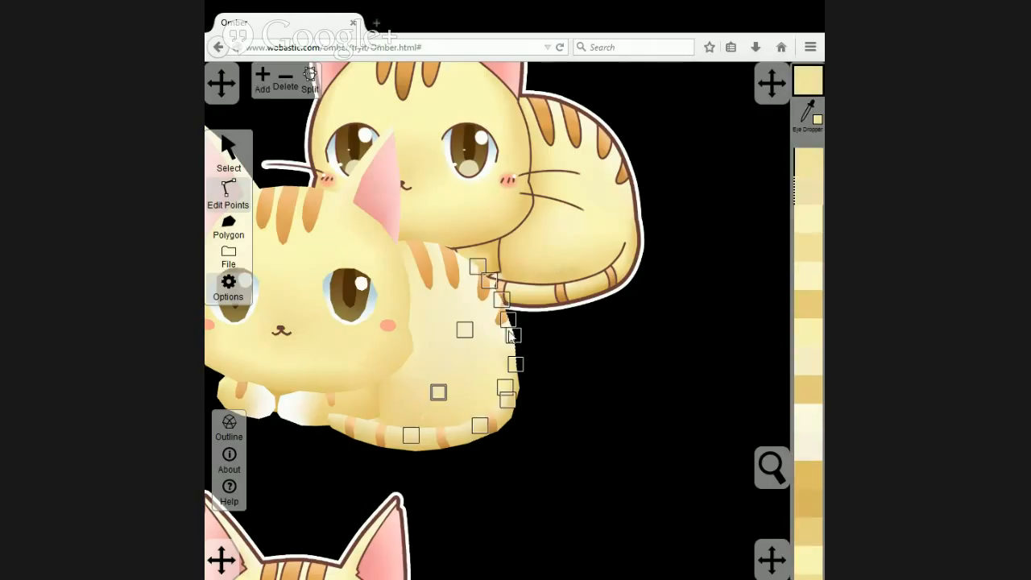
click(427, 401)
click(438, 392)
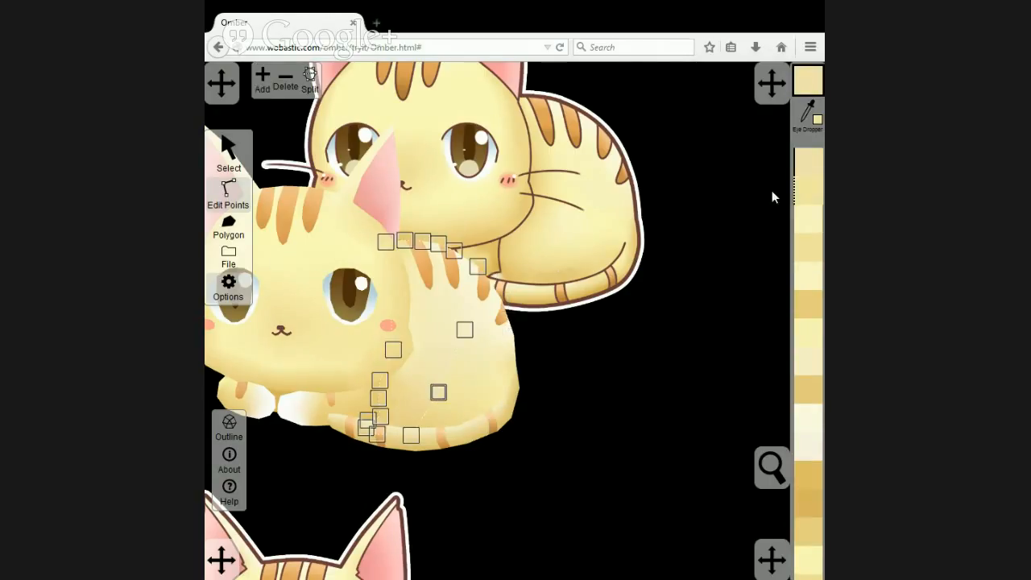
click(475, 385)
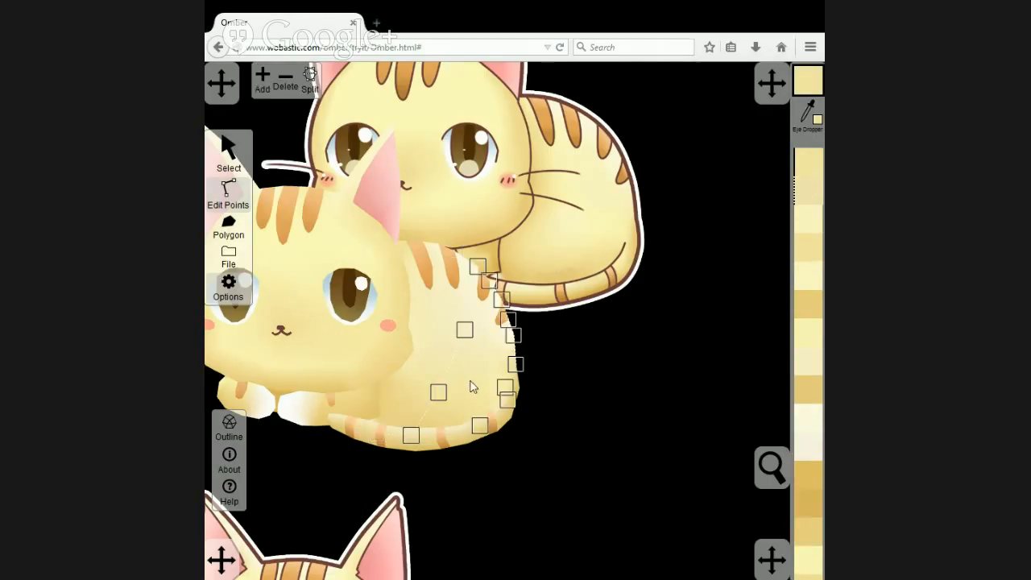
click(582, 383)
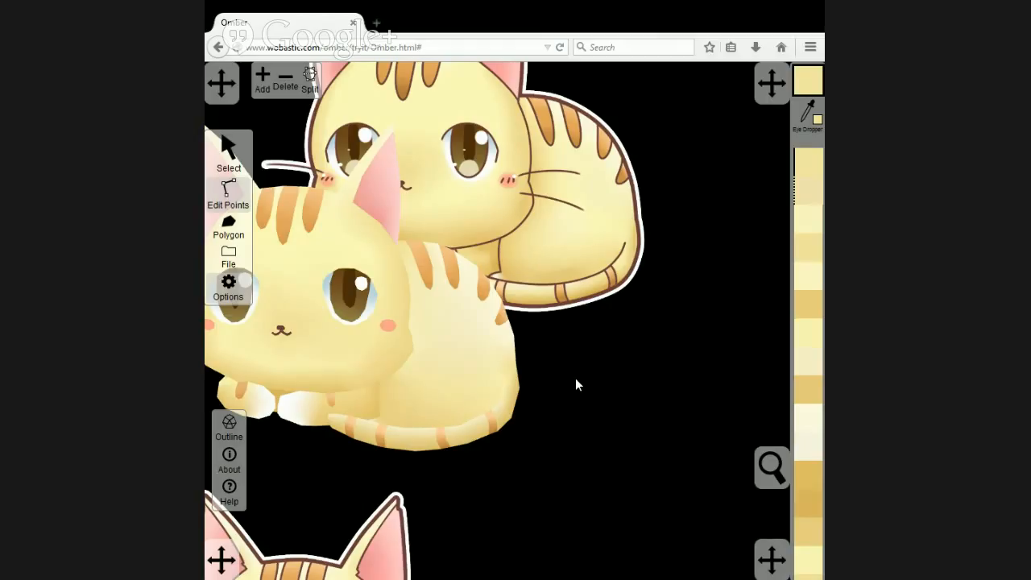
Add a point to the right body half's bottom edge and place it over the tail's third stripe.
click(447, 409)
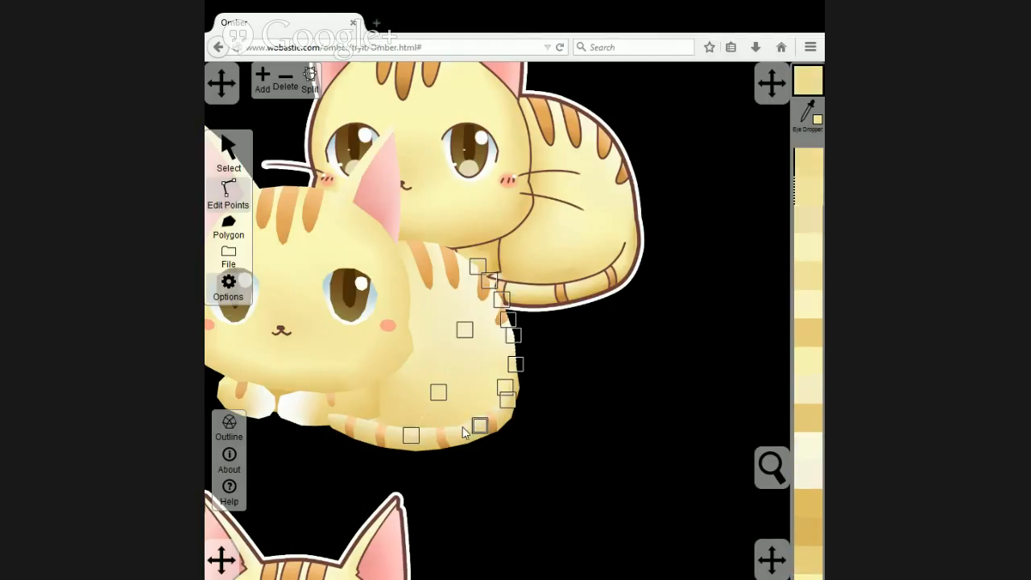
click(441, 431)
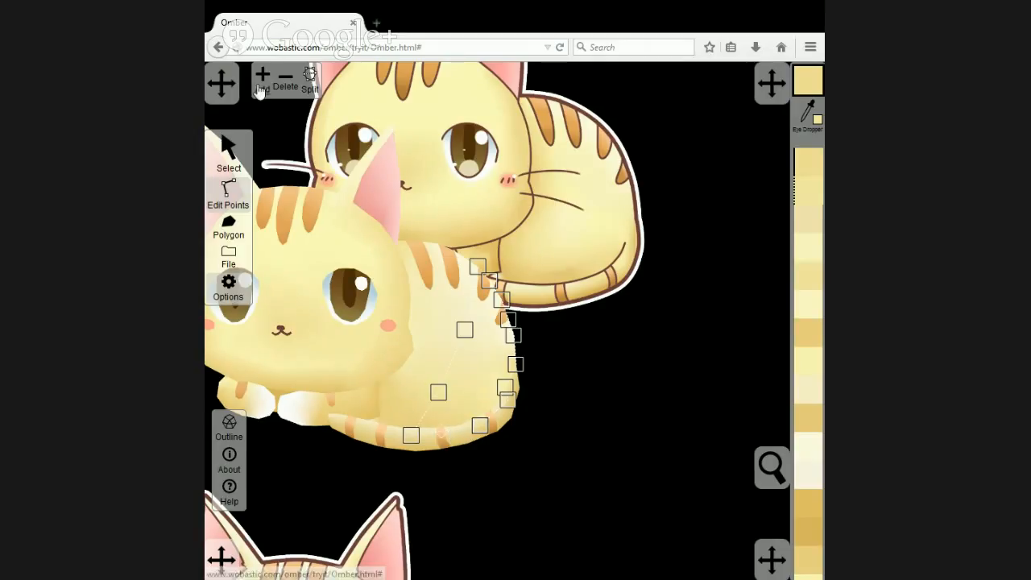
drag(441, 431, 444, 434)
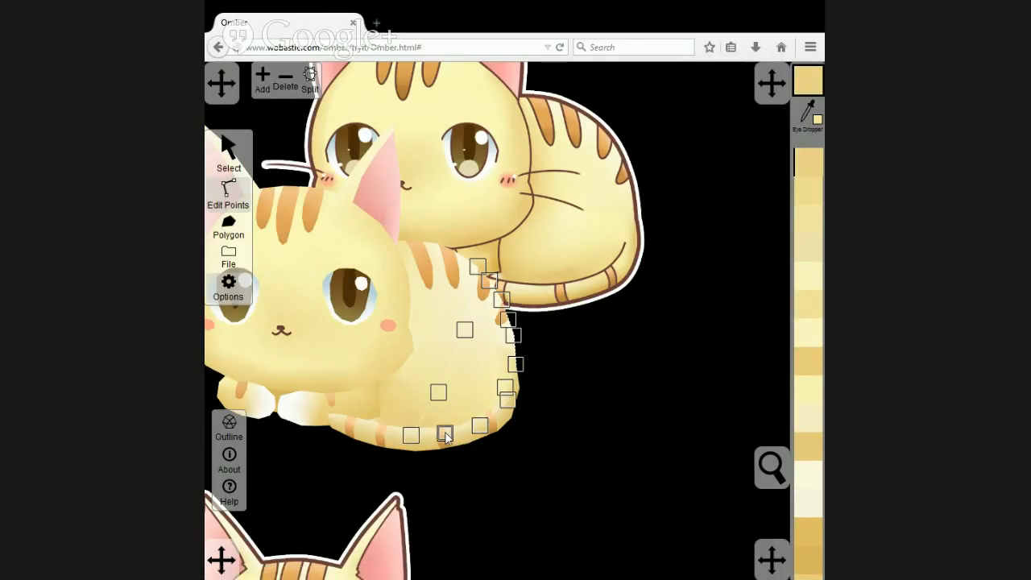
Recolour the right body half's bottom-edge point over the third tail stripe with a golden yellow sampled from the reference cat's lower body.
click(810, 115)
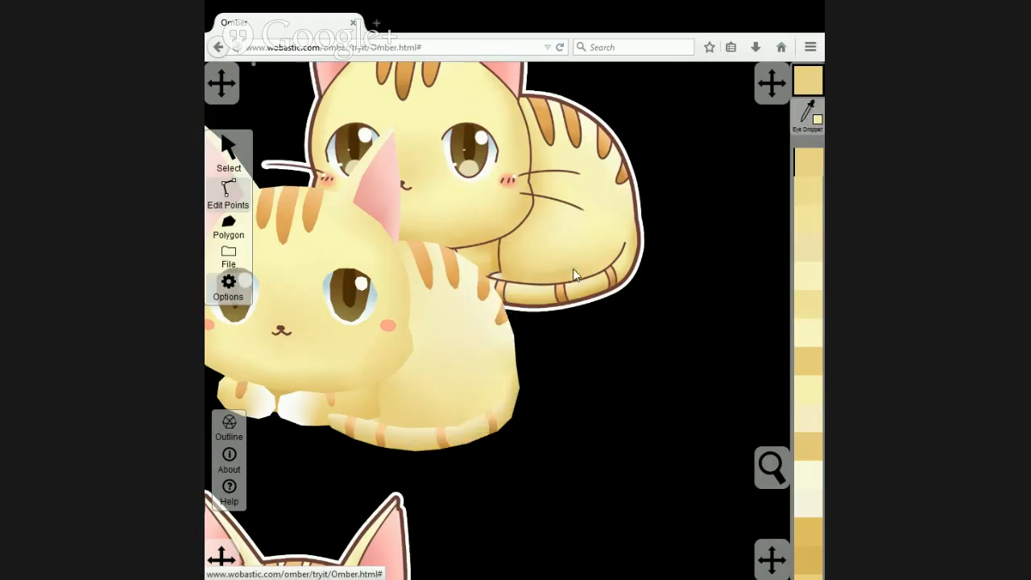
click(569, 276)
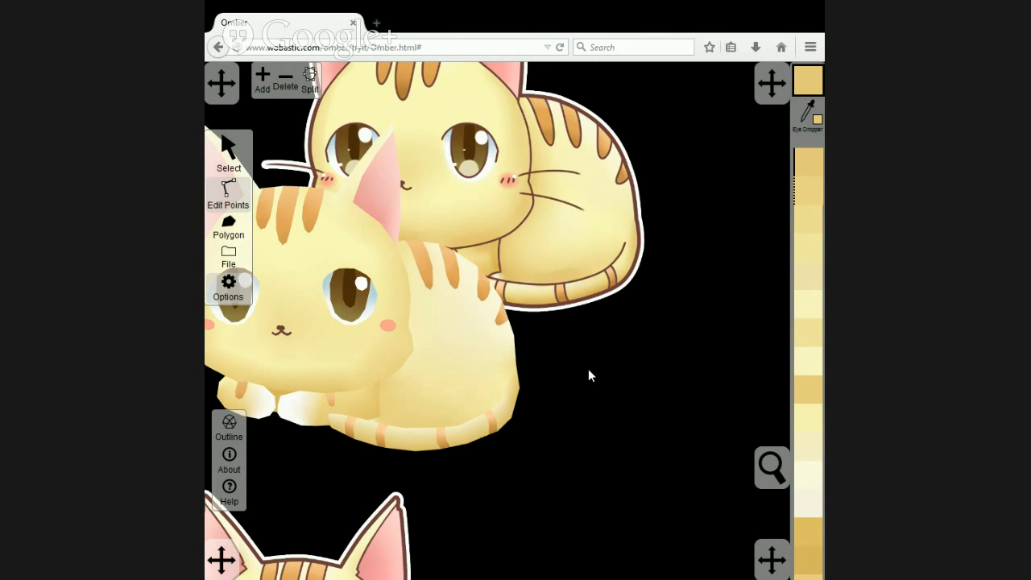
Move the upper reference cat up and away so that it no longer overlaps the drawn cat.
scroll(588, 375, down, 2)
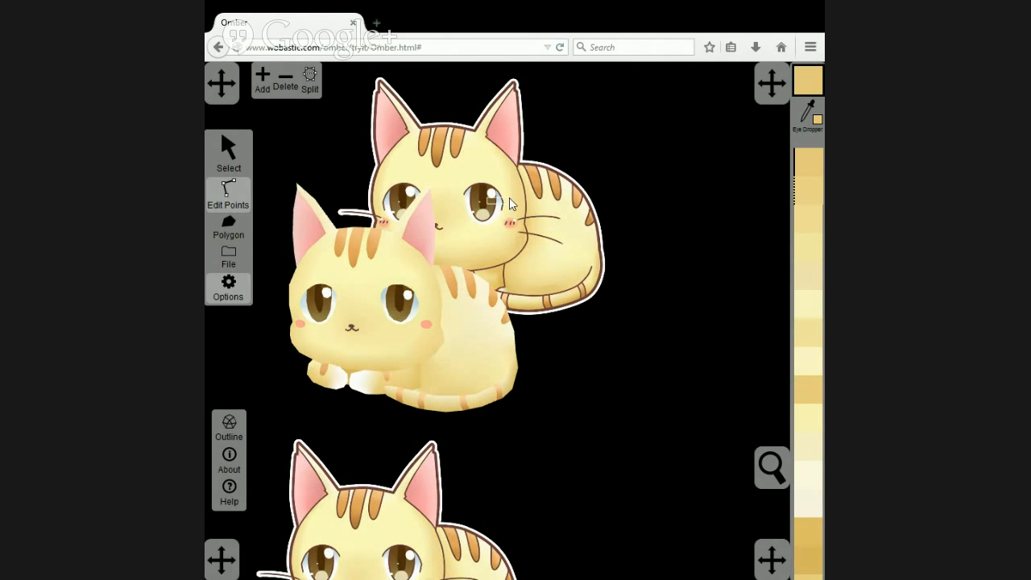
click(232, 150)
drag(496, 186, 683, 151)
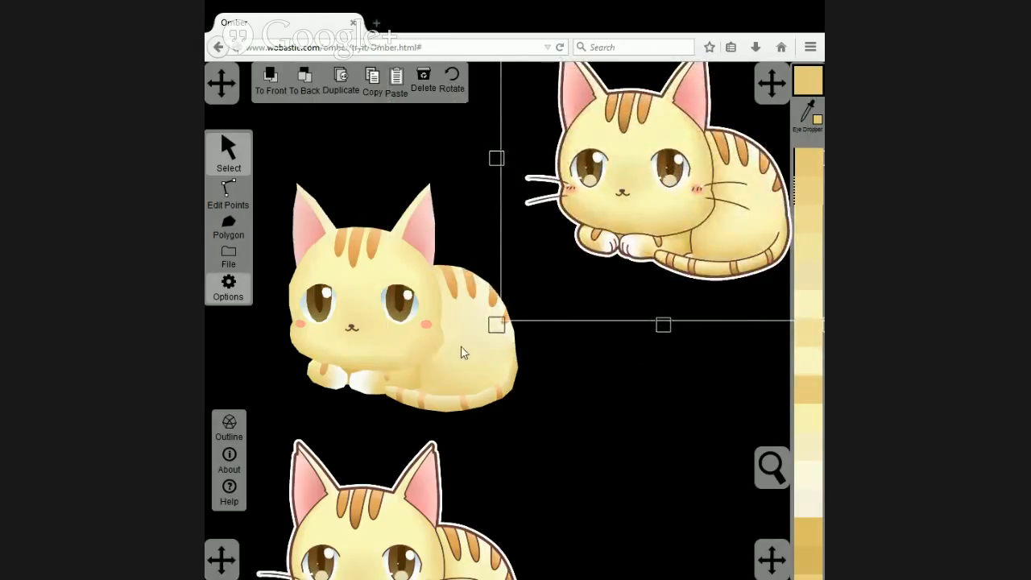
Open the left body half for point editing and select its two points just below the cheek.
scroll(450, 357, up, 3)
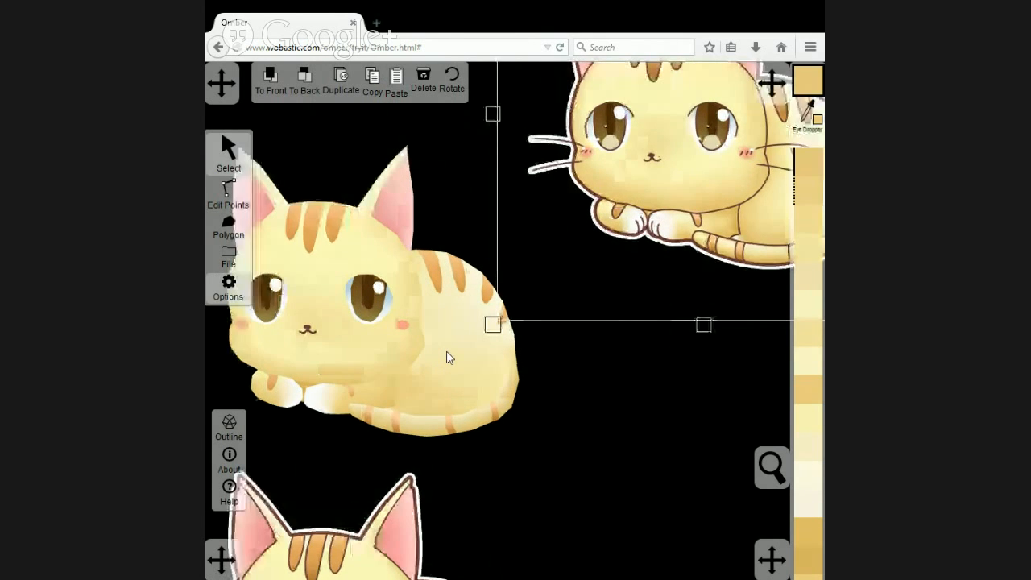
click(406, 359)
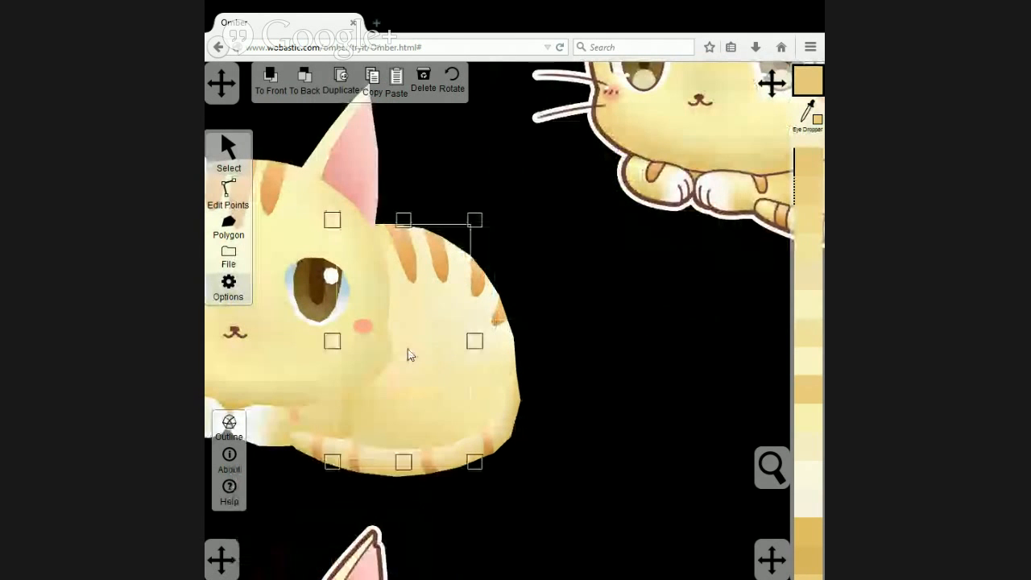
click(228, 193)
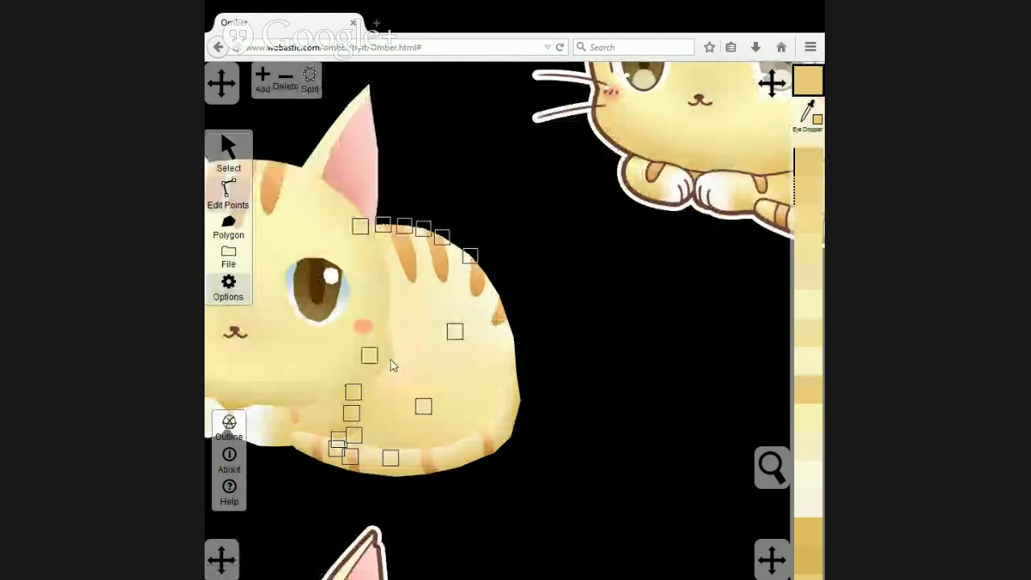
click(353, 392)
shift+click(368, 357)
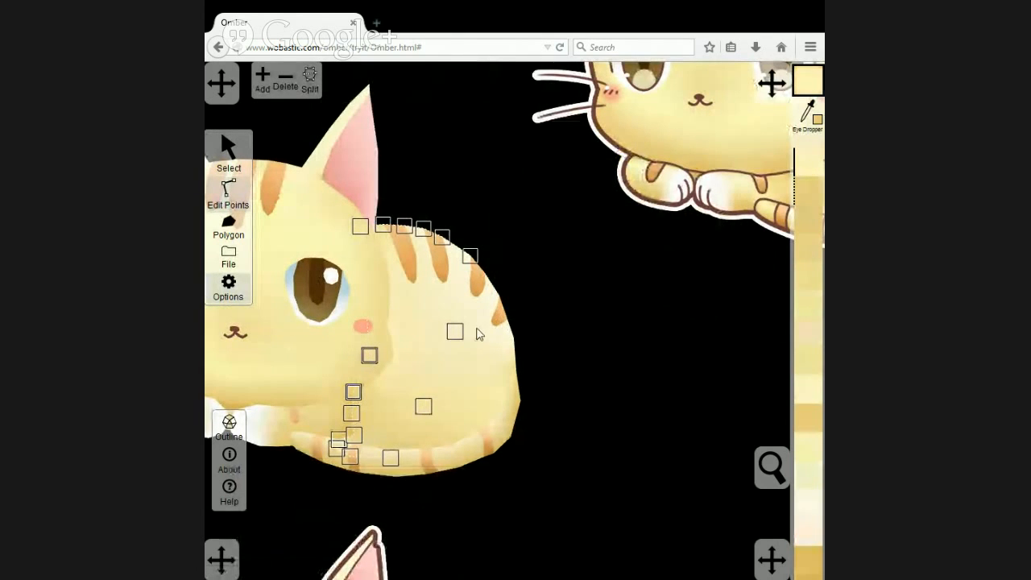
Try a golden yellow from the chin's lower edge and the first back stripe's orange on the two selected points.
click(808, 116)
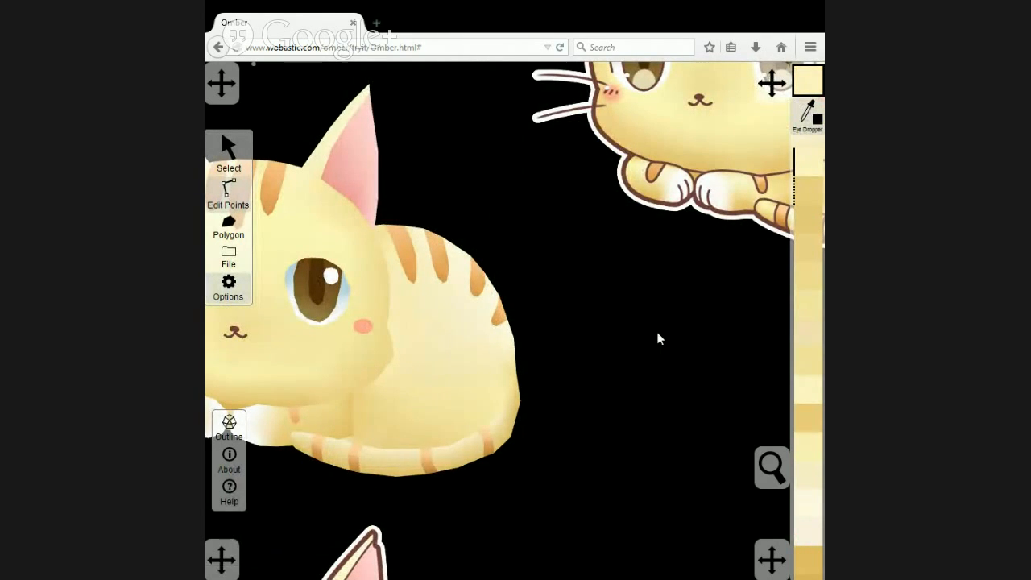
click(349, 398)
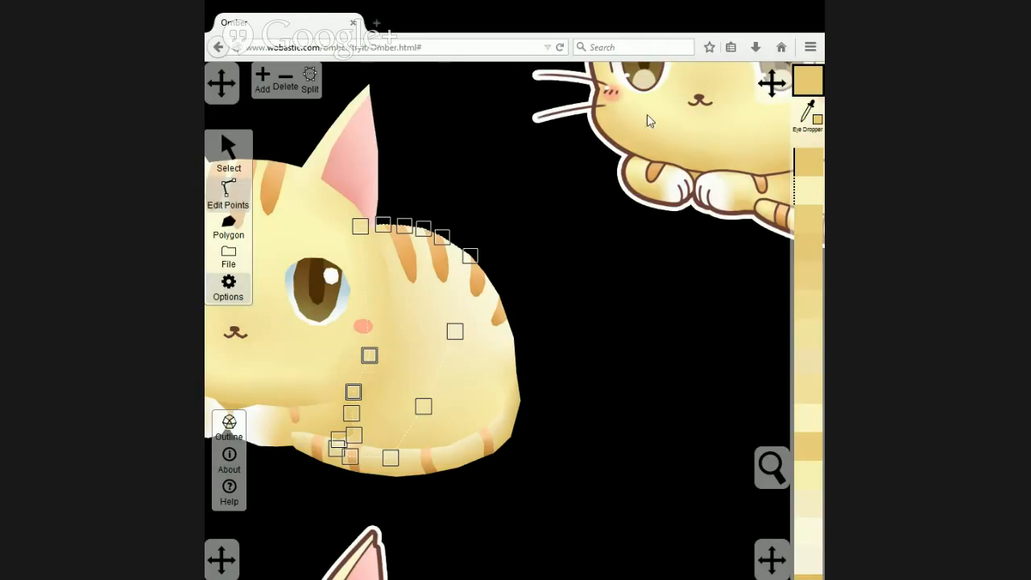
click(807, 111)
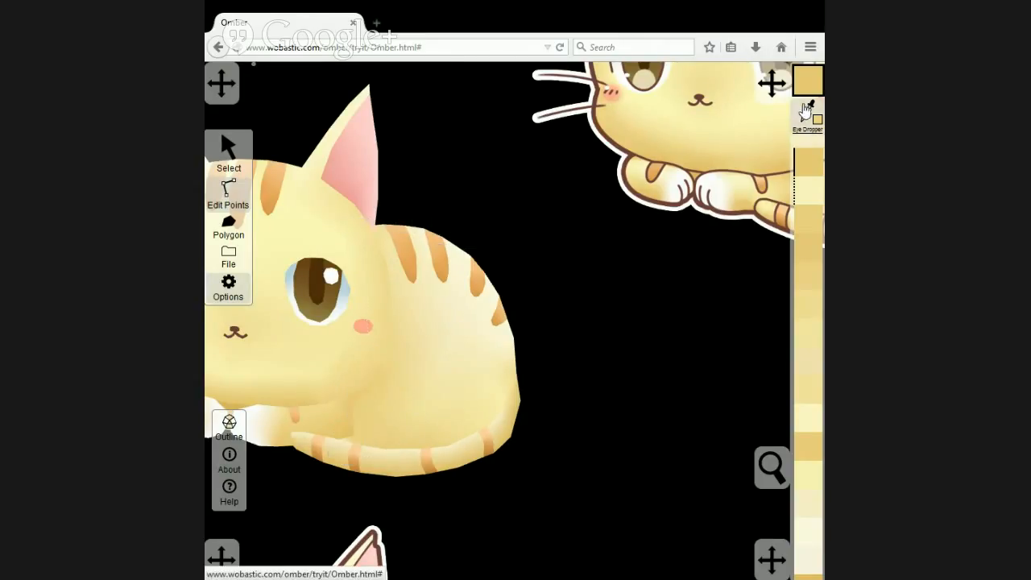
click(403, 238)
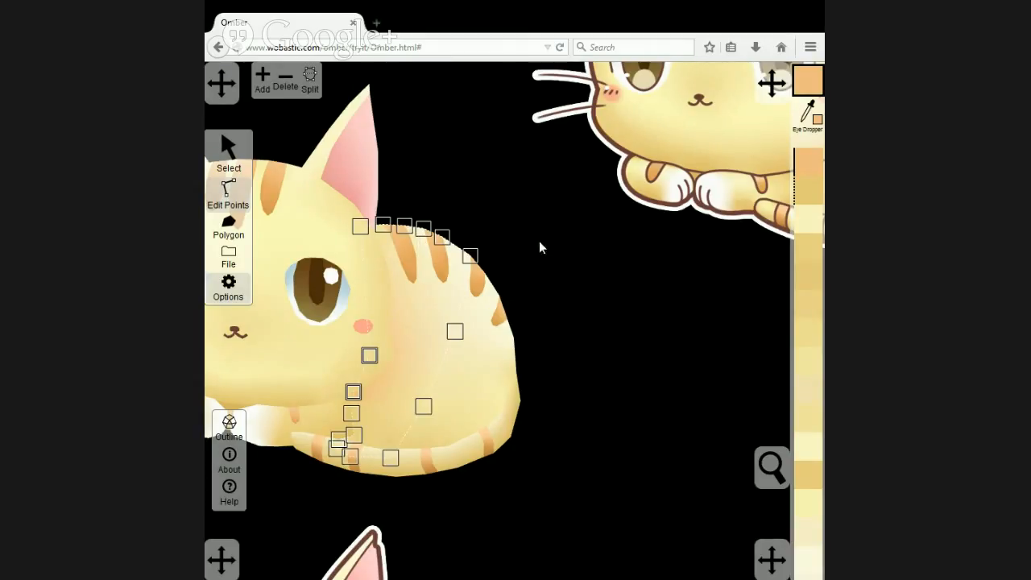
Recolour the two selected points below the cheek with a pale beige-yellow from the recently used colours.
click(806, 219)
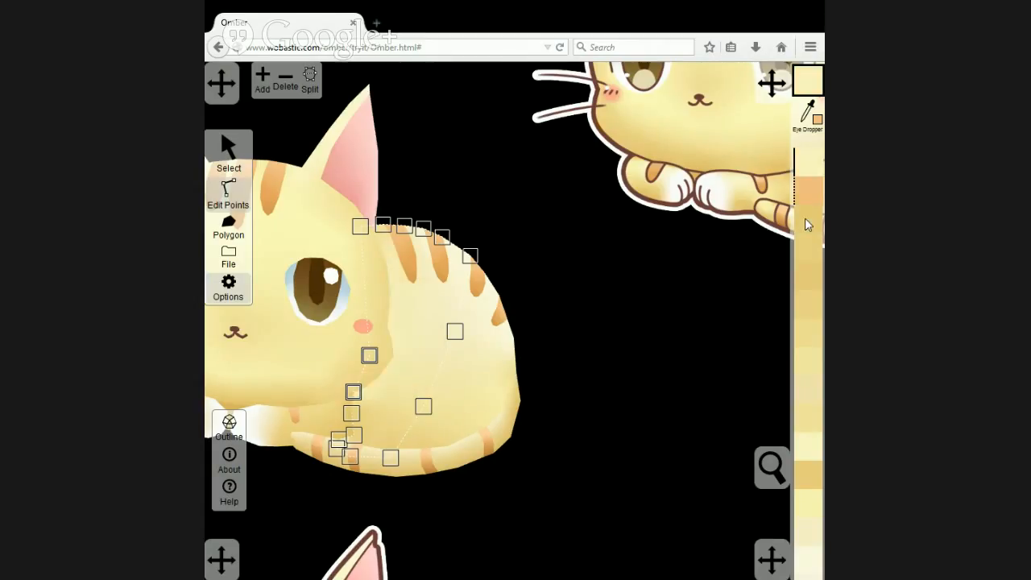
click(809, 392)
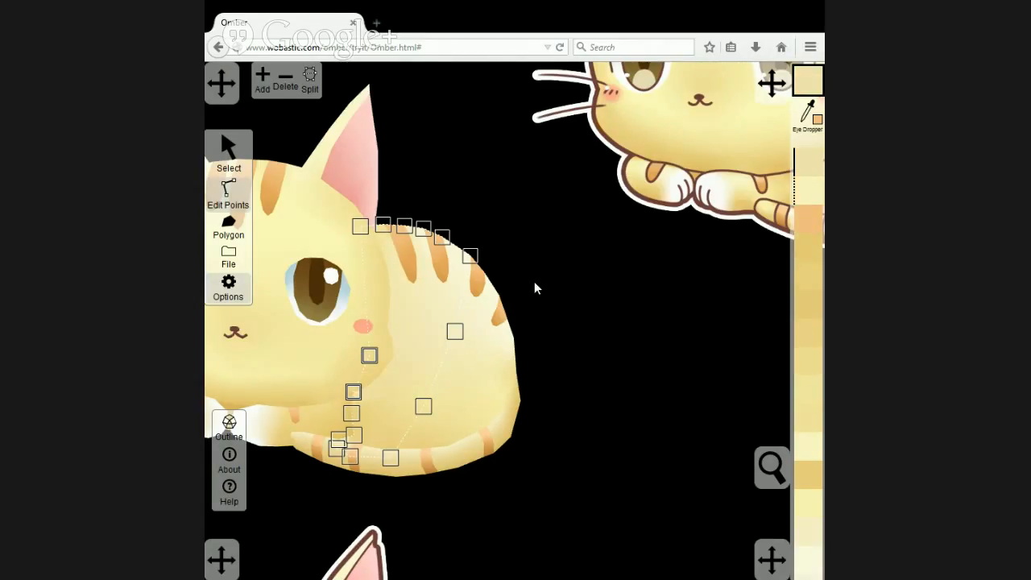
Examine the new body shading and the head's lower edge points up close and as a whole against the reference cats.
scroll(540, 278, down, 3)
scroll(598, 361, down, 1)
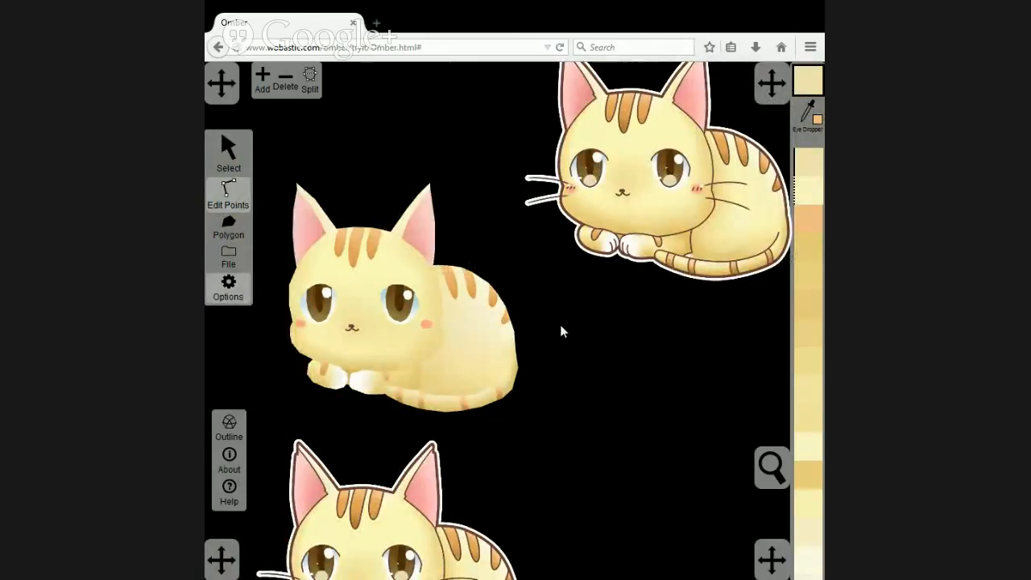
scroll(479, 356, up, 5)
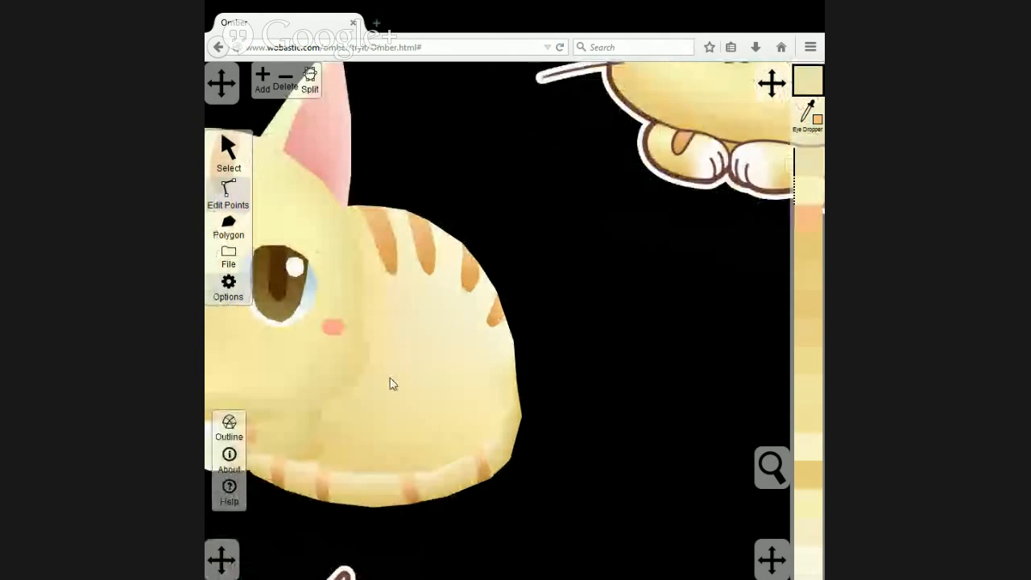
scroll(390, 379, up, 1)
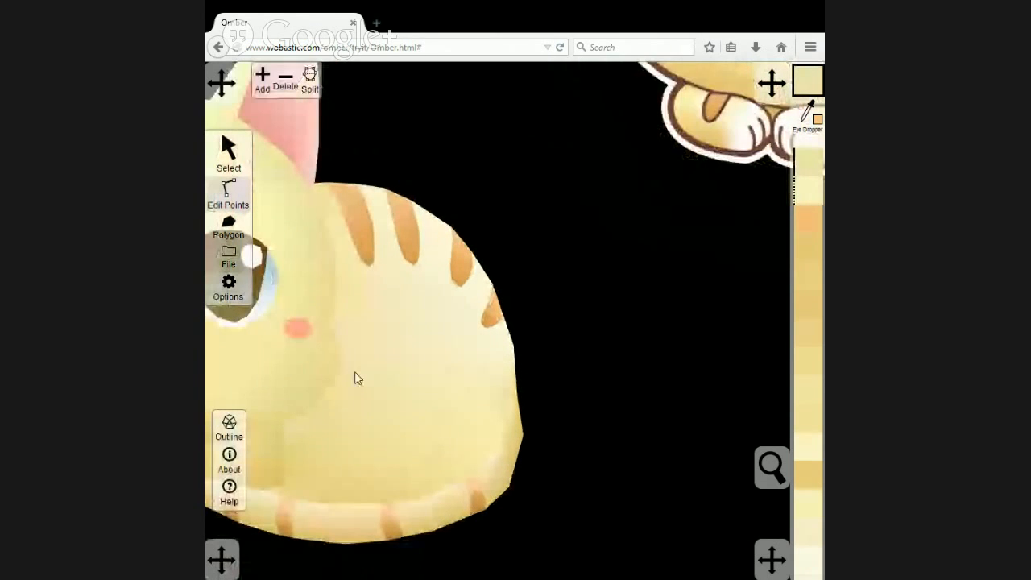
click(314, 372)
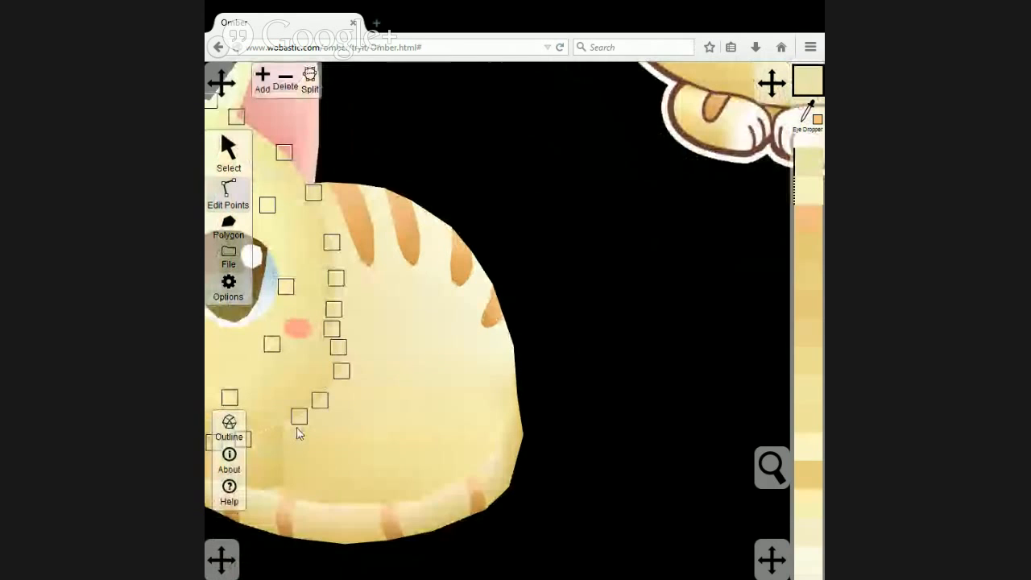
scroll(312, 425, up, 3)
scroll(319, 424, down, 4)
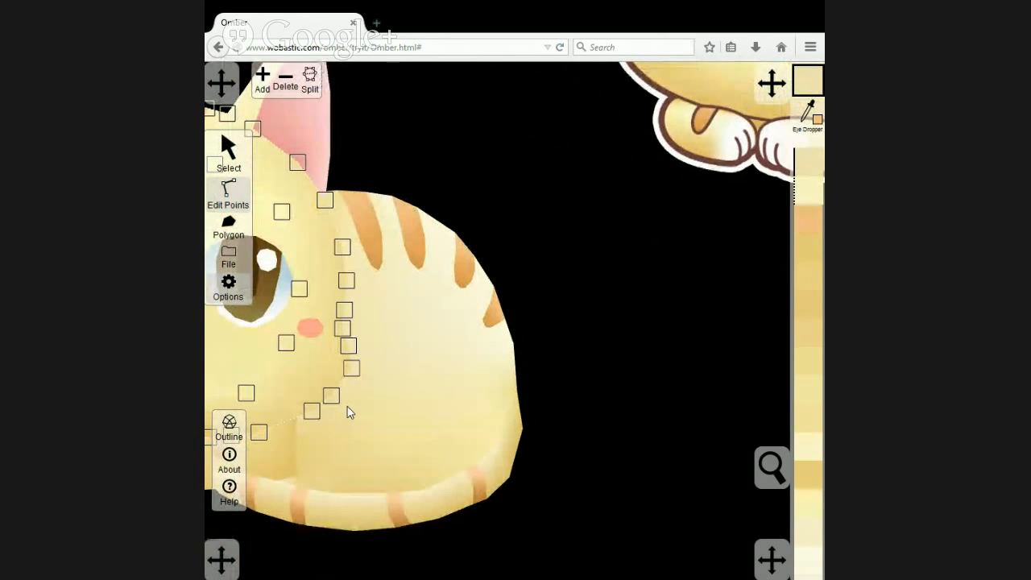
scroll(351, 407, down, 5)
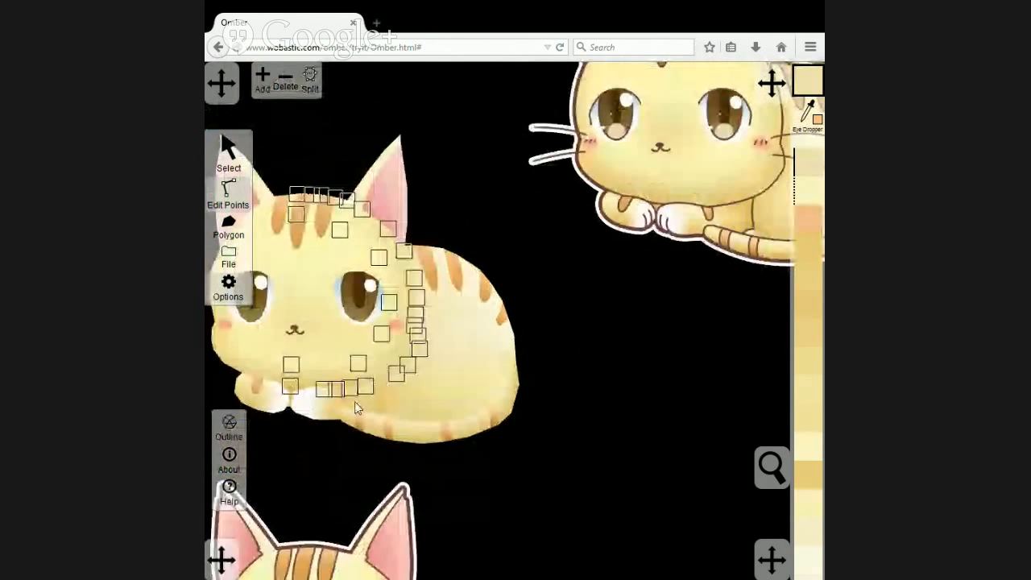
click(575, 355)
scroll(579, 352, down, 1)
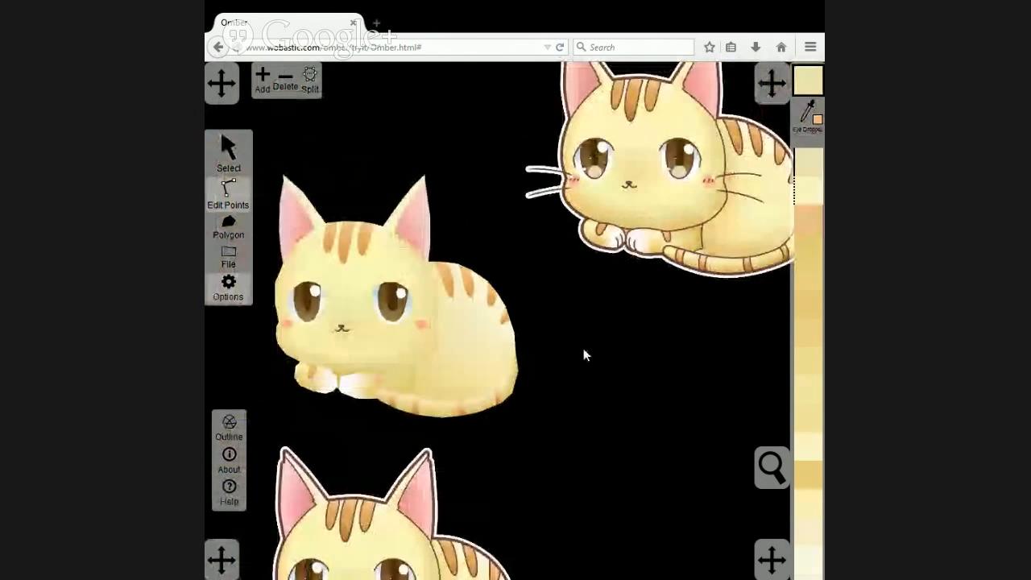